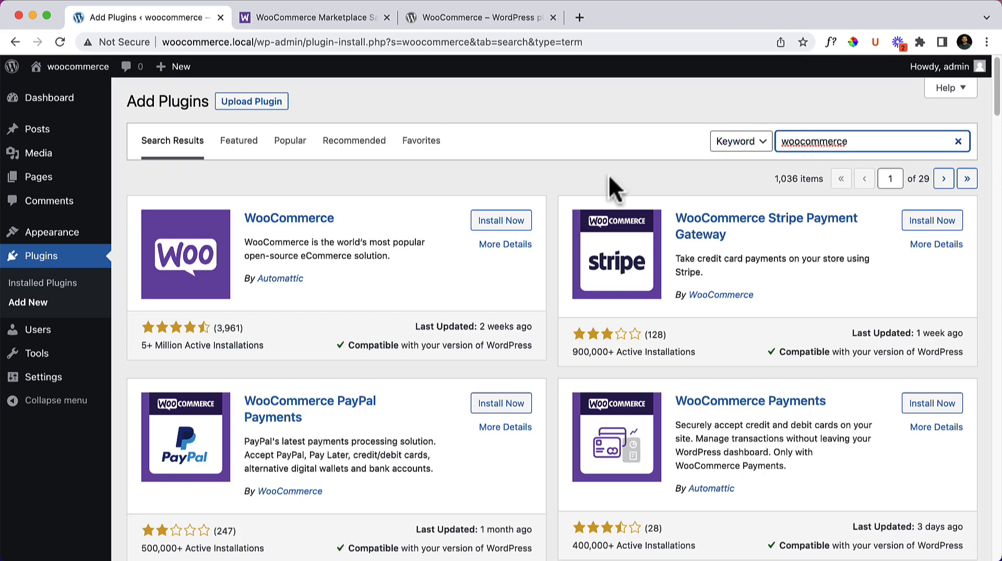
Install the WooCommerce plugin from the search results and activate it
{"action": "left_click", "coordinate": [495, 222]}
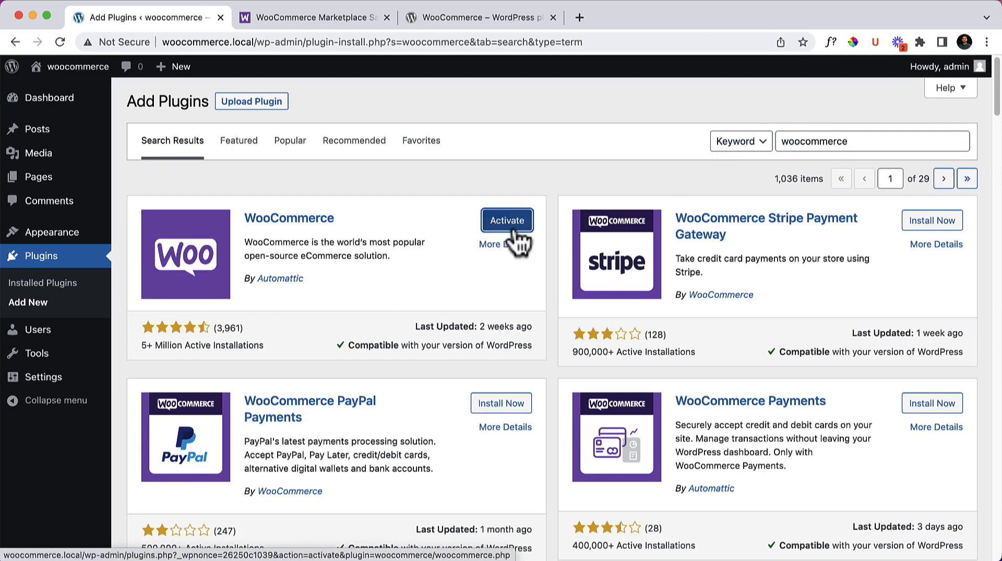
{"action": "left_click", "coordinate": [517, 230]}
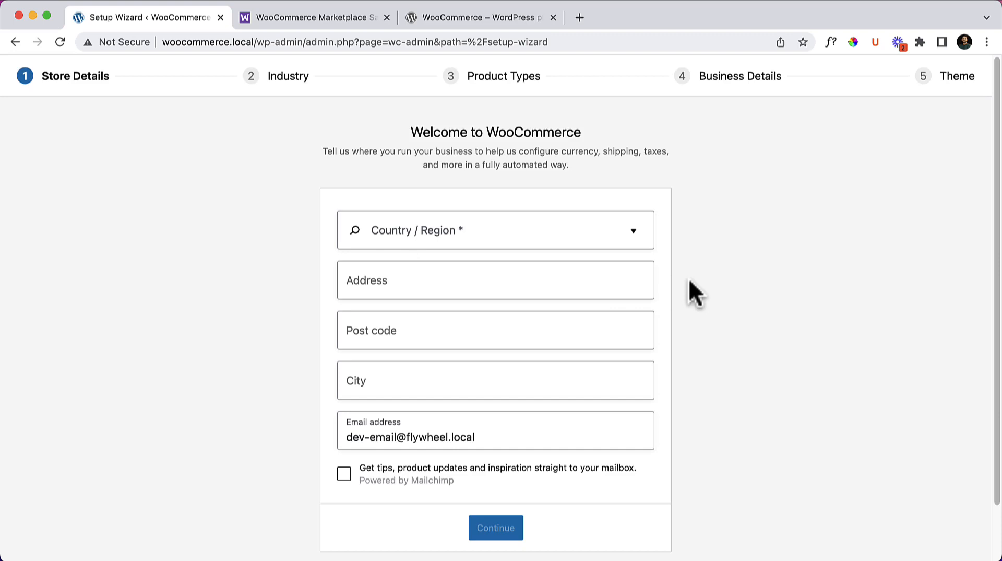
Choose Bangladesh — Satkhira as the store's country/region
{"action": "left_click", "coordinate": [381, 233]}
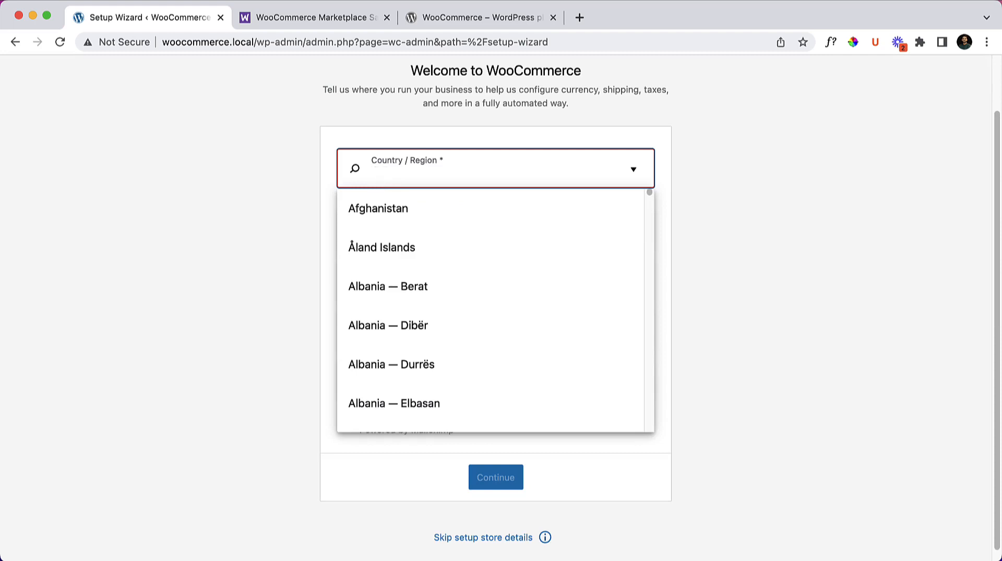
{"action": "type", "text": "Bangladesh"}
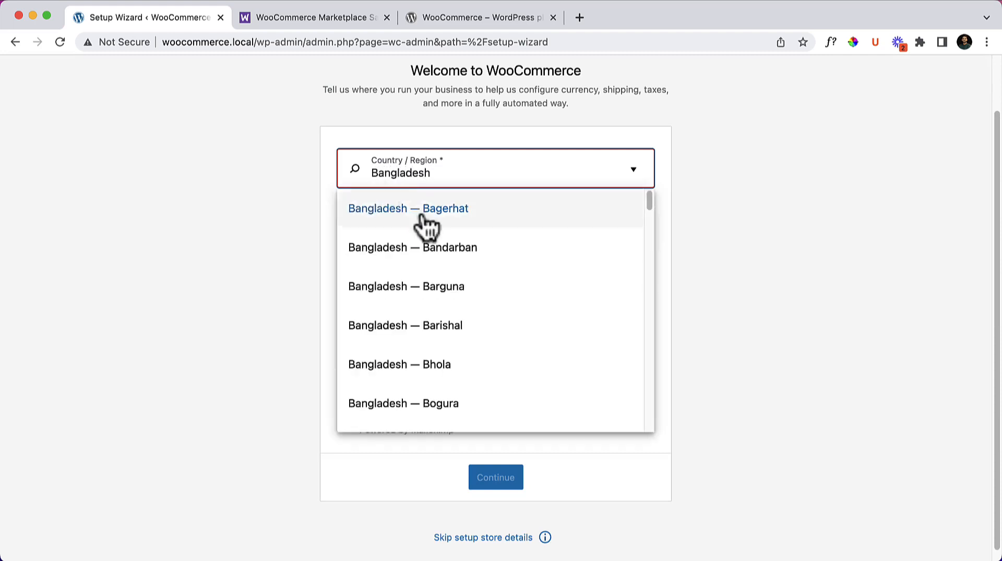
{"action": "scroll", "coordinate": [427, 226], "scroll_direction": "down", "scroll_amount": 20}
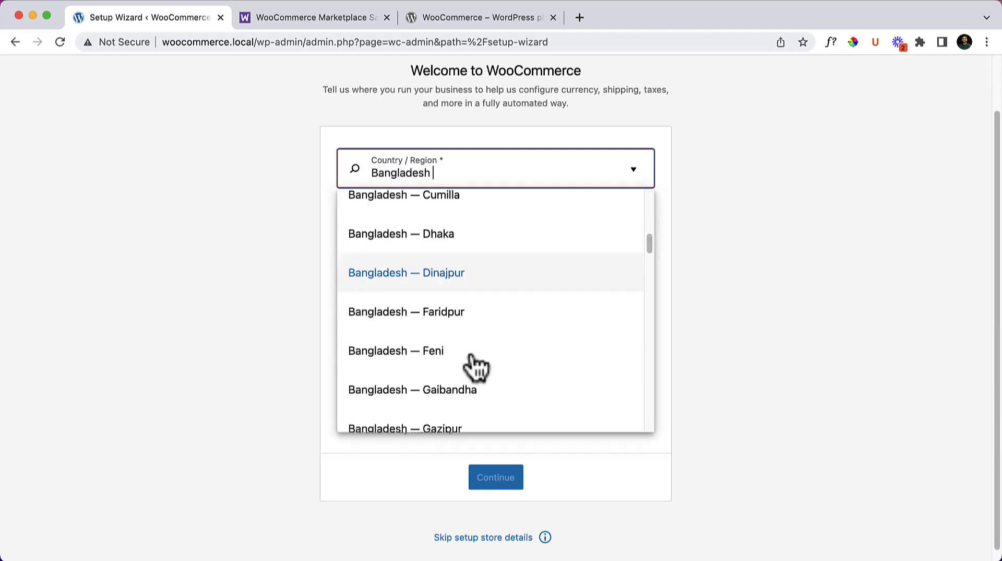
{"action": "scroll", "coordinate": [530, 326], "scroll_direction": "up", "scroll_amount": 10}
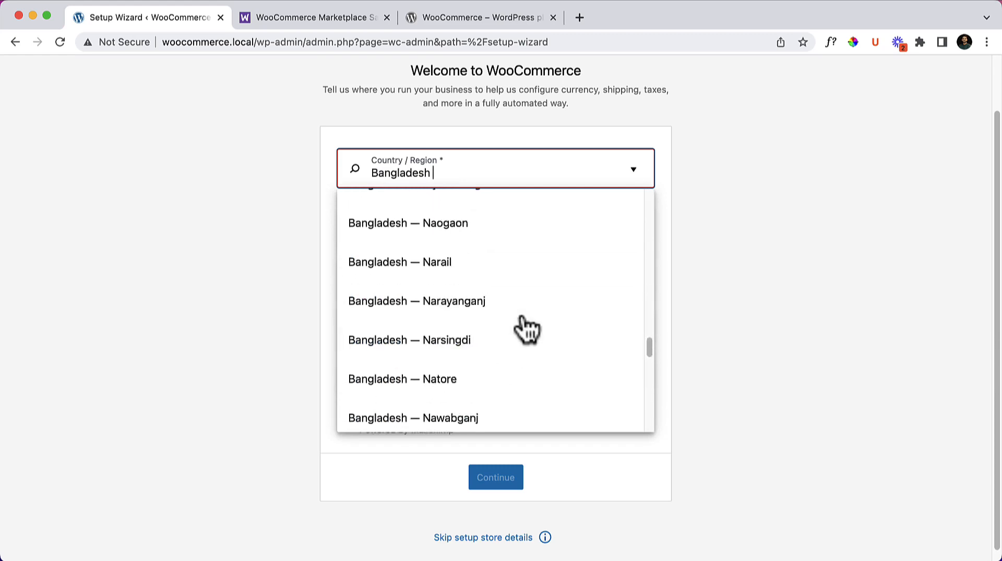
{"action": "scroll", "coordinate": [525, 330], "scroll_direction": "down", "scroll_amount": 15}
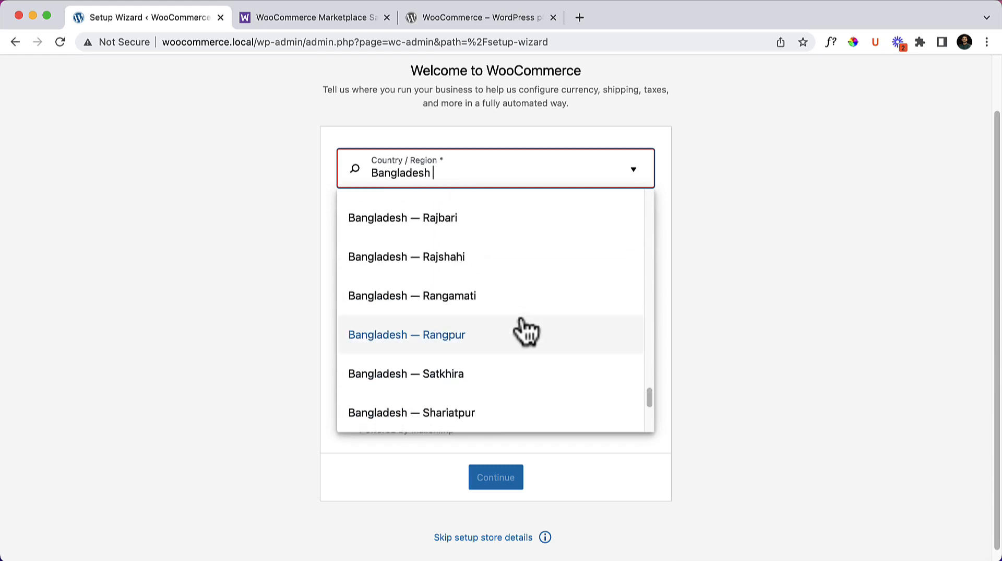
{"action": "left_click", "coordinate": [481, 301]}
Enter Satkhira as the store address and 9400 as the post code
{"action": "left_click", "coordinate": [383, 218]}
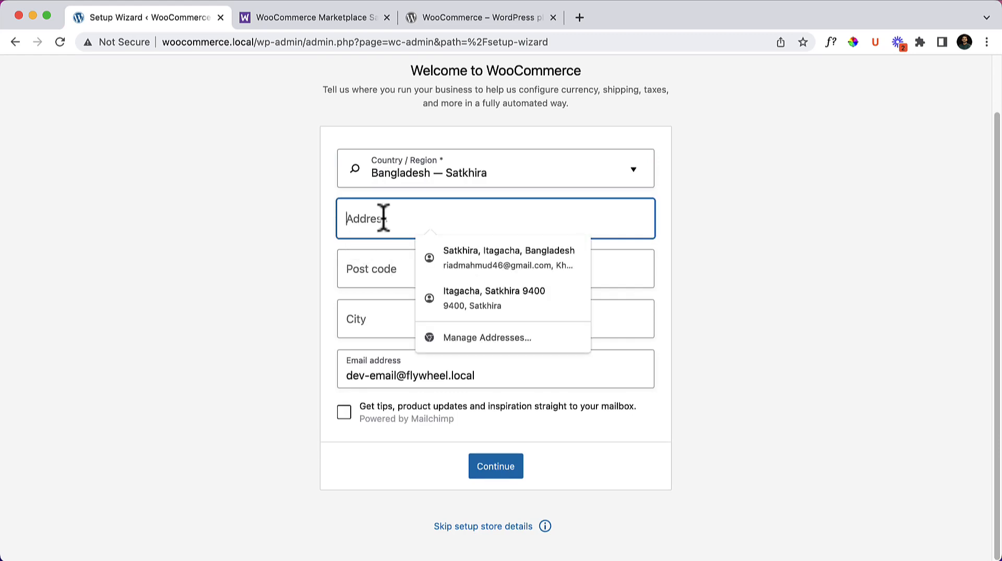
{"action": "type", "text": "Satkhira"}
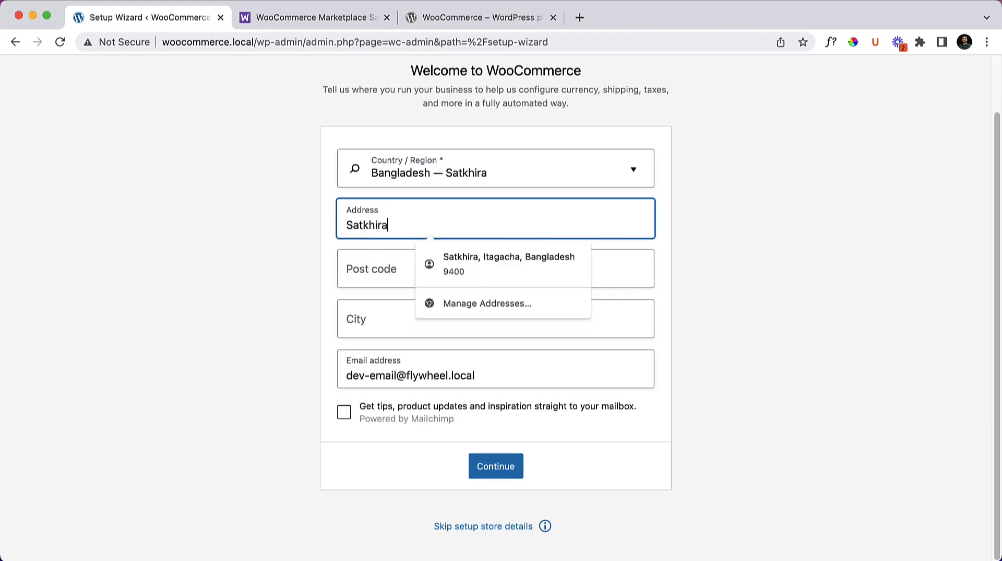
{"action": "left_click", "coordinate": [375, 268]}
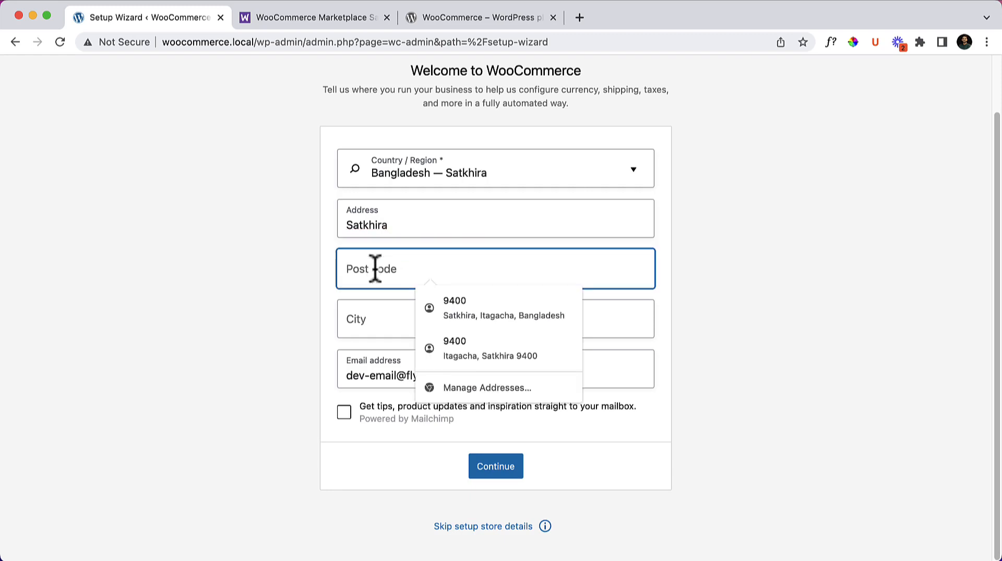
{"action": "type", "text": "9200"}
{"action": "key", "text": "BackSpace"}
{"action": "key", "text": "BackSpace"}
{"action": "key", "text": "BackSpace"}
{"action": "type", "text": "3"}
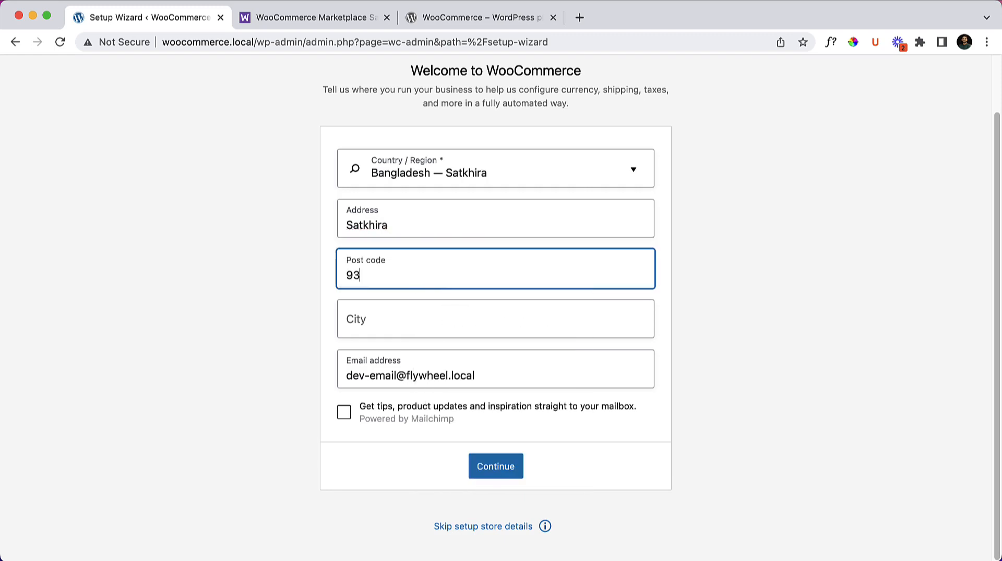
{"action": "type", "text": "00"}
{"action": "left_click", "coordinate": [358, 274]}
{"action": "key", "text": "BackSpace"}
{"action": "type", "text": "4"}
Enter Satkhira as the city and leave the Mailchimp tips checkbox unticked
{"action": "left_click", "coordinate": [384, 308]}
{"action": "type", "text": "Satkhira"}
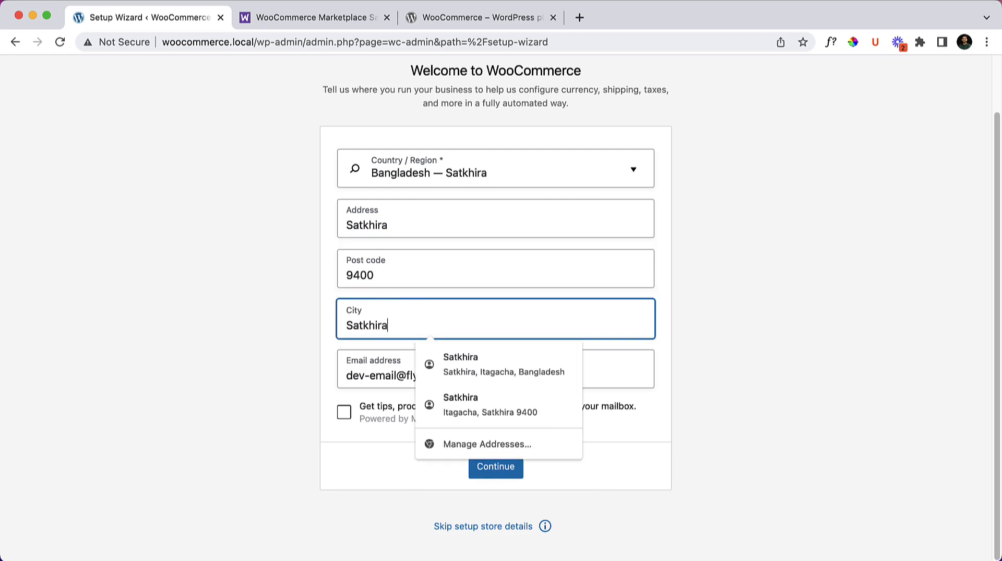
{"action": "left_click", "coordinate": [291, 358]}
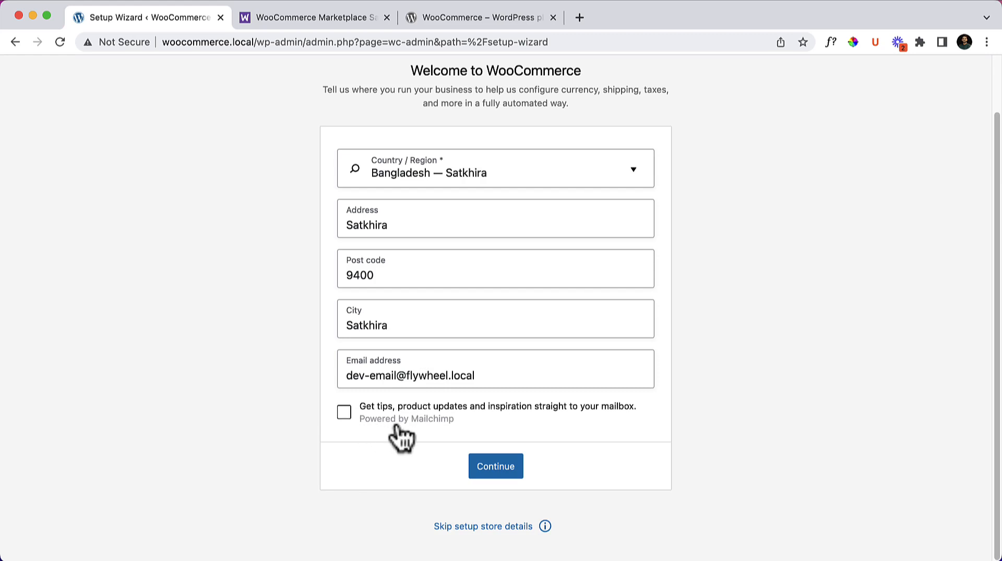
{"action": "left_click", "coordinate": [344, 412]}
{"action": "left_click", "coordinate": [344, 418]}
Submit the store details and answer the 'Build a better WooCommerce' usage-tracking prompt
{"action": "left_click", "coordinate": [500, 470]}
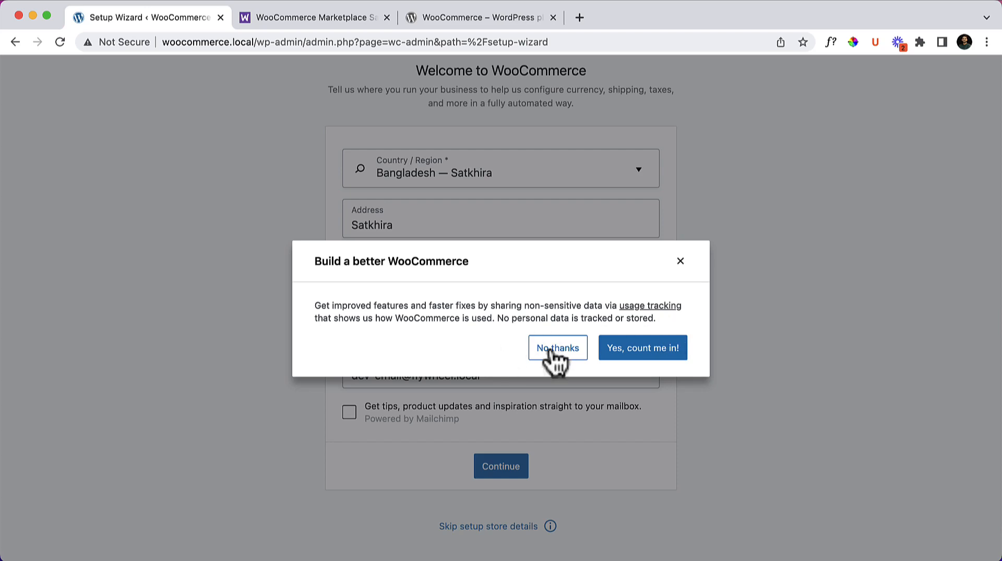
{"action": "left_click", "coordinate": [642, 345]}
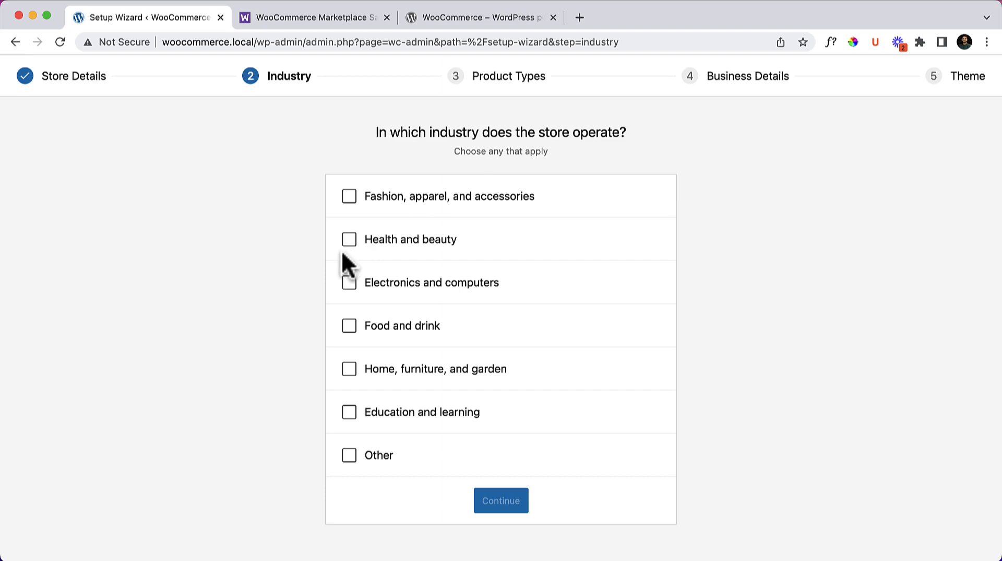
Select Health and beauty, Fashion, Electronics and computers, and Food and drink as industries, then continue
{"action": "left_click", "coordinate": [388, 247]}
{"action": "left_click", "coordinate": [423, 198]}
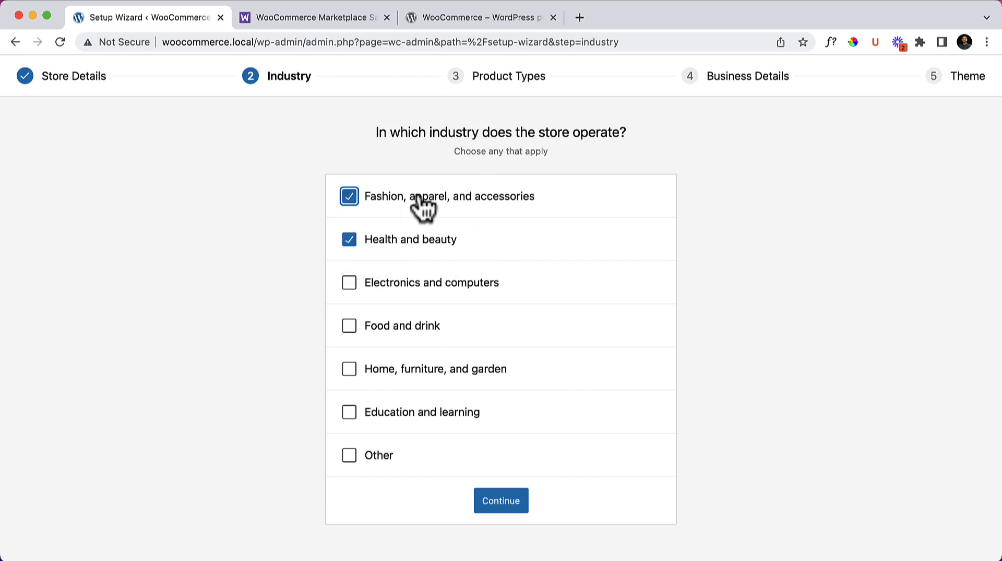
{"action": "left_click", "coordinate": [402, 284]}
{"action": "left_click", "coordinate": [384, 328]}
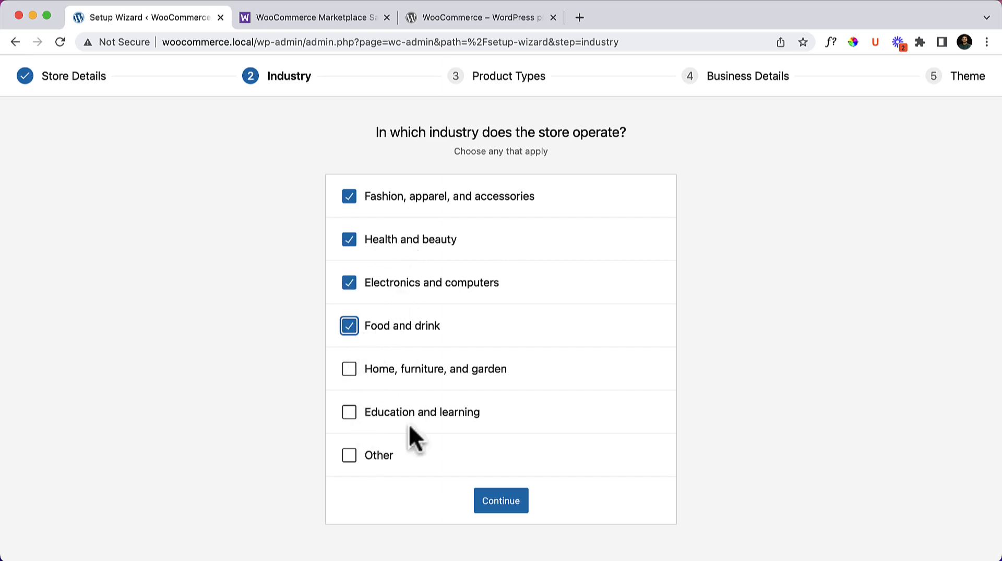
{"action": "left_click", "coordinate": [494, 506]}
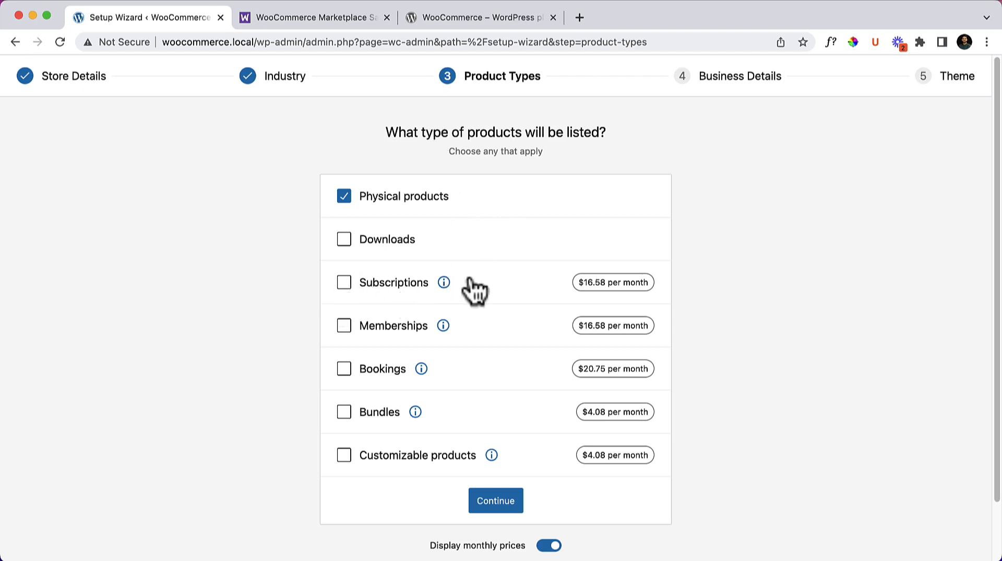
Add Downloads to Physical products, leave Subscriptions off, keep monthly prices, and continue
{"action": "left_click", "coordinate": [443, 283]}
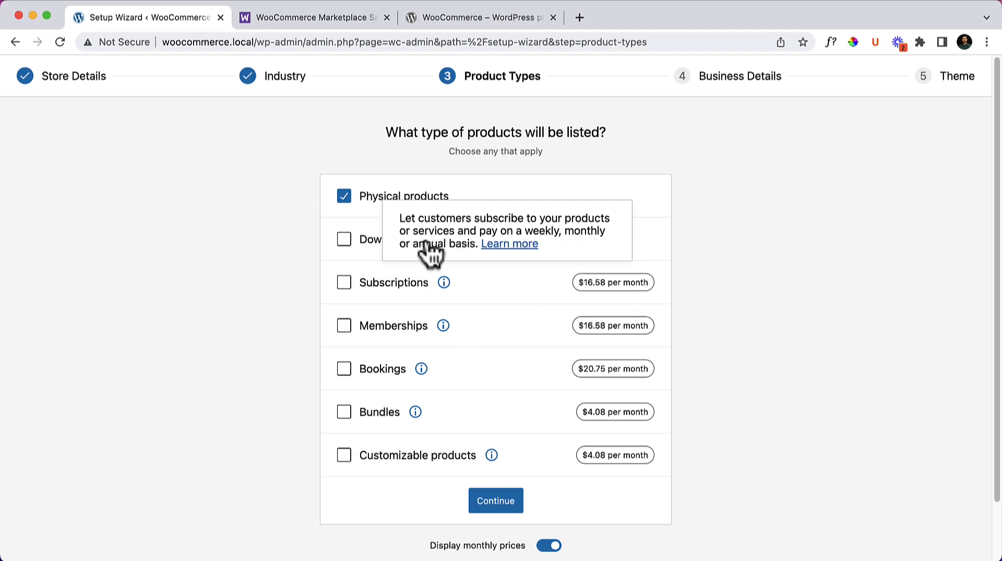
{"action": "left_click", "coordinate": [444, 292]}
{"action": "left_click", "coordinate": [485, 295]}
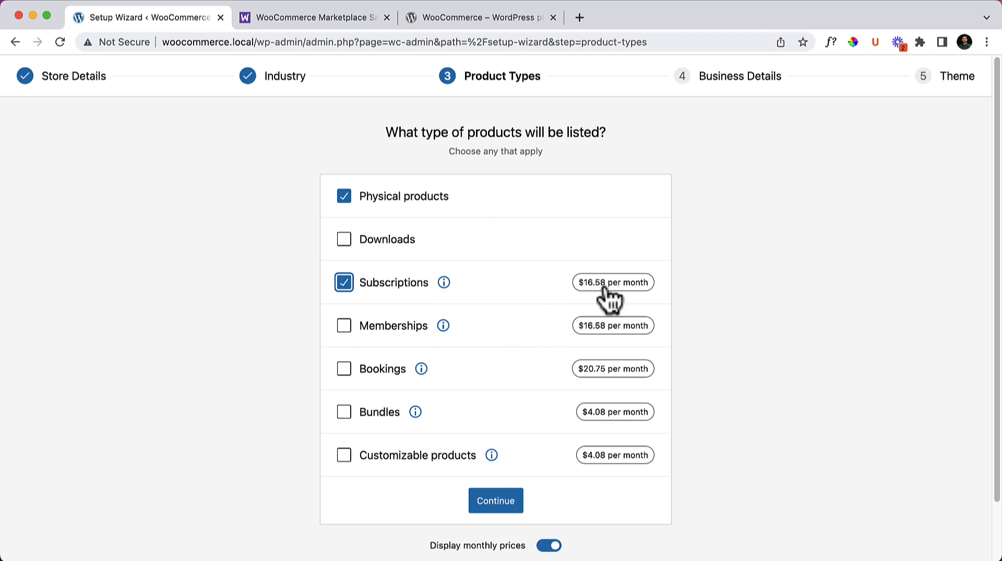
{"action": "left_click", "coordinate": [346, 285]}
{"action": "left_click", "coordinate": [415, 245]}
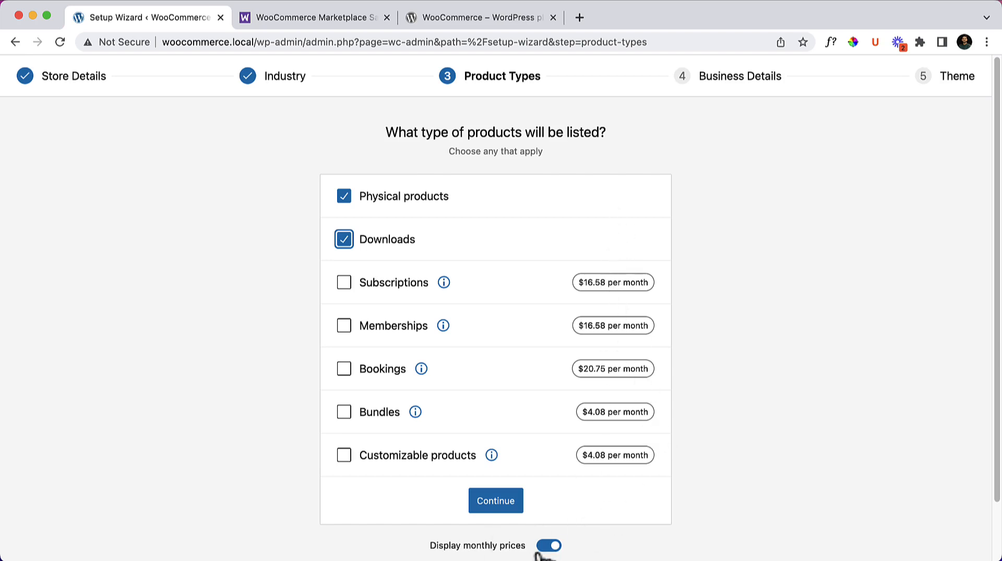
{"action": "left_click", "coordinate": [543, 549]}
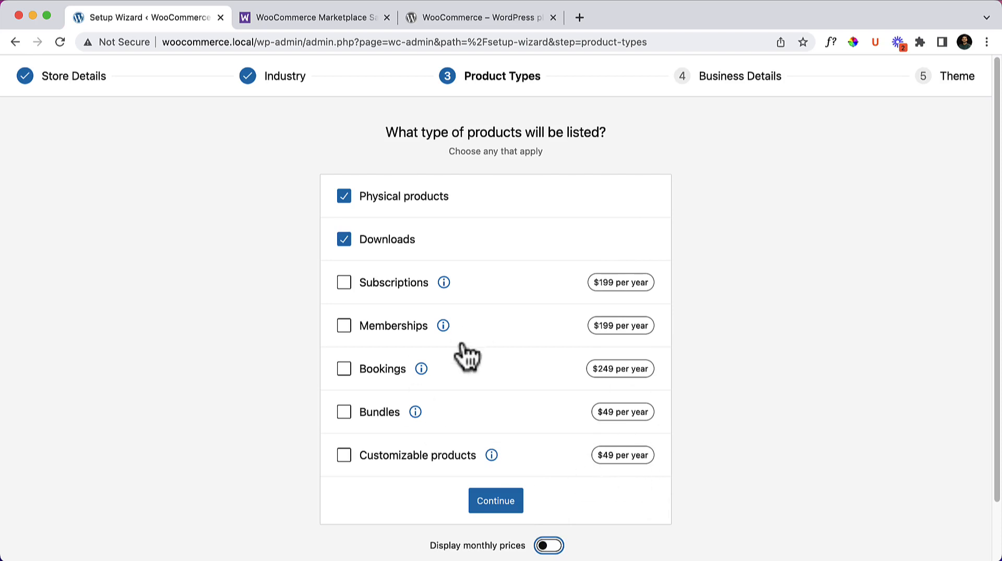
{"action": "left_click", "coordinate": [543, 547]}
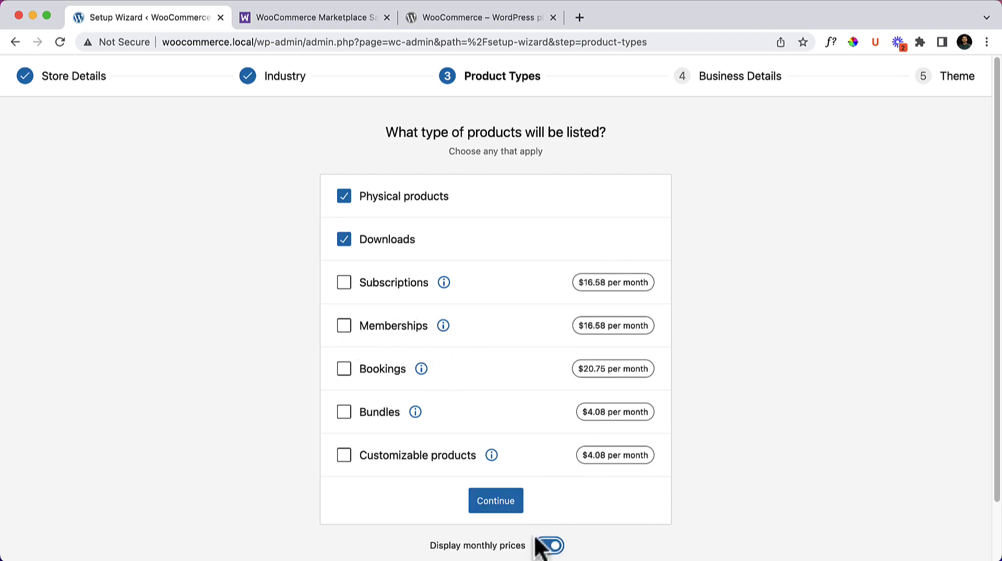
{"action": "left_click", "coordinate": [495, 502]}
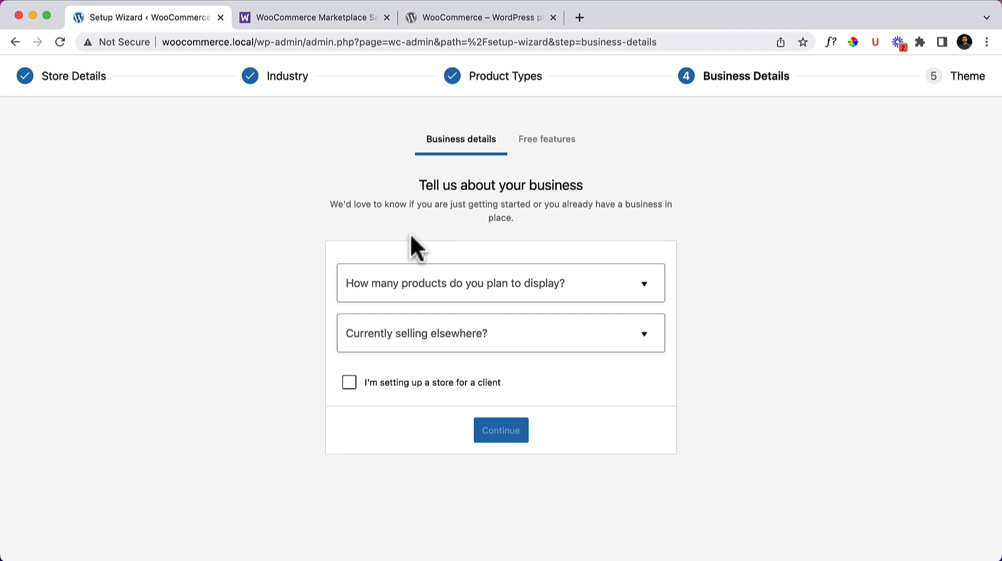
Answer 11 - 100 products and No for selling elsewhere, leave the client box unticked, then view Free features
{"action": "left_click", "coordinate": [476, 340]}
{"action": "left_click", "coordinate": [235, 402]}
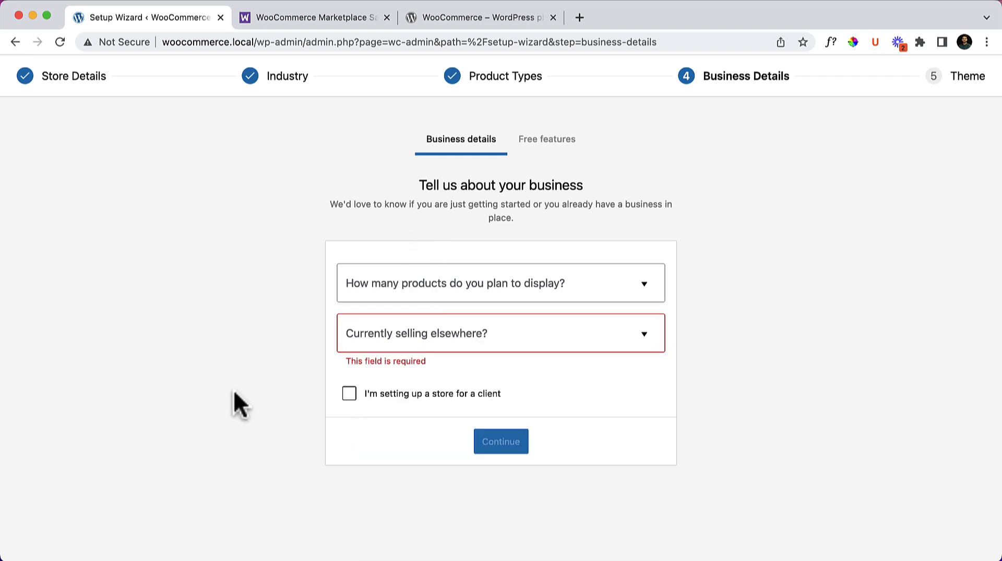
{"action": "left_click", "coordinate": [516, 287]}
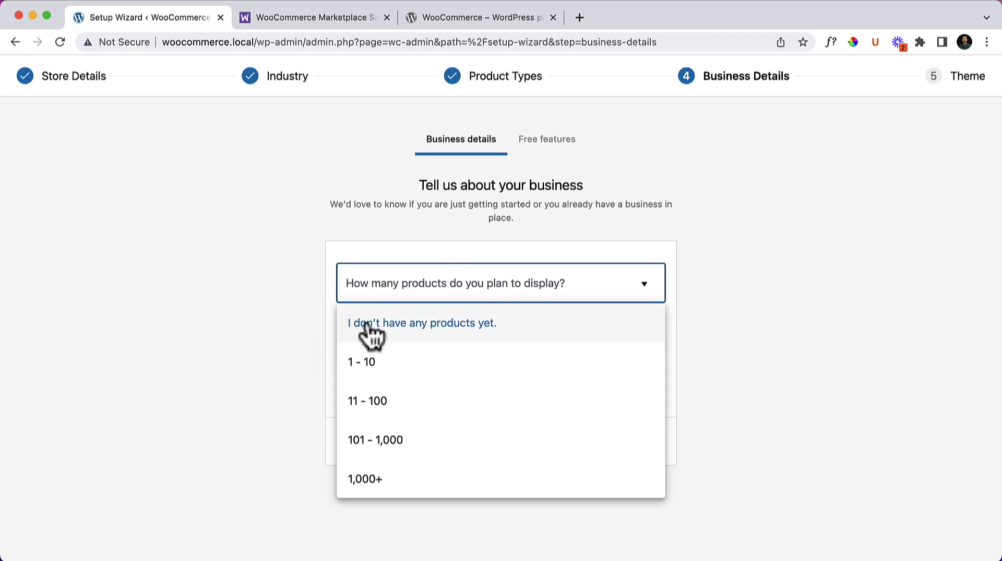
{"action": "left_click", "coordinate": [397, 407]}
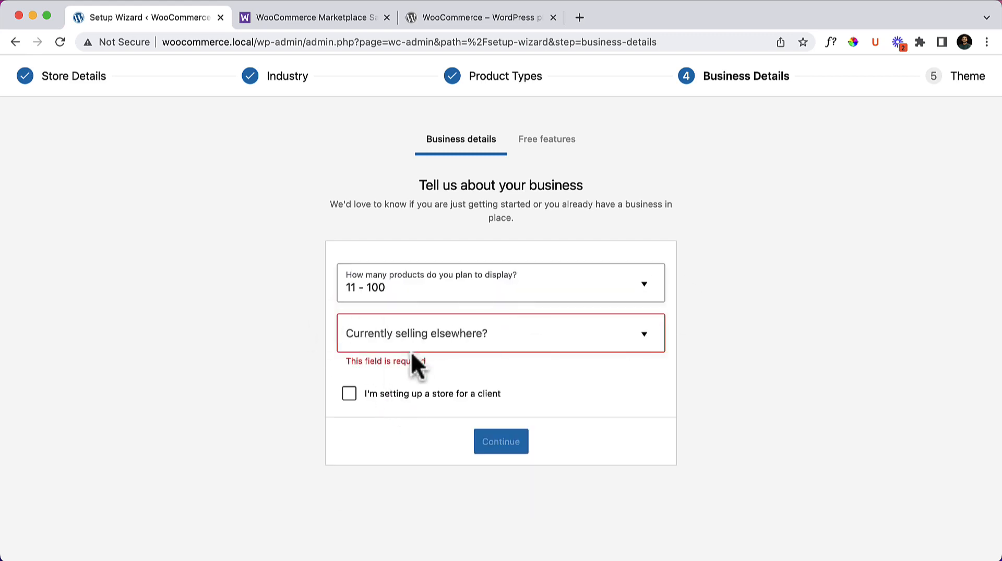
{"action": "left_click", "coordinate": [415, 347]}
{"action": "left_click", "coordinate": [381, 381]}
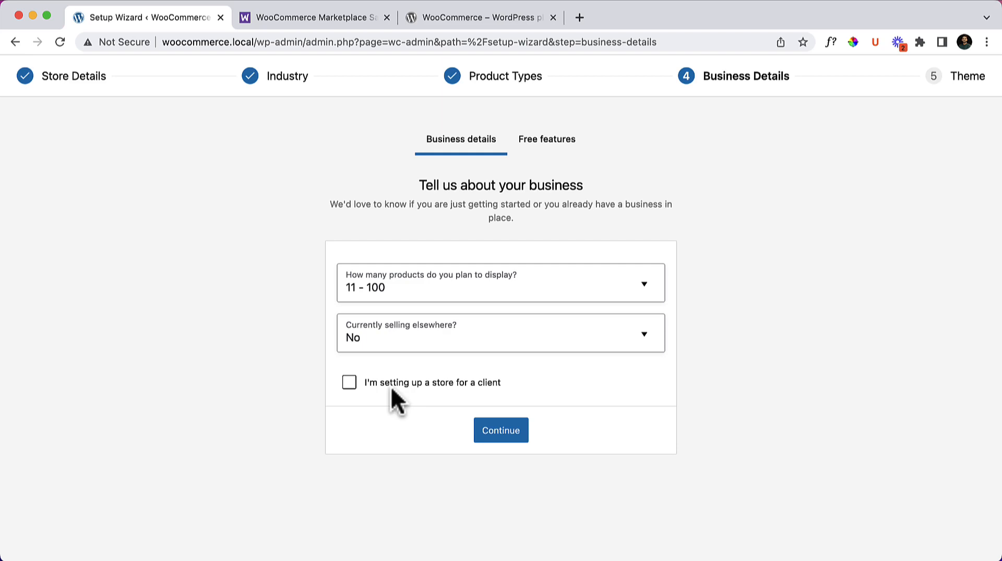
{"action": "left_click", "coordinate": [397, 387]}
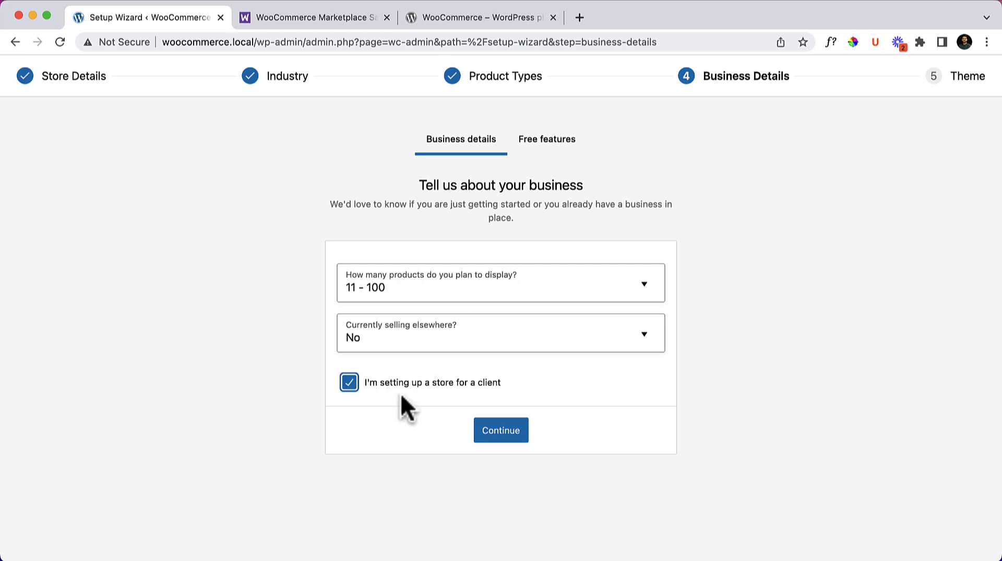
{"action": "left_click", "coordinate": [403, 391]}
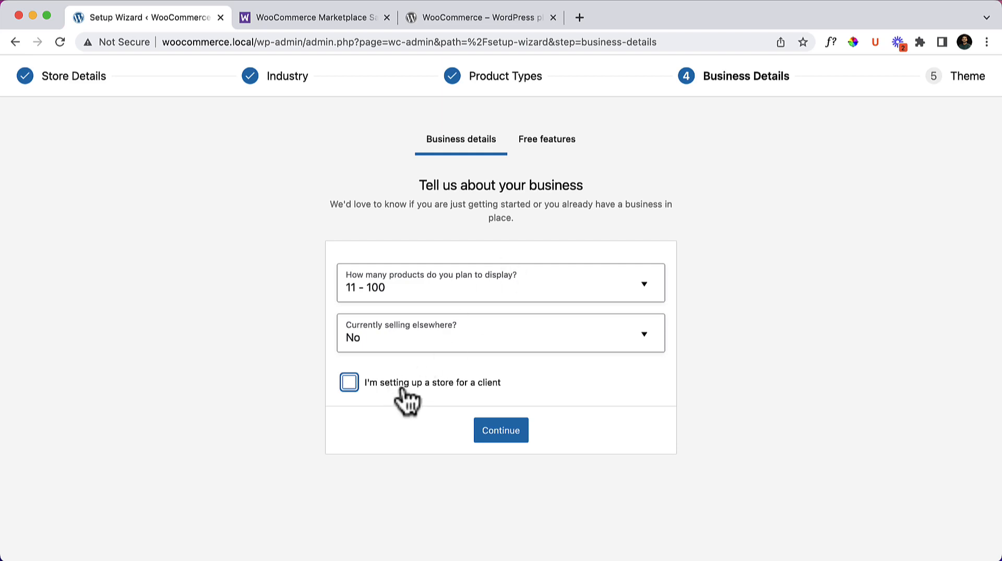
{"action": "left_click", "coordinate": [557, 142]}
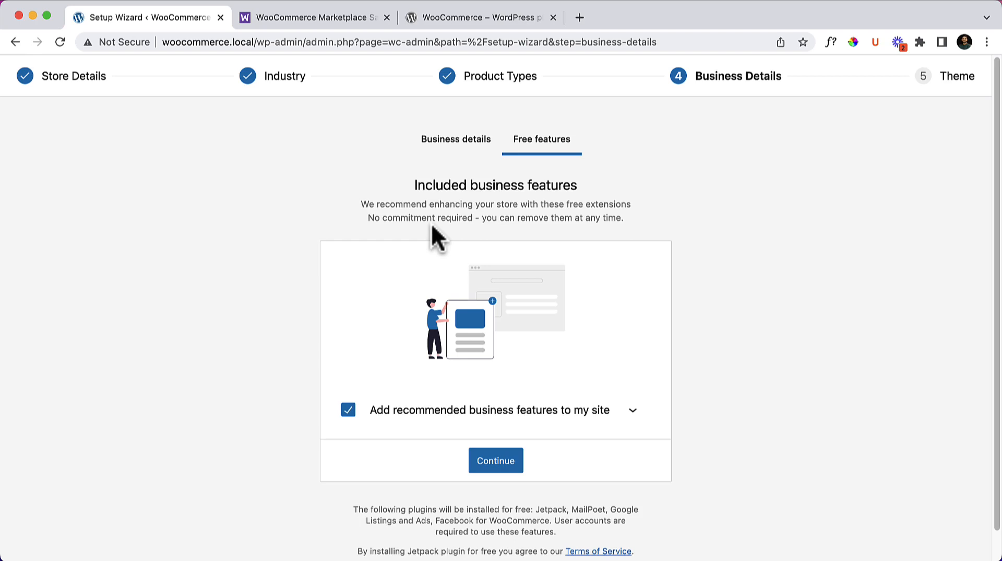
Untick 'Add recommended business features to my site' after reviewing the extensions, and continue to themes
{"action": "left_click", "coordinate": [634, 412]}
{"action": "scroll", "coordinate": [641, 427], "scroll_direction": "down", "scroll_amount": 3}
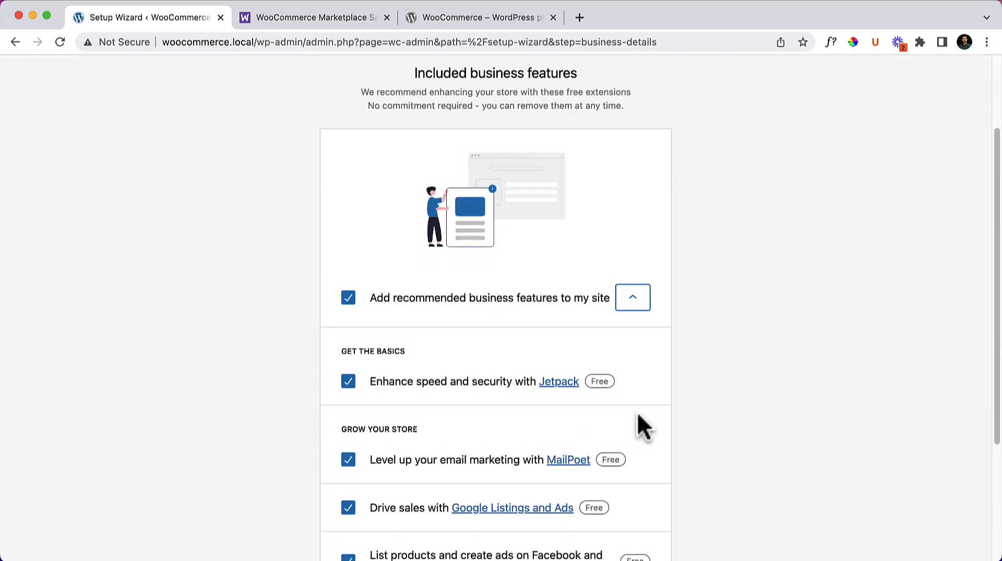
{"action": "scroll", "coordinate": [606, 422], "scroll_direction": "down", "scroll_amount": 3}
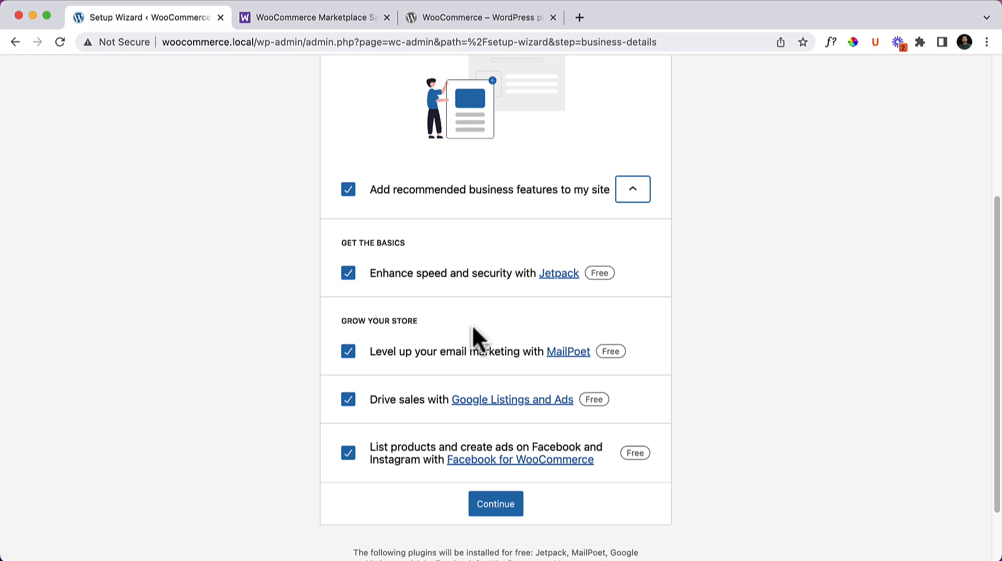
{"action": "scroll", "coordinate": [473, 329], "scroll_direction": "up", "scroll_amount": 4}
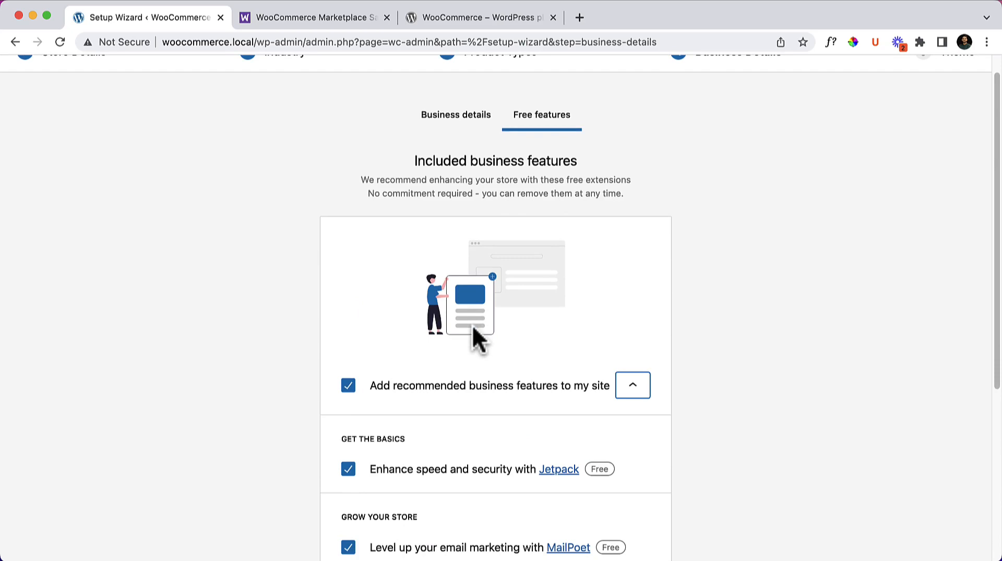
{"action": "scroll", "coordinate": [472, 324], "scroll_direction": "down", "scroll_amount": 3}
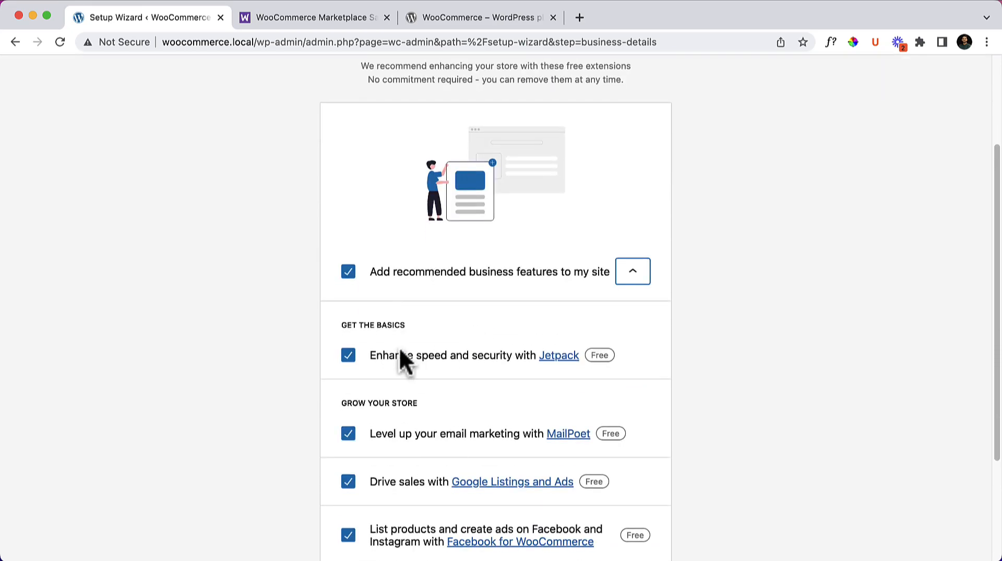
{"action": "left_click", "coordinate": [348, 272]}
{"action": "scroll", "coordinate": [653, 290], "scroll_direction": "up", "scroll_amount": 3}
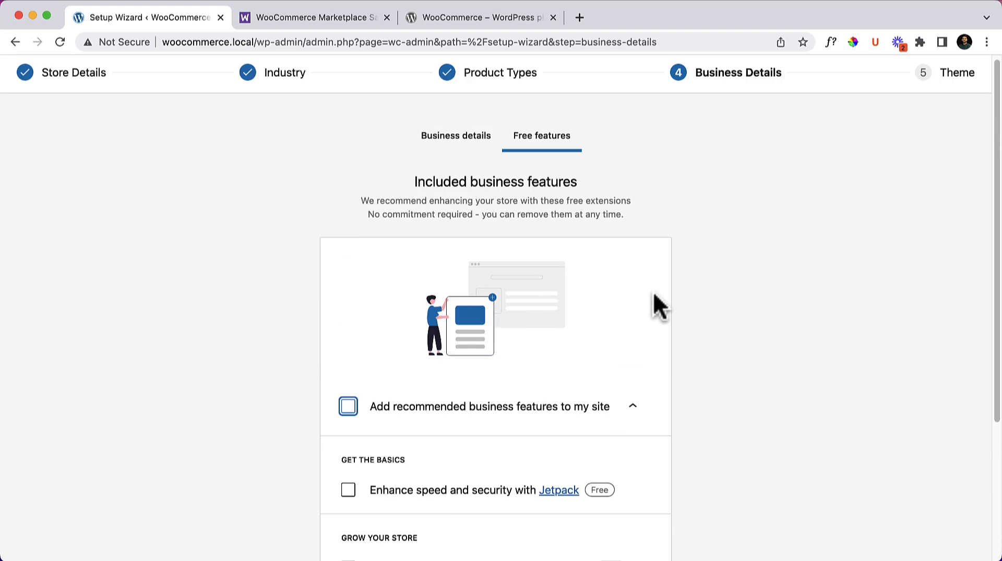
{"action": "left_click", "coordinate": [437, 136]}
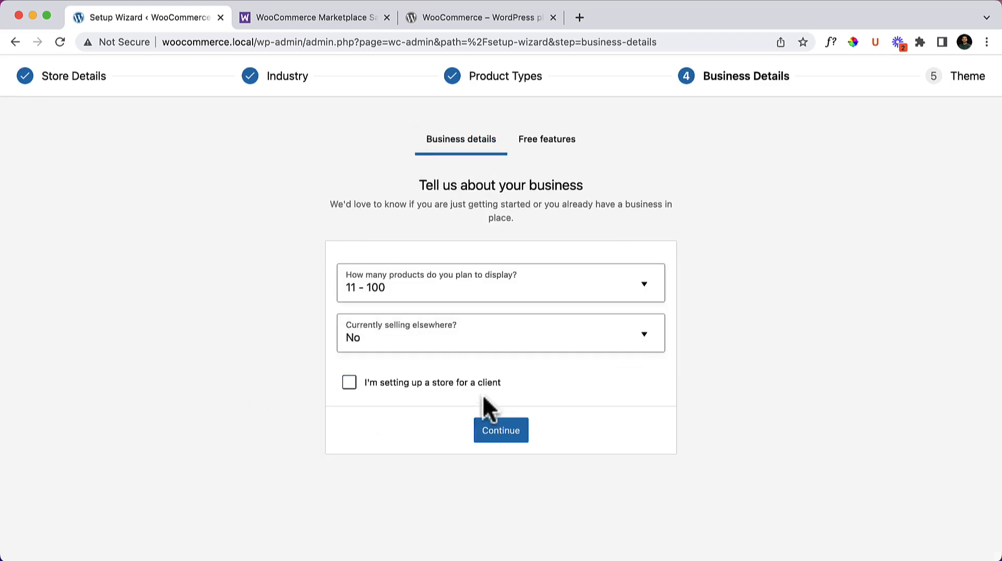
{"action": "left_click", "coordinate": [498, 427]}
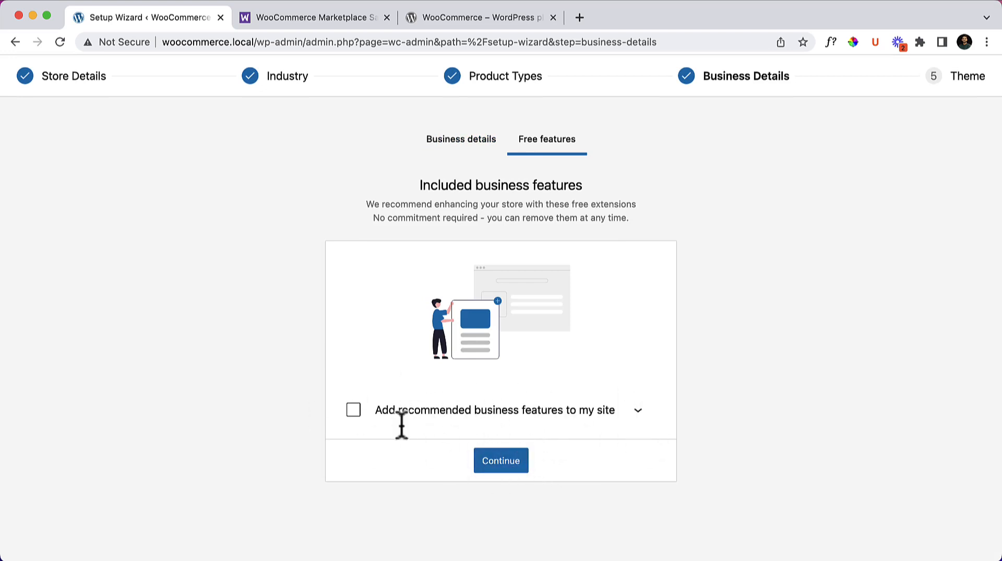
{"action": "left_click", "coordinate": [503, 472]}
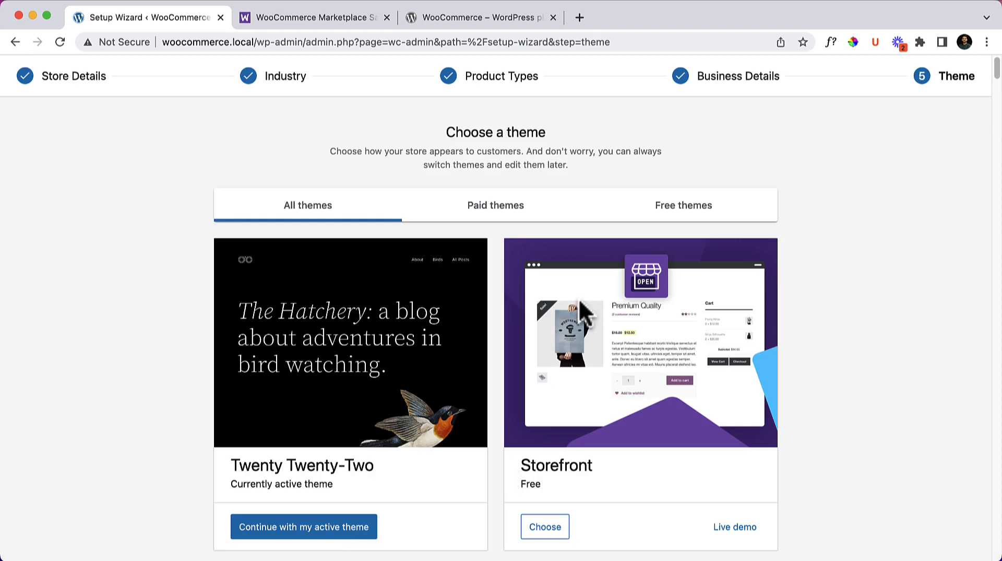
Browse the All, Paid and Free theme lists, then keep the active Twenty Twenty-Two theme
{"action": "scroll", "coordinate": [460, 321], "scroll_direction": "down", "scroll_amount": 3}
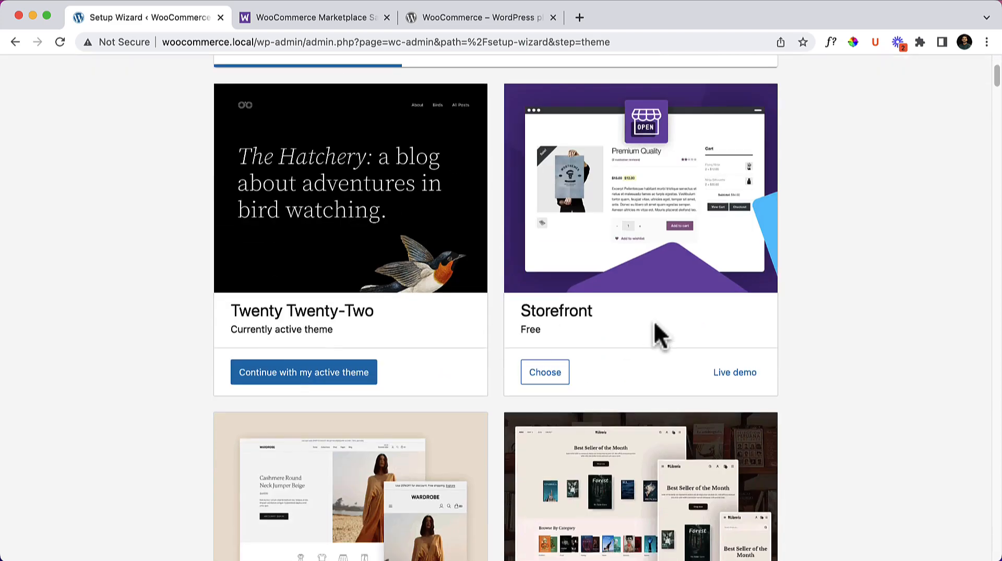
{"action": "scroll", "coordinate": [659, 335], "scroll_direction": "up", "scroll_amount": 2}
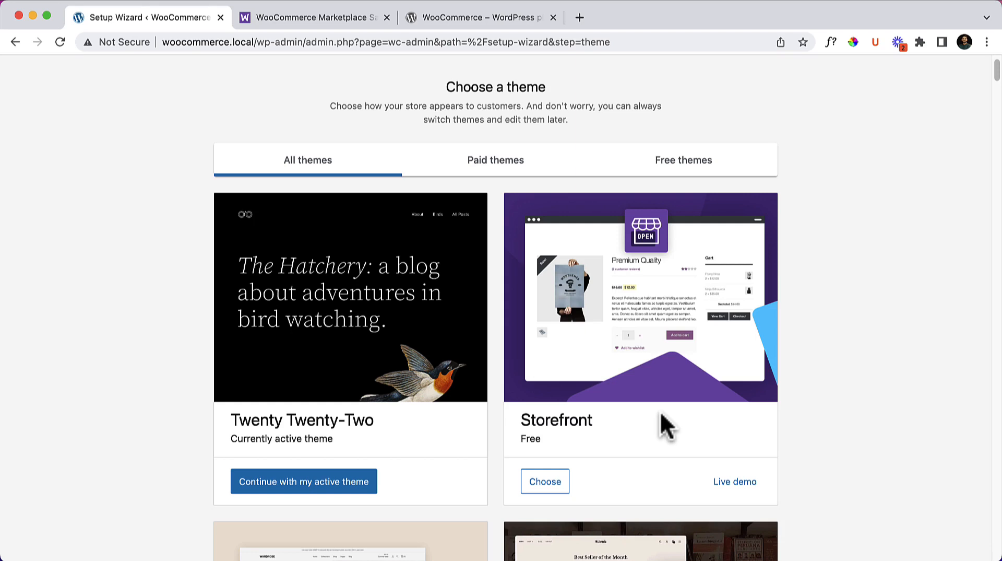
{"action": "scroll", "coordinate": [723, 422], "scroll_direction": "down", "scroll_amount": 6}
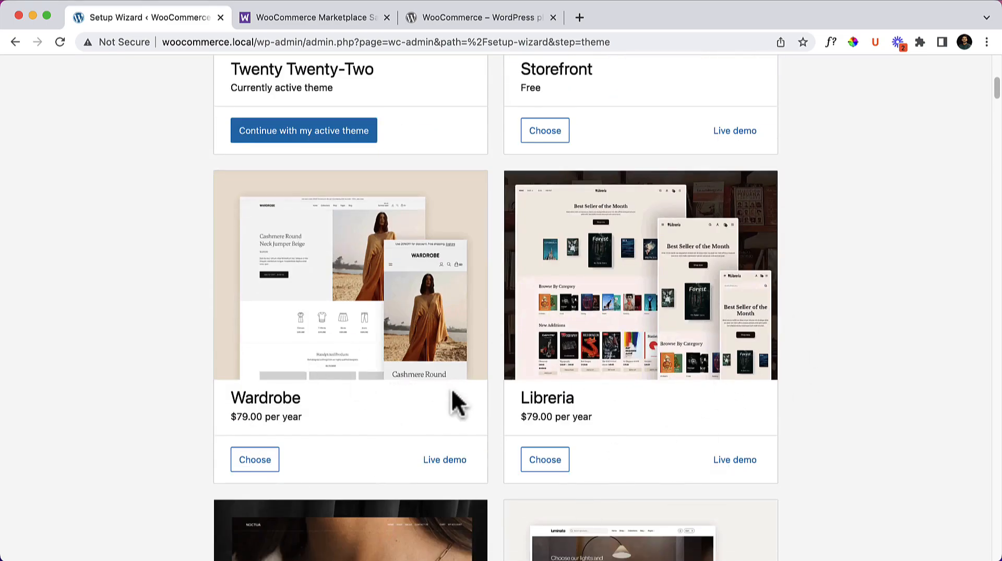
{"action": "scroll", "coordinate": [443, 401], "scroll_direction": "down", "scroll_amount": 10}
{"action": "scroll", "coordinate": [770, 438], "scroll_direction": "up", "scroll_amount": 15}
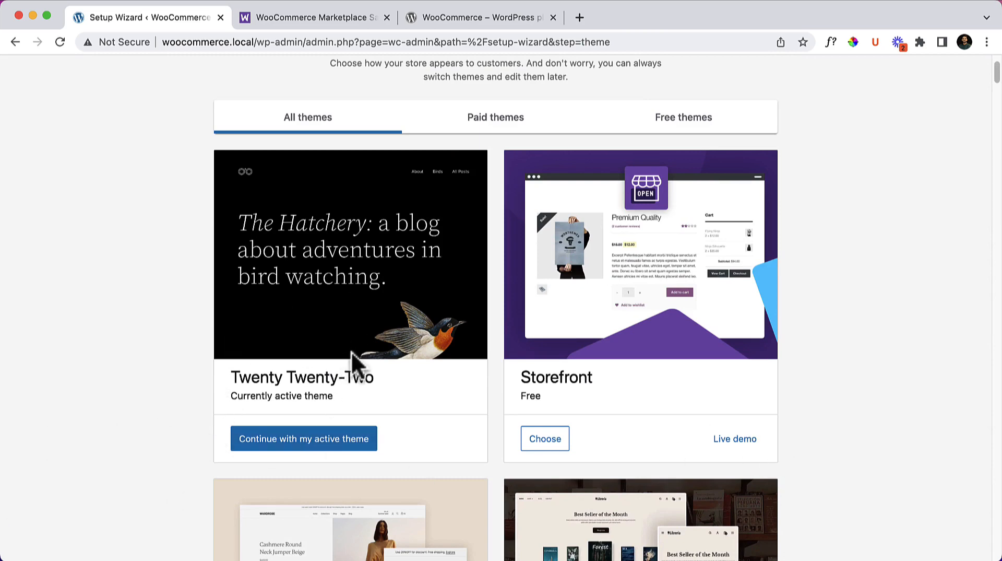
{"action": "scroll", "coordinate": [518, 134], "scroll_direction": "up", "scroll_amount": 2}
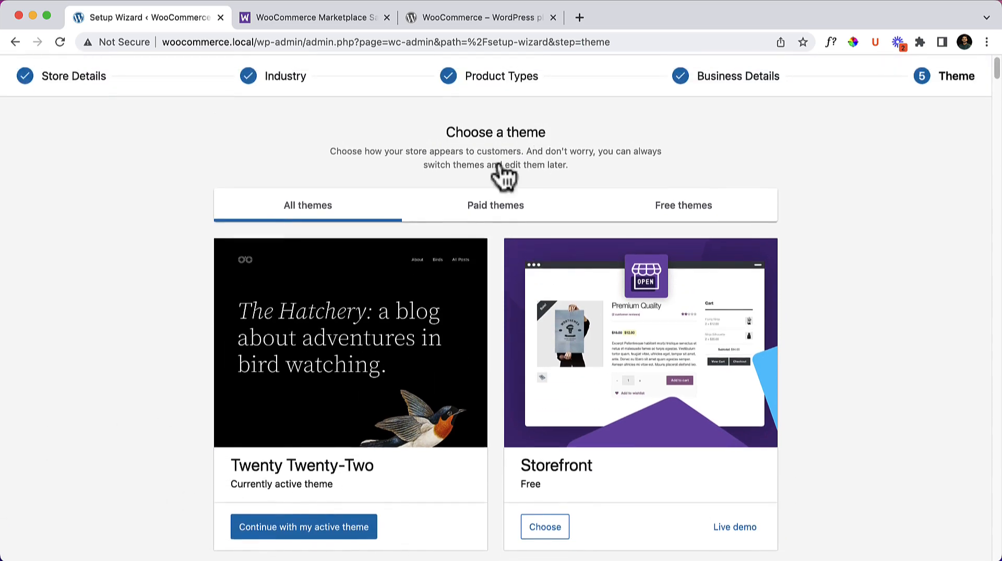
{"action": "left_click", "coordinate": [501, 206]}
{"action": "left_click", "coordinate": [702, 209]}
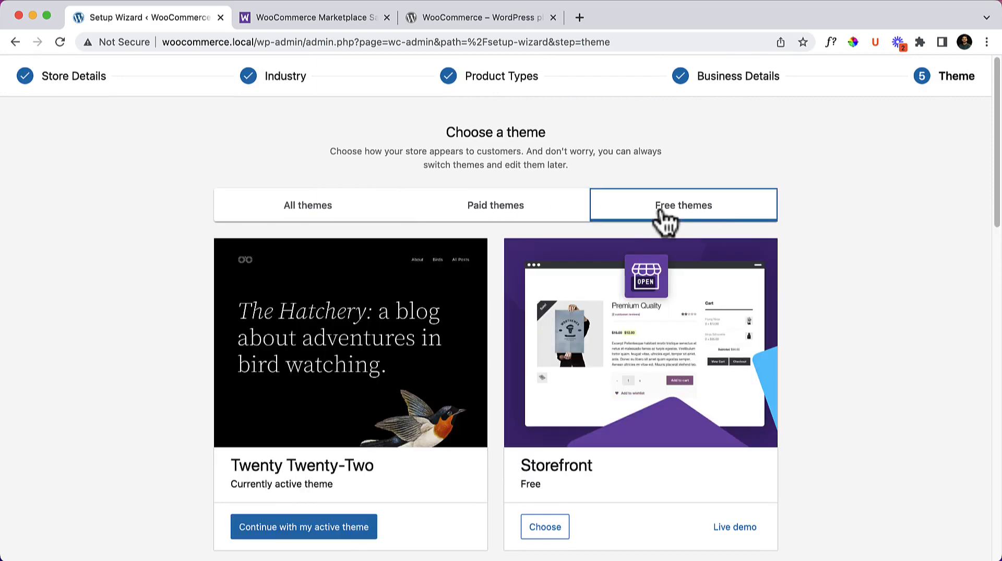
{"action": "left_click", "coordinate": [322, 217]}
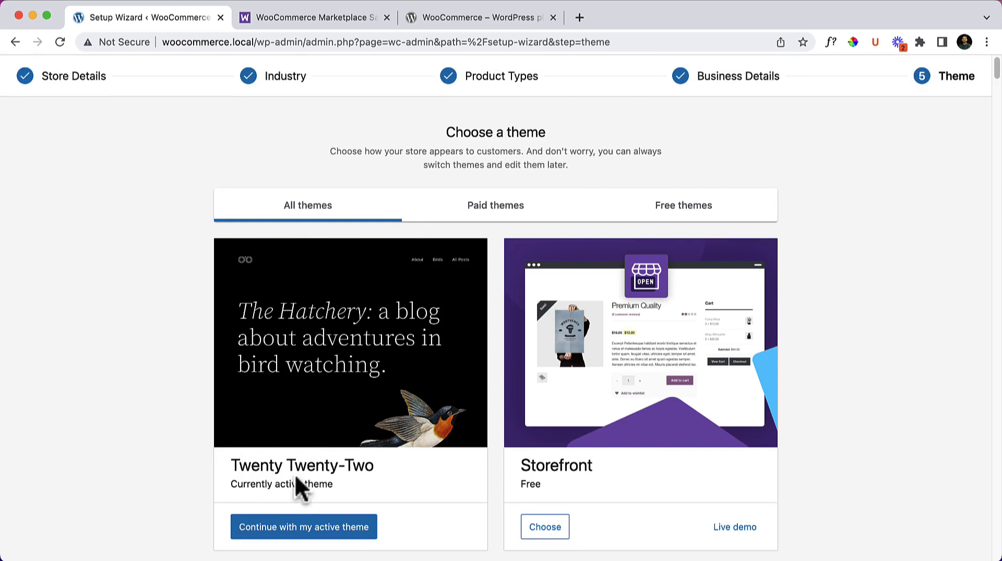
{"action": "left_click", "coordinate": [288, 534]}
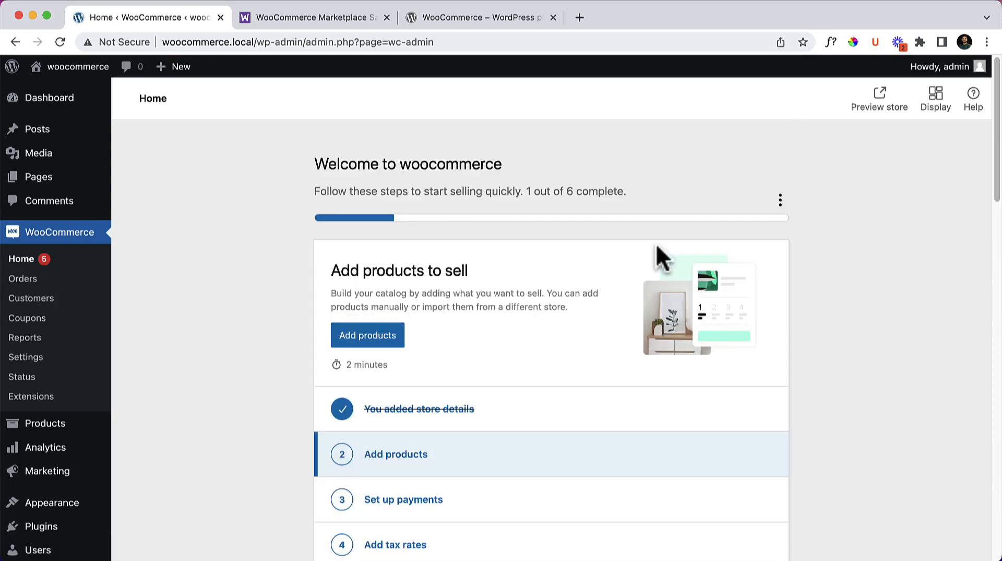
Look through WooCommerce Home and the Products, Analytics and Marketing menus, then go to the WordPress Dashboard
{"action": "scroll", "coordinate": [85, 350], "scroll_direction": "down", "scroll_amount": 1}
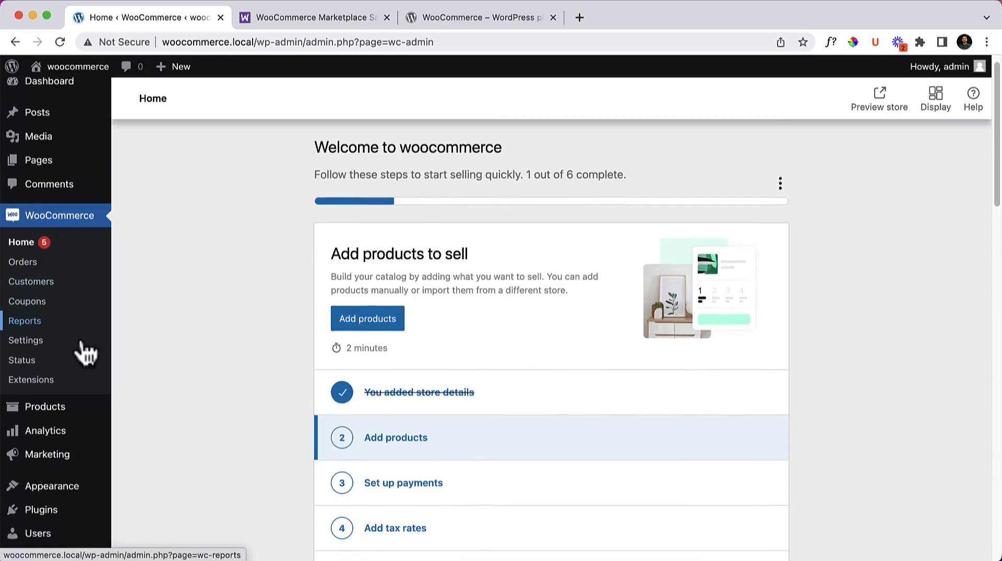
{"action": "scroll", "coordinate": [84, 350], "scroll_direction": "down", "scroll_amount": 5}
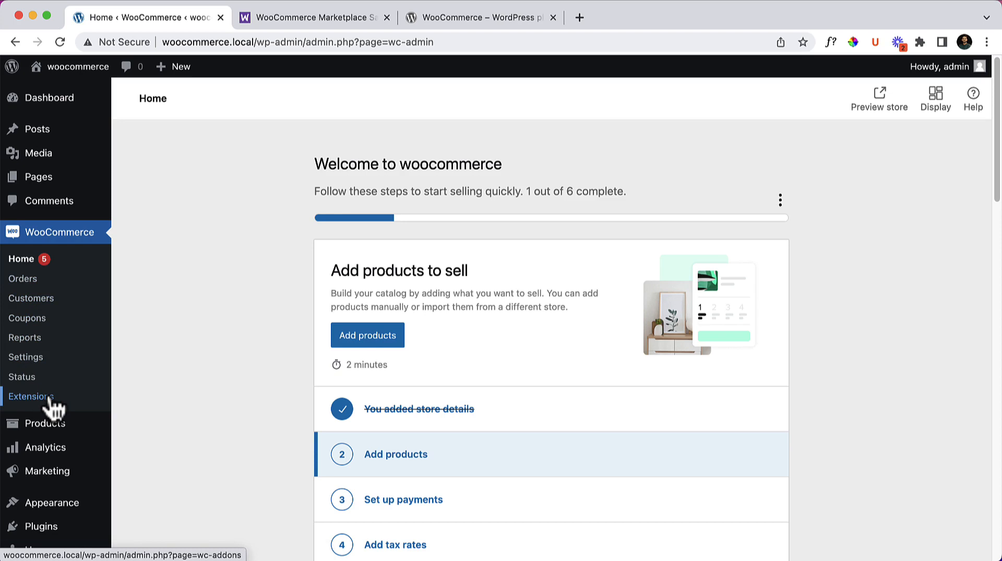
{"action": "scroll", "coordinate": [52, 408], "scroll_direction": "down", "scroll_amount": 2}
{"action": "mouse_move", "coordinate": [51, 383]}
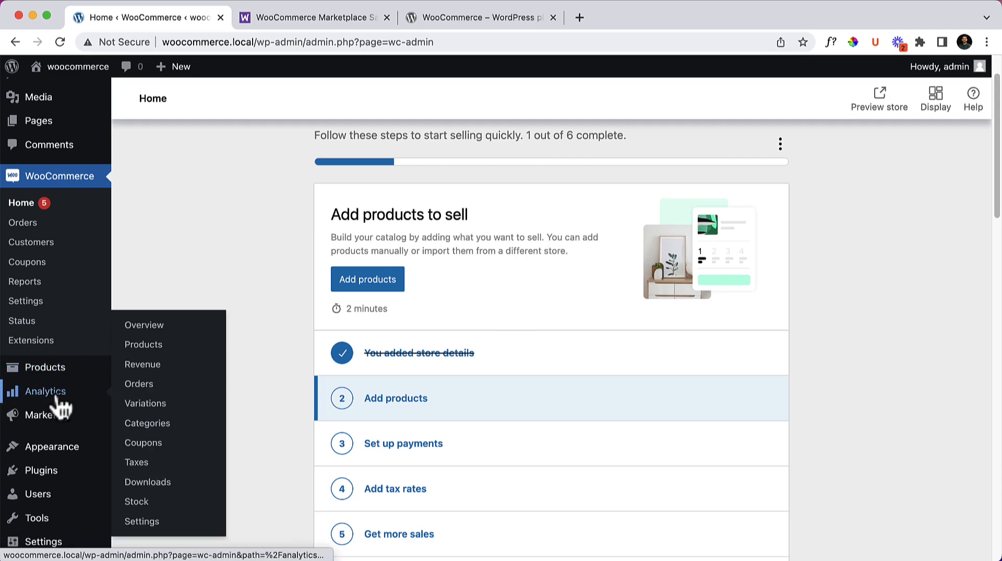
{"action": "mouse_move", "coordinate": [59, 428]}
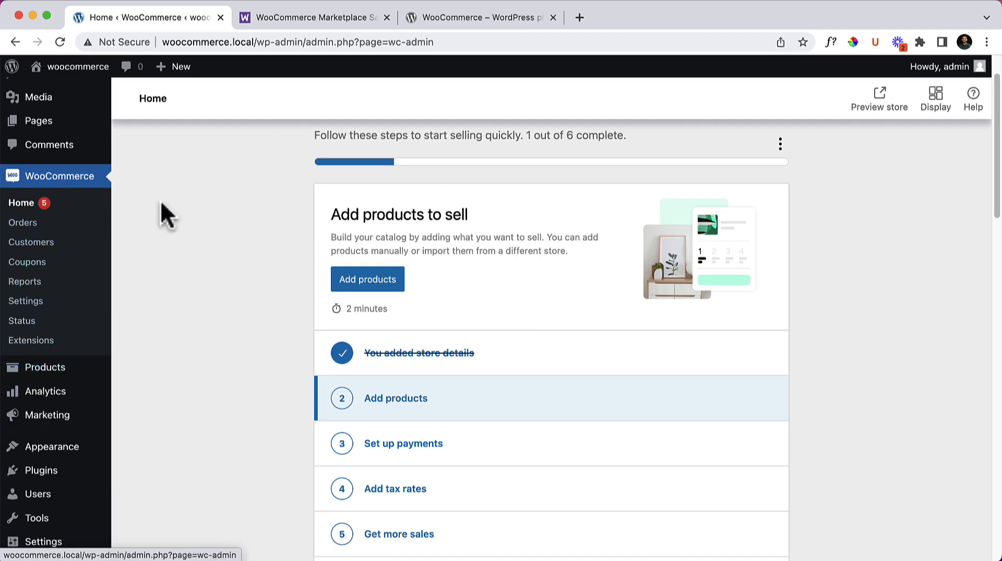
{"action": "scroll", "coordinate": [160, 200], "scroll_direction": "up", "scroll_amount": 2}
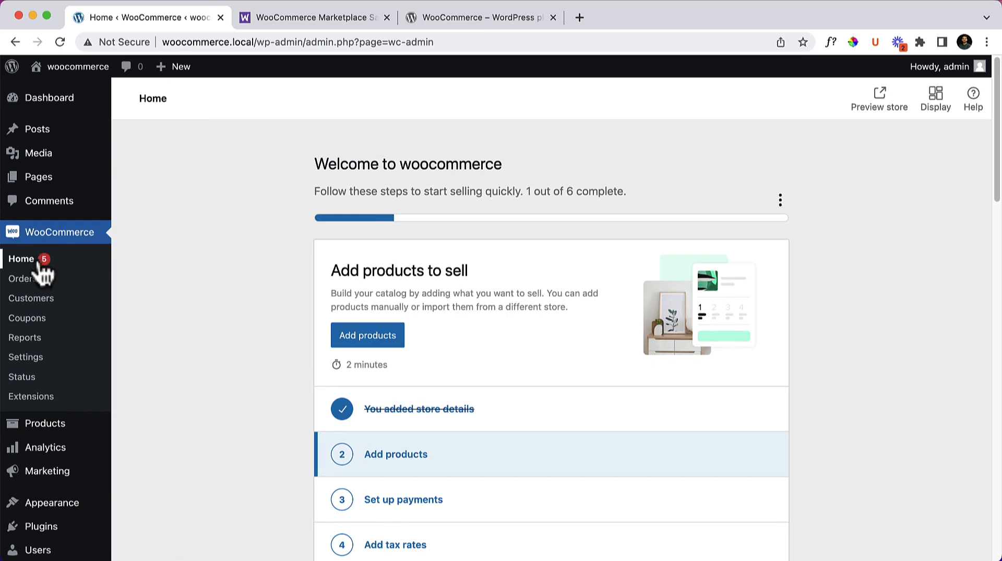
{"action": "left_click", "coordinate": [60, 100]}
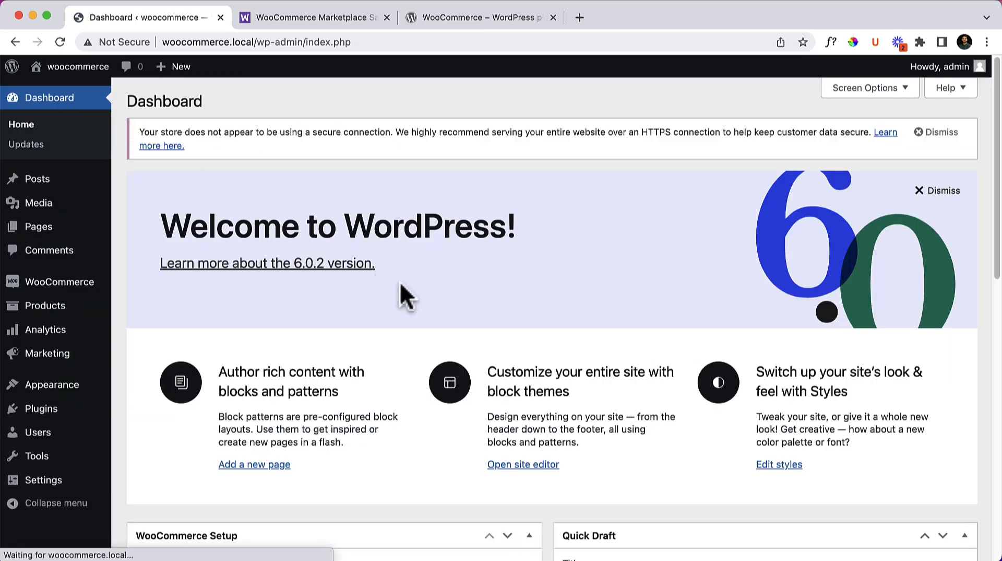
Review the Dashboard's HTTPS notice, then switch to the WooCommerce Marketplace browser tab
{"action": "scroll", "coordinate": [400, 282], "scroll_direction": "down", "scroll_amount": 7}
{"action": "scroll", "coordinate": [401, 284], "scroll_direction": "down", "scroll_amount": 5}
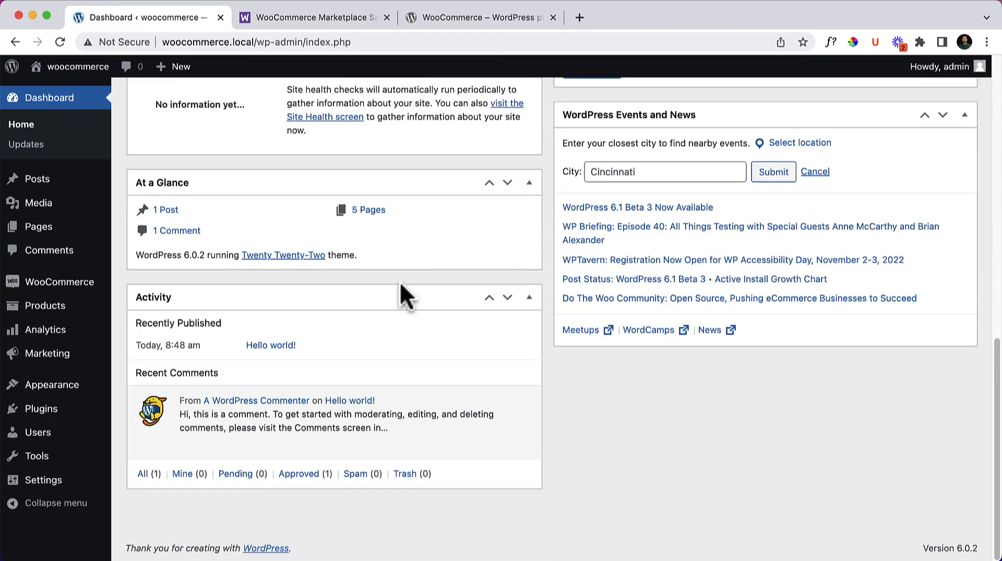
{"action": "scroll", "coordinate": [400, 284], "scroll_direction": "up", "scroll_amount": 10}
{"action": "scroll", "coordinate": [399, 281], "scroll_direction": "up", "scroll_amount": 2}
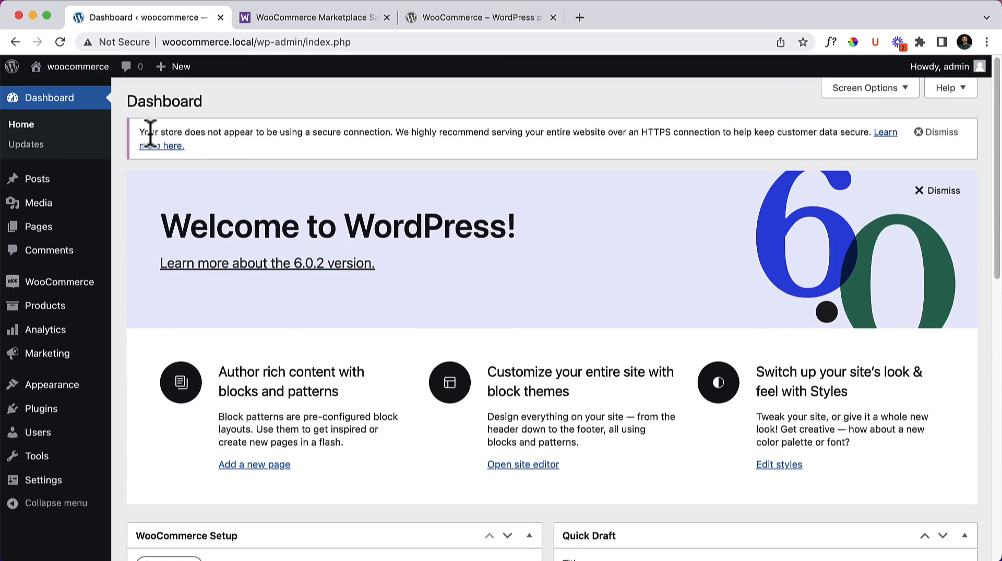
{"action": "left_click_drag", "start_coordinate": [148, 132], "coordinate": [160, 146]}
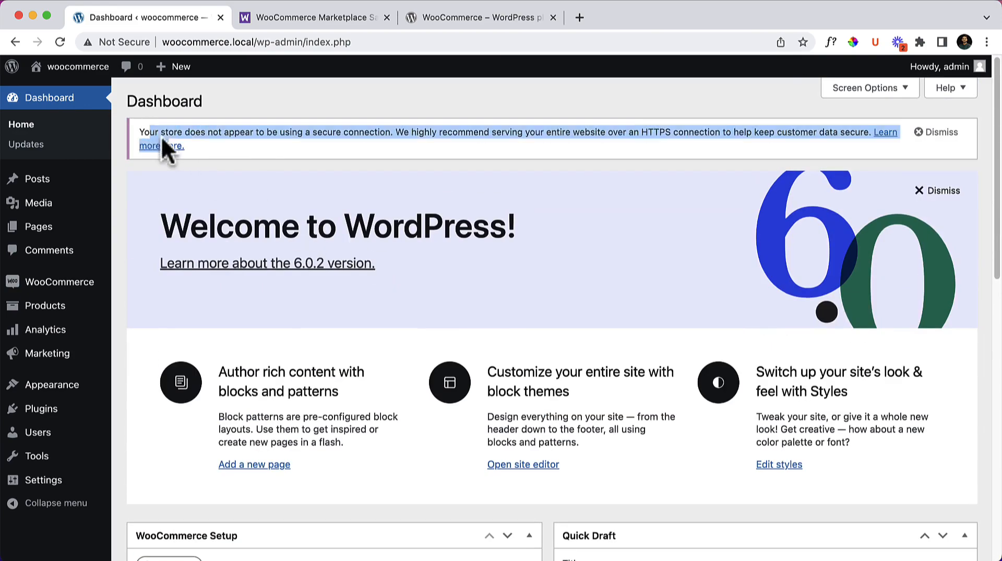
{"action": "left_click", "coordinate": [326, 147]}
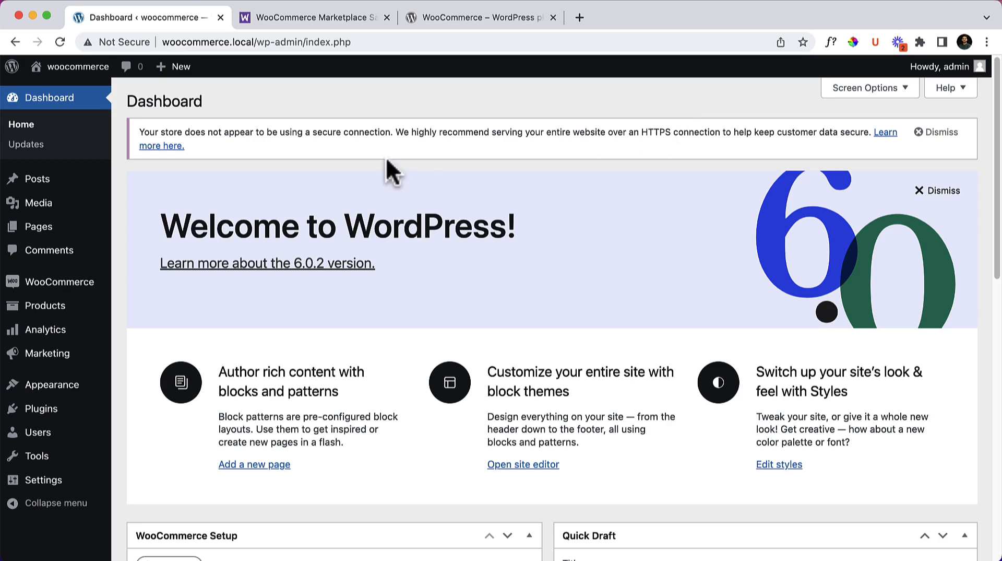
{"action": "left_click", "coordinate": [303, 15]}
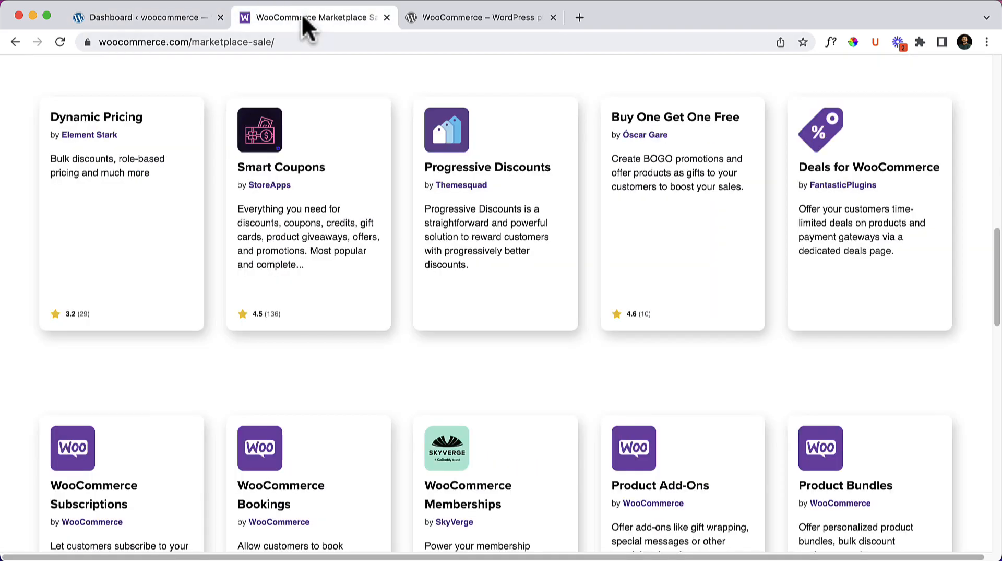
Check the site's connection security details, then return to the store's WordPress Dashboard tab
{"action": "left_click", "coordinate": [86, 43]}
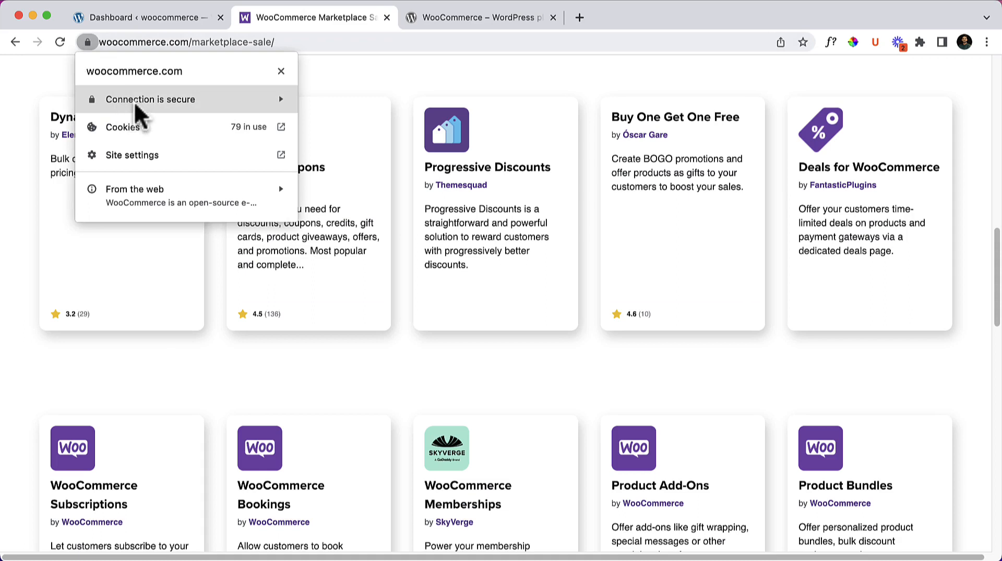
{"action": "left_click", "coordinate": [42, 74]}
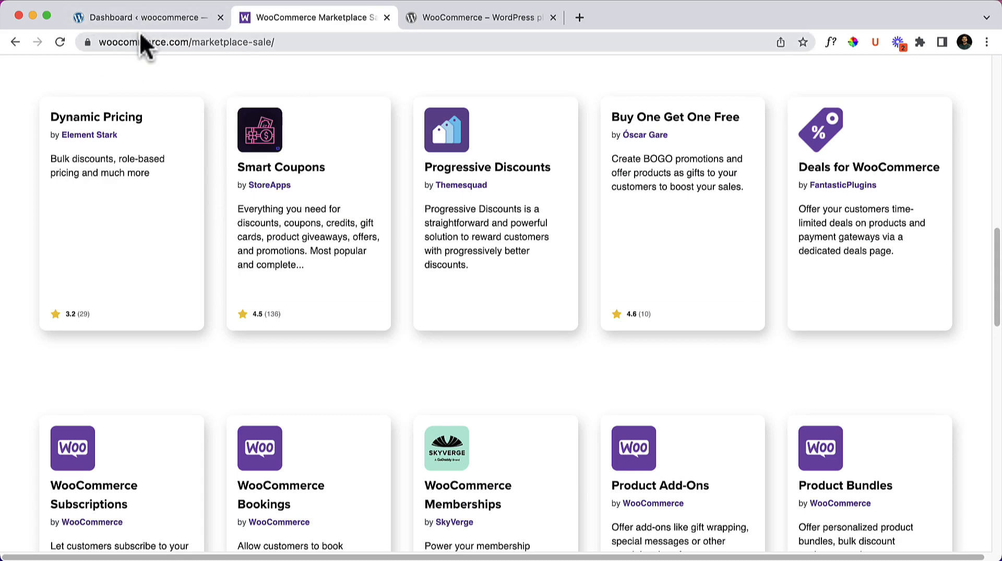
{"action": "left_click", "coordinate": [165, 23]}
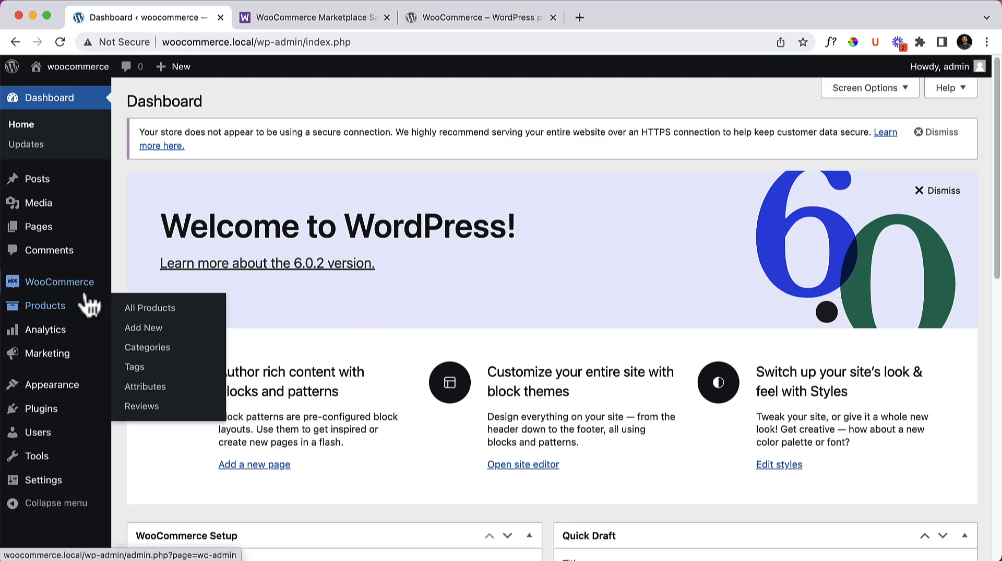
Open WooCommerce Home and review the setup checklist, still at 1 of 6 tasks complete
{"action": "mouse_move", "coordinate": [79, 293]}
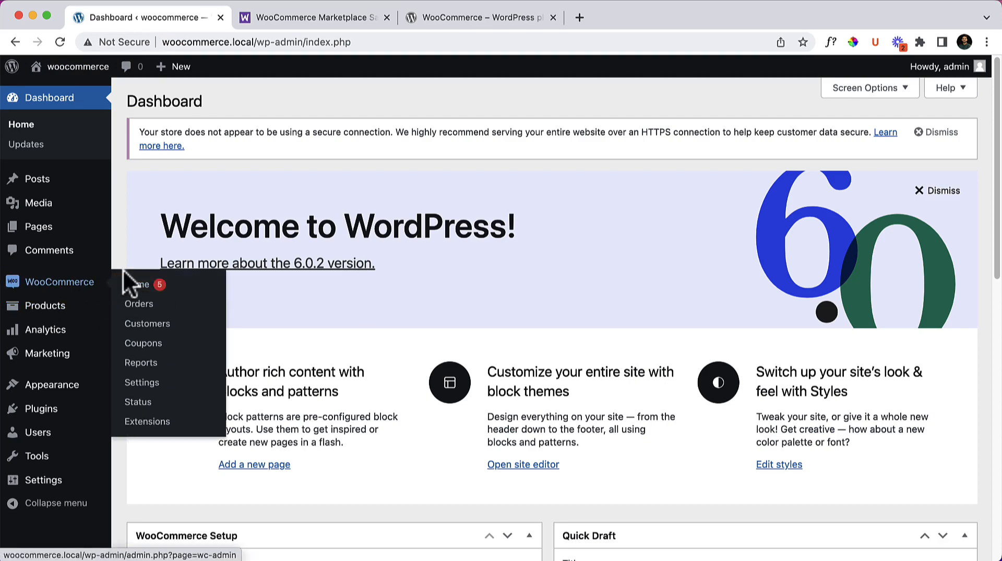
{"action": "left_click", "coordinate": [150, 291]}
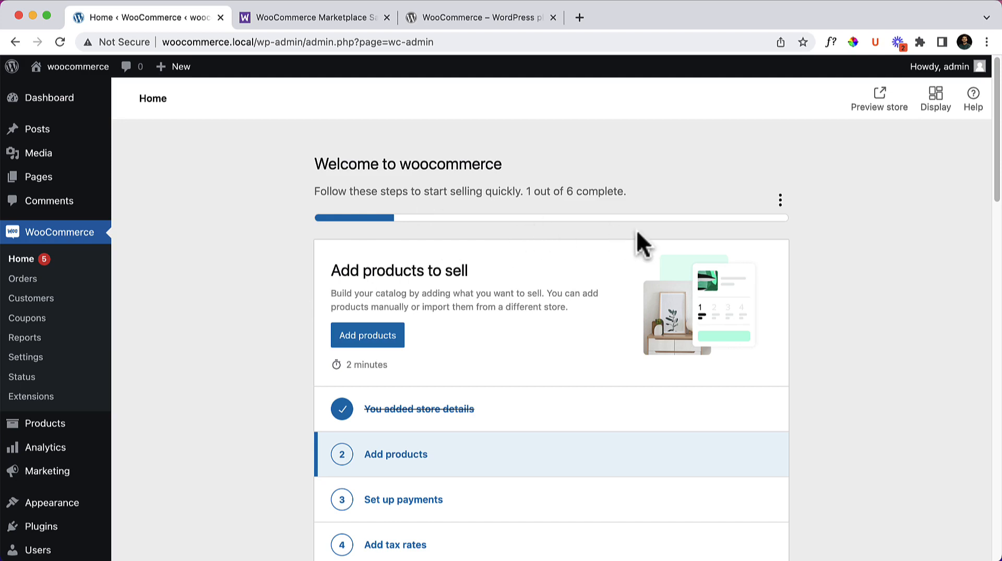
{"action": "scroll", "coordinate": [421, 384], "scroll_direction": "down", "scroll_amount": 3}
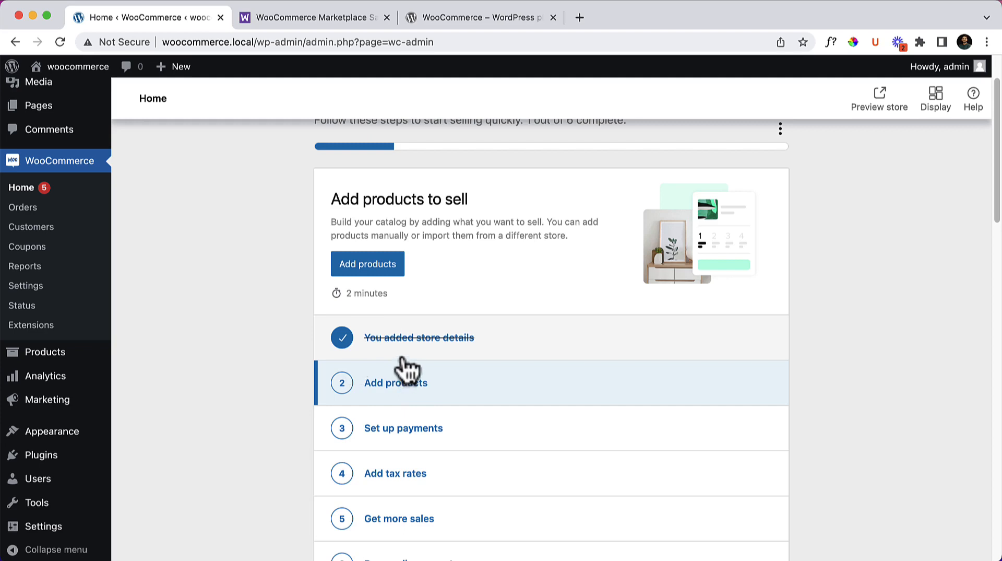
{"action": "scroll", "coordinate": [406, 369], "scroll_direction": "down", "scroll_amount": 6}
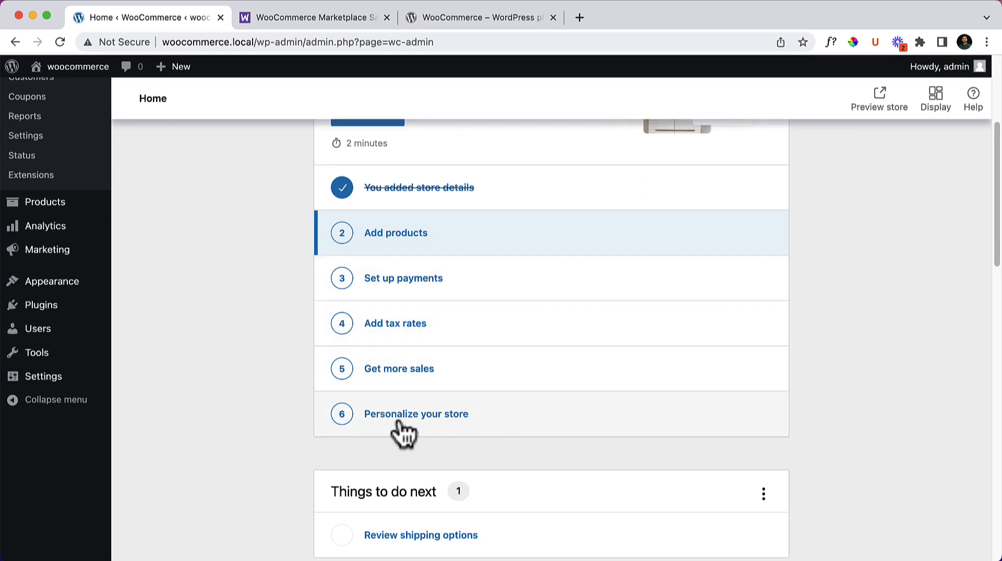
{"action": "scroll", "coordinate": [408, 428], "scroll_direction": "down", "scroll_amount": 2}
{"action": "scroll", "coordinate": [420, 418], "scroll_direction": "up", "scroll_amount": 4}
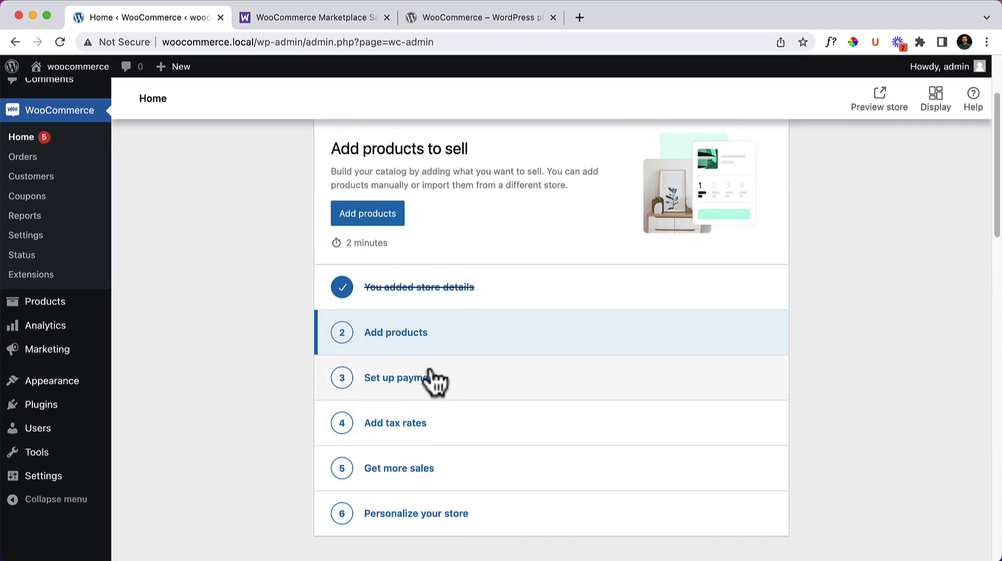
Scroll through Things to do next, the Inbox messages and the Stats overview, then back up
{"action": "scroll", "coordinate": [436, 380], "scroll_direction": "down", "scroll_amount": 3}
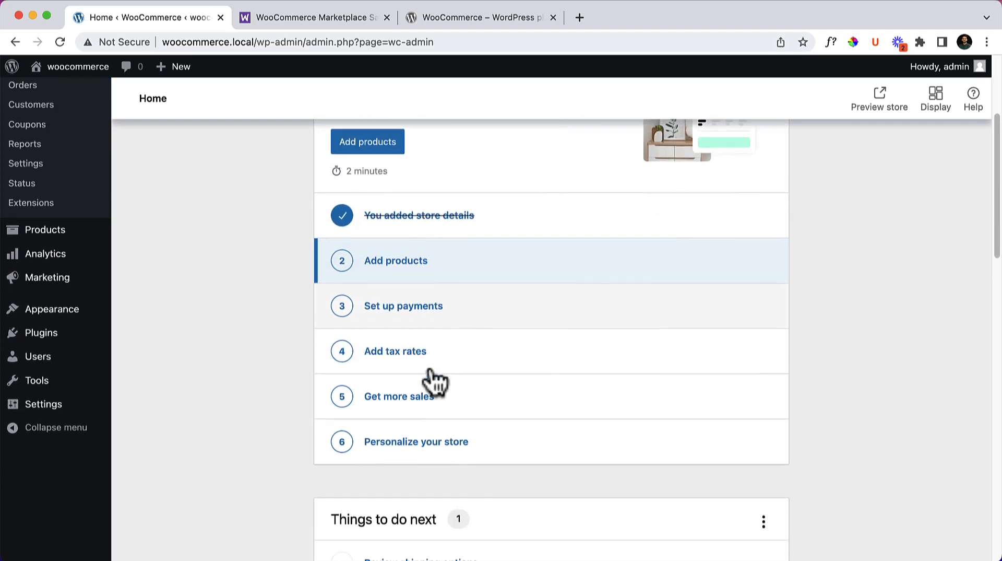
{"action": "scroll", "coordinate": [436, 381], "scroll_direction": "down", "scroll_amount": 5}
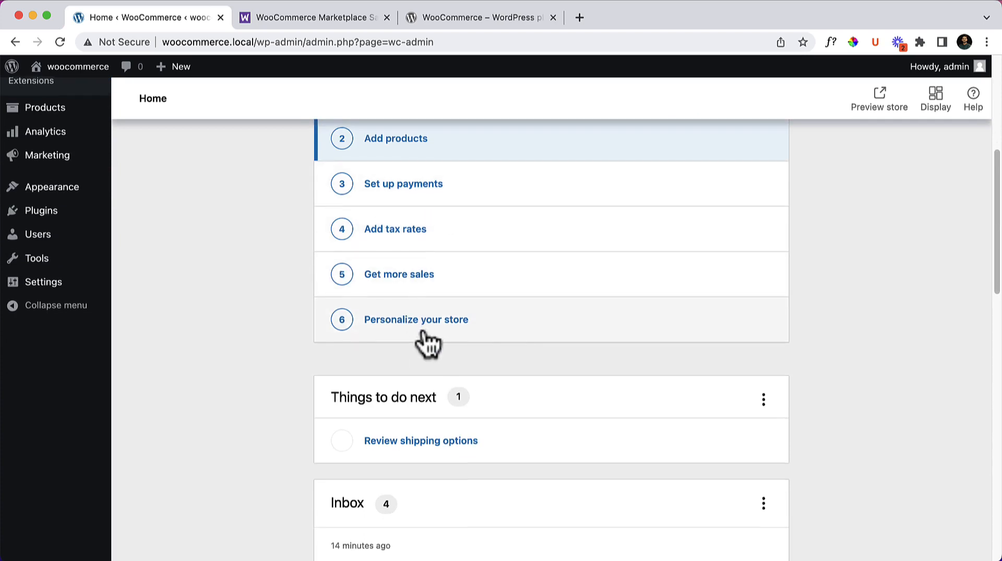
{"action": "scroll", "coordinate": [298, 374], "scroll_direction": "down", "scroll_amount": 2}
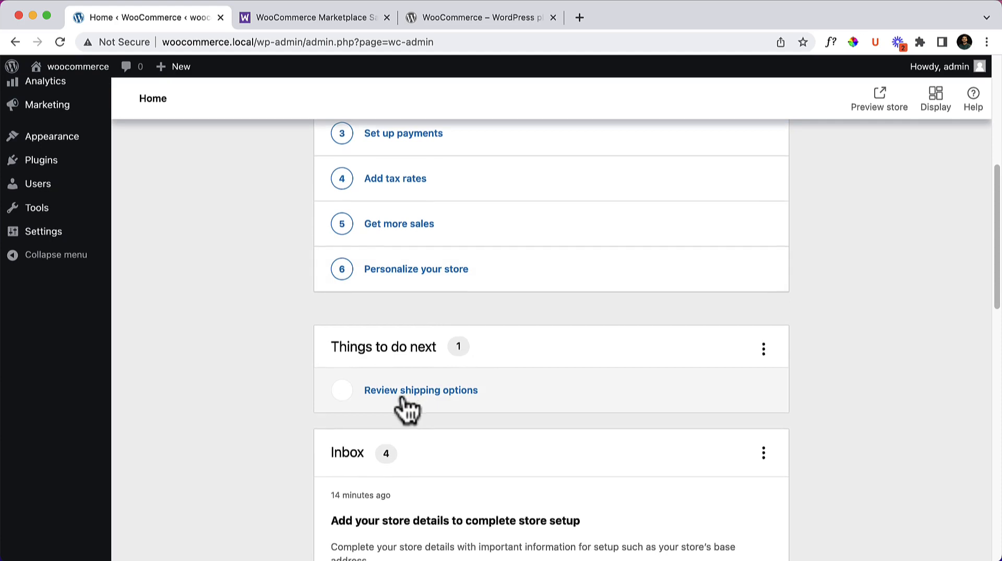
{"action": "scroll", "coordinate": [405, 408], "scroll_direction": "down", "scroll_amount": 5}
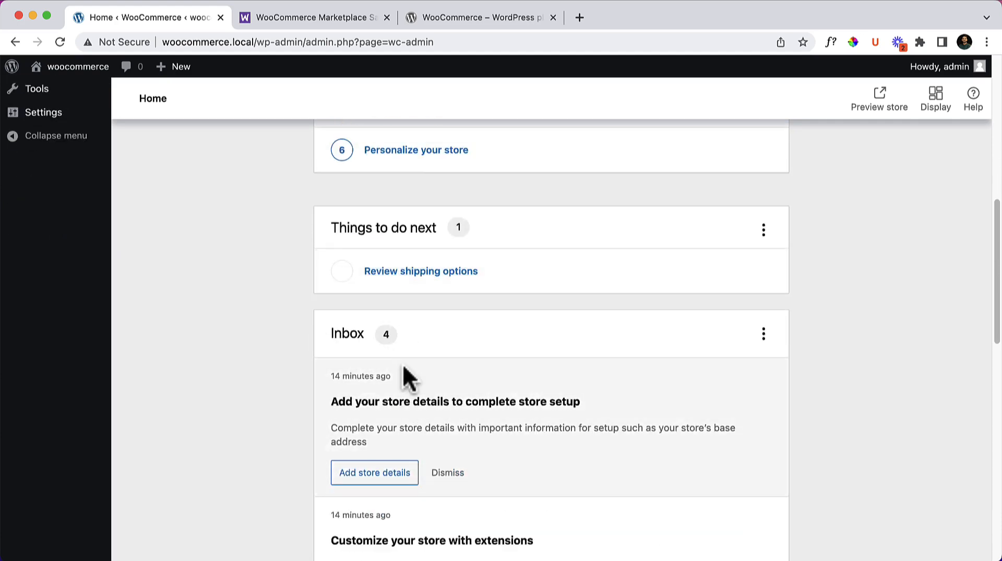
{"action": "scroll", "coordinate": [407, 378], "scroll_direction": "down", "scroll_amount": 3}
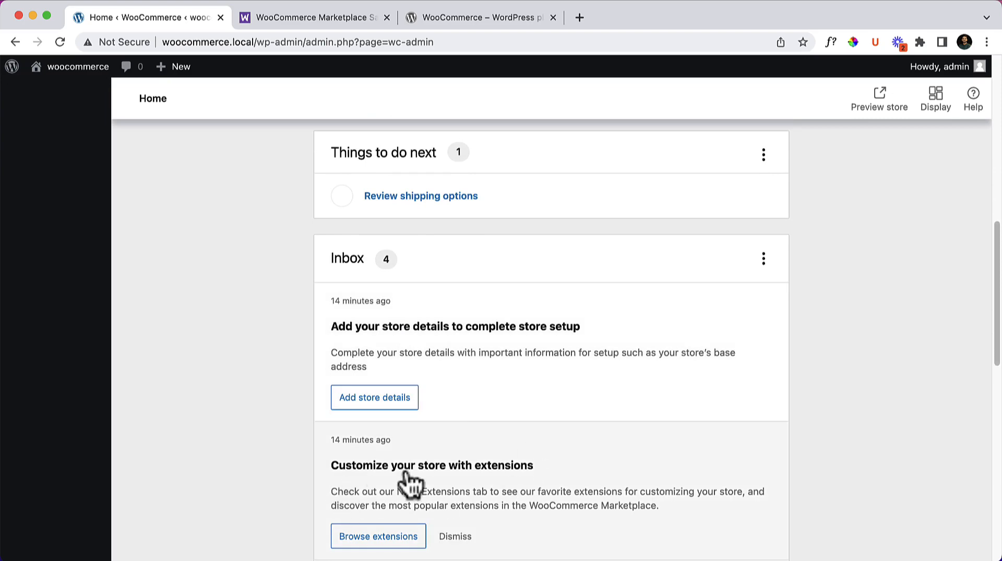
{"action": "scroll", "coordinate": [411, 482], "scroll_direction": "down", "scroll_amount": 10}
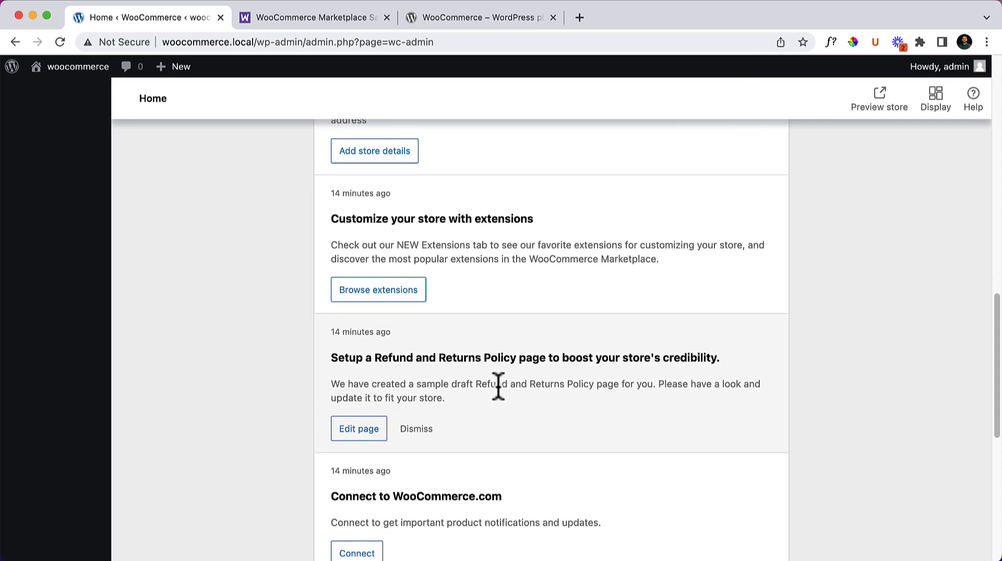
{"action": "scroll", "coordinate": [498, 389], "scroll_direction": "down", "scroll_amount": 5}
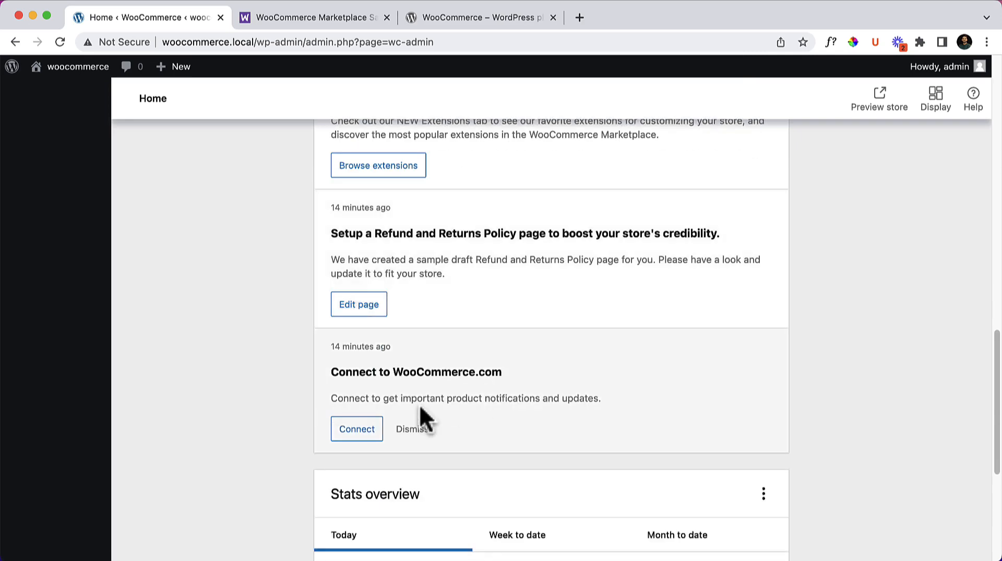
{"action": "scroll", "coordinate": [421, 410], "scroll_direction": "down", "scroll_amount": 12}
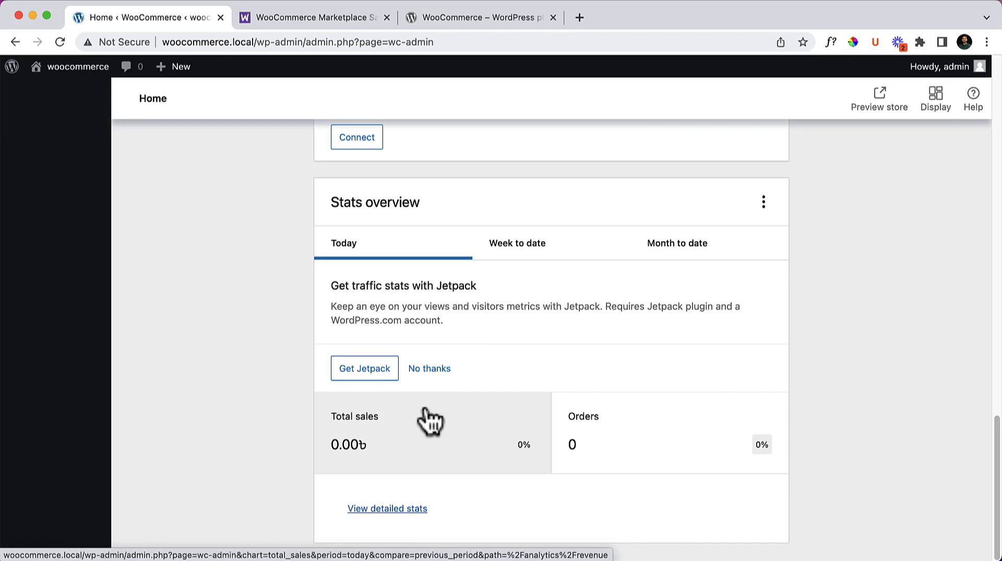
{"action": "scroll", "coordinate": [429, 420], "scroll_direction": "up", "scroll_amount": 20}
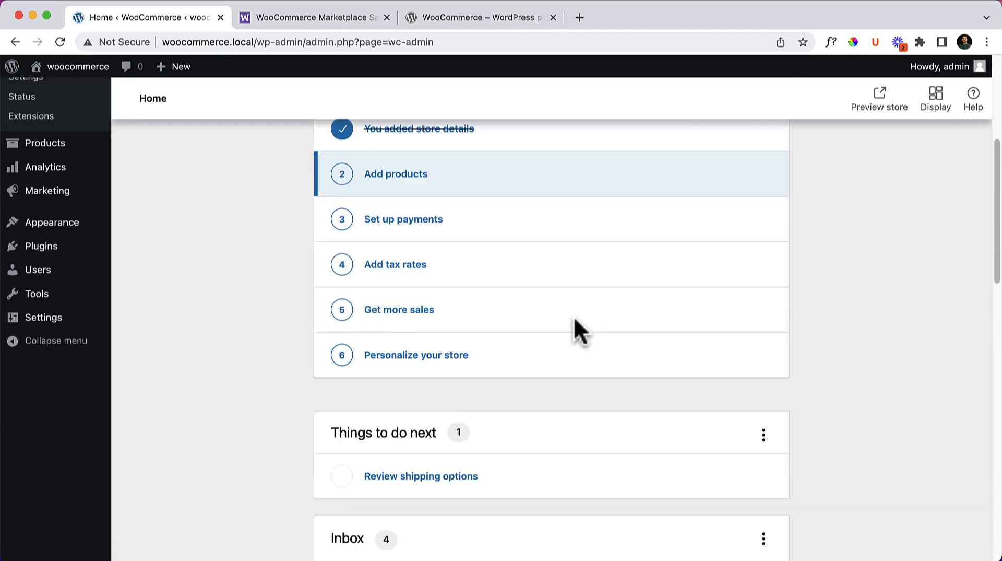
{"action": "scroll", "coordinate": [575, 322], "scroll_direction": "up", "scroll_amount": 5}
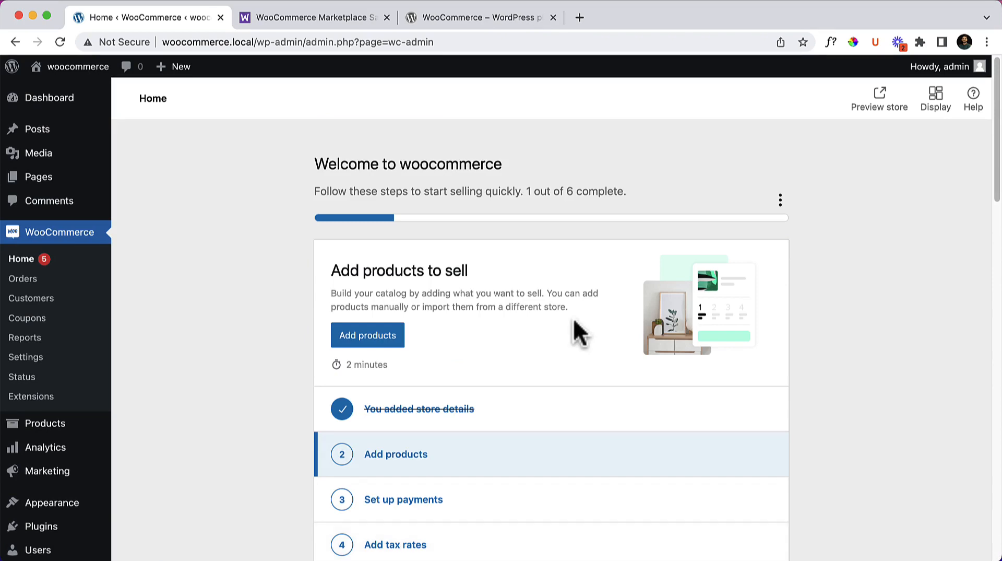
{"action": "scroll", "coordinate": [574, 321], "scroll_direction": "down", "scroll_amount": 3}
{"action": "scroll", "coordinate": [578, 334], "scroll_direction": "up", "scroll_amount": 3}
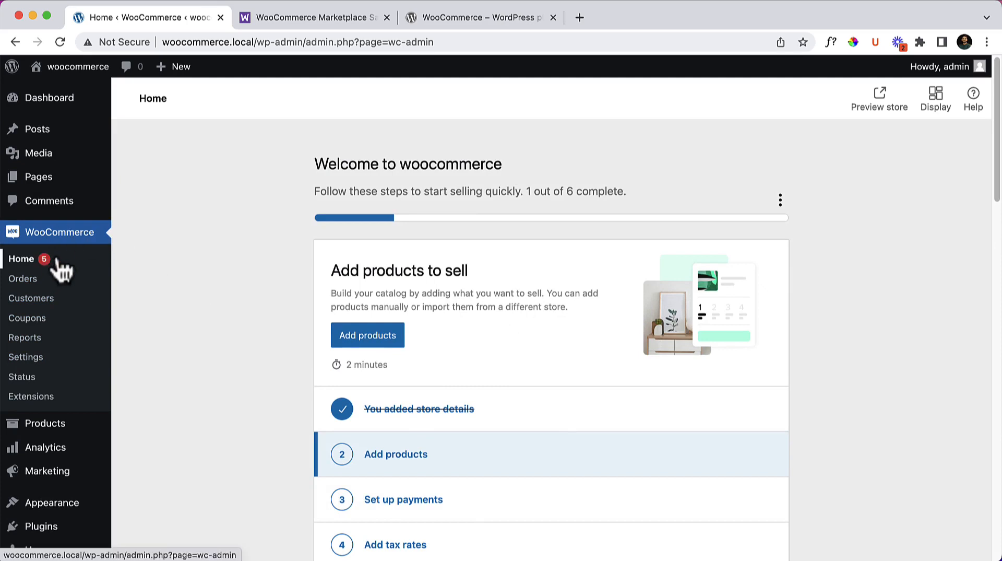
Look over the empty Orders and Customers pages, then view the empty Coupons list under Marketing
{"action": "left_click", "coordinate": [31, 286]}
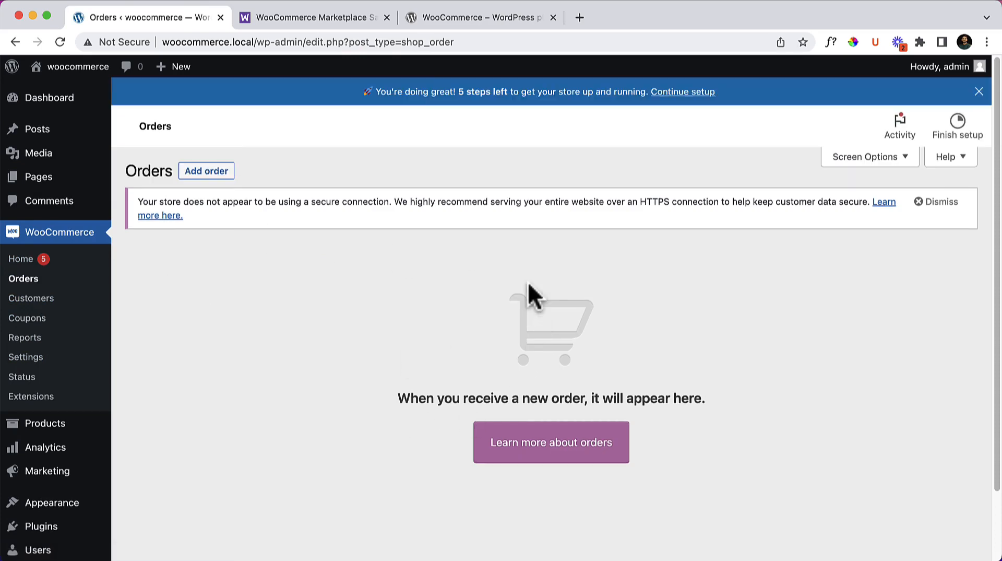
{"action": "left_click", "coordinate": [35, 305]}
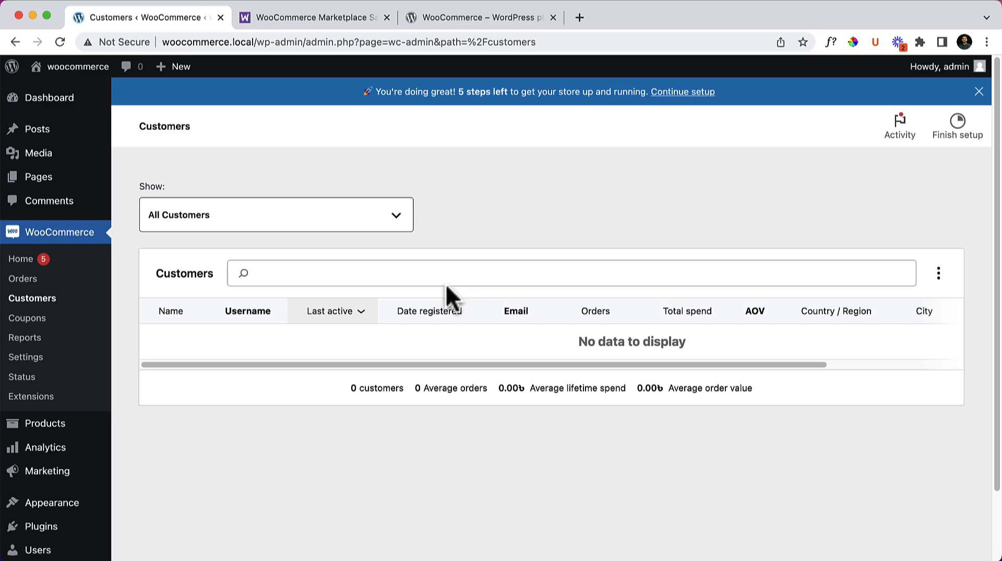
{"action": "left_click", "coordinate": [39, 324]}
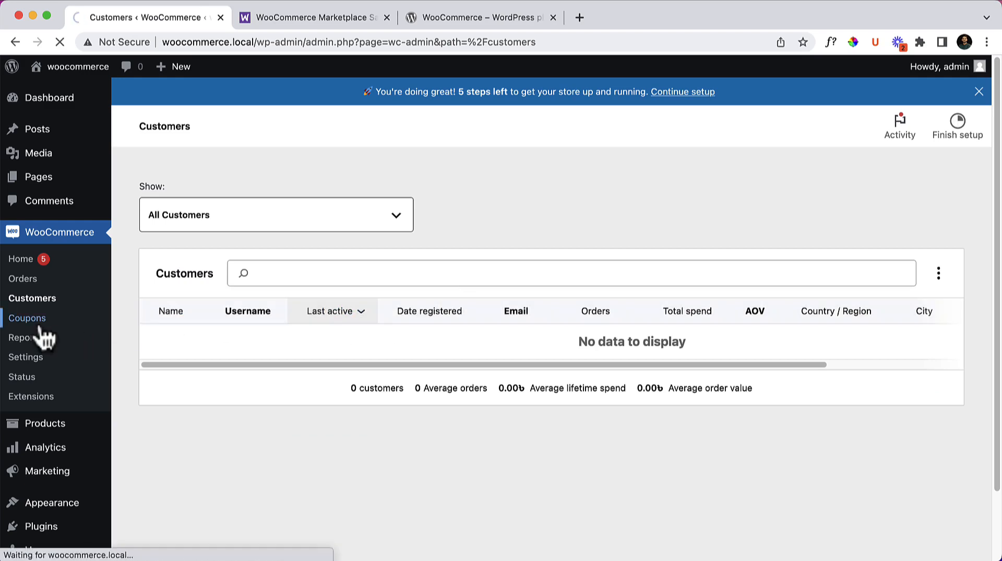
{"action": "scroll", "coordinate": [469, 335], "scroll_direction": "down", "scroll_amount": 6}
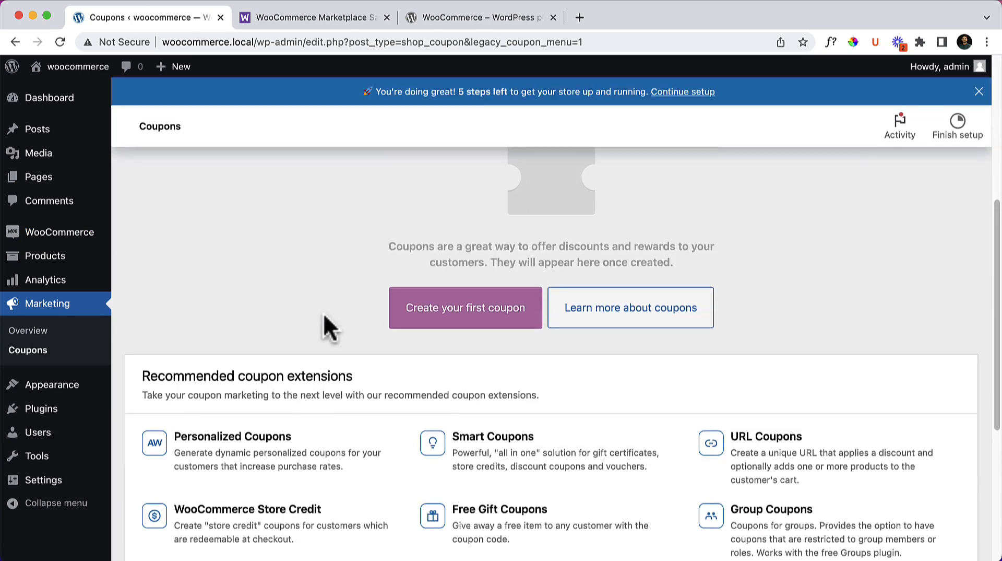
{"action": "scroll", "coordinate": [323, 312], "scroll_direction": "up", "scroll_amount": 6}
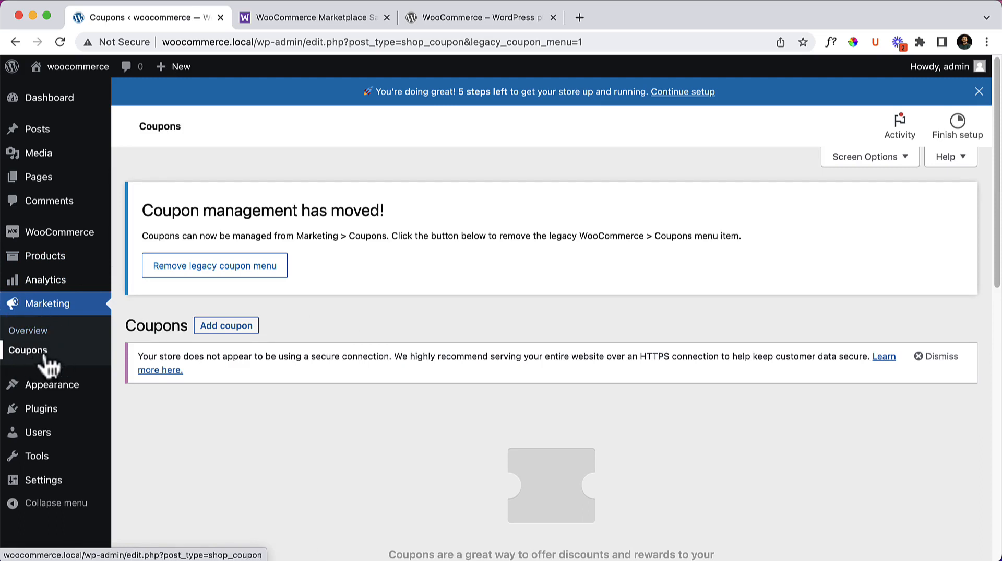
{"action": "mouse_move", "coordinate": [54, 245]}
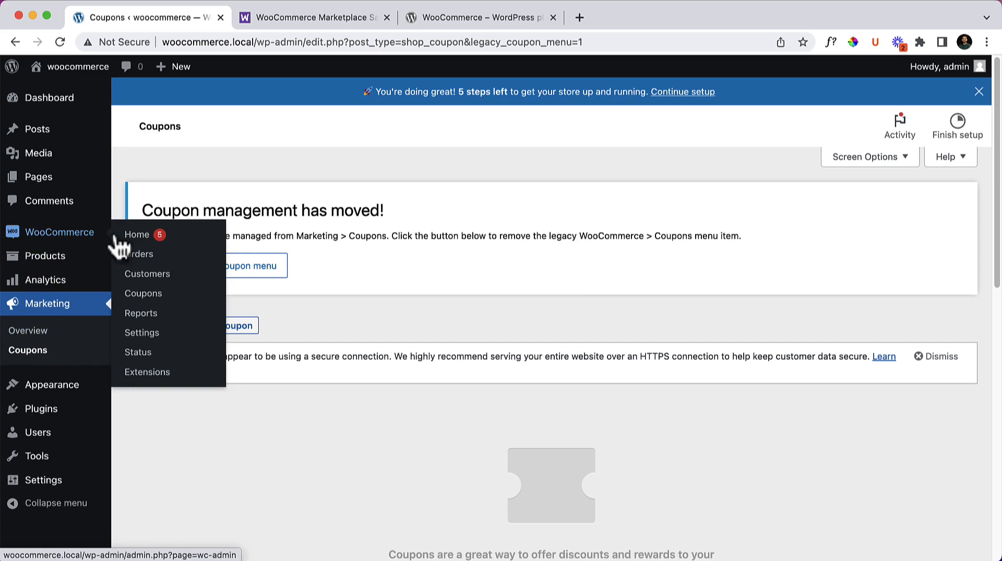
Open the store's sales Reports page and scroll through it
{"action": "left_click", "coordinate": [142, 313]}
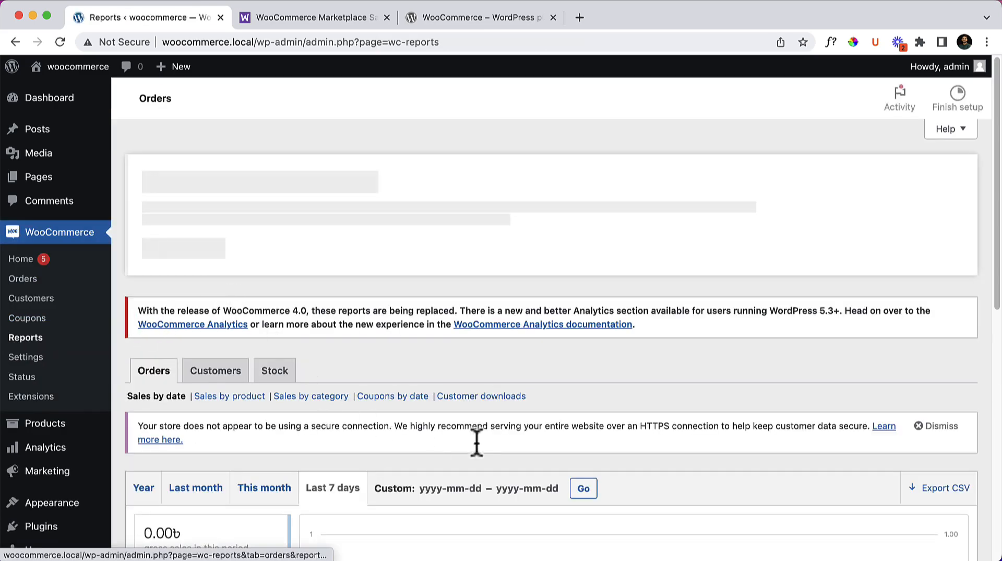
{"action": "scroll", "coordinate": [473, 439], "scroll_direction": "down", "scroll_amount": 3}
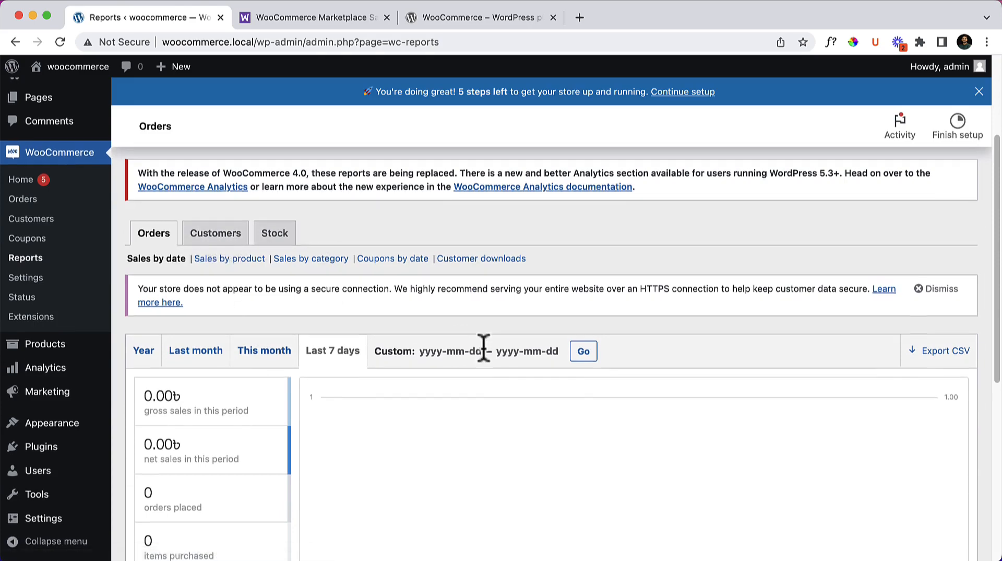
{"action": "scroll", "coordinate": [484, 351], "scroll_direction": "down", "scroll_amount": 3}
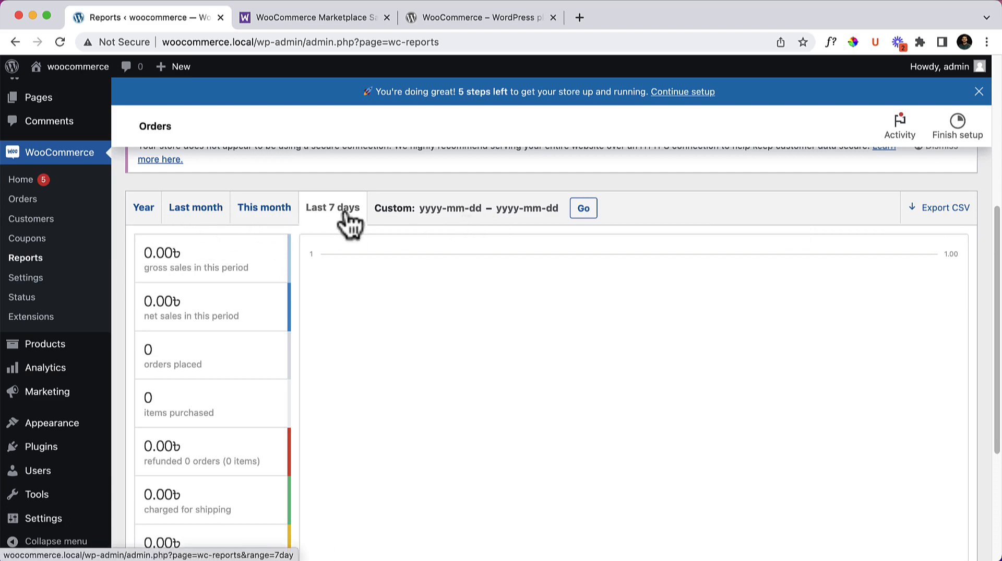
In Settings > General, dismiss the HTTPS notice and review the store address and selling location
{"action": "left_click", "coordinate": [18, 281]}
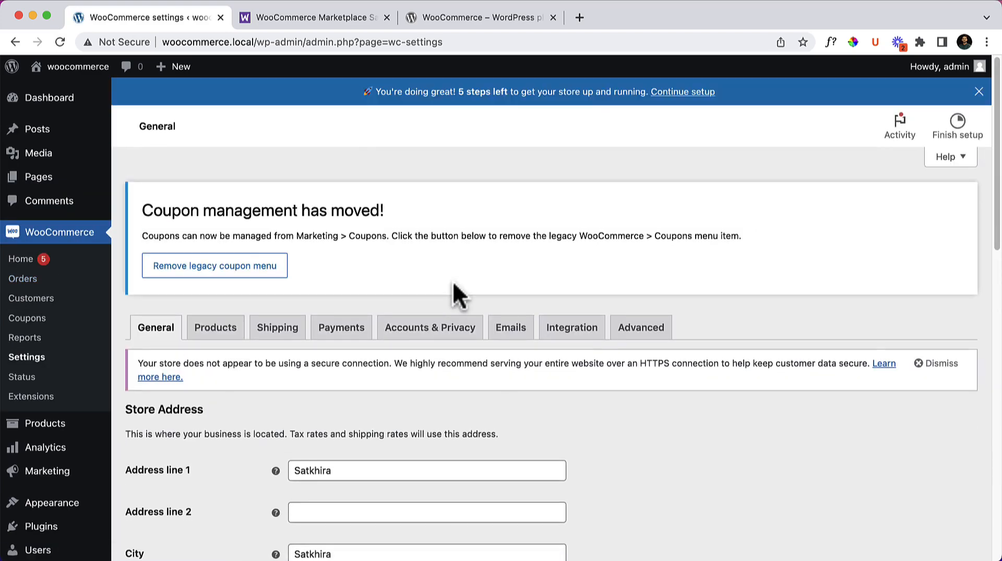
{"action": "scroll", "coordinate": [470, 344], "scroll_direction": "down", "scroll_amount": 3}
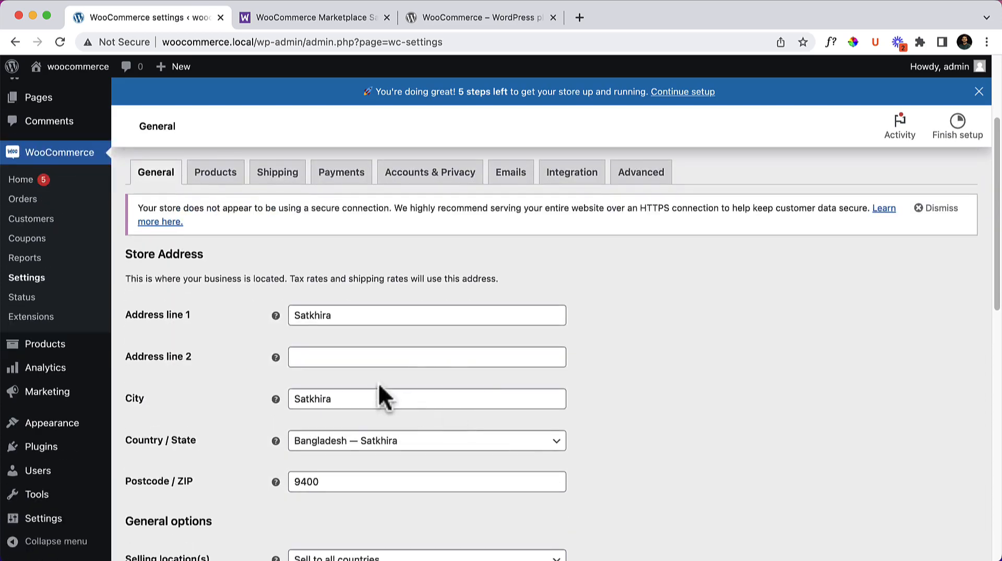
{"action": "scroll", "coordinate": [484, 366], "scroll_direction": "down", "scroll_amount": 5}
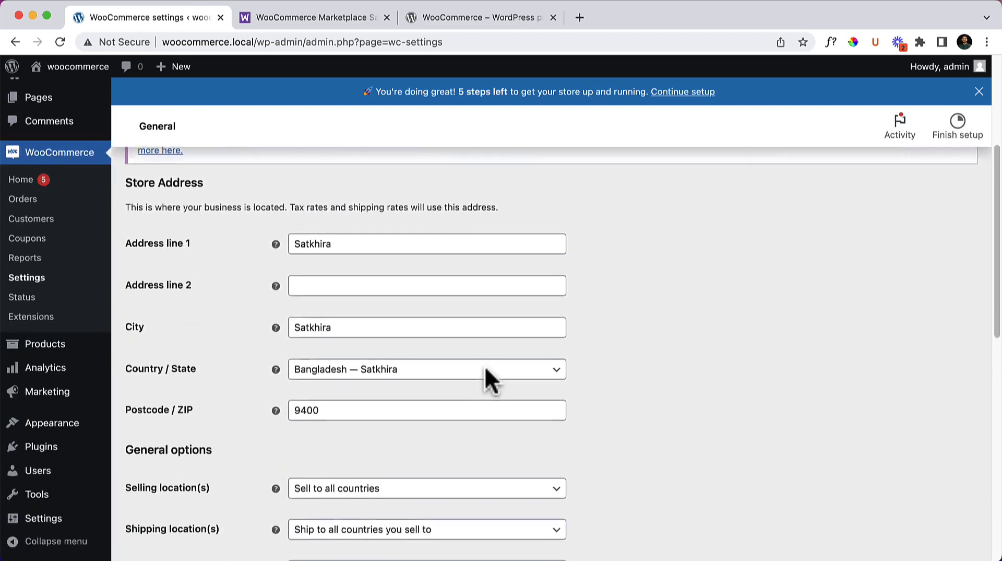
{"action": "scroll", "coordinate": [170, 286], "scroll_direction": "up", "scroll_amount": 3}
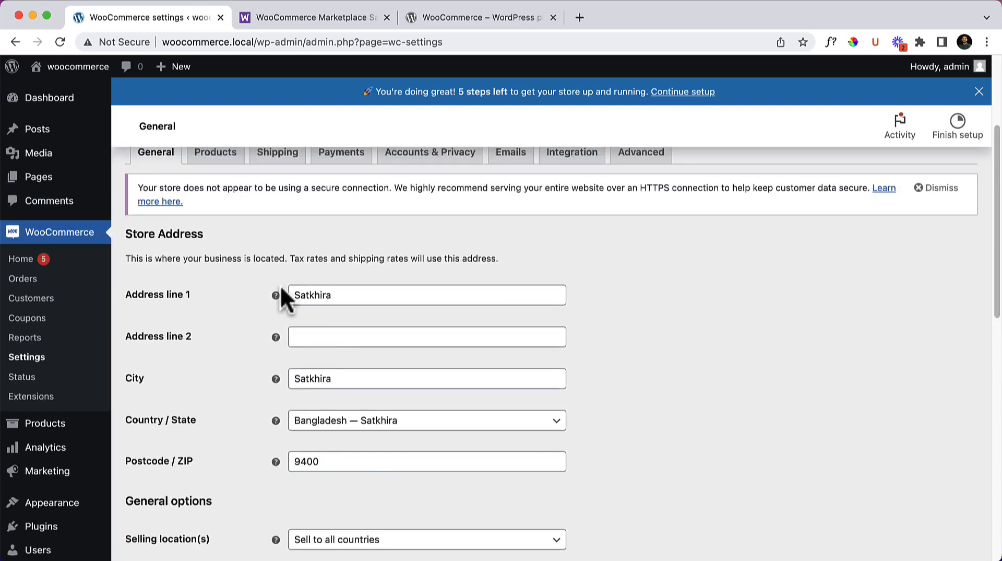
{"action": "scroll", "coordinate": [284, 298], "scroll_direction": "up", "scroll_amount": 4}
{"action": "scroll", "coordinate": [269, 351], "scroll_direction": "down", "scroll_amount": 2}
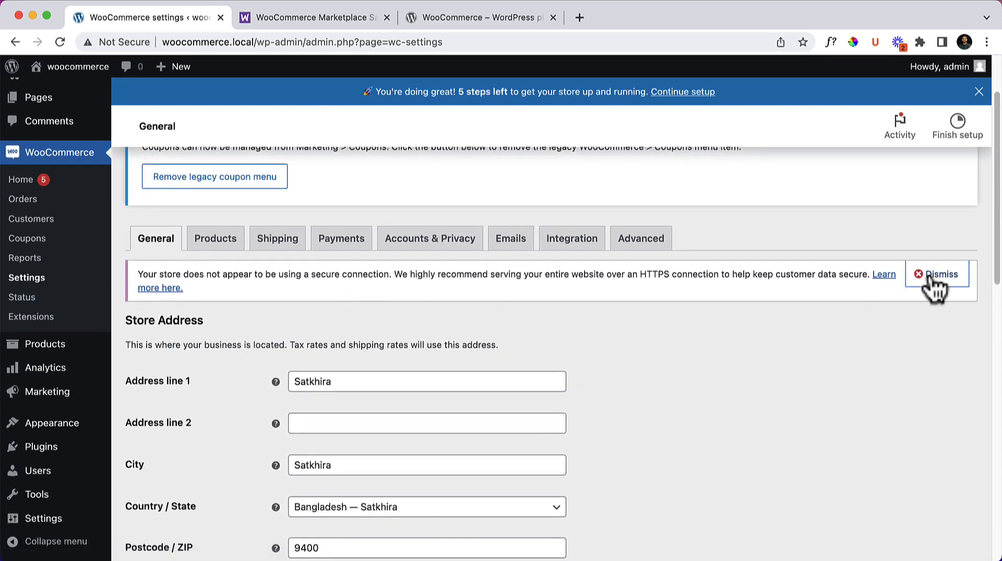
{"action": "left_click", "coordinate": [930, 279]}
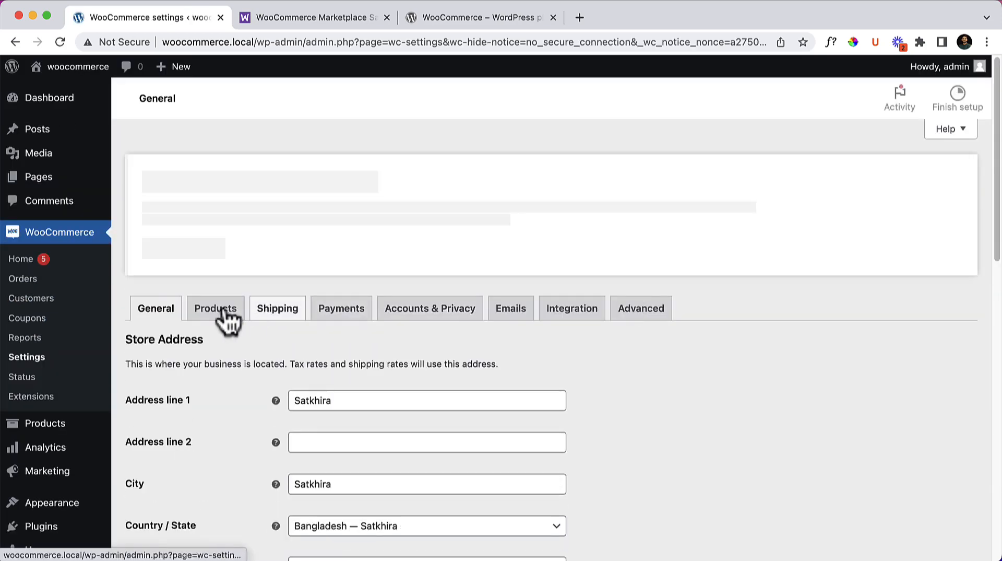
{"action": "scroll", "coordinate": [190, 342], "scroll_direction": "down", "scroll_amount": 3}
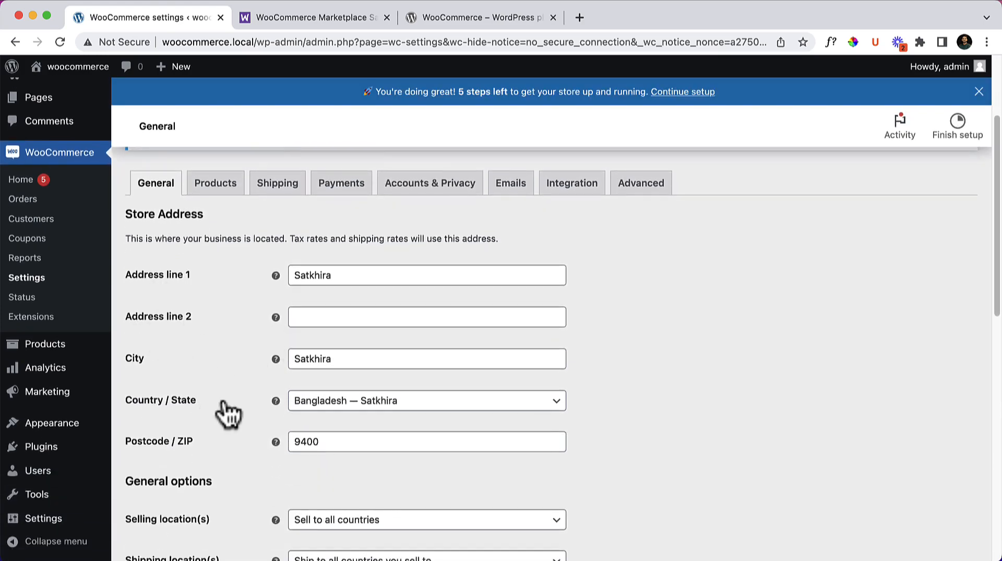
{"action": "scroll", "coordinate": [226, 412], "scroll_direction": "down", "scroll_amount": 2}
{"action": "scroll", "coordinate": [178, 446], "scroll_direction": "down", "scroll_amount": 1}
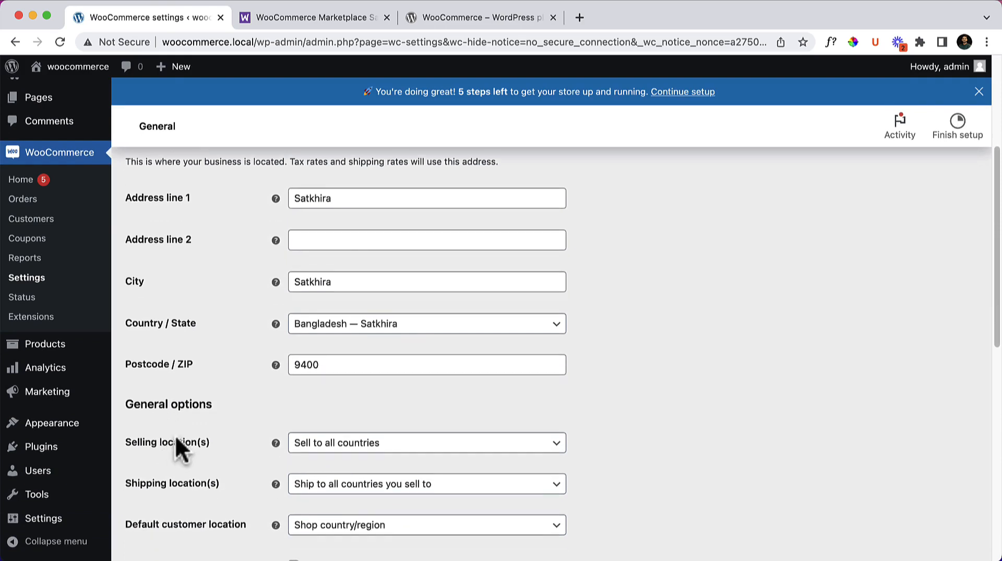
{"action": "scroll", "coordinate": [261, 410], "scroll_direction": "down", "scroll_amount": 2}
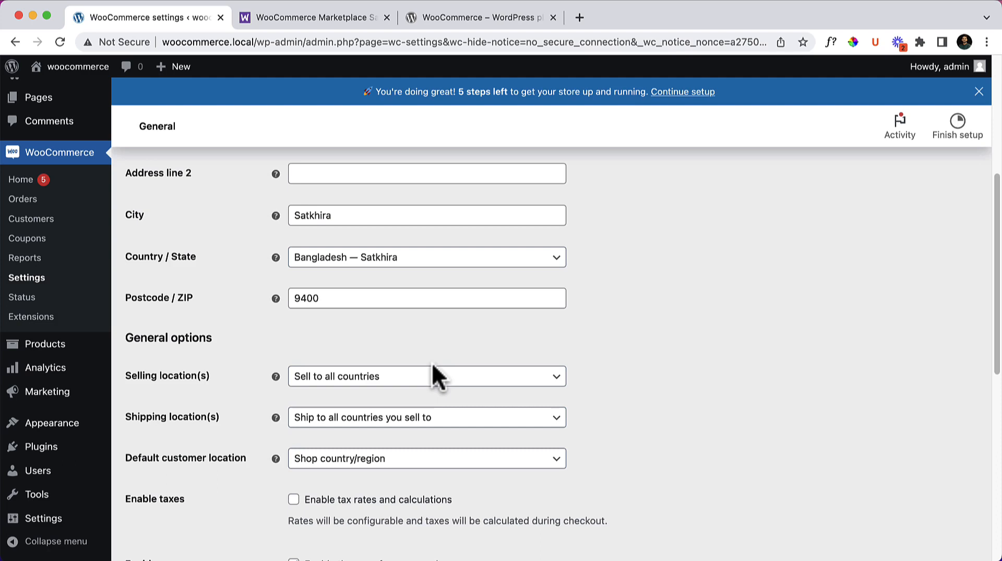
{"action": "left_click", "coordinate": [392, 385]}
{"action": "left_click", "coordinate": [395, 387]}
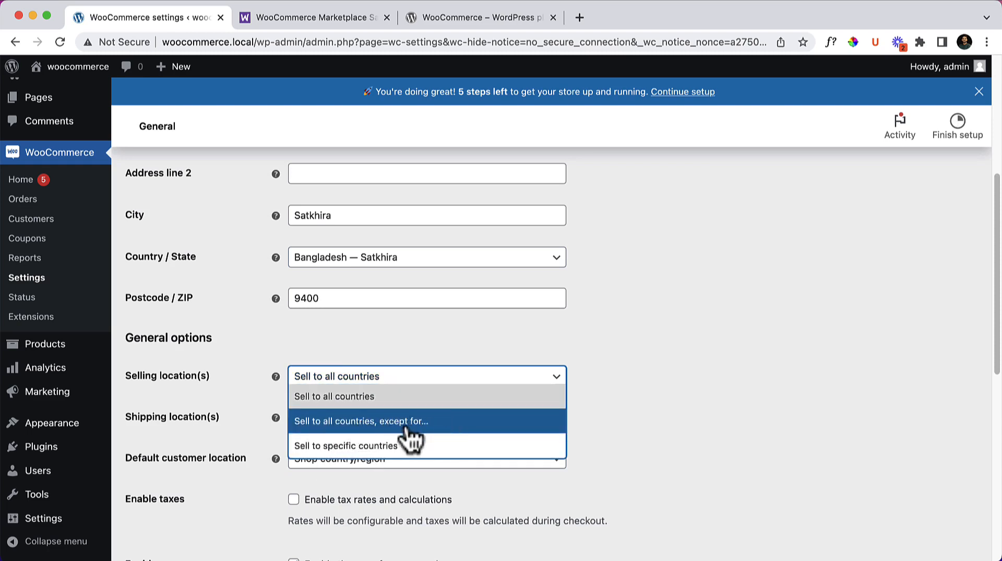
{"action": "left_click", "coordinate": [344, 449]}
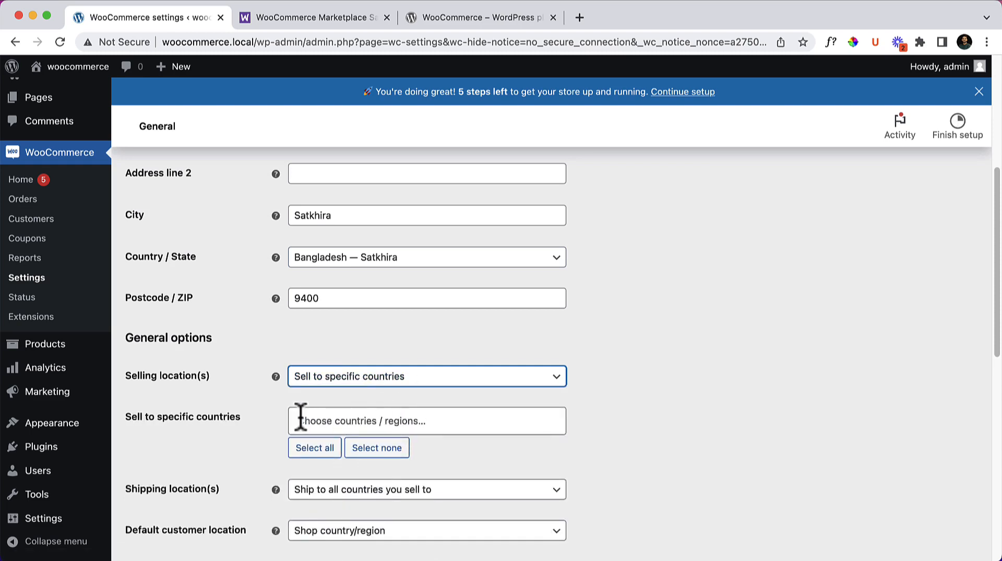
{"action": "left_click", "coordinate": [389, 378]}
{"action": "left_click", "coordinate": [390, 378]}
{"action": "mouse_move", "coordinate": [274, 378]}
{"action": "left_click", "coordinate": [352, 374]}
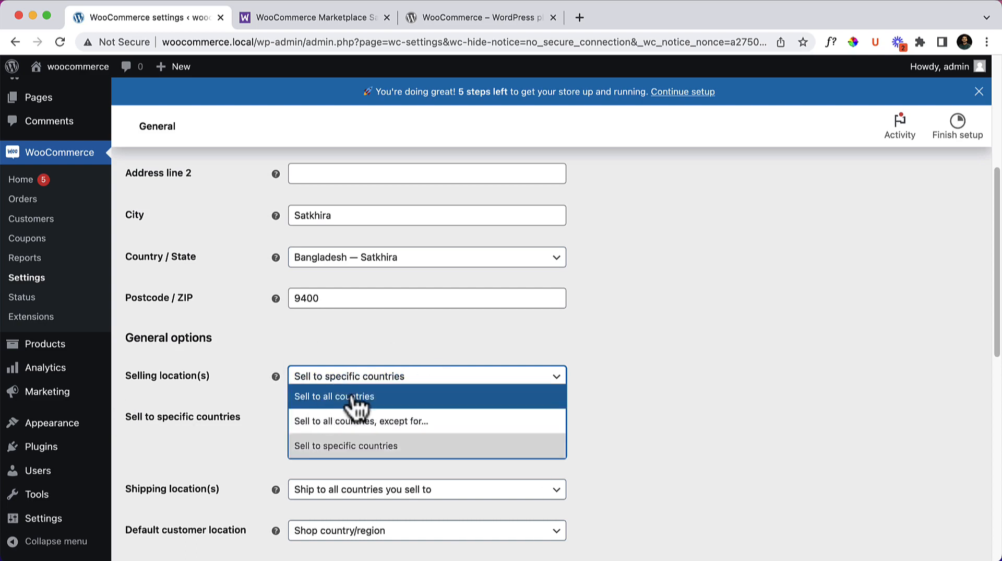
{"action": "left_click", "coordinate": [351, 397]}
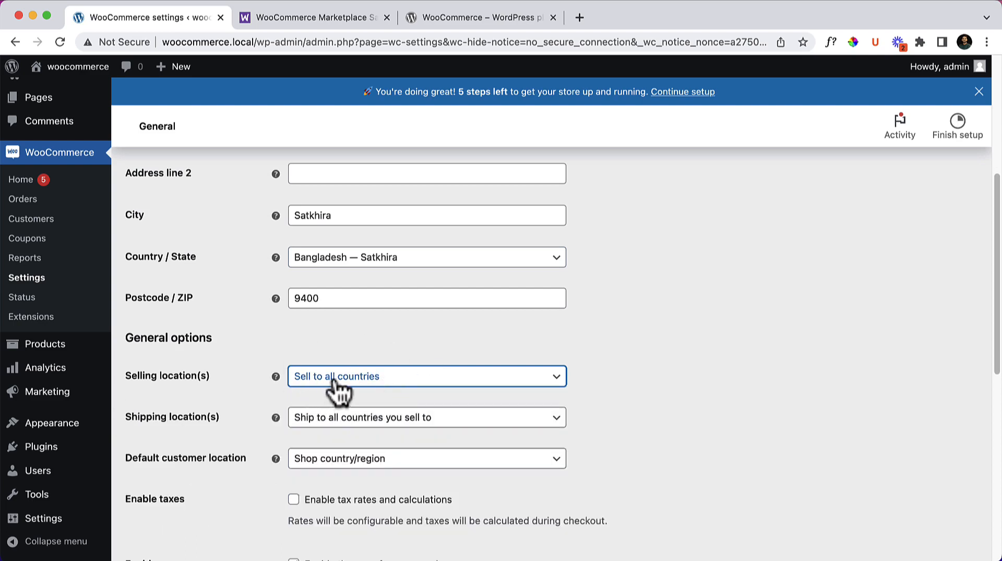
{"action": "scroll", "coordinate": [765, 399], "scroll_direction": "down", "scroll_amount": 1}
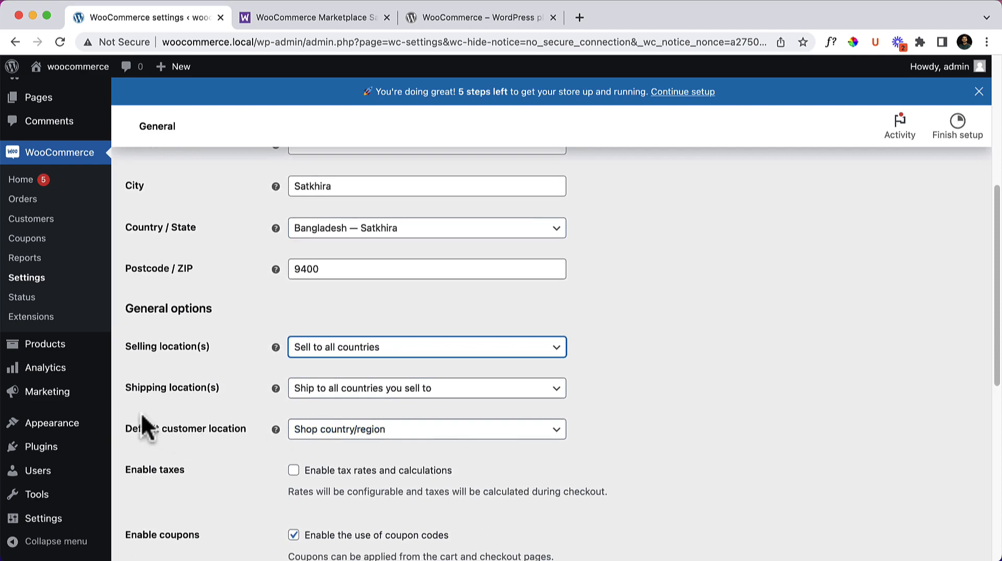
{"action": "scroll", "coordinate": [242, 412], "scroll_direction": "down", "scroll_amount": 1}
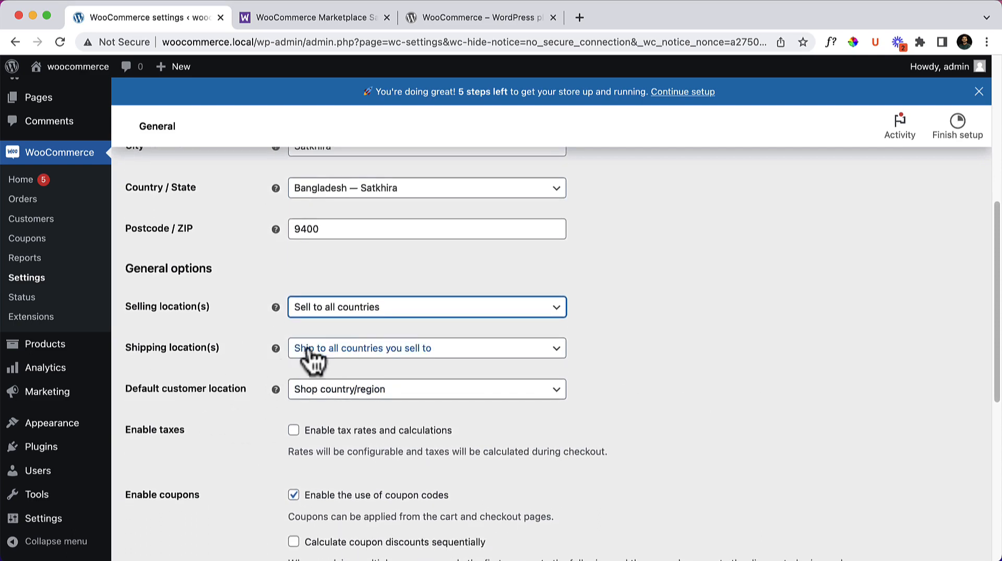
{"action": "mouse_move", "coordinate": [276, 349]}
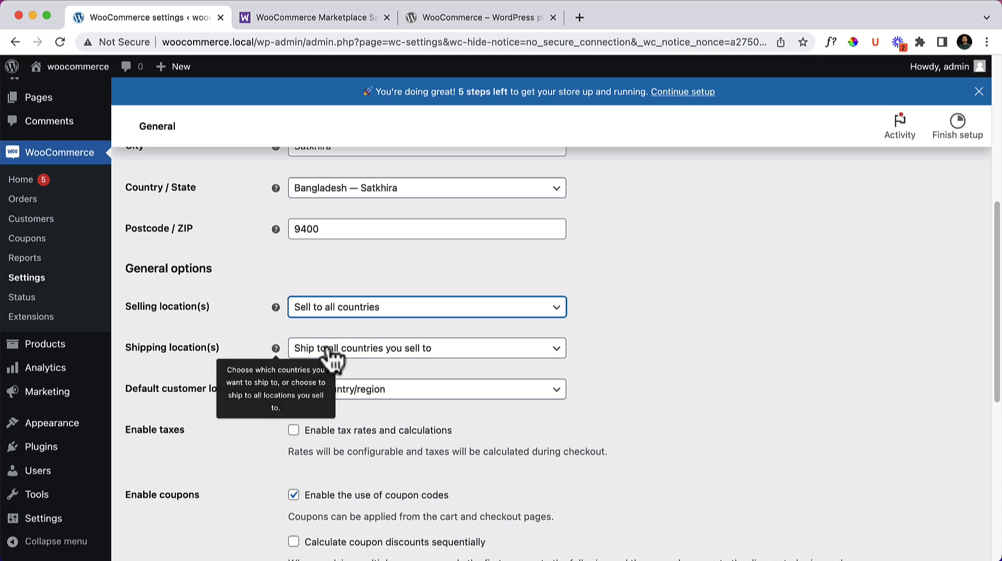
{"action": "left_click", "coordinate": [400, 348]}
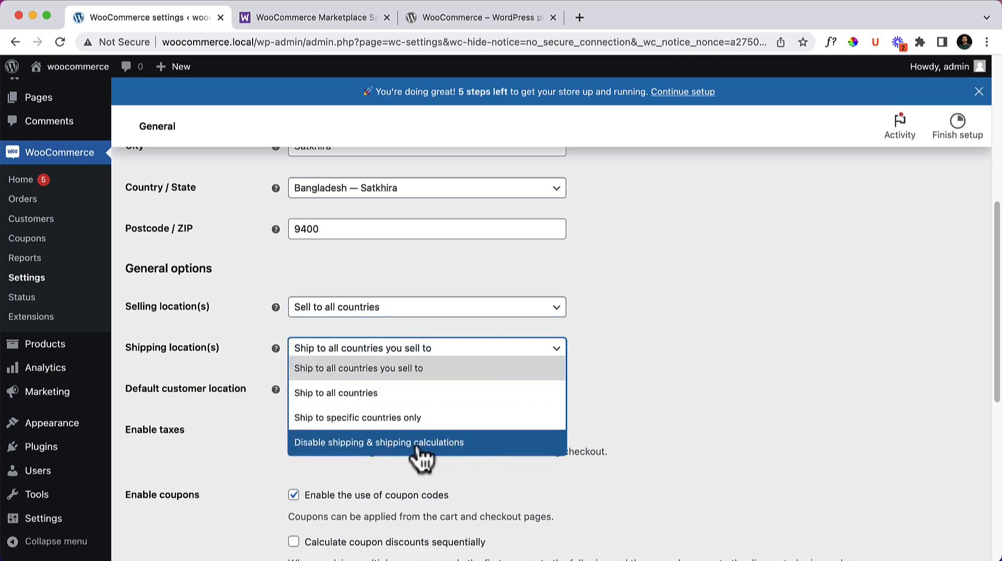
{"action": "left_click", "coordinate": [684, 360]}
{"action": "scroll", "coordinate": [684, 361], "scroll_direction": "down", "scroll_amount": 2}
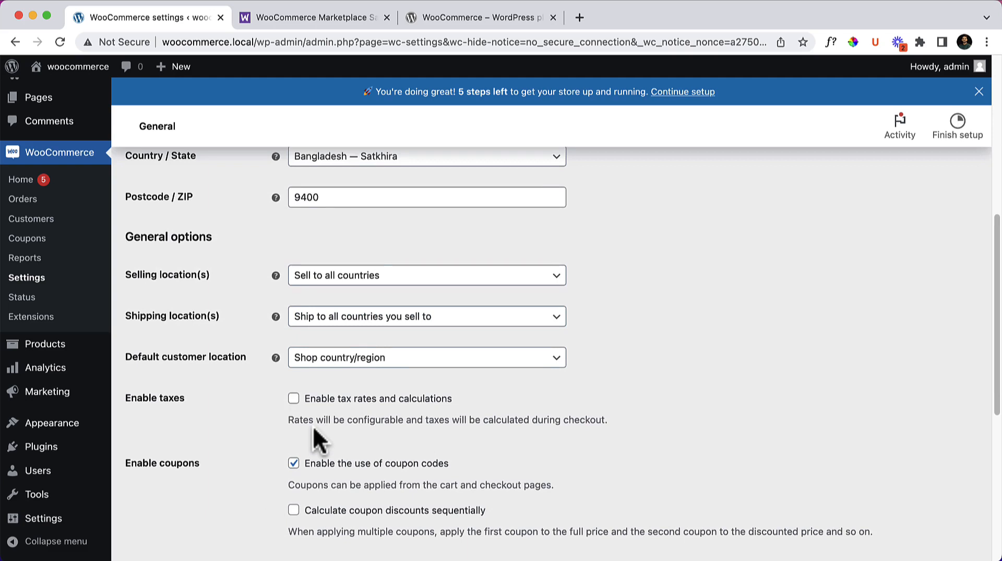
{"action": "scroll", "coordinate": [312, 424], "scroll_direction": "down", "scroll_amount": 2}
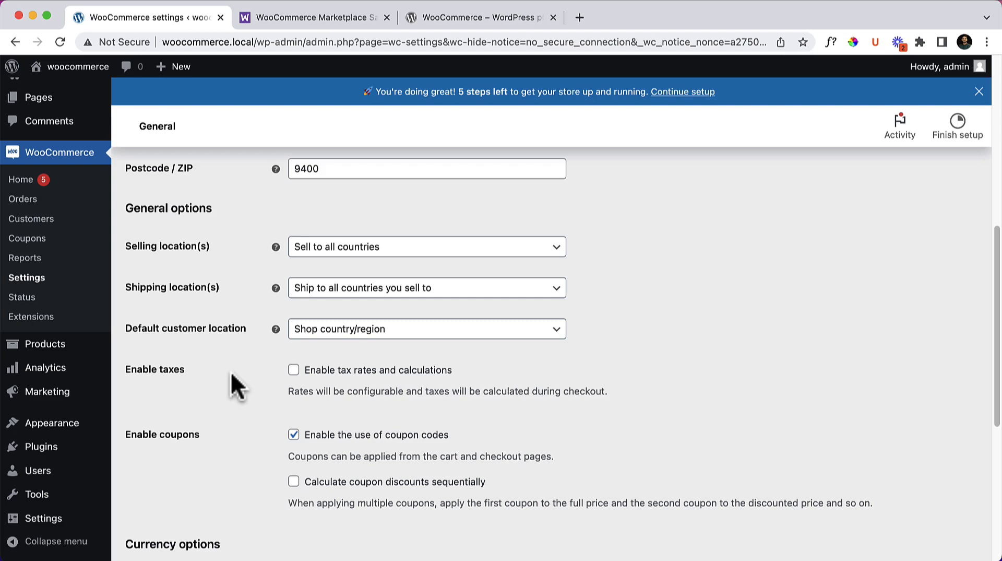
Search 'uni' in the Currency list and set the store currency to United States (US) dollar ($)
{"action": "scroll", "coordinate": [444, 456], "scroll_direction": "down", "scroll_amount": 4}
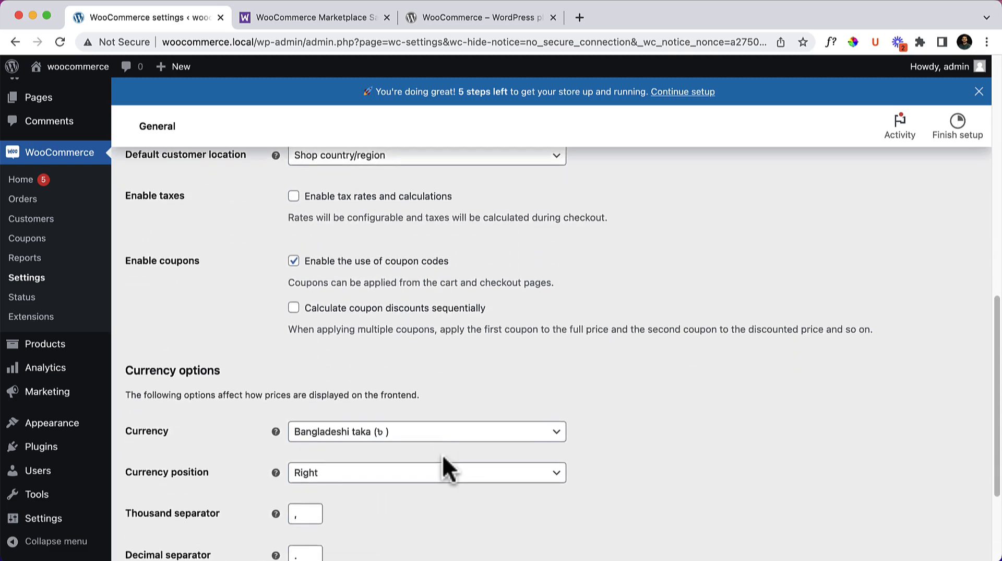
{"action": "scroll", "coordinate": [442, 453], "scroll_direction": "down", "scroll_amount": 1}
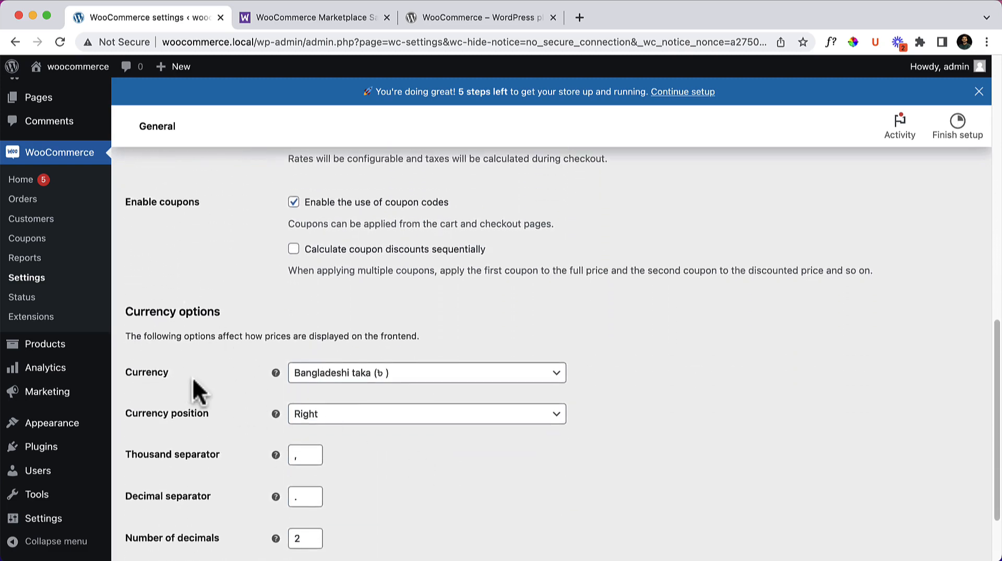
{"action": "left_click", "coordinate": [412, 385]}
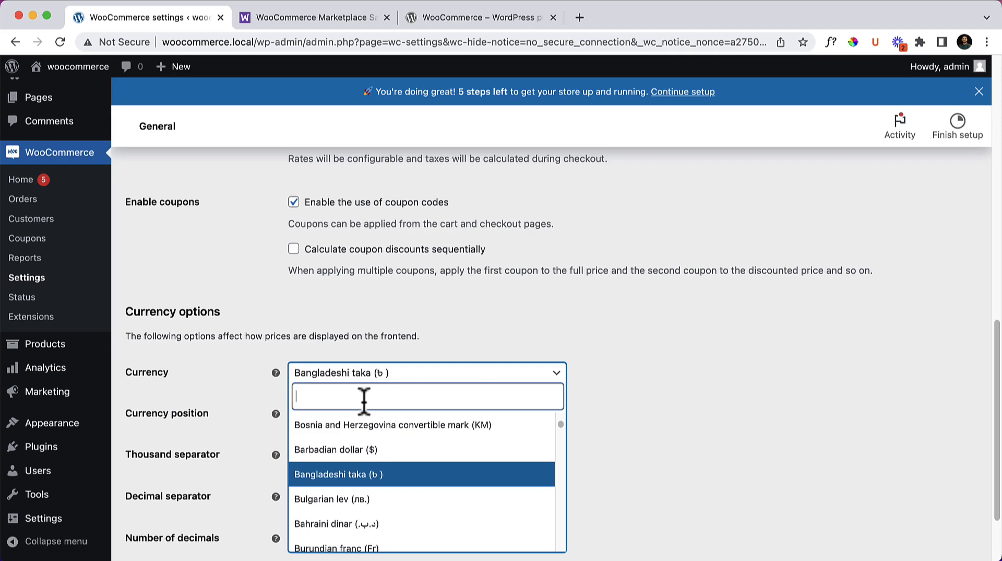
{"action": "type", "text": "uni"}
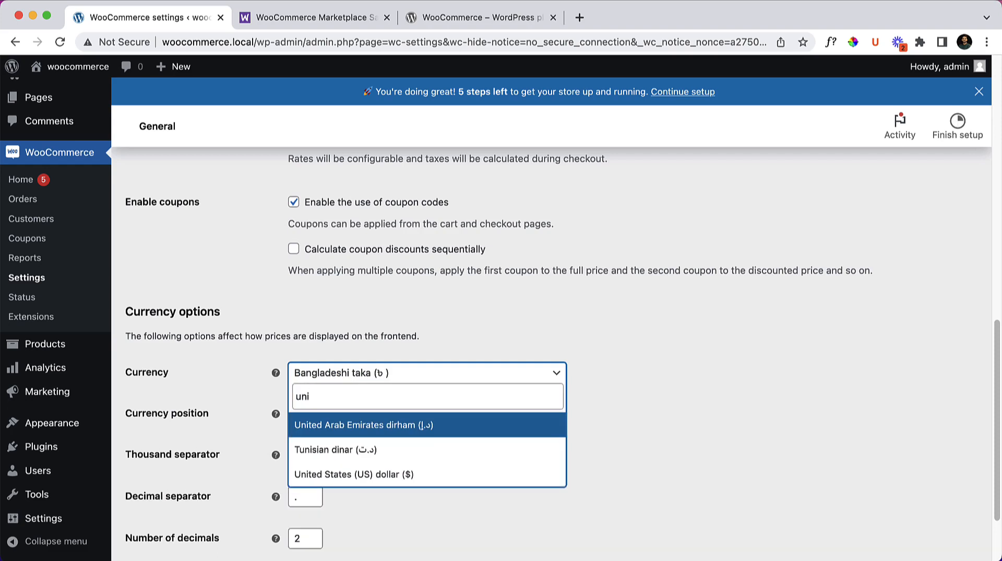
{"action": "left_click", "coordinate": [372, 475]}
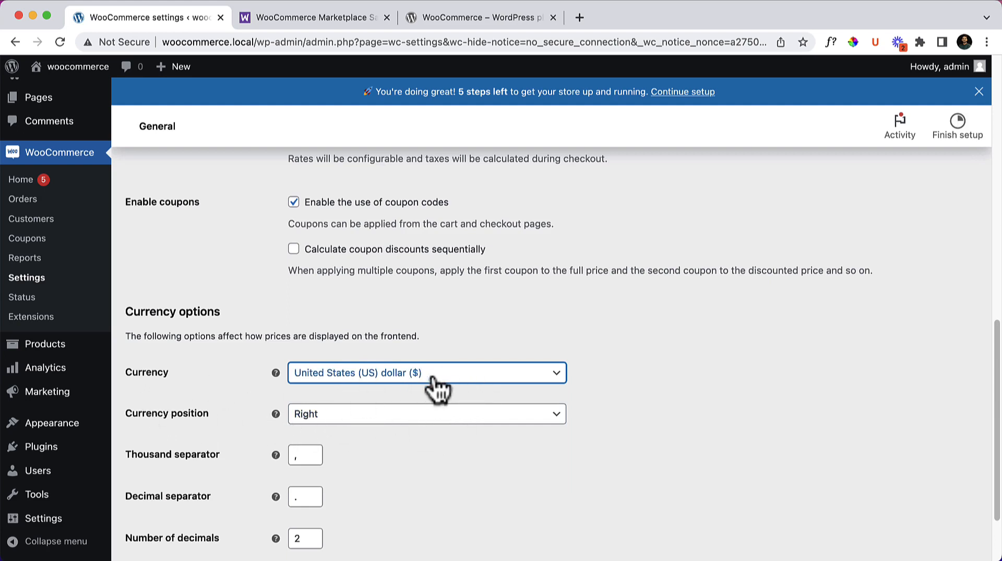
{"action": "scroll", "coordinate": [431, 425], "scroll_direction": "down", "scroll_amount": 1}
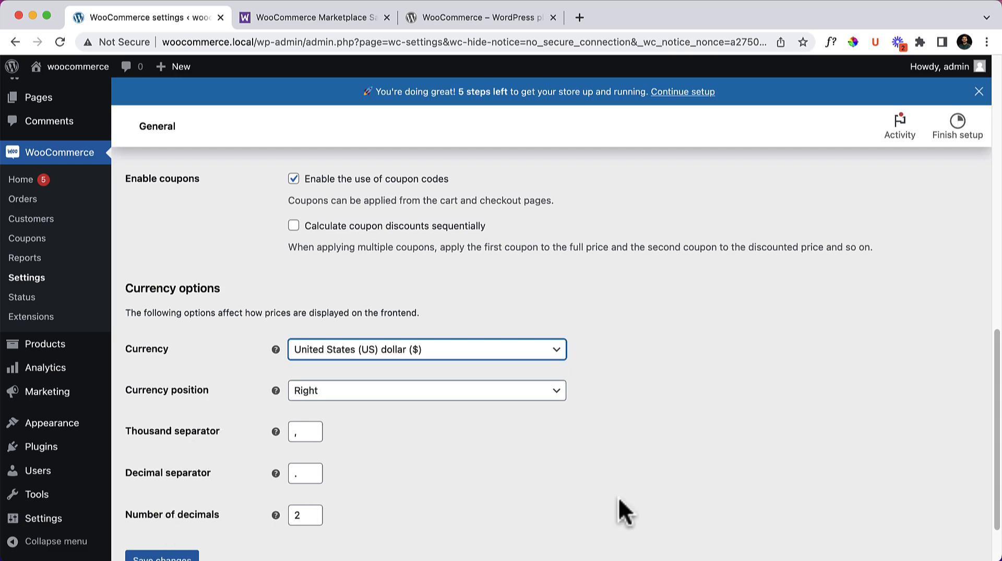
{"action": "scroll", "coordinate": [619, 498], "scroll_direction": "down", "scroll_amount": 3}
Save the General settings and move on to the Products settings
{"action": "left_click", "coordinate": [162, 487]}
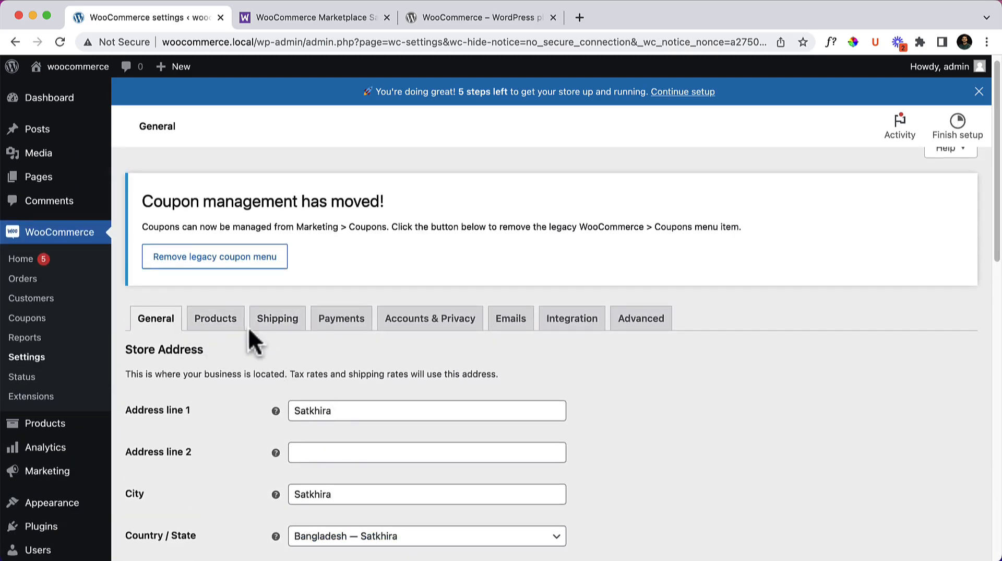
{"action": "left_click", "coordinate": [223, 318]}
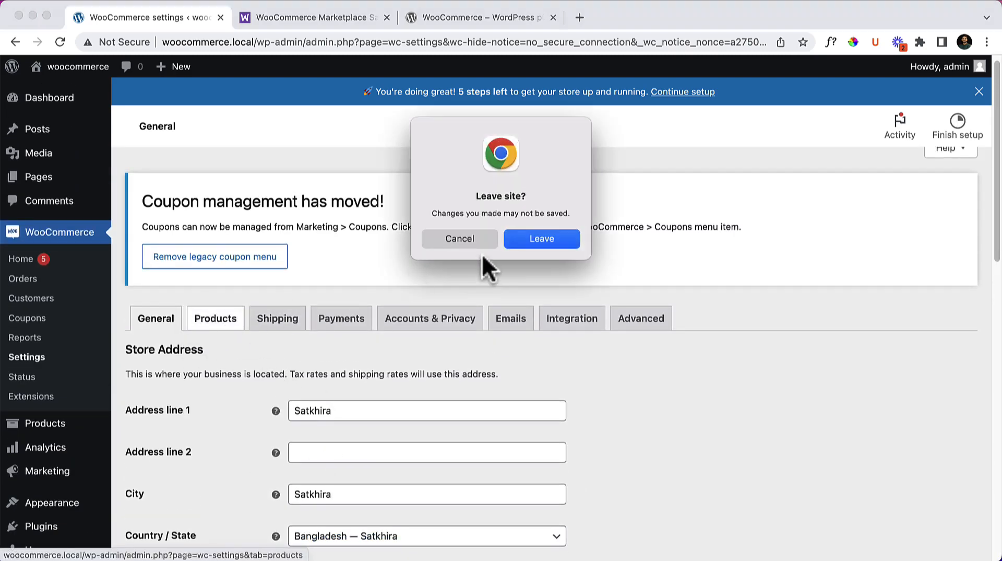
{"action": "left_click", "coordinate": [538, 238]}
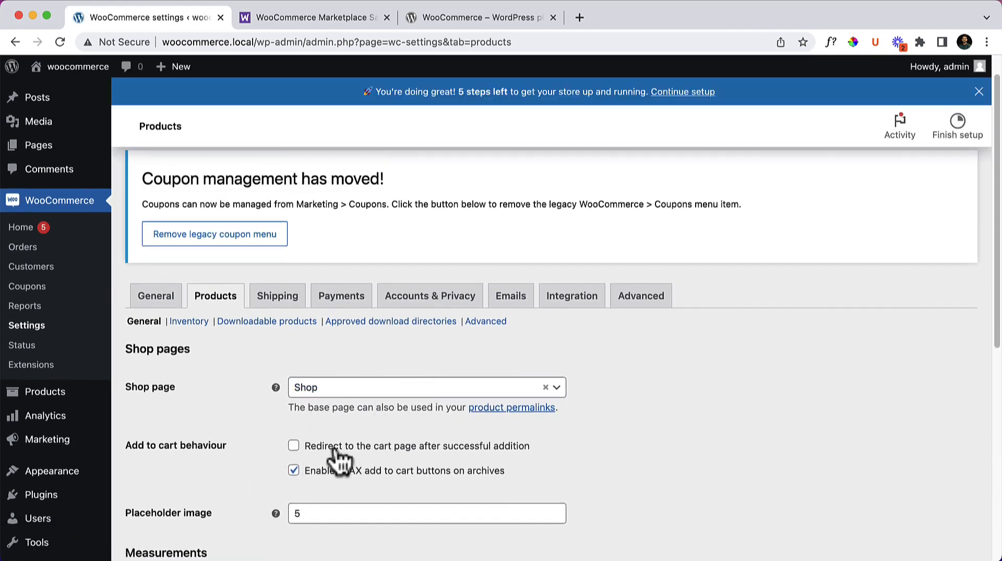
Keep Shop as the shop page and open Pages > All Pages in a new tab
{"action": "left_click", "coordinate": [415, 393]}
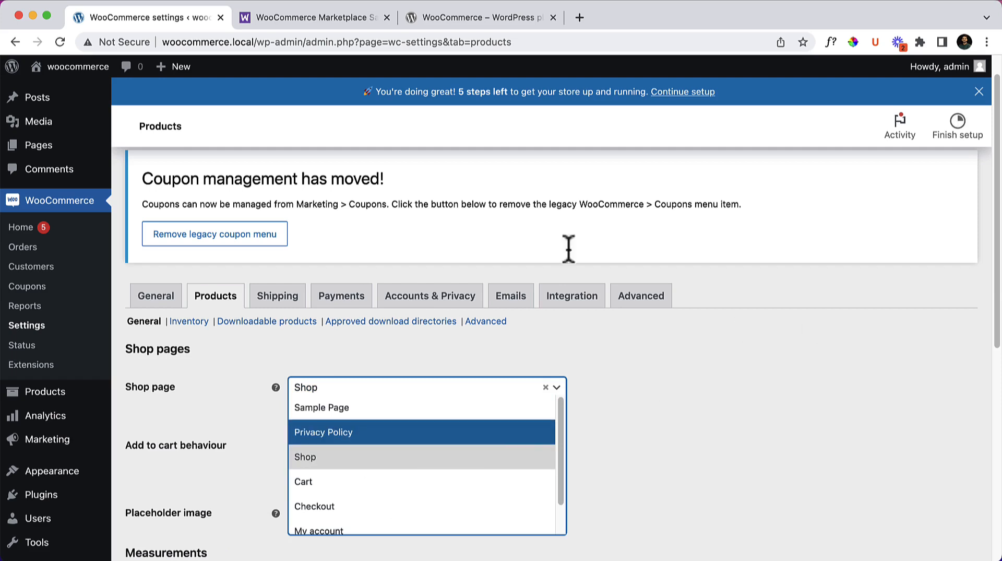
{"action": "left_click", "coordinate": [303, 162]}
{"action": "mouse_move", "coordinate": [109, 150]}
{"action": "right_click", "coordinate": [156, 147]}
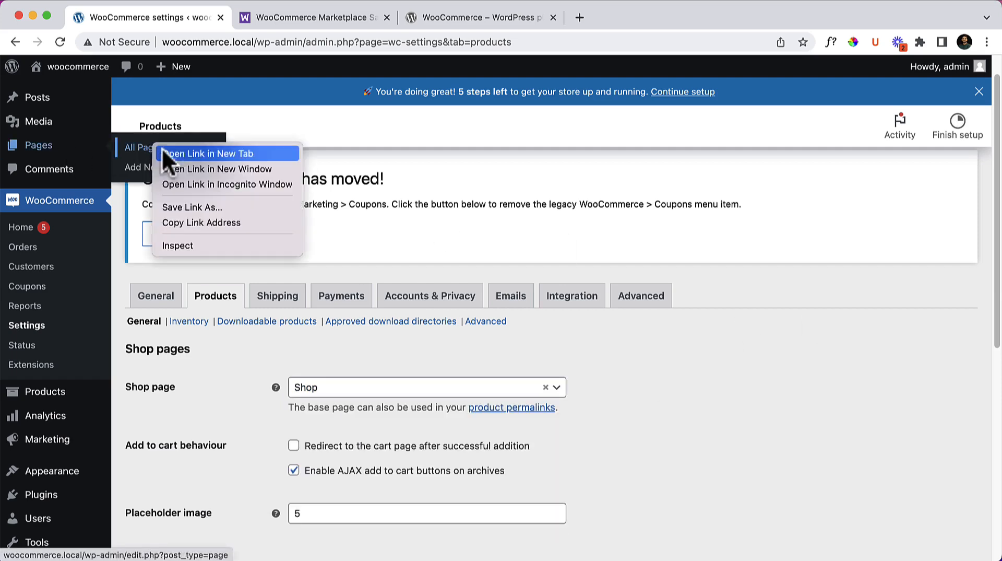
{"action": "left_click", "coordinate": [170, 155]}
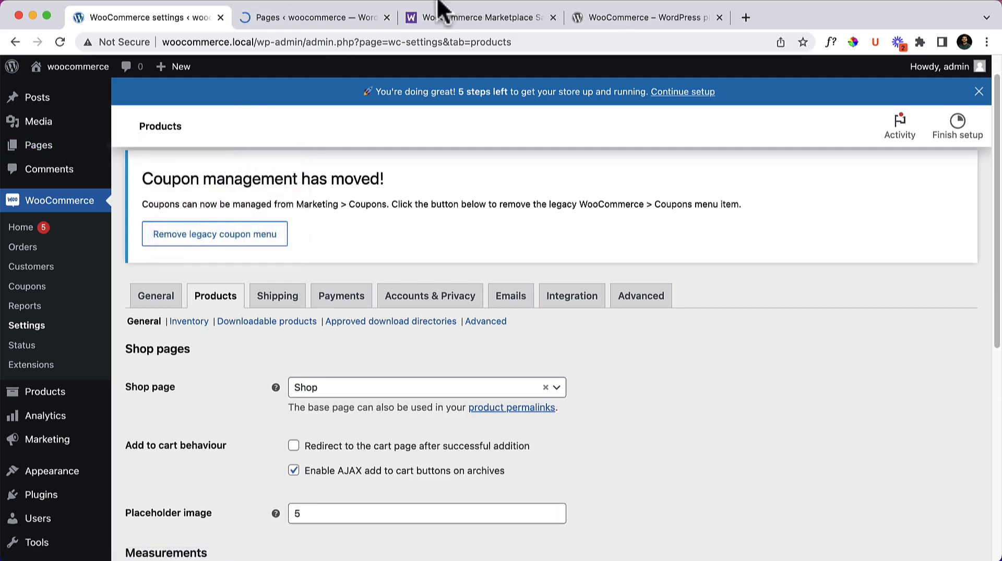
In the Pages list, open the Refund and Returns Policy draft preview in a new tab
{"action": "left_click", "coordinate": [308, 19]}
{"action": "mouse_move", "coordinate": [271, 208]}
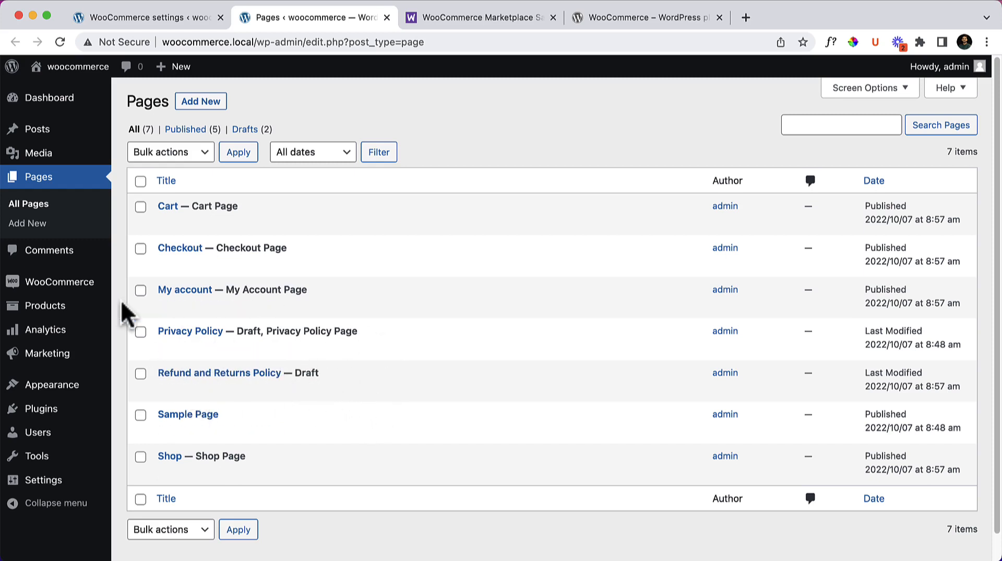
{"action": "left_click_drag", "start_coordinate": [330, 373], "coordinate": [173, 336]}
{"action": "left_click", "coordinate": [399, 372]}
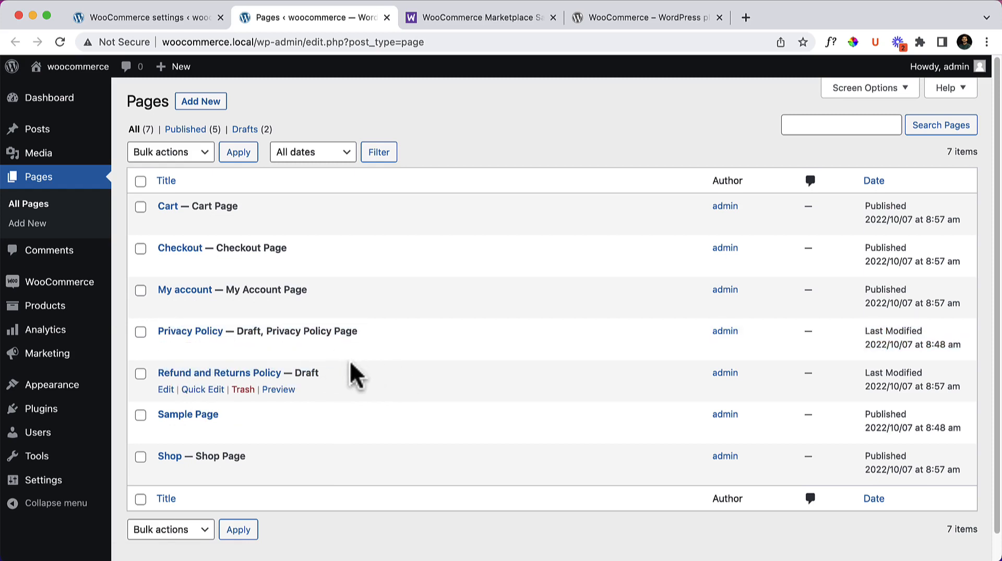
{"action": "right_click", "coordinate": [273, 391]}
{"action": "left_click", "coordinate": [299, 394]}
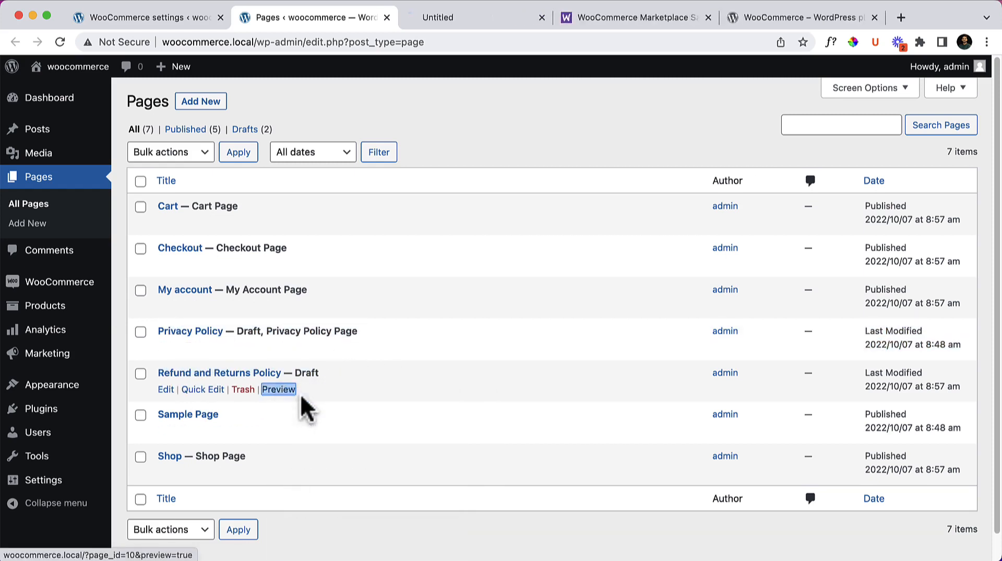
Read through the Refund and Returns Policy draft preview
{"action": "left_click", "coordinate": [504, 19]}
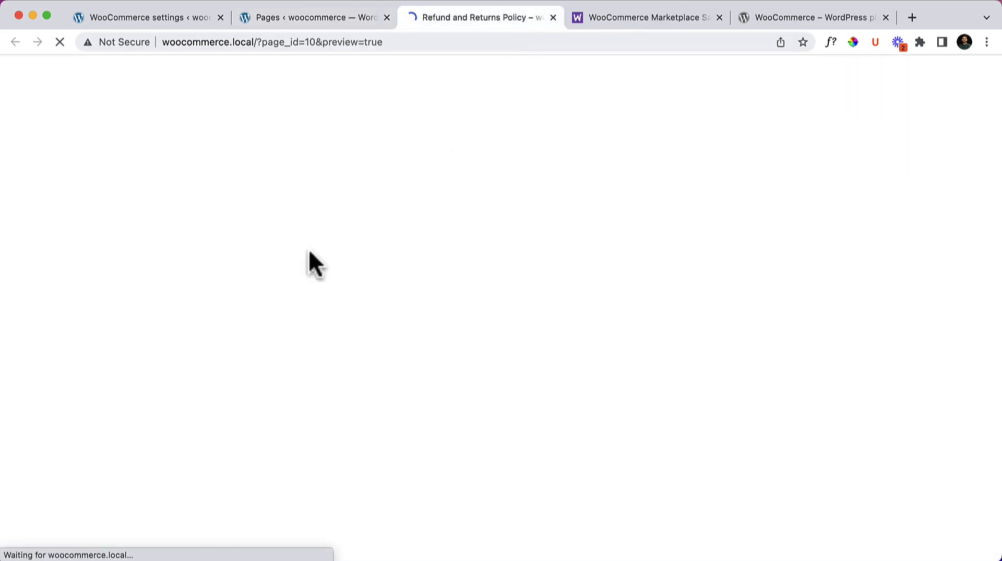
{"action": "scroll", "coordinate": [436, 433], "scroll_direction": "down", "scroll_amount": 5}
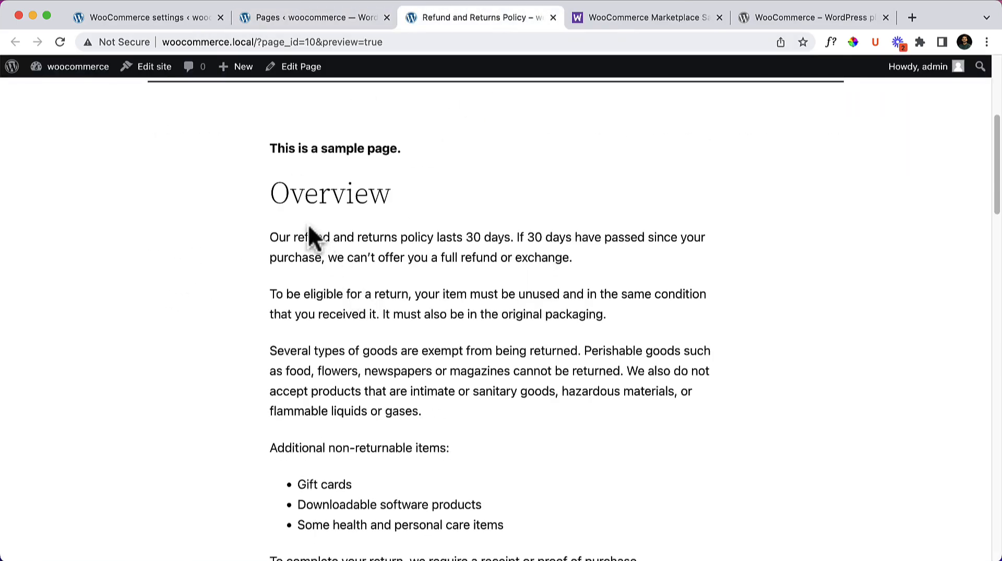
{"action": "left_click_drag", "start_coordinate": [293, 207], "coordinate": [494, 434]}
{"action": "scroll", "coordinate": [493, 435], "scroll_direction": "down", "scroll_amount": 5}
{"action": "left_click", "coordinate": [280, 284]}
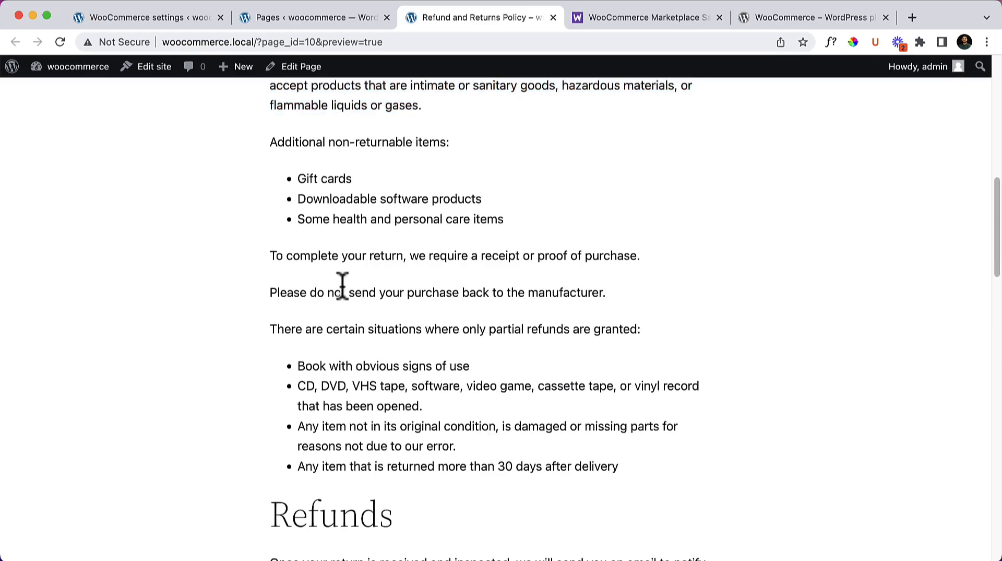
{"action": "scroll", "coordinate": [450, 448], "scroll_direction": "down", "scroll_amount": 15}
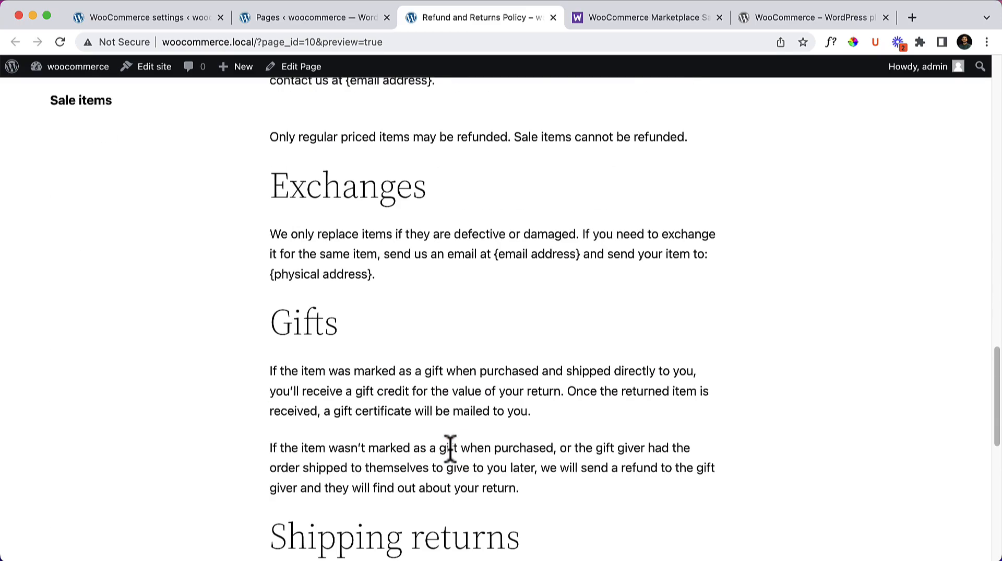
{"action": "scroll", "coordinate": [450, 449], "scroll_direction": "down", "scroll_amount": 10}
{"action": "scroll", "coordinate": [449, 449], "scroll_direction": "up", "scroll_amount": 20}
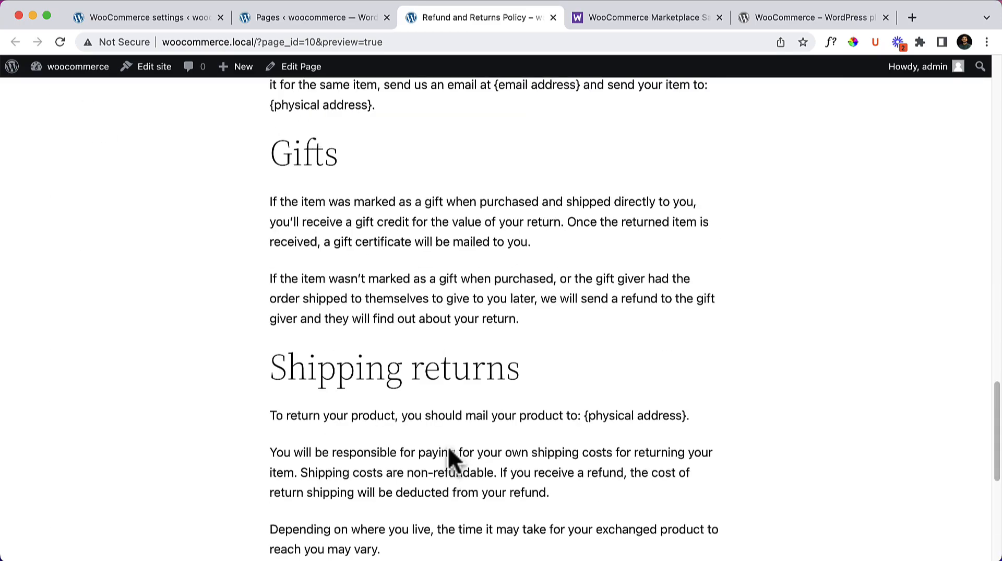
{"action": "scroll", "coordinate": [450, 460], "scroll_direction": "up", "scroll_amount": 7}
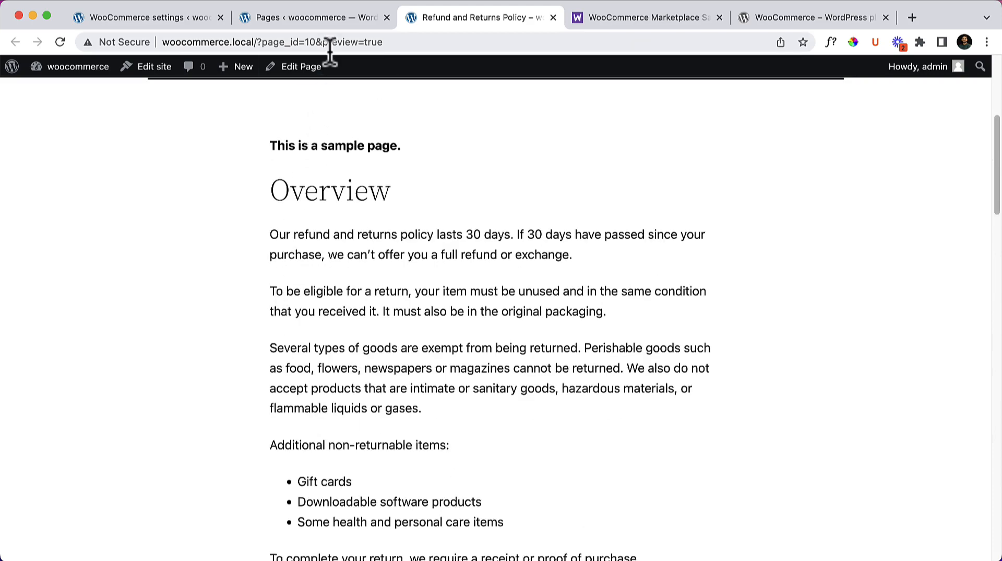
Open the Privacy Policy preview in a new tab and scroll through its sections
{"action": "left_click", "coordinate": [328, 20]}
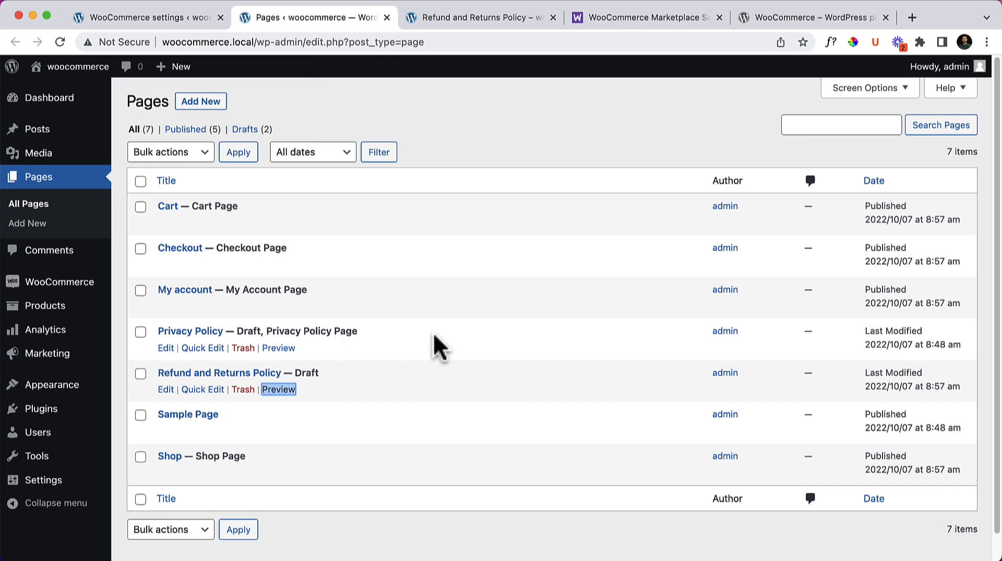
{"action": "left_click", "coordinate": [282, 348]}
{"action": "right_click", "coordinate": [284, 348]}
{"action": "left_click", "coordinate": [308, 355]}
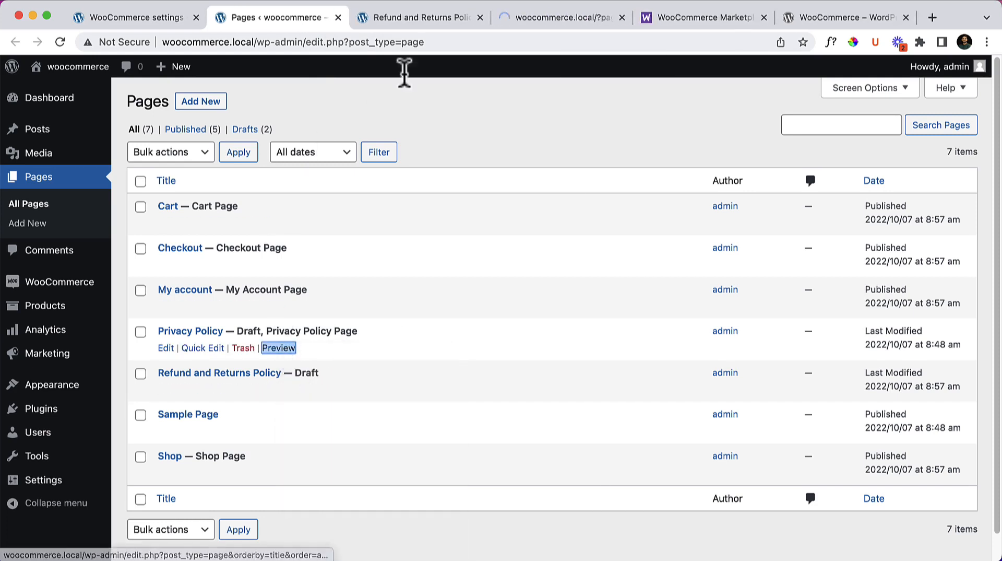
{"action": "left_click", "coordinate": [546, 26]}
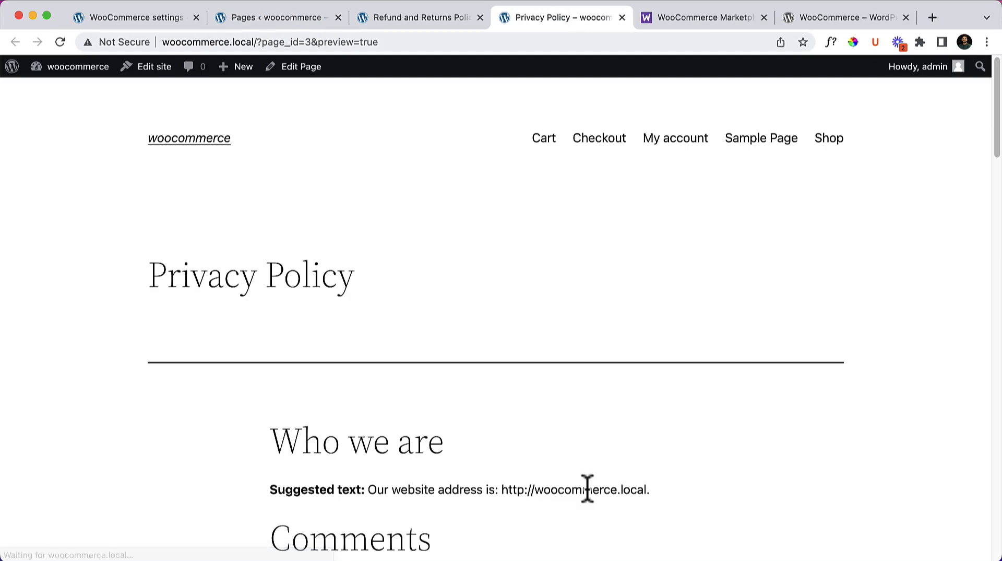
{"action": "scroll", "coordinate": [512, 392], "scroll_direction": "down", "scroll_amount": 7}
{"action": "scroll", "coordinate": [447, 384], "scroll_direction": "down", "scroll_amount": 9}
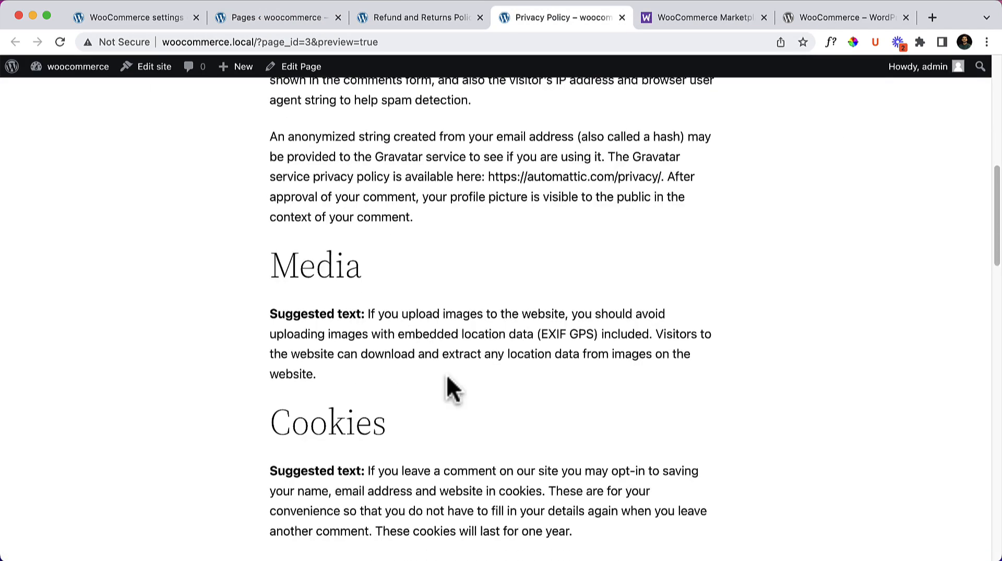
{"action": "scroll", "coordinate": [447, 380], "scroll_direction": "down", "scroll_amount": 15}
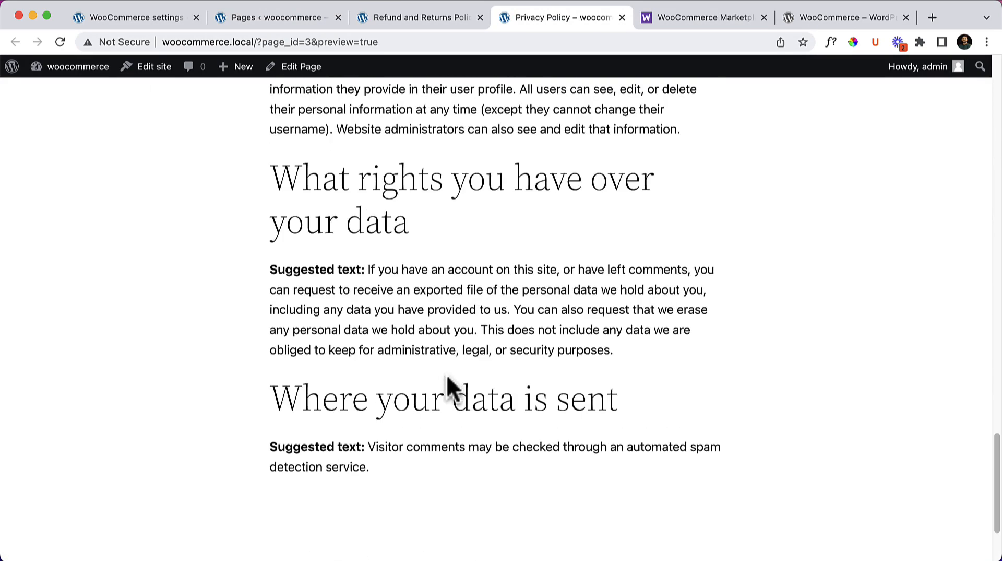
{"action": "scroll", "coordinate": [560, 375], "scroll_direction": "down", "scroll_amount": 5}
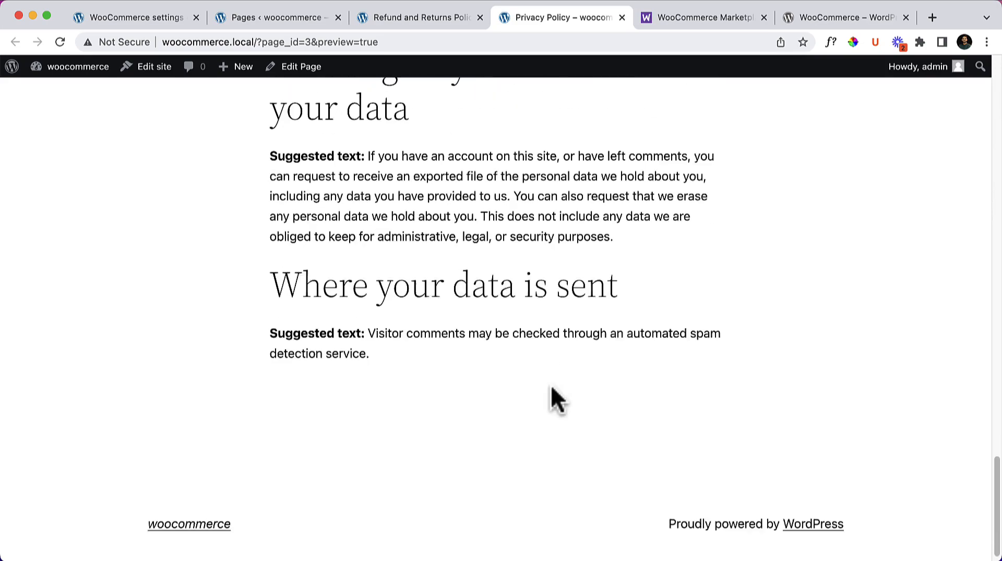
{"action": "scroll", "coordinate": [613, 388], "scroll_direction": "up", "scroll_amount": 10}
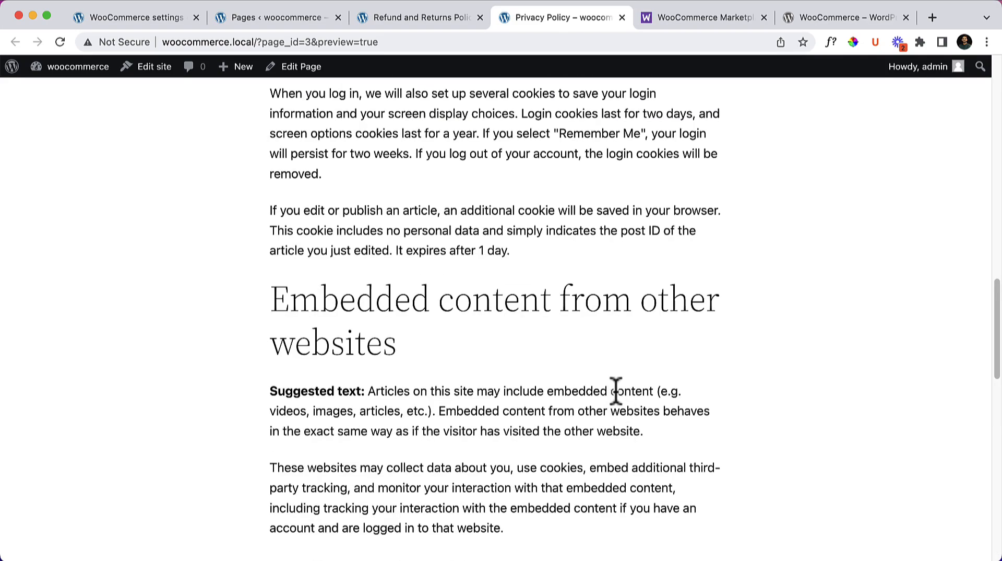
{"action": "scroll", "coordinate": [614, 389], "scroll_direction": "up", "scroll_amount": 20}
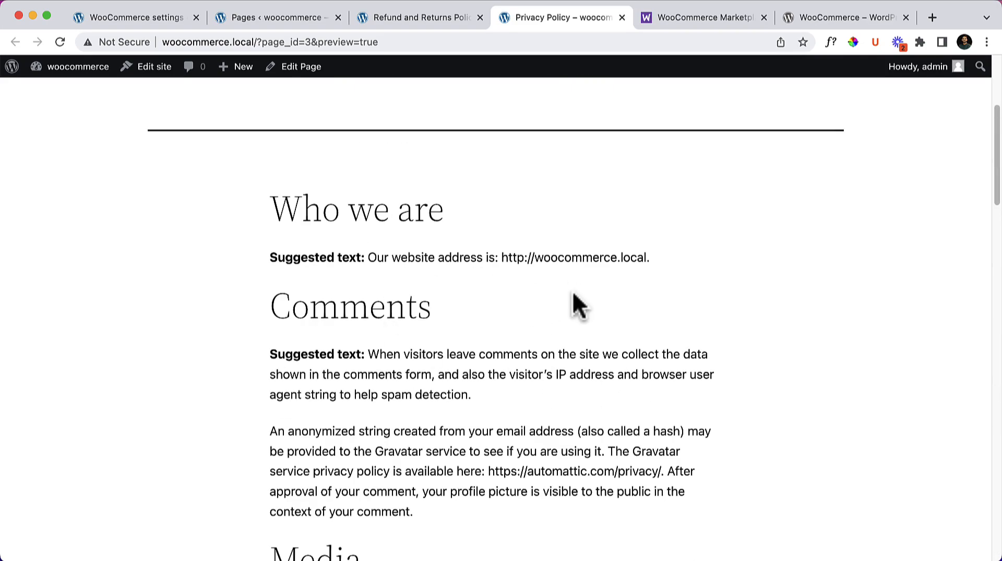
Open the Cart, Checkout, My account and Shop page editors each in a new tab
{"action": "left_click", "coordinate": [287, 18]}
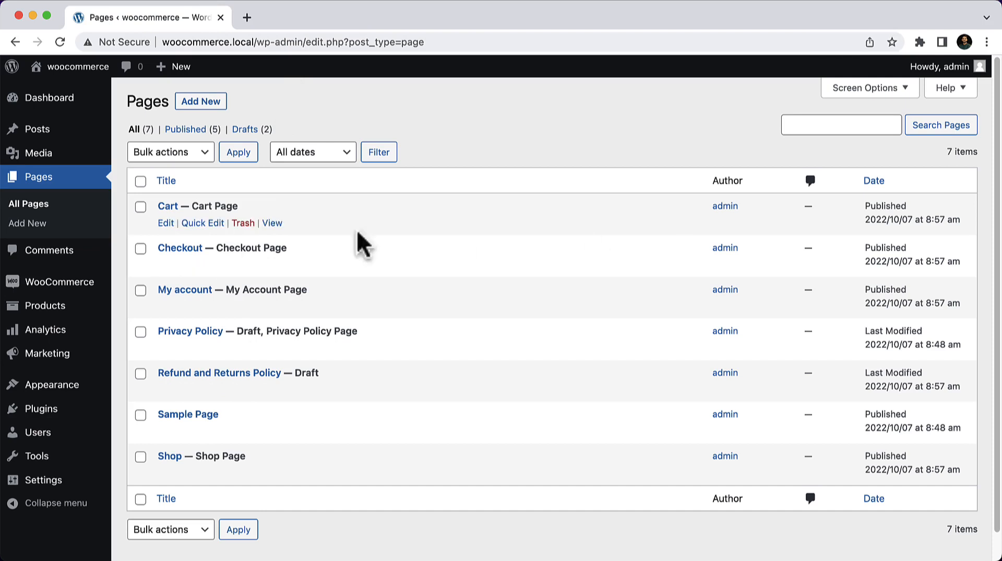
{"action": "right_click", "coordinate": [171, 223]}
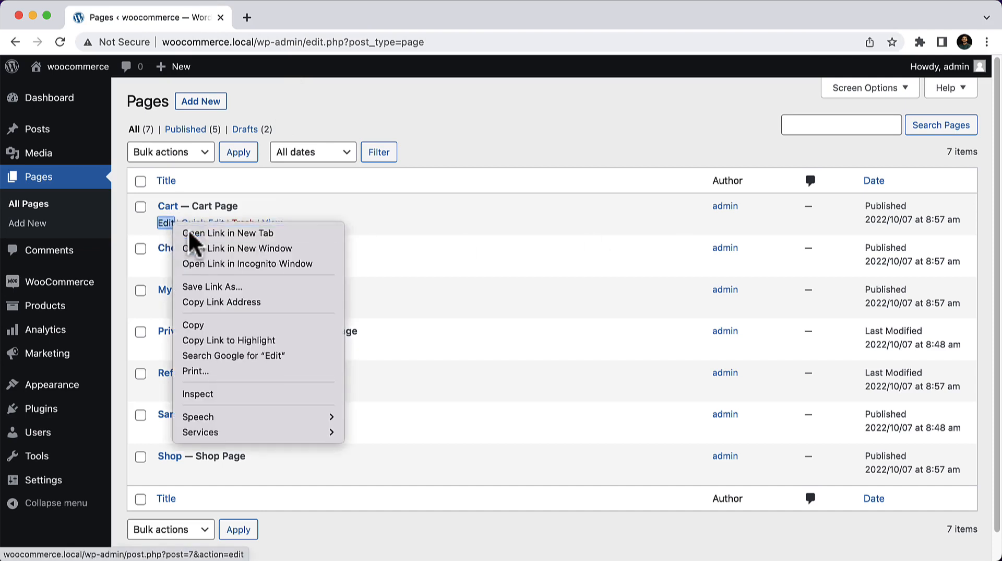
{"action": "left_click", "coordinate": [187, 230]}
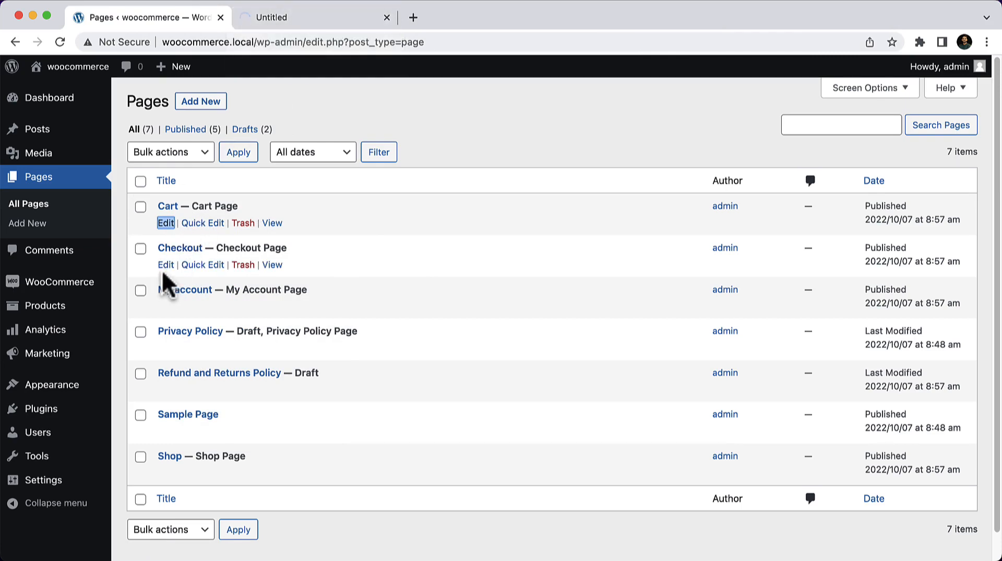
{"action": "right_click", "coordinate": [164, 266]}
{"action": "left_click", "coordinate": [178, 273]}
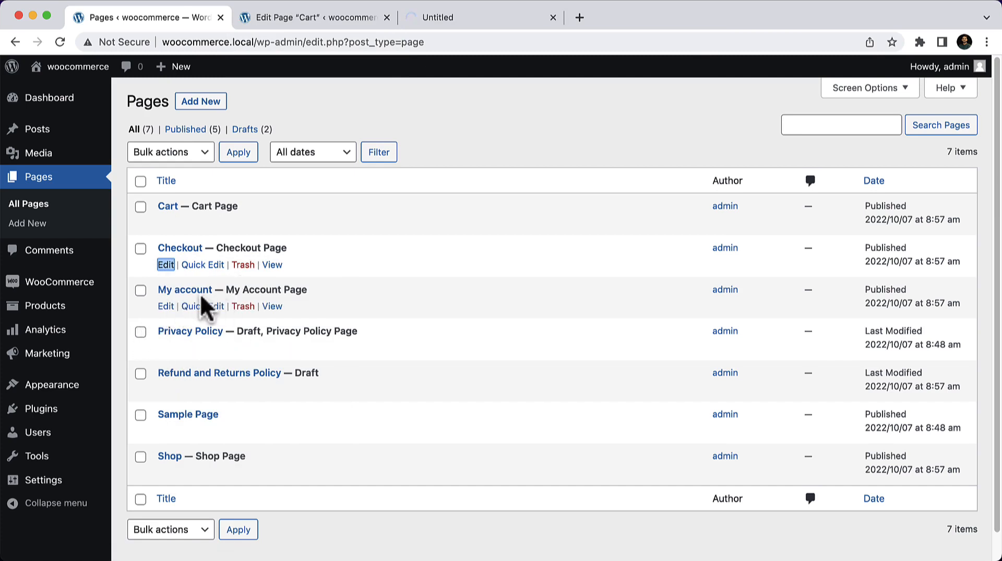
{"action": "right_click", "coordinate": [166, 305]}
{"action": "left_click", "coordinate": [180, 312]}
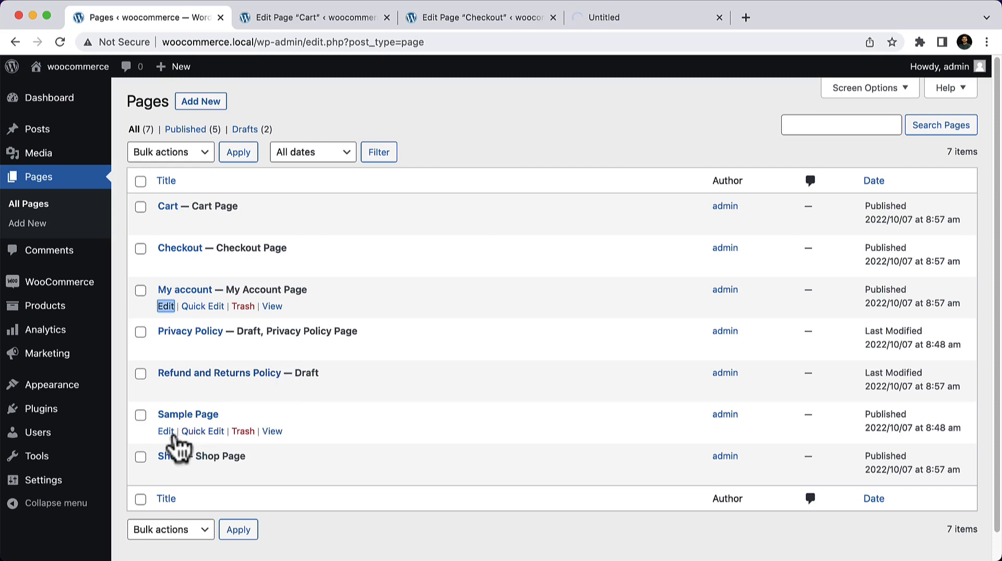
{"action": "right_click", "coordinate": [162, 470]}
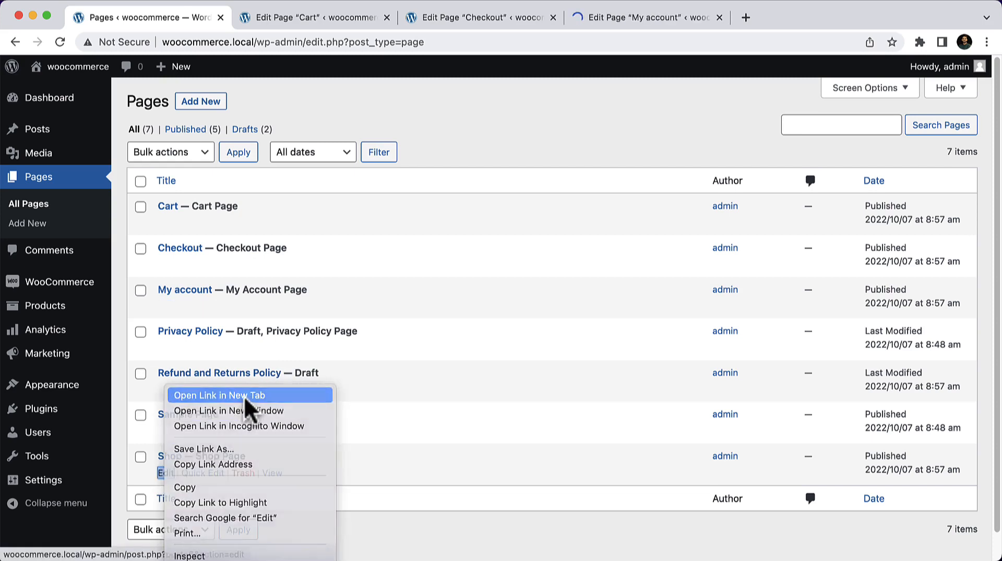
{"action": "left_click", "coordinate": [244, 395]}
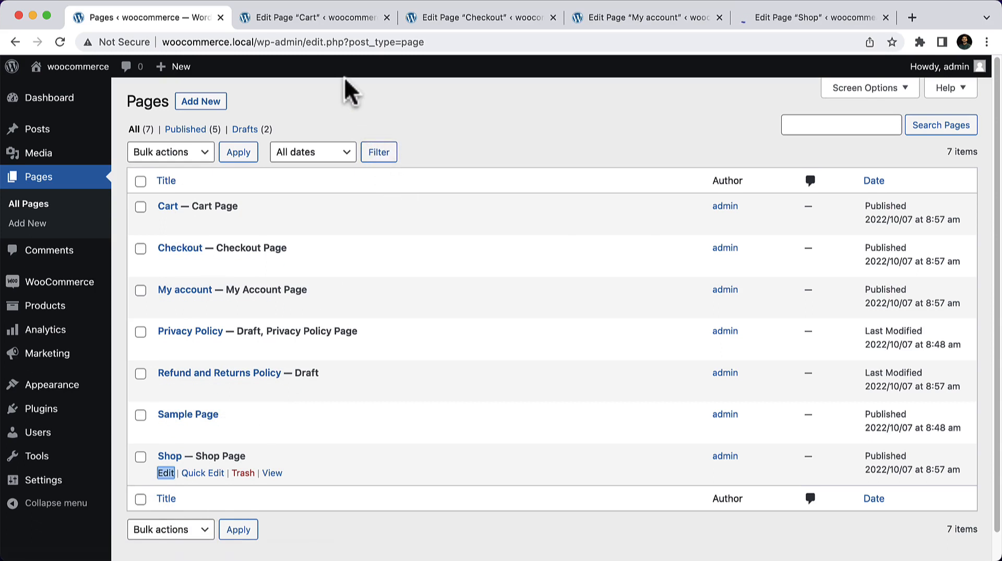
In the Cart page editor, dismiss the welcome message and inspect the [woocommerce_cart] shortcode block
{"action": "left_click", "coordinate": [343, 17]}
{"action": "left_click", "coordinate": [591, 126]}
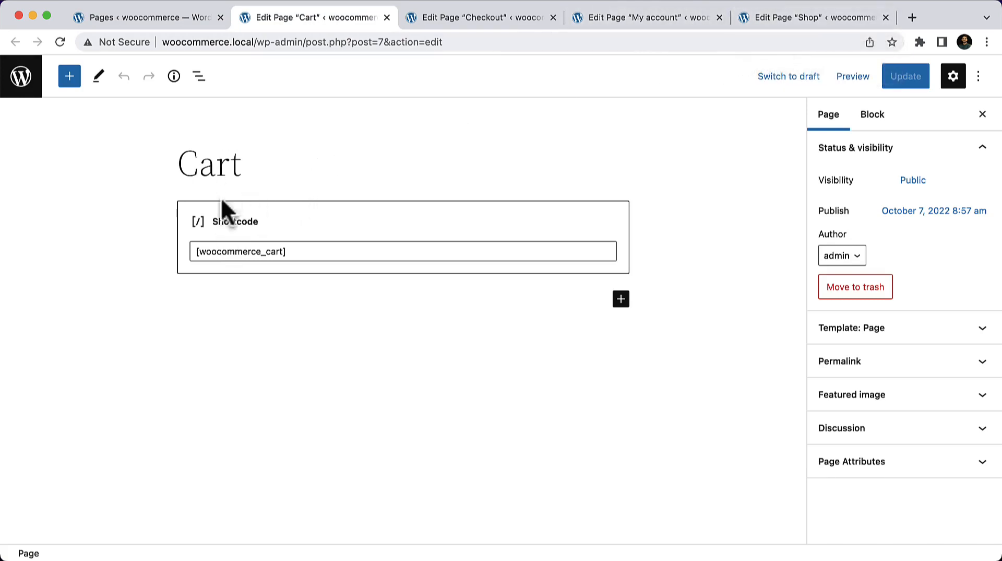
{"action": "left_click", "coordinate": [308, 252]}
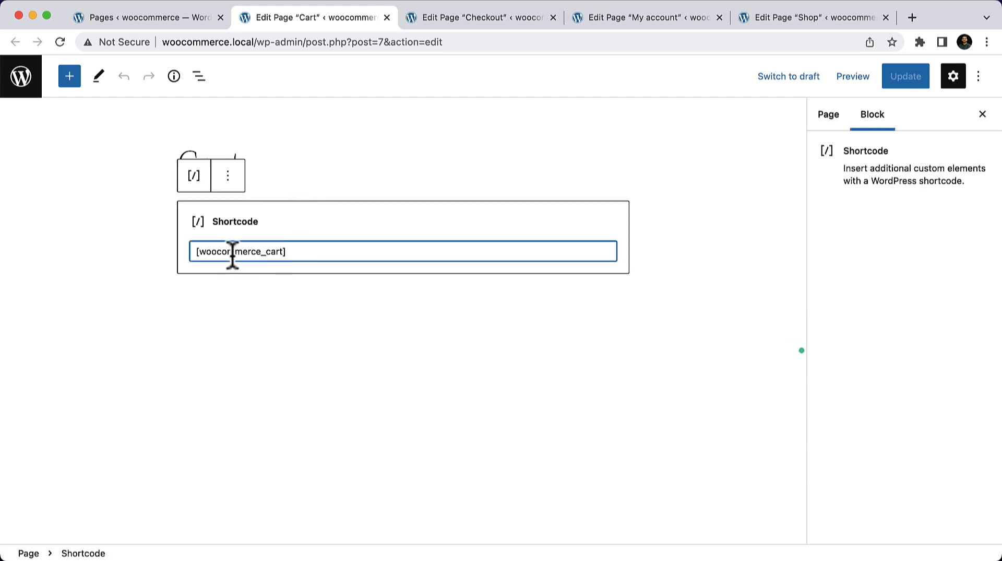
{"action": "left_click_drag", "start_coordinate": [197, 251], "coordinate": [293, 251]}
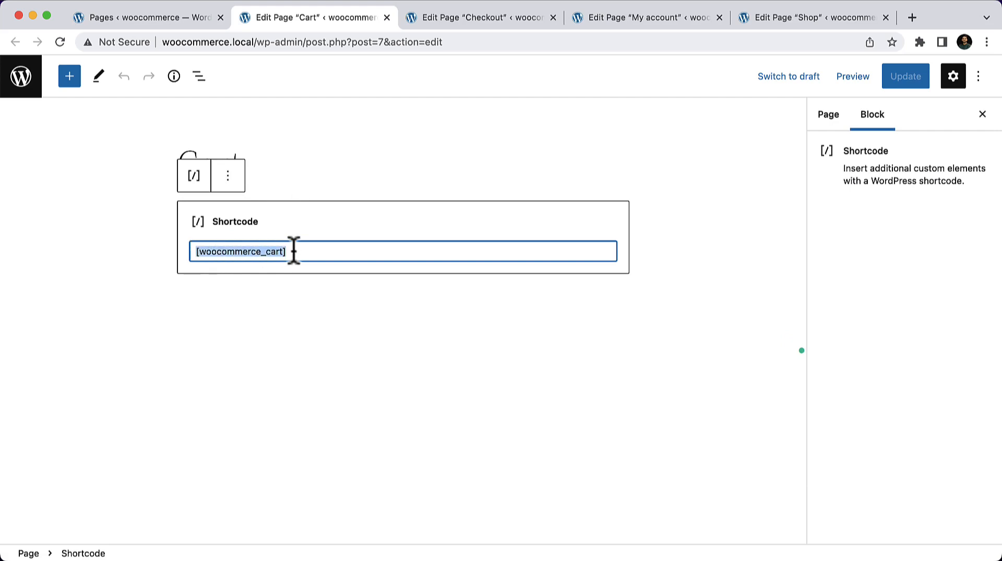
{"action": "left_click", "coordinate": [370, 300]}
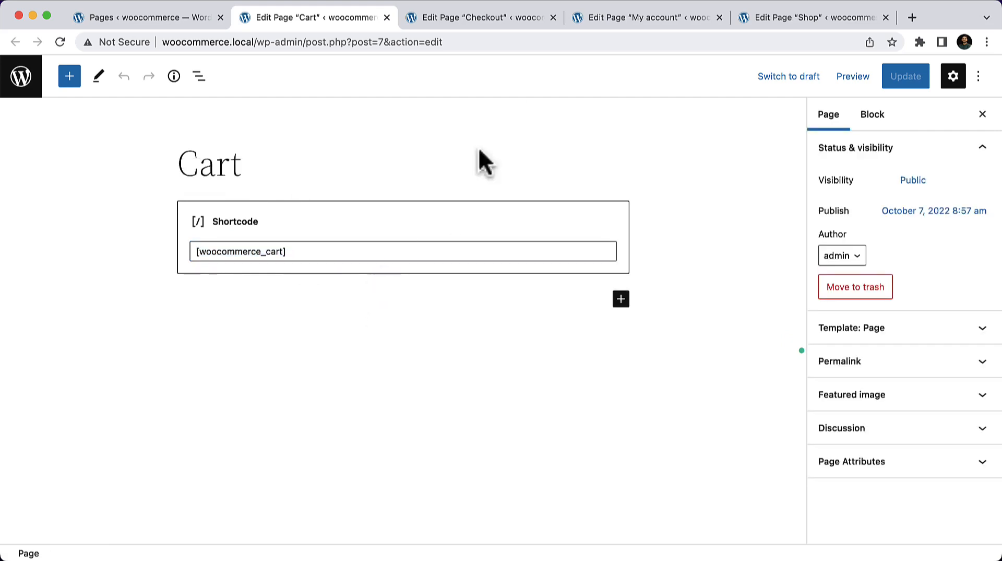
Dismiss the Checkout editor's welcome message, then bring up the My account page editor
{"action": "left_click", "coordinate": [518, 19]}
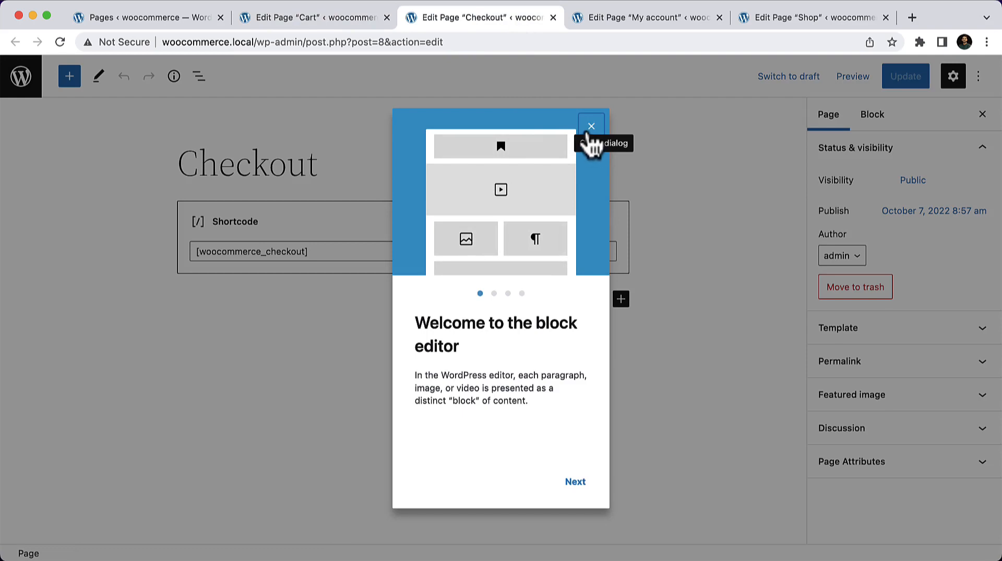
{"action": "left_click", "coordinate": [589, 131]}
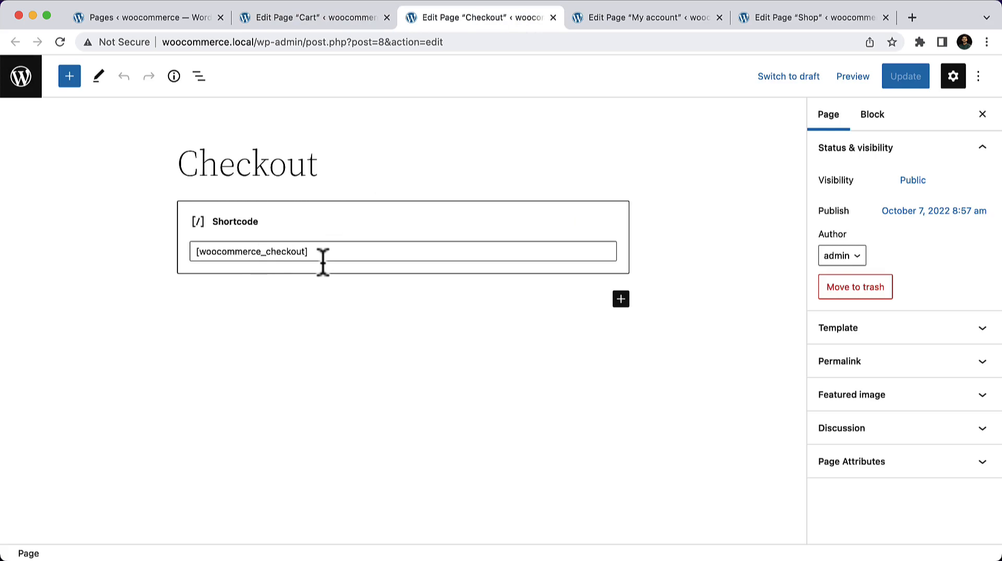
{"action": "left_click", "coordinate": [650, 18]}
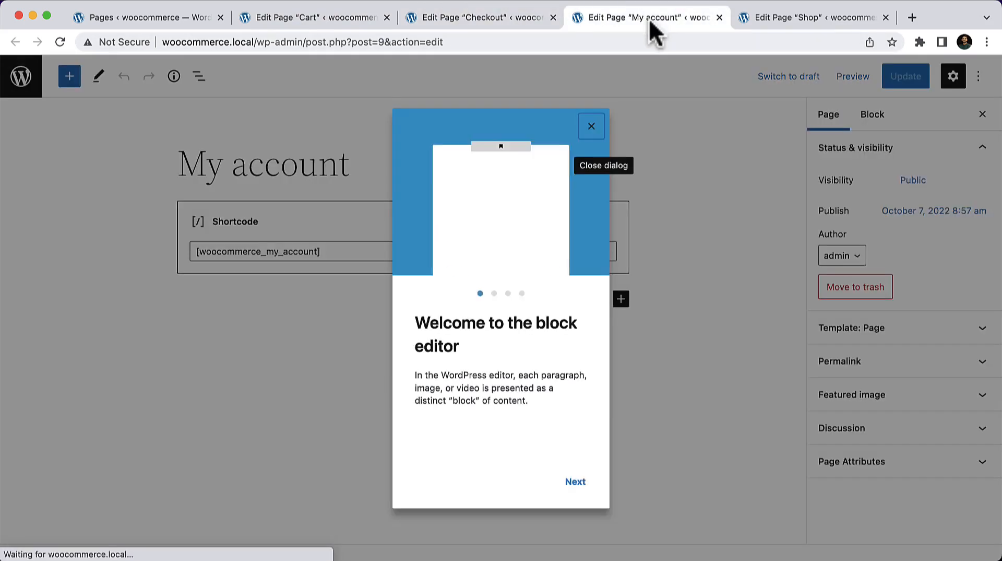
{"action": "left_click", "coordinate": [594, 125]}
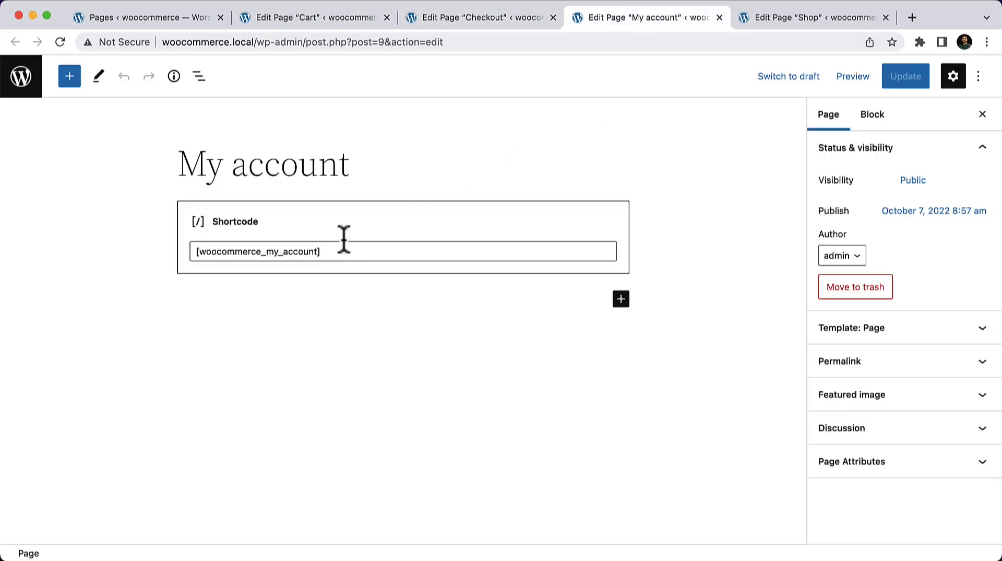
{"action": "left_click", "coordinate": [312, 252]}
{"action": "triple_click", "coordinate": [200, 253]}
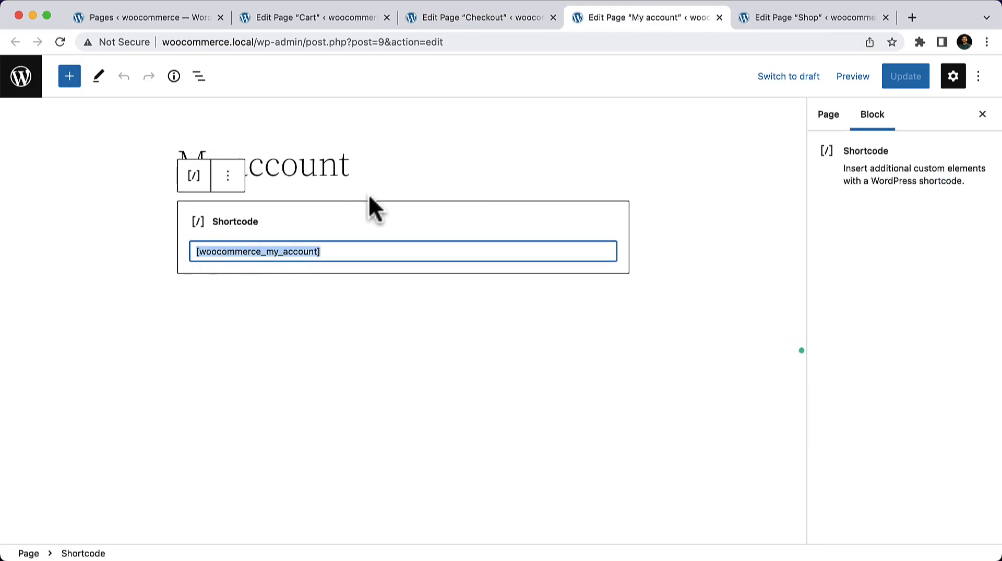
{"action": "left_click", "coordinate": [410, 325]}
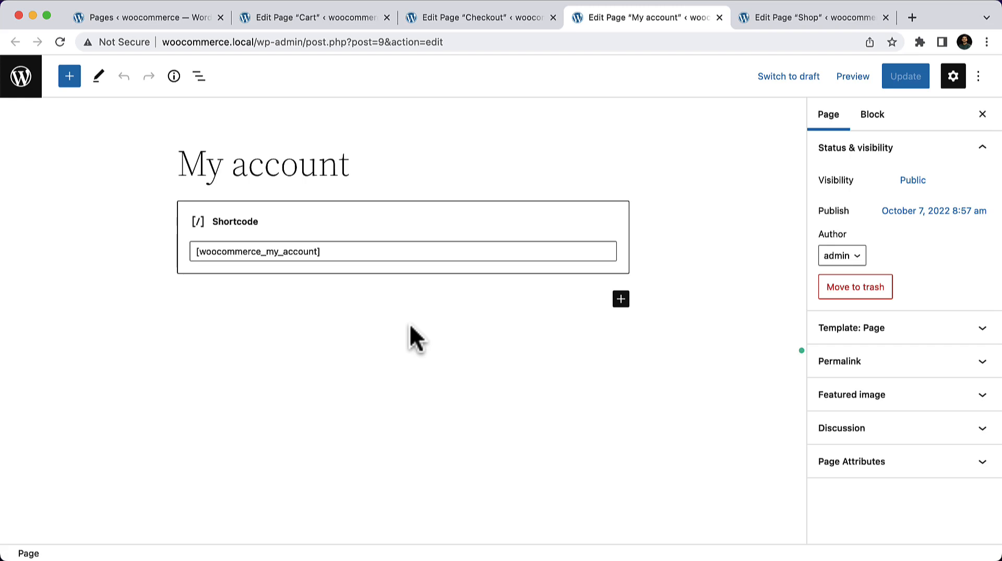
{"action": "left_click", "coordinate": [487, 255]}
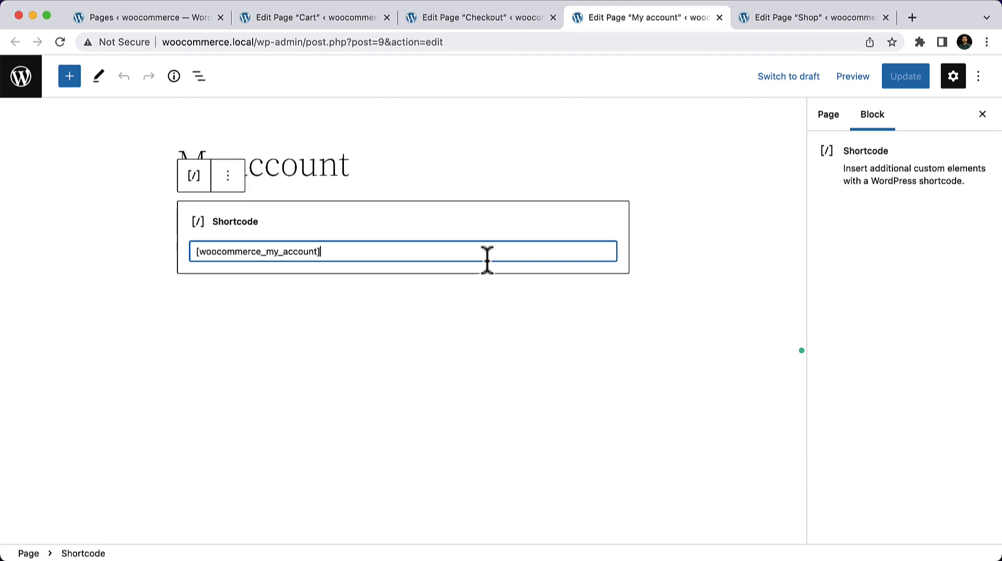
{"action": "triple_click", "coordinate": [487, 256]}
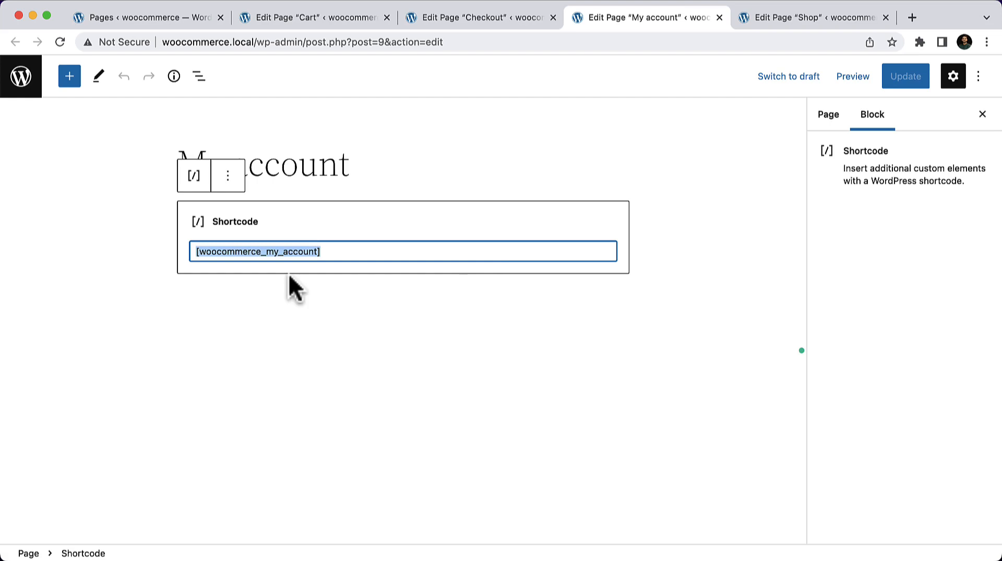
{"action": "left_click", "coordinate": [314, 286]}
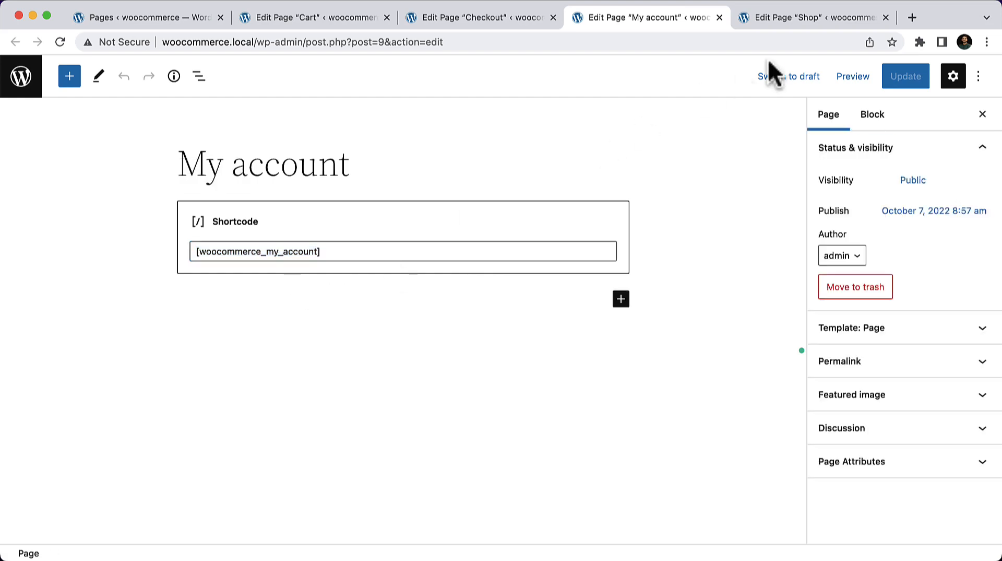
View the empty Shop page in the block editor, then open a new blank browser tab
{"action": "left_click", "coordinate": [827, 15]}
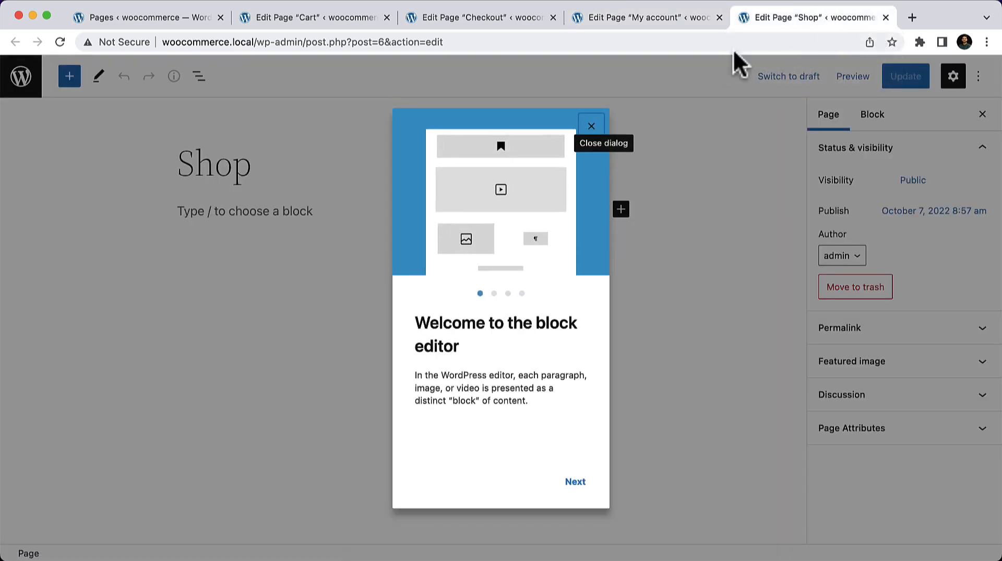
{"action": "left_click", "coordinate": [591, 126]}
{"action": "left_click", "coordinate": [258, 222]}
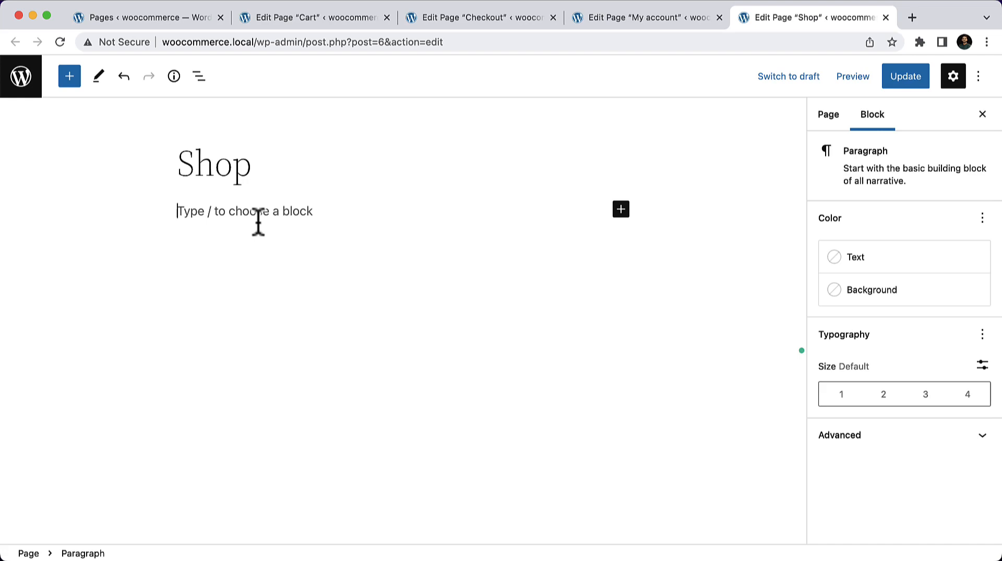
{"action": "left_click", "coordinate": [912, 17]}
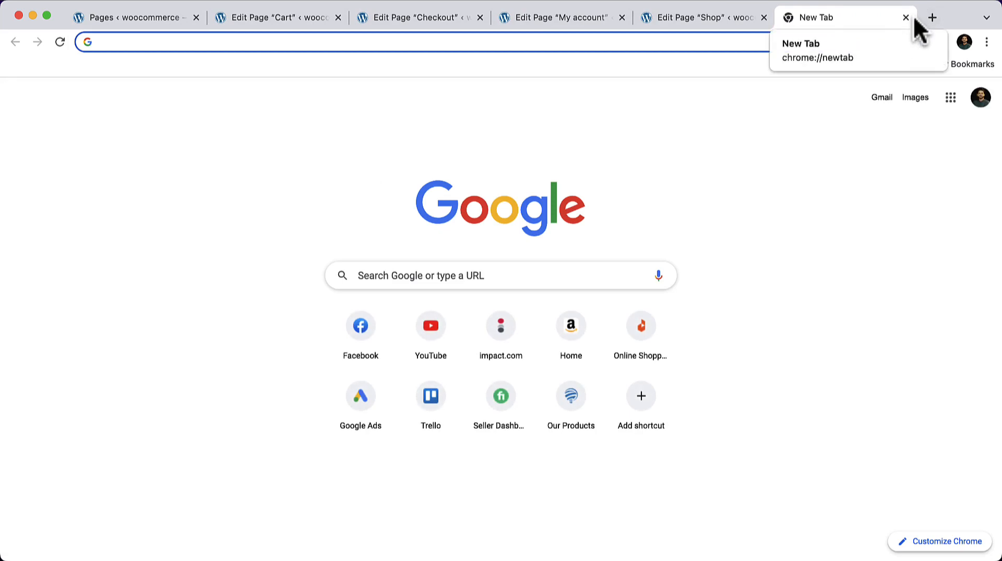
Search Google for 'woocommerce shortcode' and open 'Shortcodes included with WooCommerce' in a new tab
{"action": "type", "text": "w"}
{"action": "key", "text": "BackSpace"}
{"action": "key", "text": "BackSpace"}
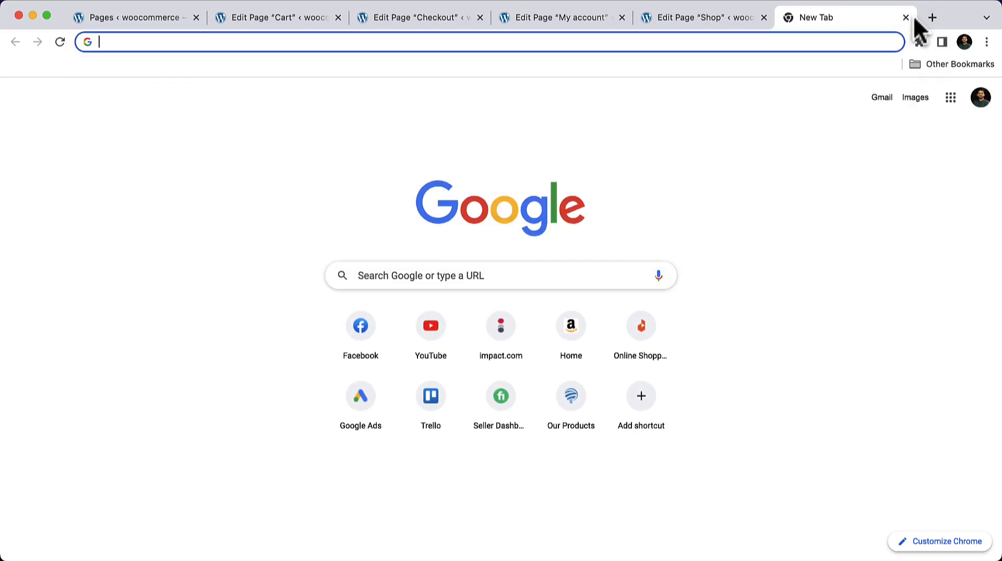
{"action": "type", "text": "woocommer"}
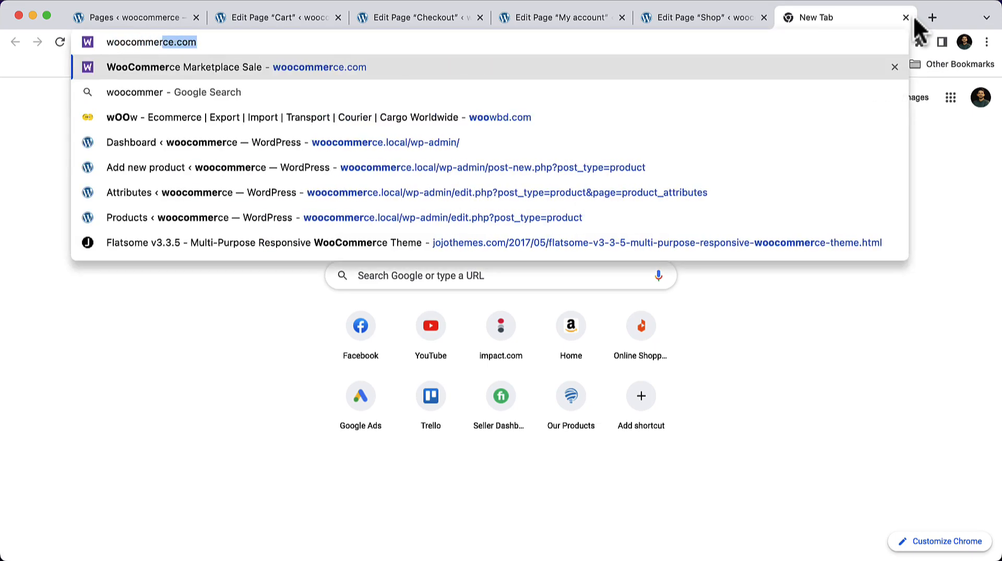
{"action": "type", "text": "ce shortcode"}
{"action": "key", "text": "Return"}
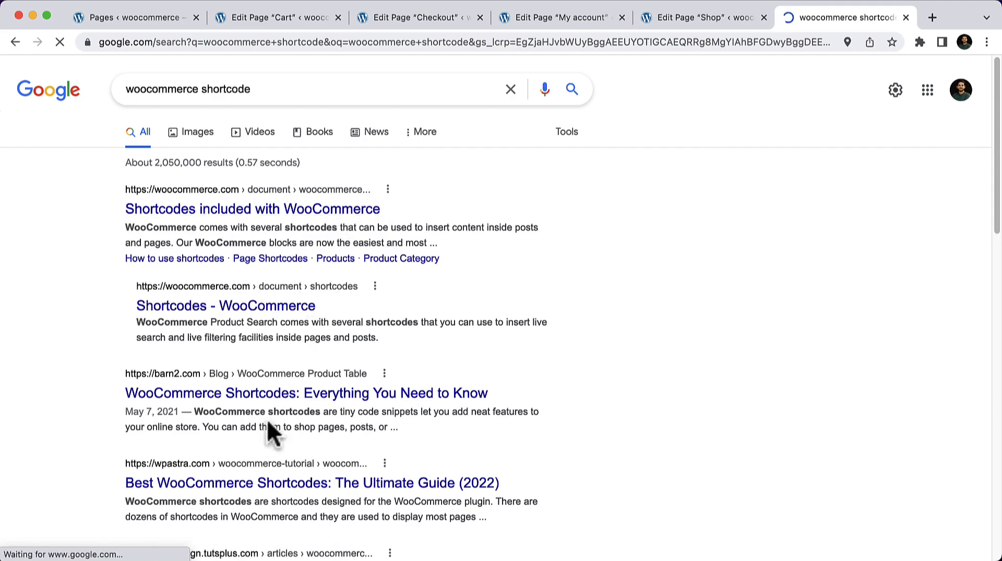
{"action": "right_click", "coordinate": [330, 208]}
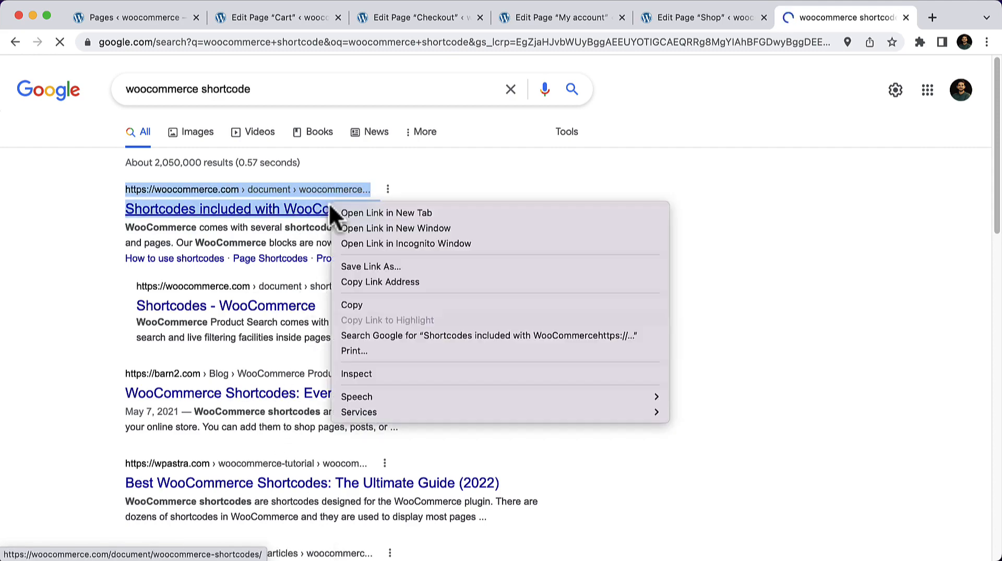
{"action": "left_click", "coordinate": [360, 214]}
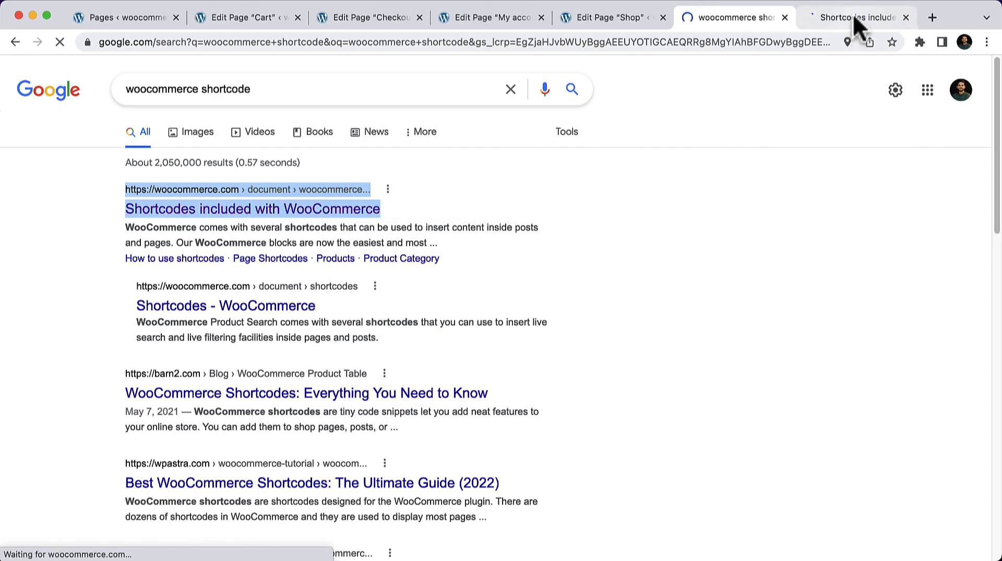
Switch to the shortcodes documentation and scroll down through the page shortcodes
{"action": "left_click", "coordinate": [853, 14]}
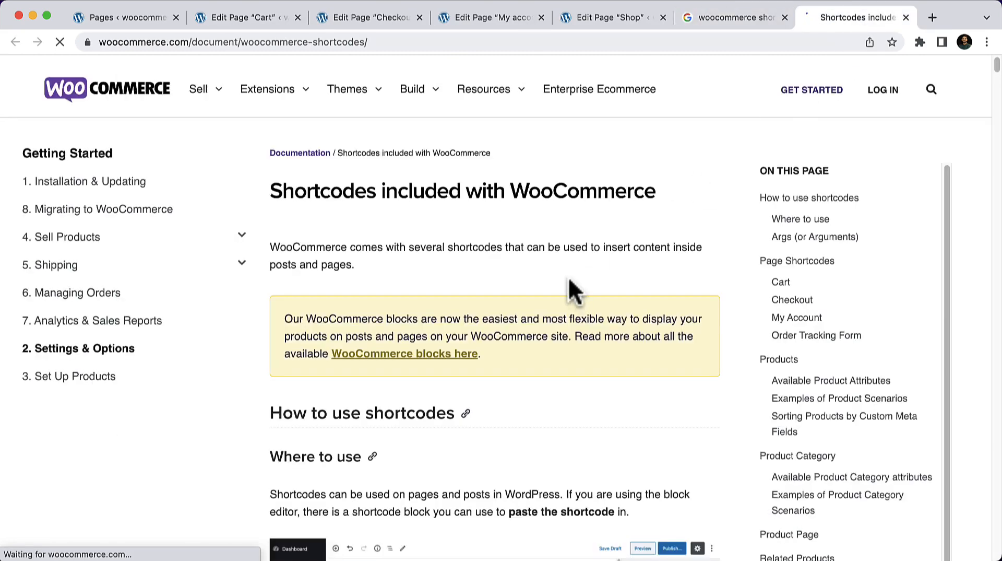
{"action": "scroll", "coordinate": [567, 283], "scroll_direction": "down", "scroll_amount": 3}
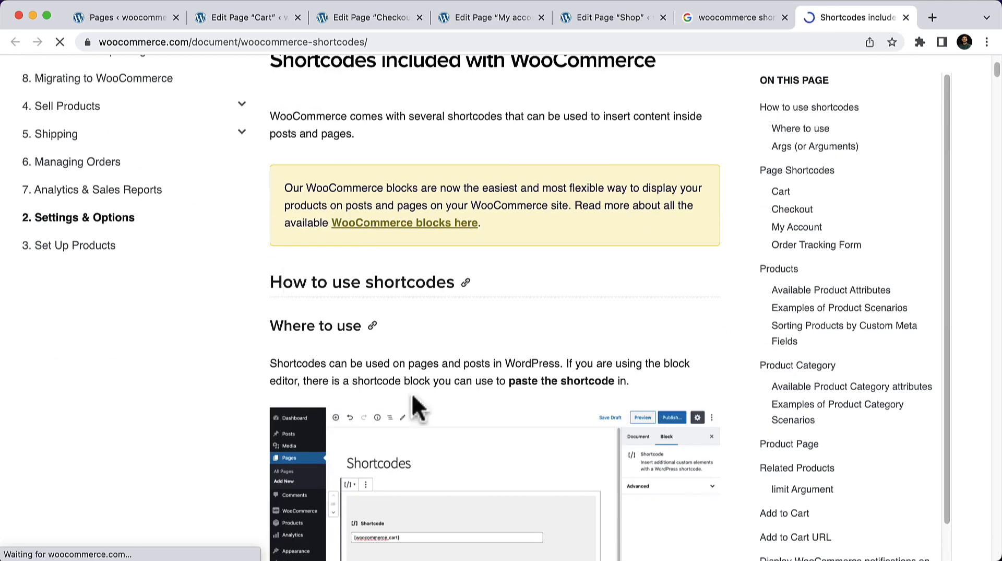
{"action": "scroll", "coordinate": [345, 321], "scroll_direction": "down", "scroll_amount": 4}
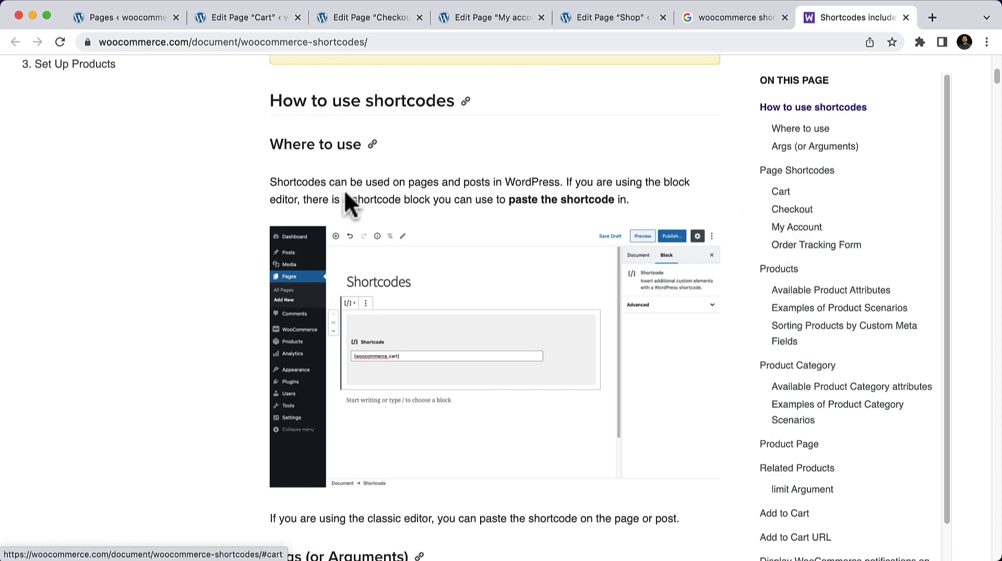
{"action": "scroll", "coordinate": [356, 184], "scroll_direction": "down", "scroll_amount": 1}
{"action": "scroll", "coordinate": [356, 184], "scroll_direction": "down", "scroll_amount": 3}
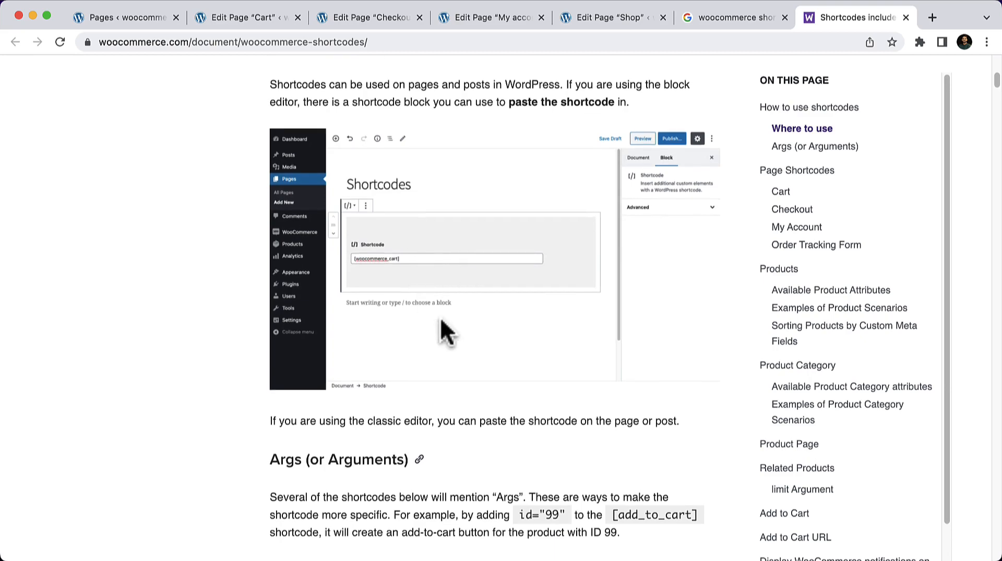
{"action": "scroll", "coordinate": [441, 329], "scroll_direction": "down", "scroll_amount": 8}
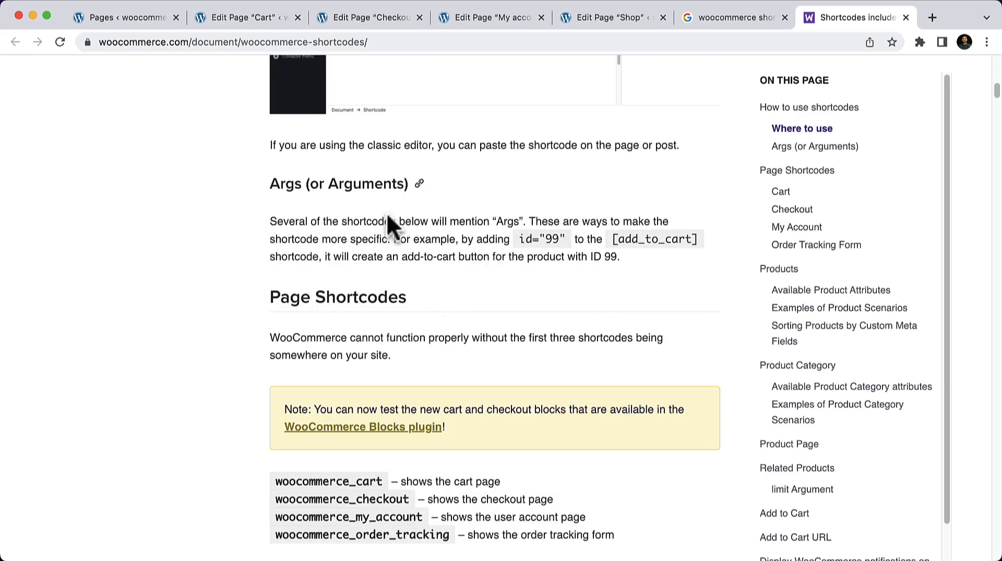
{"action": "scroll", "coordinate": [391, 224], "scroll_direction": "down", "scroll_amount": 2}
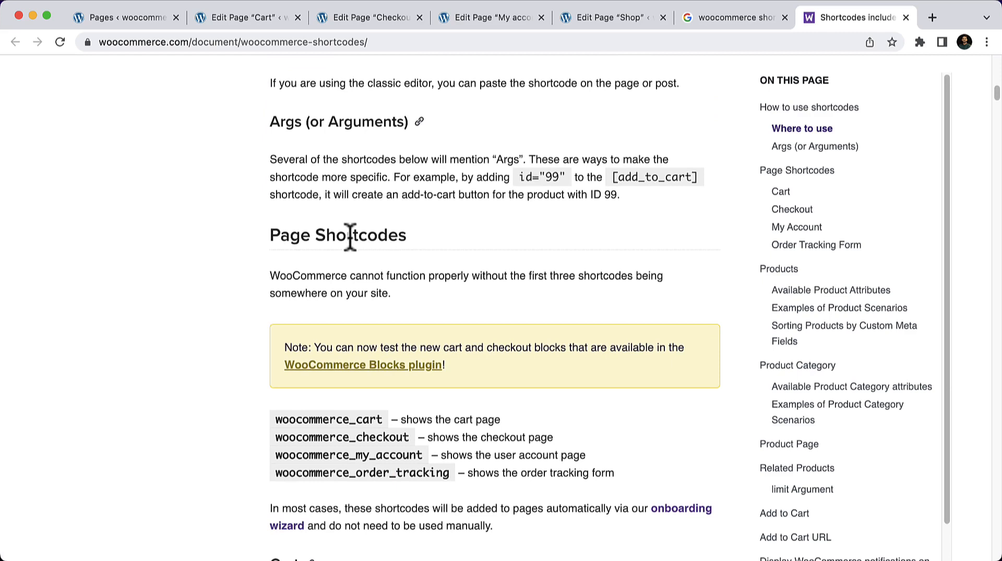
{"action": "scroll", "coordinate": [349, 238], "scroll_direction": "down", "scroll_amount": 2}
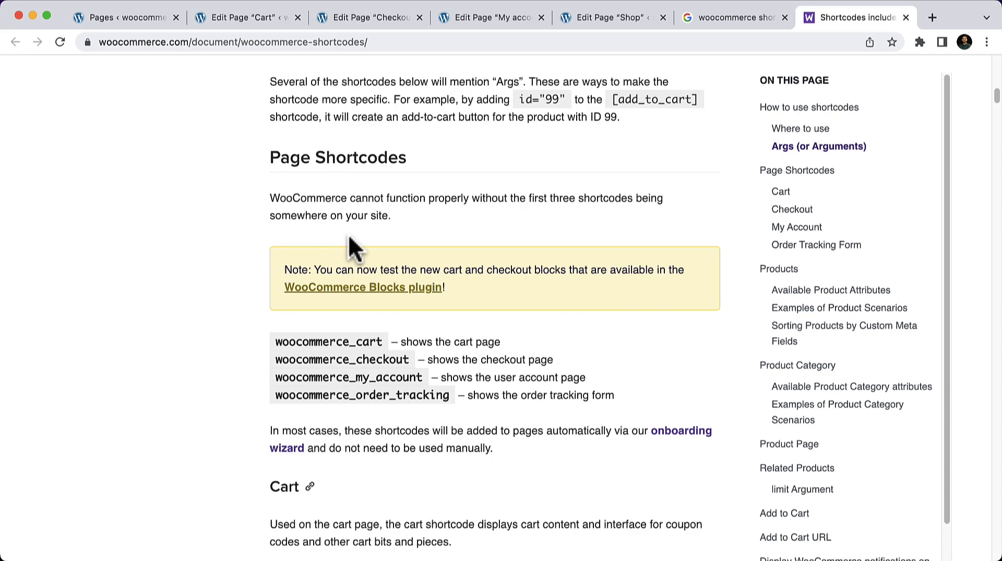
{"action": "scroll", "coordinate": [348, 234], "scroll_direction": "down", "scroll_amount": 5}
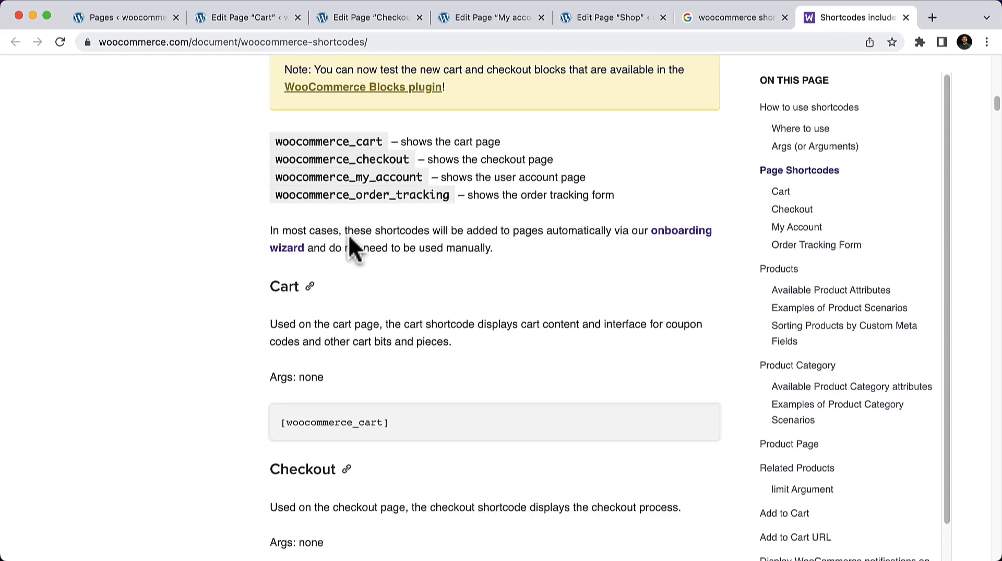
{"action": "scroll", "coordinate": [350, 238], "scroll_direction": "down", "scroll_amount": 1}
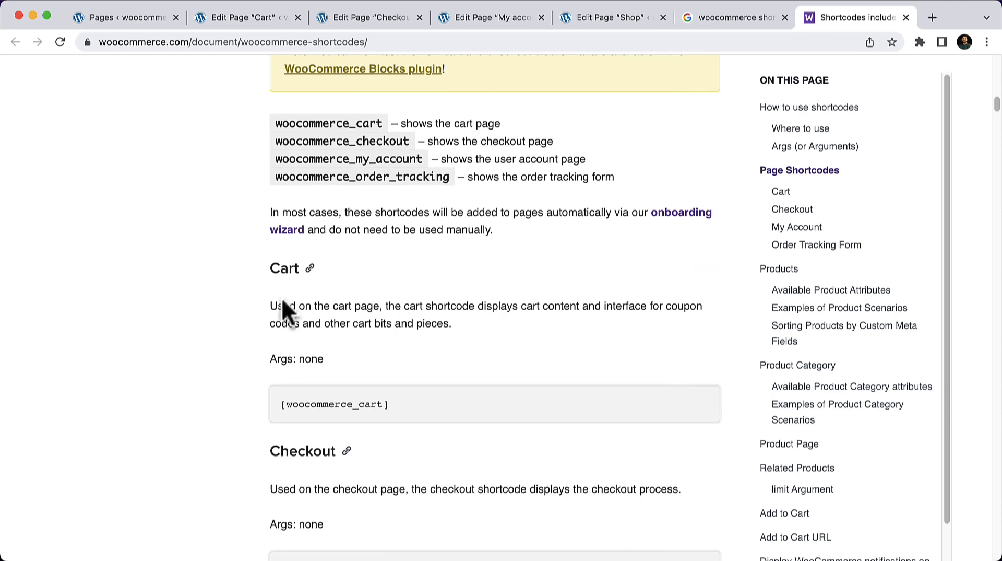
{"action": "scroll", "coordinate": [290, 258], "scroll_direction": "down", "scroll_amount": 5}
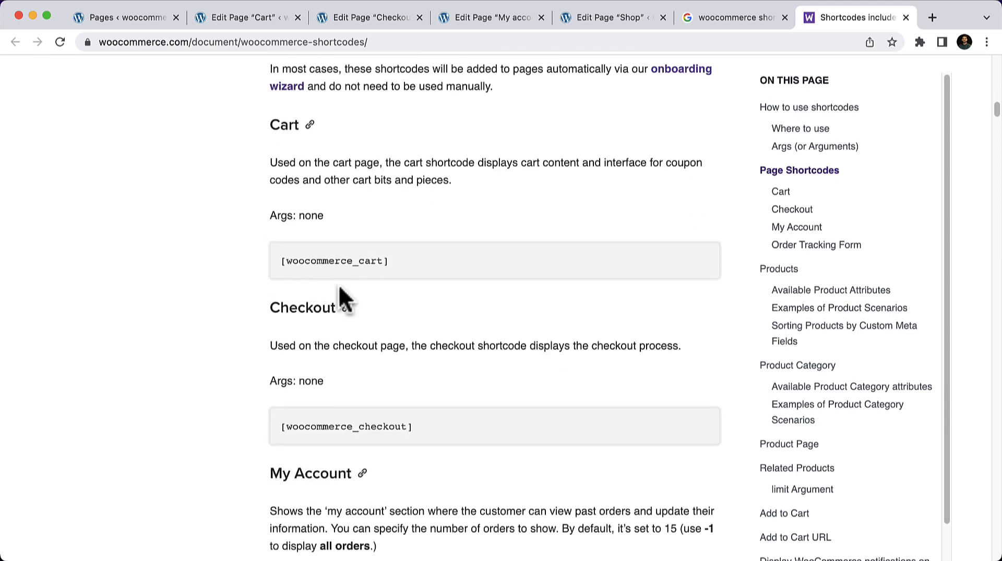
{"action": "scroll", "coordinate": [339, 282], "scroll_direction": "down", "scroll_amount": 1}
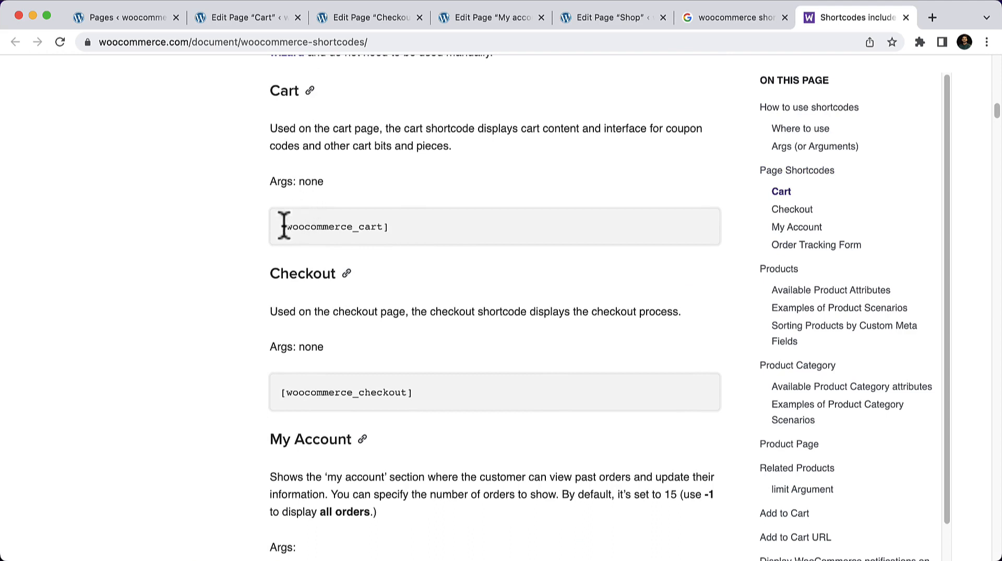
Compare the [woocommerce_cart] example with the Cart page's shortcode, noting its arguments are none
{"action": "left_click_drag", "start_coordinate": [273, 230], "coordinate": [389, 223]}
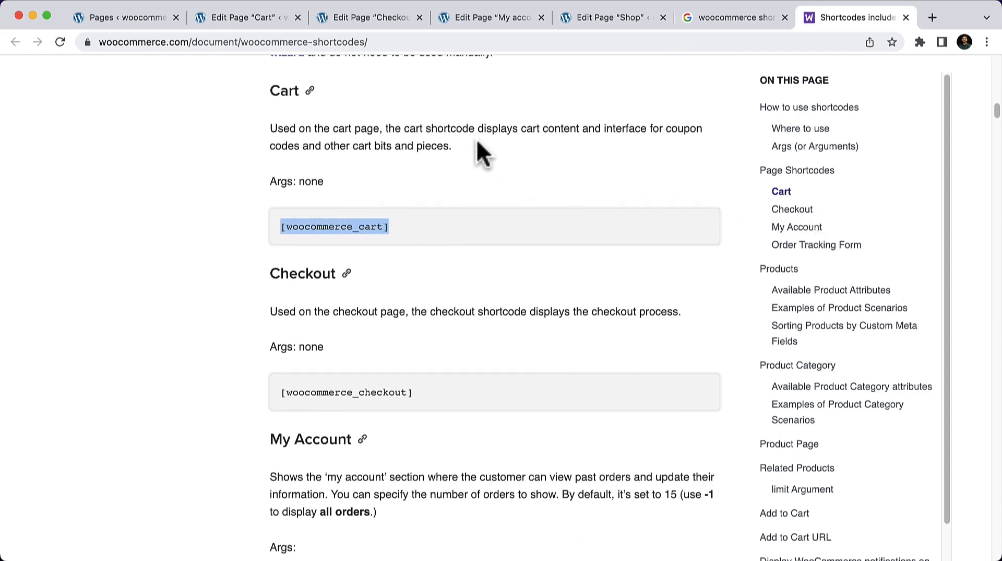
{"action": "left_click", "coordinate": [254, 21]}
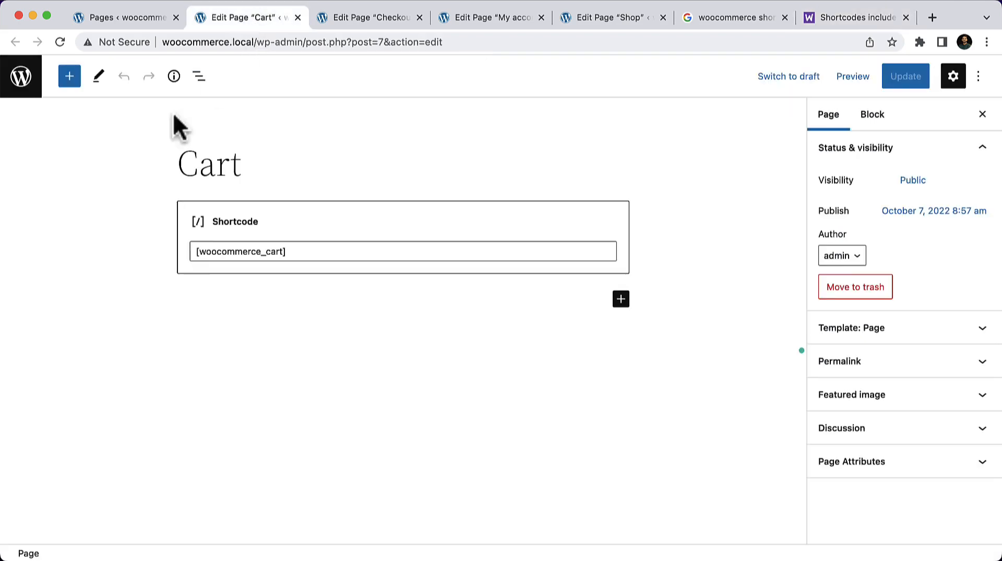
{"action": "left_click", "coordinate": [198, 252]}
{"action": "left_click_drag", "start_coordinate": [199, 252], "coordinate": [291, 253]}
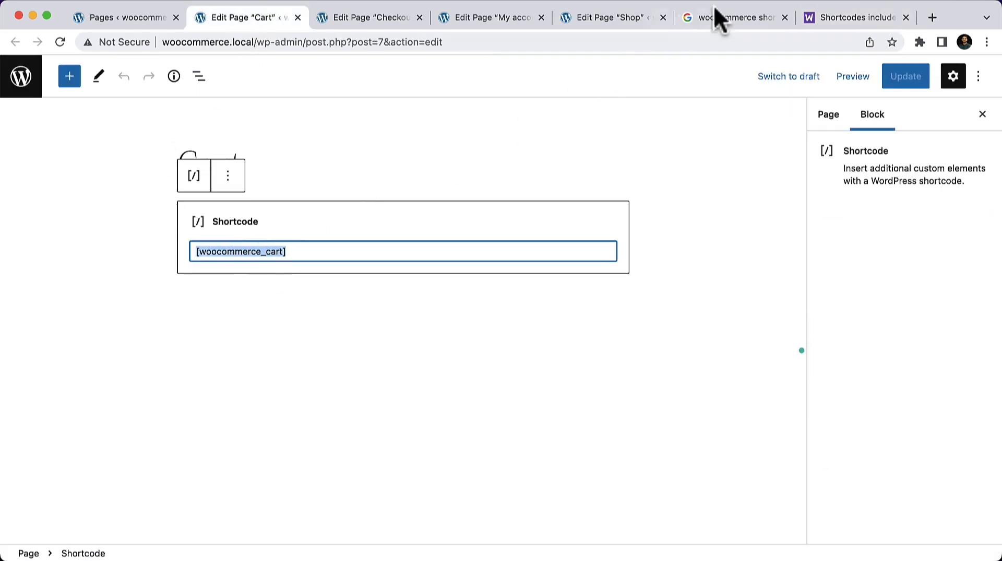
{"action": "left_click", "coordinate": [816, 17]}
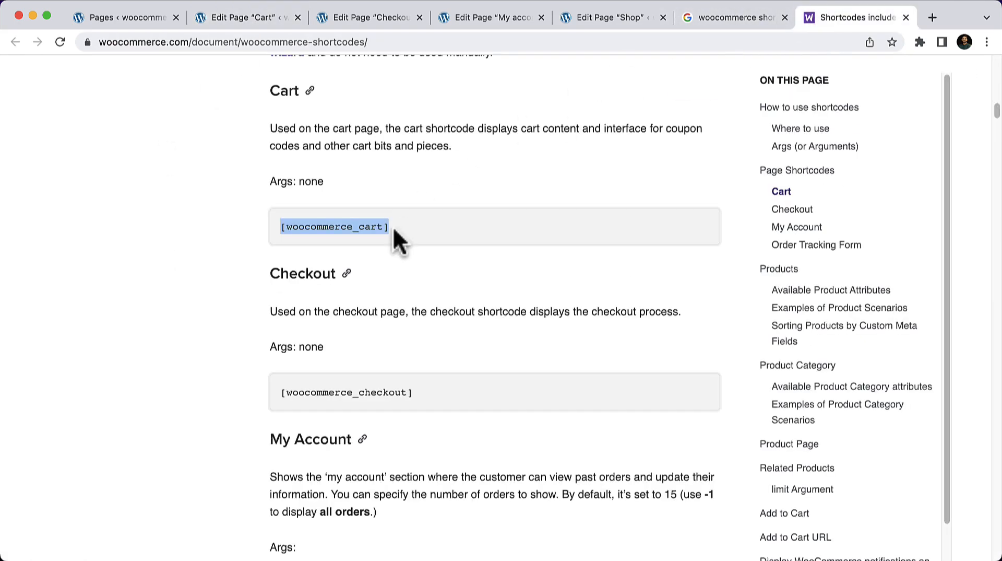
{"action": "left_click_drag", "start_coordinate": [299, 181], "coordinate": [315, 181]}
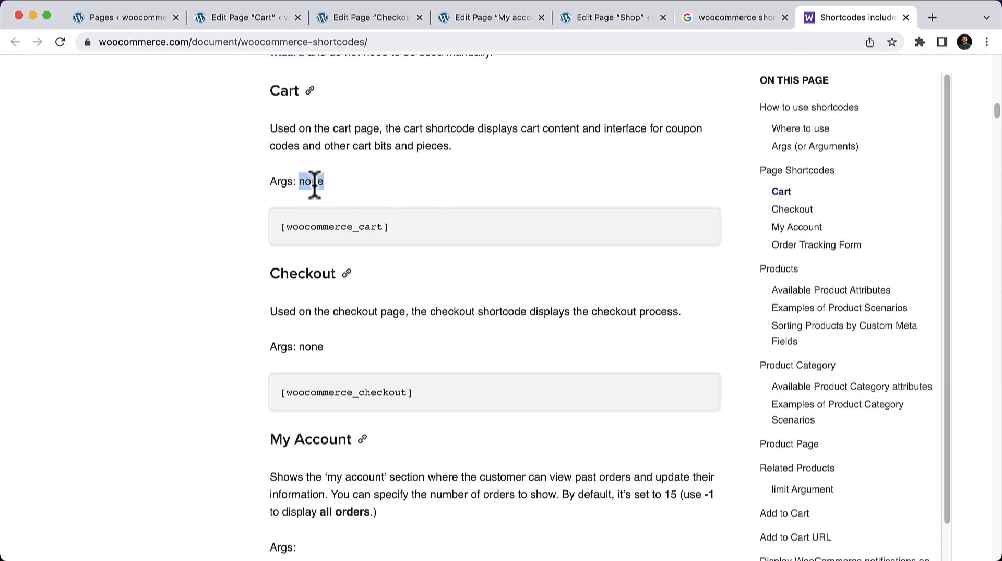
{"action": "left_click", "coordinate": [284, 186]}
Review the My Account shortcode's Args, then scroll down to the Order Tracking Form section
{"action": "scroll", "coordinate": [417, 251], "scroll_direction": "down", "scroll_amount": 2}
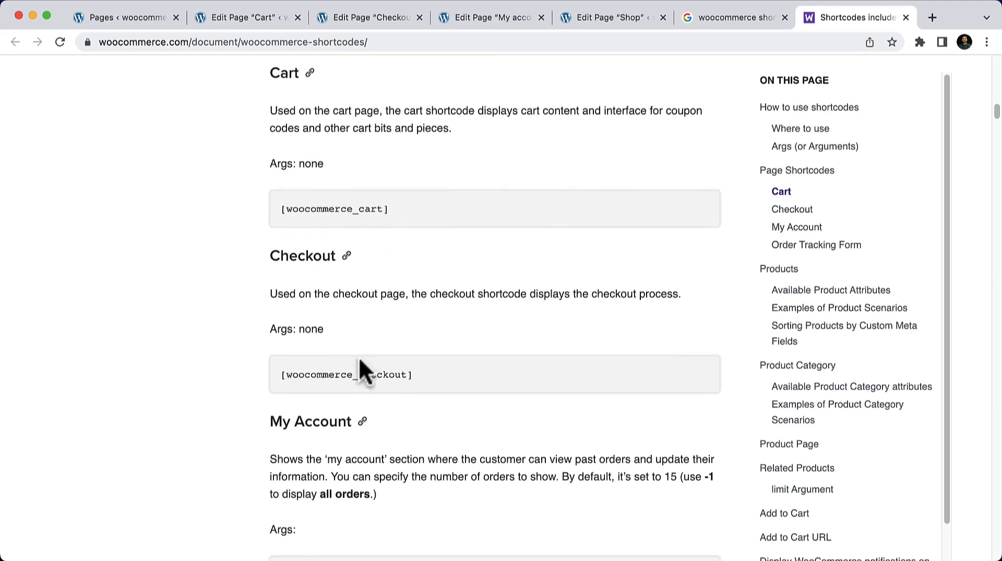
{"action": "scroll", "coordinate": [358, 359], "scroll_direction": "down", "scroll_amount": 5}
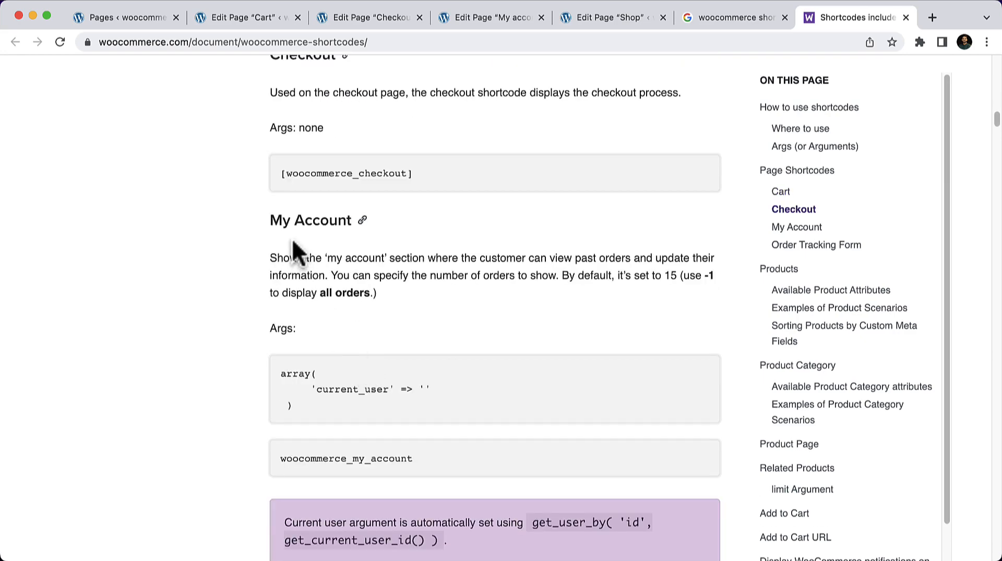
{"action": "double_click", "coordinate": [283, 329]}
{"action": "scroll", "coordinate": [298, 326], "scroll_direction": "down", "scroll_amount": 1}
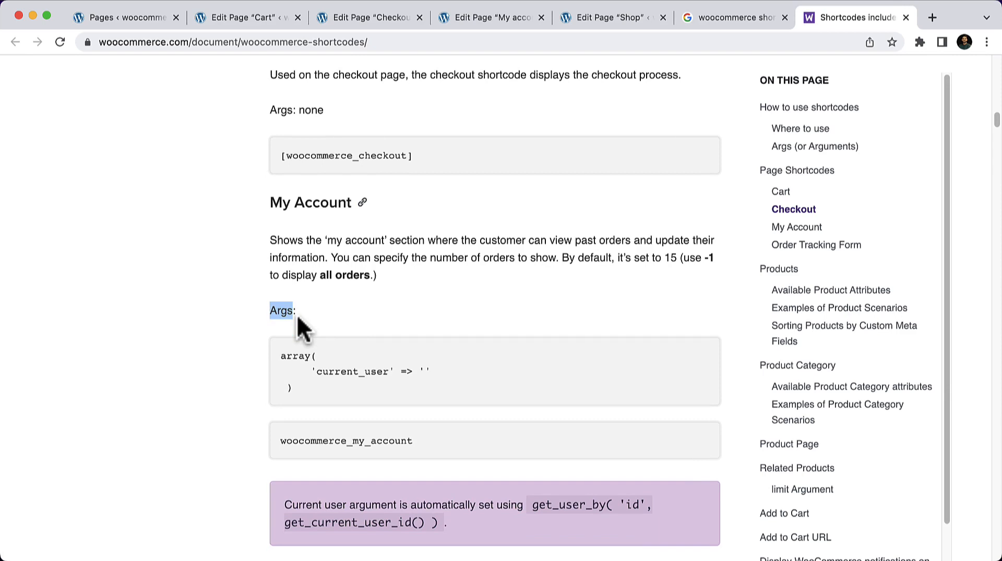
{"action": "scroll", "coordinate": [300, 319], "scroll_direction": "down", "scroll_amount": 2}
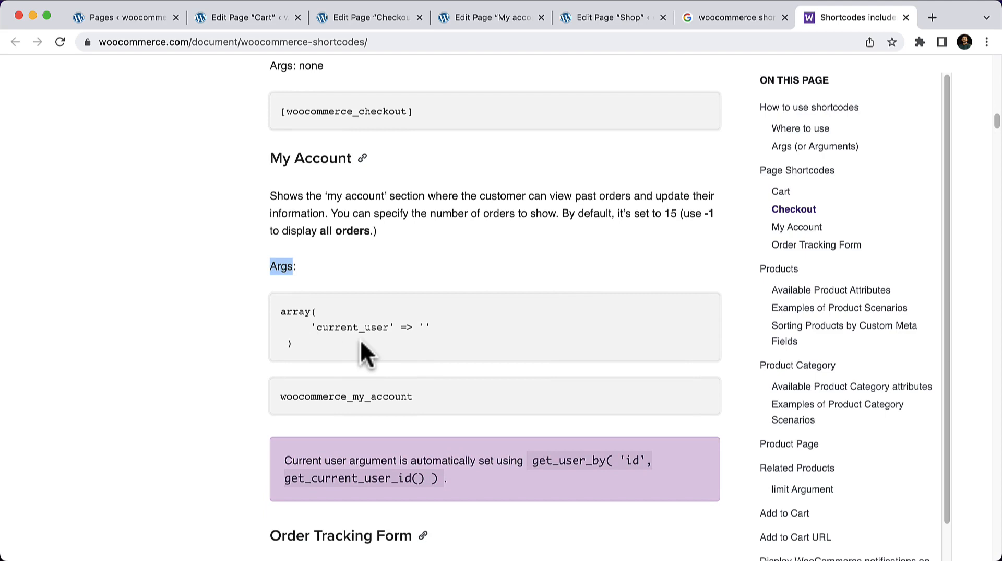
{"action": "scroll", "coordinate": [362, 342], "scroll_direction": "down", "scroll_amount": 5}
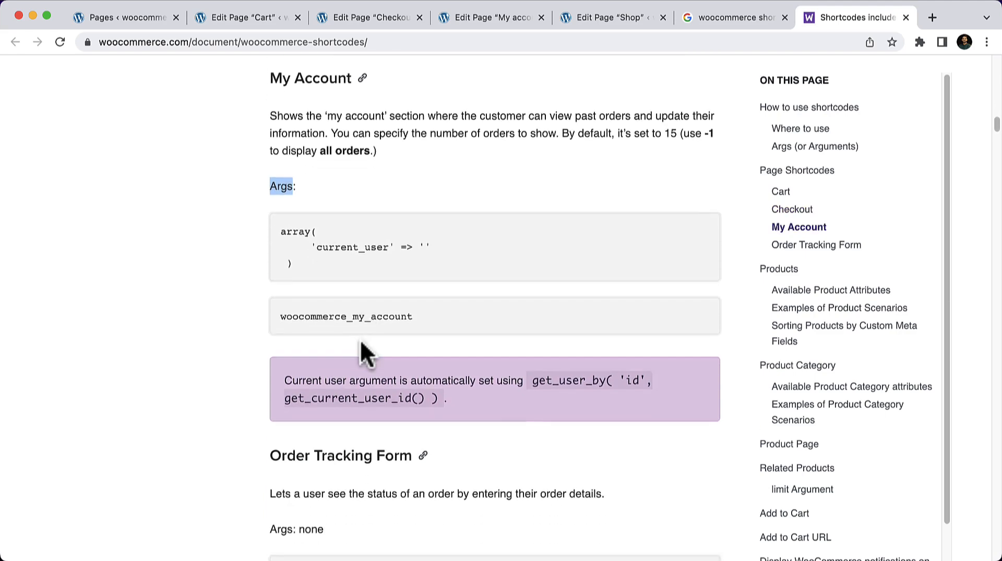
{"action": "scroll", "coordinate": [361, 341], "scroll_direction": "down", "scroll_amount": 2}
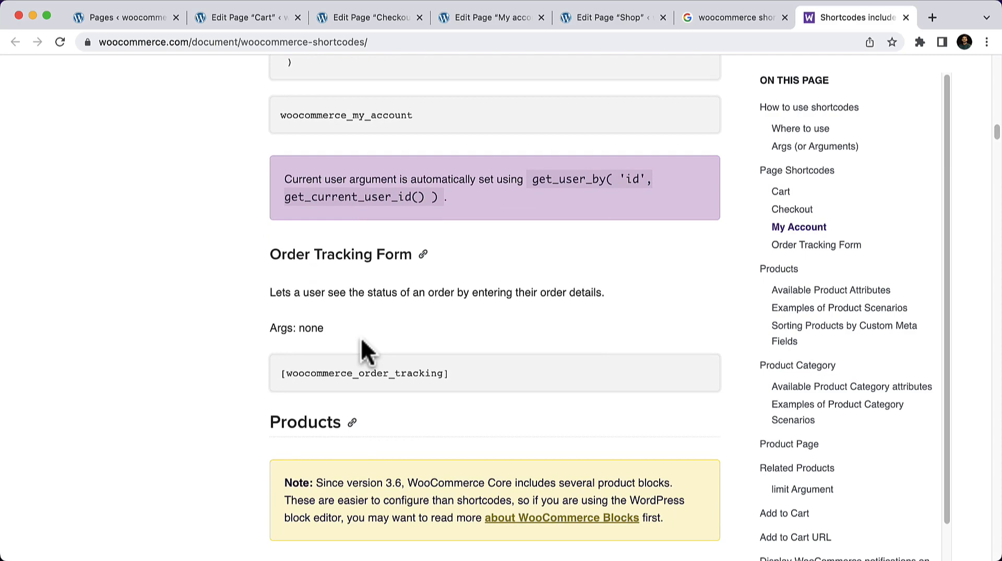
Read the [products] shortcode name and its introductory description paragraph
{"action": "scroll", "coordinate": [361, 339], "scroll_direction": "down", "scroll_amount": 5}
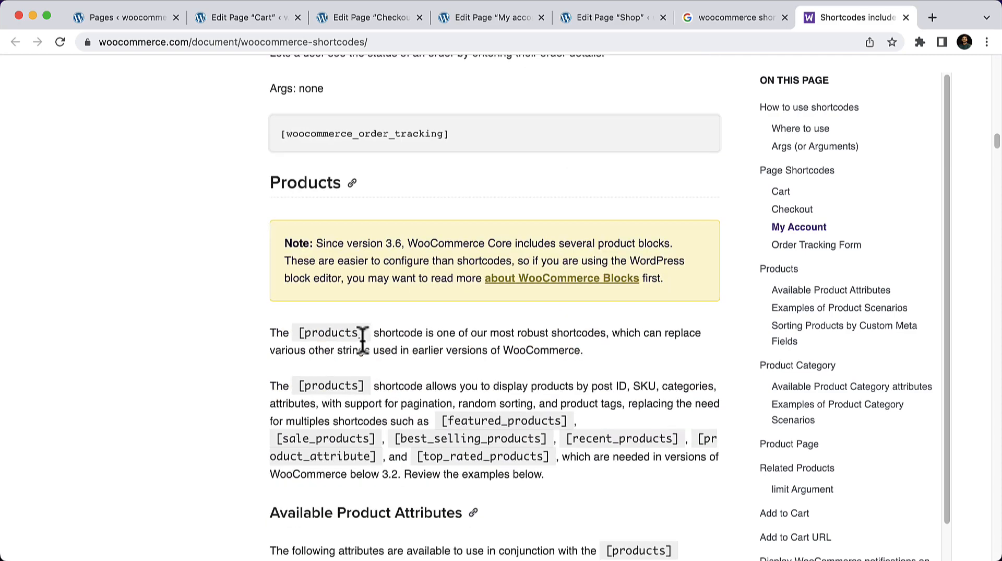
{"action": "scroll", "coordinate": [373, 382], "scroll_direction": "down", "scroll_amount": 3}
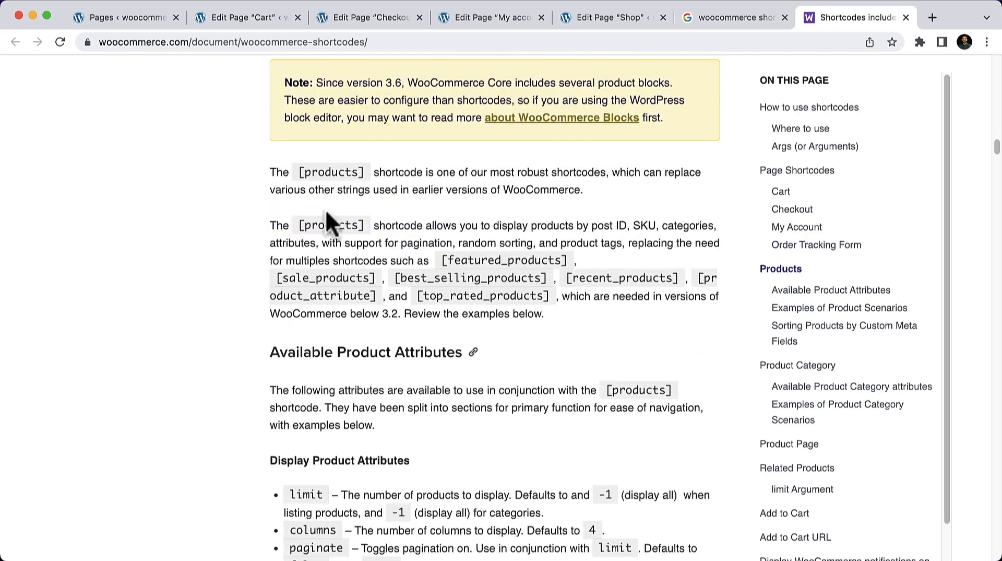
{"action": "left_click_drag", "start_coordinate": [293, 173], "coordinate": [374, 190]}
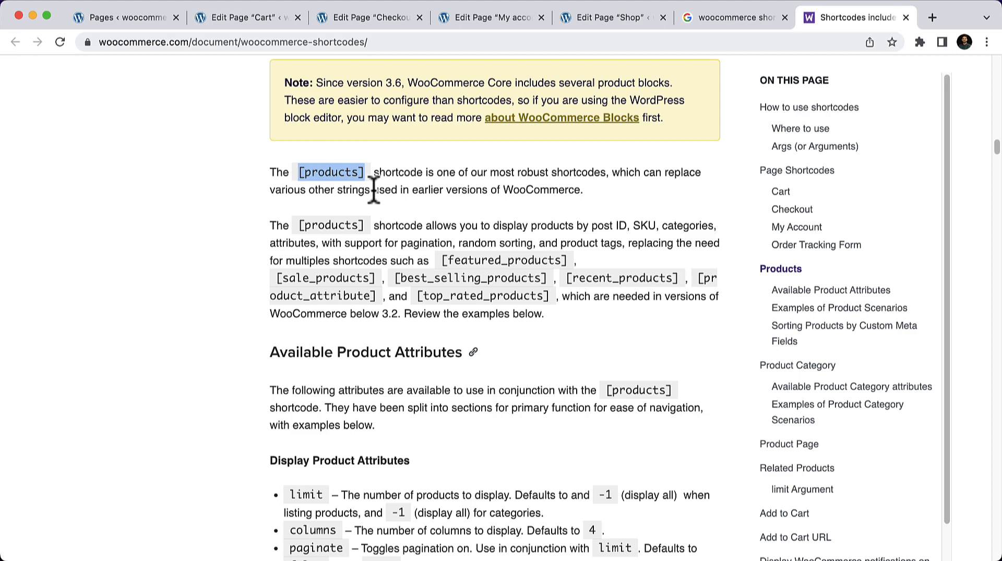
{"action": "left_click_drag", "start_coordinate": [276, 226], "coordinate": [557, 304]}
{"action": "left_click", "coordinate": [559, 307]}
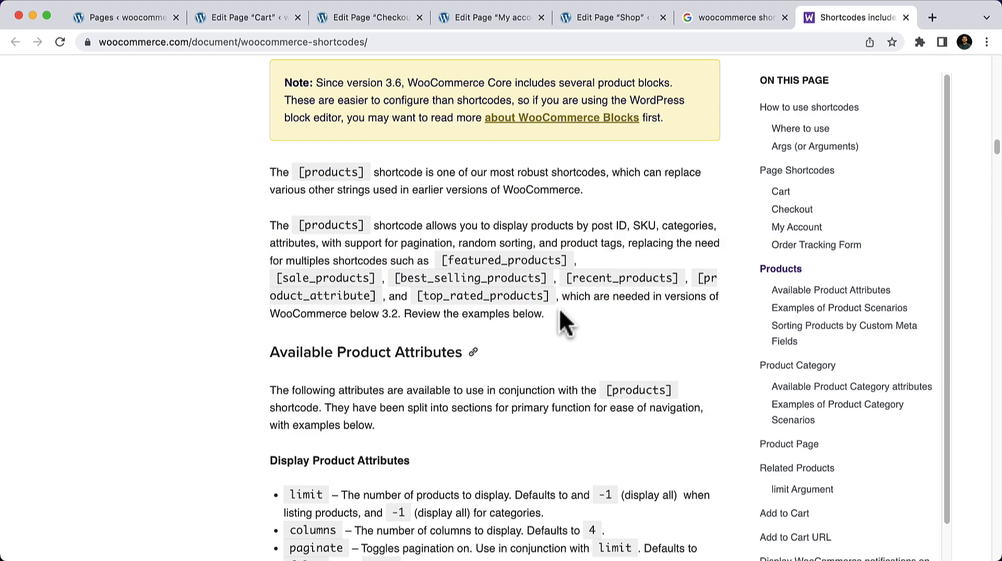
Scroll to the Display Product Attributes heading and highlight it
{"action": "scroll", "coordinate": [559, 308], "scroll_direction": "down", "scroll_amount": 3}
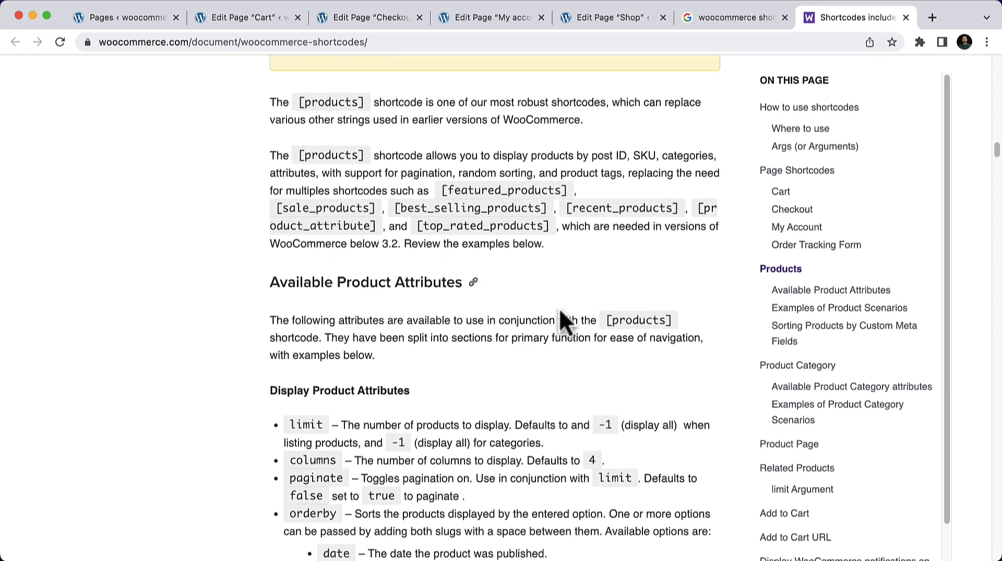
{"action": "scroll", "coordinate": [559, 308], "scroll_direction": "down", "scroll_amount": 2}
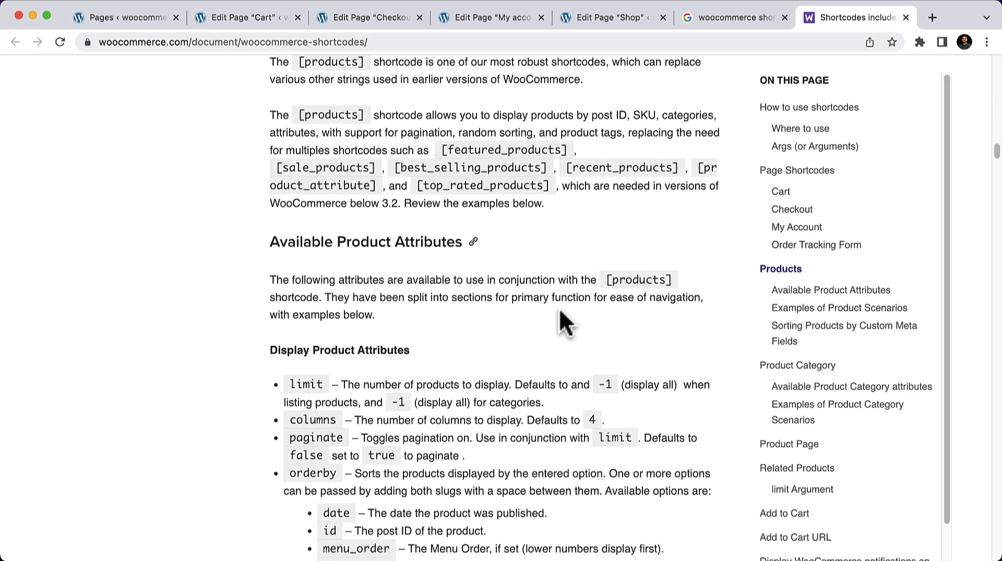
{"action": "scroll", "coordinate": [559, 308], "scroll_direction": "down", "scroll_amount": 4}
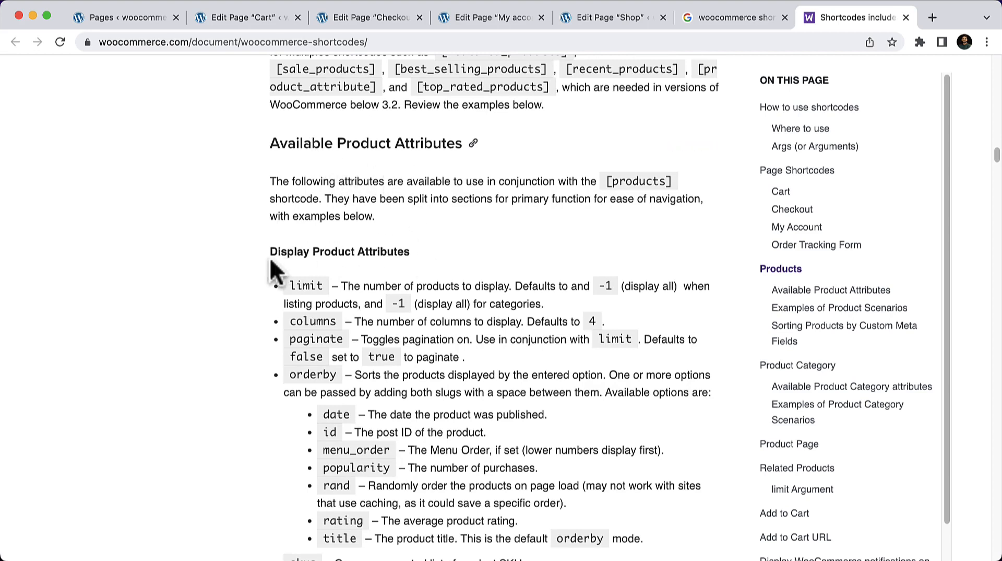
{"action": "left_click_drag", "start_coordinate": [271, 254], "coordinate": [410, 252]}
{"action": "left_click", "coordinate": [305, 290]}
Scroll down to the Scenario 1 – Random Sale Items example
{"action": "scroll", "coordinate": [306, 290], "scroll_direction": "down", "scroll_amount": 2}
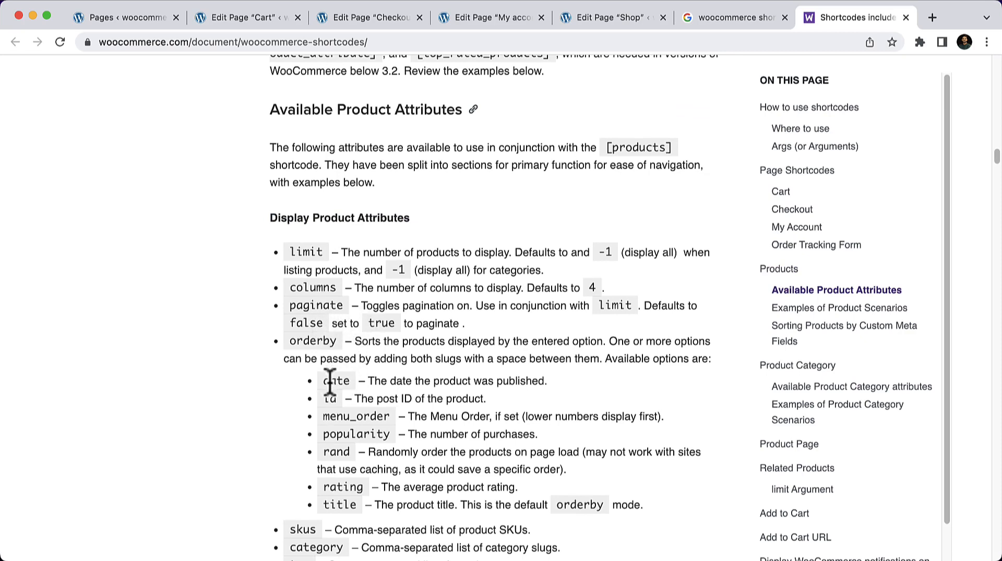
{"action": "scroll", "coordinate": [394, 398], "scroll_direction": "down", "scroll_amount": 5}
{"action": "scroll", "coordinate": [393, 397], "scroll_direction": "down", "scroll_amount": 1}
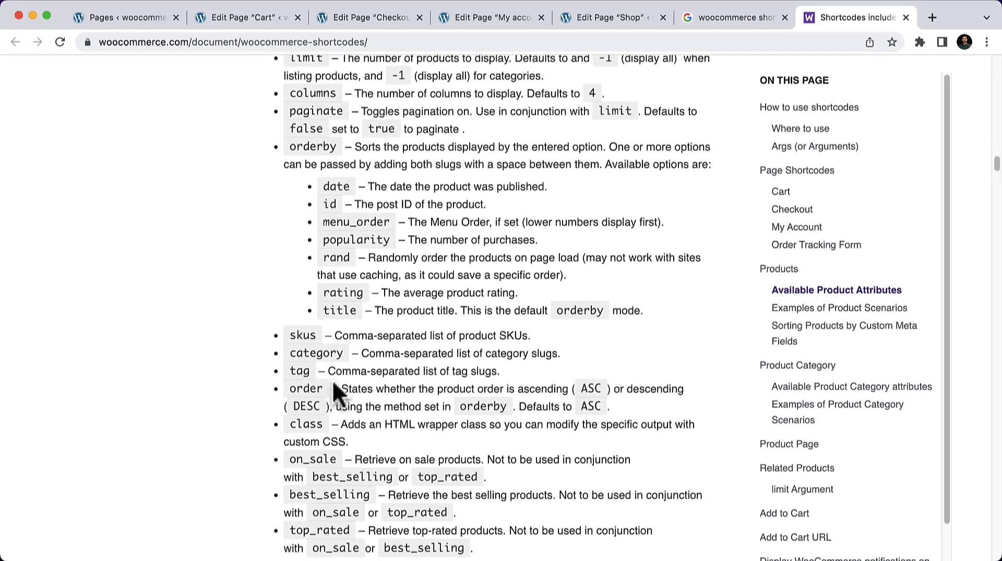
{"action": "scroll", "coordinate": [333, 450], "scroll_direction": "down", "scroll_amount": 2}
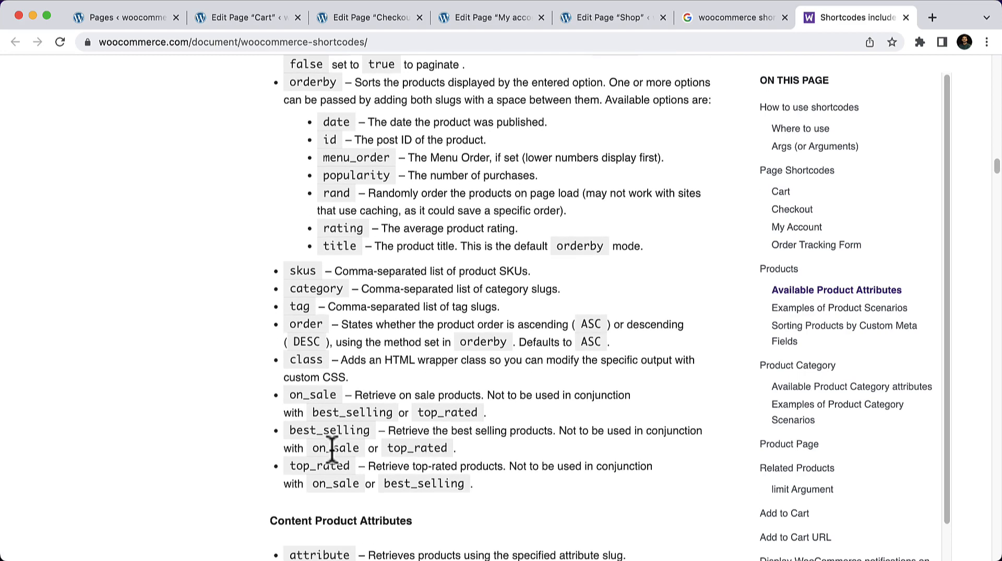
{"action": "scroll", "coordinate": [333, 450], "scroll_direction": "down", "scroll_amount": 5}
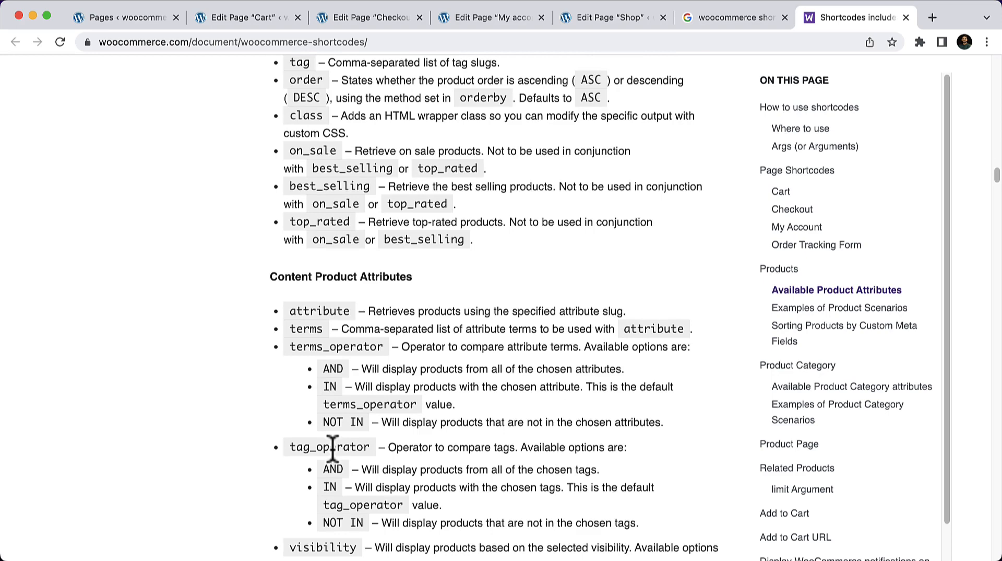
{"action": "scroll", "coordinate": [332, 449], "scroll_direction": "down", "scroll_amount": 3}
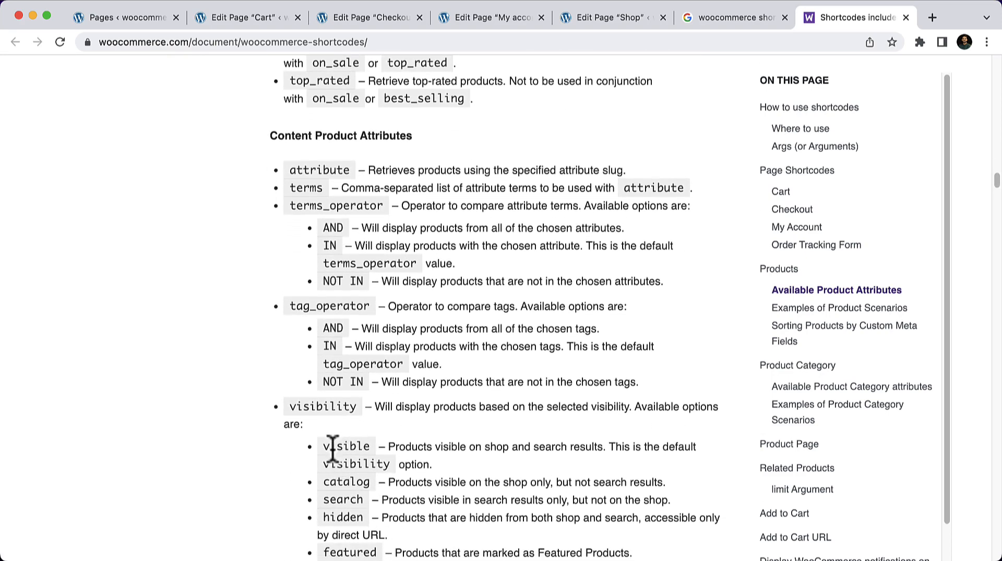
{"action": "scroll", "coordinate": [332, 450], "scroll_direction": "down", "scroll_amount": 14}
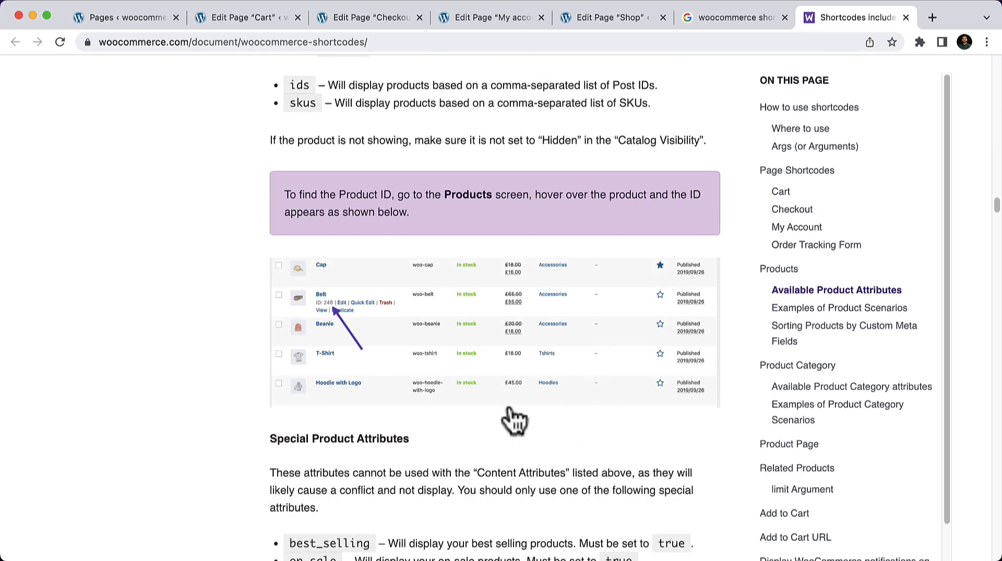
{"action": "scroll", "coordinate": [522, 415], "scroll_direction": "down", "scroll_amount": 6}
{"action": "scroll", "coordinate": [522, 383], "scroll_direction": "down", "scroll_amount": 4}
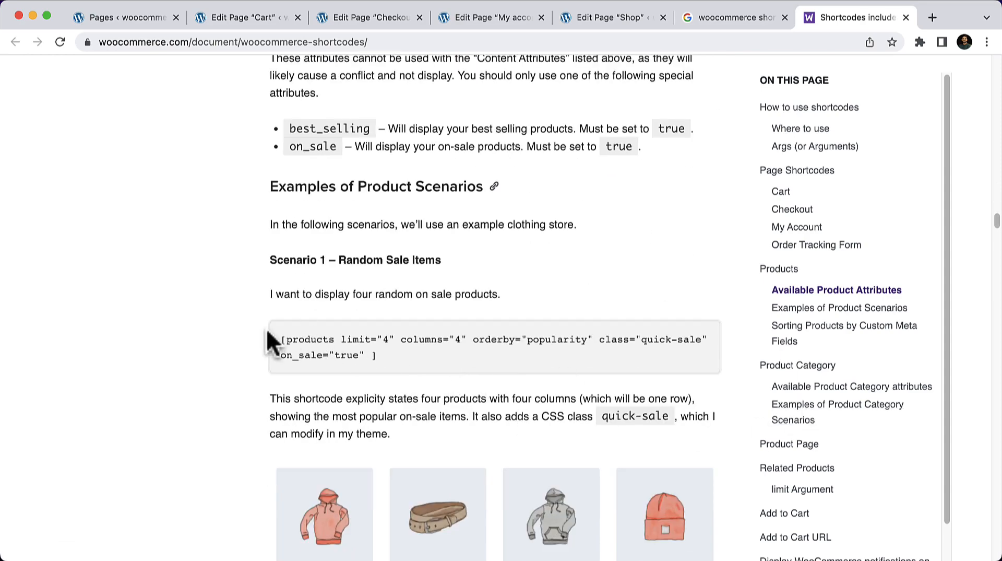
Examine Scenario 1's attributes: limit="4", columns="4", orderby="popularity", class="quick-sale", on_sale="true"
{"action": "left_click_drag", "start_coordinate": [278, 334], "coordinate": [446, 377]}
{"action": "left_click", "coordinate": [427, 373]}
{"action": "scroll", "coordinate": [417, 376], "scroll_direction": "down", "scroll_amount": 1}
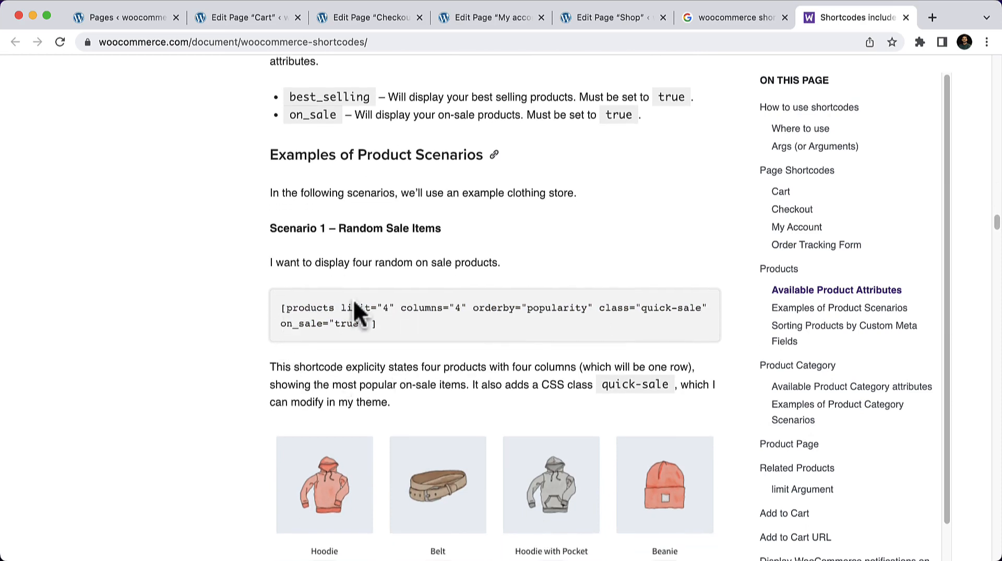
{"action": "left_click_drag", "start_coordinate": [335, 311], "coordinate": [371, 306]}
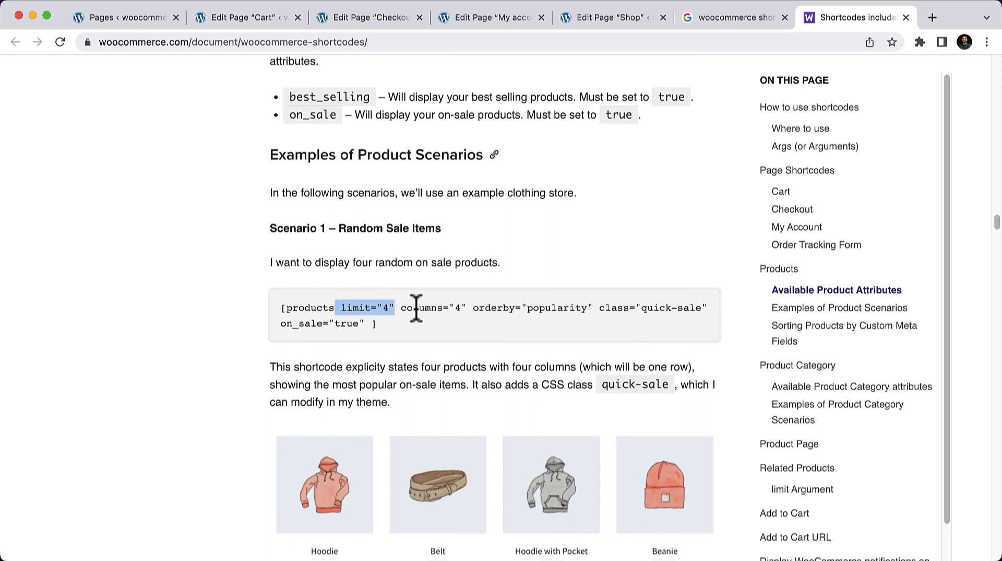
{"action": "left_click_drag", "start_coordinate": [402, 308], "coordinate": [594, 308]}
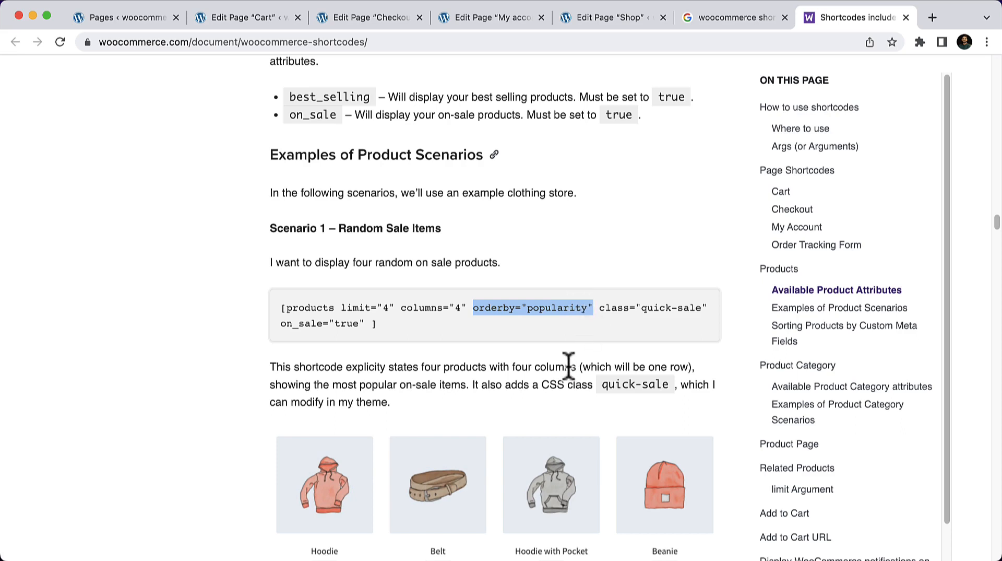
{"action": "left_click", "coordinate": [620, 318]}
{"action": "left_click_drag", "start_coordinate": [606, 308], "coordinate": [709, 307]}
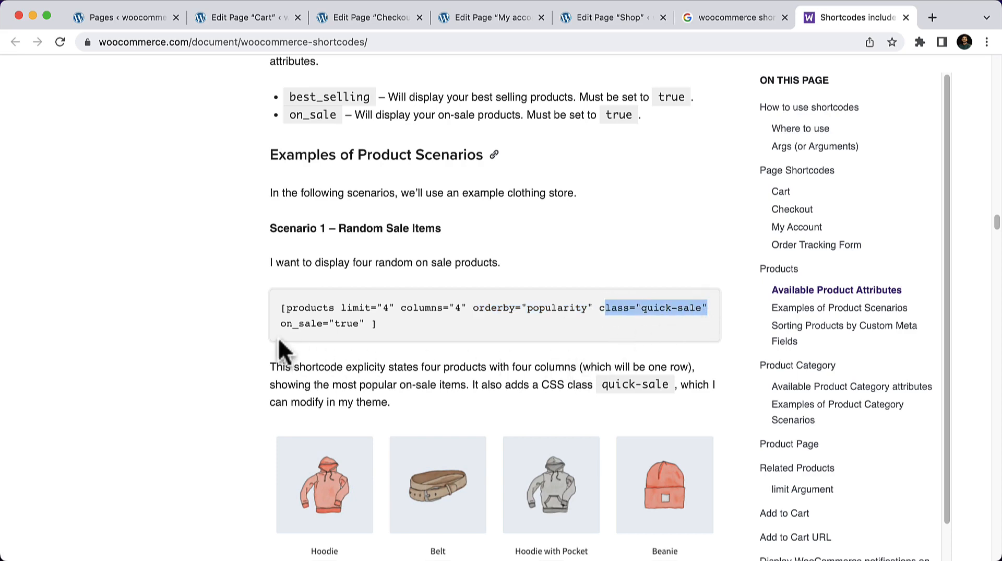
{"action": "left_click_drag", "start_coordinate": [280, 326], "coordinate": [381, 336]}
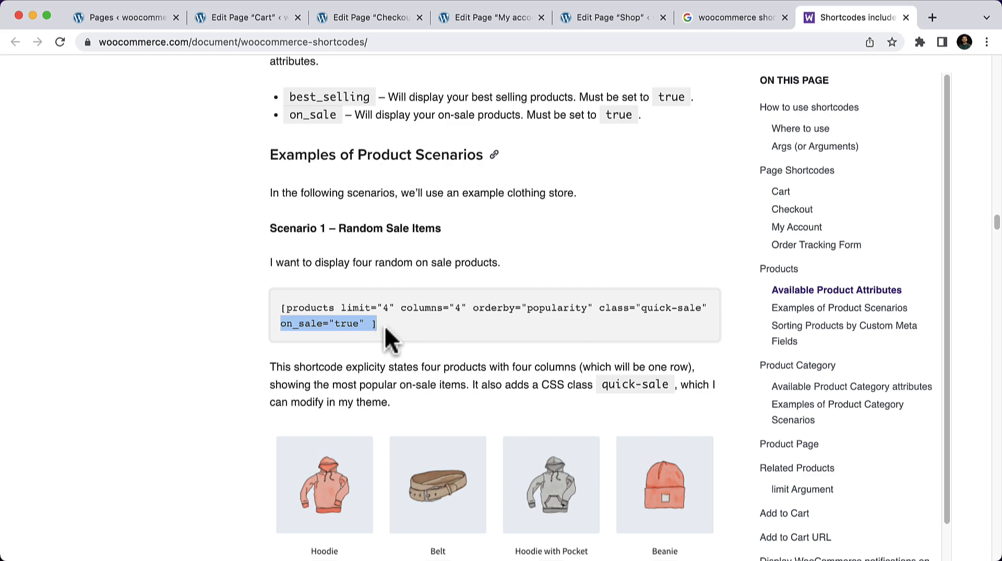
{"action": "left_click", "coordinate": [405, 318]}
Highlight orderby in the shortcode, then scroll back up toward Content Product Attributes
{"action": "scroll", "coordinate": [405, 319], "scroll_direction": "up", "scroll_amount": 1}
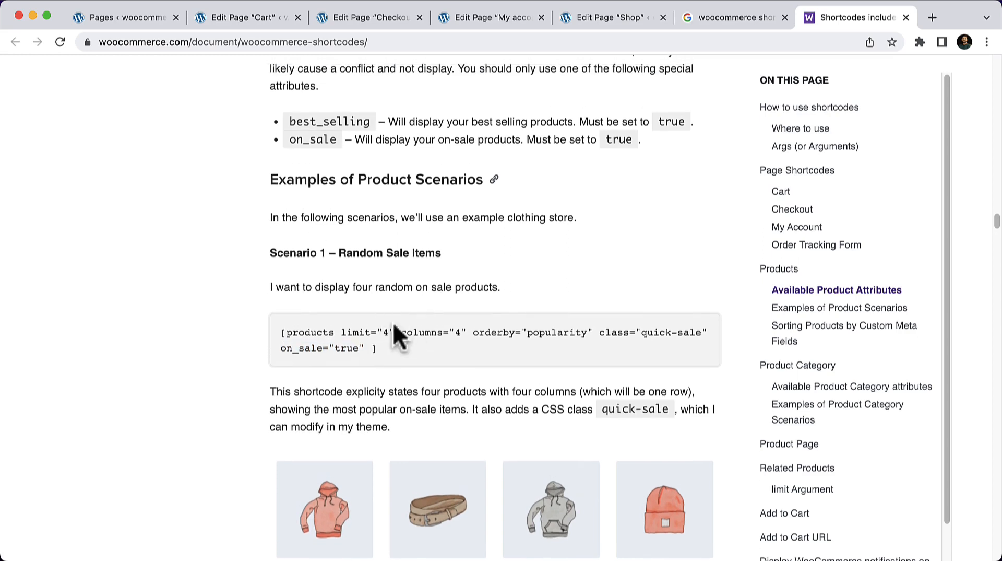
{"action": "double_click", "coordinate": [498, 332]}
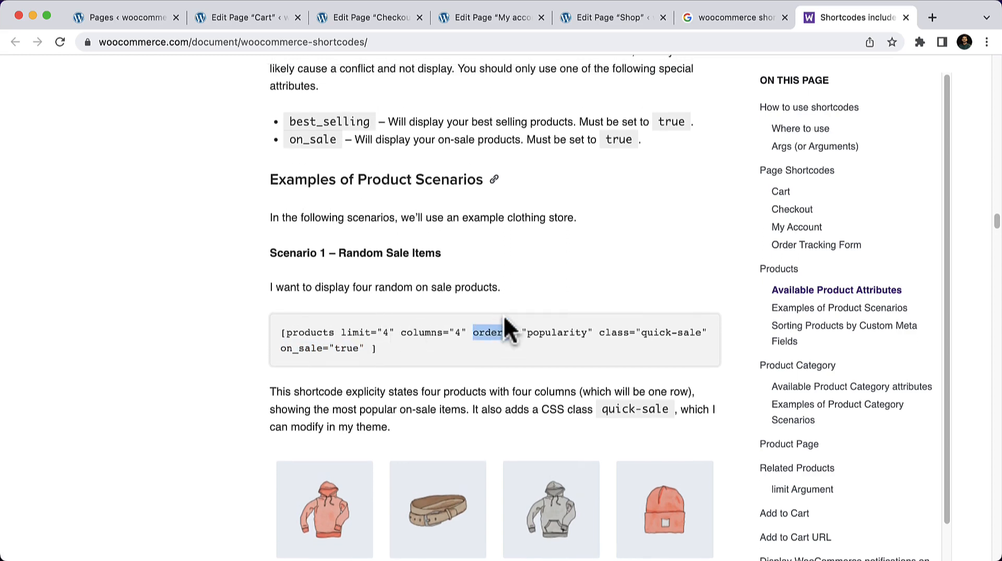
{"action": "scroll", "coordinate": [503, 316], "scroll_direction": "up", "scroll_amount": 1}
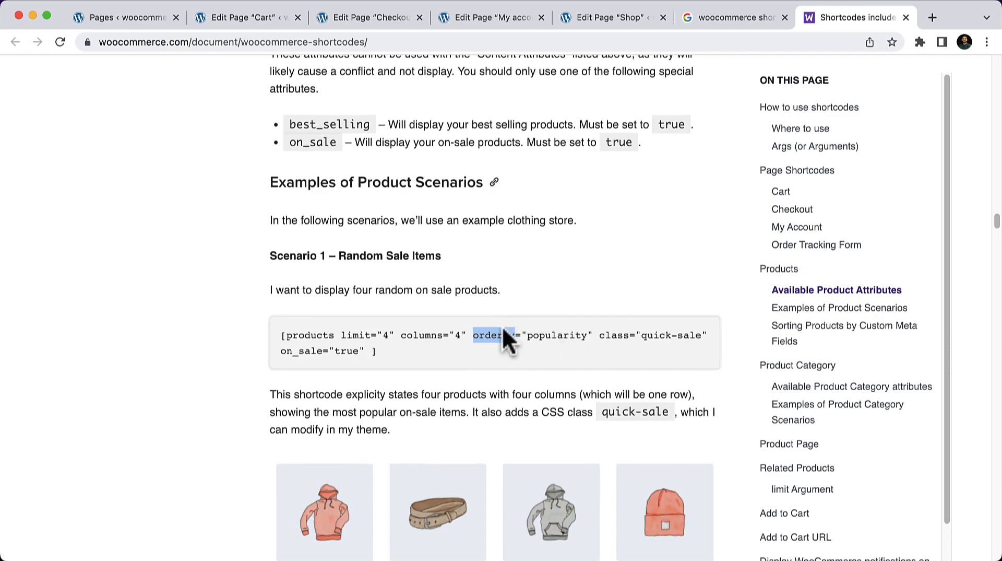
{"action": "scroll", "coordinate": [416, 337], "scroll_direction": "up", "scroll_amount": 20}
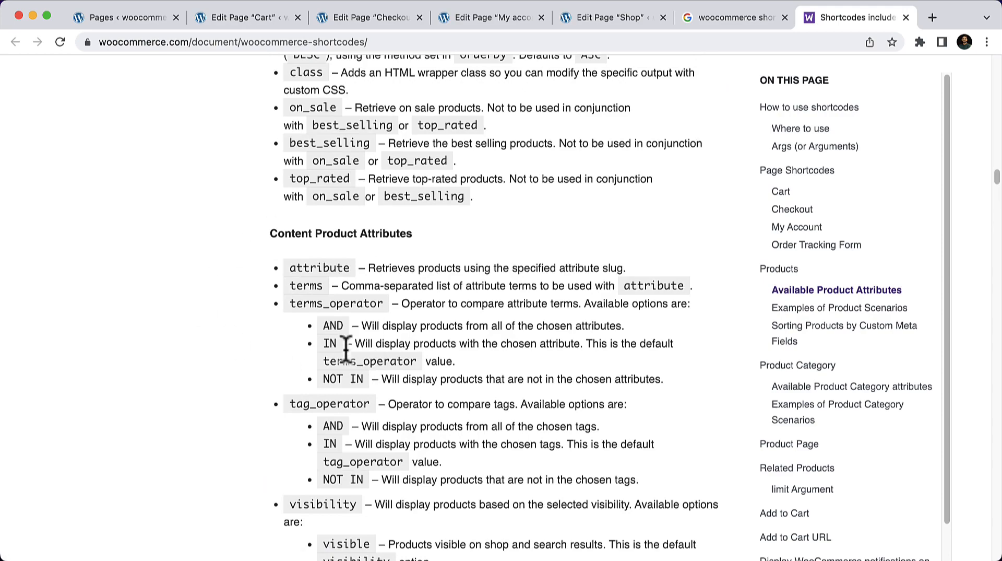
{"action": "scroll", "coordinate": [349, 346], "scroll_direction": "up", "scroll_amount": 6}
Look up limit, columns, orderby and the popularity sort option in the attributes list
{"action": "scroll", "coordinate": [347, 345], "scroll_direction": "up", "scroll_amount": 7}
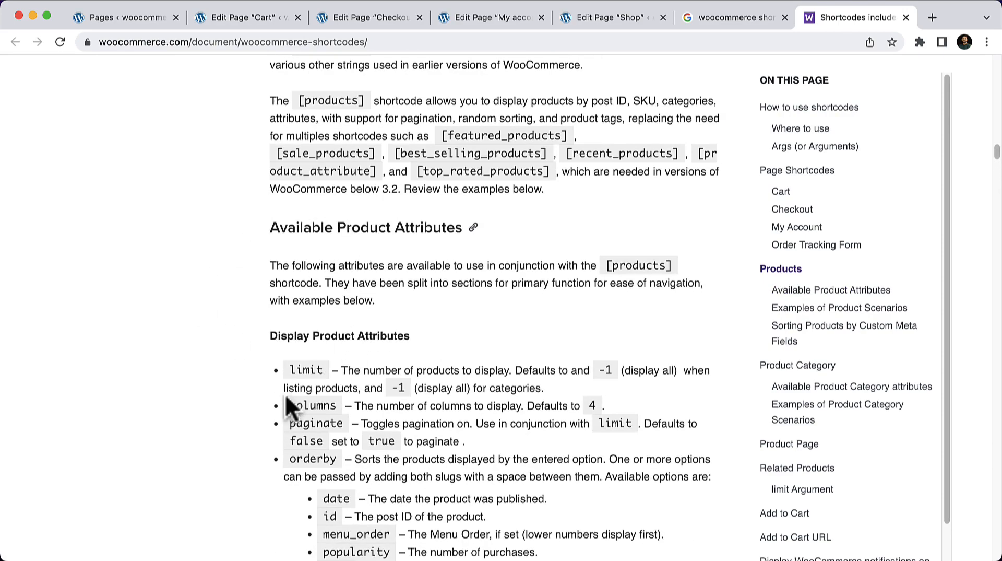
{"action": "double_click", "coordinate": [301, 371]}
{"action": "double_click", "coordinate": [308, 405]}
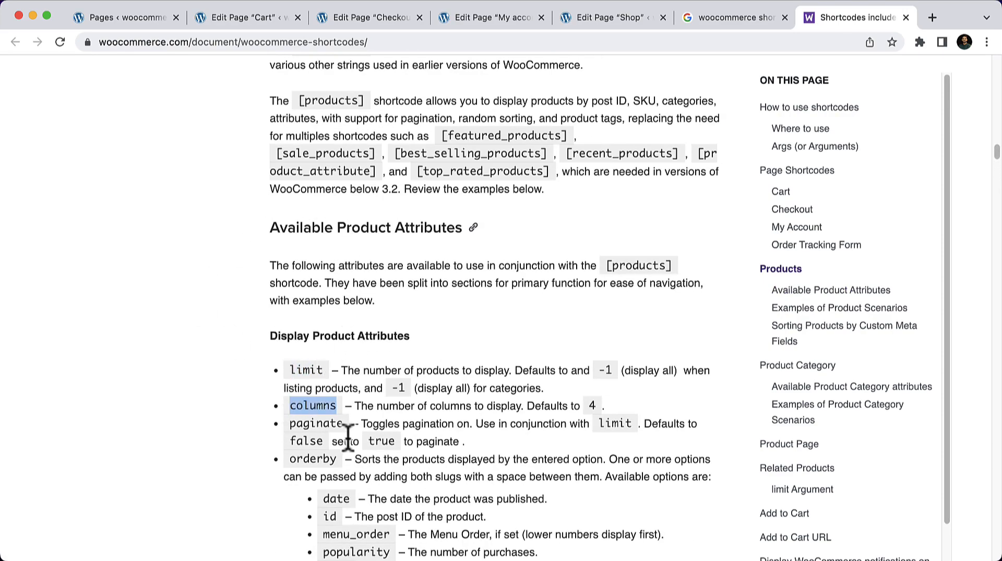
{"action": "scroll", "coordinate": [328, 428], "scroll_direction": "down", "scroll_amount": 2}
{"action": "double_click", "coordinate": [315, 351]}
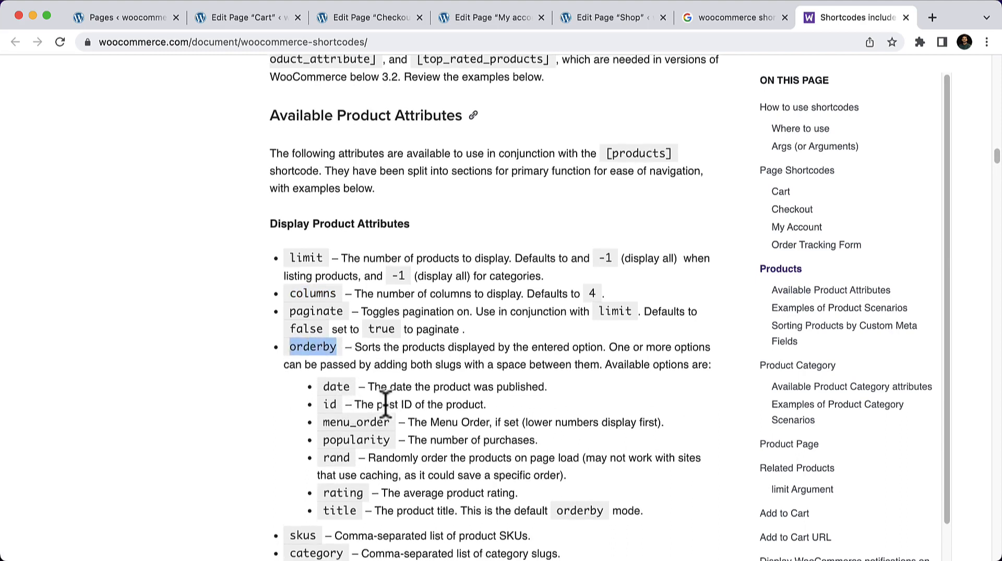
{"action": "scroll", "coordinate": [402, 412], "scroll_direction": "down", "scroll_amount": 1}
{"action": "scroll", "coordinate": [399, 410], "scroll_direction": "down", "scroll_amount": 1}
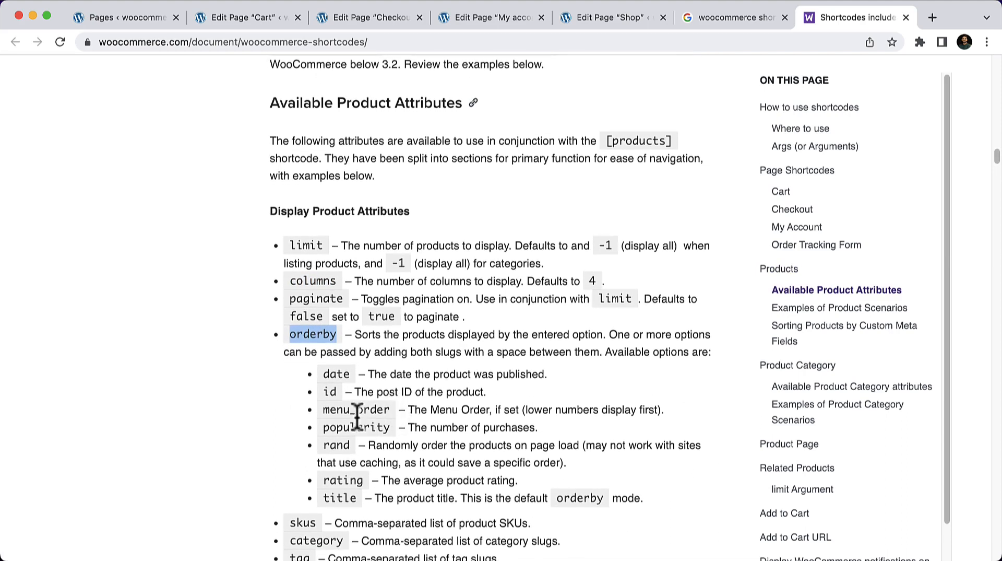
{"action": "double_click", "coordinate": [349, 427]}
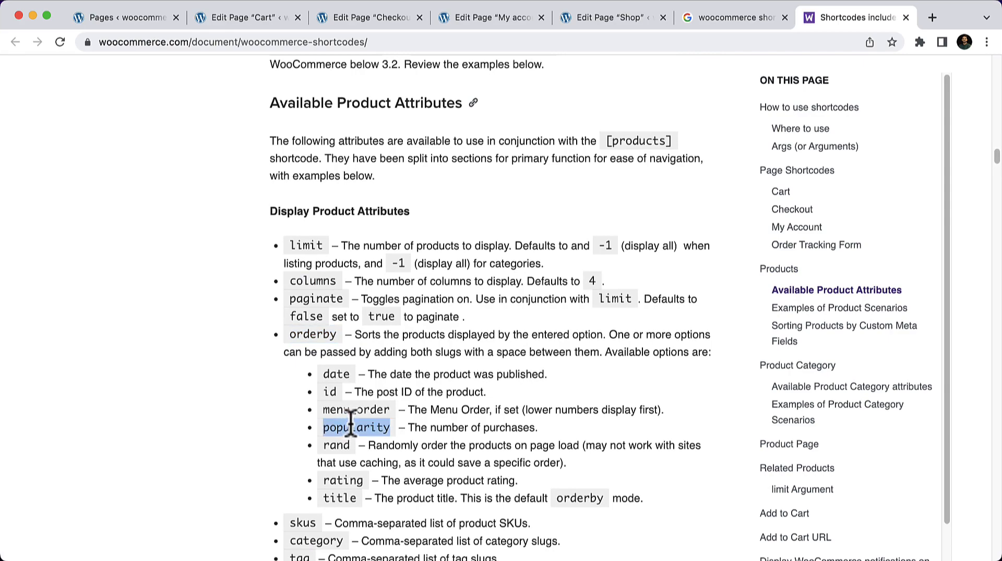
Match columns and orderby in the Scenario 1 shortcode against the attribute definitions
{"action": "scroll", "coordinate": [352, 426], "scroll_direction": "down", "scroll_amount": 10}
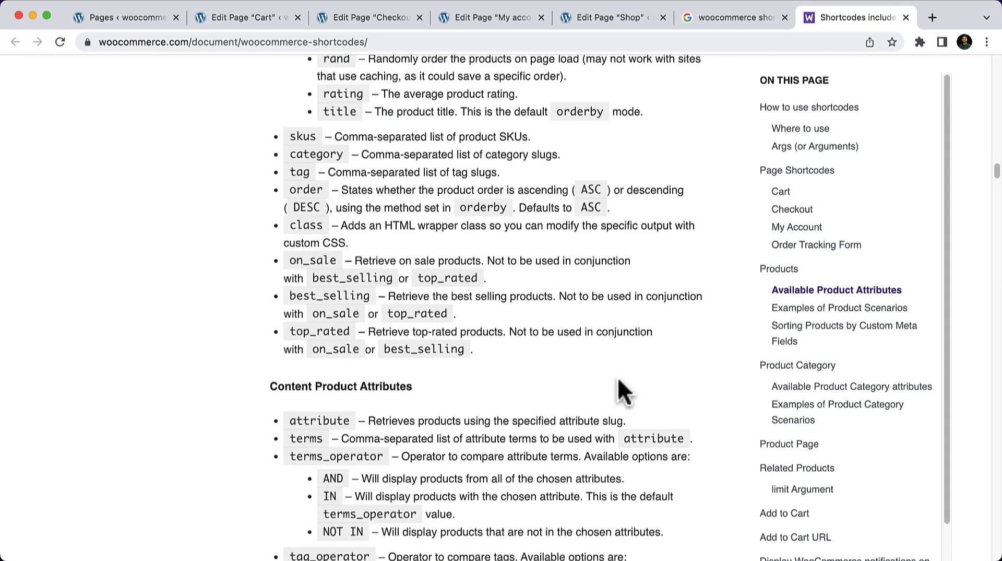
{"action": "scroll", "coordinate": [618, 380], "scroll_direction": "down", "scroll_amount": 20}
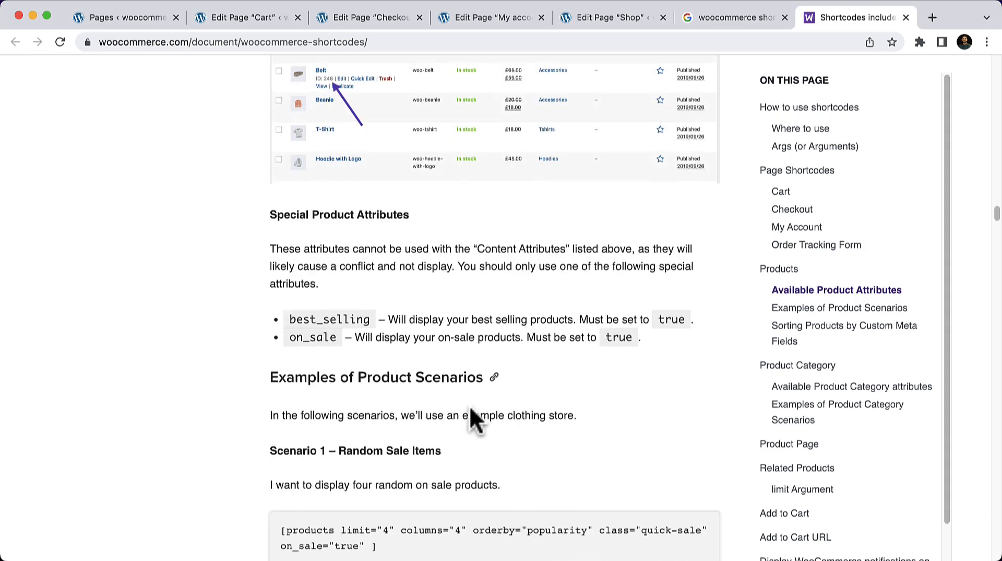
{"action": "scroll", "coordinate": [471, 410], "scroll_direction": "down", "scroll_amount": 4}
{"action": "double_click", "coordinate": [409, 376]}
{"action": "double_click", "coordinate": [489, 376]}
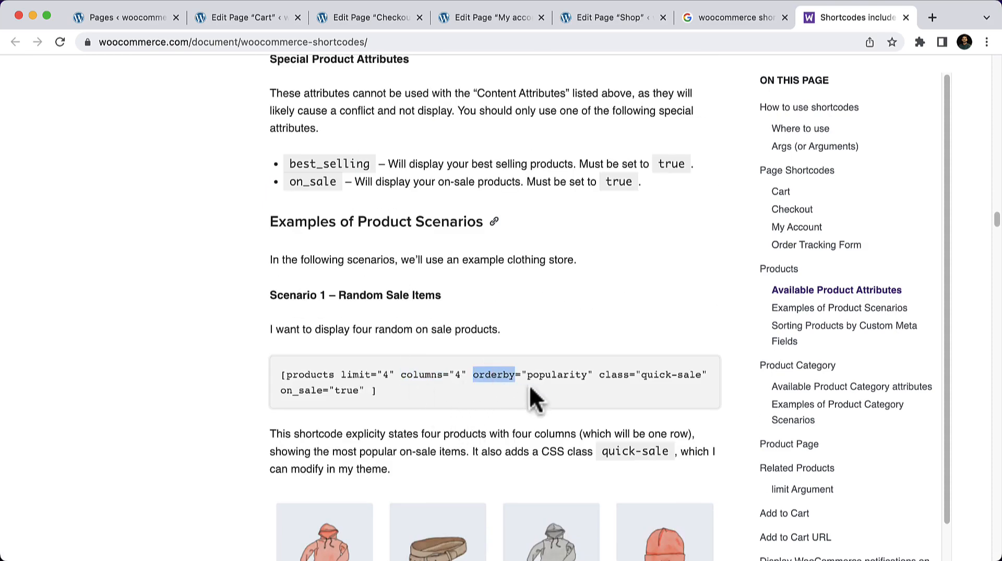
{"action": "left_click", "coordinate": [547, 377]}
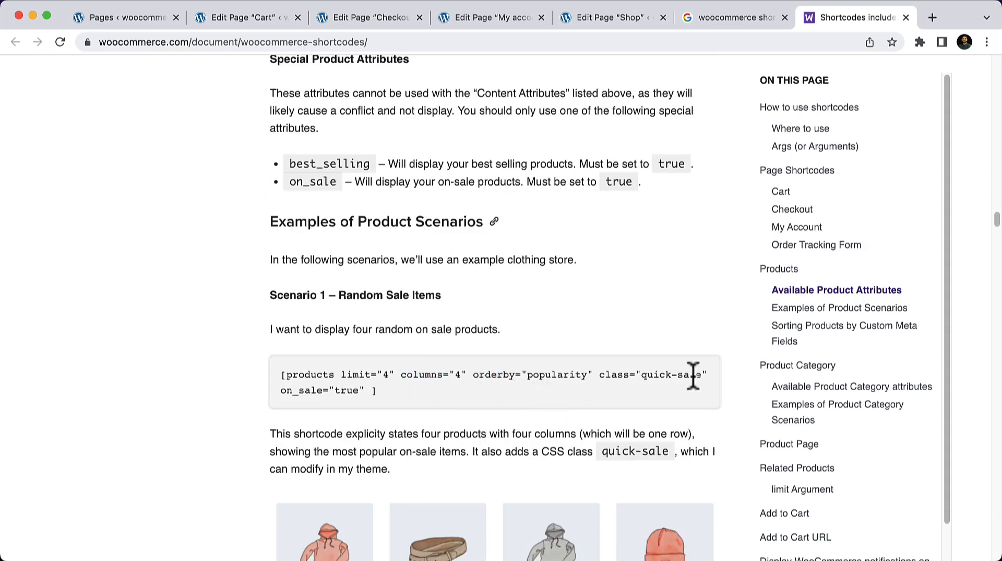
Select the documentation page's address and read through the remaining product scenario examples
{"action": "scroll", "coordinate": [561, 398], "scroll_direction": "down", "scroll_amount": 1}
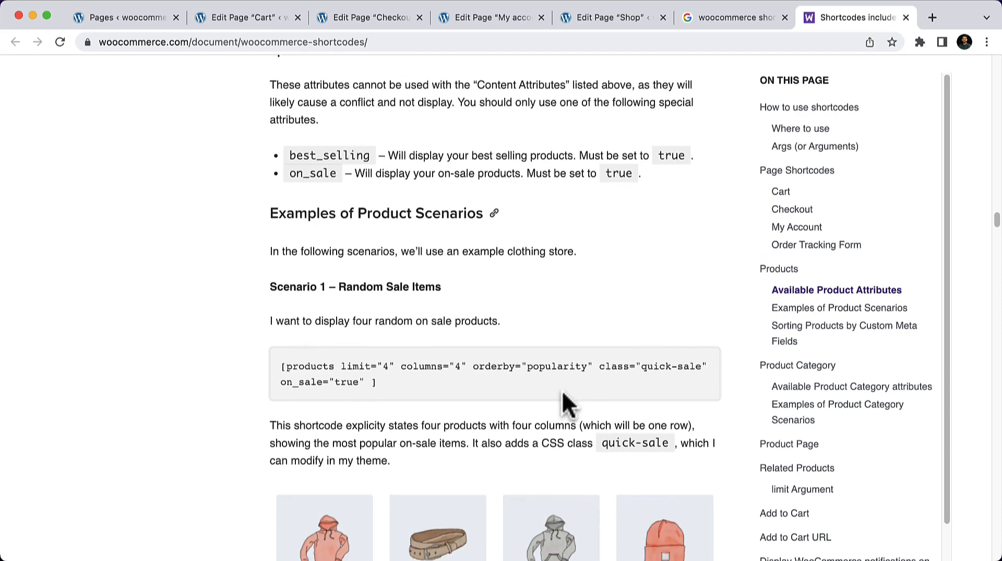
{"action": "scroll", "coordinate": [563, 393], "scroll_direction": "down", "scroll_amount": 5}
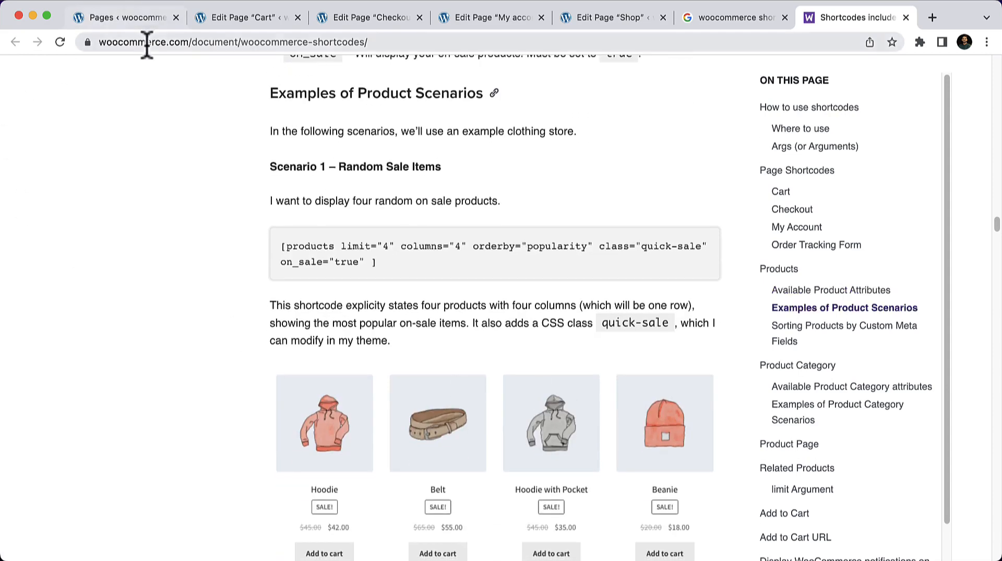
{"action": "left_click_drag", "start_coordinate": [123, 41], "coordinate": [377, 43]}
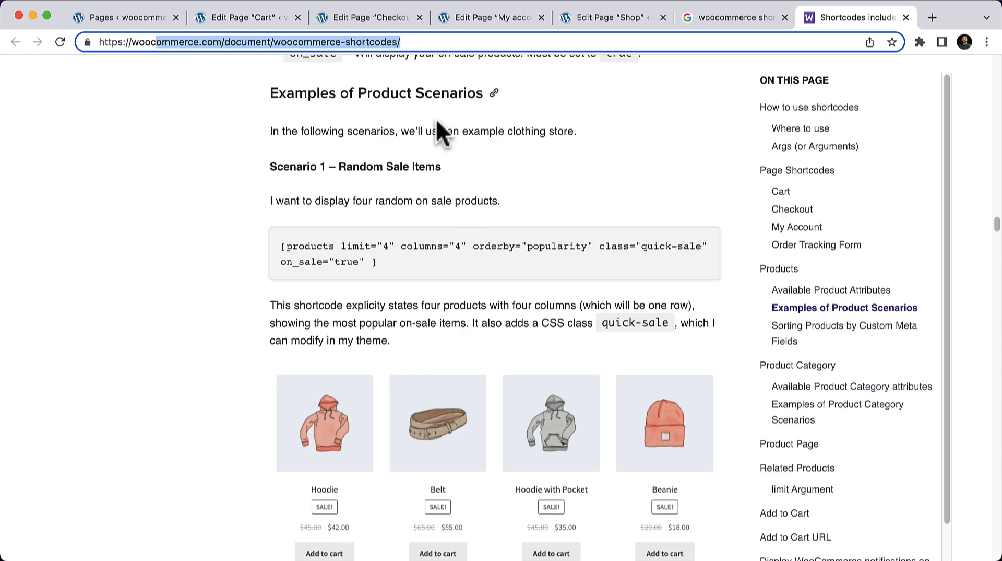
{"action": "scroll", "coordinate": [525, 313], "scroll_direction": "down", "scroll_amount": 7}
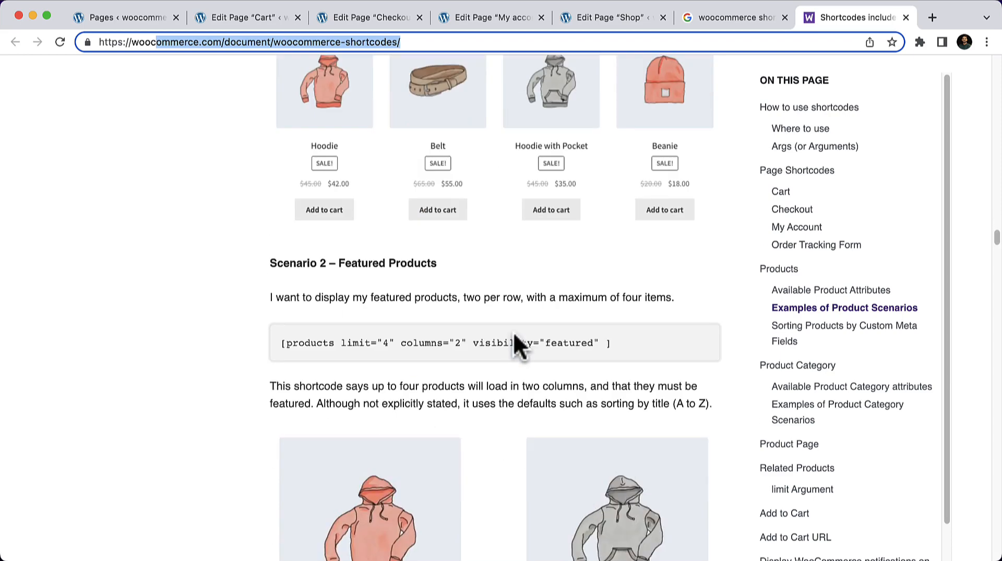
{"action": "left_click_drag", "start_coordinate": [279, 342], "coordinate": [575, 343]}
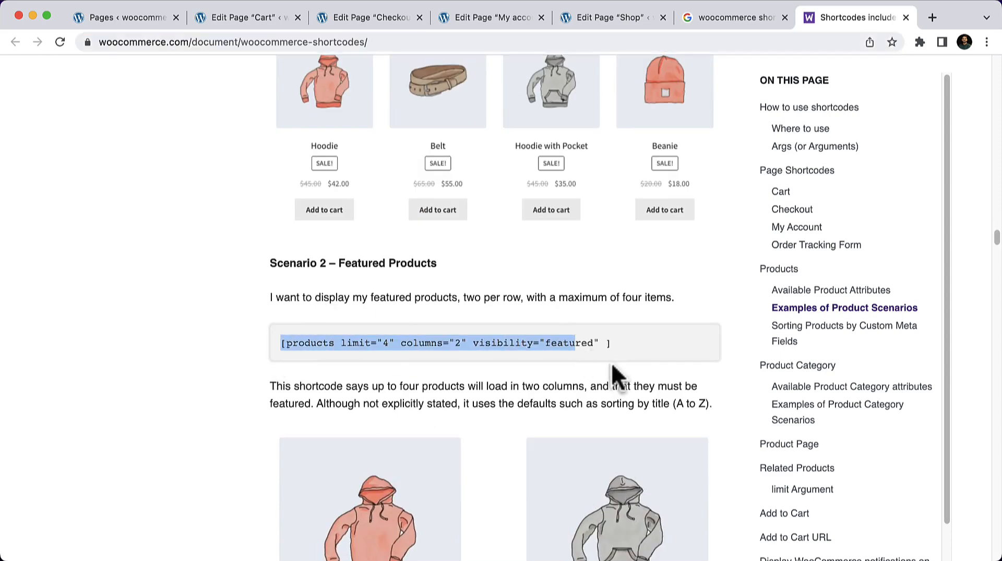
{"action": "scroll", "coordinate": [613, 368], "scroll_direction": "down", "scroll_amount": 2}
{"action": "scroll", "coordinate": [613, 368], "scroll_direction": "down", "scroll_amount": 13}
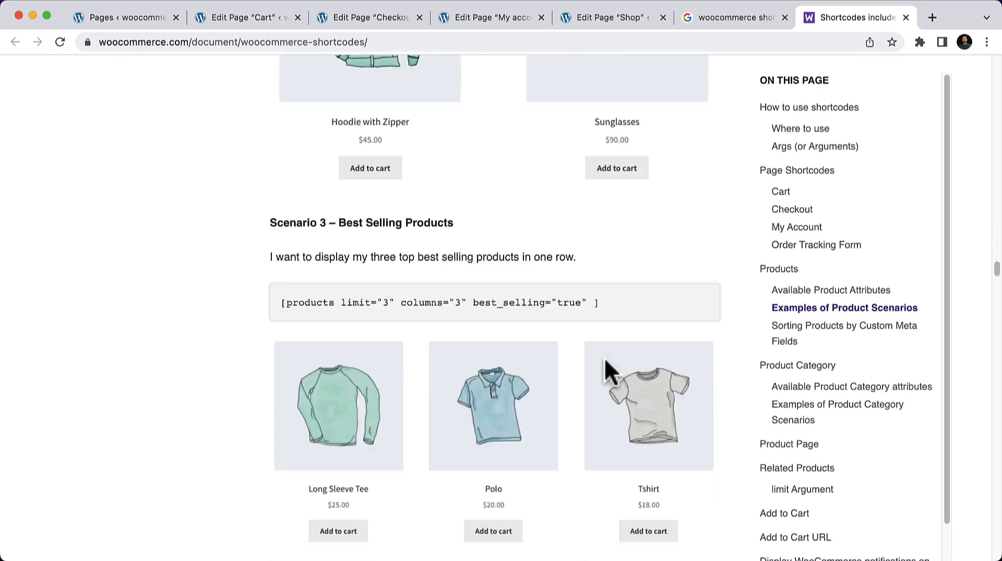
{"action": "left_click_drag", "start_coordinate": [255, 222], "coordinate": [491, 225]}
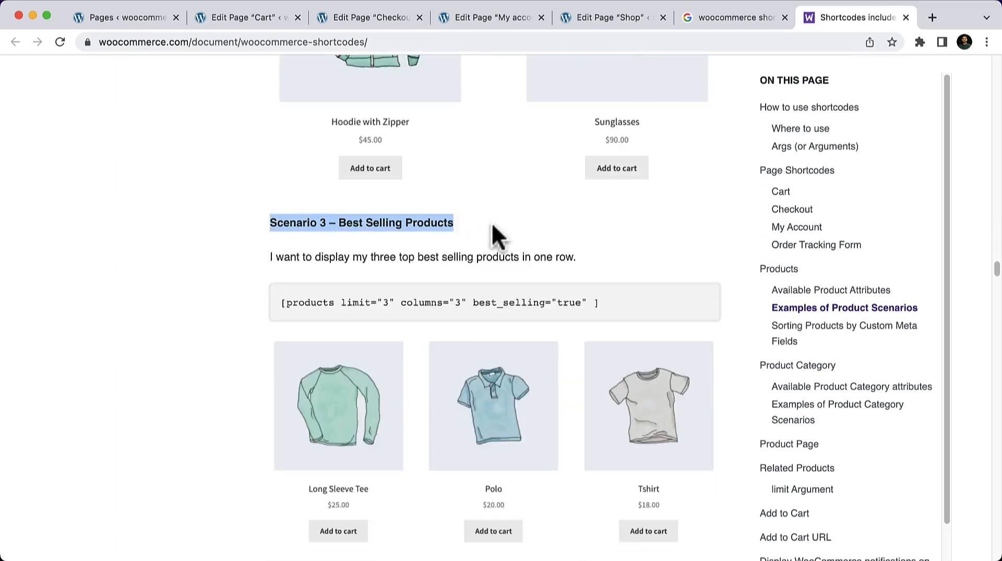
{"action": "scroll", "coordinate": [507, 265], "scroll_direction": "down", "scroll_amount": 2}
{"action": "scroll", "coordinate": [593, 294], "scroll_direction": "down", "scroll_amount": 7}
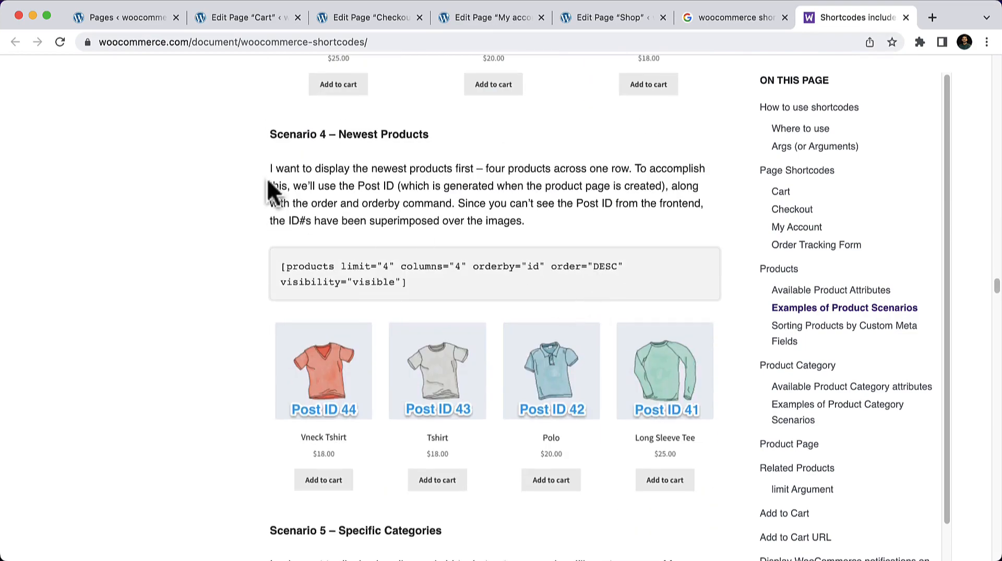
{"action": "scroll", "coordinate": [492, 224], "scroll_direction": "down", "scroll_amount": 7}
{"action": "scroll", "coordinate": [352, 254], "scroll_direction": "down", "scroll_amount": 14}
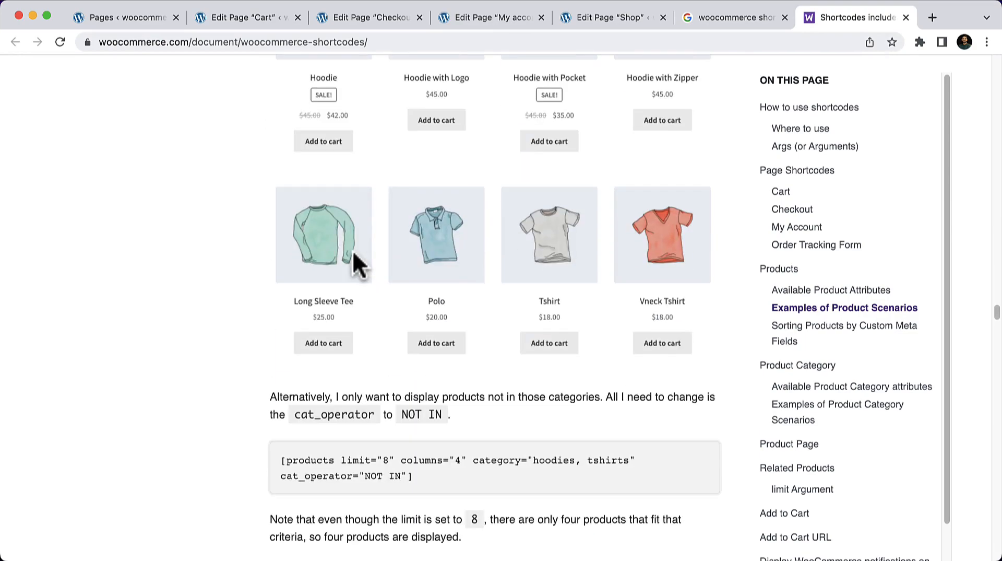
{"action": "scroll", "coordinate": [353, 253], "scroll_direction": "down", "scroll_amount": 16}
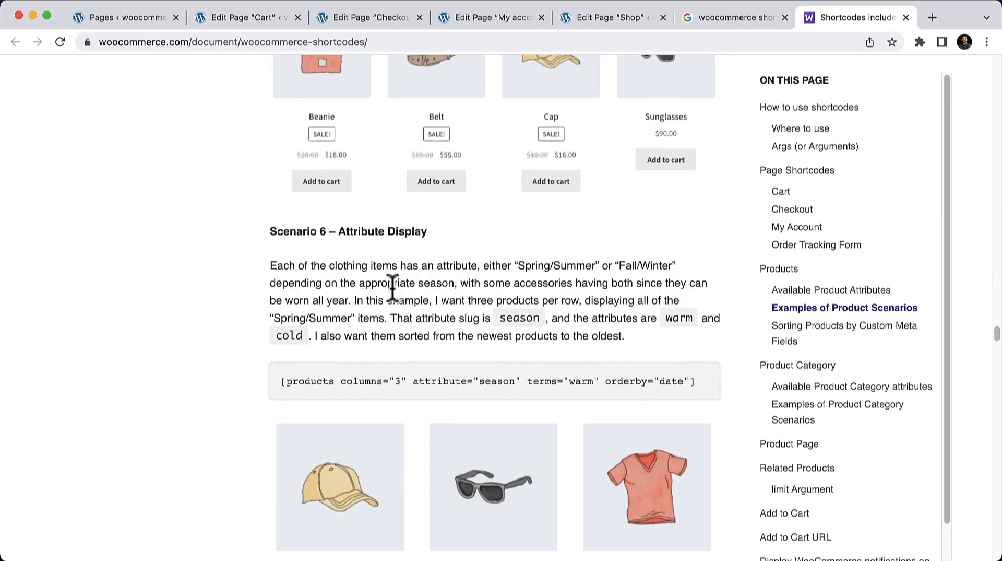
{"action": "scroll", "coordinate": [439, 360], "scroll_direction": "down", "scroll_amount": 20}
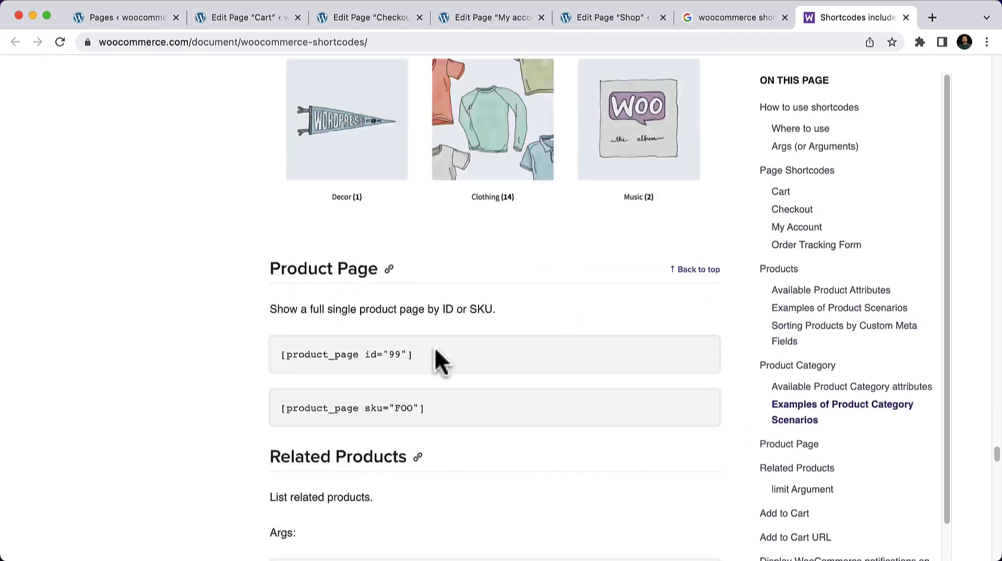
{"action": "scroll", "coordinate": [609, 385], "scroll_direction": "down", "scroll_amount": 12}
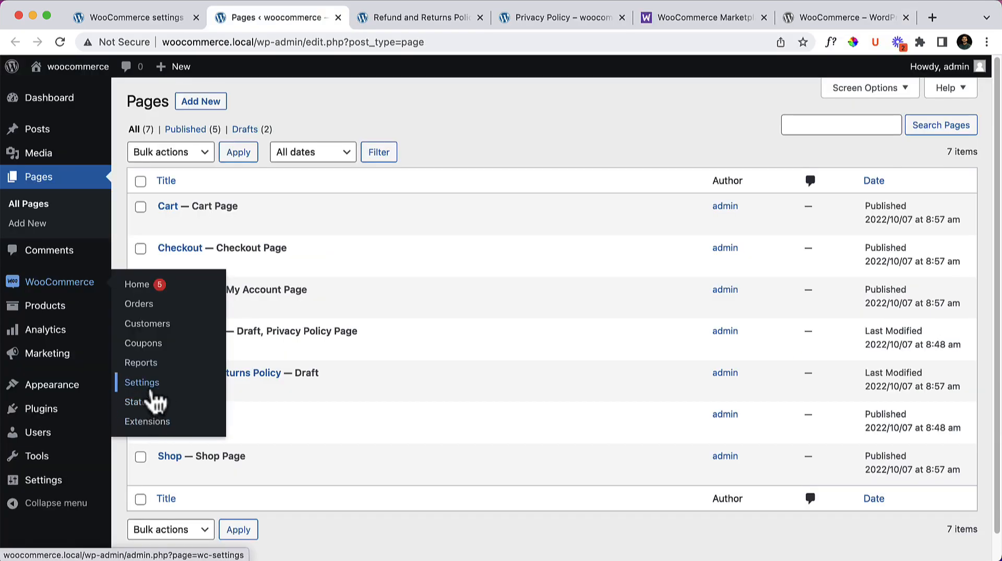
In WooCommerce Settings > Products, try the redirect-to-cart and AJAX add-to-cart options, leaving them unchanged
{"action": "left_click", "coordinate": [150, 386]}
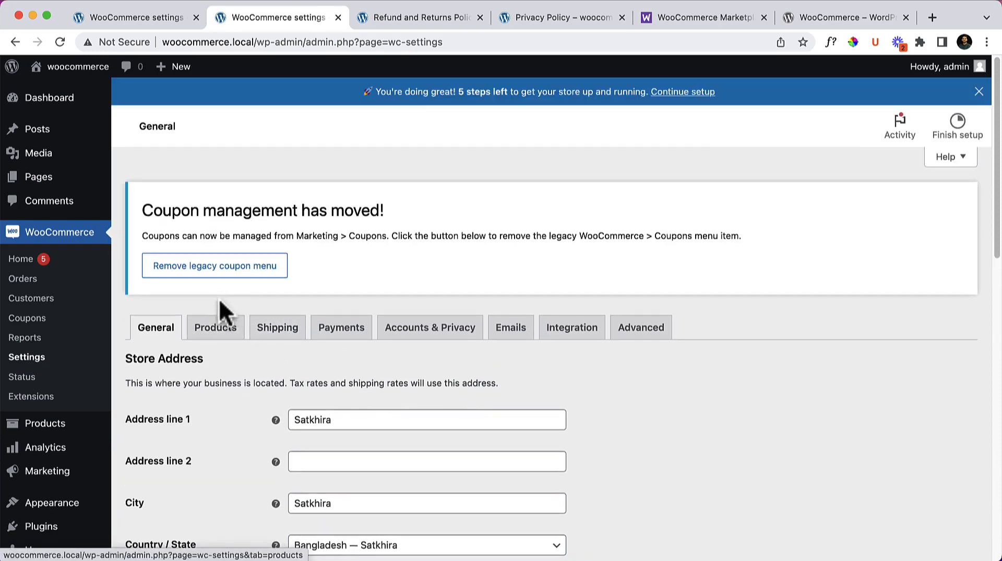
{"action": "left_click", "coordinate": [210, 331]}
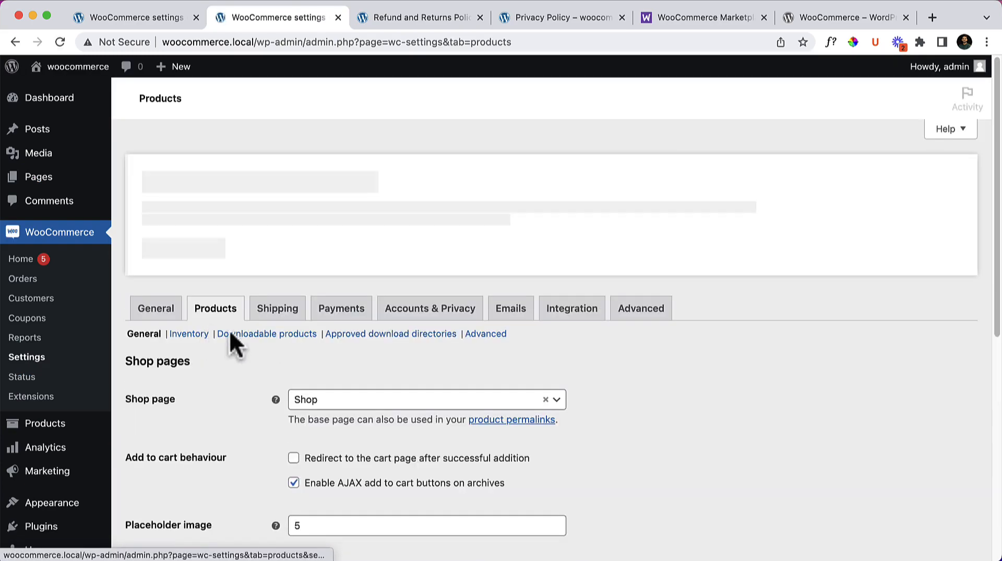
{"action": "scroll", "coordinate": [698, 396], "scroll_direction": "down", "scroll_amount": 3}
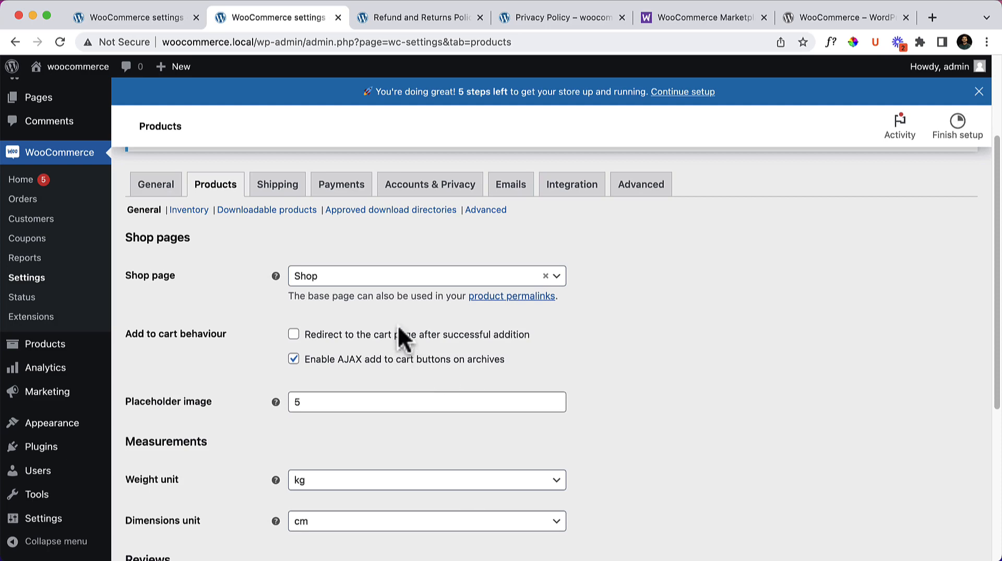
{"action": "left_click", "coordinate": [365, 339]}
{"action": "left_click", "coordinate": [366, 343]}
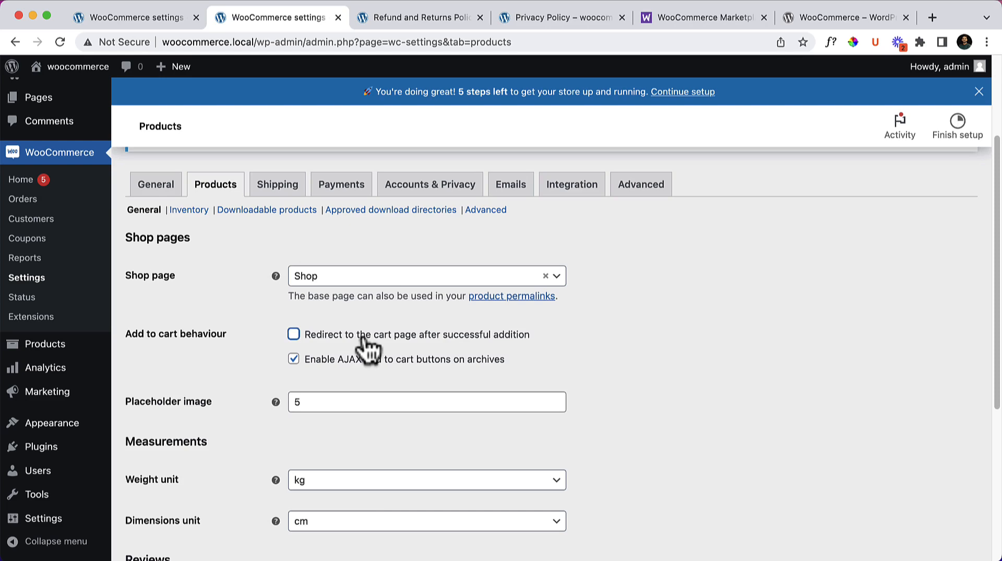
{"action": "left_click", "coordinate": [335, 365]}
{"action": "left_click", "coordinate": [338, 369]}
Check the Placeholder image help tip (image 5) and the kg weight and cm dimension units
{"action": "scroll", "coordinate": [292, 404], "scroll_direction": "down", "scroll_amount": 1}
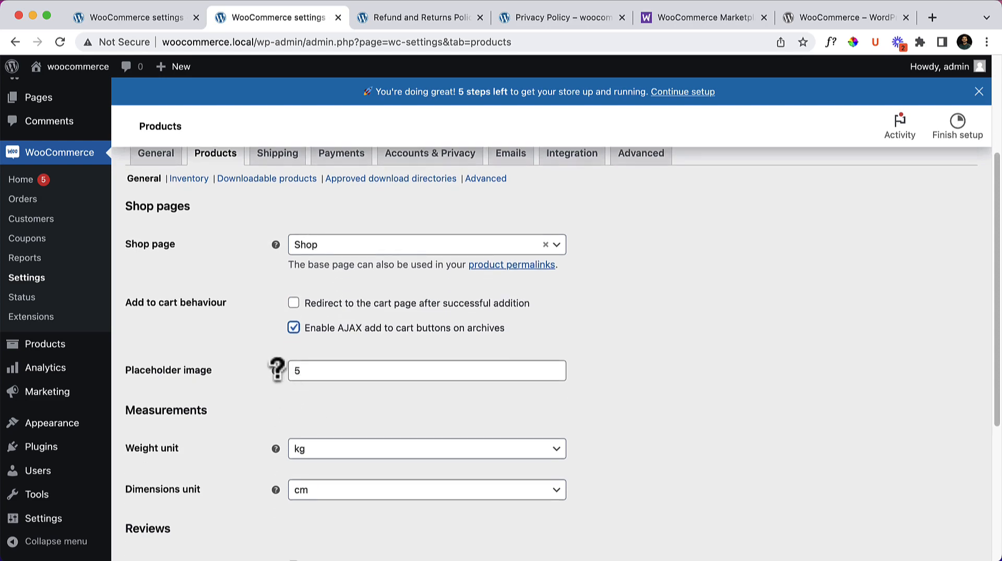
{"action": "mouse_move", "coordinate": [277, 369]}
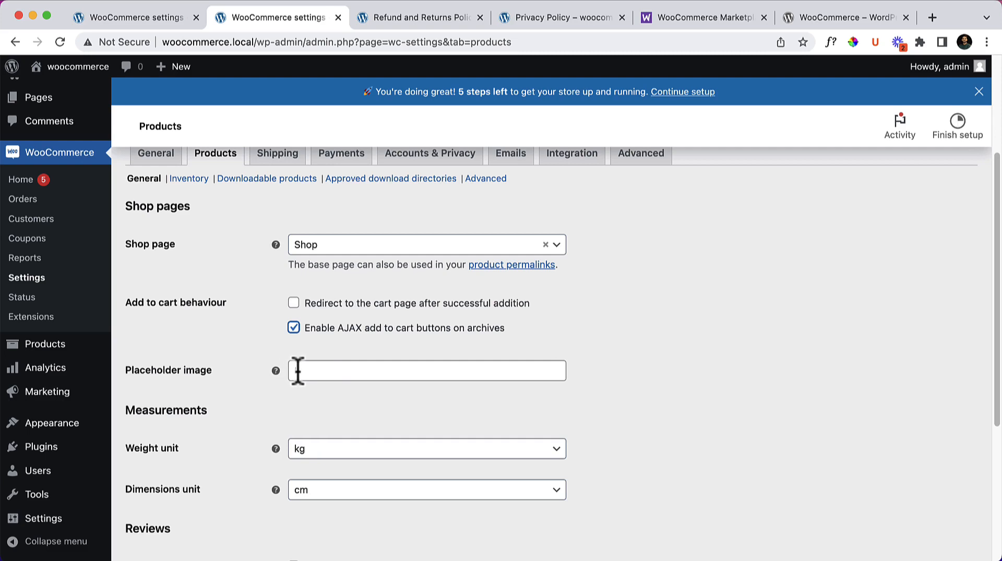
{"action": "scroll", "coordinate": [313, 372], "scroll_direction": "down", "scroll_amount": 2}
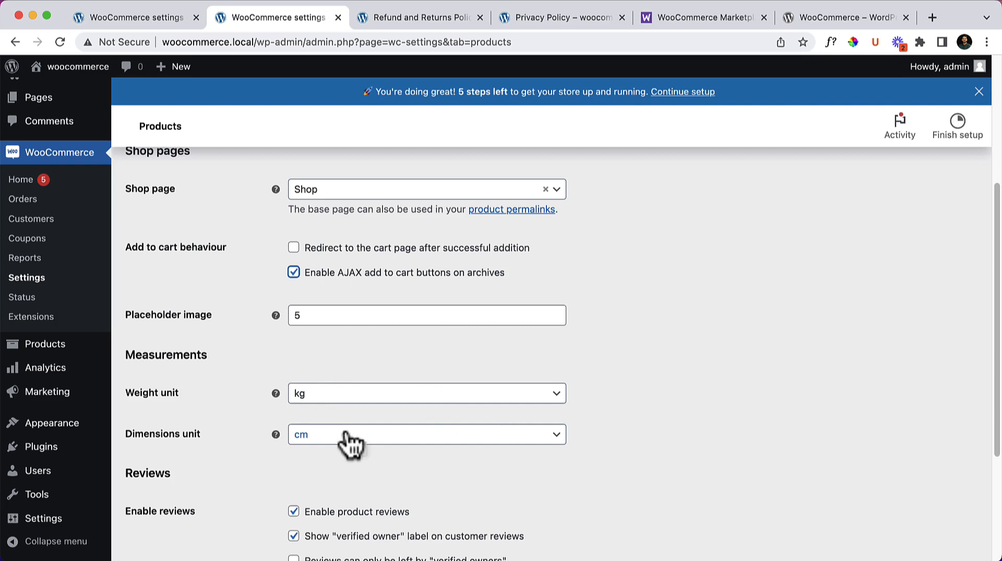
{"action": "left_click", "coordinate": [394, 397]}
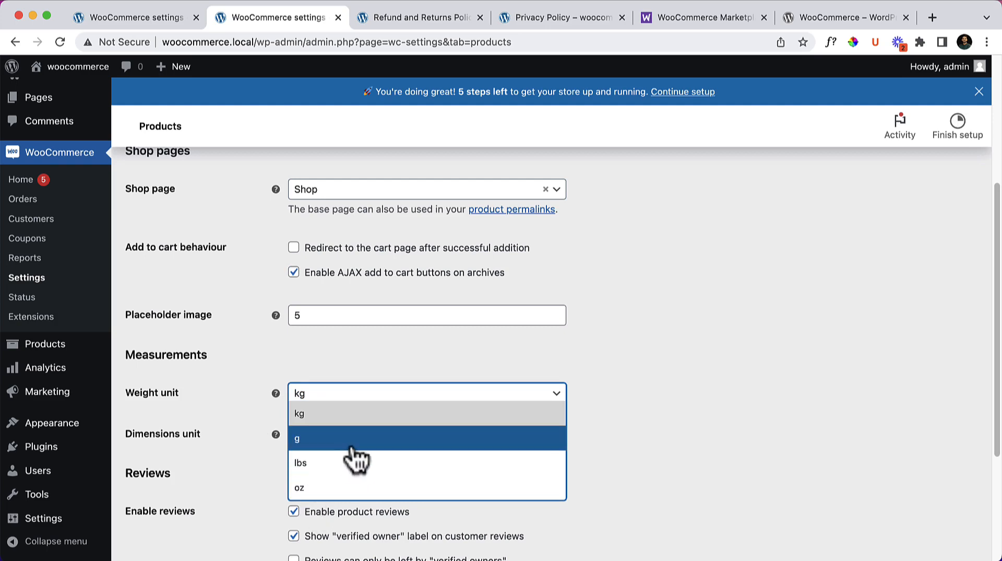
{"action": "left_click", "coordinate": [229, 467]}
{"action": "left_click", "coordinate": [327, 437]}
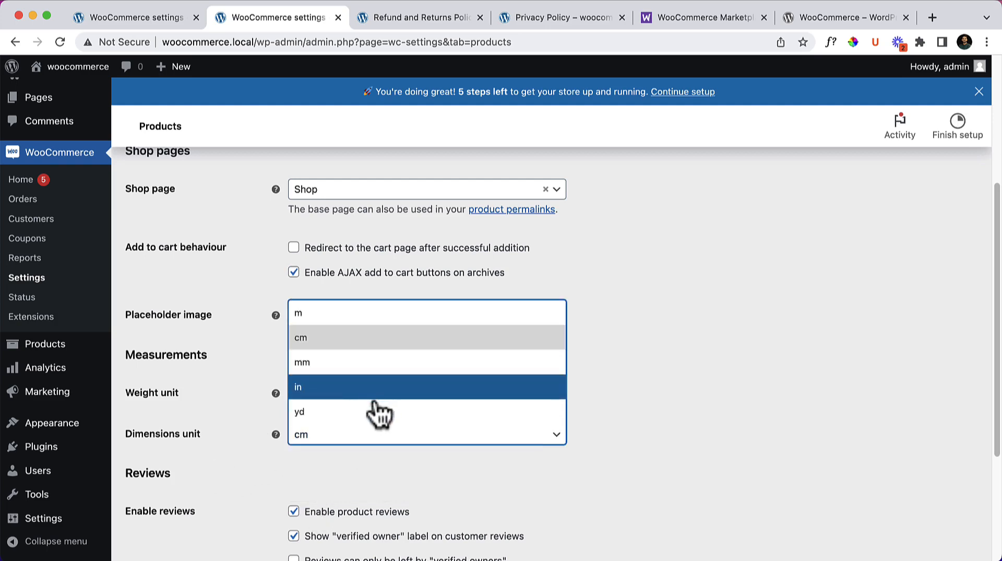
{"action": "left_click", "coordinate": [255, 465]}
{"action": "scroll", "coordinate": [328, 469], "scroll_direction": "down", "scroll_amount": 4}
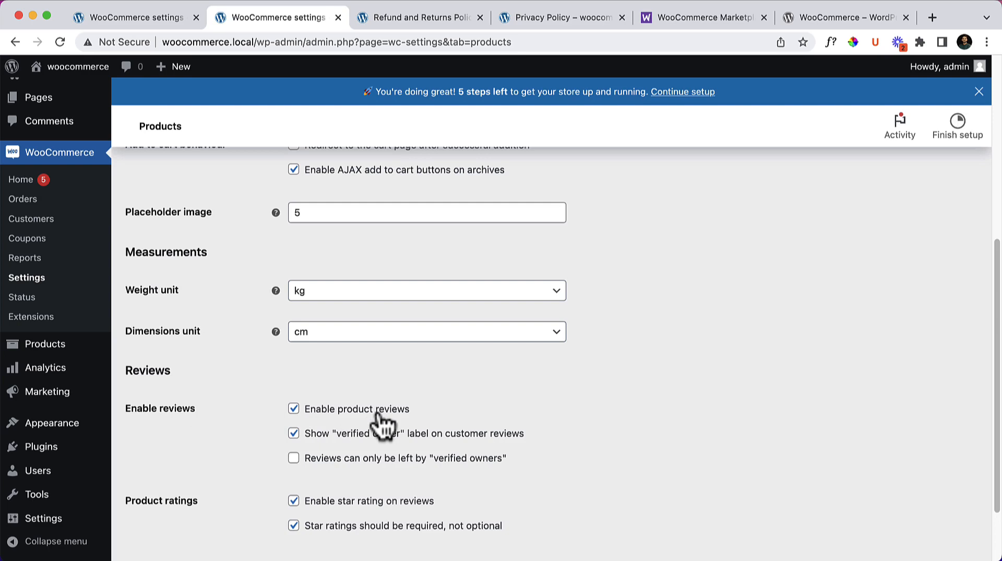
{"action": "scroll", "coordinate": [576, 406], "scroll_direction": "down", "scroll_amount": 3}
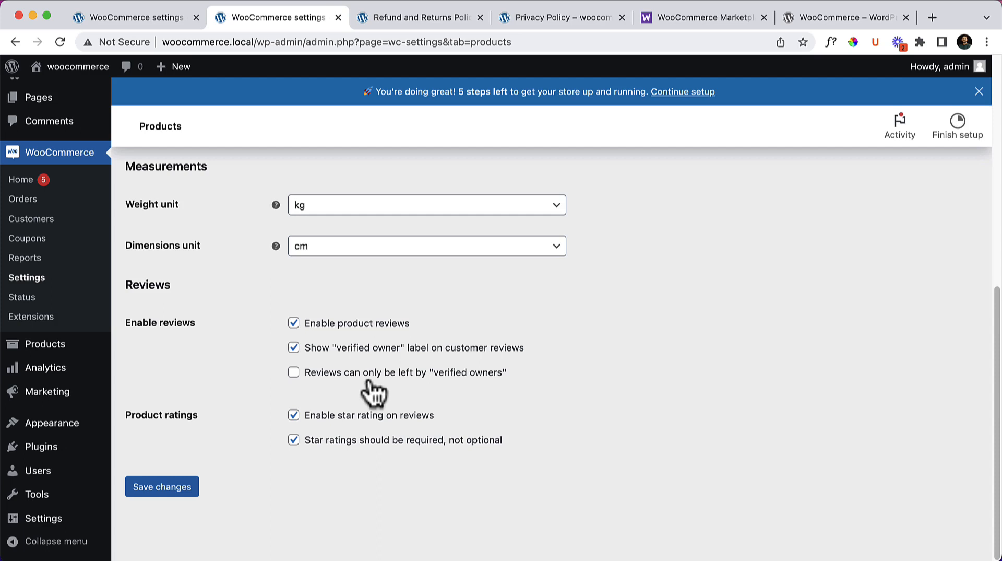
{"action": "left_click", "coordinate": [293, 375]}
{"action": "left_click", "coordinate": [346, 373]}
{"action": "scroll", "coordinate": [493, 447], "scroll_direction": "up", "scroll_amount": 5}
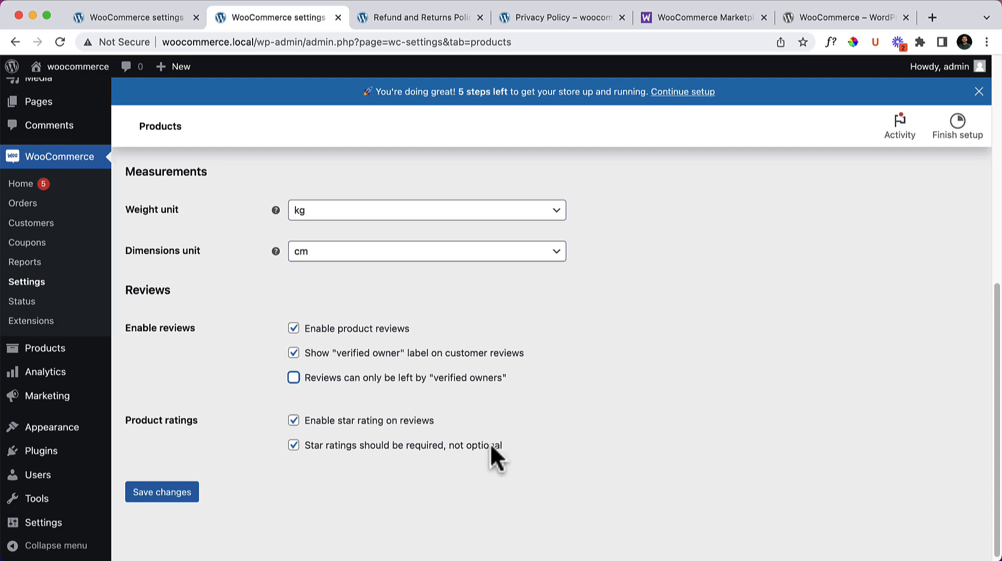
{"action": "scroll", "coordinate": [493, 455], "scroll_direction": "up", "scroll_amount": 10}
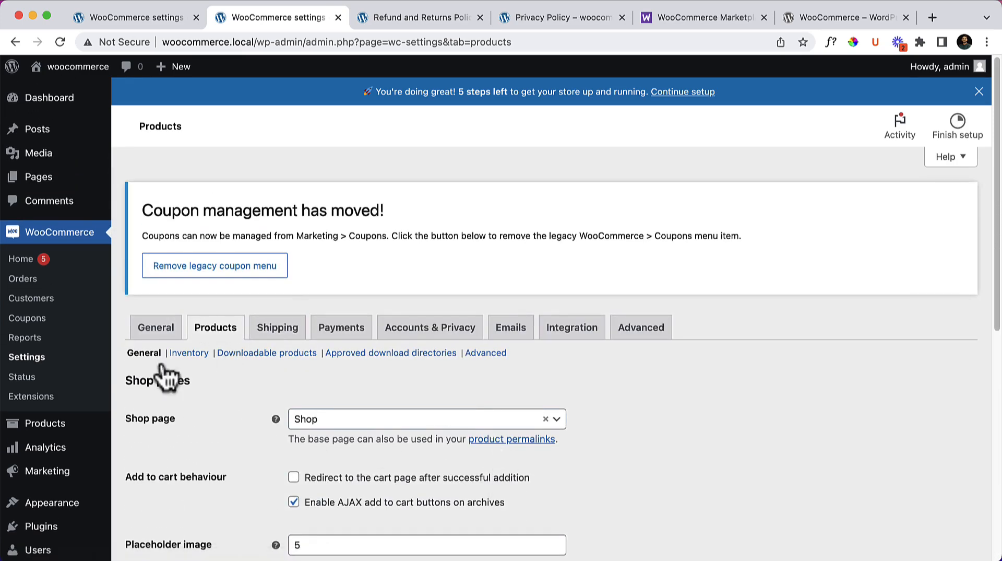
{"action": "left_click", "coordinate": [195, 360]}
{"action": "left_click", "coordinate": [537, 251]}
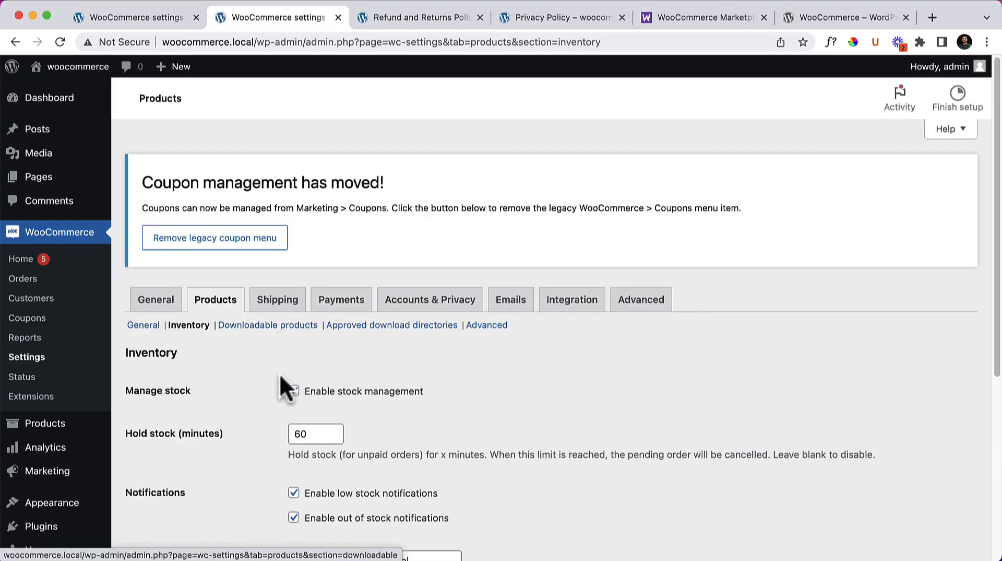
{"action": "scroll", "coordinate": [374, 379], "scroll_direction": "down", "scroll_amount": 2}
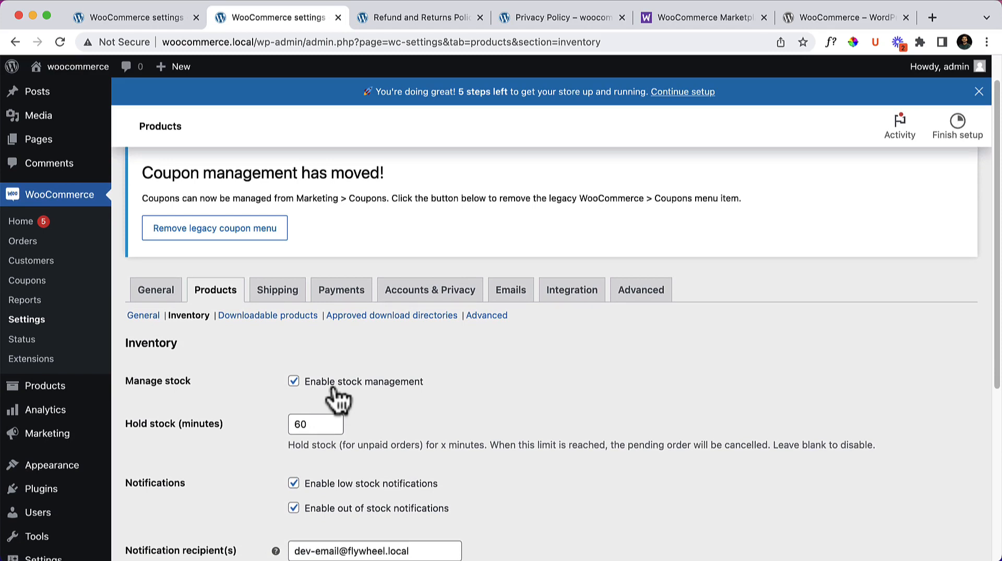
{"action": "scroll", "coordinate": [340, 399], "scroll_direction": "down", "scroll_amount": 2}
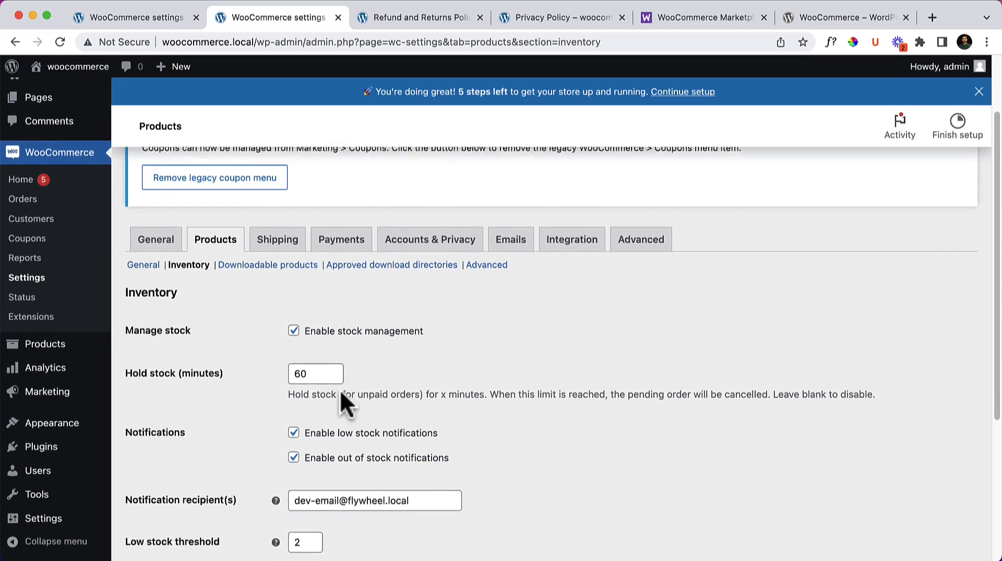
{"action": "left_click", "coordinate": [294, 333]}
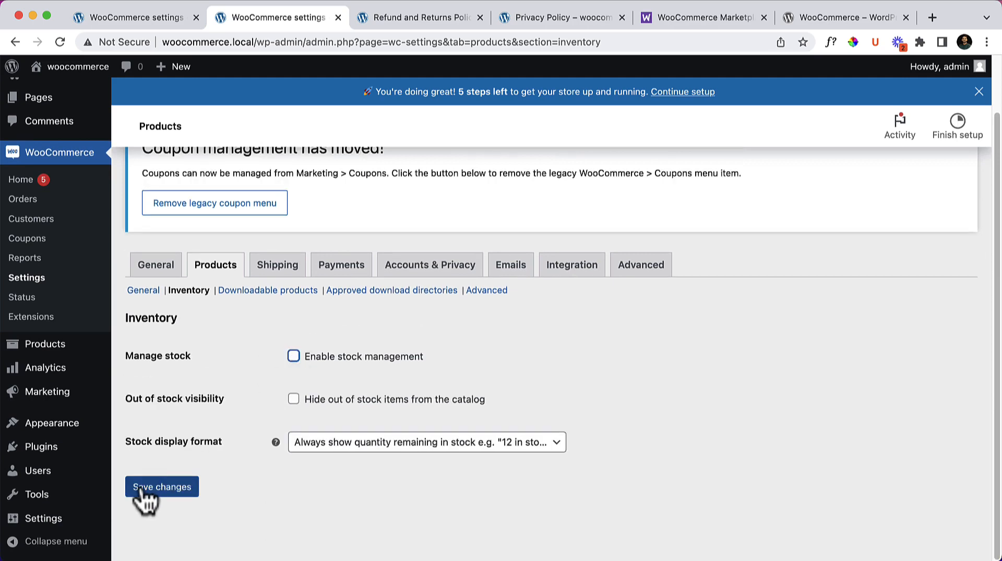
{"action": "left_click", "coordinate": [393, 360]}
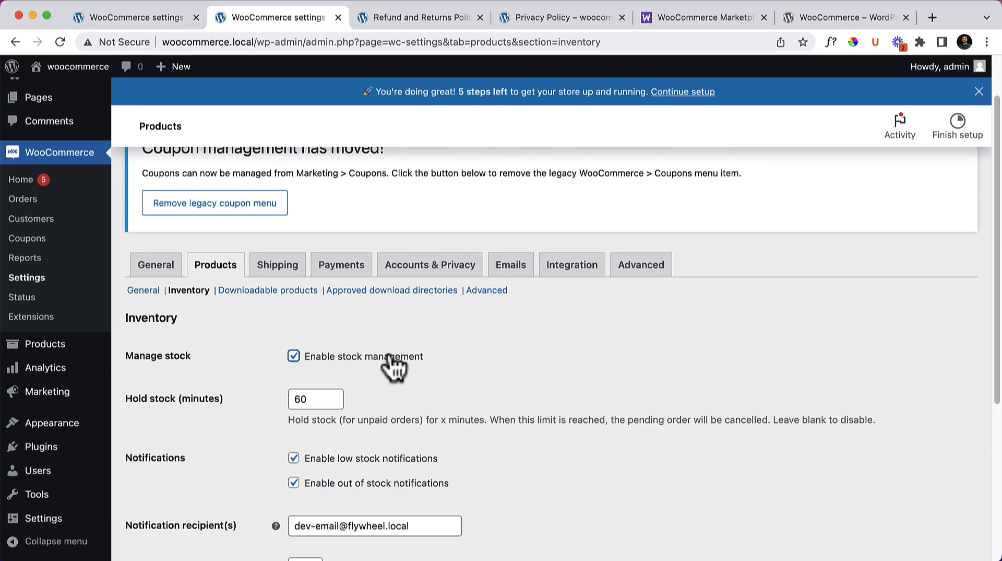
{"action": "scroll", "coordinate": [393, 366], "scroll_direction": "down", "scroll_amount": 2}
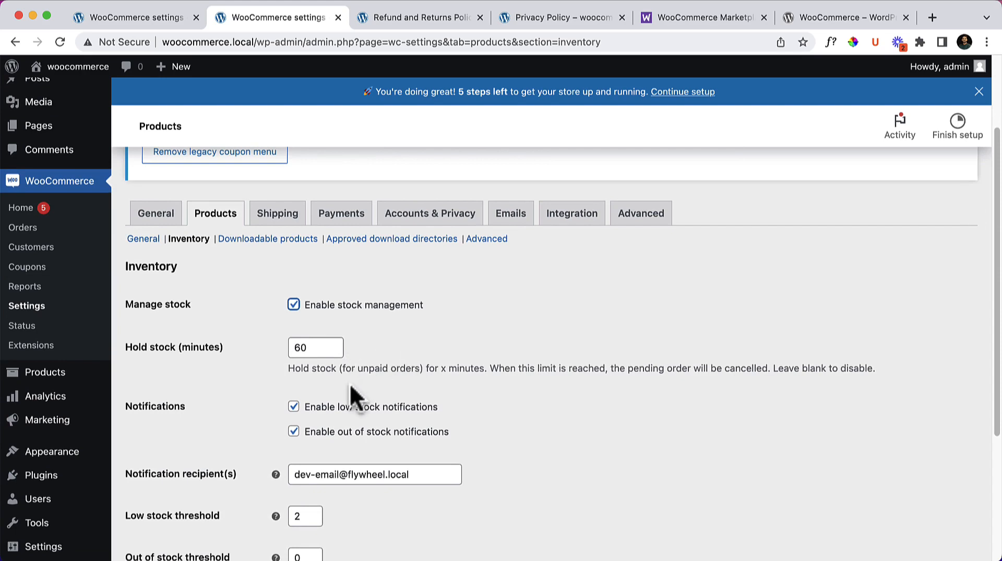
{"action": "scroll", "coordinate": [350, 387], "scroll_direction": "down", "scroll_amount": 2}
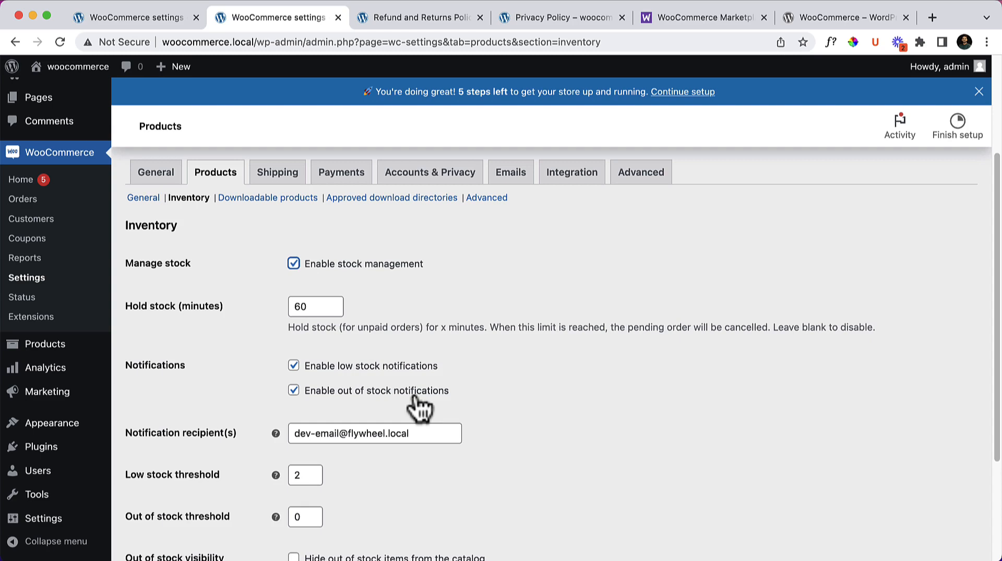
{"action": "scroll", "coordinate": [447, 417], "scroll_direction": "down", "scroll_amount": 3}
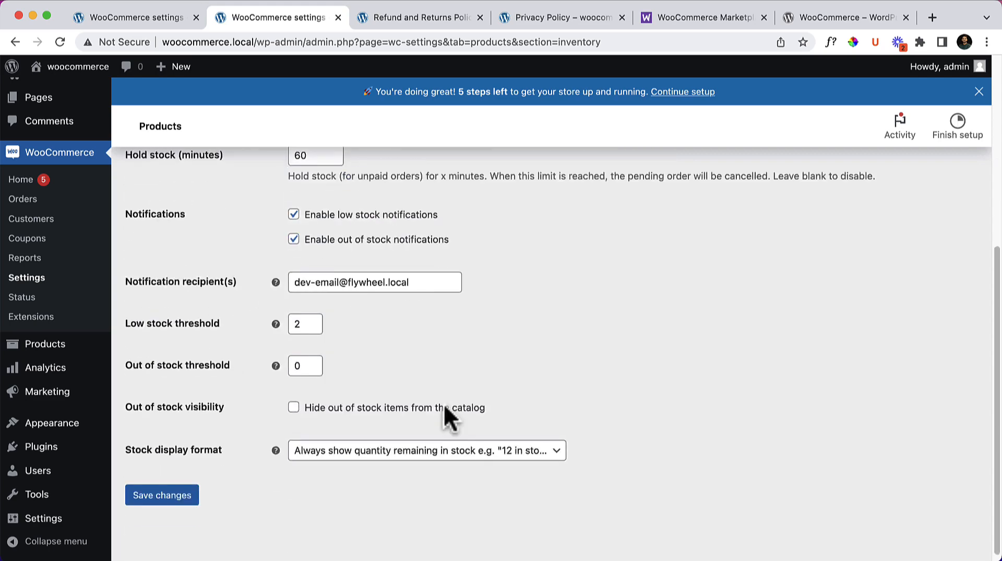
{"action": "scroll", "coordinate": [444, 403], "scroll_direction": "down", "scroll_amount": 1}
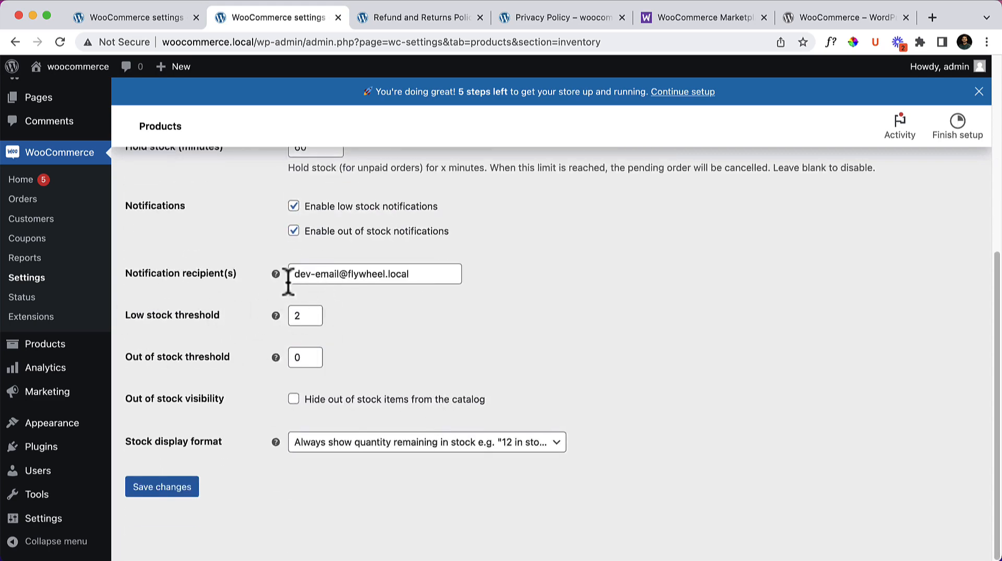
{"action": "left_click_drag", "start_coordinate": [290, 277], "coordinate": [414, 280]}
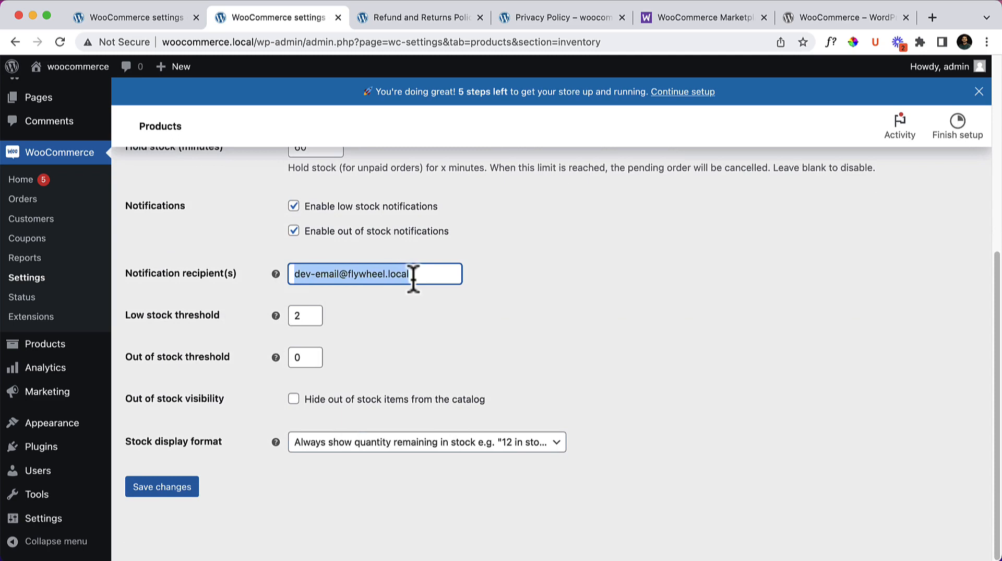
{"action": "left_click", "coordinate": [419, 338]}
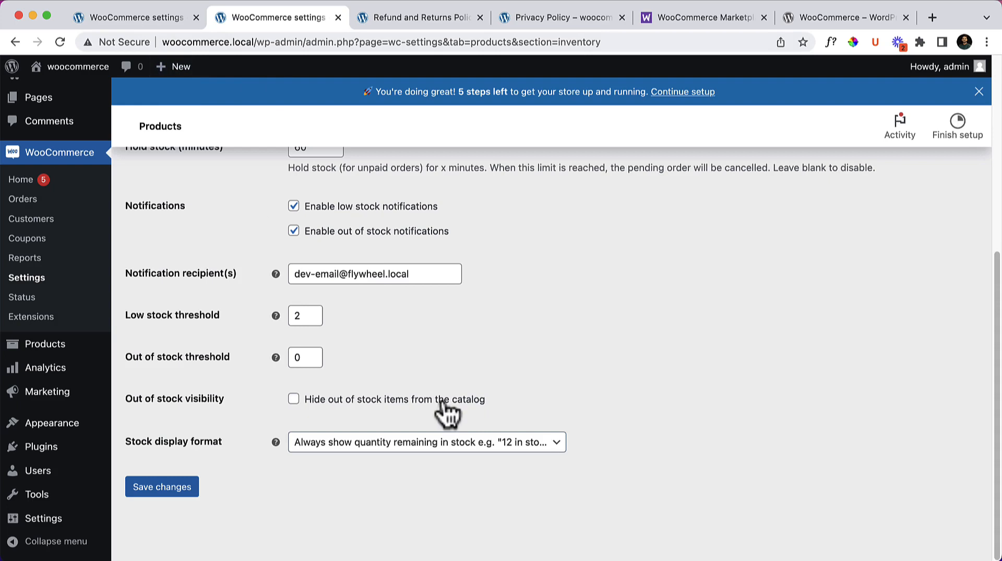
{"action": "mouse_move", "coordinate": [274, 316]}
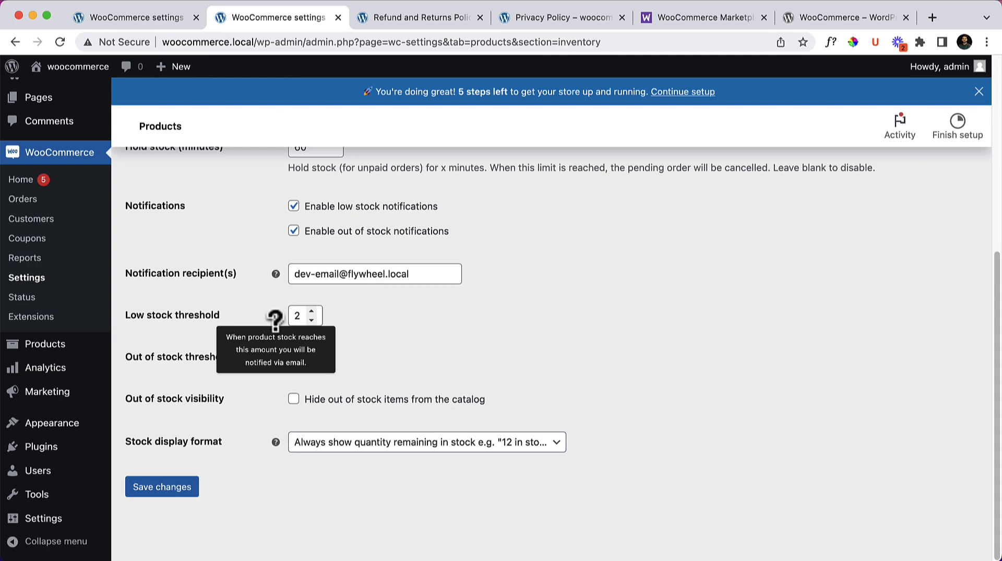
{"action": "left_click", "coordinate": [316, 359]}
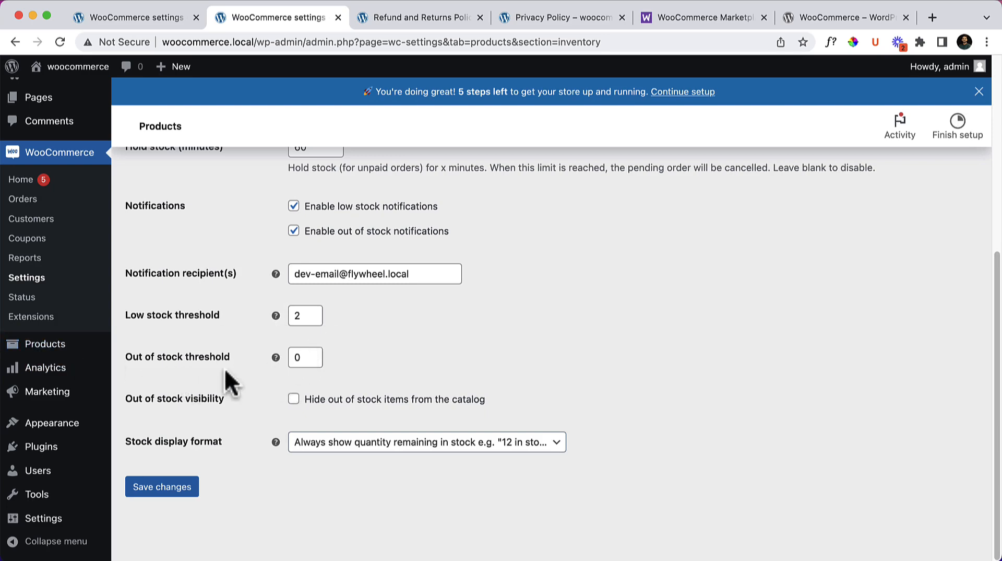
Tick Hide out of stock items from the catalog and choose a Stock display format option
{"action": "mouse_move", "coordinate": [275, 357]}
{"action": "left_click", "coordinate": [341, 410]}
{"action": "left_click", "coordinate": [399, 447]}
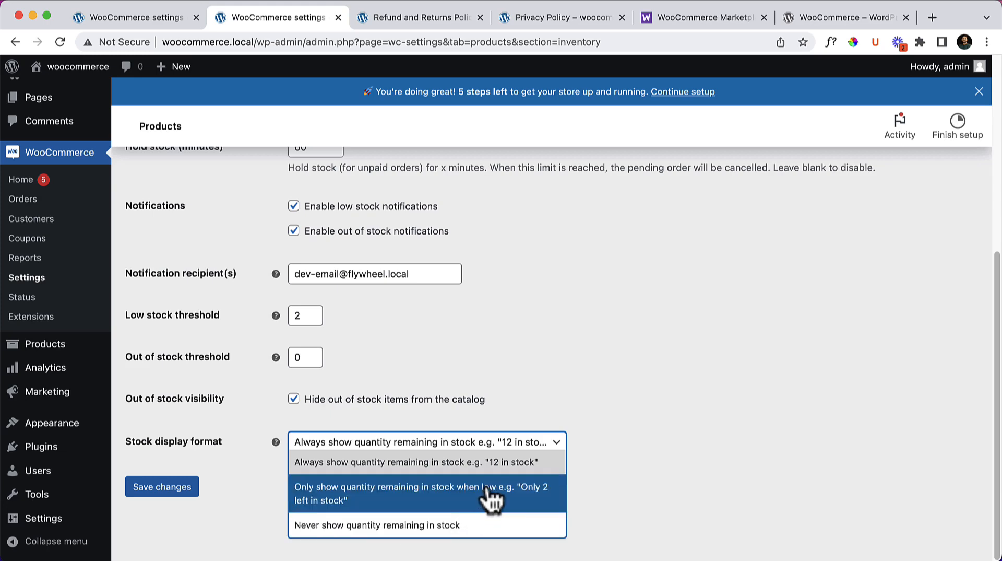
{"action": "left_click", "coordinate": [651, 455]}
{"action": "scroll", "coordinate": [650, 455], "scroll_direction": "up", "scroll_amount": 6}
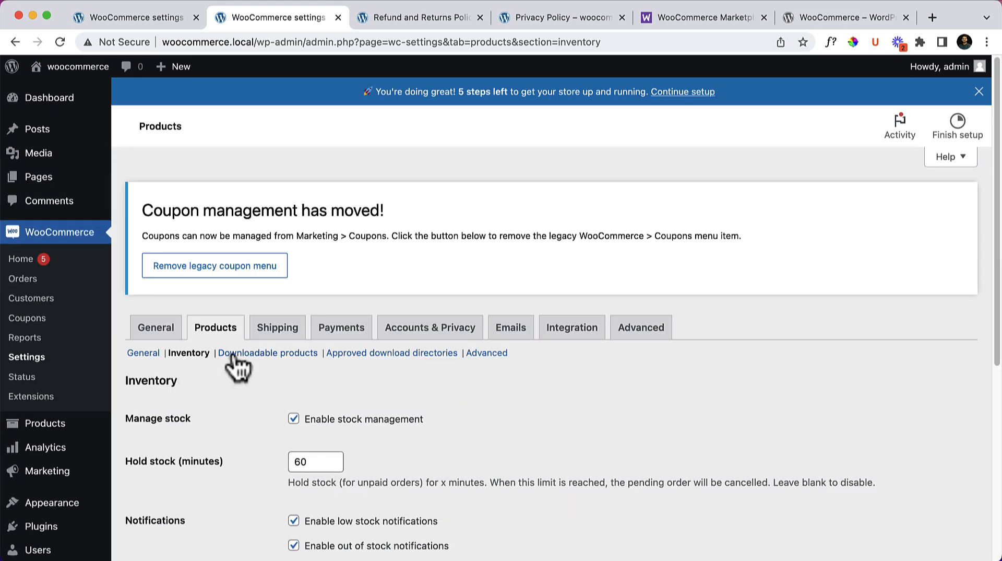
Open the Downloadable products settings, leaving the inventory changes unsaved
{"action": "left_click", "coordinate": [269, 353]}
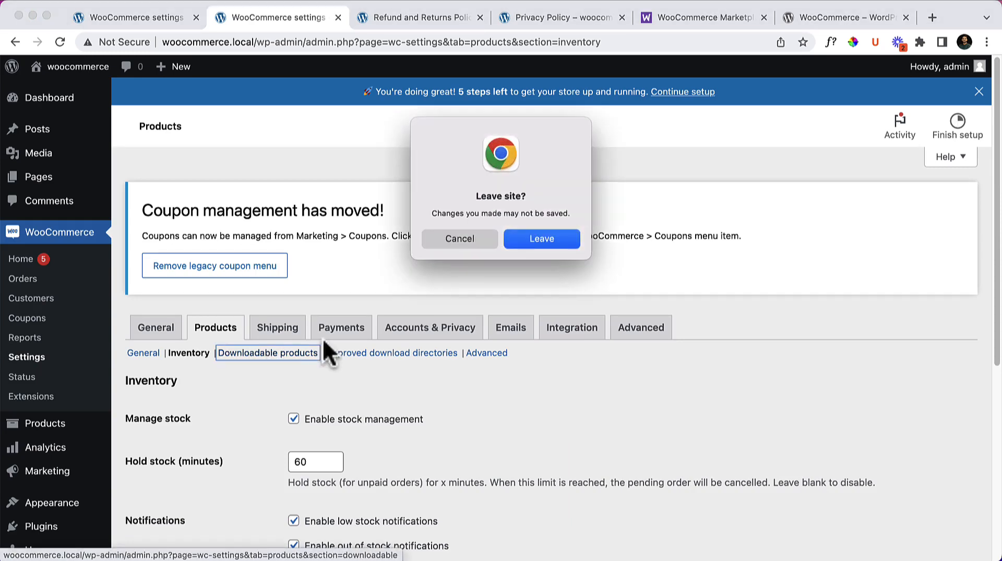
{"action": "left_click", "coordinate": [559, 241]}
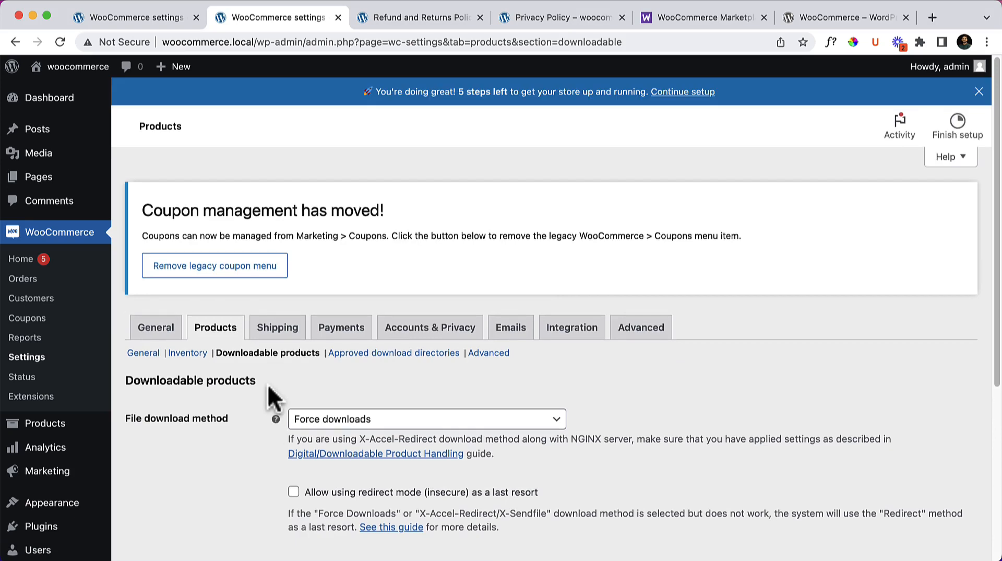
{"action": "scroll", "coordinate": [268, 388], "scroll_direction": "down", "scroll_amount": 2}
{"action": "scroll", "coordinate": [272, 399], "scroll_direction": "down", "scroll_amount": 2}
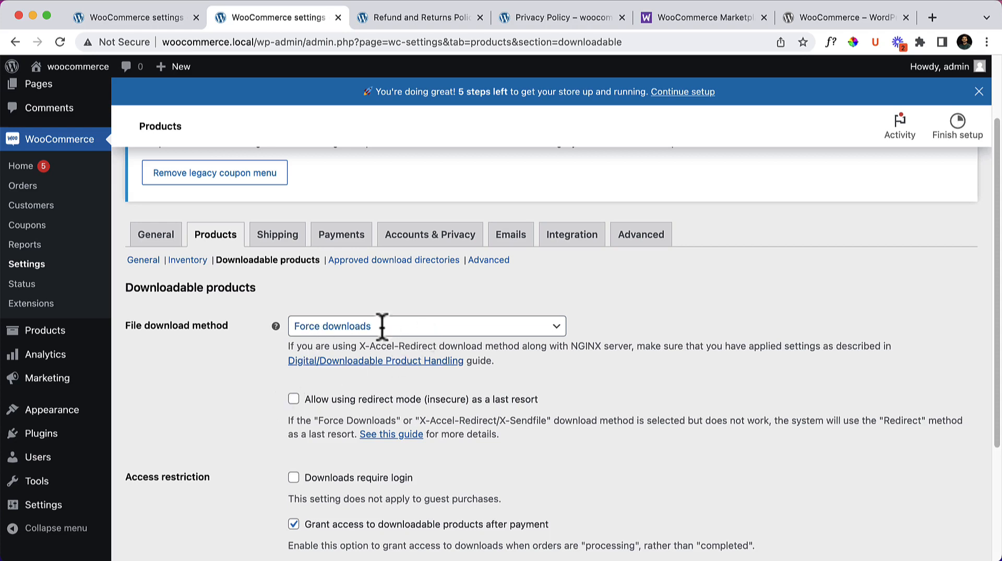
Keep Force downloads as the File download method and review the remaining download options
{"action": "mouse_move", "coordinate": [276, 325]}
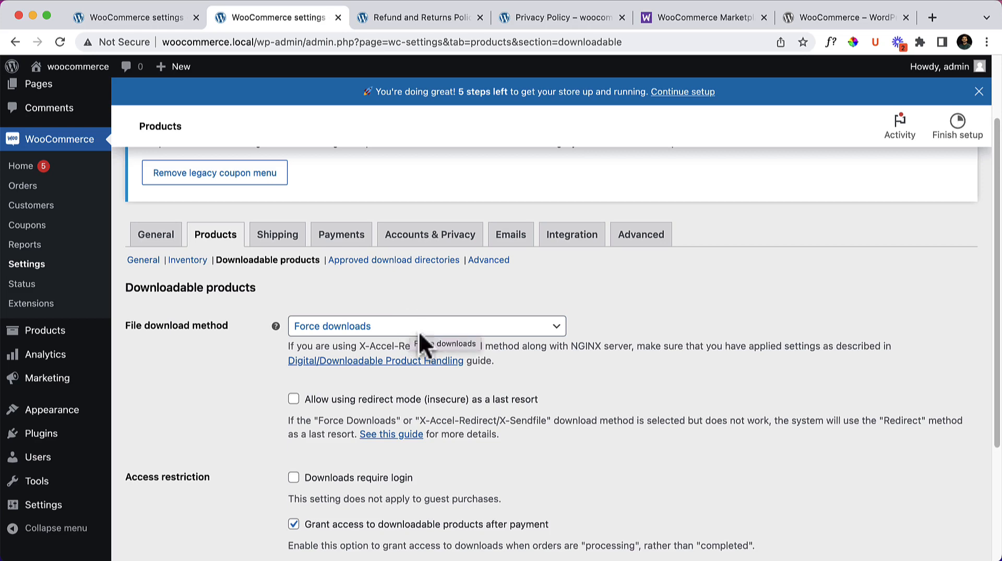
{"action": "left_click", "coordinate": [495, 333]}
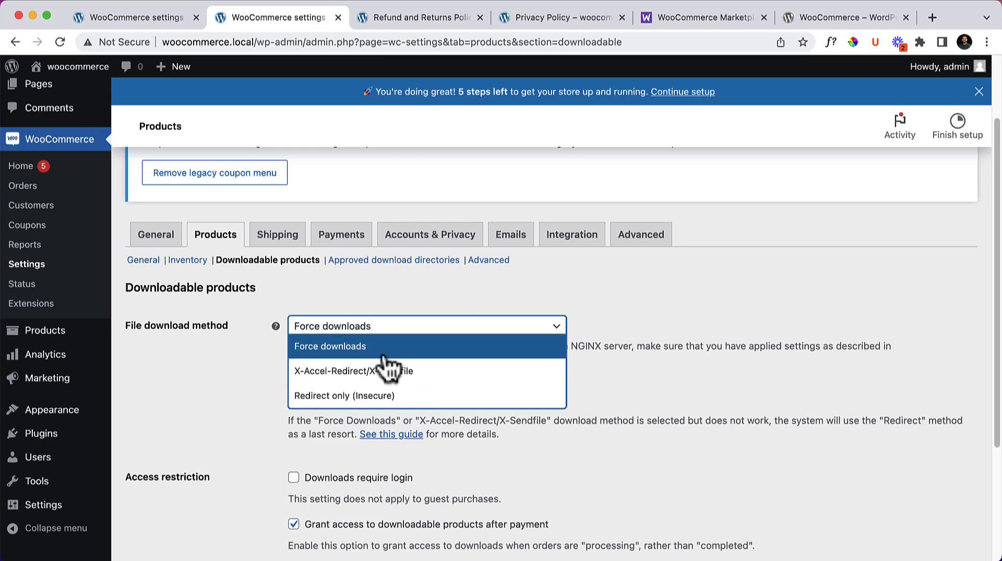
{"action": "left_click", "coordinate": [633, 345]}
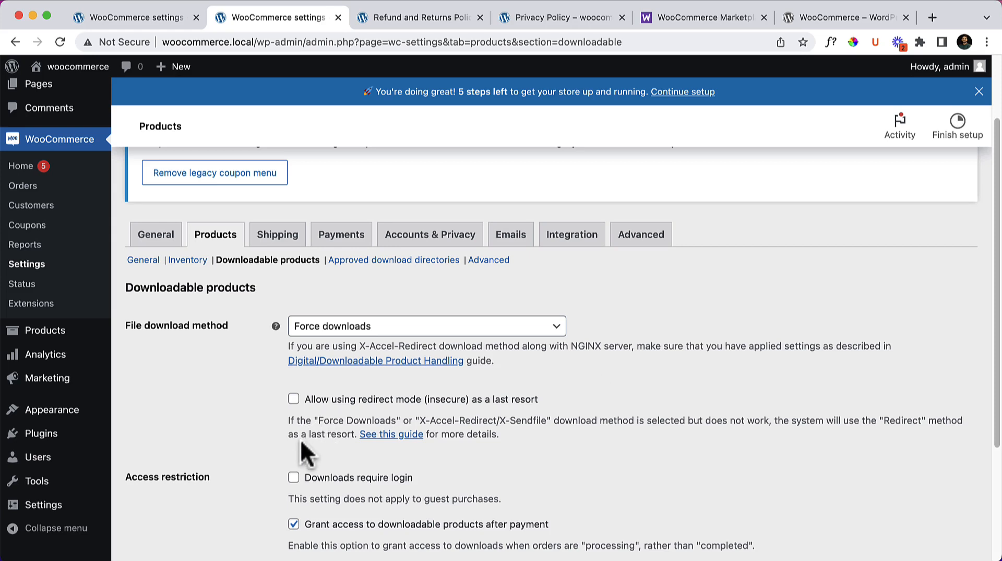
{"action": "scroll", "coordinate": [341, 460], "scroll_direction": "down", "scroll_amount": 1}
{"action": "scroll", "coordinate": [340, 455], "scroll_direction": "down", "scroll_amount": 3}
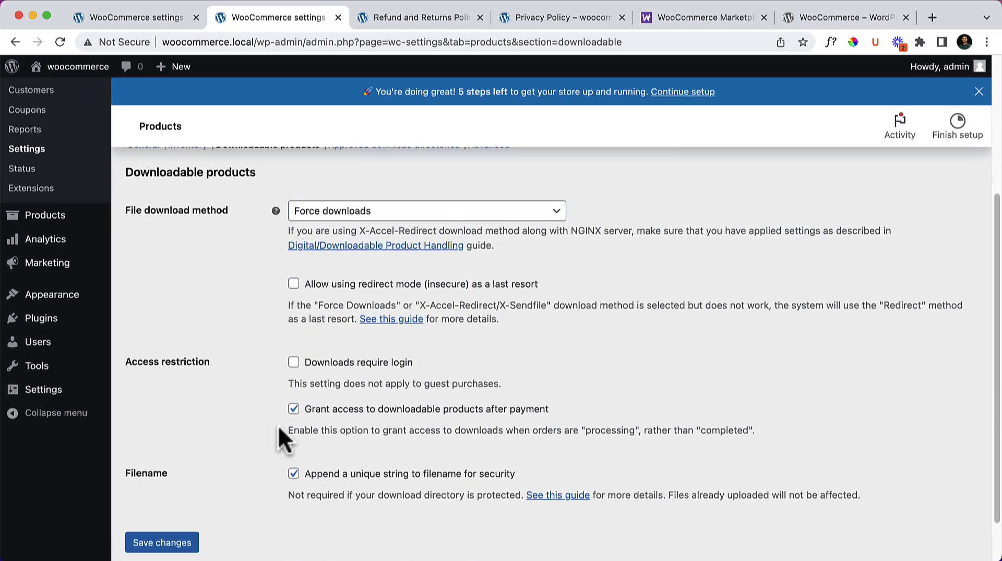
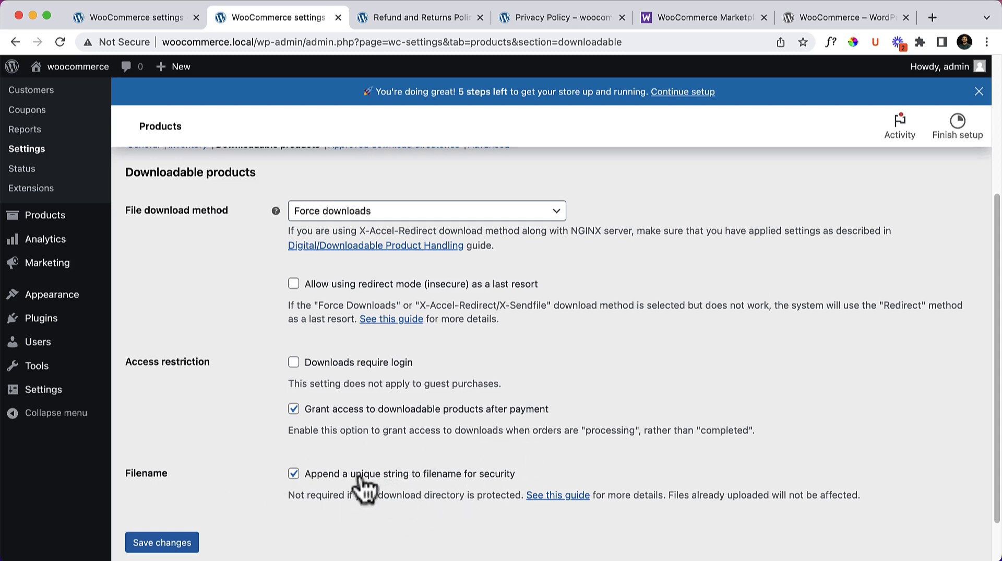
Open the 'See this guide' filename-security link in a new browser tab
{"action": "right_click", "coordinate": [560, 495]}
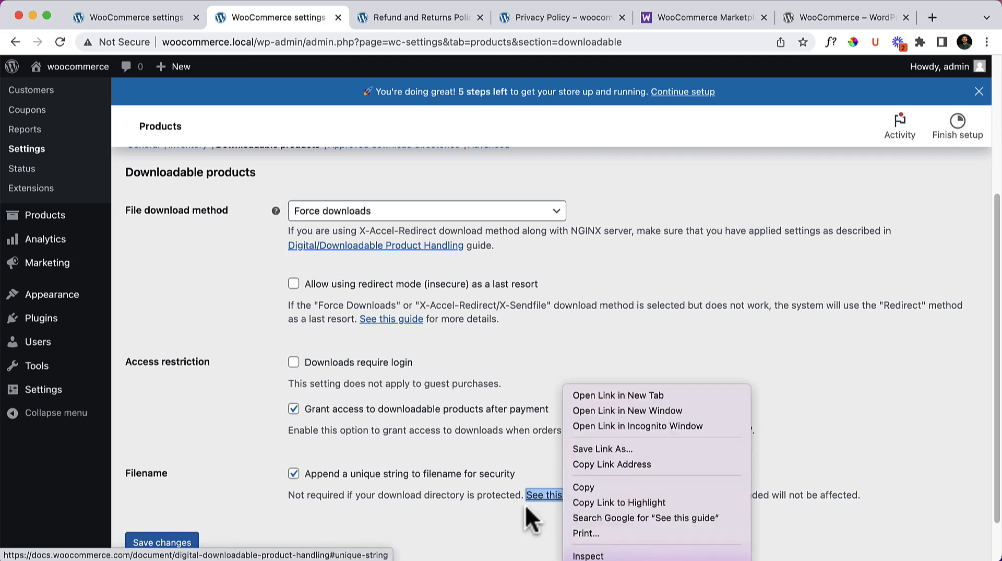
{"action": "left_click", "coordinate": [669, 399]}
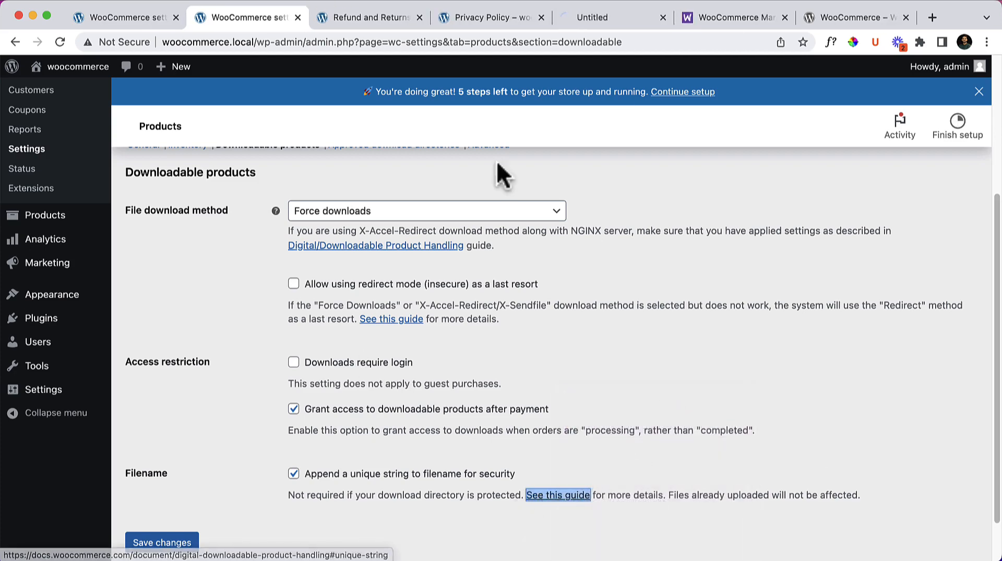
Switch to the guide tab and reload its error page
{"action": "left_click", "coordinate": [607, 20]}
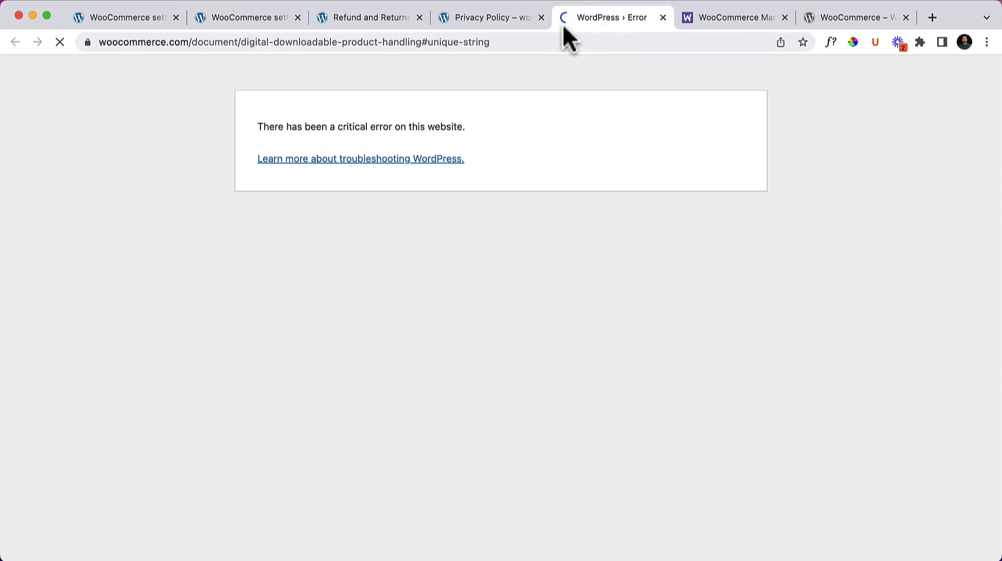
{"action": "left_click", "coordinate": [425, 42]}
{"action": "key", "text": "Return"}
{"action": "left_click_drag", "start_coordinate": [105, 45], "coordinate": [228, 46]}
{"action": "left_click", "coordinate": [239, 51]}
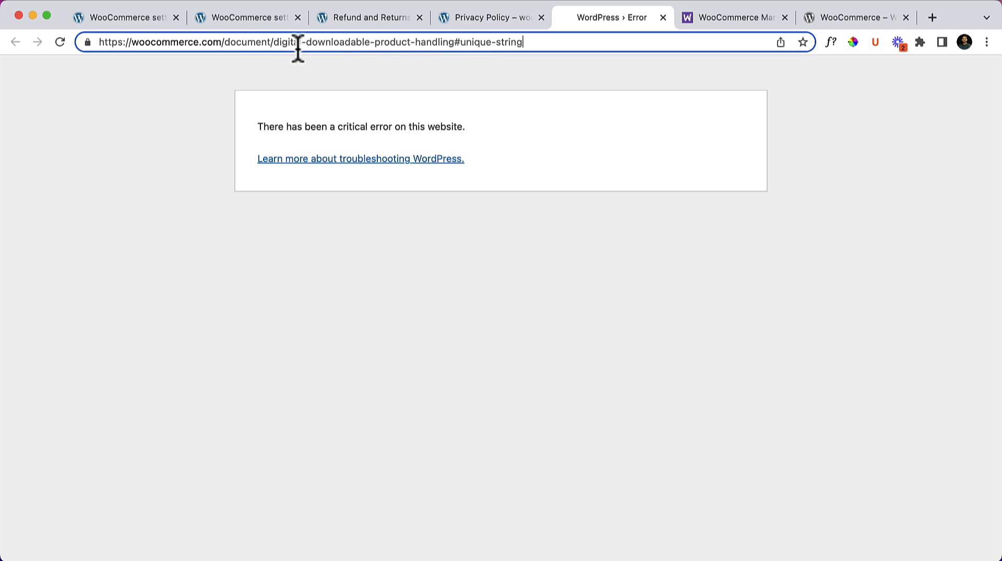
{"action": "left_click_drag", "start_coordinate": [225, 45], "coordinate": [526, 50]}
{"action": "key", "text": "BackSpace"}
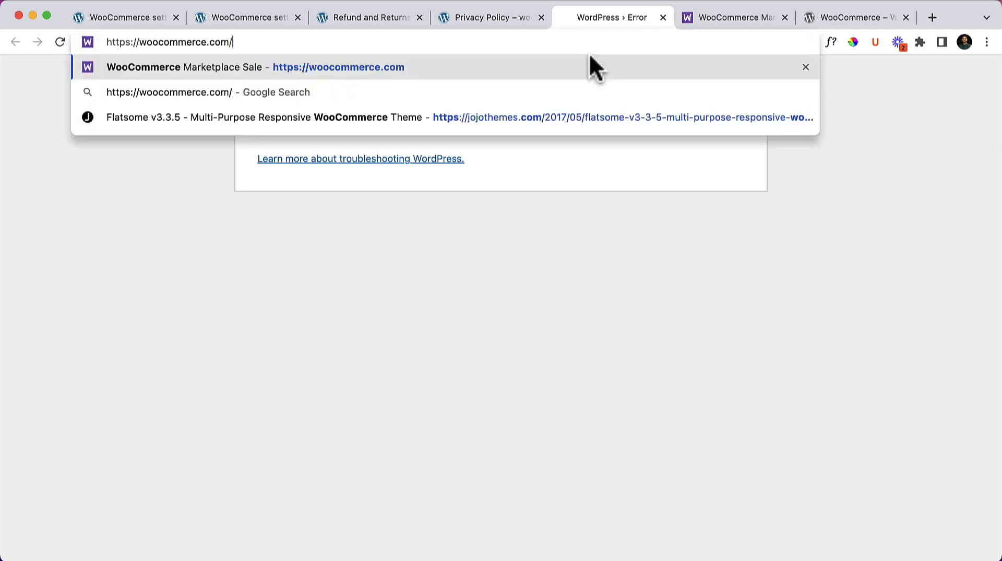
{"action": "key", "text": "Return"}
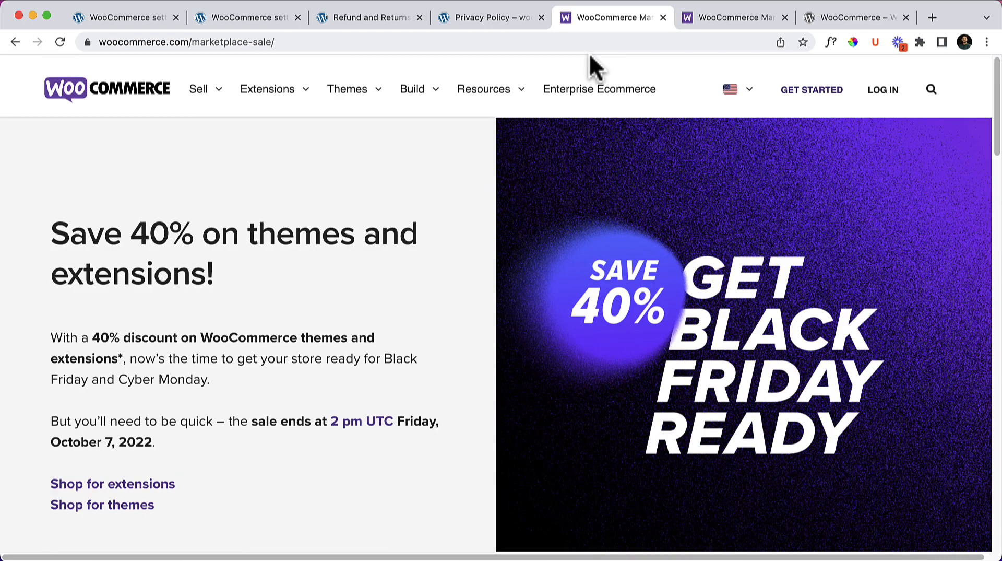
Go back through the tabs to the Downloadable products settings
{"action": "left_click", "coordinate": [464, 21]}
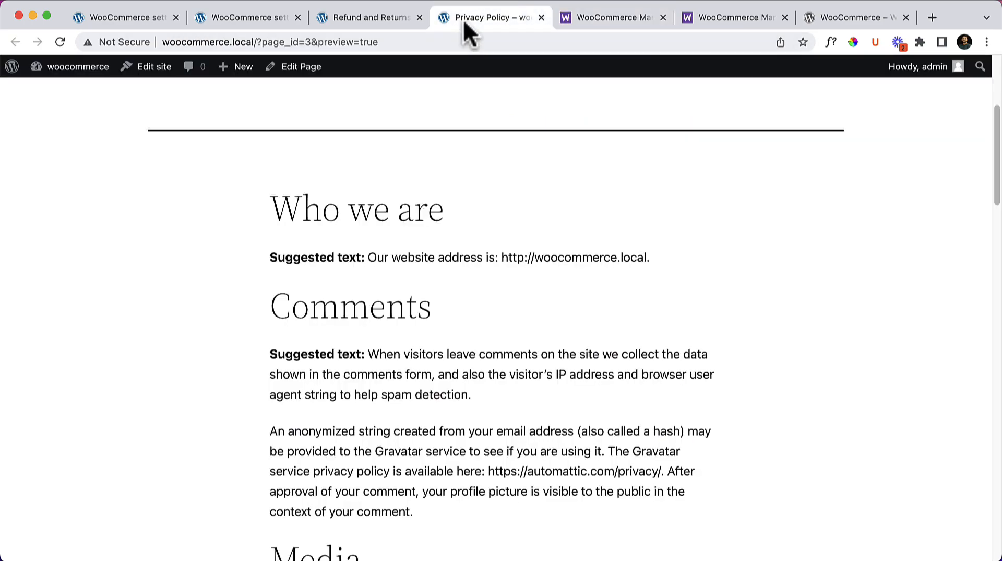
{"action": "left_click", "coordinate": [360, 17]}
{"action": "left_click", "coordinate": [242, 16]}
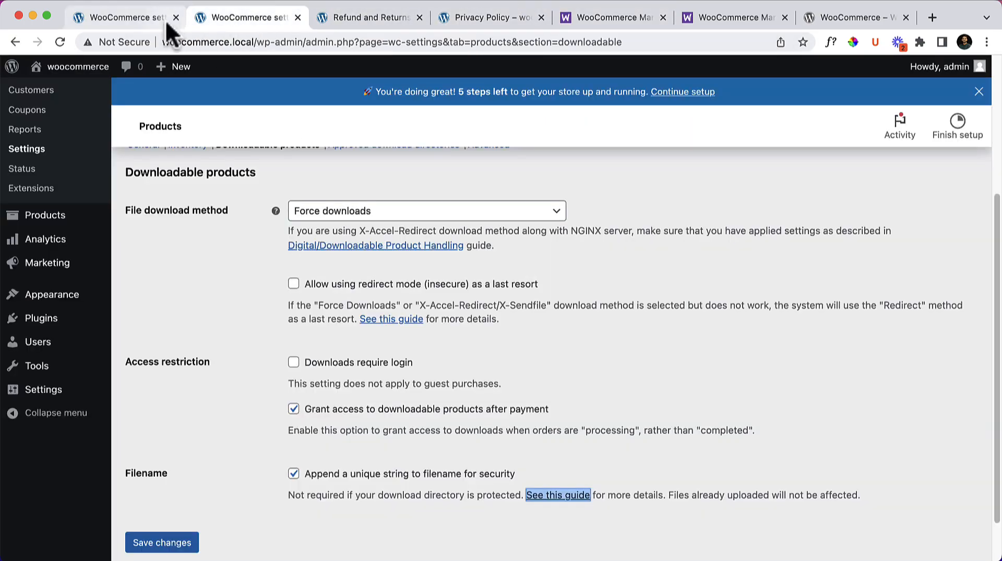
Look through the Approved download directories URL list, then open the Advanced product settings
{"action": "scroll", "coordinate": [564, 345], "scroll_direction": "up", "scroll_amount": 5}
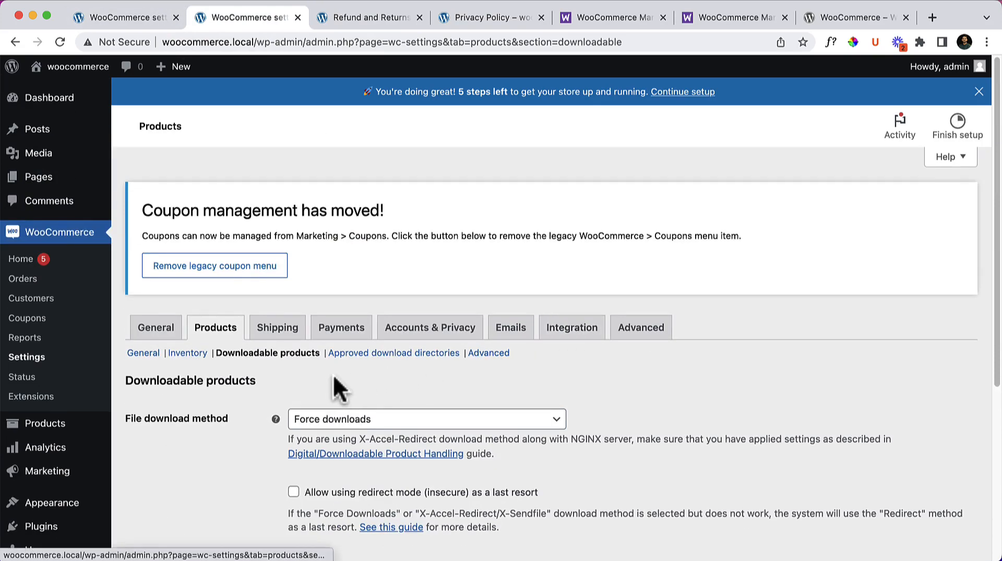
{"action": "left_click", "coordinate": [416, 361]}
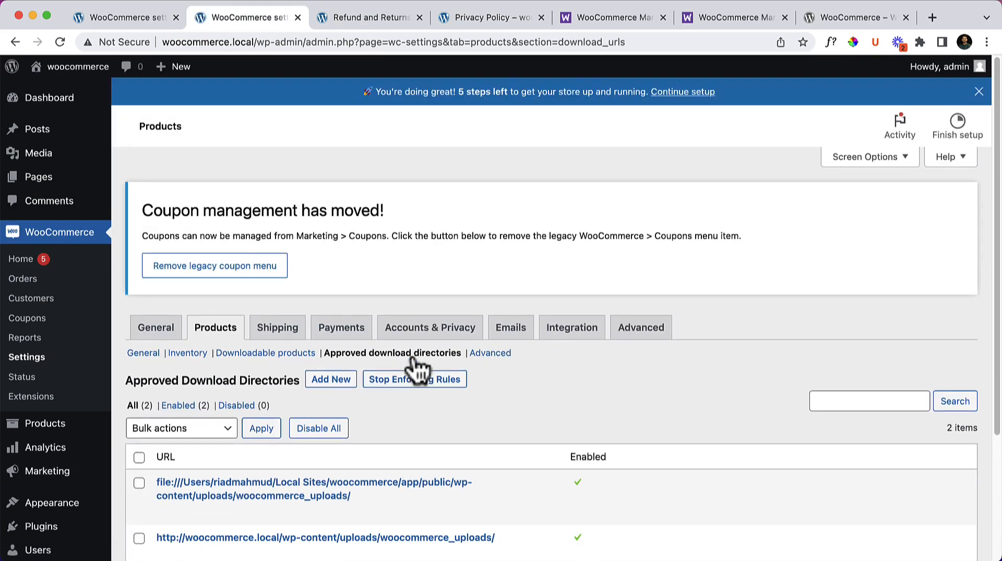
{"action": "scroll", "coordinate": [418, 368], "scroll_direction": "down", "scroll_amount": 1}
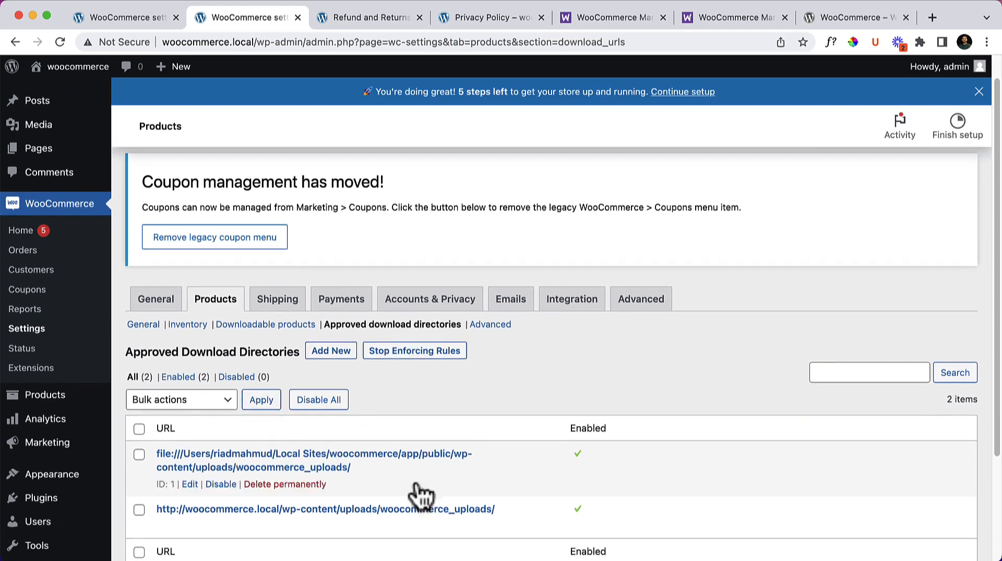
{"action": "scroll", "coordinate": [614, 493], "scroll_direction": "down", "scroll_amount": 3}
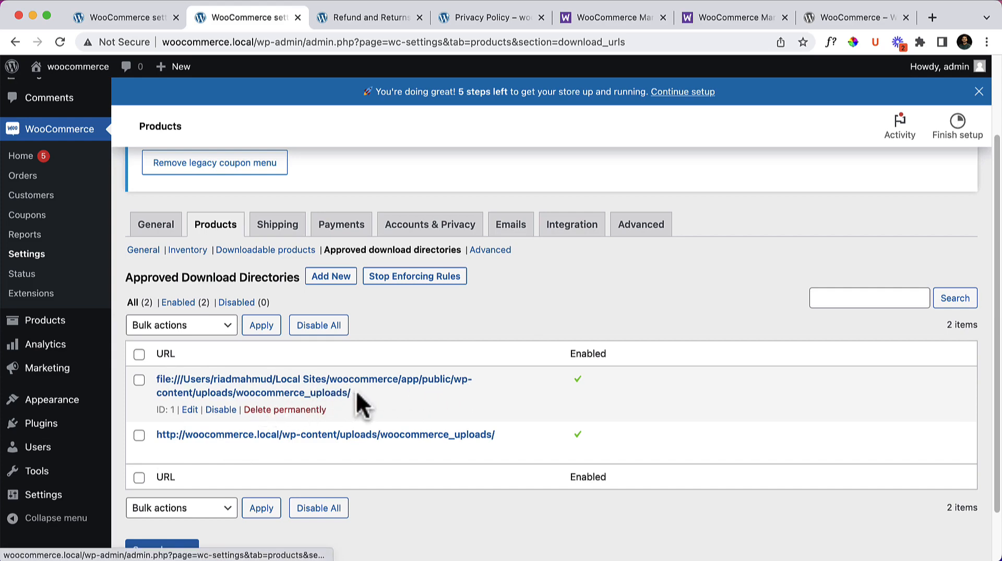
{"action": "left_click_drag", "start_coordinate": [357, 395], "coordinate": [157, 393]}
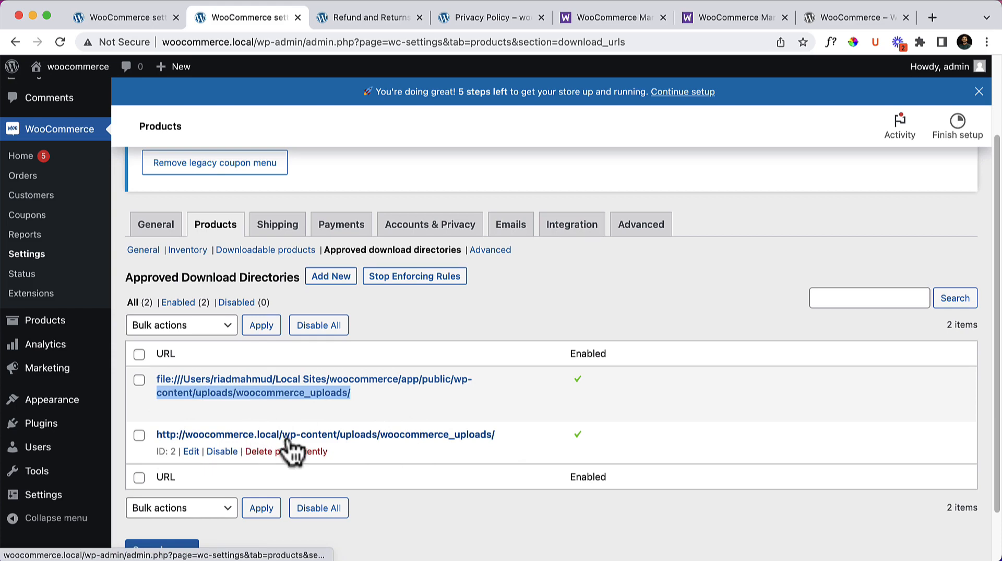
{"action": "left_click_drag", "start_coordinate": [519, 431], "coordinate": [156, 455]}
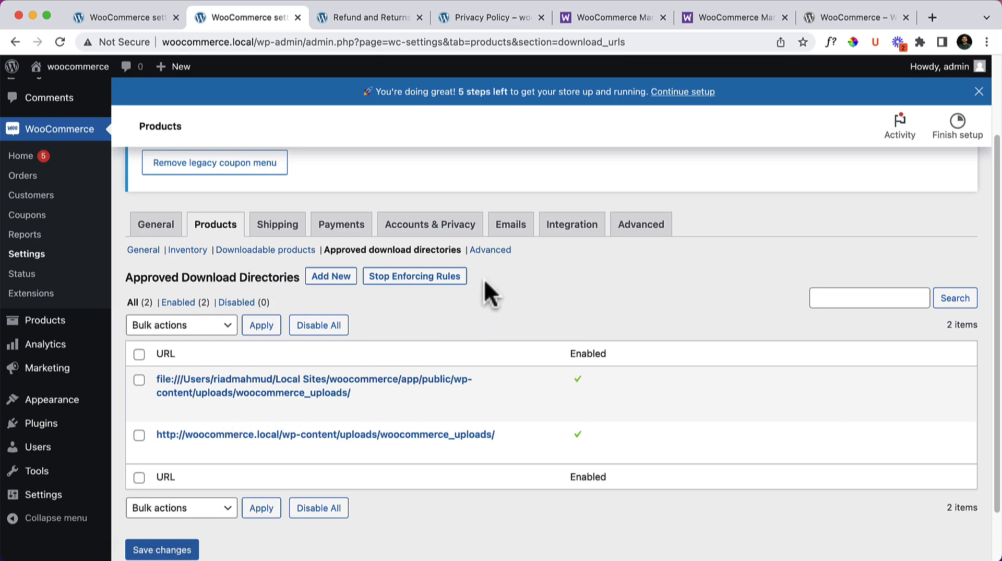
{"action": "left_click", "coordinate": [496, 253]}
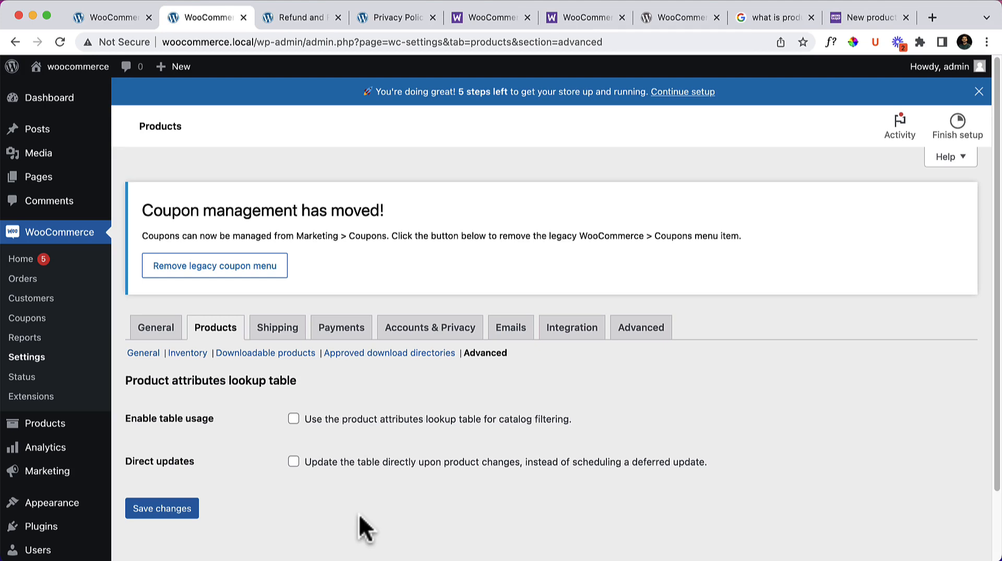
Toggle 'Enable table usage' on and back off, then head to the Shipping settings
{"action": "left_click", "coordinate": [317, 423]}
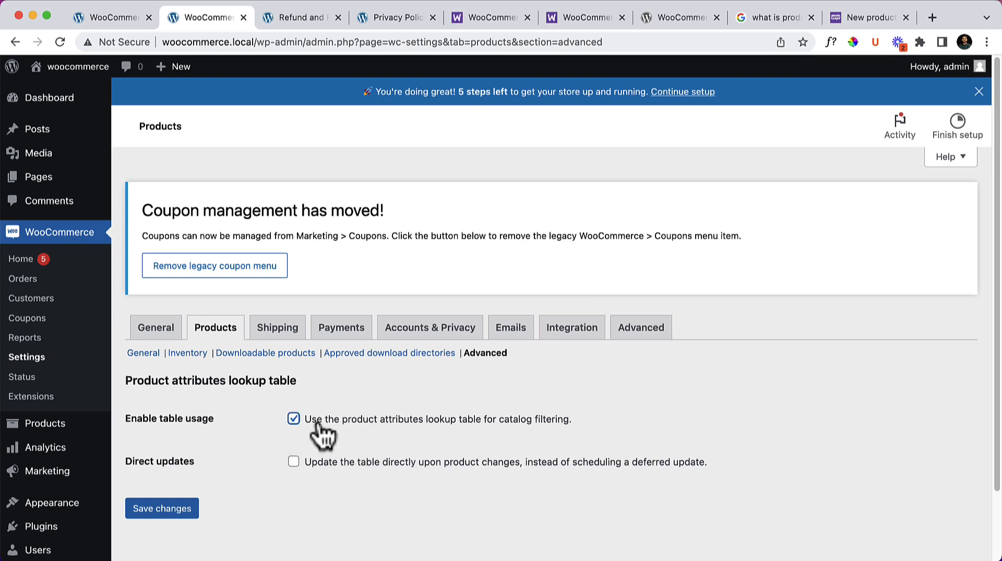
{"action": "left_click", "coordinate": [355, 434]}
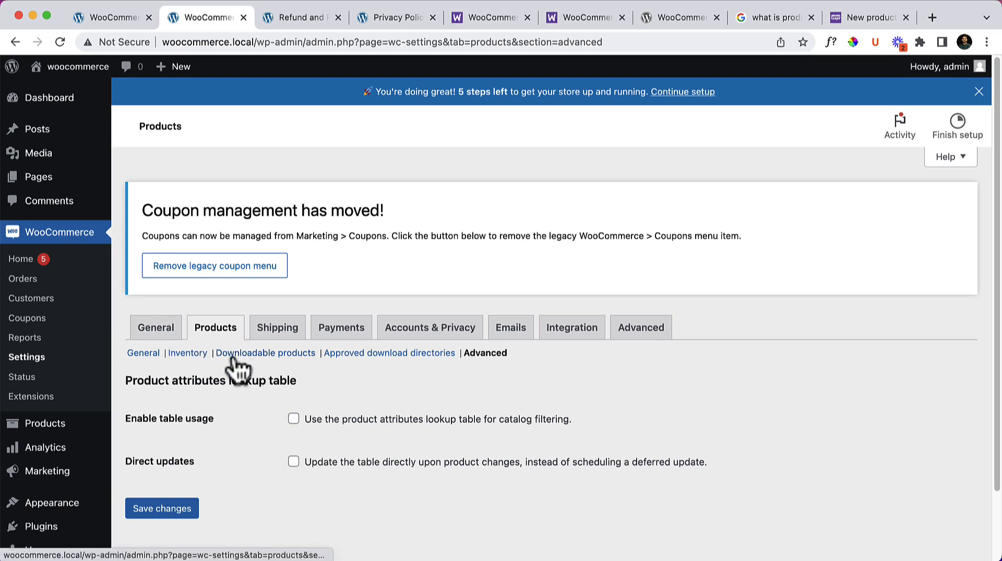
{"action": "left_click", "coordinate": [286, 333]}
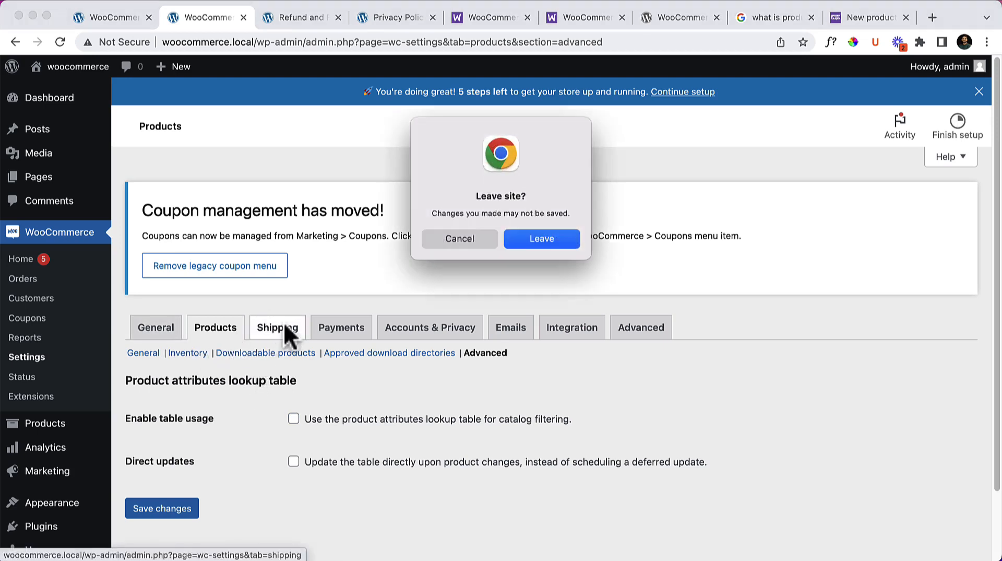
Leave without saving and step through then dismiss the shipping zones tour
{"action": "left_click", "coordinate": [517, 240]}
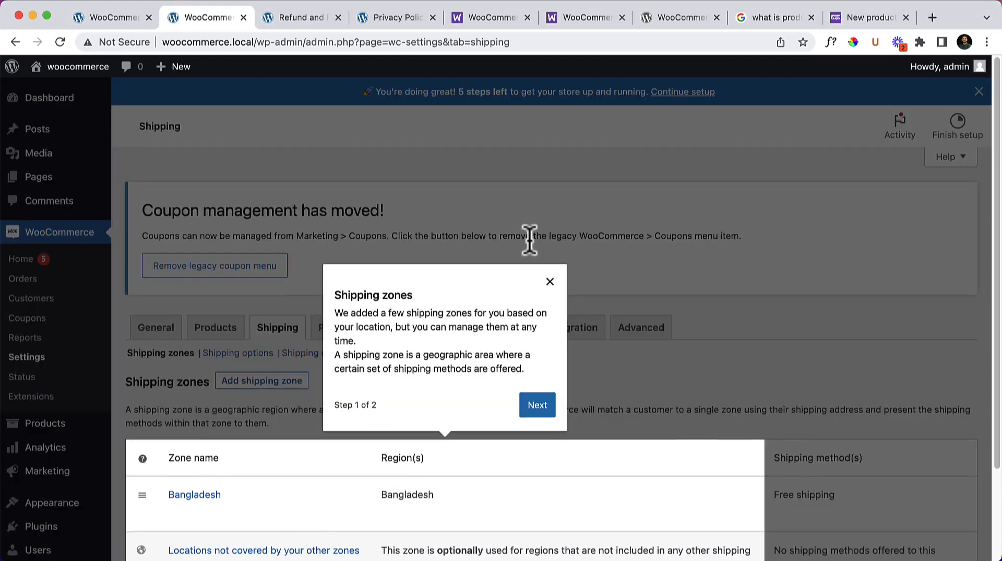
{"action": "scroll", "coordinate": [464, 384], "scroll_direction": "down", "scroll_amount": 2}
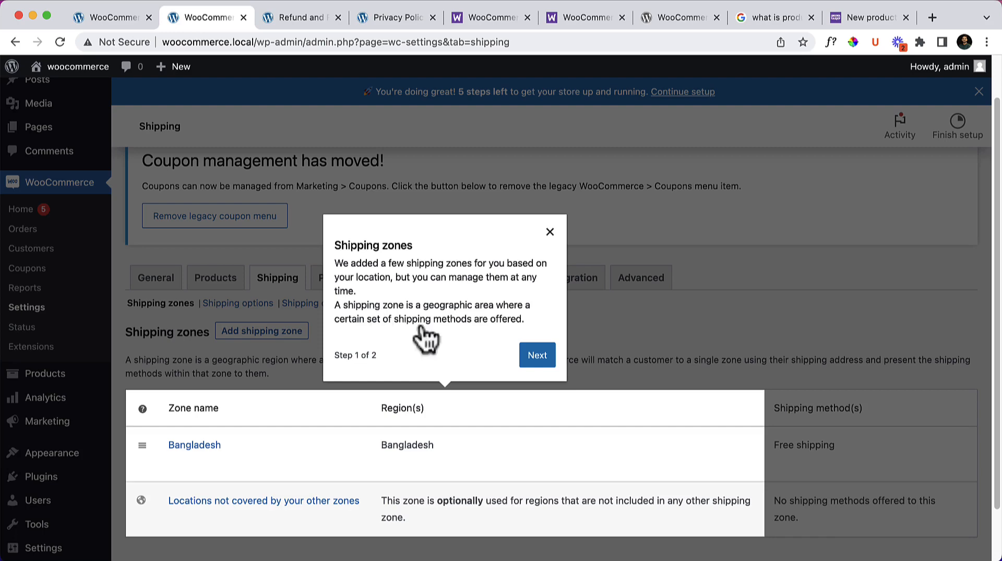
{"action": "left_click", "coordinate": [537, 355]}
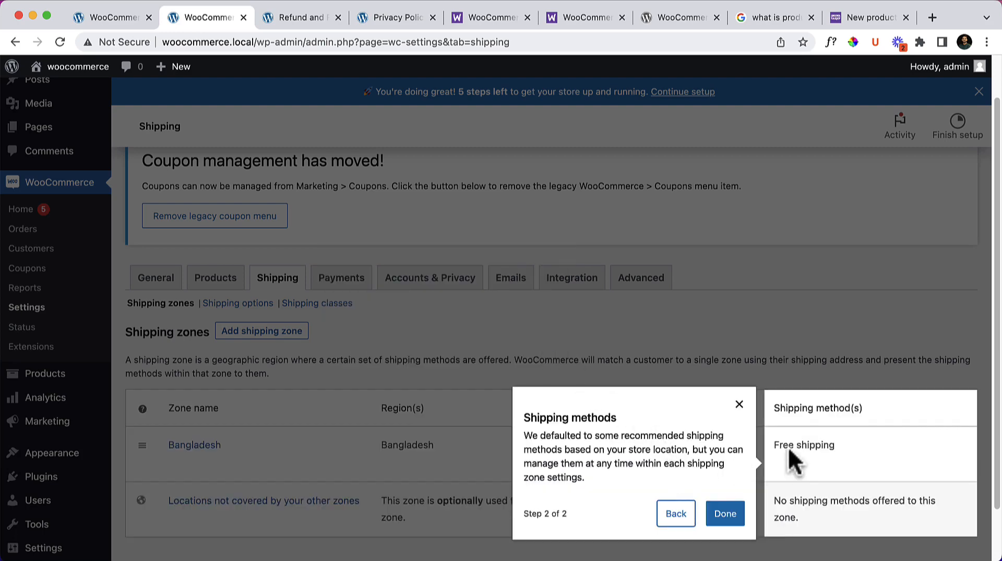
{"action": "left_click", "coordinate": [734, 515]}
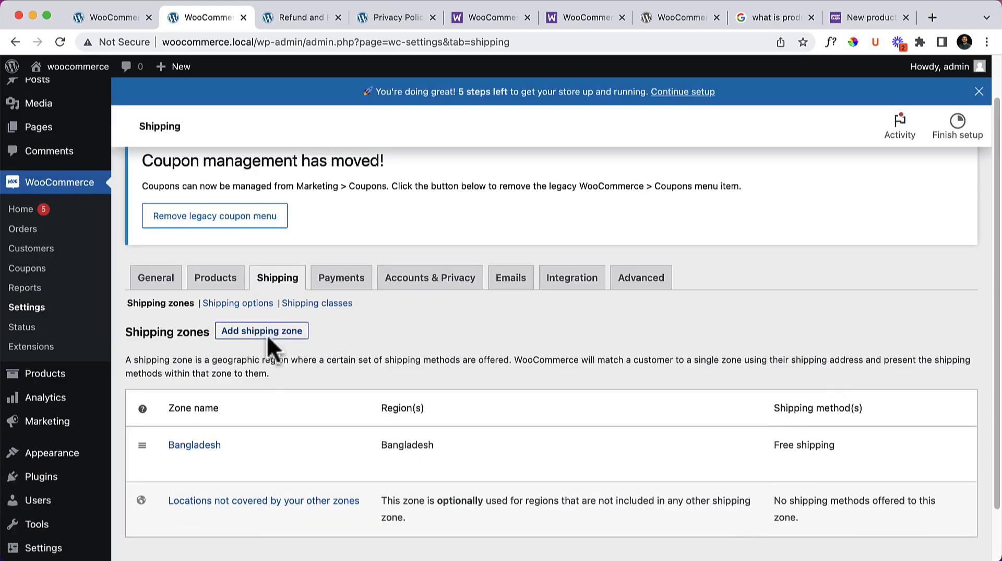
Glance at the Shipping options section and return to the shipping zones list
{"action": "scroll", "coordinate": [296, 362], "scroll_direction": "down", "scroll_amount": 1}
{"action": "scroll", "coordinate": [295, 362], "scroll_direction": "down", "scroll_amount": 1}
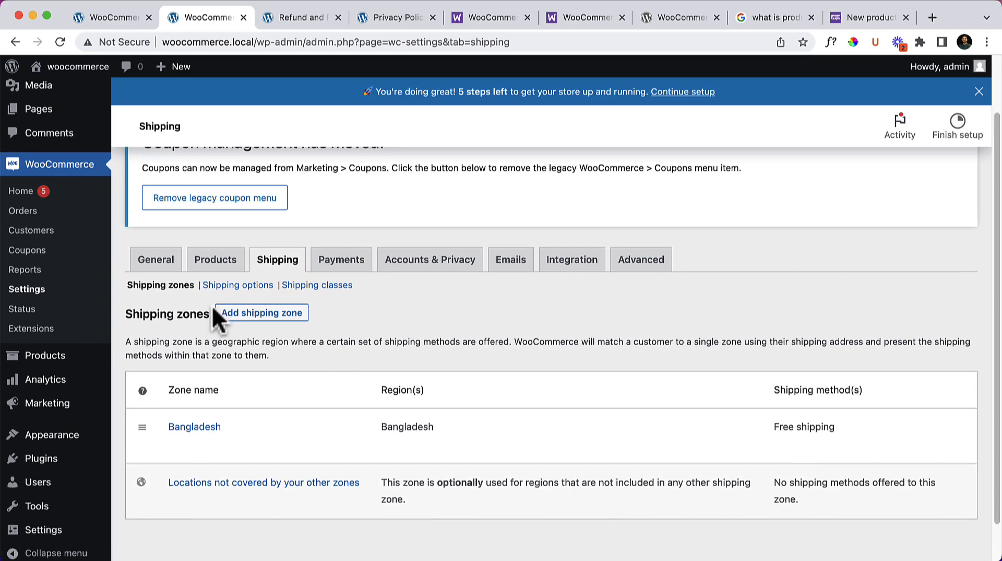
{"action": "left_click", "coordinate": [251, 287]}
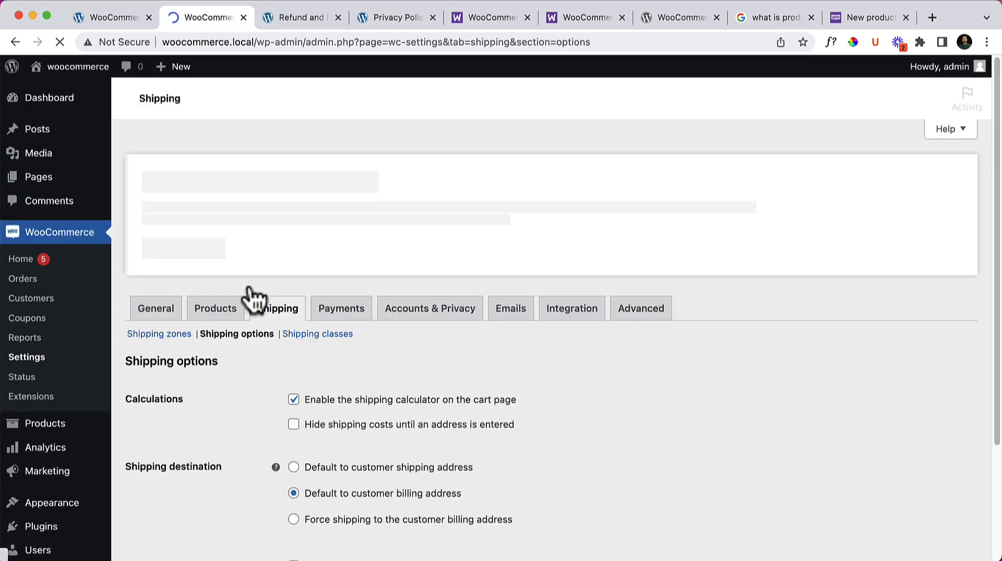
{"action": "scroll", "coordinate": [36, 309], "scroll_direction": "down", "scroll_amount": 3}
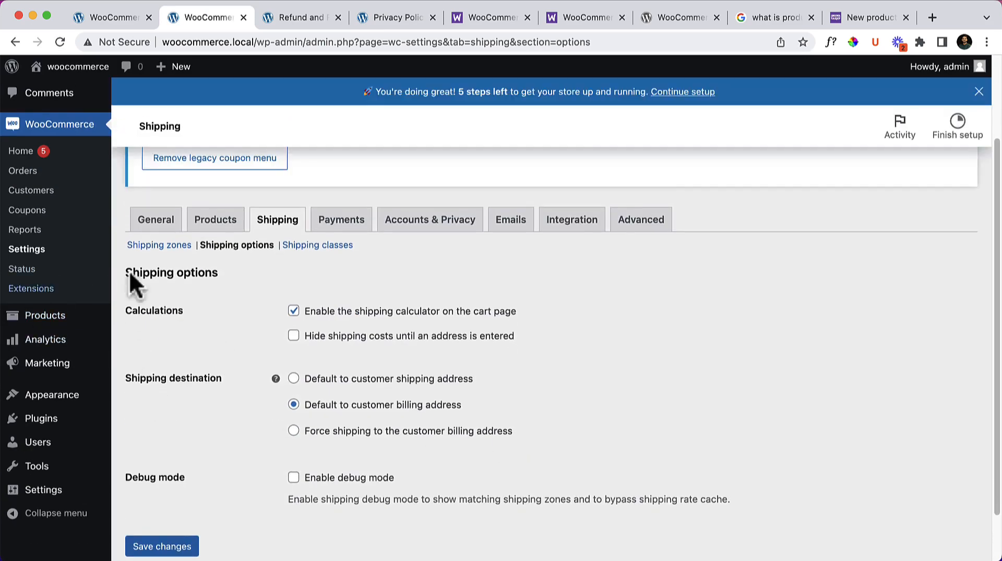
{"action": "scroll", "coordinate": [197, 340], "scroll_direction": "down", "scroll_amount": 1}
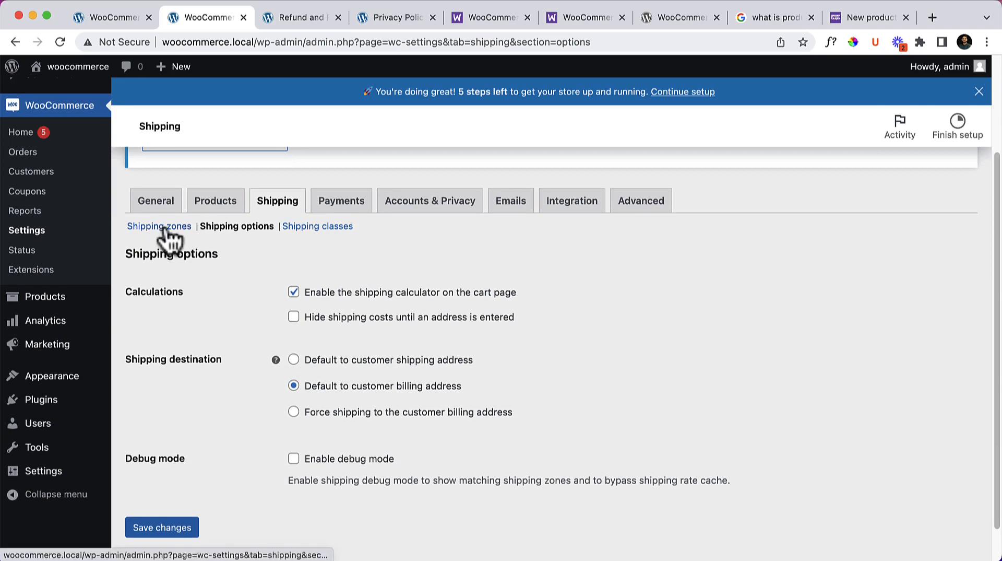
{"action": "left_click", "coordinate": [167, 230]}
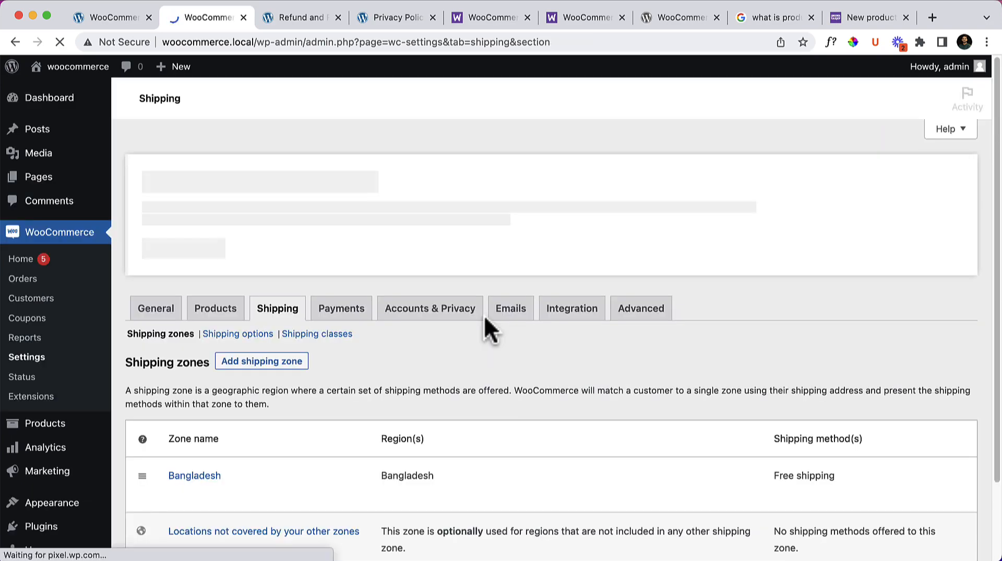
Start a new shipping zone and scroll through its Zone name, regions and methods fields
{"action": "scroll", "coordinate": [271, 377], "scroll_direction": "down", "scroll_amount": 3}
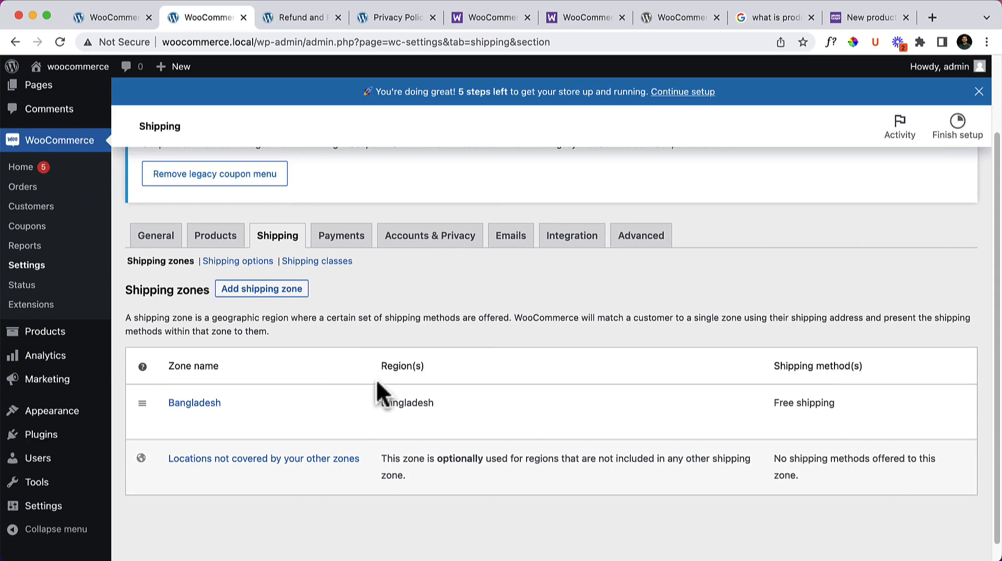
{"action": "left_click", "coordinate": [295, 297]}
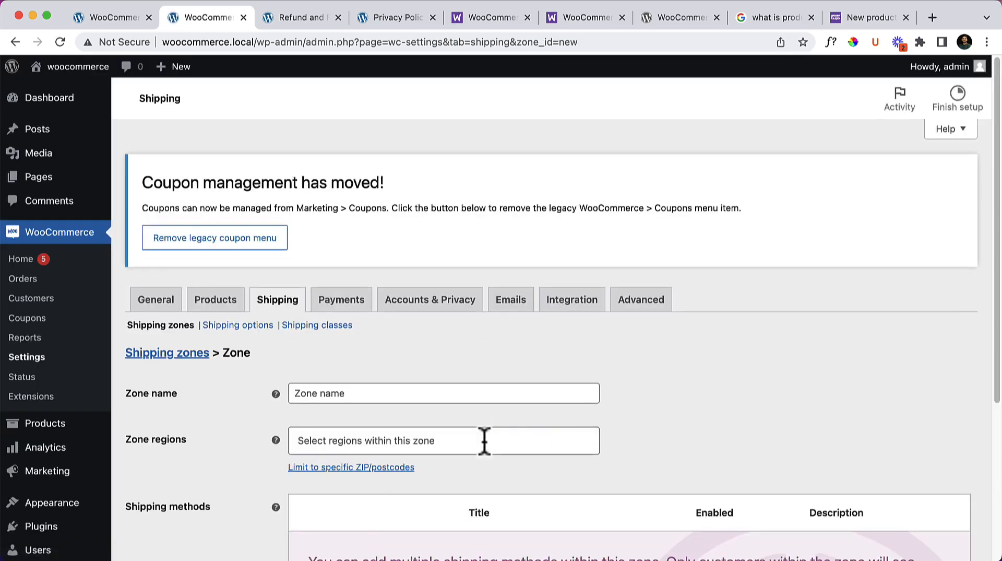
{"action": "scroll", "coordinate": [484, 440], "scroll_direction": "down", "scroll_amount": 3}
{"action": "left_click", "coordinate": [399, 325]}
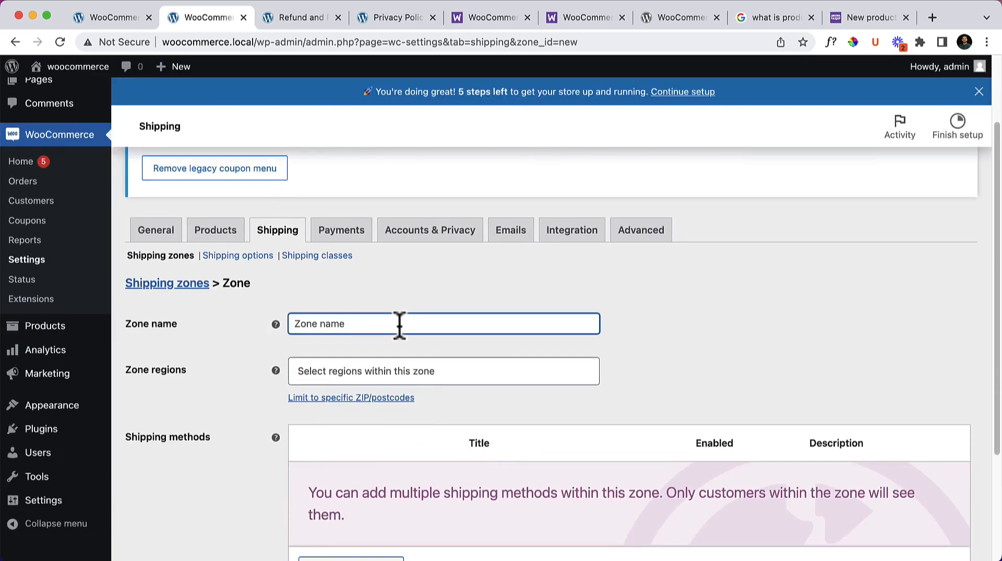
{"action": "scroll", "coordinate": [378, 376], "scroll_direction": "down", "scroll_amount": 1}
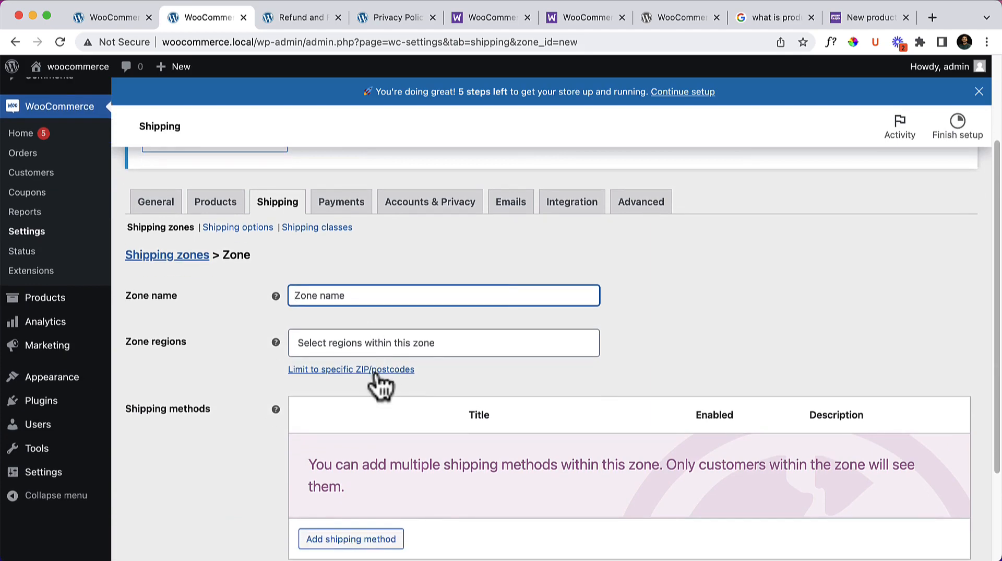
{"action": "scroll", "coordinate": [387, 379], "scroll_direction": "down", "scroll_amount": 3}
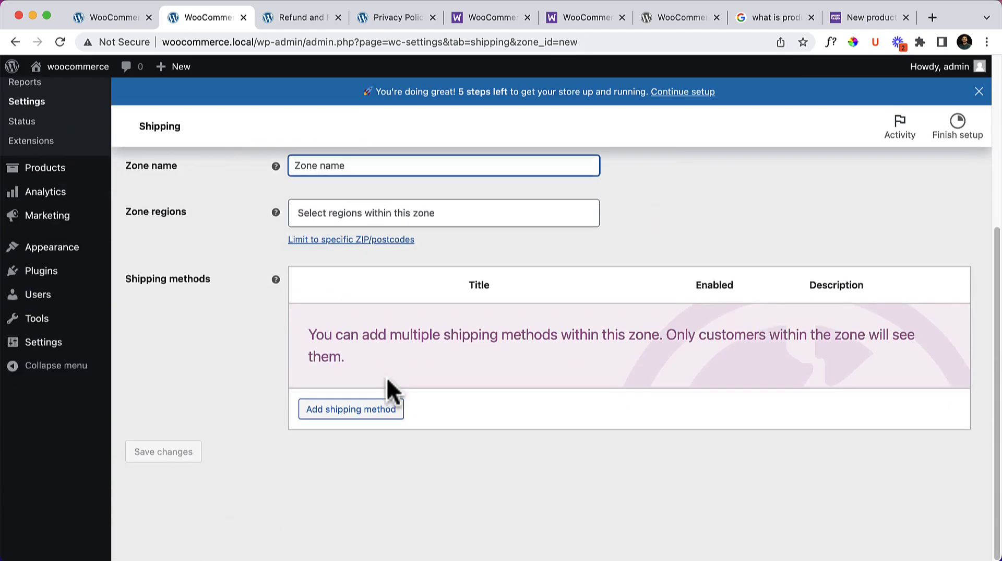
{"action": "scroll", "coordinate": [381, 373], "scroll_direction": "up", "scroll_amount": 5}
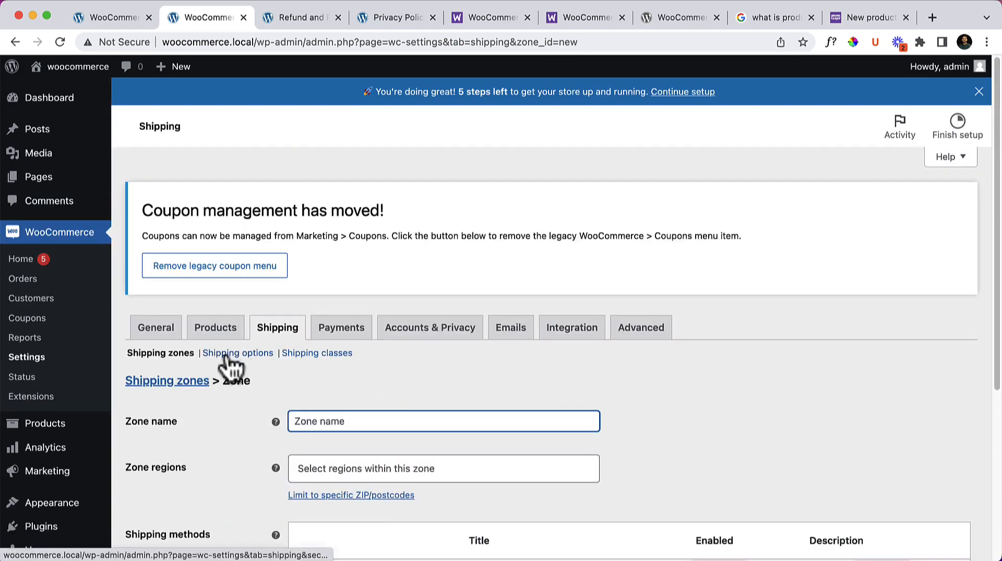
Open Shipping options and tick then untick 'Hide shipping costs until an address is entered'
{"action": "left_click", "coordinate": [264, 353]}
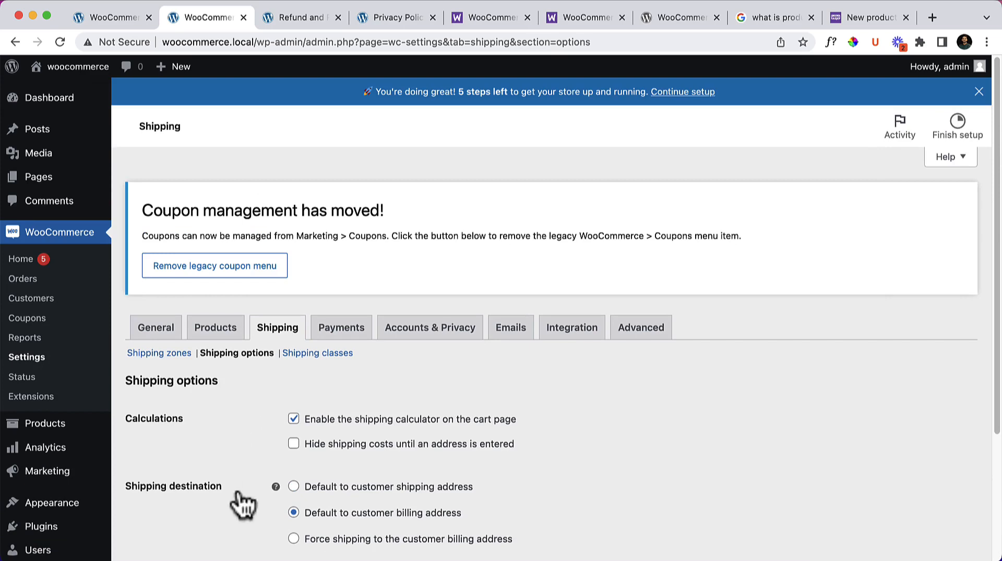
{"action": "scroll", "coordinate": [240, 499], "scroll_direction": "down", "scroll_amount": 1}
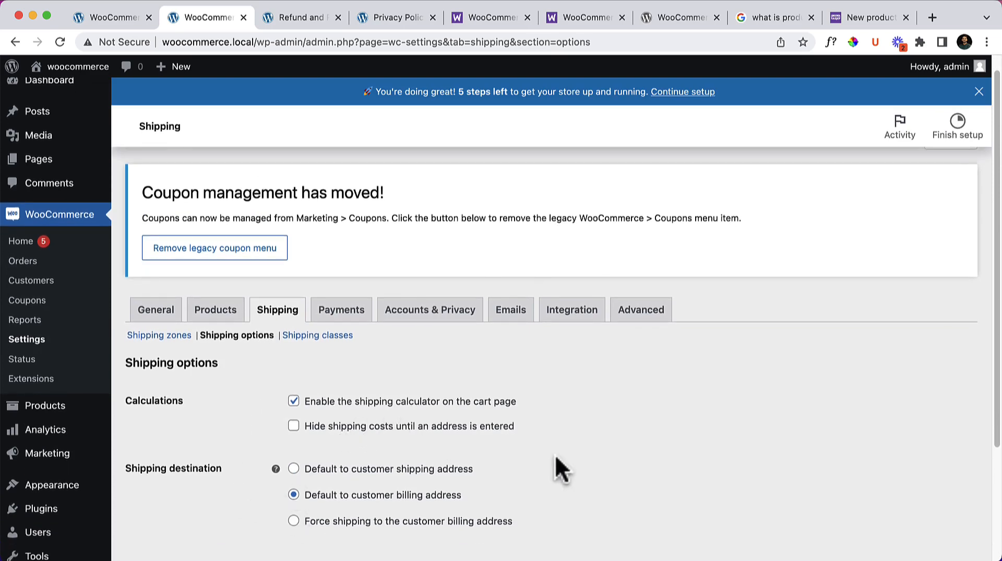
{"action": "scroll", "coordinate": [406, 420], "scroll_direction": "down", "scroll_amount": 5}
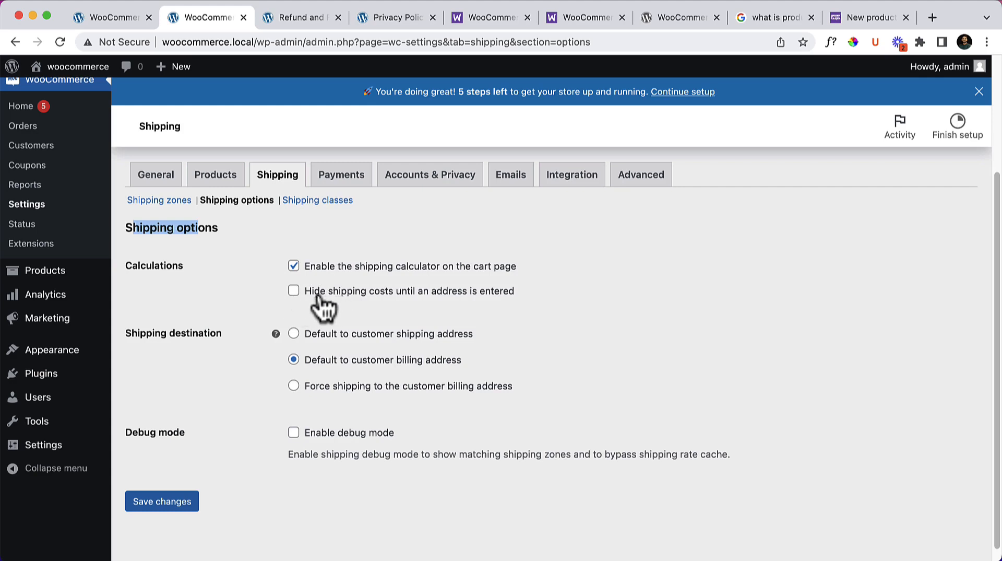
{"action": "left_click", "coordinate": [332, 295]}
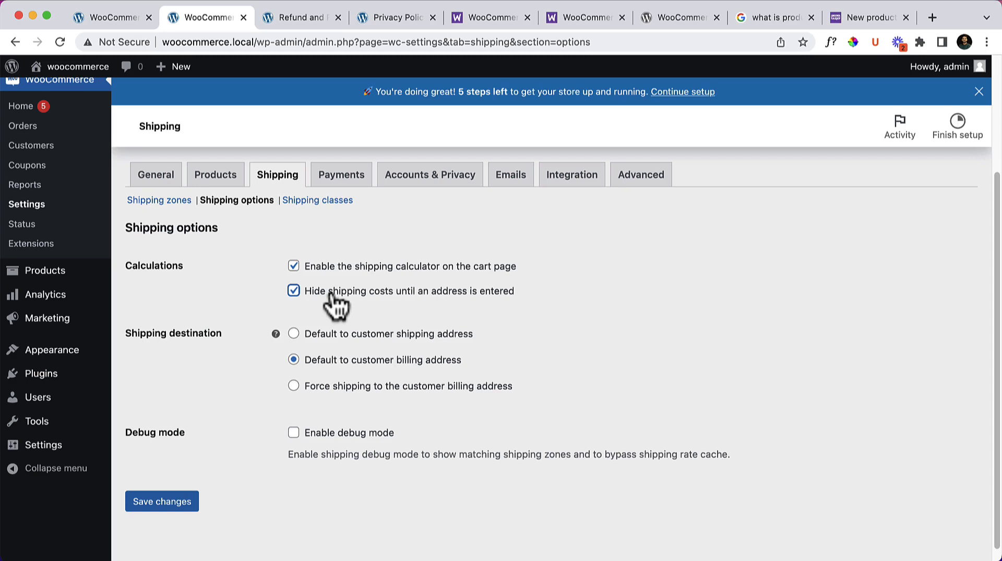
{"action": "left_click", "coordinate": [332, 295]}
Open Shipping classes, discarding unsaved changes, to see that no classes exist yet
{"action": "left_click", "coordinate": [334, 209]}
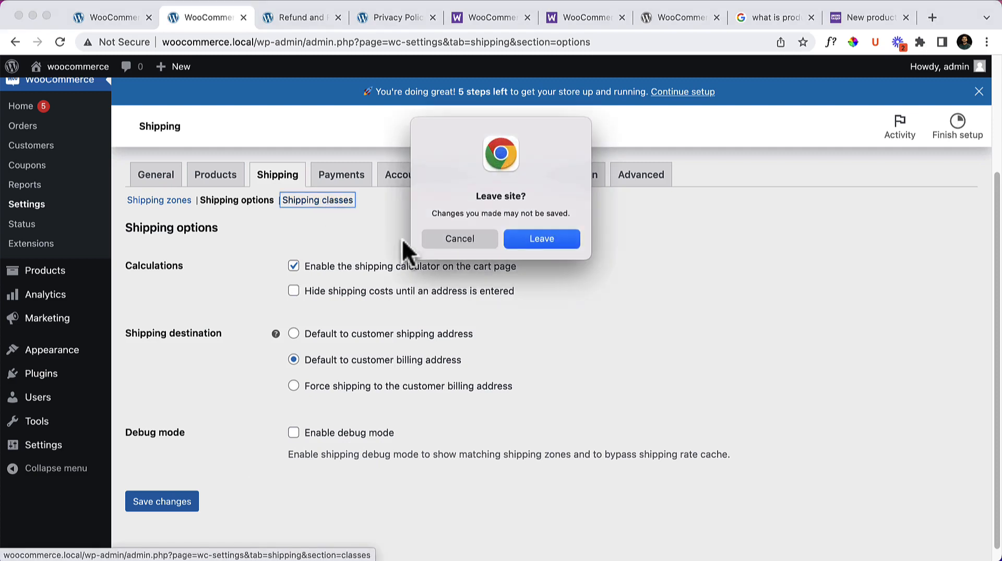
{"action": "left_click", "coordinate": [543, 242]}
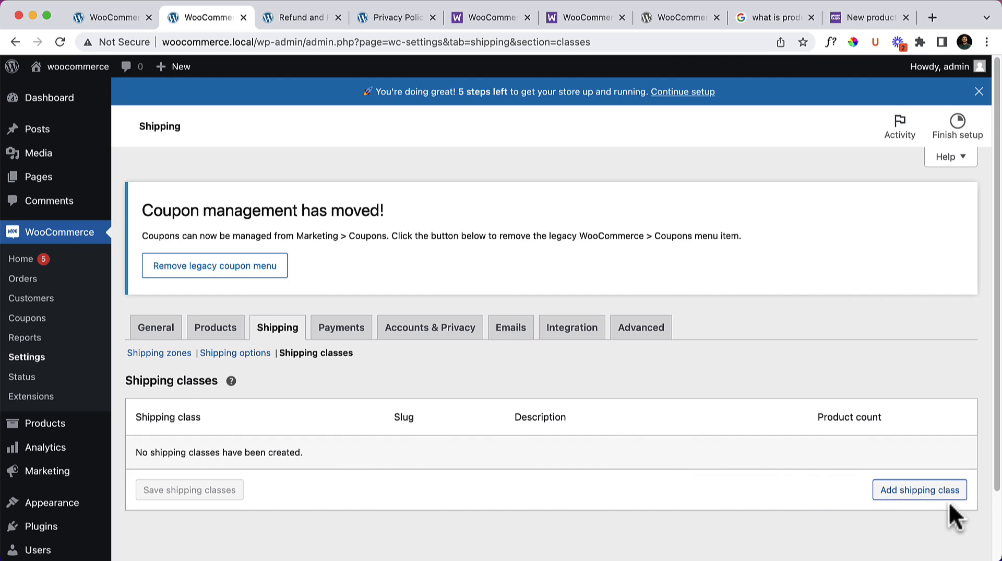
{"action": "mouse_move", "coordinate": [231, 380]}
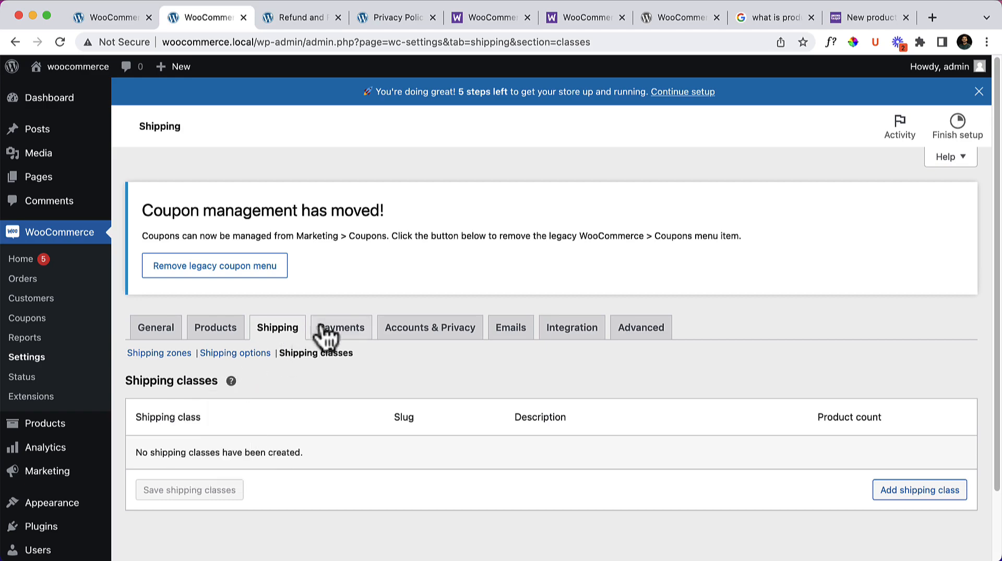
{"action": "left_click", "coordinate": [352, 335]}
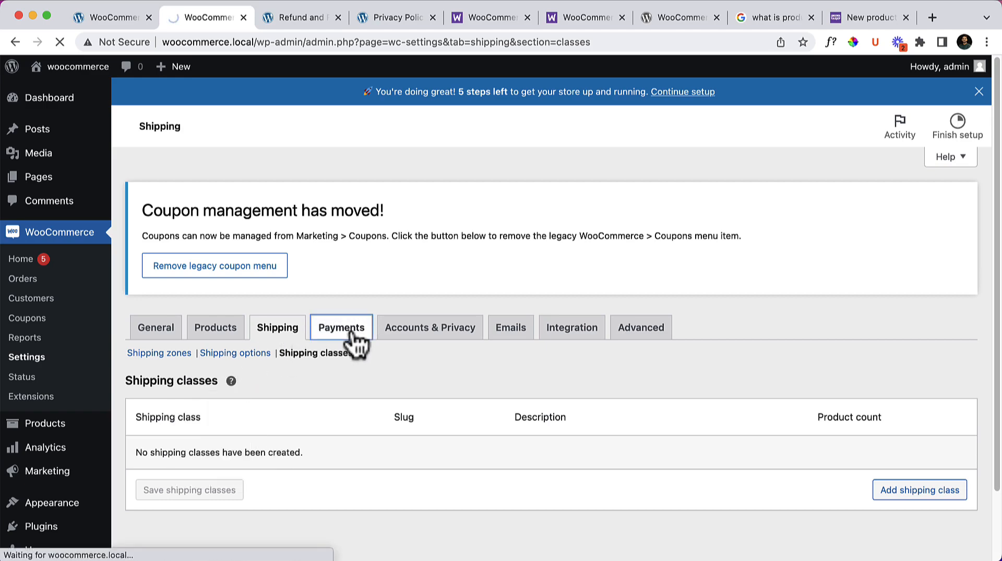
Review the disabled Direct bank transfer, Check payments and Cash on delivery methods
{"action": "scroll", "coordinate": [437, 381], "scroll_direction": "down", "scroll_amount": 5}
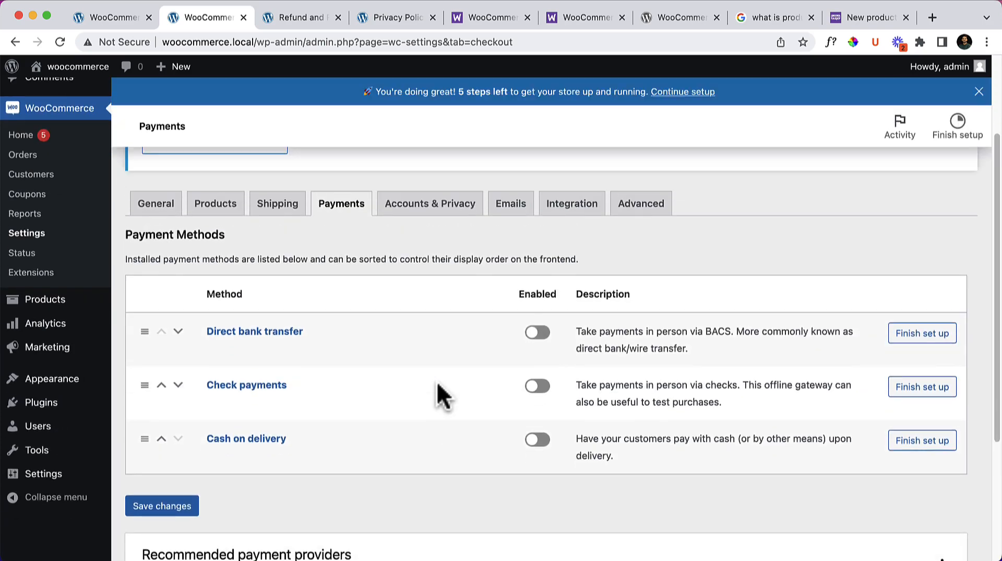
{"action": "scroll", "coordinate": [437, 385], "scroll_direction": "down", "scroll_amount": 4}
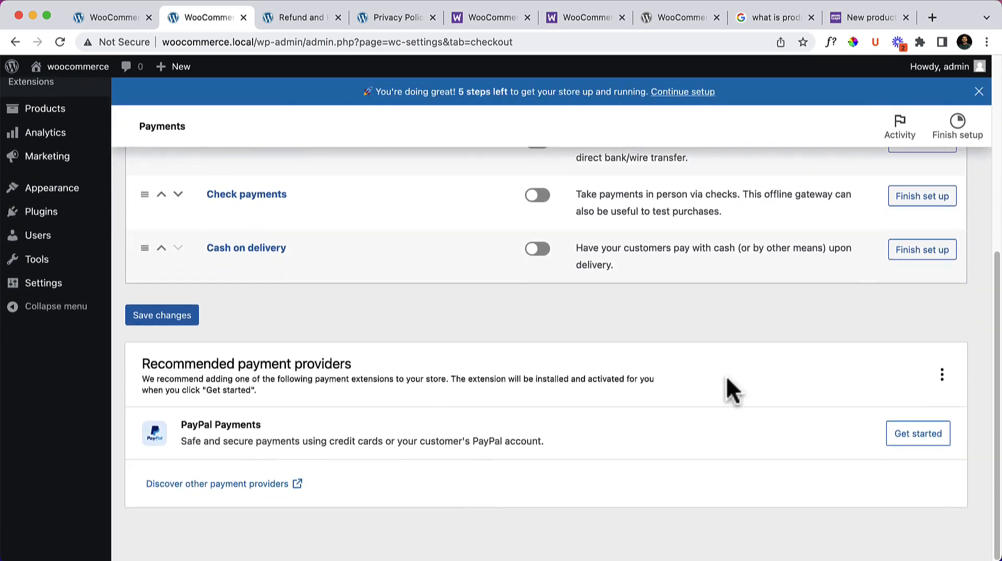
{"action": "scroll", "coordinate": [720, 375], "scroll_direction": "up", "scroll_amount": 3}
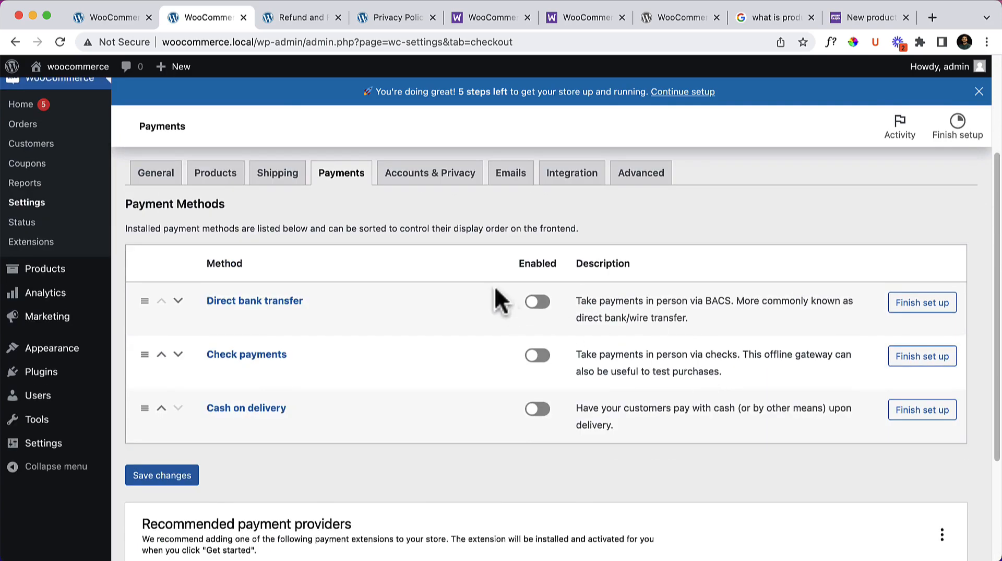
{"action": "left_click", "coordinate": [439, 178]}
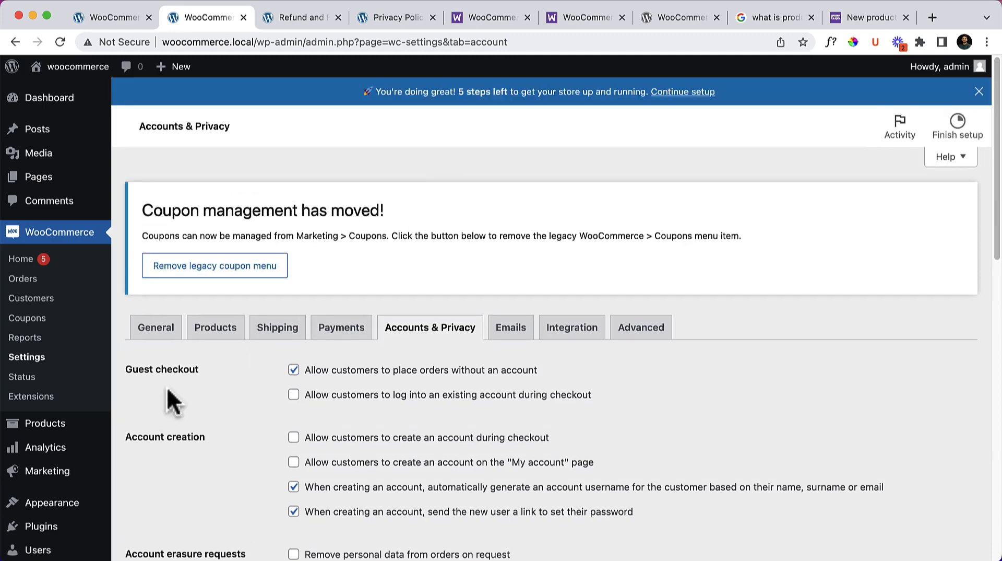
Disable guest checkout; enable checkout login and account creation at checkout and on My account
{"action": "scroll", "coordinate": [214, 398], "scroll_direction": "down", "scroll_amount": 1}
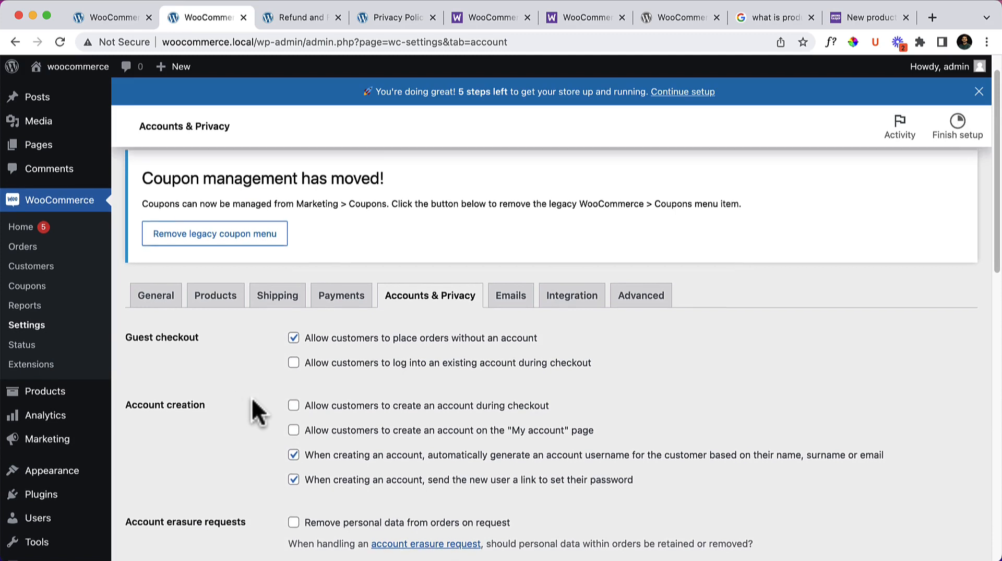
{"action": "scroll", "coordinate": [252, 397], "scroll_direction": "down", "scroll_amount": 1}
{"action": "scroll", "coordinate": [367, 342], "scroll_direction": "down", "scroll_amount": 1}
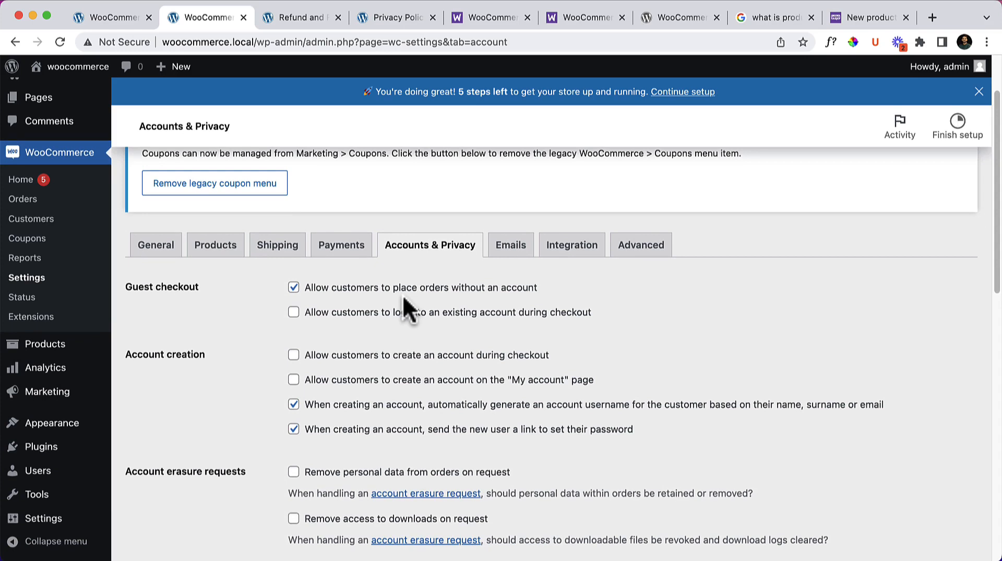
{"action": "left_click", "coordinate": [355, 288]}
{"action": "left_click", "coordinate": [343, 316]}
{"action": "left_click", "coordinate": [339, 366]}
{"action": "left_click", "coordinate": [338, 364]}
{"action": "left_click", "coordinate": [333, 388]}
Open Pages > All Pages in a new tab and switch to it
{"action": "mouse_move", "coordinate": [58, 104]}
{"action": "right_click", "coordinate": [141, 100]}
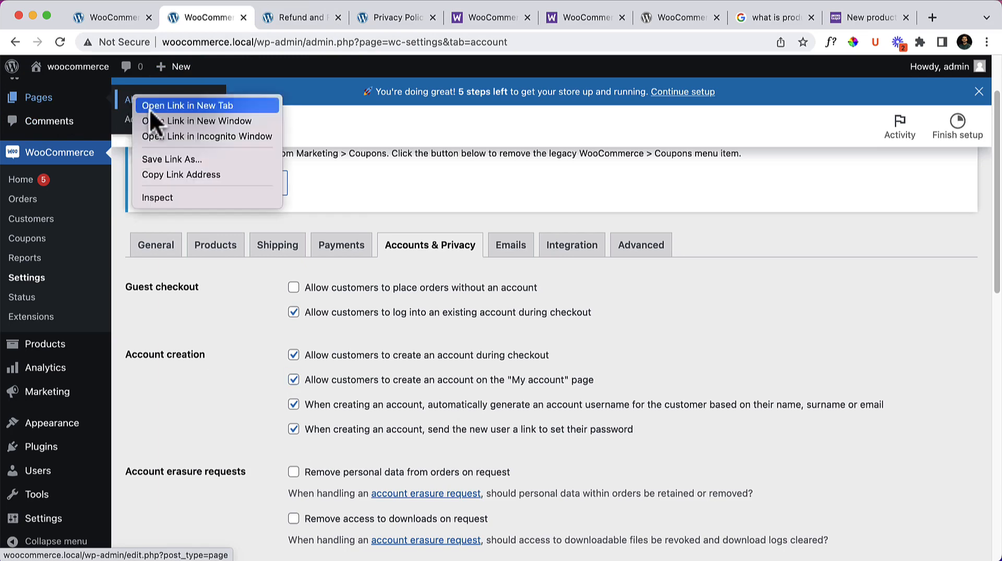
{"action": "left_click", "coordinate": [154, 106]}
{"action": "left_click", "coordinate": [283, 19]}
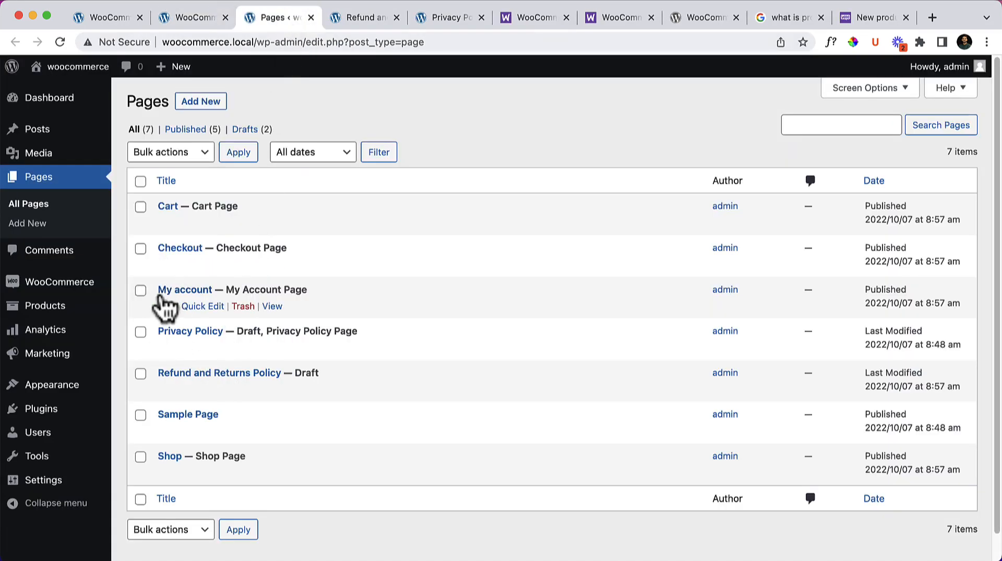
Copy the My account page's link address and return to the settings tab
{"action": "right_click", "coordinate": [271, 307]}
{"action": "left_click", "coordinate": [304, 382]}
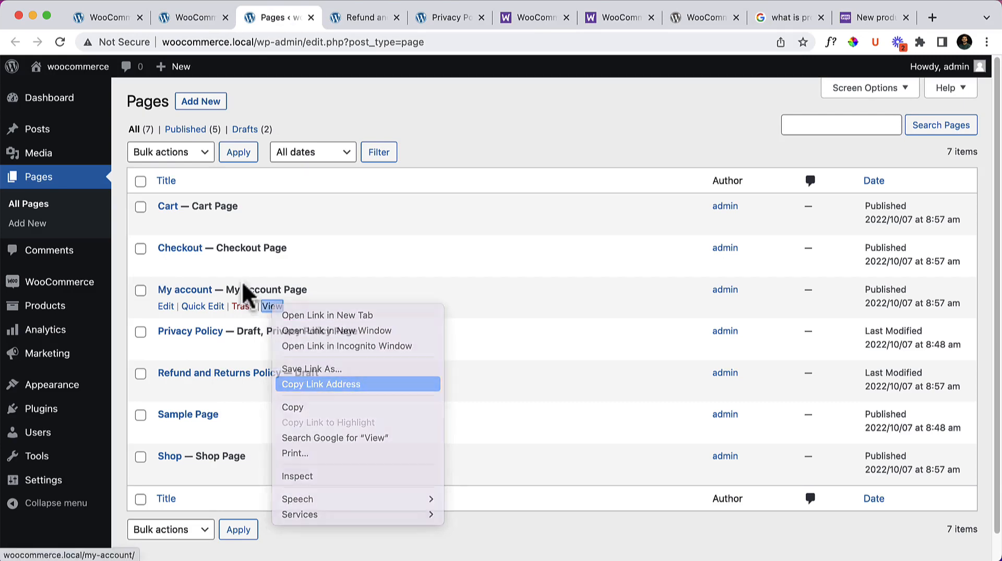
{"action": "left_click", "coordinate": [204, 20]}
Reload the Accounts & Privacy settings discarding changes, then open a new Incognito window
{"action": "left_click", "coordinate": [60, 41]}
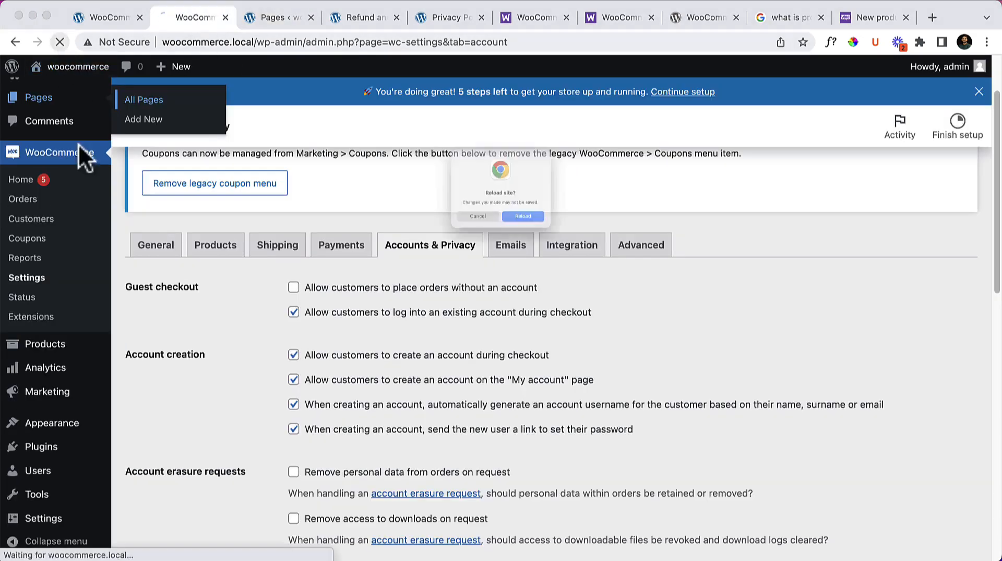
{"action": "left_click", "coordinate": [545, 237]}
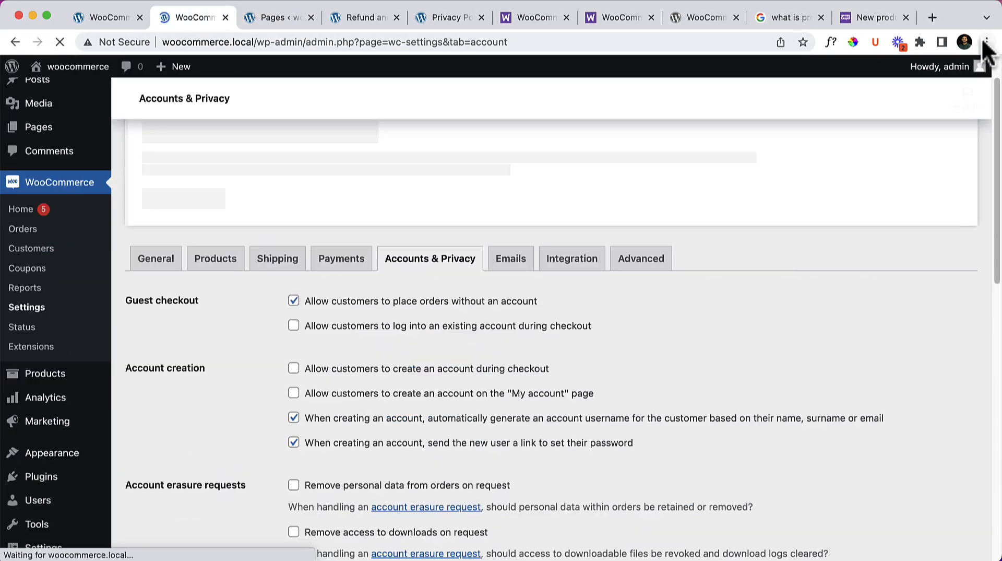
{"action": "left_click", "coordinate": [987, 41]}
{"action": "left_click", "coordinate": [851, 108]}
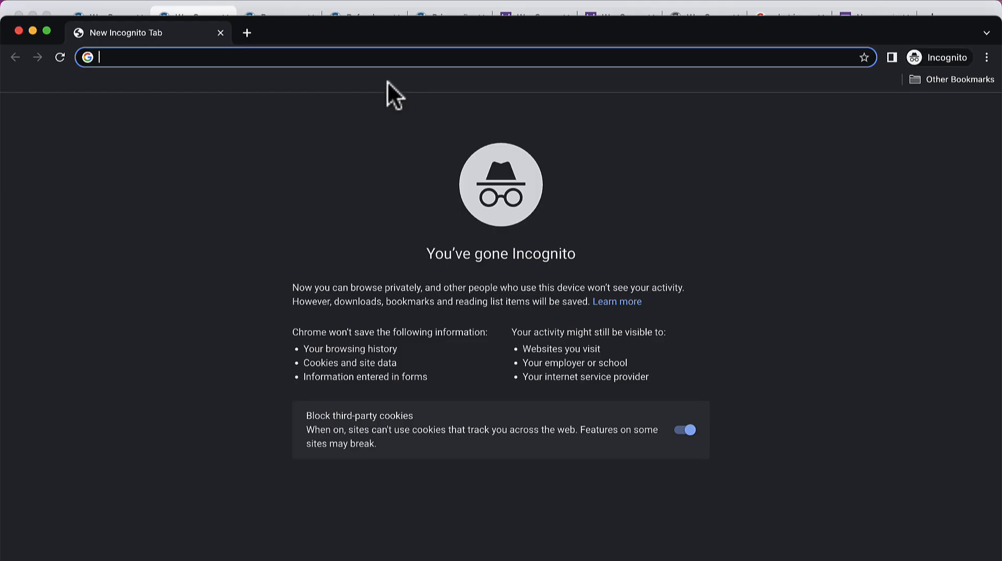
Load the copied My account address as a logged-out visitor, review its login form, and minimize the incognito window
{"action": "right_click", "coordinate": [393, 63]}
{"action": "left_click", "coordinate": [427, 165]}
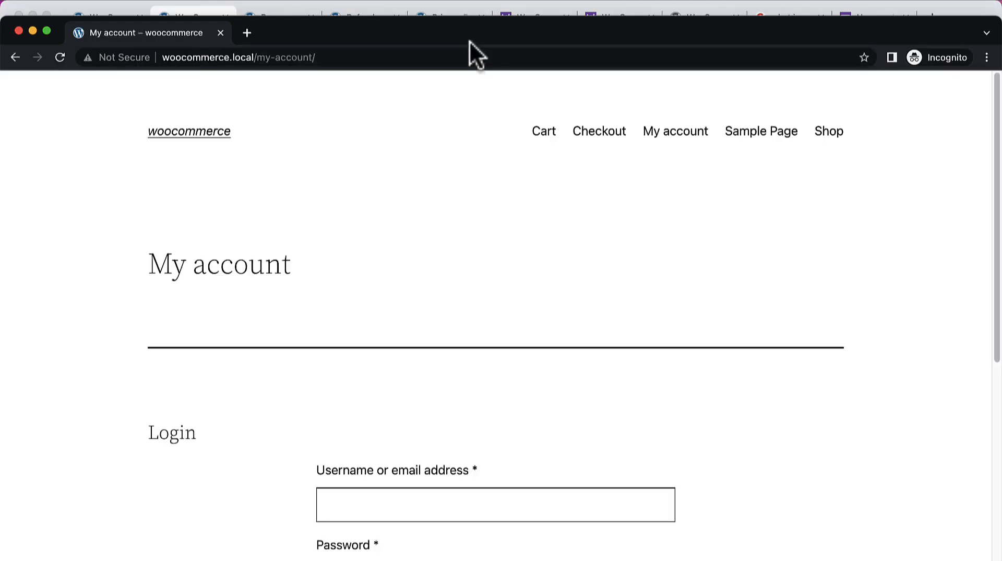
{"action": "left_click_drag", "start_coordinate": [468, 39], "coordinate": [465, 14]}
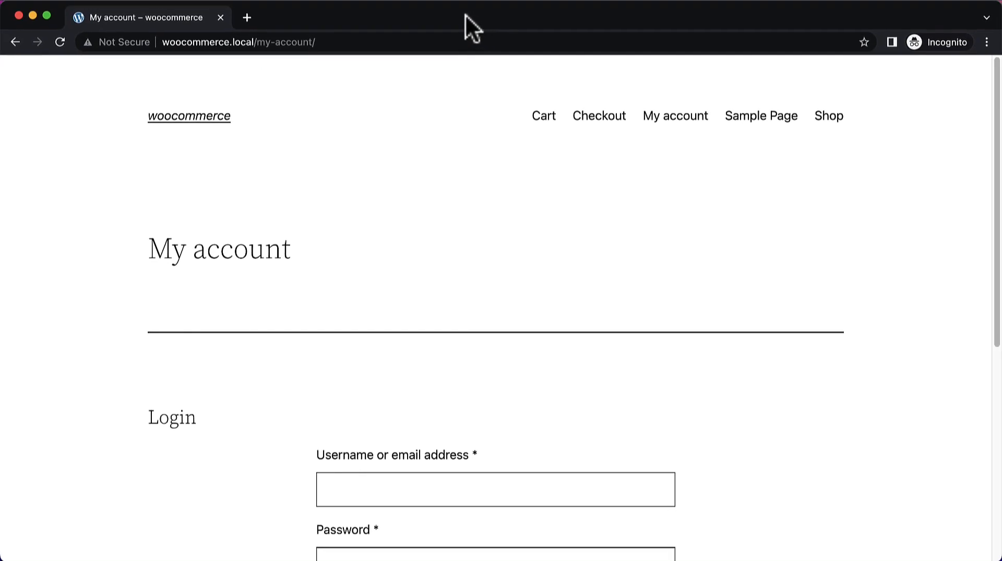
{"action": "scroll", "coordinate": [585, 463], "scroll_direction": "down", "scroll_amount": 3}
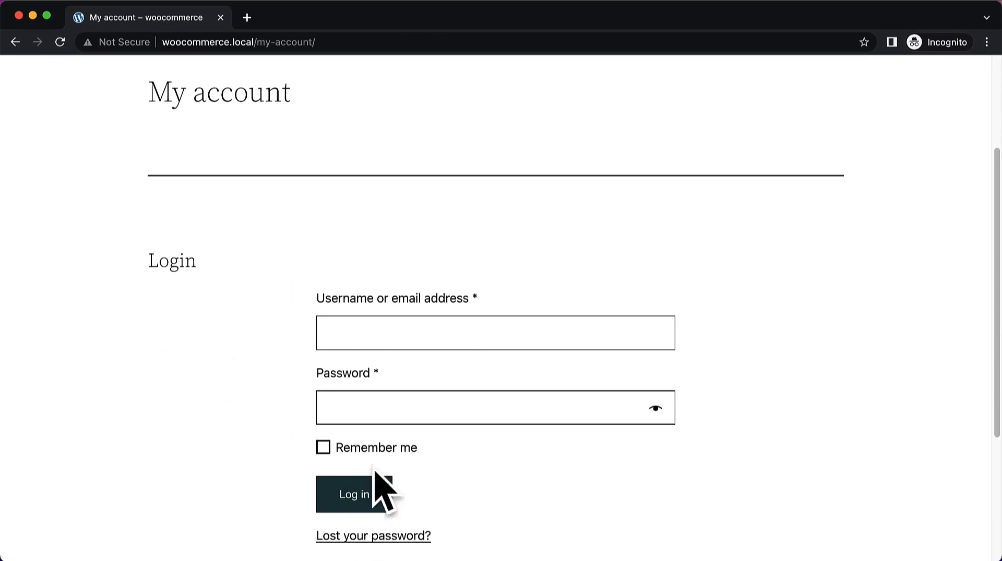
{"action": "scroll", "coordinate": [564, 381], "scroll_direction": "up", "scroll_amount": 3}
{"action": "scroll", "coordinate": [426, 353], "scroll_direction": "down", "scroll_amount": 8}
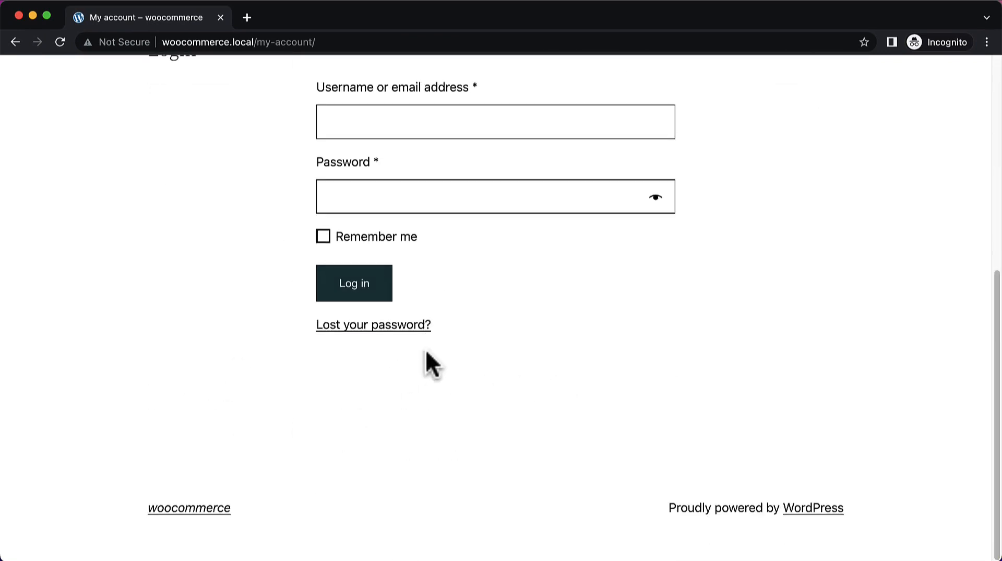
{"action": "scroll", "coordinate": [424, 348], "scroll_direction": "up", "scroll_amount": 9}
{"action": "key", "text": "super+m"}
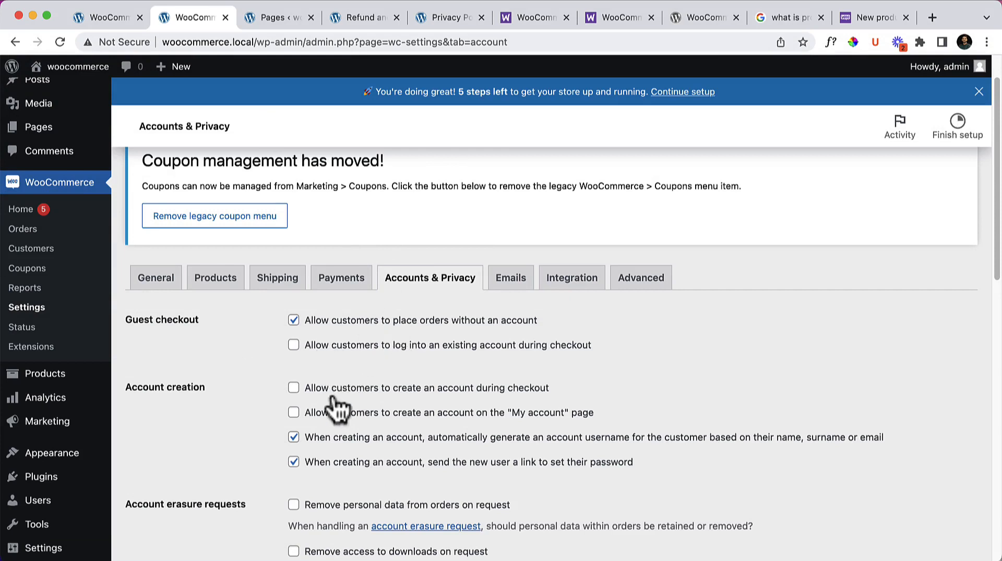
{"action": "left_click", "coordinate": [370, 413]}
{"action": "scroll", "coordinate": [437, 439], "scroll_direction": "down", "scroll_amount": 10}
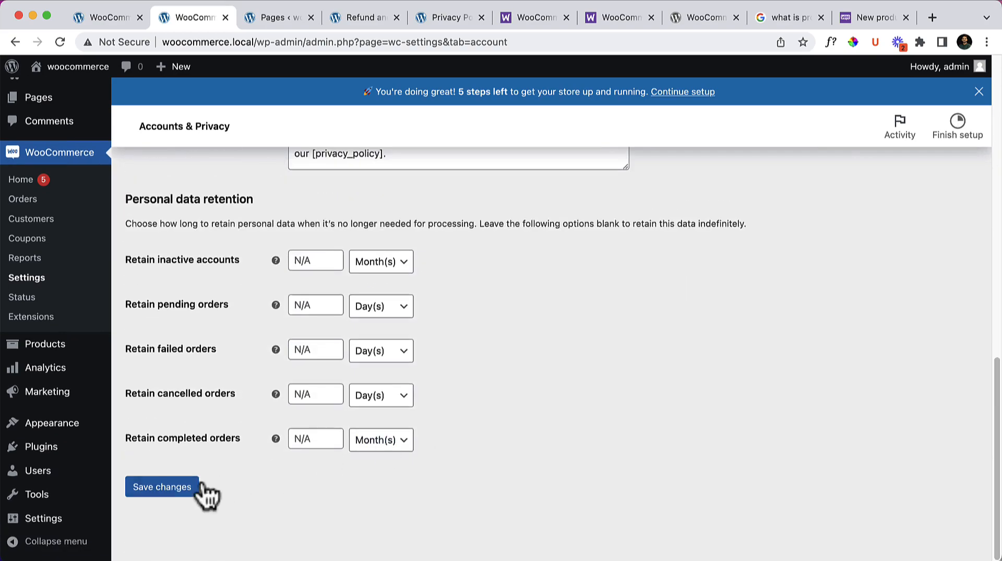
{"action": "left_click", "coordinate": [182, 488]}
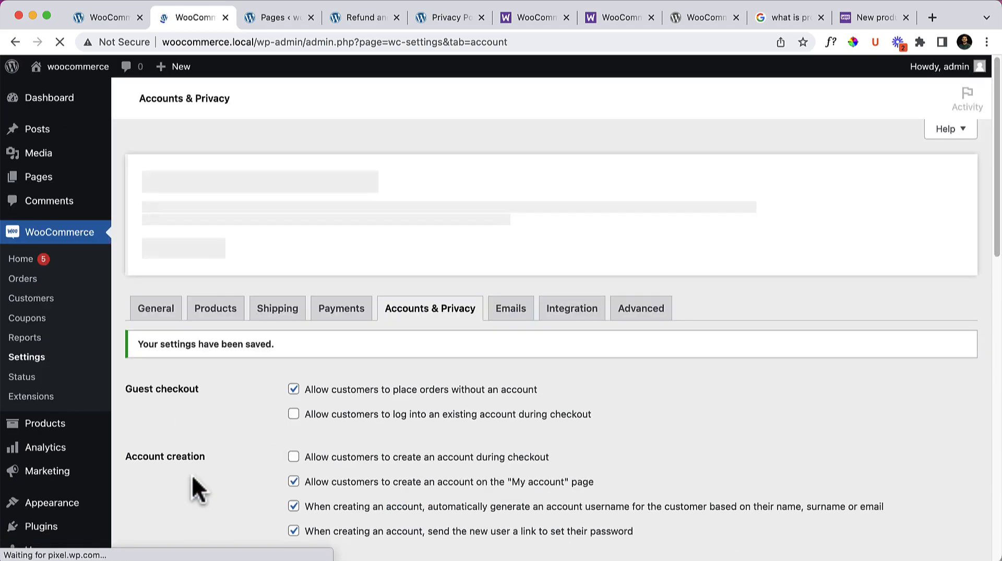
{"action": "key", "text": "super+grave"}
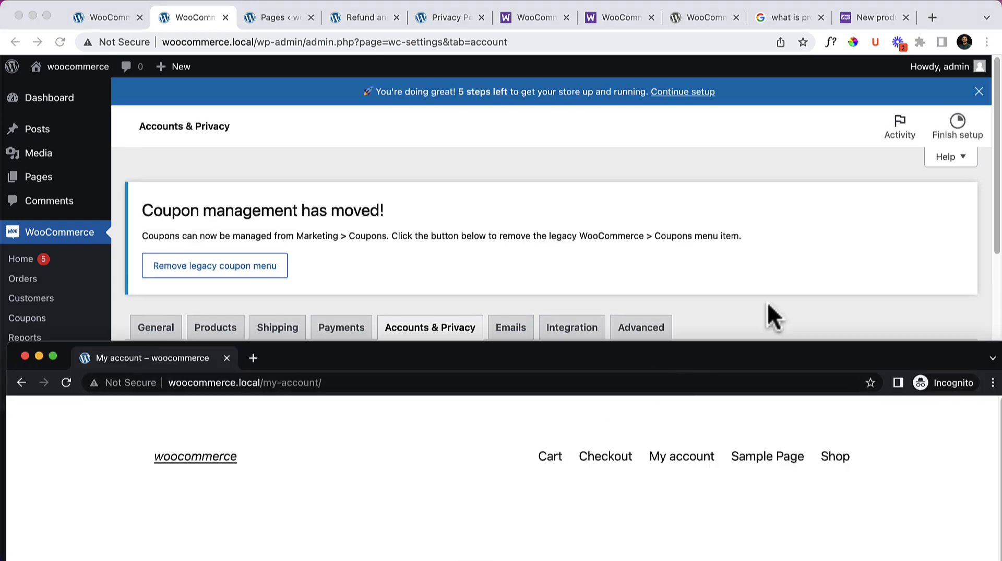
{"action": "left_click_drag", "start_coordinate": [700, 356], "coordinate": [725, 125]}
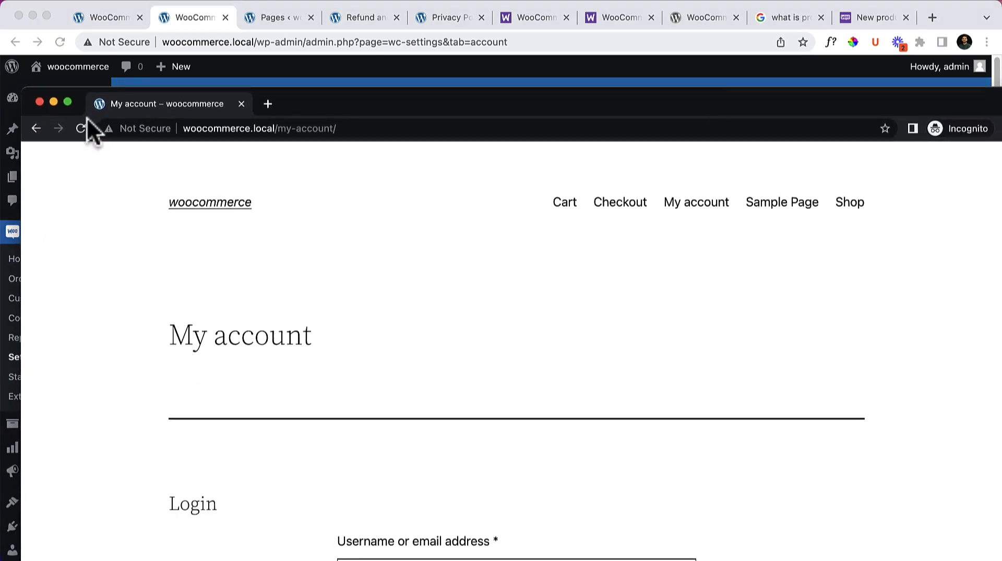
{"action": "left_click_drag", "start_coordinate": [422, 92], "coordinate": [411, 23]}
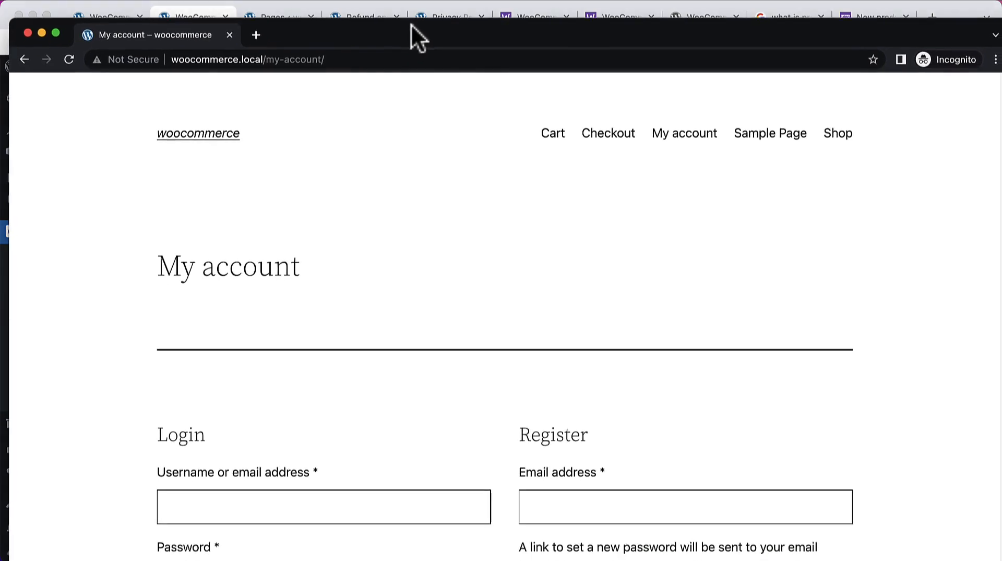
{"action": "scroll", "coordinate": [544, 367], "scroll_direction": "down", "scroll_amount": 4}
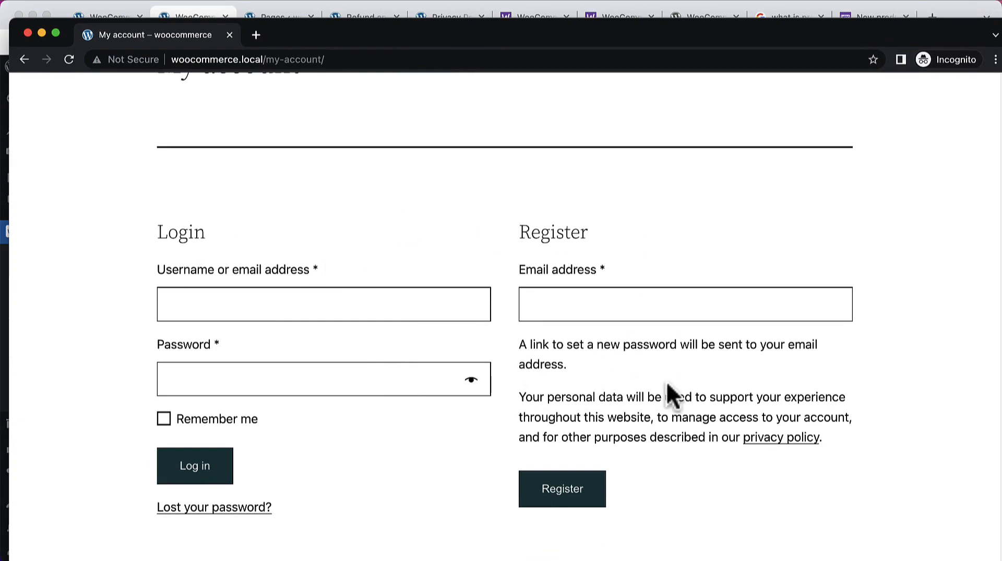
{"action": "left_click_drag", "start_coordinate": [354, 46], "coordinate": [448, 371]}
Return to Accounts & Privacy, review the privacy texts and retention periods, and close the Give feedback toast
{"action": "left_click", "coordinate": [453, 221]}
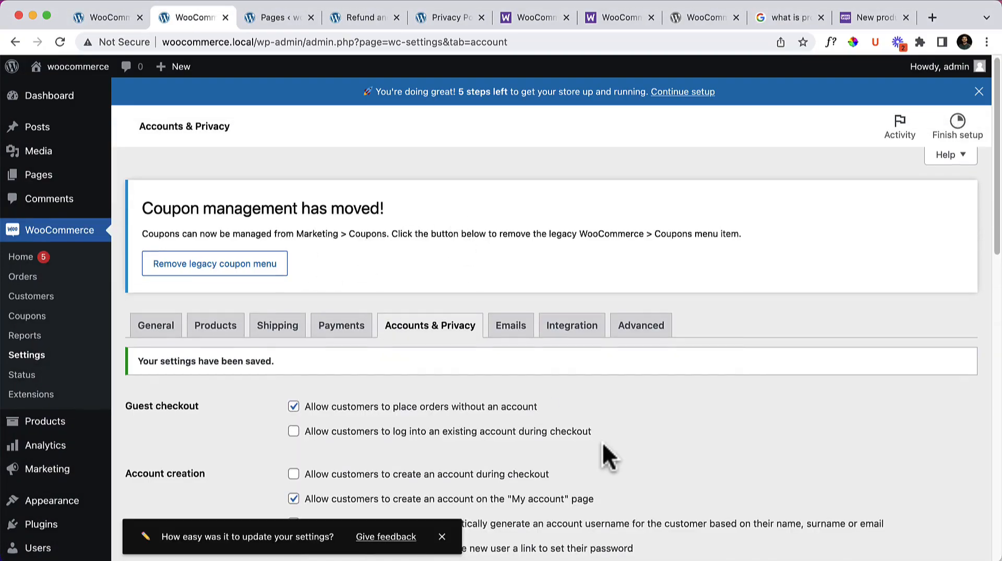
{"action": "scroll", "coordinate": [602, 441], "scroll_direction": "down", "scroll_amount": 3}
{"action": "scroll", "coordinate": [607, 457], "scroll_direction": "down", "scroll_amount": 5}
{"action": "scroll", "coordinate": [604, 449], "scroll_direction": "up", "scroll_amount": 3}
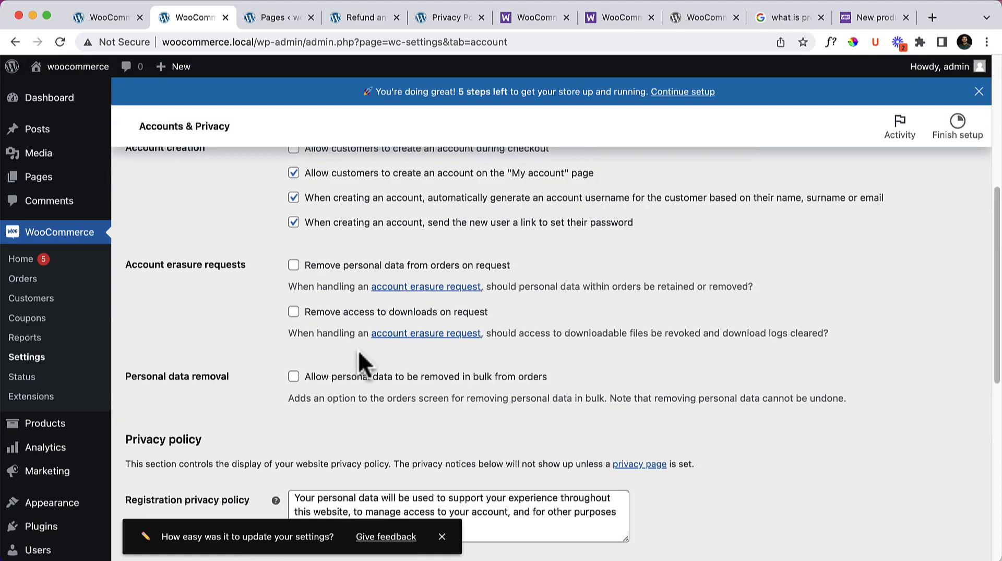
{"action": "scroll", "coordinate": [358, 351], "scroll_direction": "up", "scroll_amount": 5}
{"action": "scroll", "coordinate": [365, 365], "scroll_direction": "down", "scroll_amount": 5}
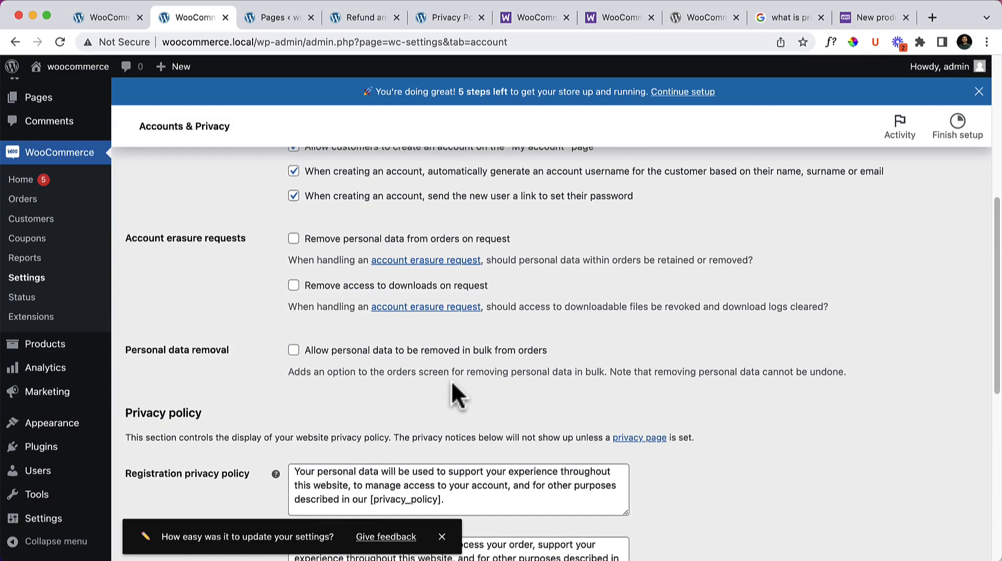
{"action": "scroll", "coordinate": [451, 397], "scroll_direction": "down", "scroll_amount": 4}
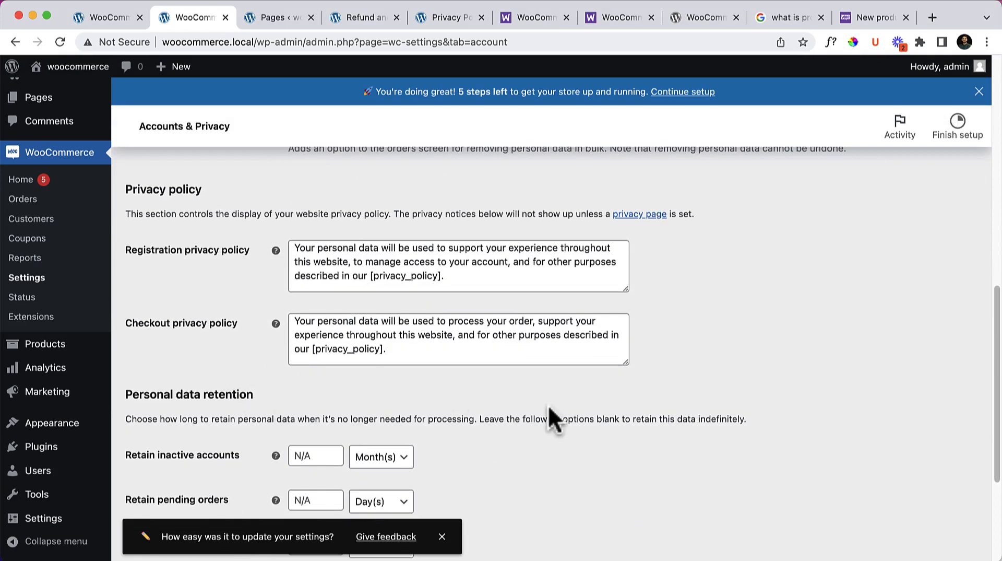
{"action": "left_click", "coordinate": [442, 537]}
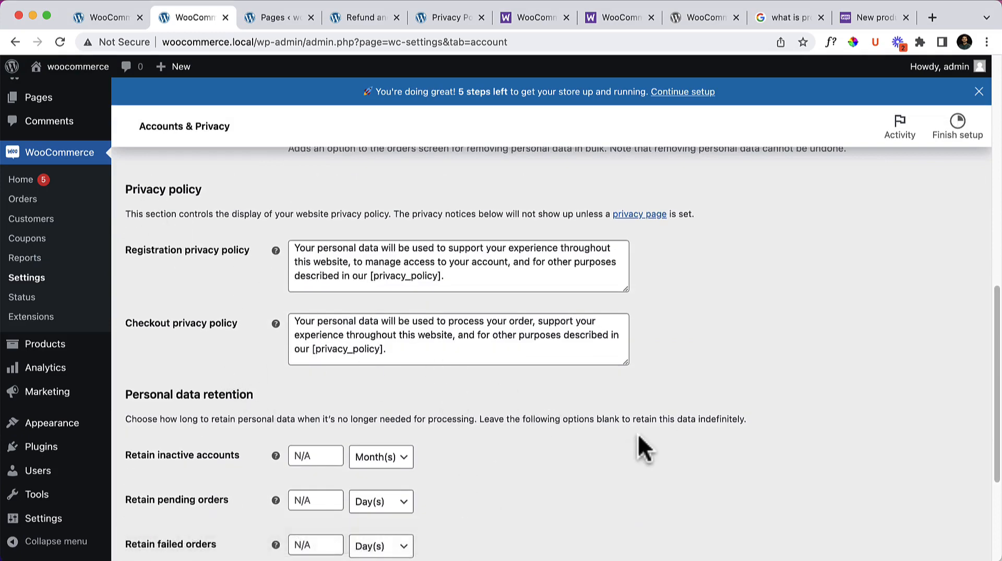
{"action": "scroll", "coordinate": [638, 433], "scroll_direction": "up", "scroll_amount": 1}
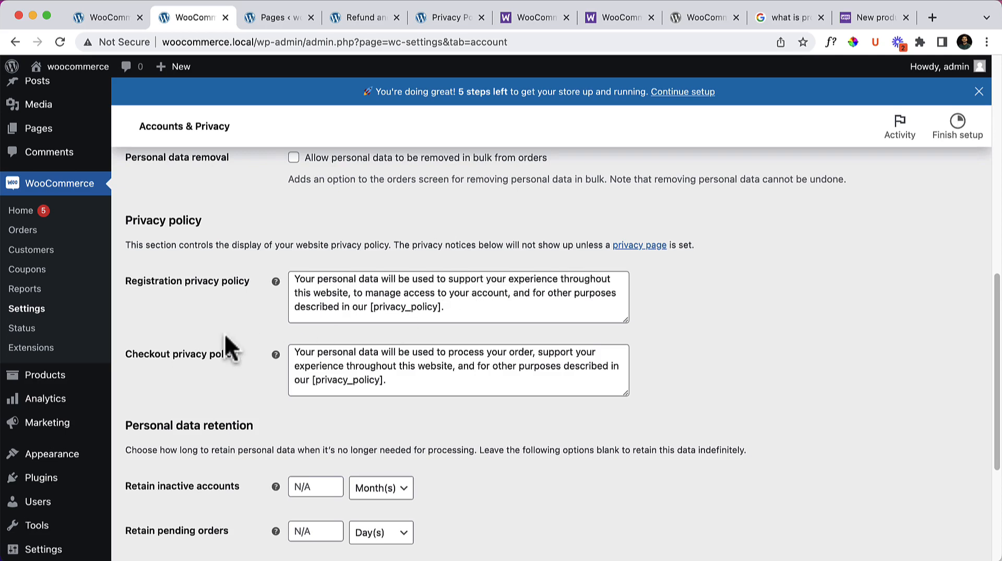
{"action": "left_click_drag", "start_coordinate": [452, 308], "coordinate": [265, 283]}
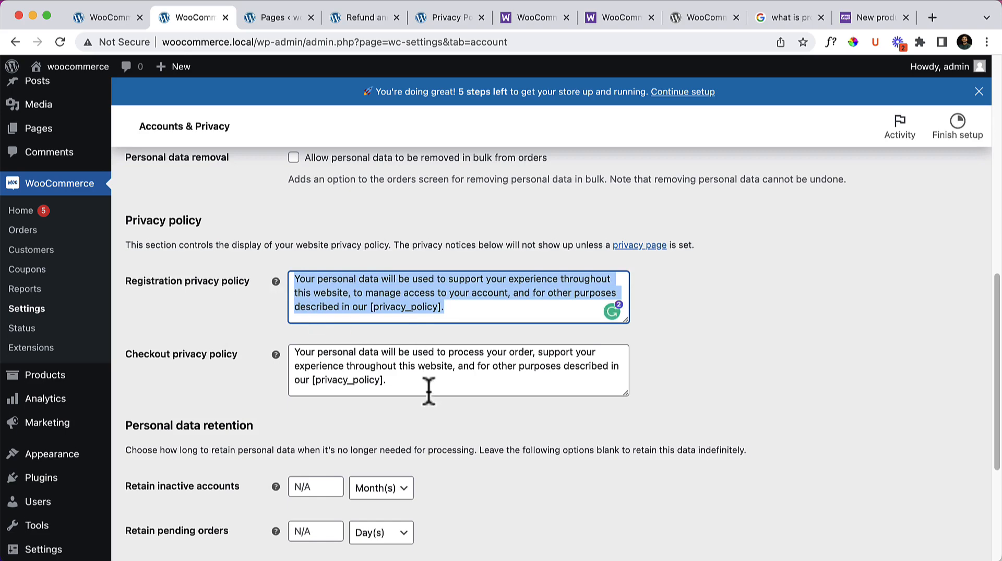
{"action": "left_click_drag", "start_coordinate": [458, 371], "coordinate": [595, 359]}
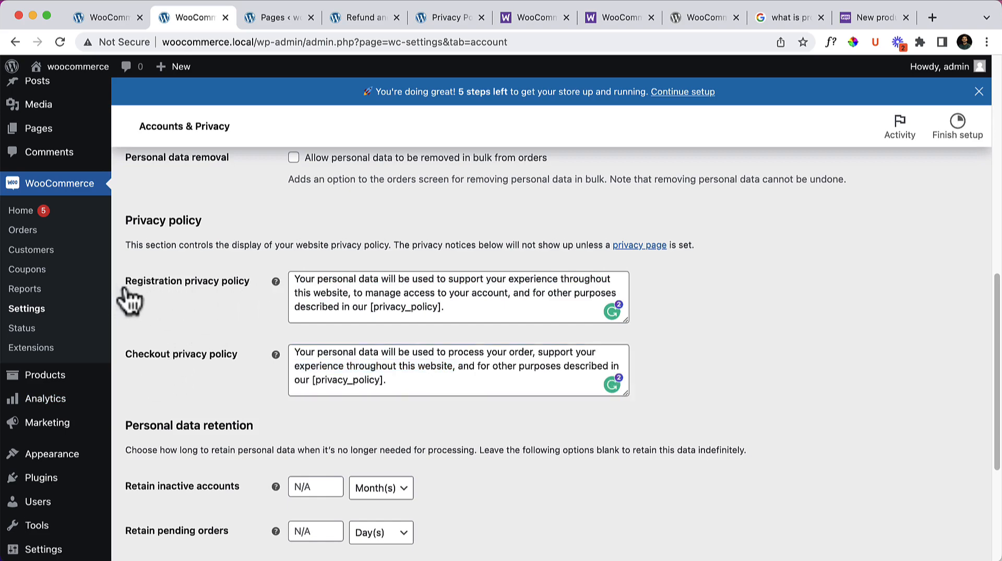
{"action": "left_click_drag", "start_coordinate": [130, 297], "coordinate": [250, 291]}
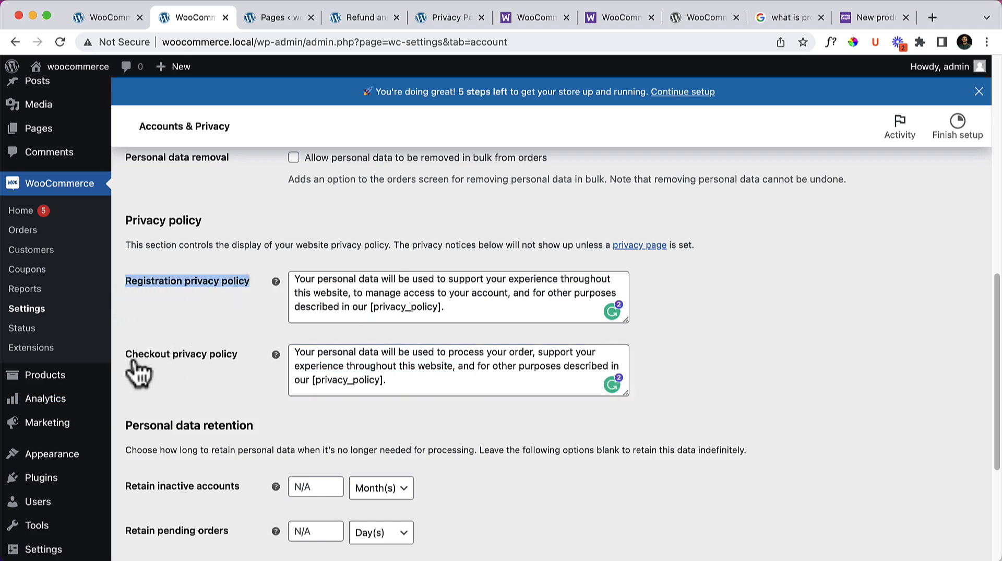
{"action": "left_click_drag", "start_coordinate": [127, 354], "coordinate": [235, 356]}
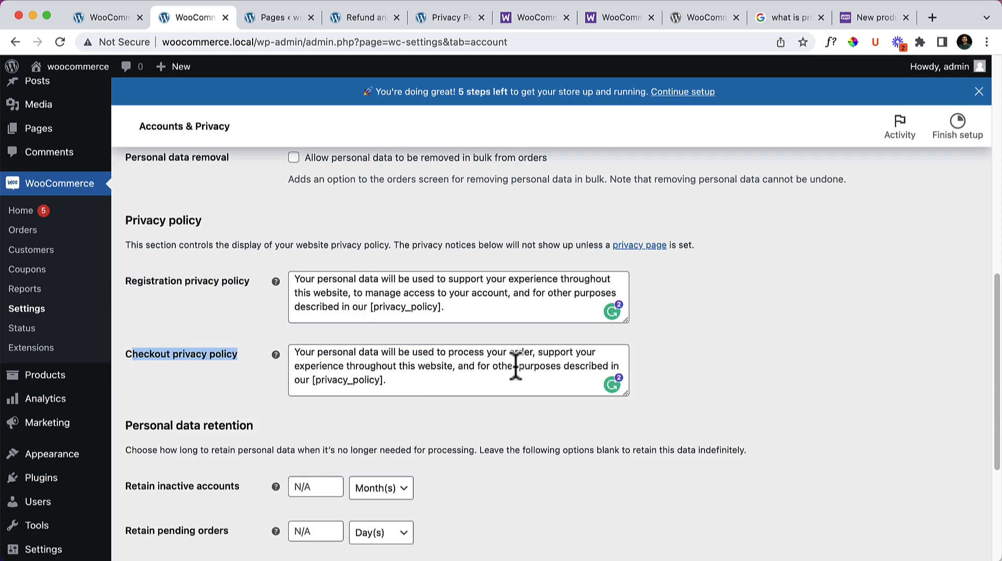
{"action": "scroll", "coordinate": [515, 365], "scroll_direction": "down", "scroll_amount": 3}
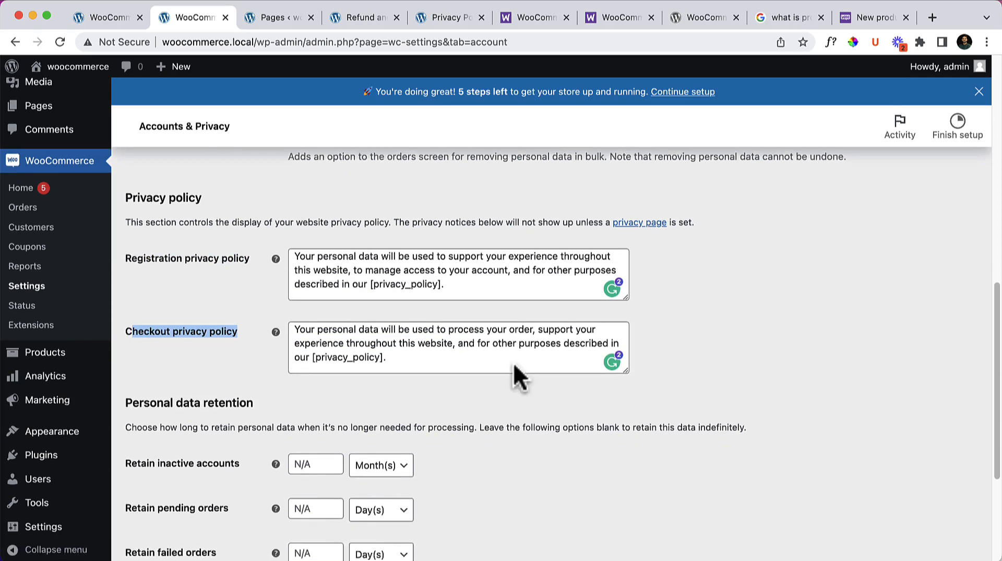
{"action": "scroll", "coordinate": [459, 422], "scroll_direction": "down", "scroll_amount": 4}
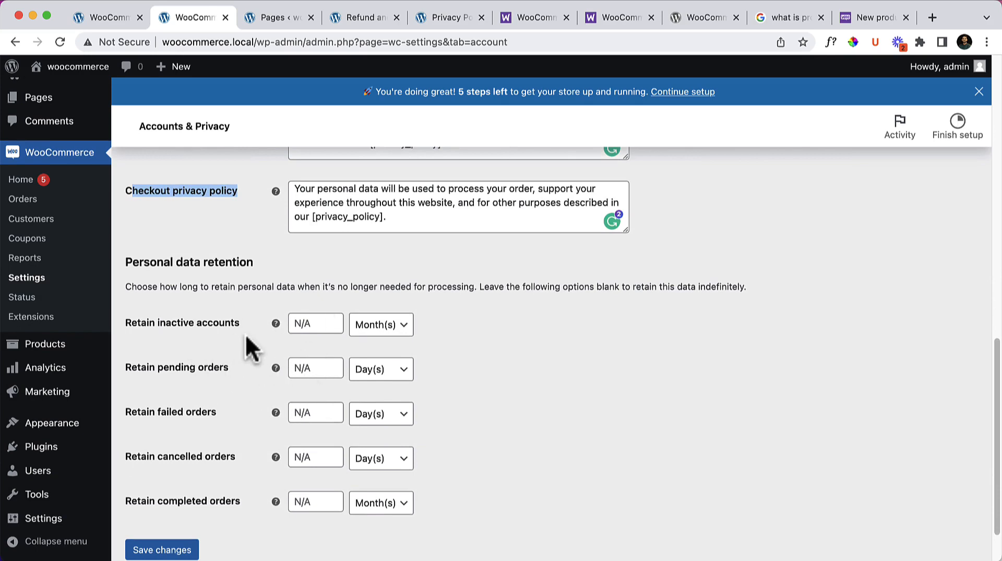
{"action": "left_click", "coordinate": [396, 328]}
{"action": "left_click", "coordinate": [618, 408]}
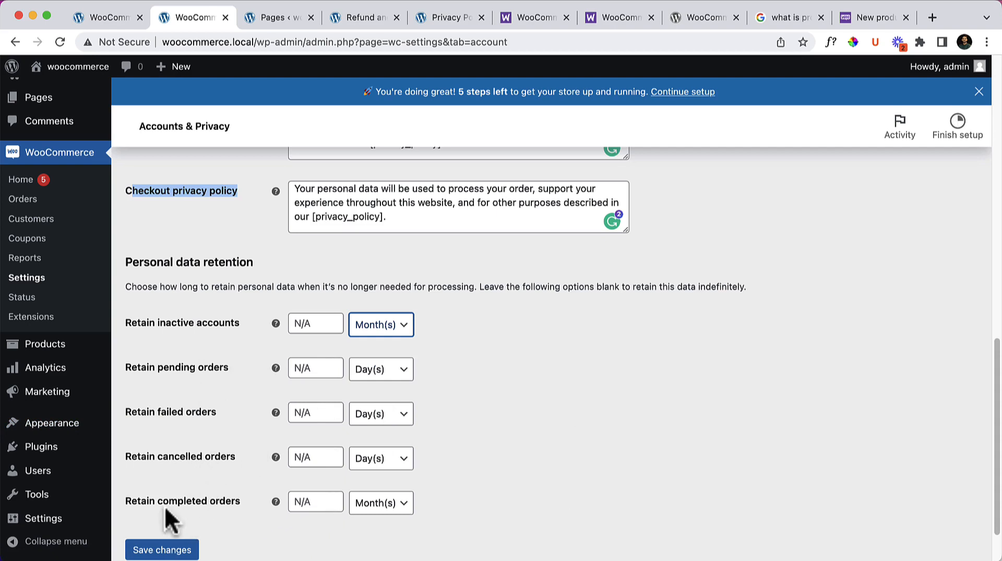
{"action": "left_click", "coordinate": [394, 415]}
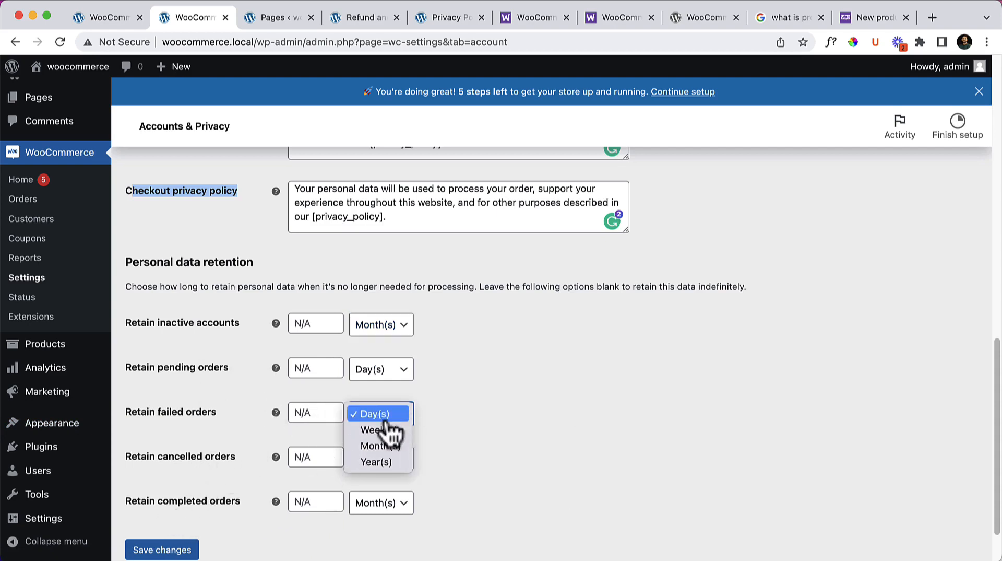
{"action": "left_click", "coordinate": [538, 461]}
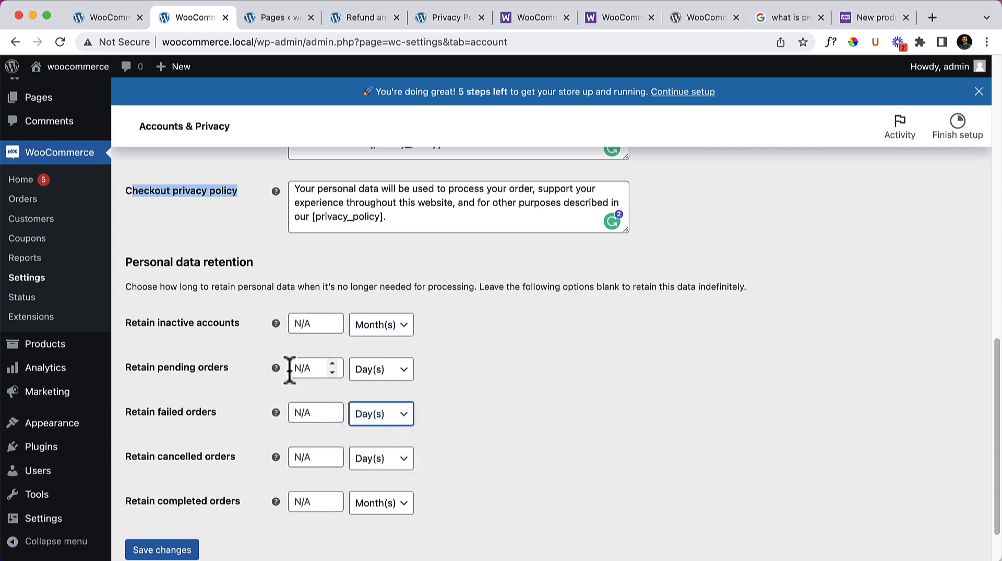
{"action": "scroll", "coordinate": [701, 402], "scroll_direction": "up", "scroll_amount": 13}
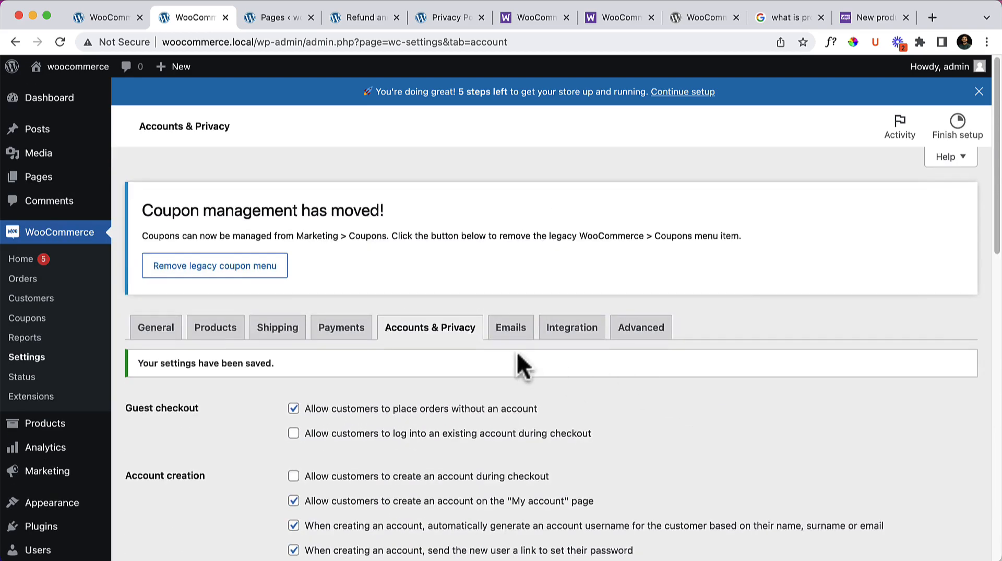
Open the Emails settings and review the notification table, highlighting the customer-facing emails
{"action": "left_click", "coordinate": [515, 342]}
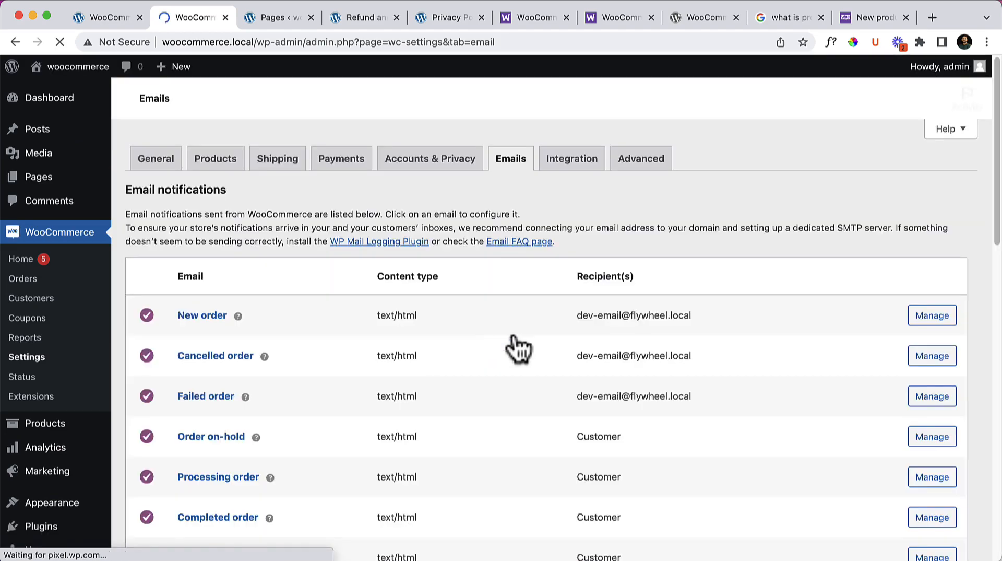
{"action": "scroll", "coordinate": [665, 392], "scroll_direction": "down", "scroll_amount": 3}
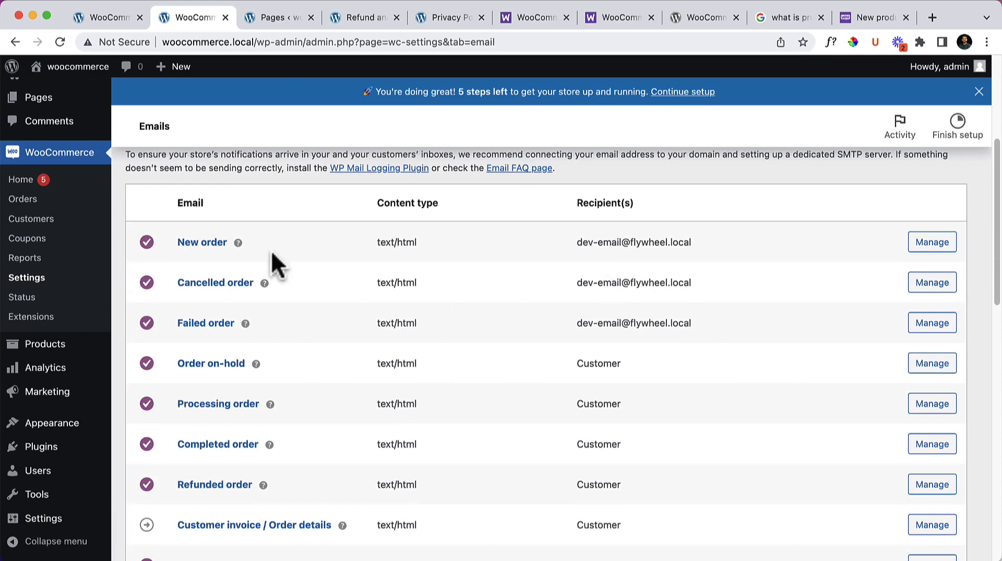
{"action": "scroll", "coordinate": [283, 254], "scroll_direction": "down", "scroll_amount": 1}
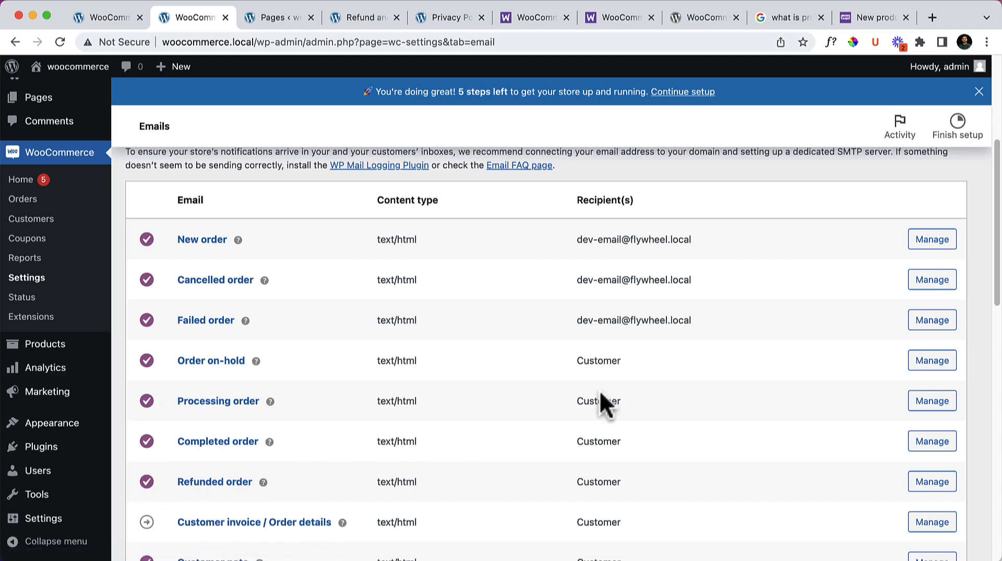
{"action": "scroll", "coordinate": [549, 462], "scroll_direction": "down", "scroll_amount": 2}
{"action": "scroll", "coordinate": [549, 463], "scroll_direction": "down", "scroll_amount": 4}
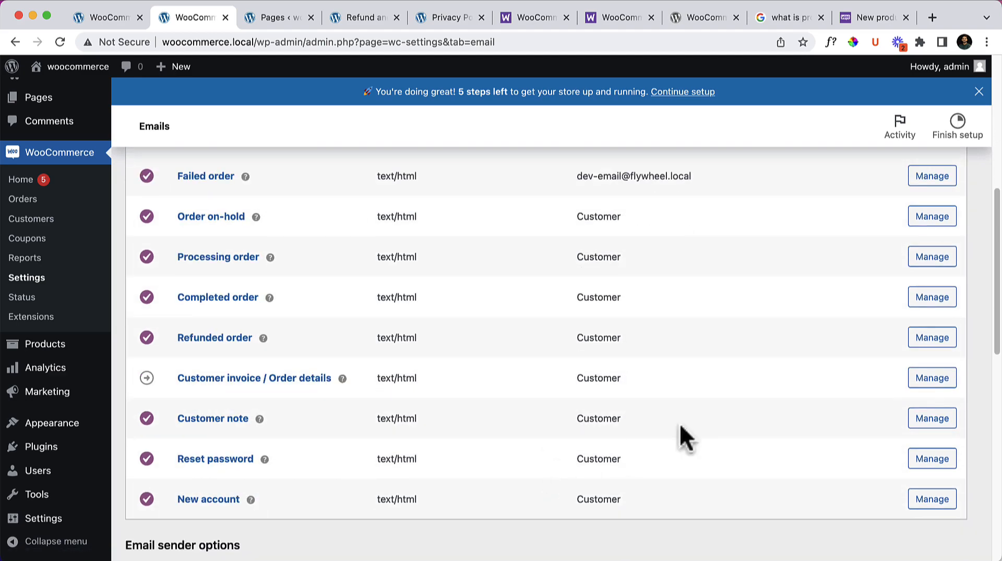
{"action": "left_click_drag", "start_coordinate": [597, 217], "coordinate": [148, 218]}
{"action": "left_click", "coordinate": [653, 509]}
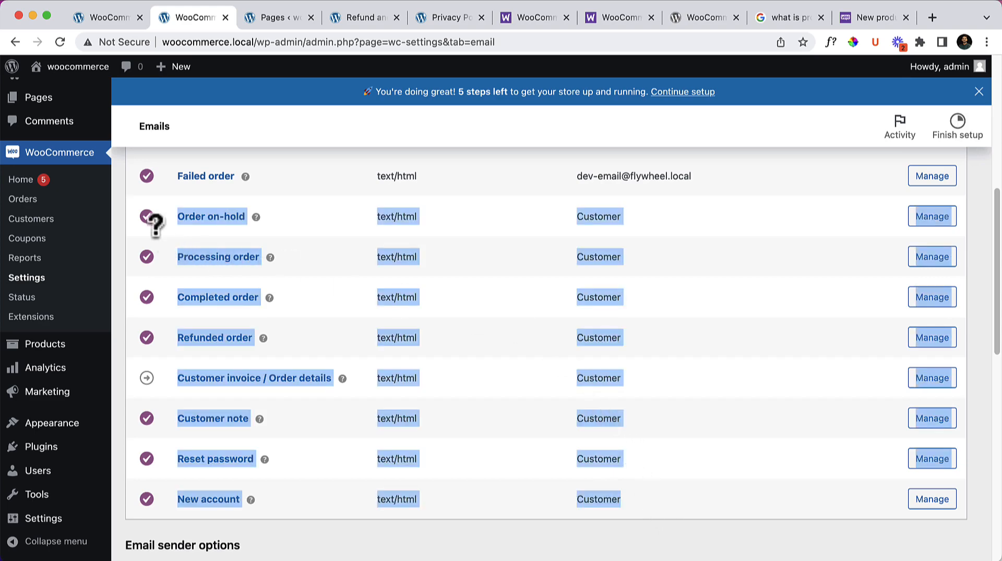
{"action": "scroll", "coordinate": [631, 412], "scroll_direction": "up", "scroll_amount": 8}
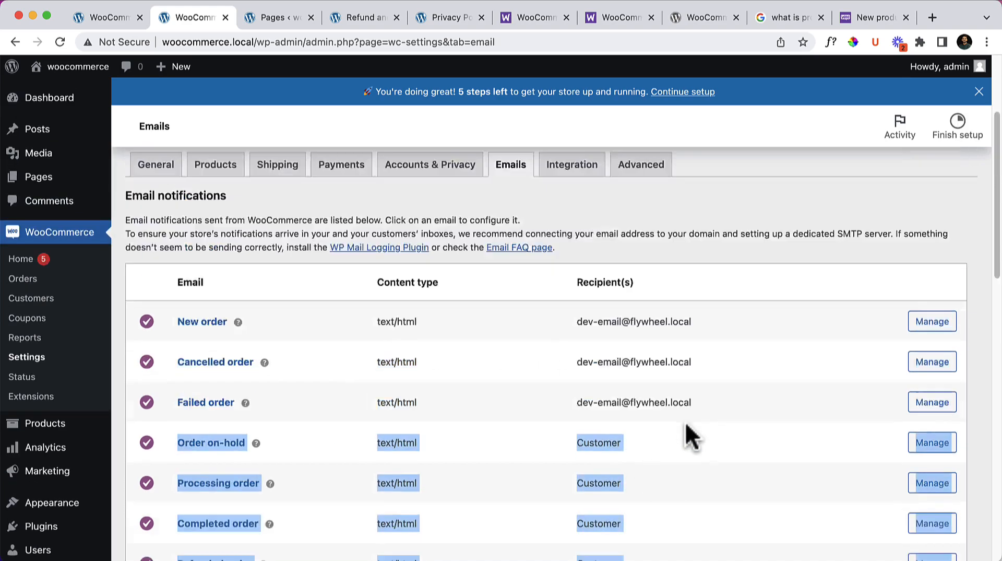
{"action": "scroll", "coordinate": [738, 493], "scroll_direction": "down", "scroll_amount": 2}
Compare the New, Cancelled and Failed order emails, then open the New order email settings
{"action": "left_click_drag", "start_coordinate": [730, 446], "coordinate": [206, 374]}
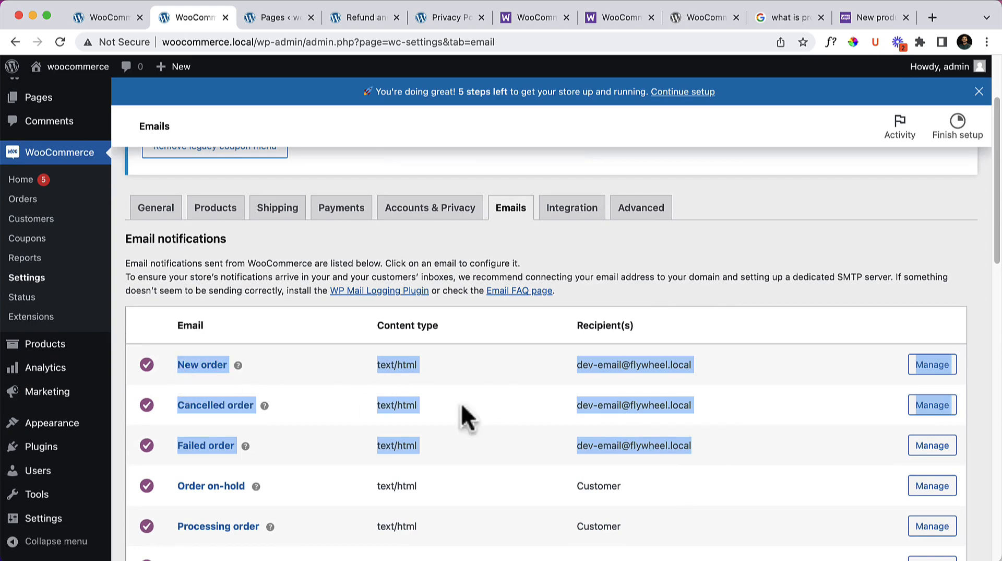
{"action": "scroll", "coordinate": [461, 402], "scroll_direction": "down", "scroll_amount": 3}
{"action": "left_click", "coordinate": [782, 368]}
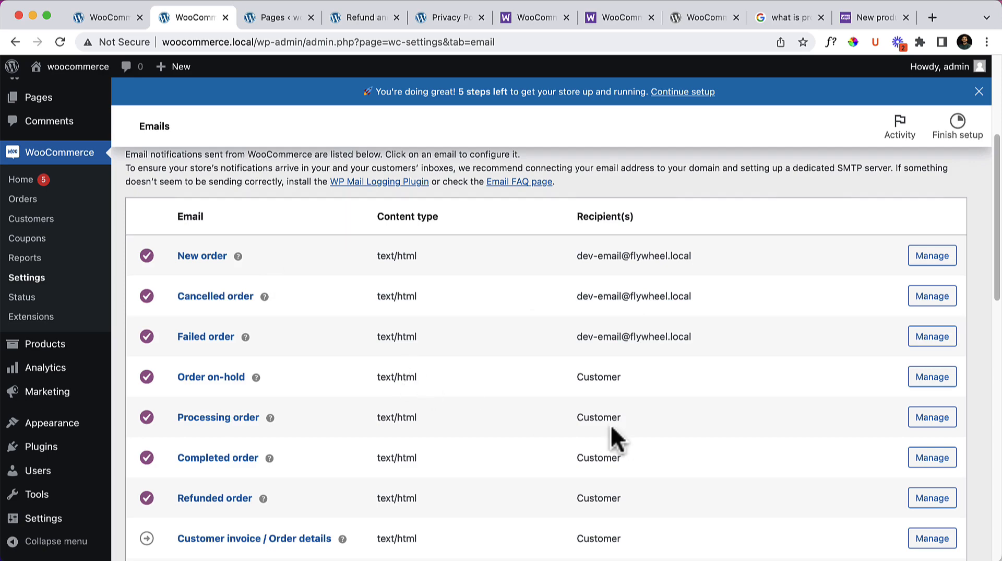
{"action": "scroll", "coordinate": [610, 423], "scroll_direction": "up", "scroll_amount": 5}
{"action": "scroll", "coordinate": [611, 424], "scroll_direction": "down", "scroll_amount": 3}
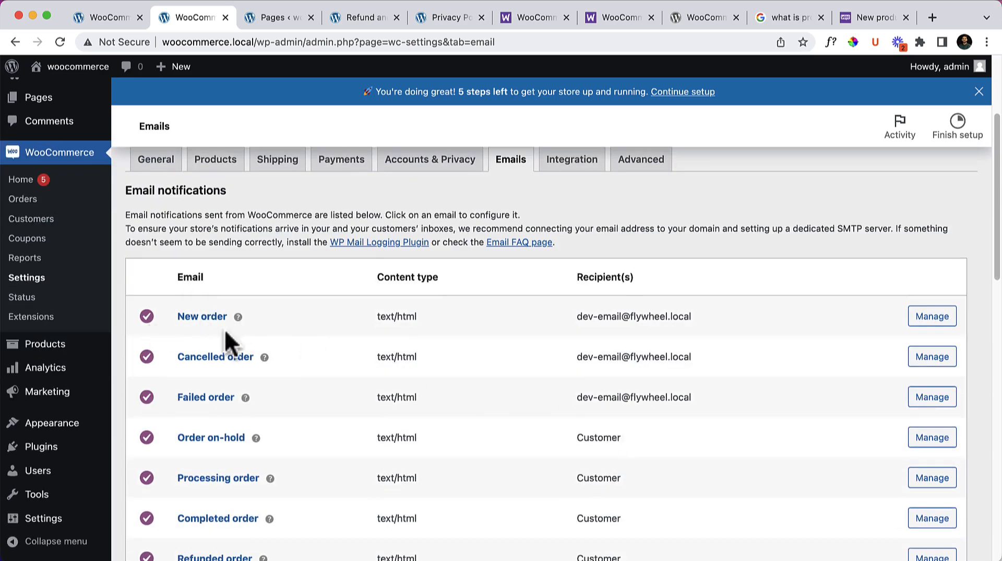
{"action": "left_click", "coordinate": [210, 320]}
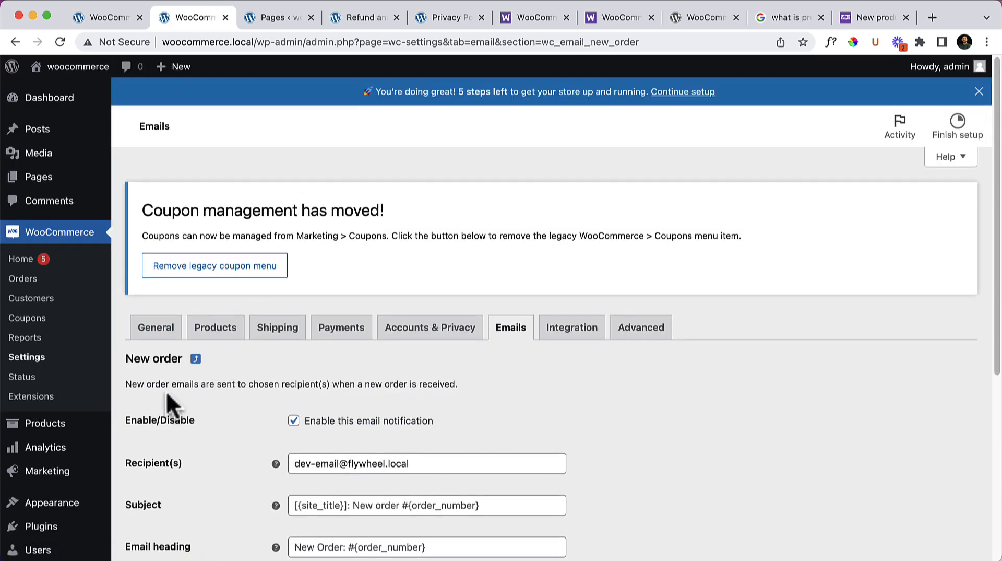
{"action": "scroll", "coordinate": [172, 405], "scroll_direction": "down", "scroll_amount": 3}
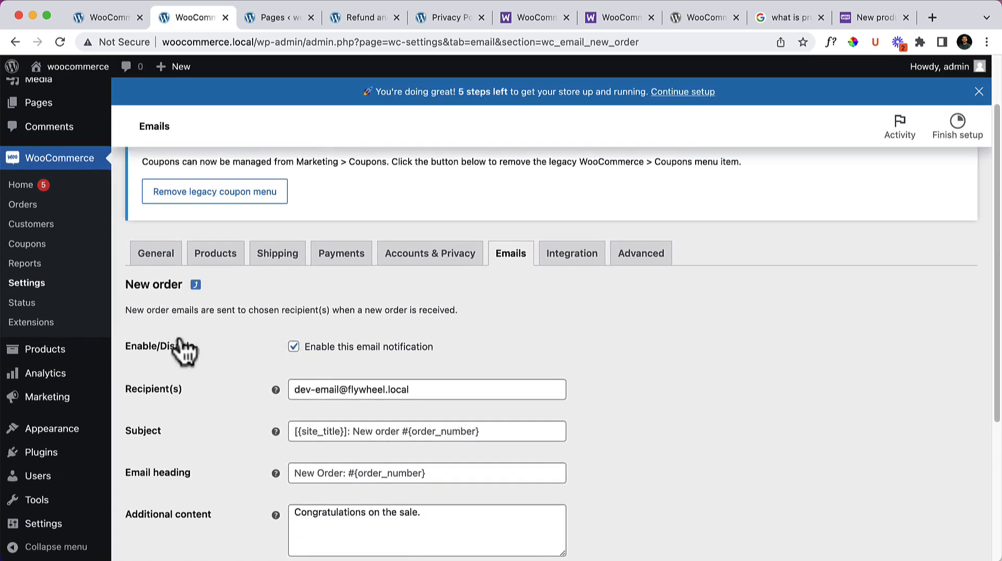
{"action": "scroll", "coordinate": [208, 398], "scroll_direction": "down", "scroll_amount": 3}
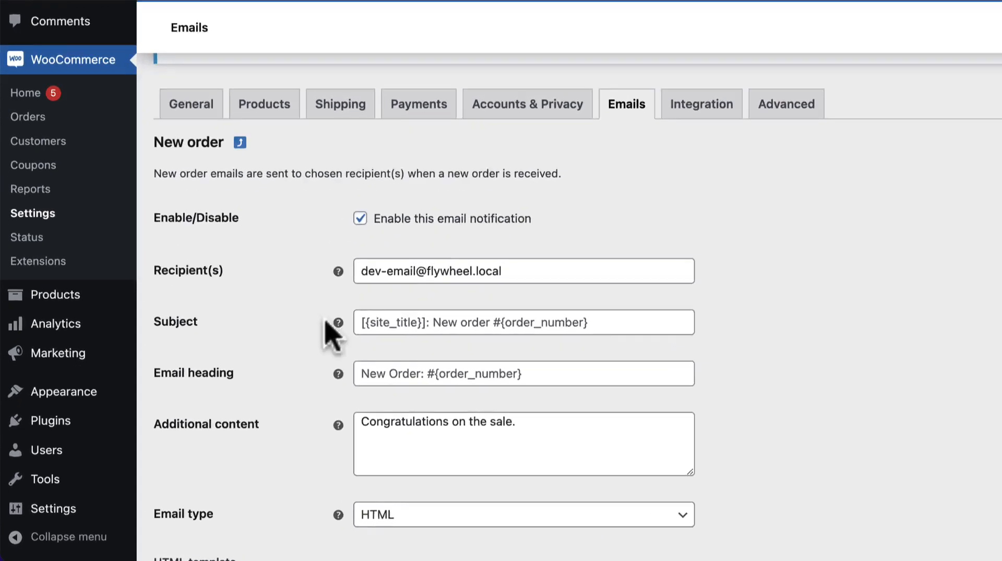
{"action": "mouse_move", "coordinate": [275, 367]}
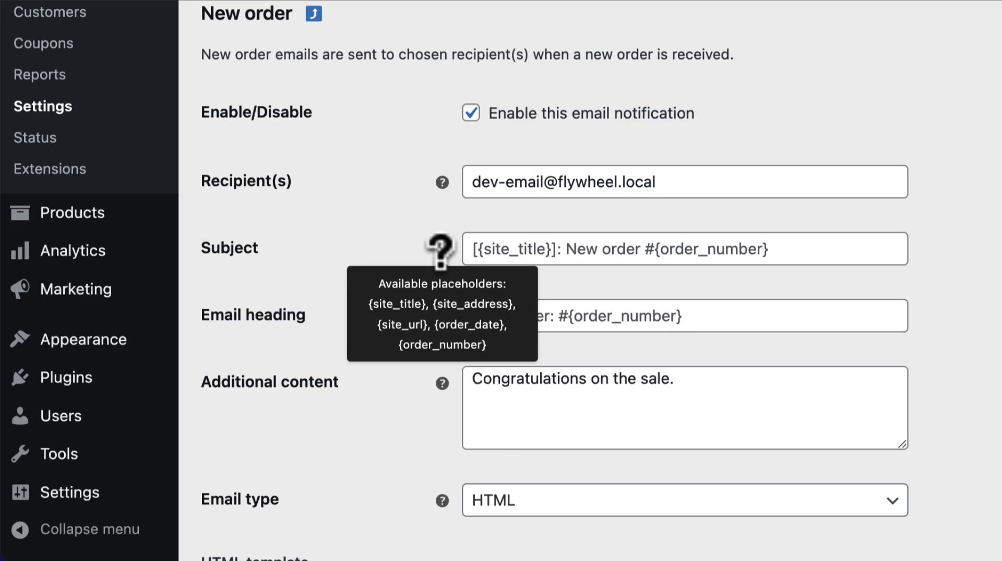
{"action": "left_click", "coordinate": [518, 249]}
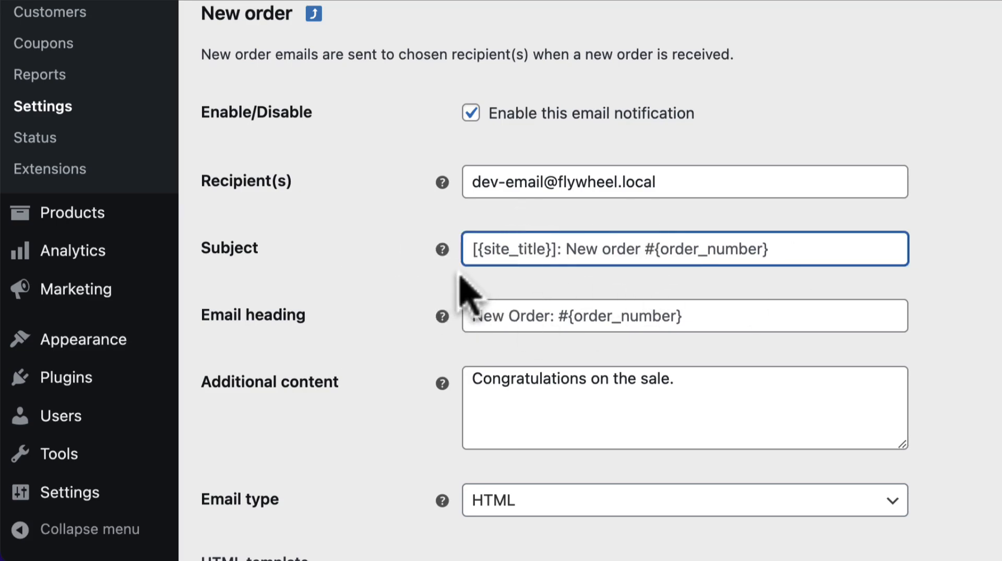
{"action": "mouse_move", "coordinate": [442, 249]}
{"action": "scroll", "coordinate": [347, 290], "scroll_direction": "down", "scroll_amount": 2}
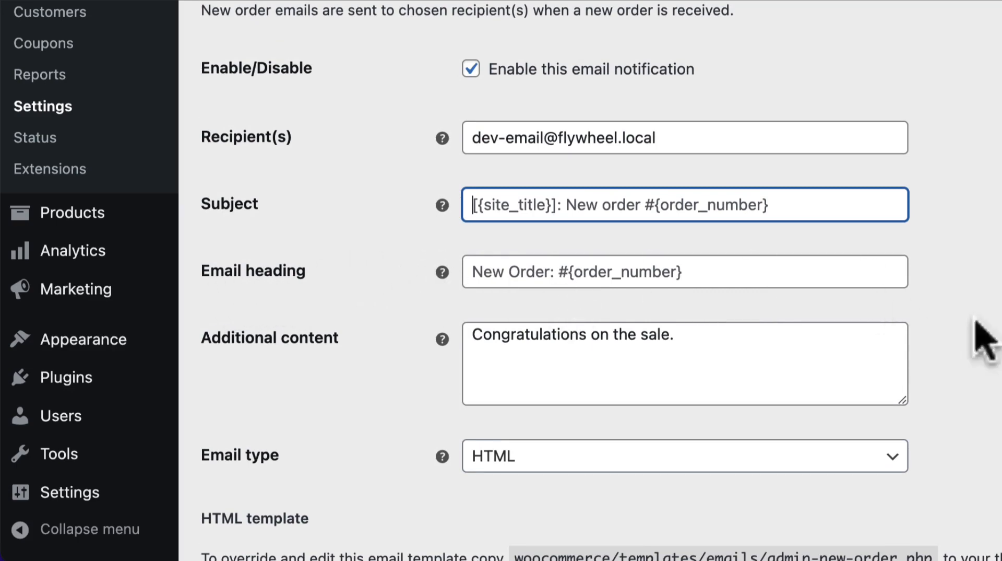
{"action": "scroll", "coordinate": [972, 335], "scroll_direction": "down", "scroll_amount": 5}
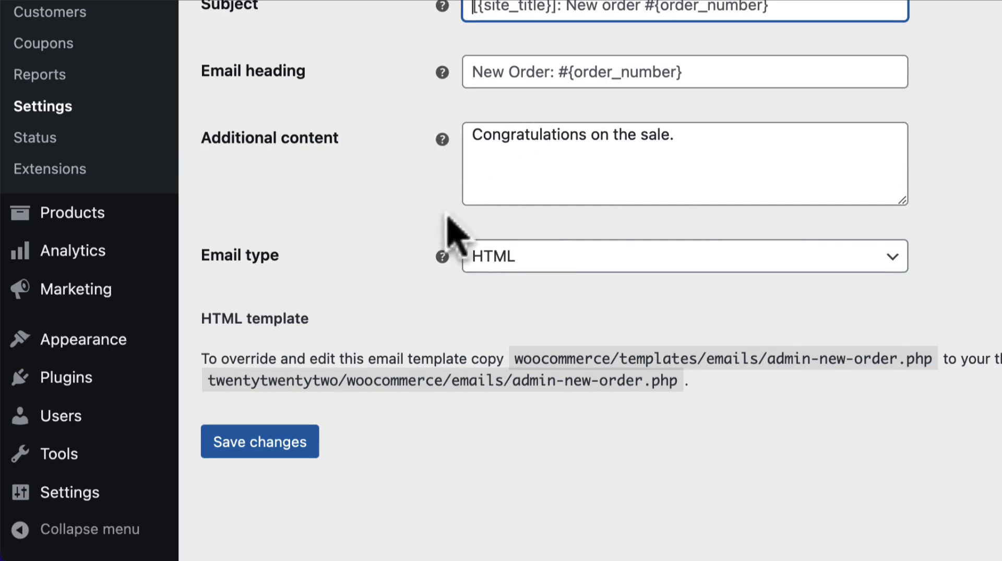
{"action": "left_click", "coordinate": [587, 264]}
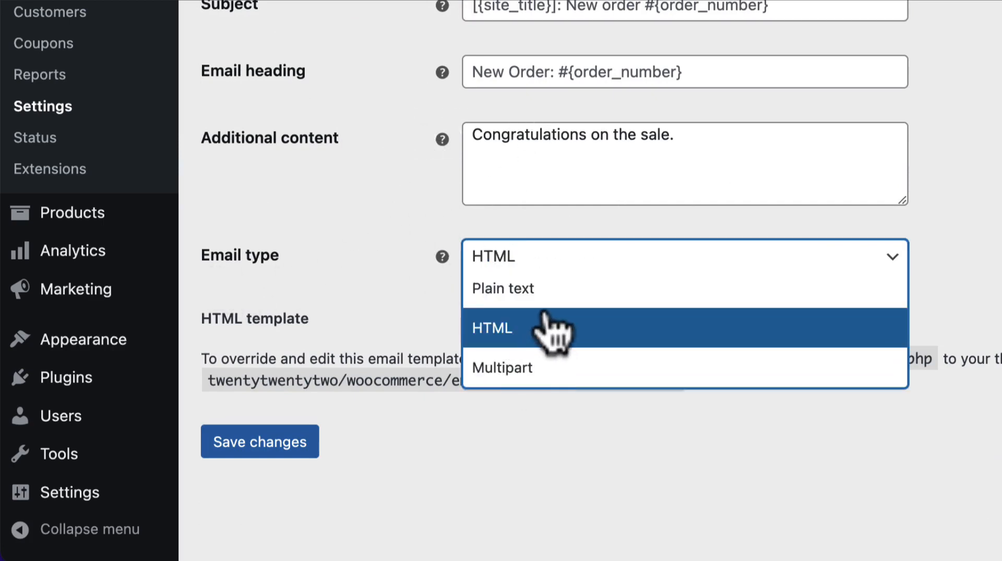
{"action": "key", "text": "Escape"}
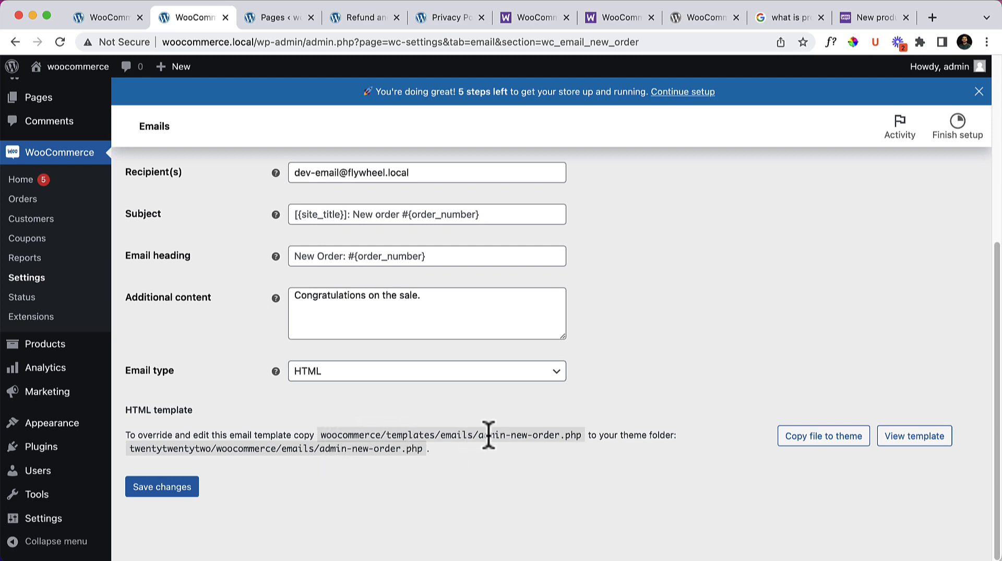
{"action": "left_click_drag", "start_coordinate": [526, 431], "coordinate": [672, 435]}
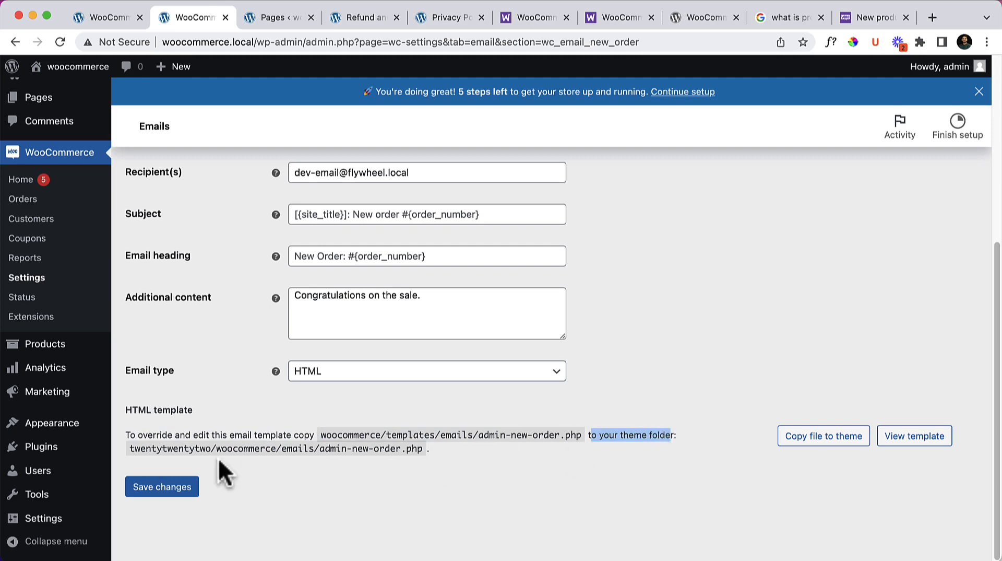
{"action": "left_click", "coordinate": [136, 452]}
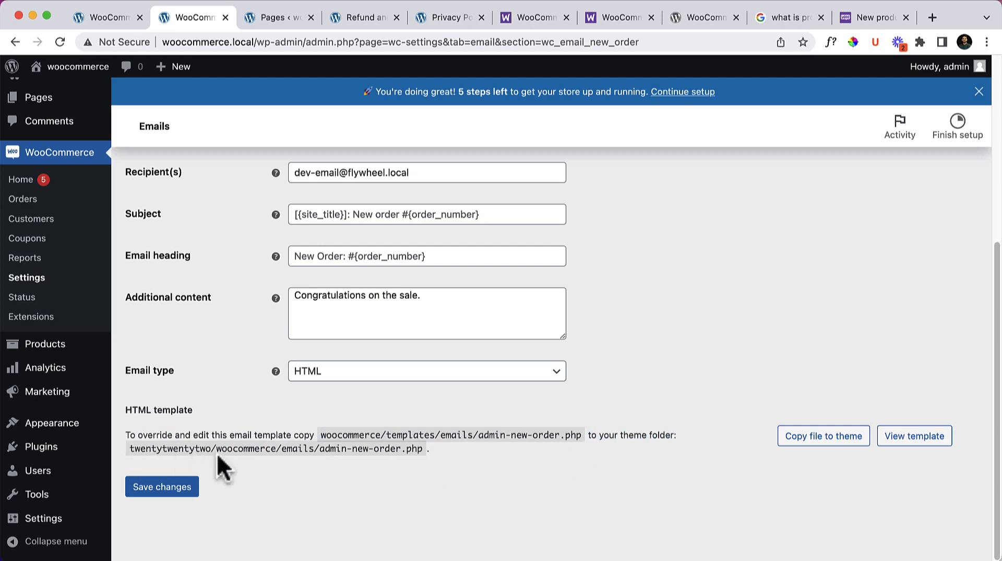
{"action": "left_click_drag", "start_coordinate": [215, 449], "coordinate": [423, 450]}
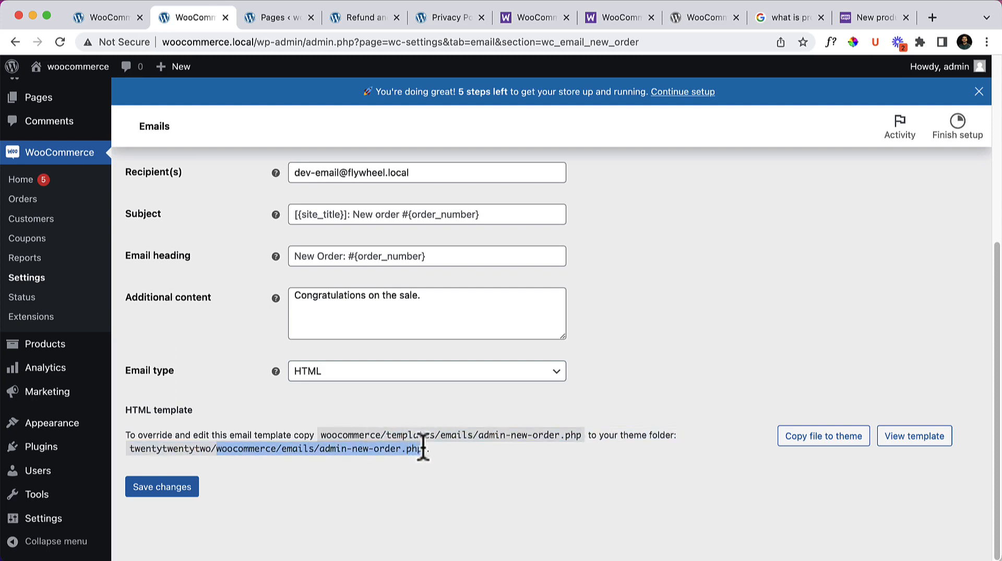
{"action": "left_click", "coordinate": [929, 445]}
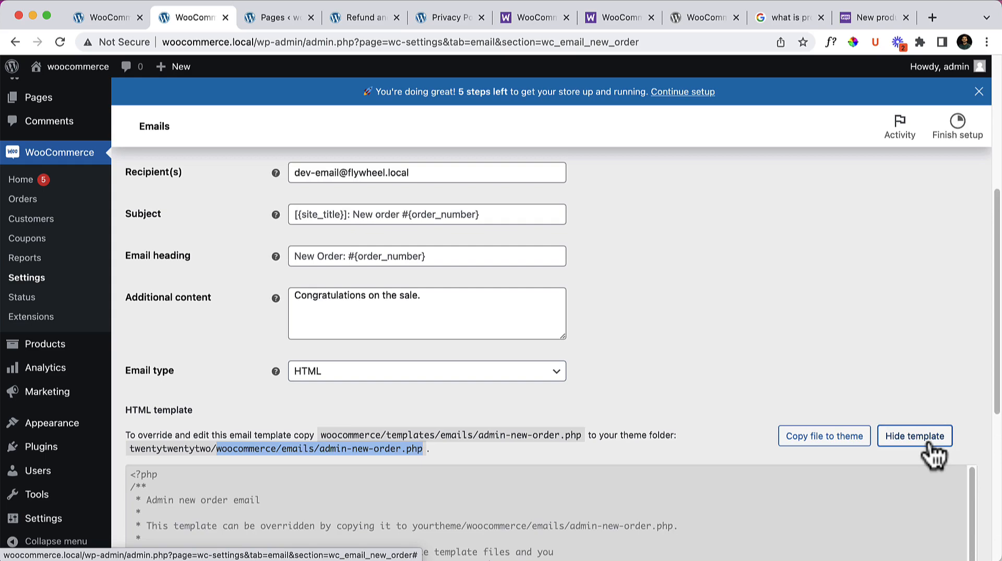
{"action": "scroll", "coordinate": [932, 450], "scroll_direction": "down", "scroll_amount": 5}
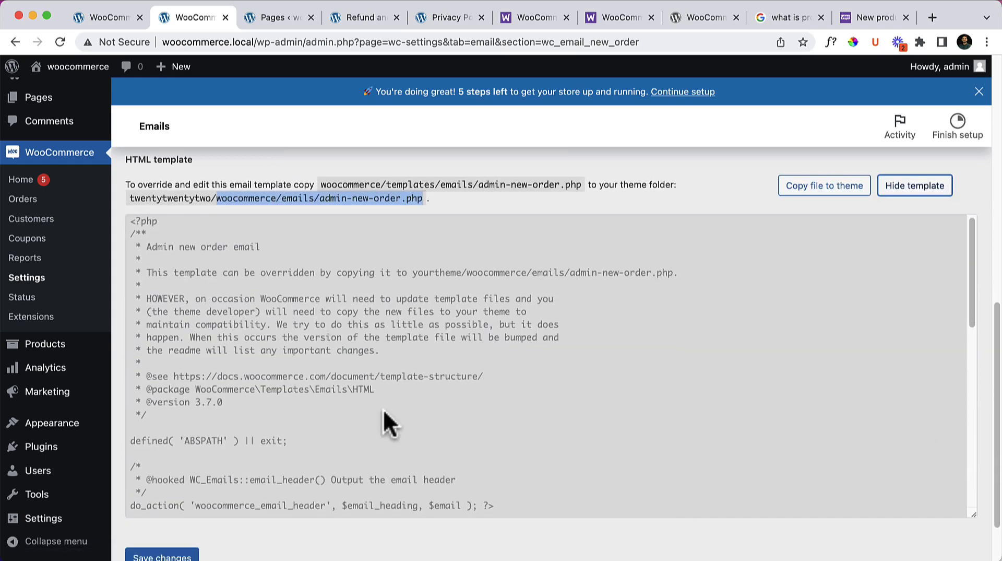
{"action": "scroll", "coordinate": [383, 412], "scroll_direction": "down", "scroll_amount": 4}
{"action": "left_click_drag", "start_coordinate": [245, 383], "coordinate": [166, 432]}
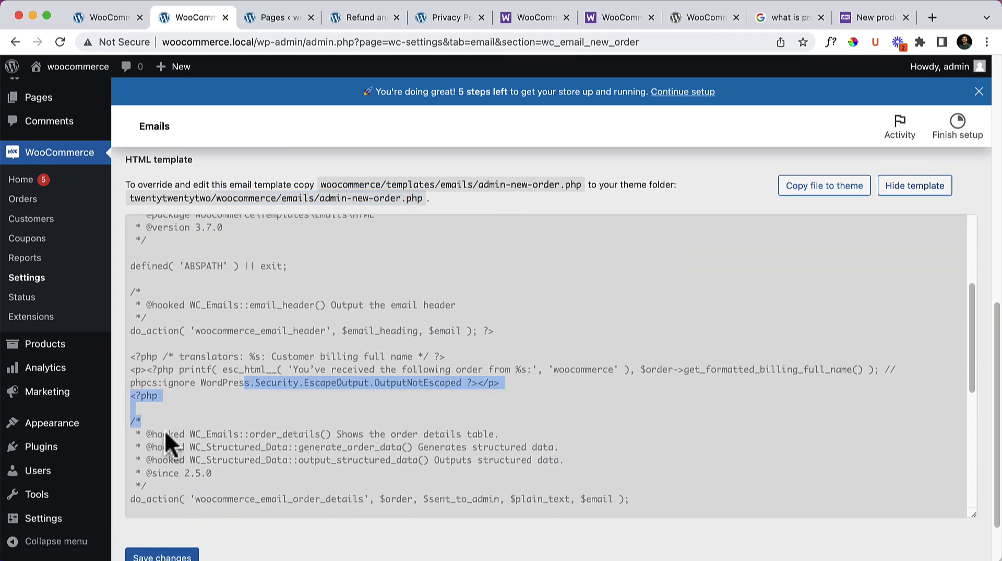
{"action": "left_click", "coordinate": [348, 389]}
{"action": "left_click_drag", "start_coordinate": [131, 290], "coordinate": [303, 421]}
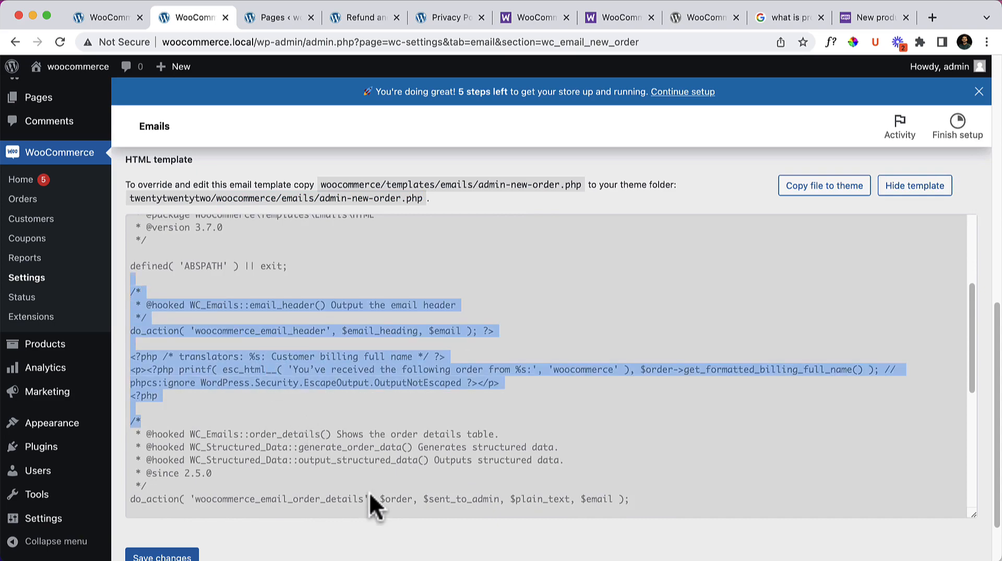
{"action": "scroll", "coordinate": [375, 506], "scroll_direction": "down", "scroll_amount": 3}
{"action": "scroll", "coordinate": [401, 418], "scroll_direction": "down", "scroll_amount": 3}
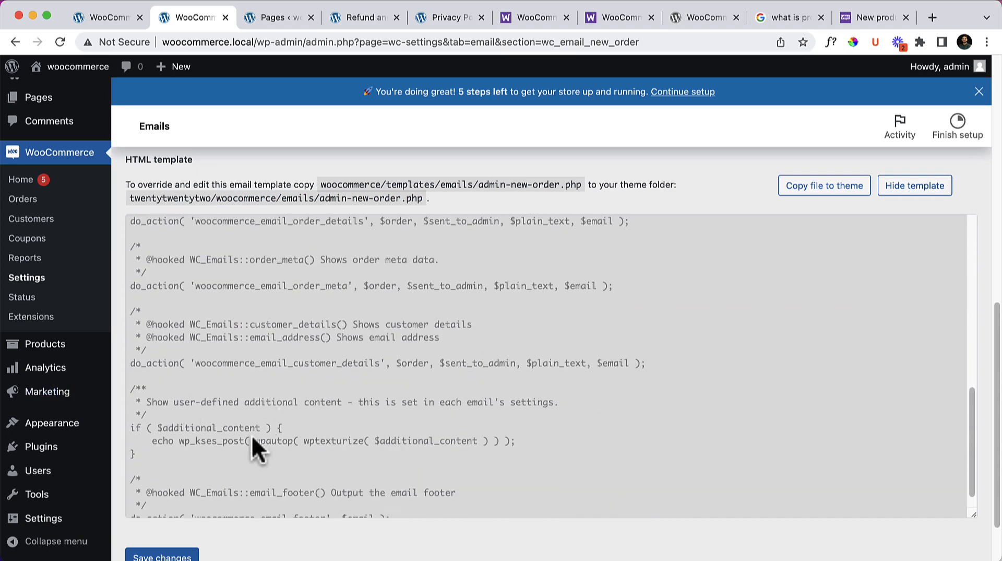
{"action": "scroll", "coordinate": [252, 443], "scroll_direction": "down", "scroll_amount": 1}
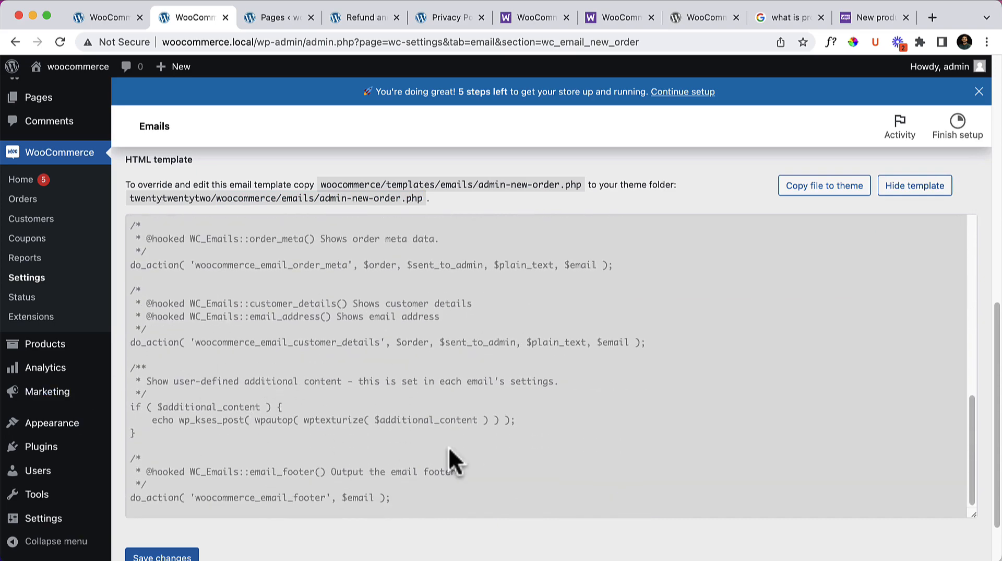
{"action": "scroll", "coordinate": [450, 449], "scroll_direction": "up", "scroll_amount": 6}
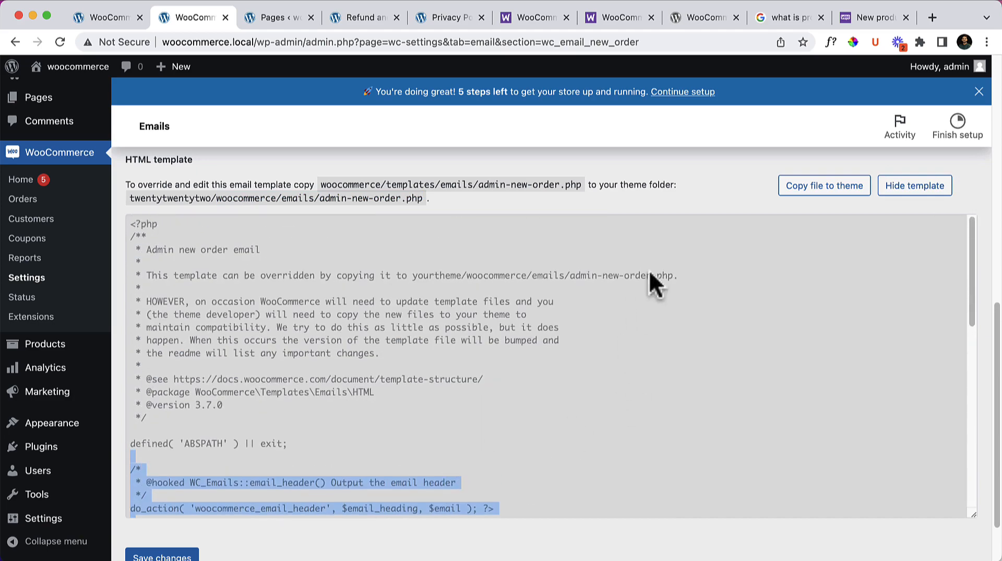
{"action": "left_click", "coordinate": [727, 186]}
{"action": "scroll", "coordinate": [726, 205], "scroll_direction": "up", "scroll_amount": 1}
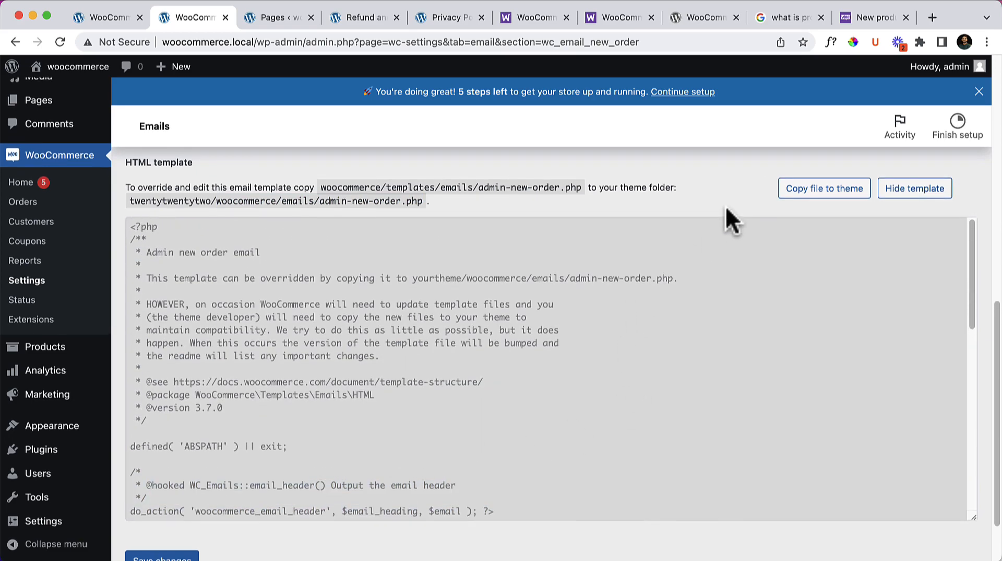
{"action": "scroll", "coordinate": [702, 306], "scroll_direction": "up", "scroll_amount": 4}
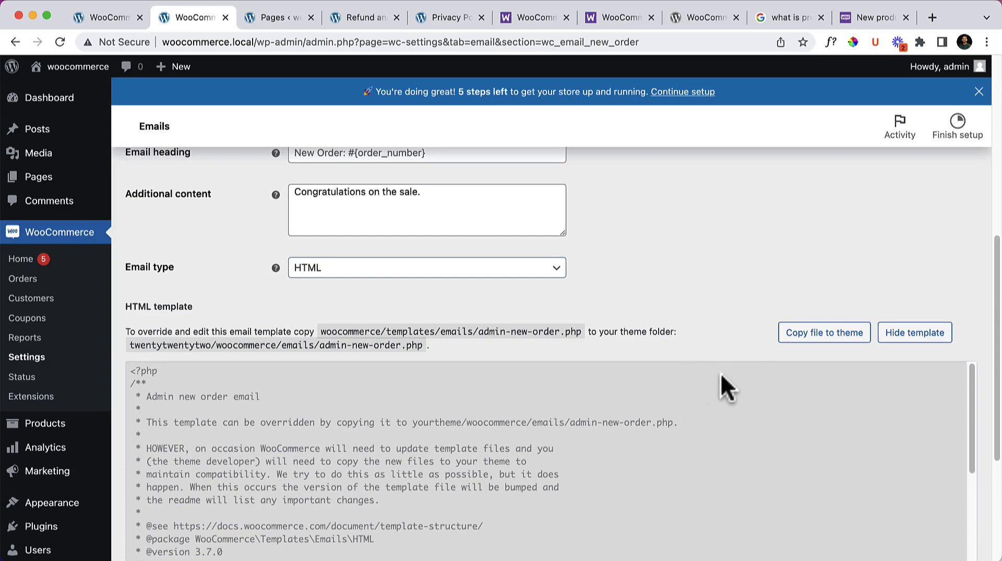
{"action": "left_click", "coordinate": [894, 336]}
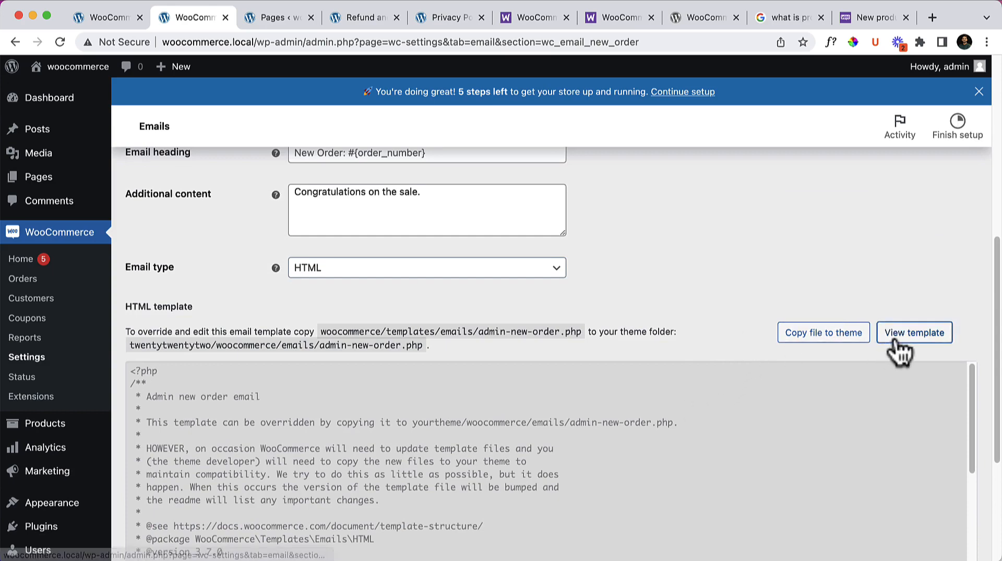
{"action": "scroll", "coordinate": [682, 328], "scroll_direction": "up", "scroll_amount": 10}
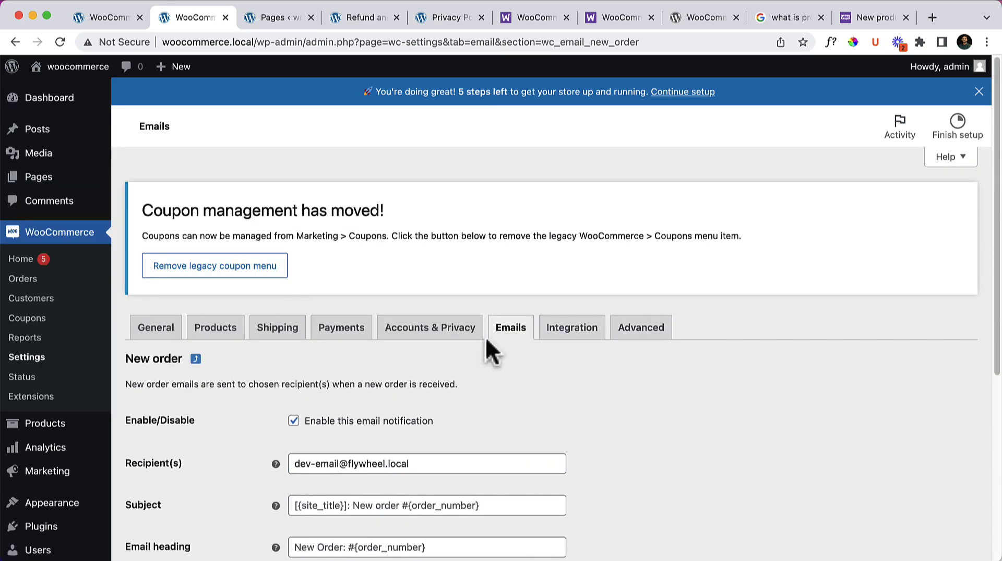
{"action": "left_click", "coordinate": [196, 360]}
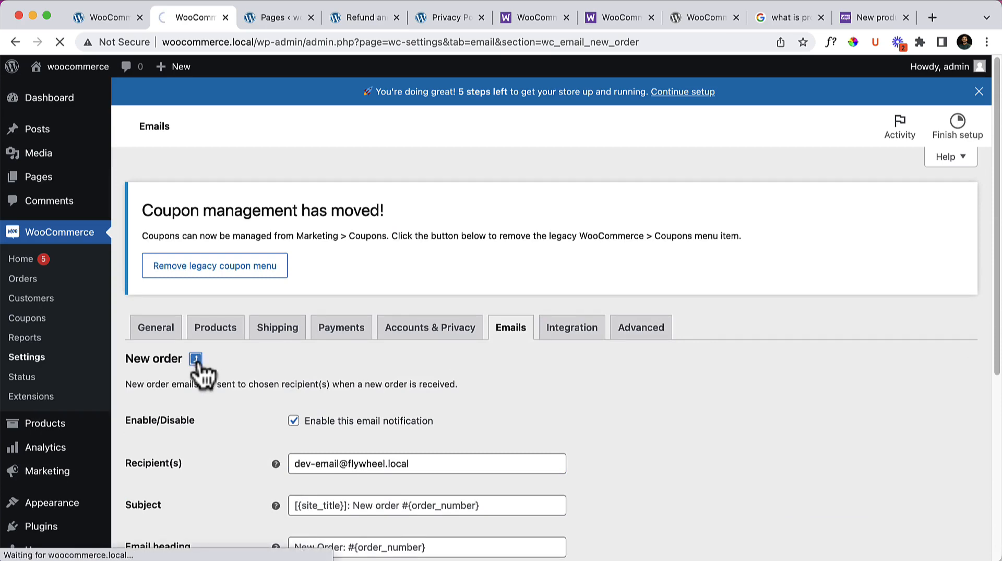
{"action": "scroll", "coordinate": [519, 418], "scroll_direction": "down", "scroll_amount": 3}
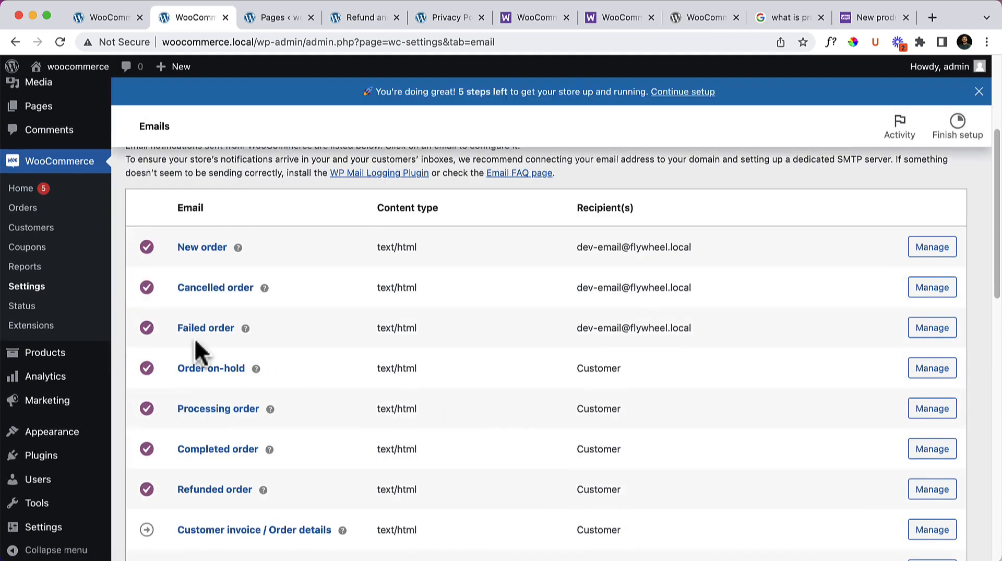
{"action": "scroll", "coordinate": [146, 387], "scroll_direction": "up", "scroll_amount": 1}
{"action": "scroll", "coordinate": [407, 503], "scroll_direction": "down", "scroll_amount": 3}
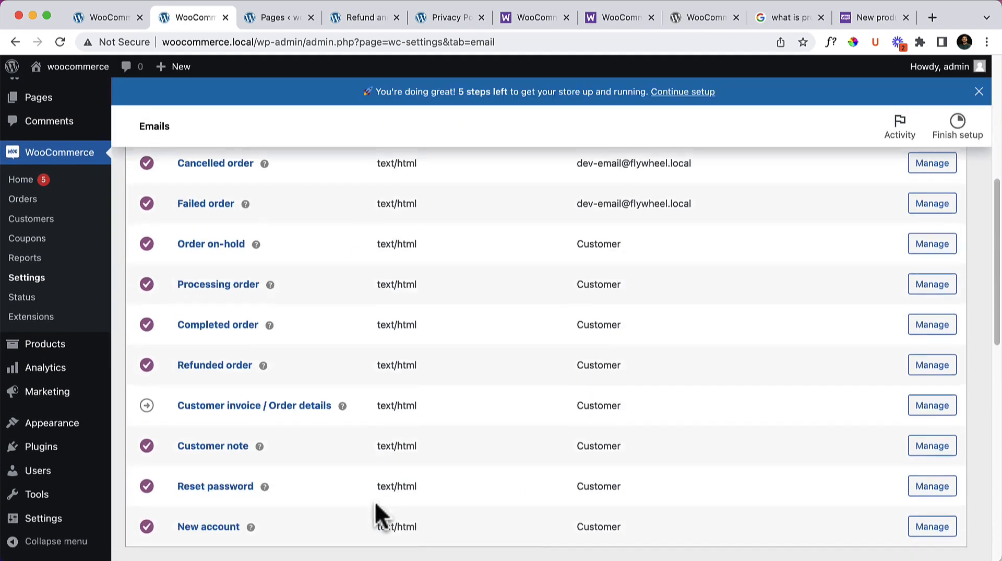
{"action": "scroll", "coordinate": [420, 501], "scroll_direction": "down", "scroll_amount": 4}
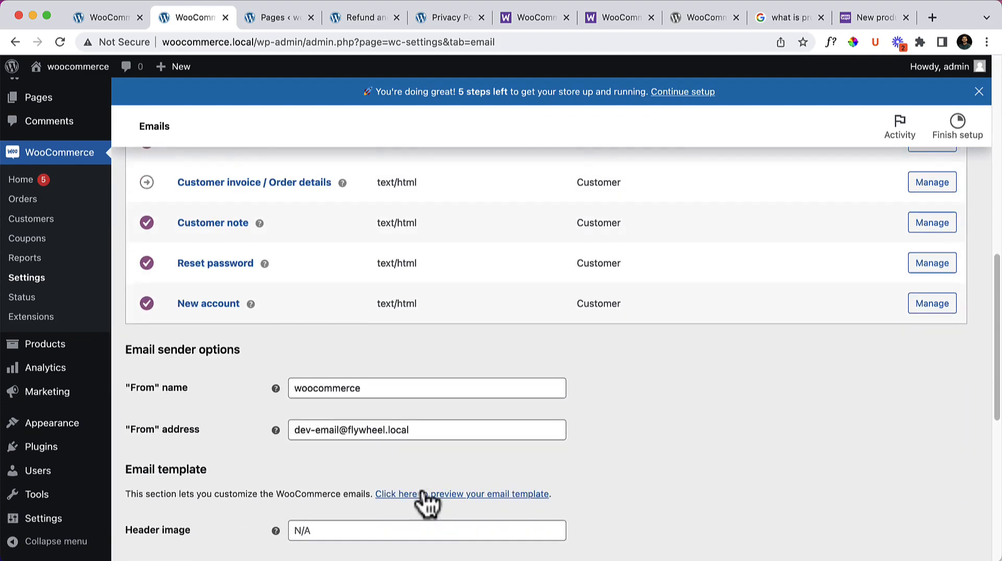
{"action": "scroll", "coordinate": [424, 499], "scroll_direction": "down", "scroll_amount": 1}
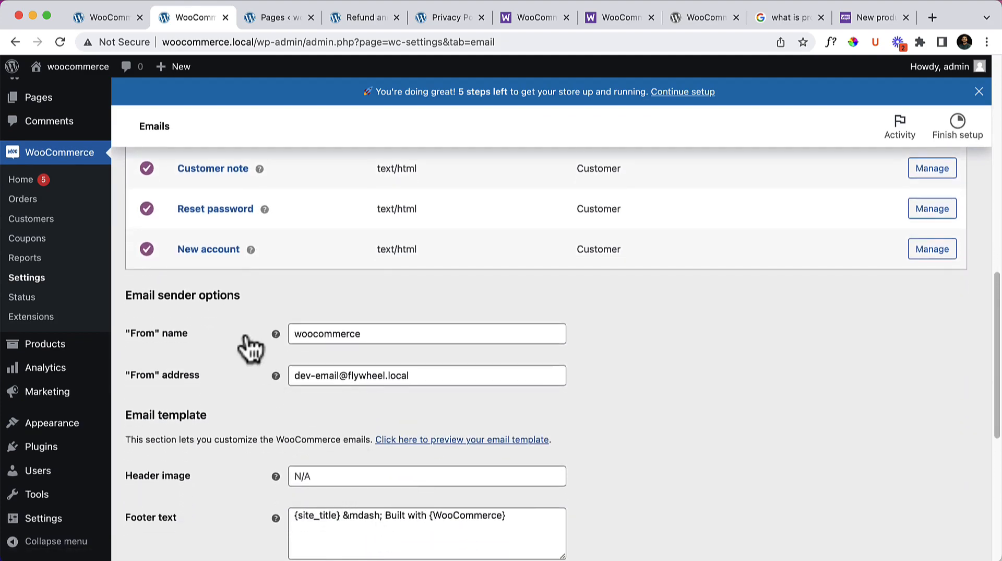
{"action": "scroll", "coordinate": [219, 332], "scroll_direction": "down", "scroll_amount": 1}
{"action": "left_click_drag", "start_coordinate": [132, 257], "coordinate": [234, 257]}
{"action": "scroll", "coordinate": [230, 261], "scroll_direction": "down", "scroll_amount": 1}
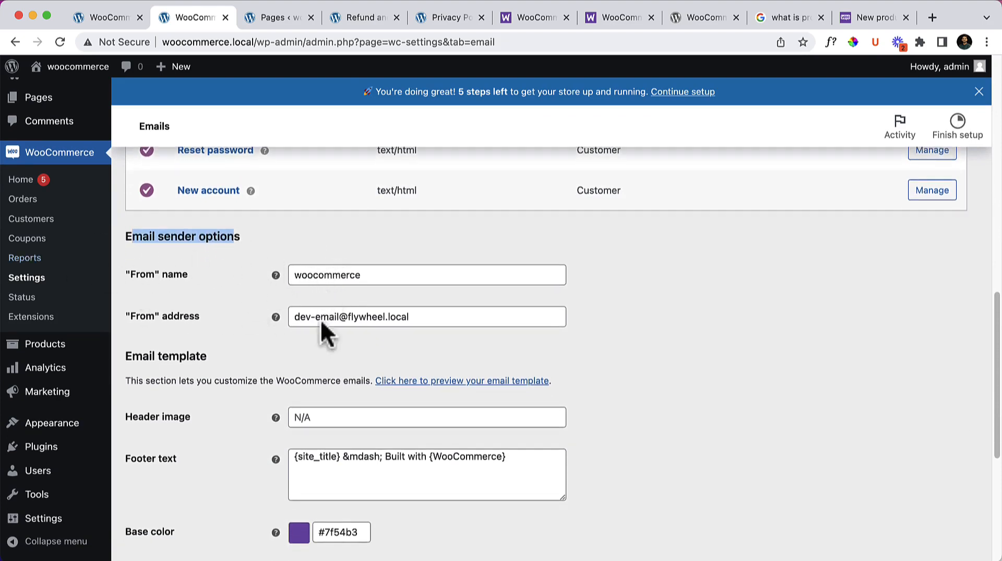
{"action": "scroll", "coordinate": [306, 381], "scroll_direction": "down", "scroll_amount": 4}
{"action": "scroll", "coordinate": [226, 360], "scroll_direction": "up", "scroll_amount": 2}
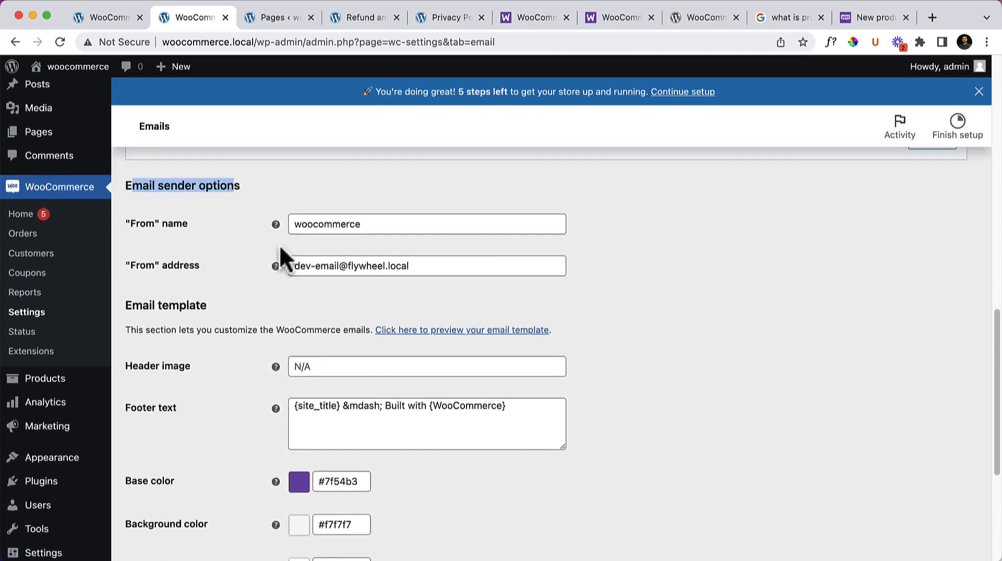
{"action": "mouse_move", "coordinate": [276, 225]}
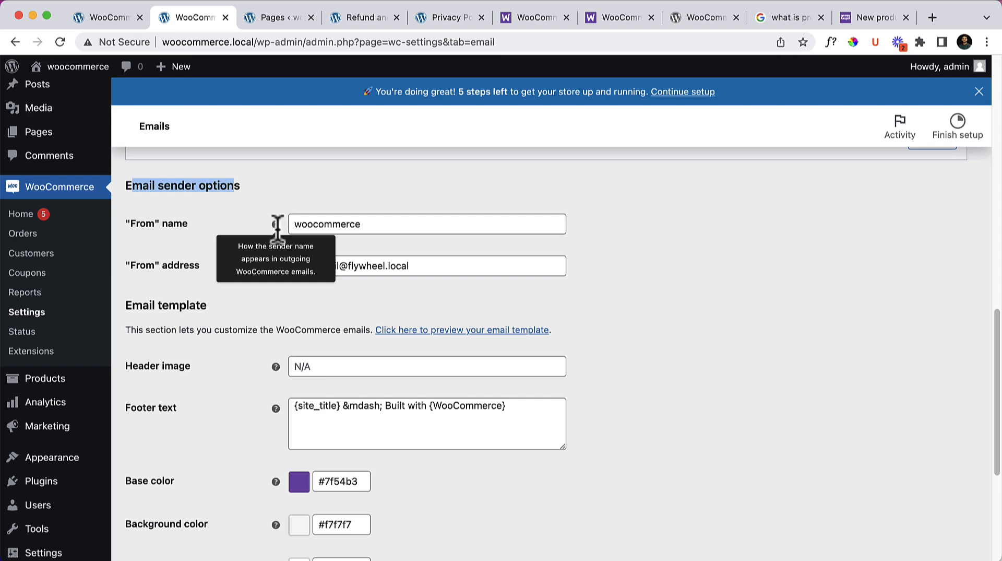
{"action": "double_click", "coordinate": [317, 224]}
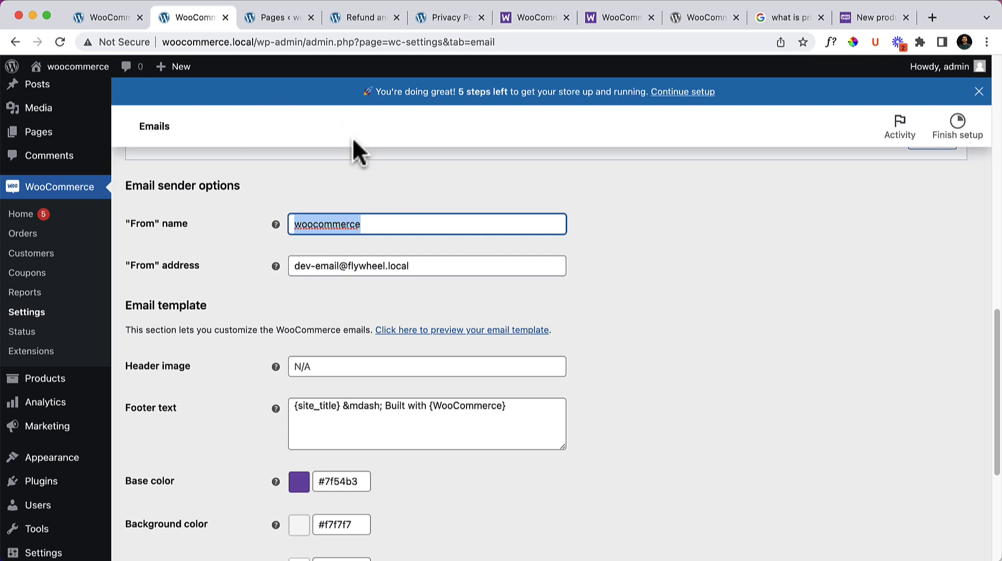
{"action": "left_click", "coordinate": [372, 181]}
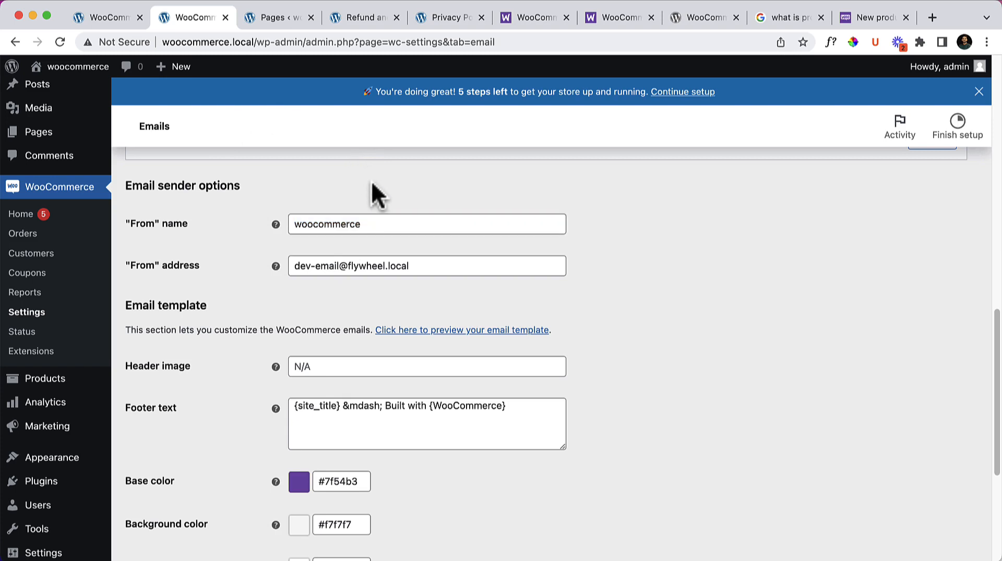
{"action": "double_click", "coordinate": [324, 229]}
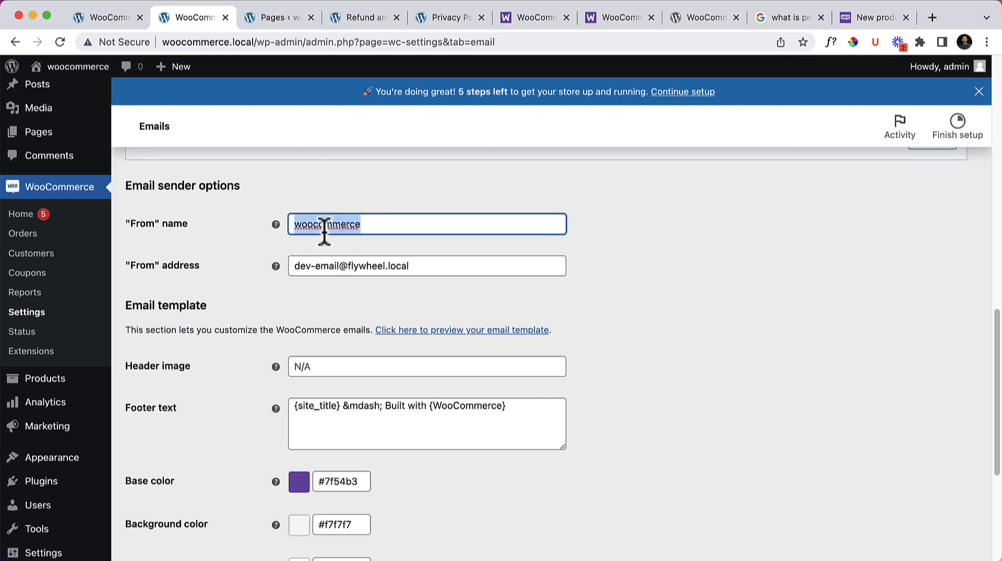
{"action": "left_click_drag", "start_coordinate": [422, 266], "coordinate": [211, 279]}
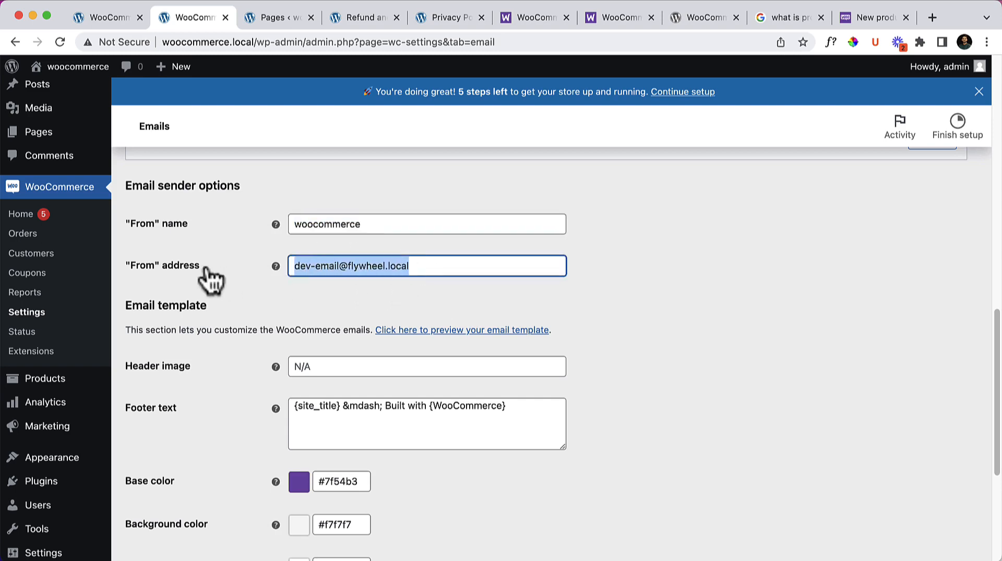
{"action": "left_click", "coordinate": [315, 286]}
{"action": "scroll", "coordinate": [227, 257], "scroll_direction": "down", "scroll_amount": 1}
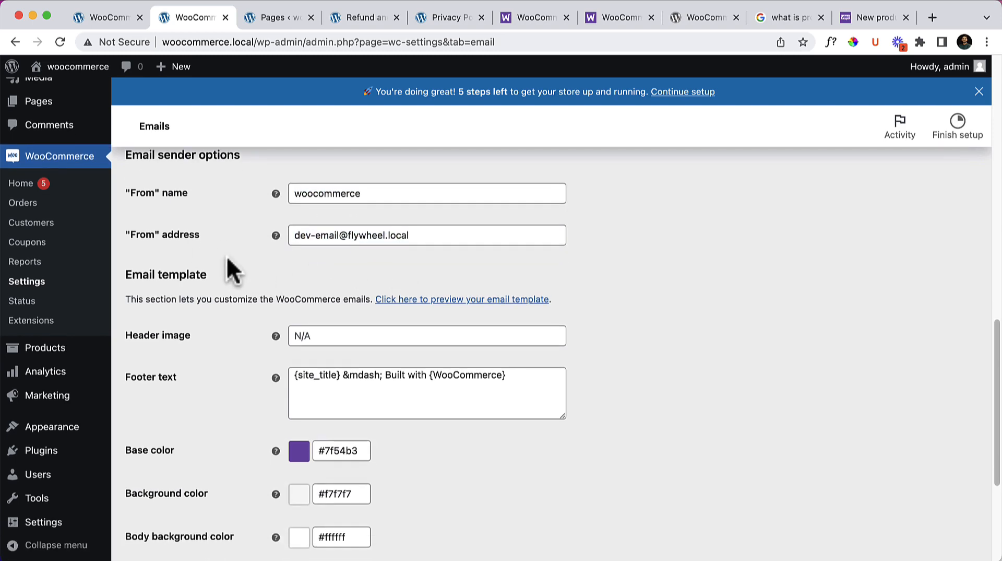
{"action": "scroll", "coordinate": [209, 280], "scroll_direction": "down", "scroll_amount": 1}
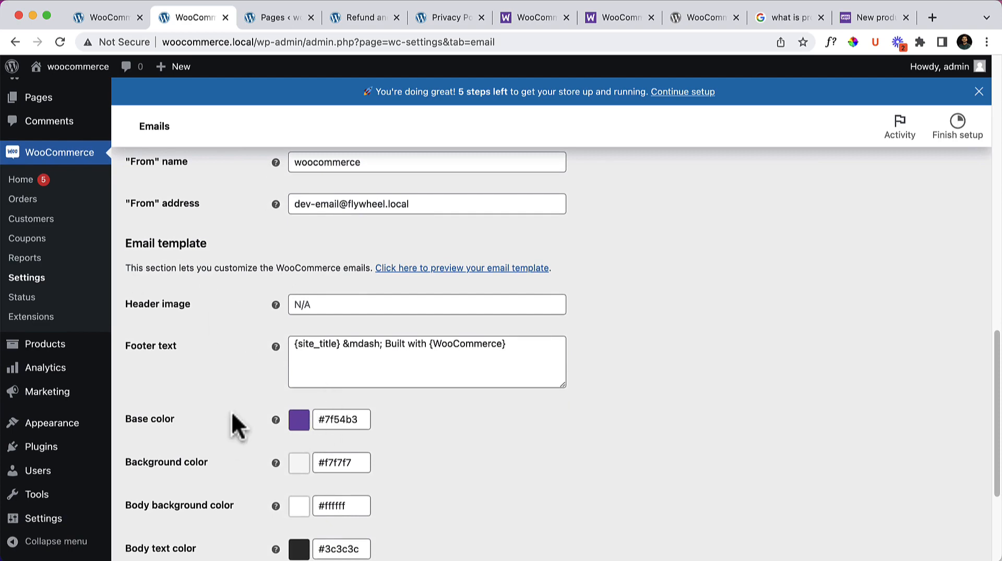
{"action": "scroll", "coordinate": [277, 433], "scroll_direction": "down", "scroll_amount": 3}
{"action": "scroll", "coordinate": [320, 452], "scroll_direction": "down", "scroll_amount": 1}
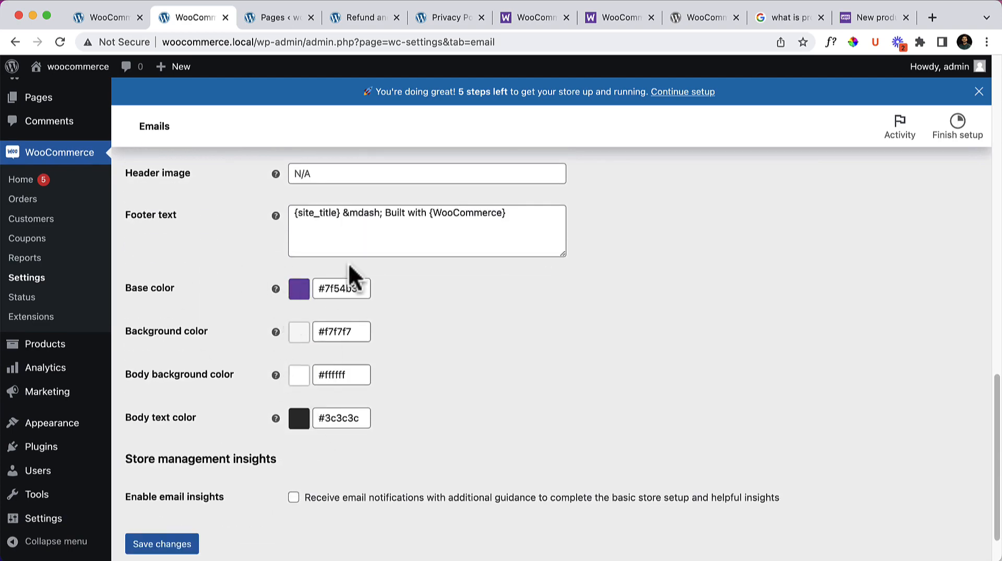
{"action": "scroll", "coordinate": [349, 262], "scroll_direction": "up", "scroll_amount": 4}
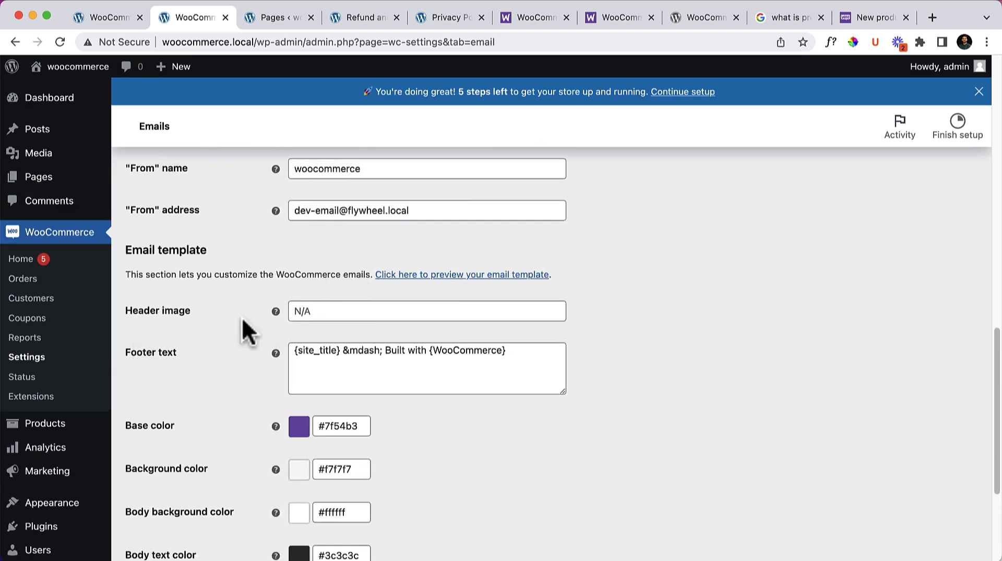
{"action": "mouse_move", "coordinate": [275, 311]}
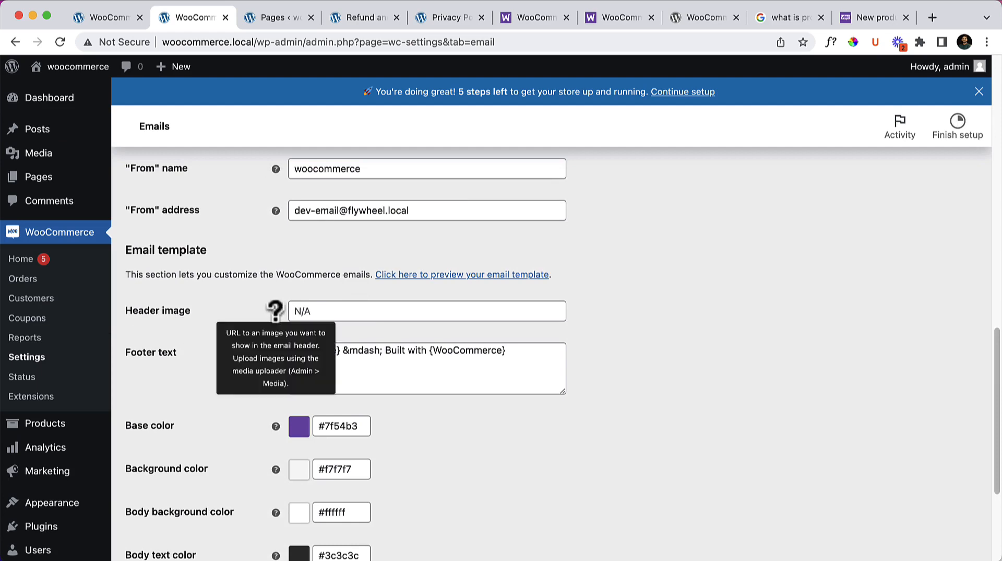
{"action": "left_click", "coordinate": [309, 310]}
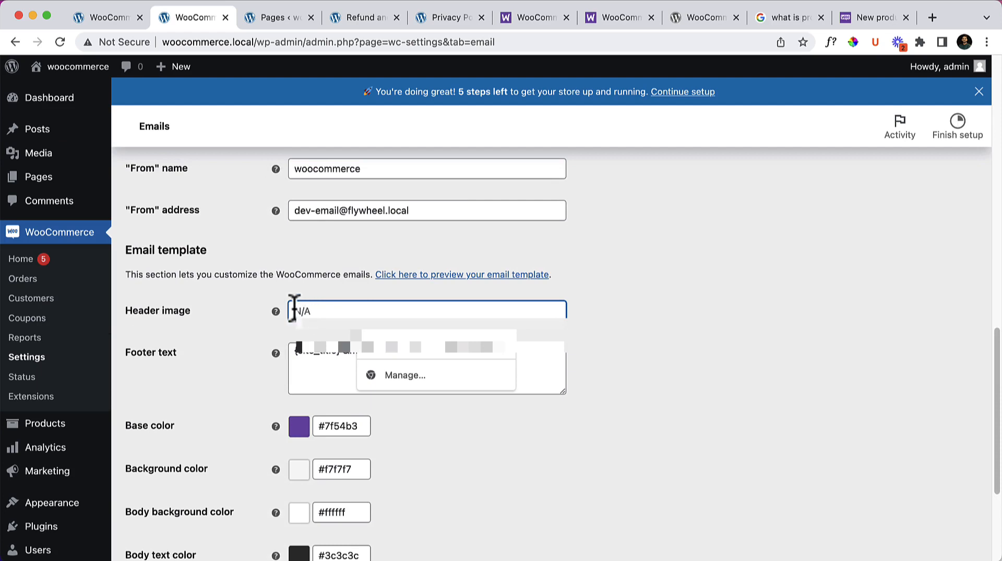
{"action": "left_click", "coordinate": [264, 296]}
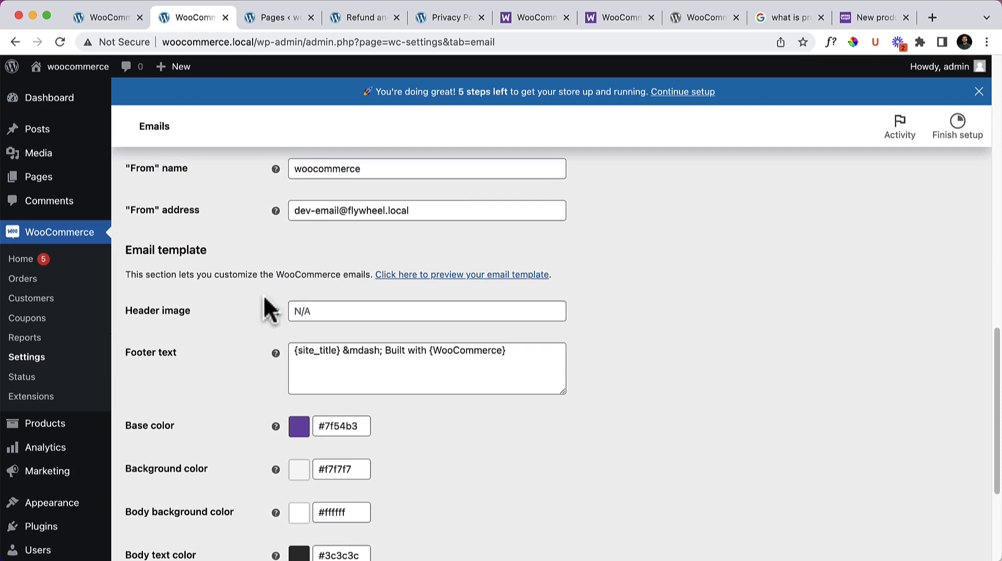
{"action": "left_click_drag", "start_coordinate": [527, 351], "coordinate": [299, 349]}
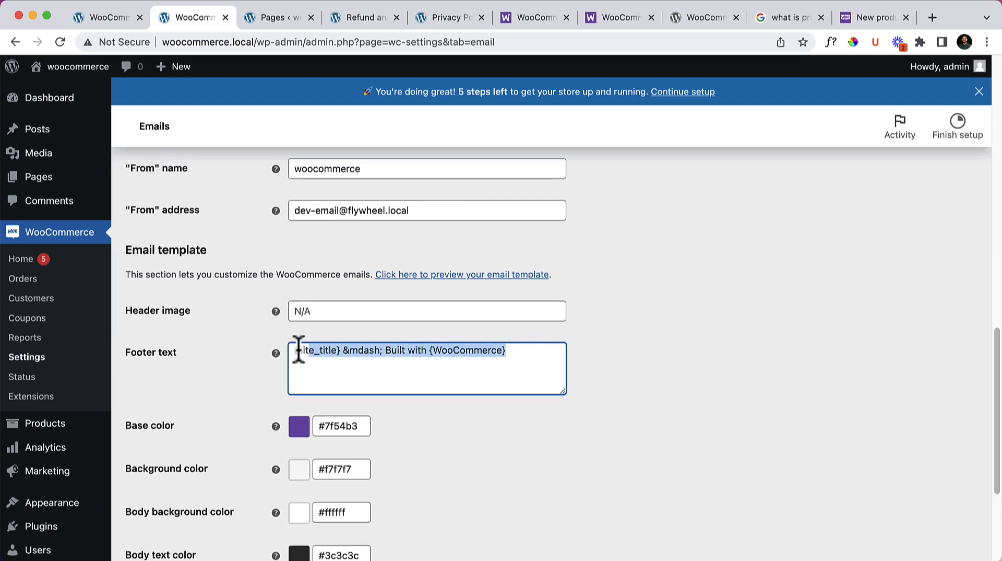
{"action": "left_click", "coordinate": [280, 386]}
{"action": "scroll", "coordinate": [261, 376], "scroll_direction": "down", "scroll_amount": 1}
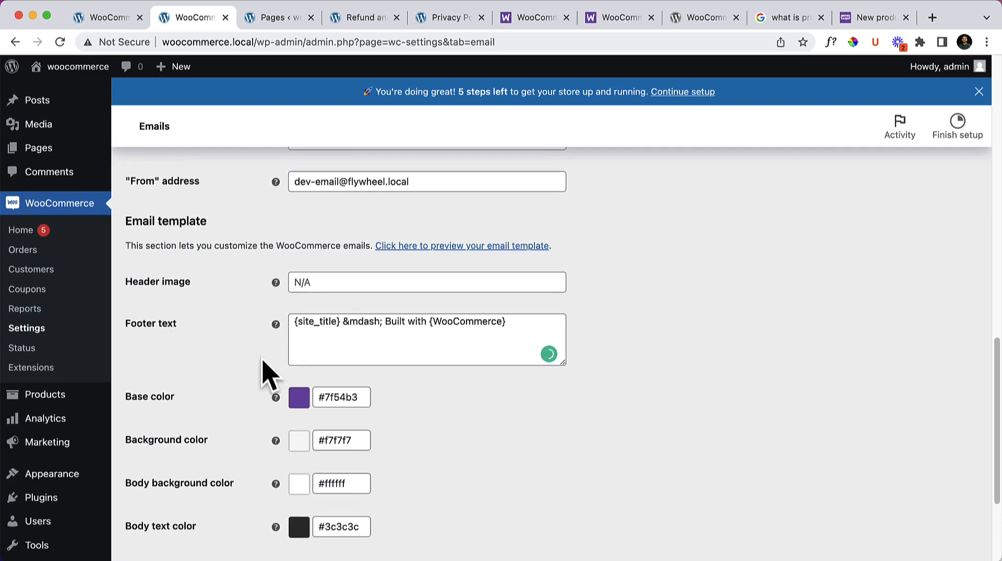
{"action": "scroll", "coordinate": [524, 387], "scroll_direction": "down", "scroll_amount": 2}
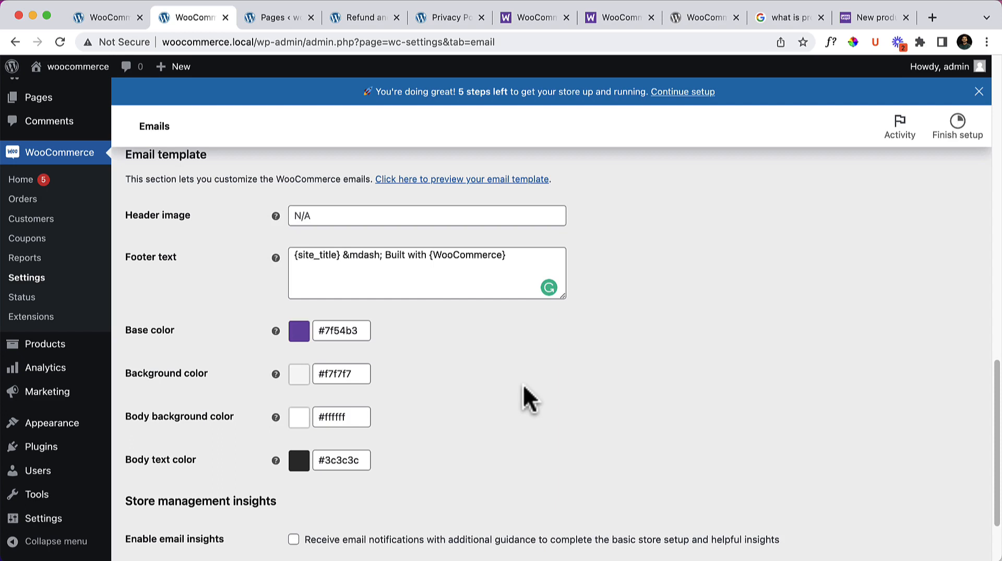
{"action": "scroll", "coordinate": [522, 383], "scroll_direction": "down", "scroll_amount": 1}
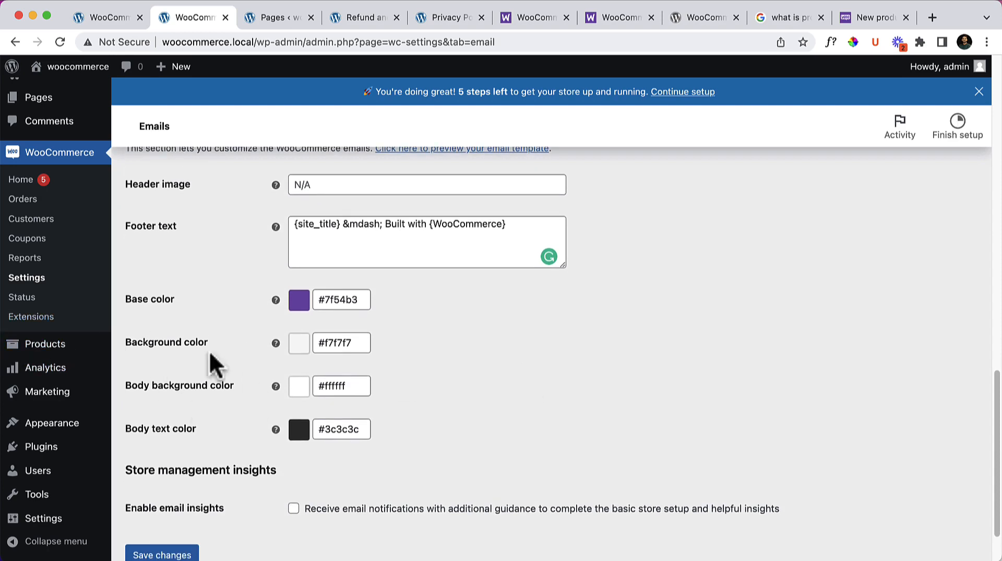
{"action": "scroll", "coordinate": [261, 407], "scroll_direction": "down", "scroll_amount": 1}
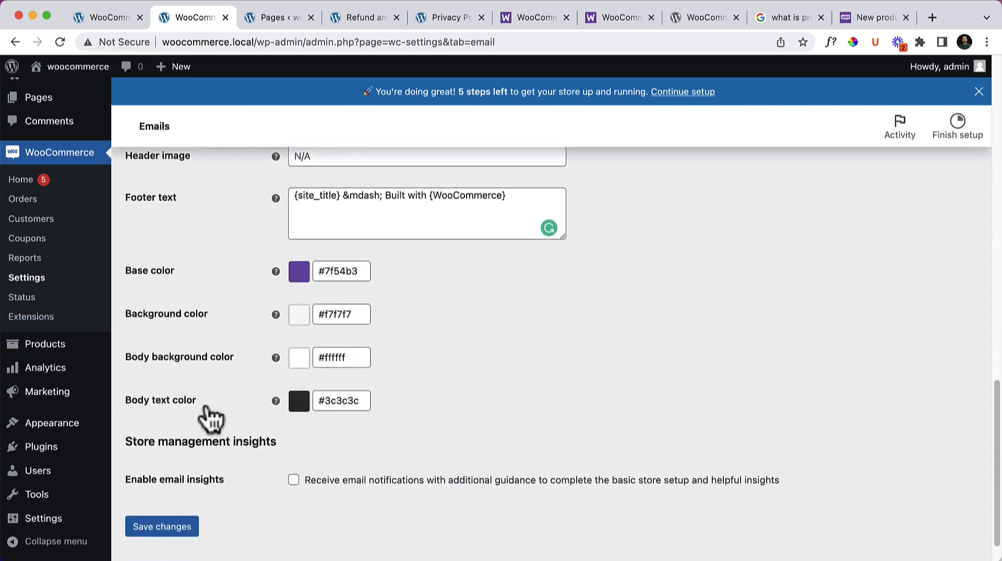
{"action": "scroll", "coordinate": [393, 418], "scroll_direction": "down", "scroll_amount": 1}
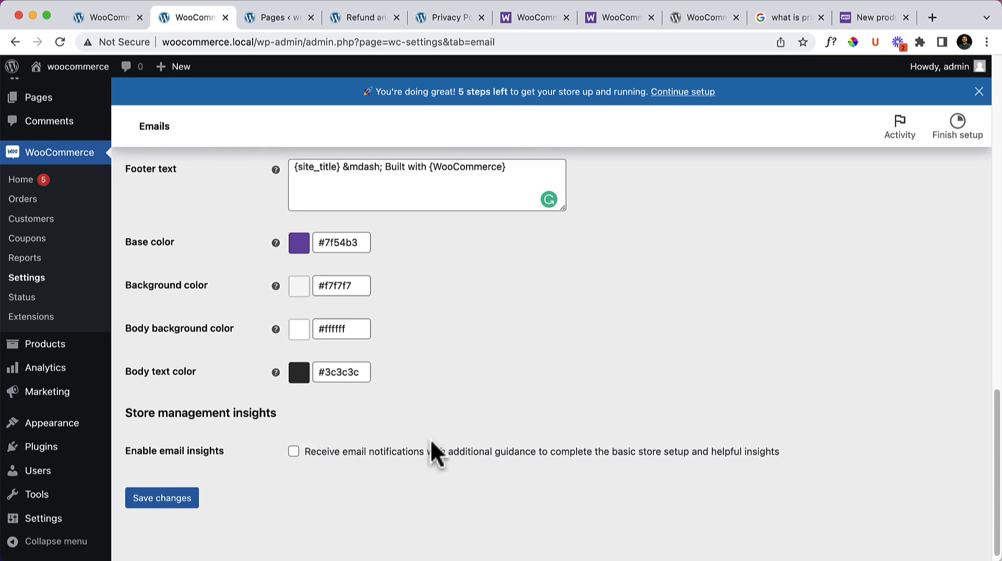
{"action": "scroll", "coordinate": [430, 439], "scroll_direction": "up", "scroll_amount": 15}
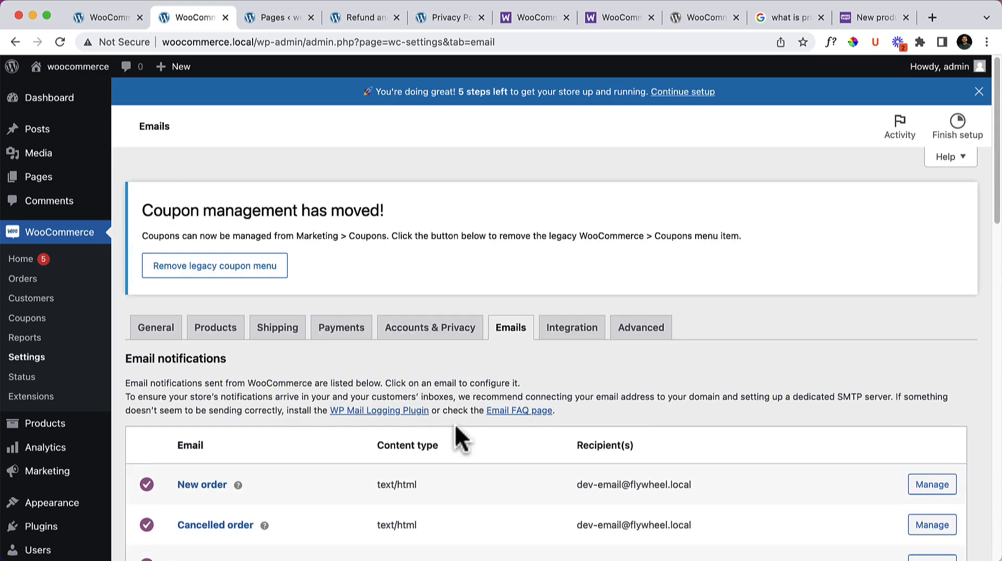
Open the Integration settings and open the MaxMind Geolocation documentation link in a new tab
{"action": "left_click", "coordinate": [570, 340]}
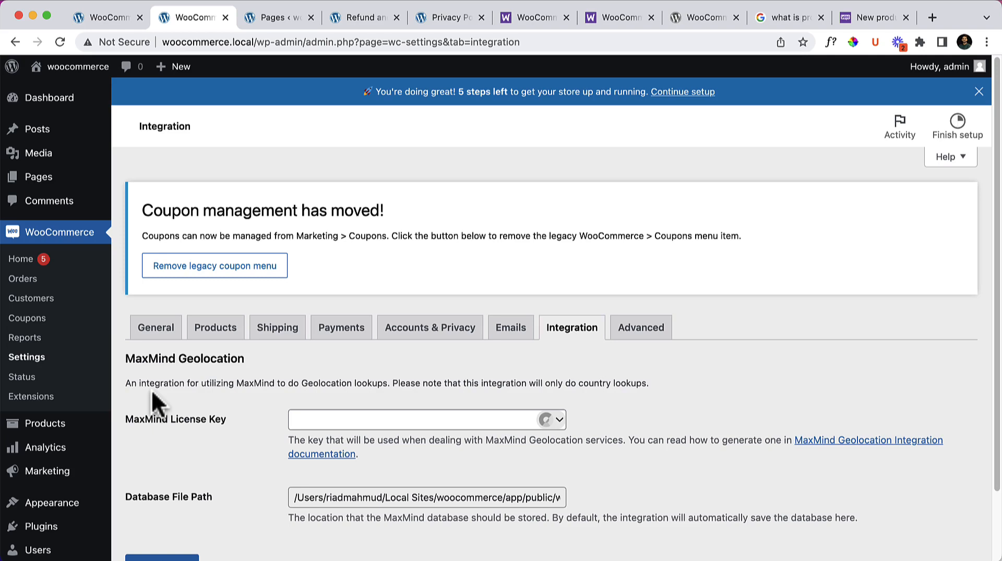
{"action": "right_click", "coordinate": [880, 446]}
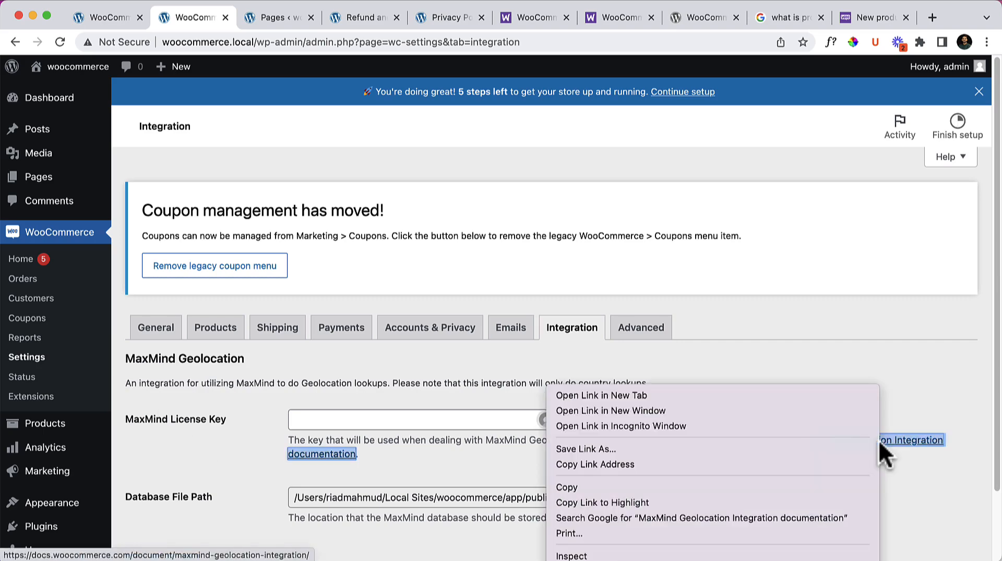
{"action": "left_click", "coordinate": [746, 401]}
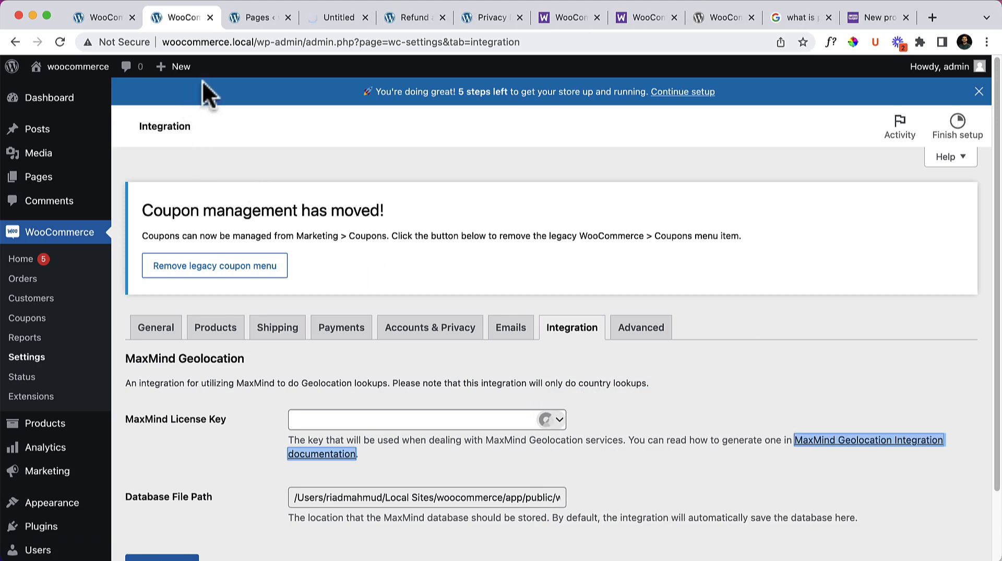
{"action": "left_click", "coordinate": [326, 16]}
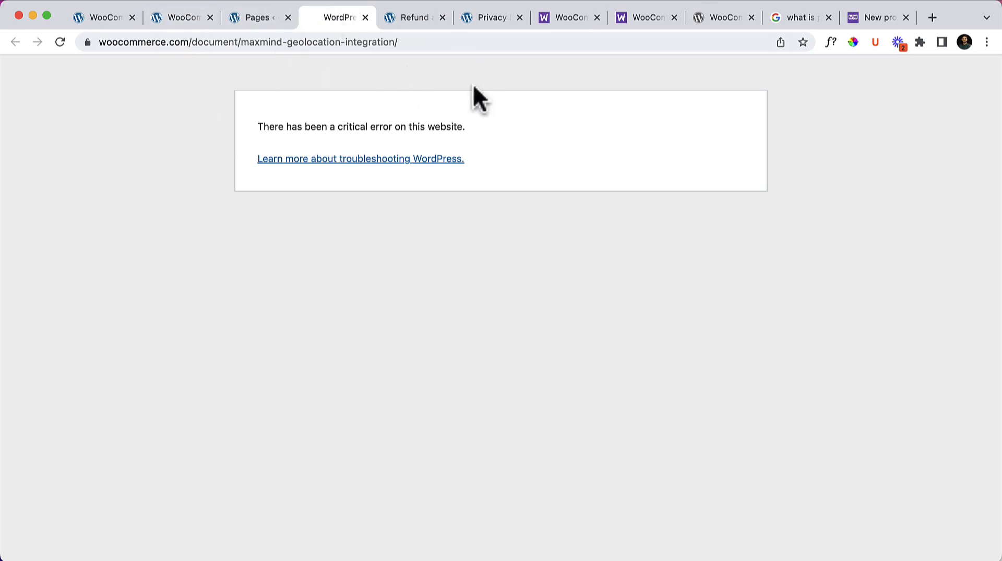
Inspect the URL of the MaxMind documentation page showing a critical error, then return to Integration settings
{"action": "left_click_drag", "start_coordinate": [112, 43], "coordinate": [406, 33]}
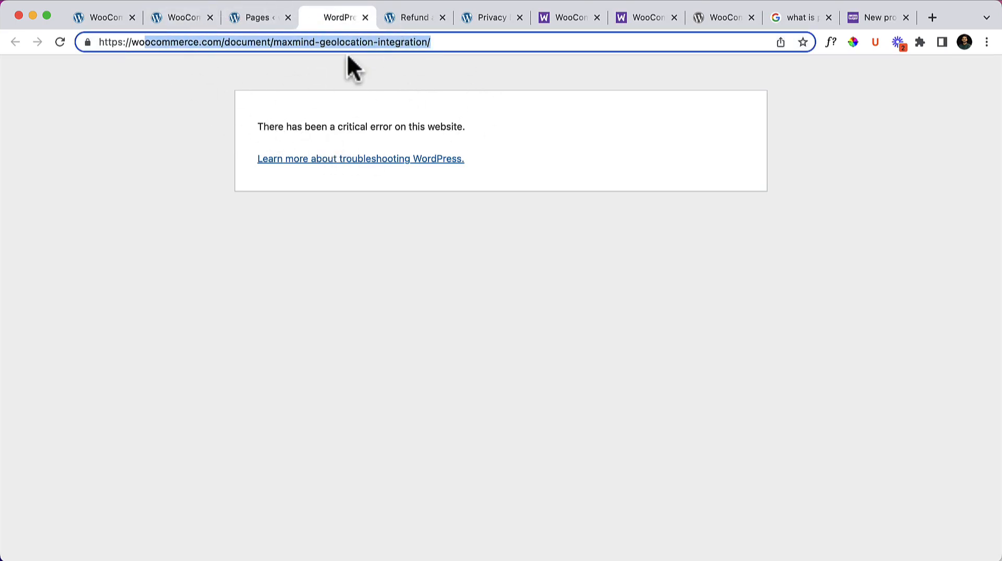
{"action": "left_click_drag", "start_coordinate": [225, 41], "coordinate": [262, 41]}
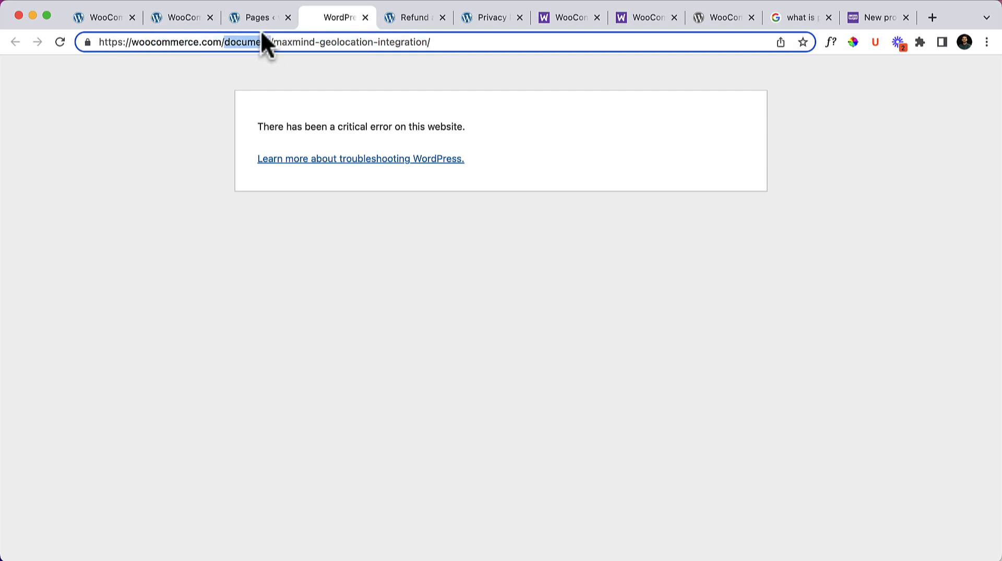
{"action": "left_click", "coordinate": [175, 21]}
{"action": "scroll", "coordinate": [556, 378], "scroll_direction": "down", "scroll_amount": 3}
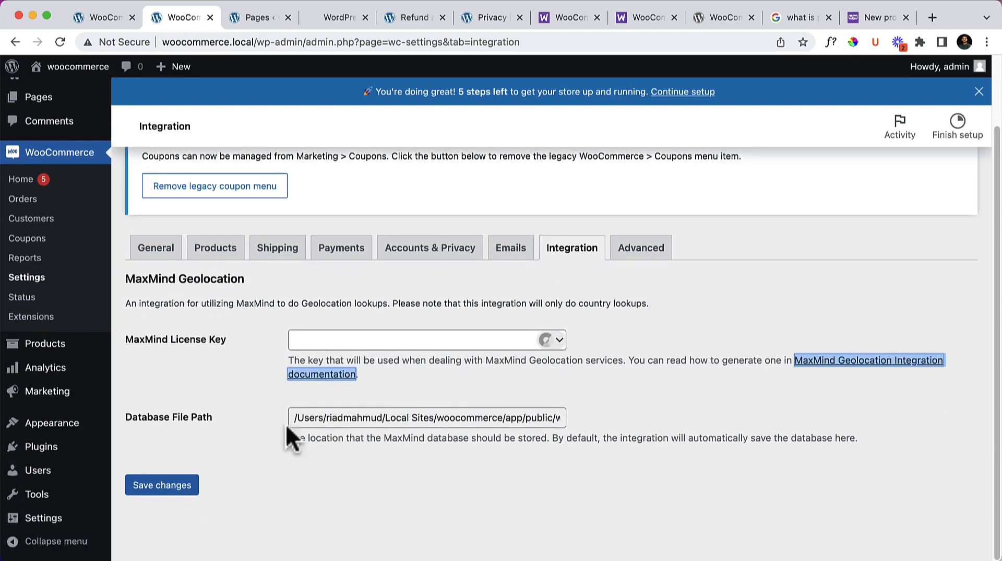
{"action": "left_click", "coordinate": [176, 448]}
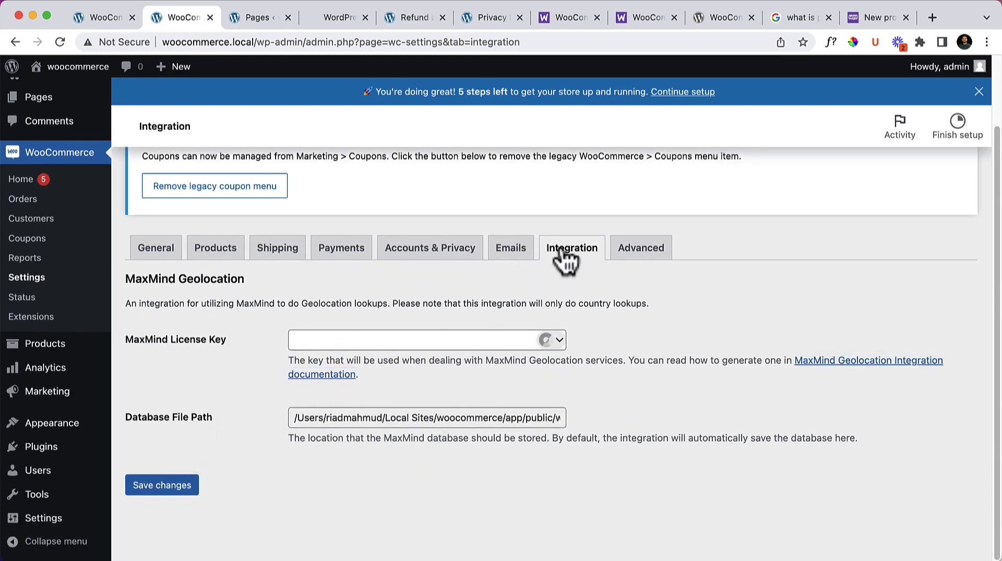
In Advanced page setup, leave the My account page unchanged and tick Force secure checkout
{"action": "left_click", "coordinate": [655, 252]}
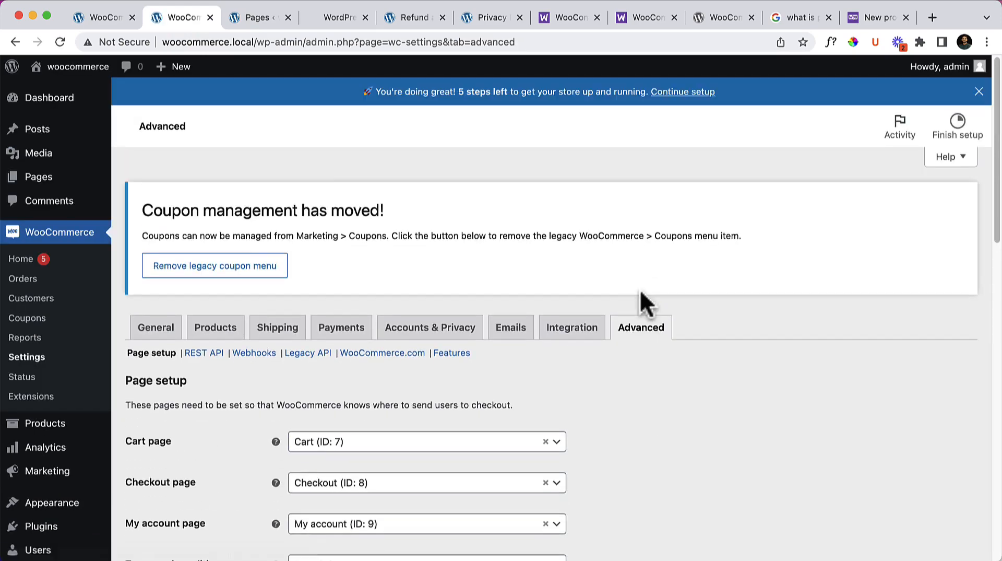
{"action": "scroll", "coordinate": [690, 349], "scroll_direction": "down", "scroll_amount": 5}
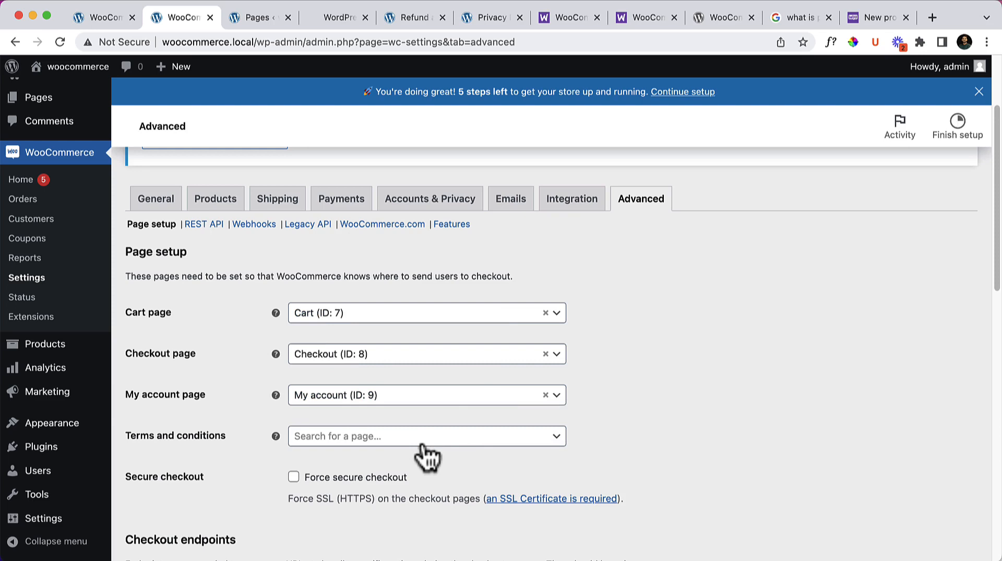
{"action": "left_click", "coordinate": [464, 398]}
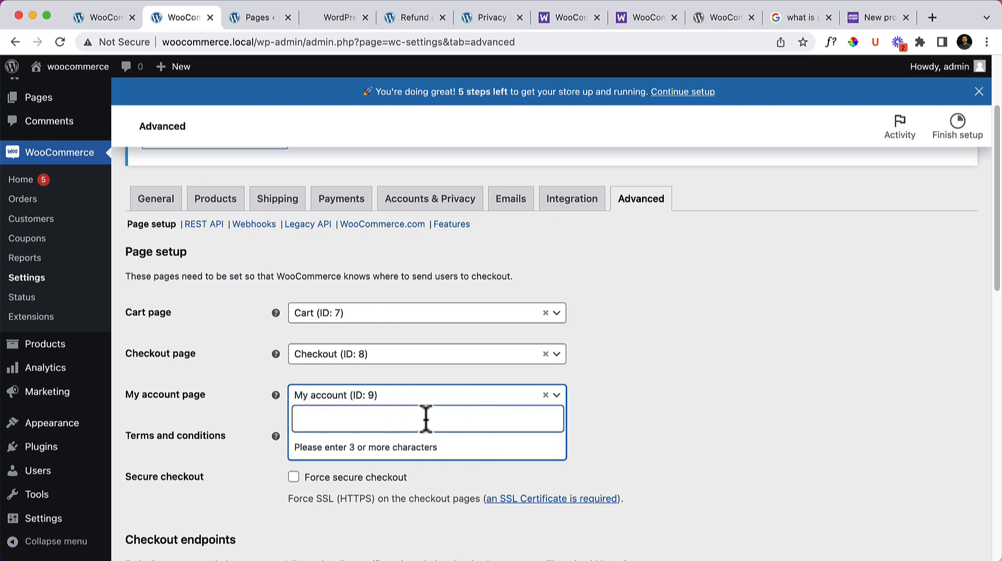
{"action": "left_click", "coordinate": [750, 388]}
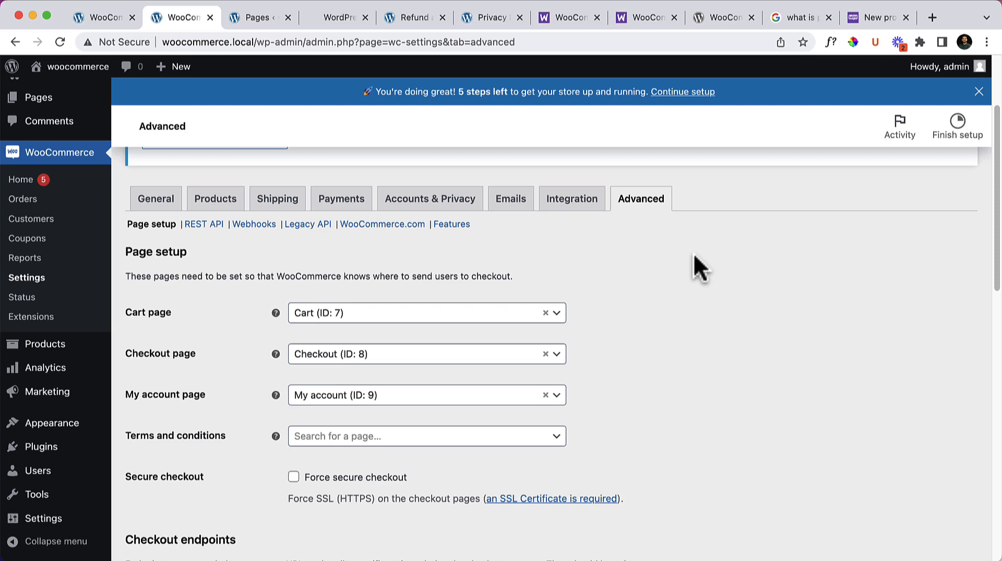
{"action": "scroll", "coordinate": [693, 253], "scroll_direction": "down", "scroll_amount": 2}
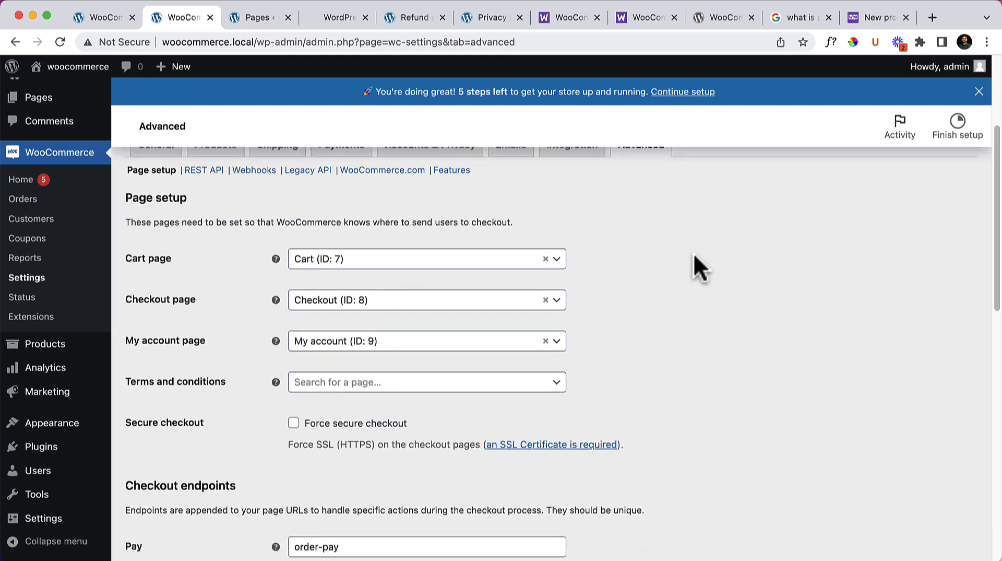
{"action": "left_click", "coordinate": [294, 418]}
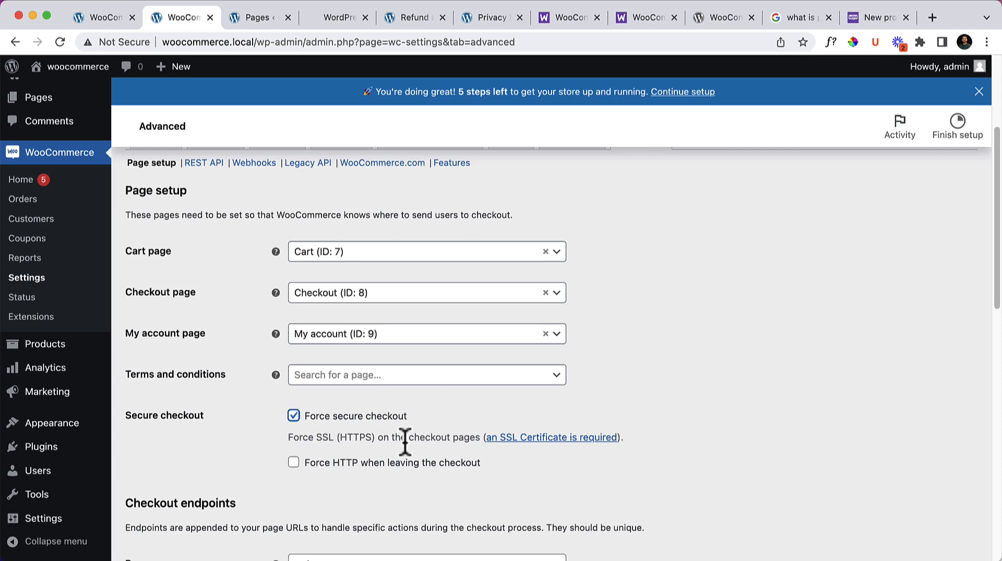
{"action": "scroll", "coordinate": [405, 441], "scroll_direction": "down", "scroll_amount": 5}
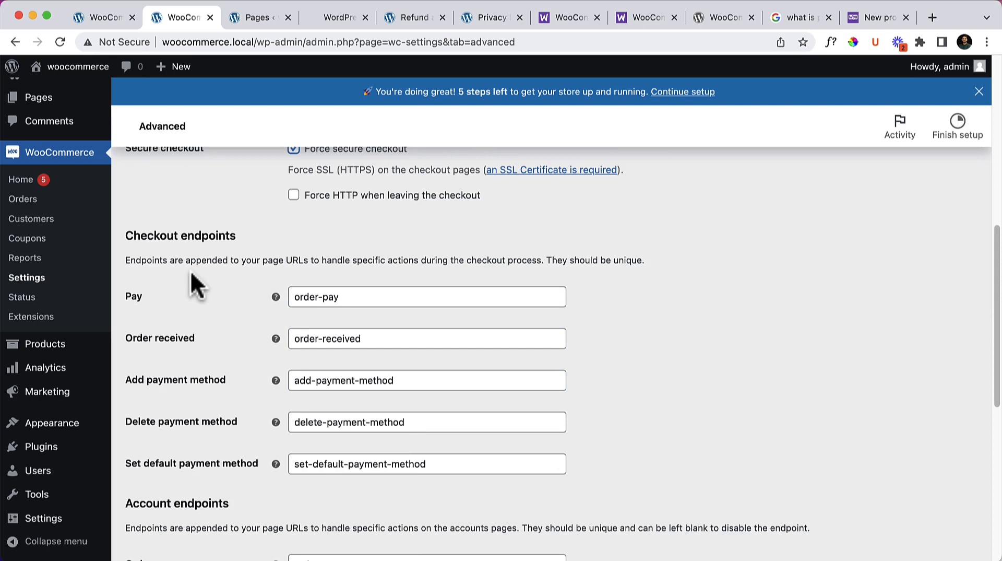
{"action": "scroll", "coordinate": [178, 267], "scroll_direction": "down", "scroll_amount": 1}
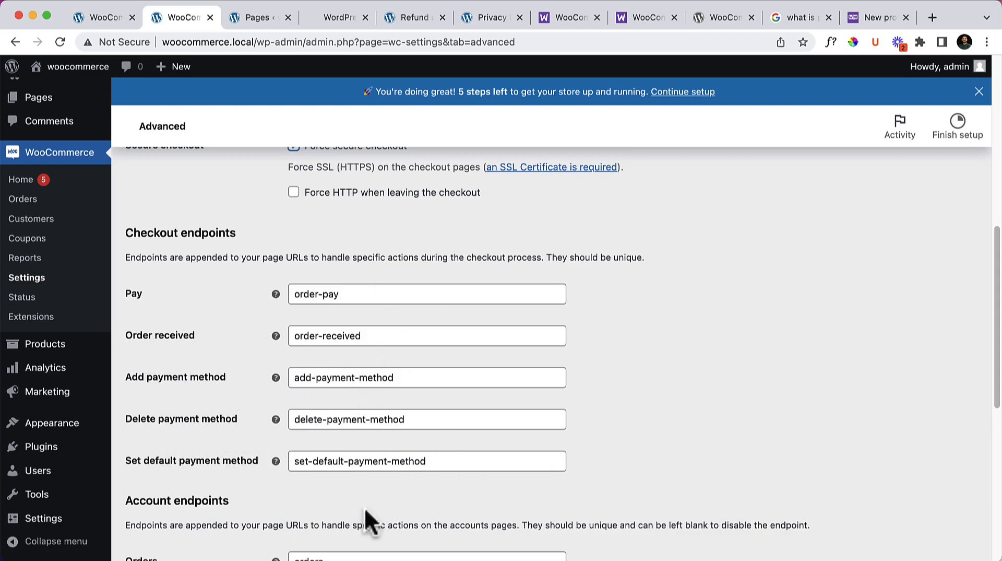
{"action": "scroll", "coordinate": [393, 474], "scroll_direction": "down", "scroll_amount": 1}
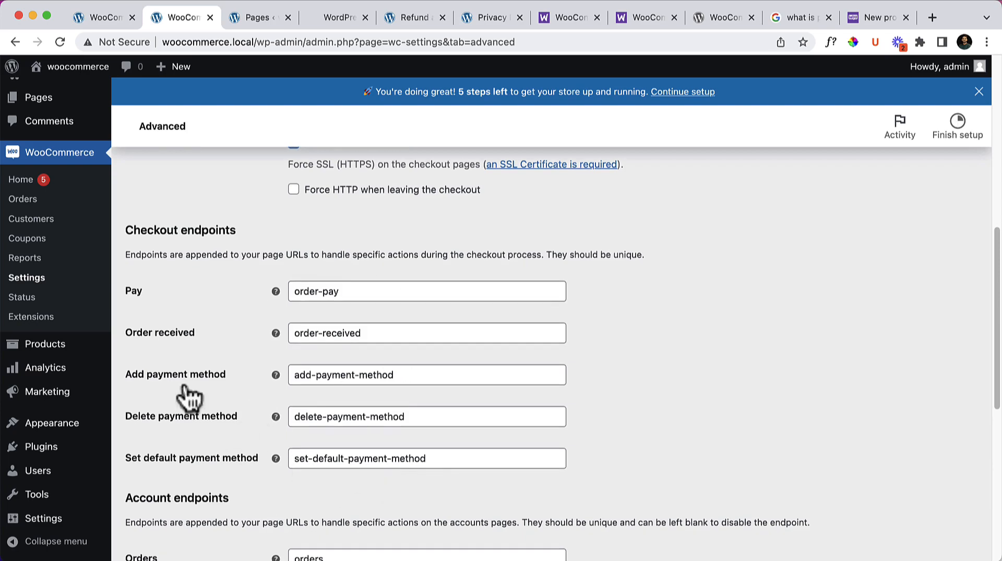
{"action": "left_click_drag", "start_coordinate": [127, 229], "coordinate": [235, 229]}
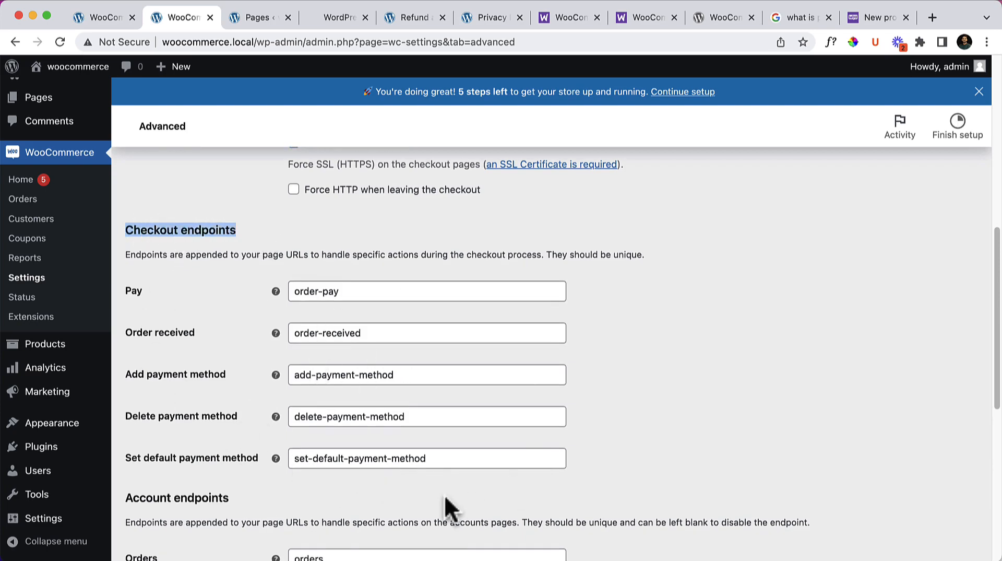
{"action": "scroll", "coordinate": [434, 416], "scroll_direction": "down", "scroll_amount": 5}
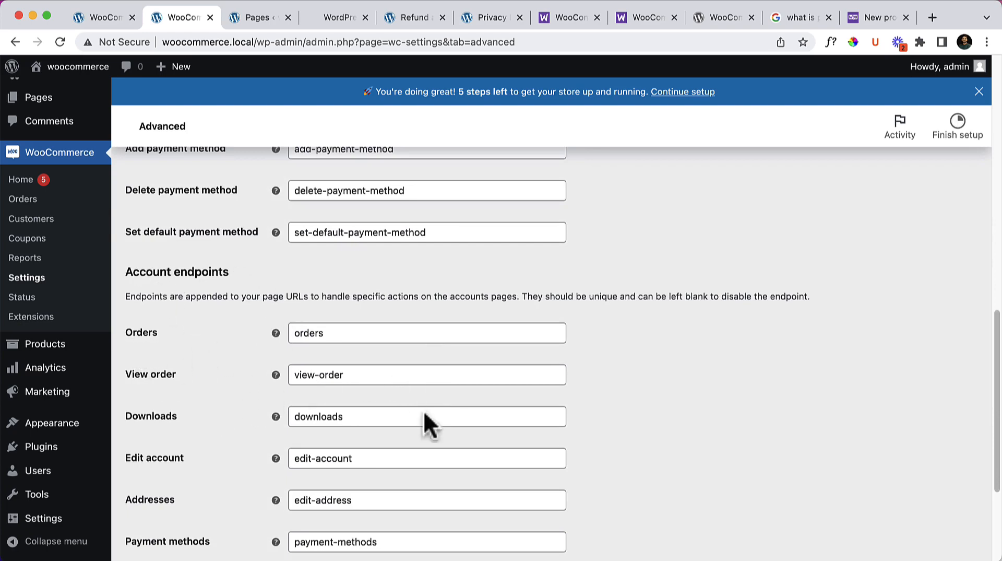
{"action": "scroll", "coordinate": [314, 522], "scroll_direction": "down", "scroll_amount": 3}
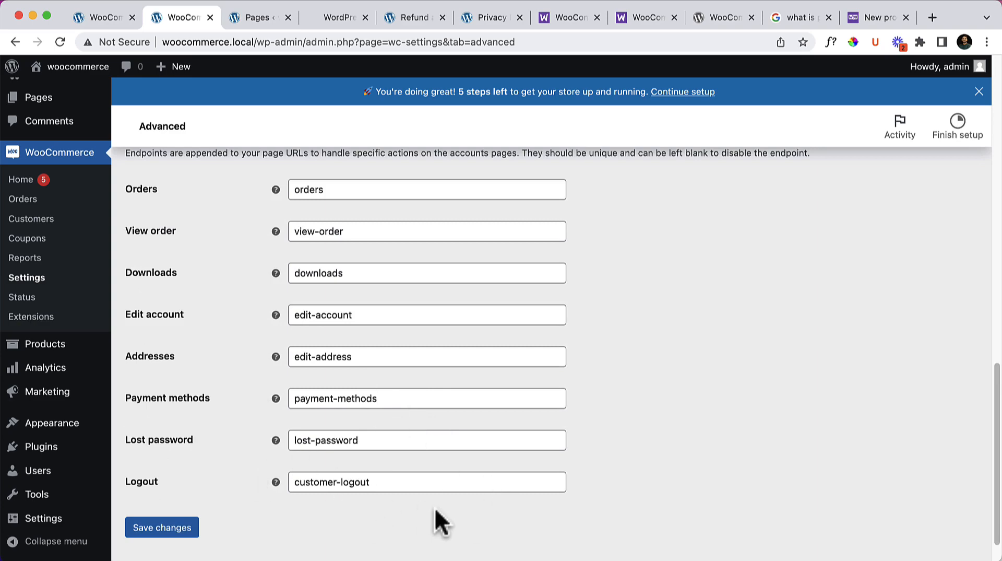
{"action": "scroll", "coordinate": [436, 509], "scroll_direction": "down", "scroll_amount": 1}
{"action": "scroll", "coordinate": [441, 299], "scroll_direction": "up", "scroll_amount": 3}
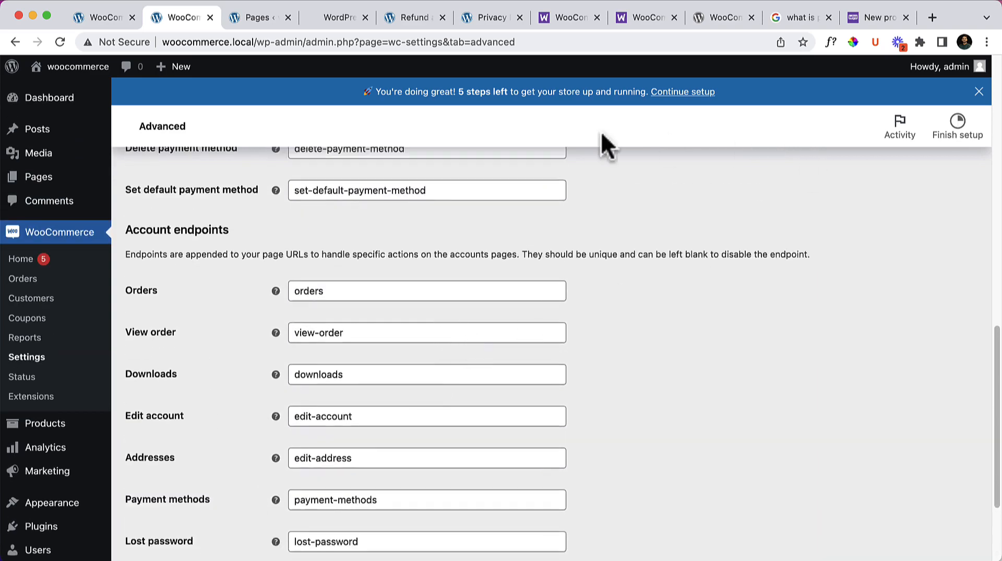
From the Pages list, open My account in a new tab, view /my-account/edit-account/ details, then return
{"action": "left_click", "coordinate": [260, 19]}
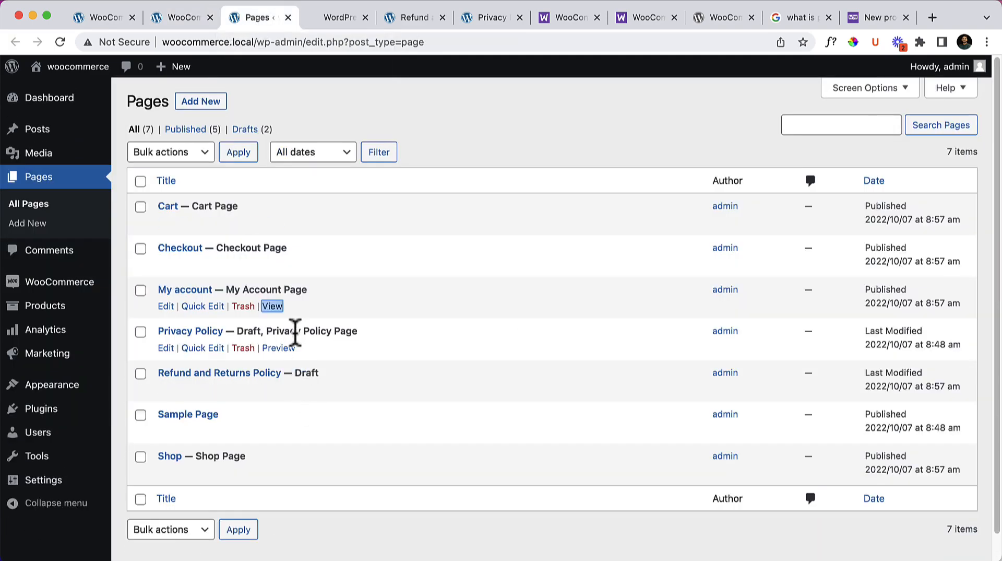
{"action": "right_click", "coordinate": [271, 306]}
{"action": "left_click", "coordinate": [284, 315]}
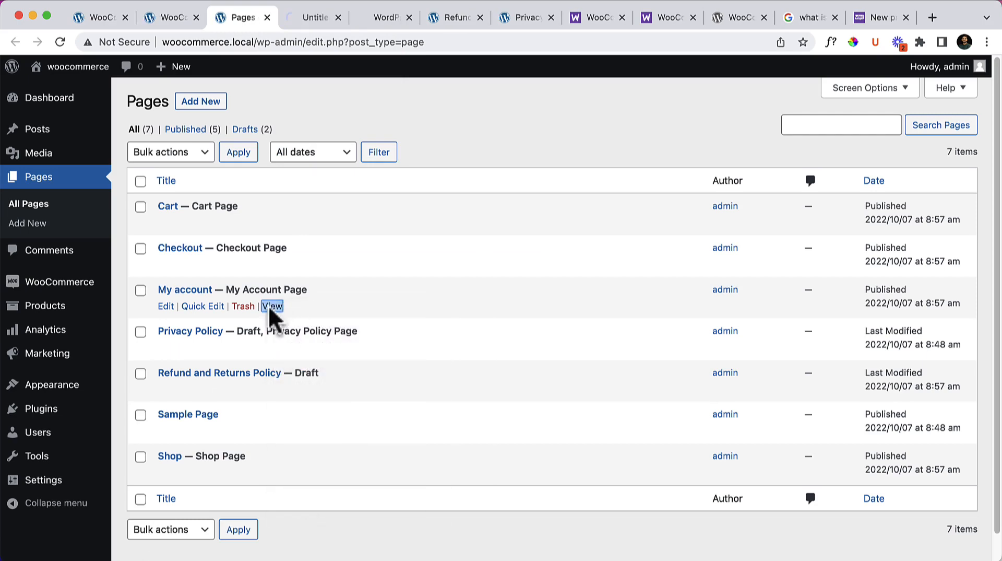
{"action": "left_click", "coordinate": [299, 17]}
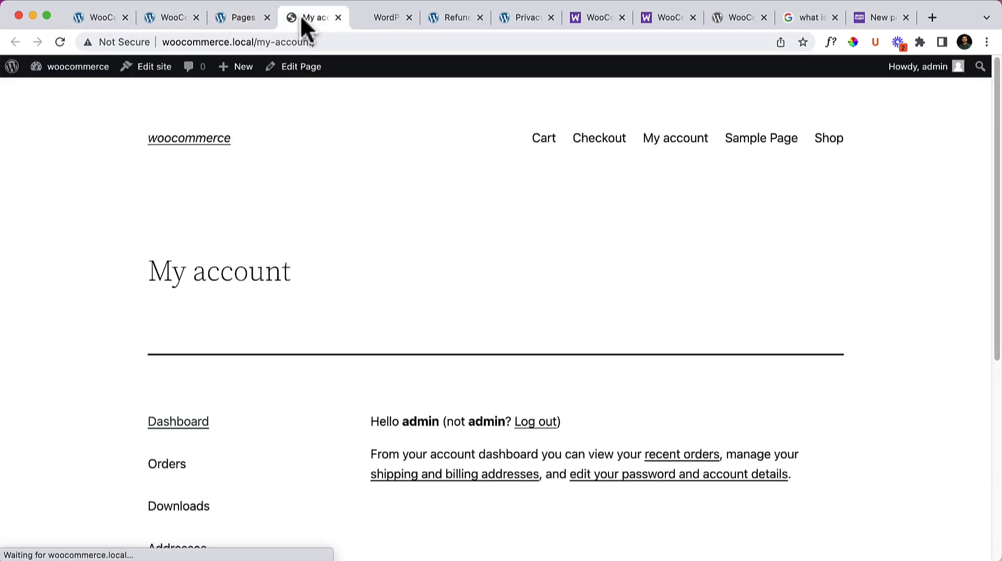
{"action": "scroll", "coordinate": [357, 373], "scroll_direction": "down", "scroll_amount": 3}
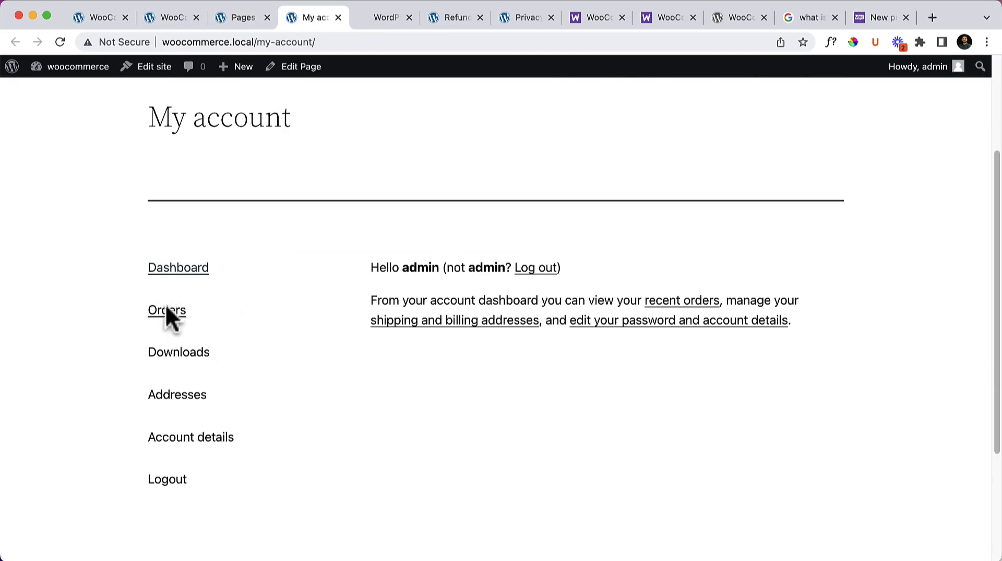
{"action": "left_click", "coordinate": [224, 441]}
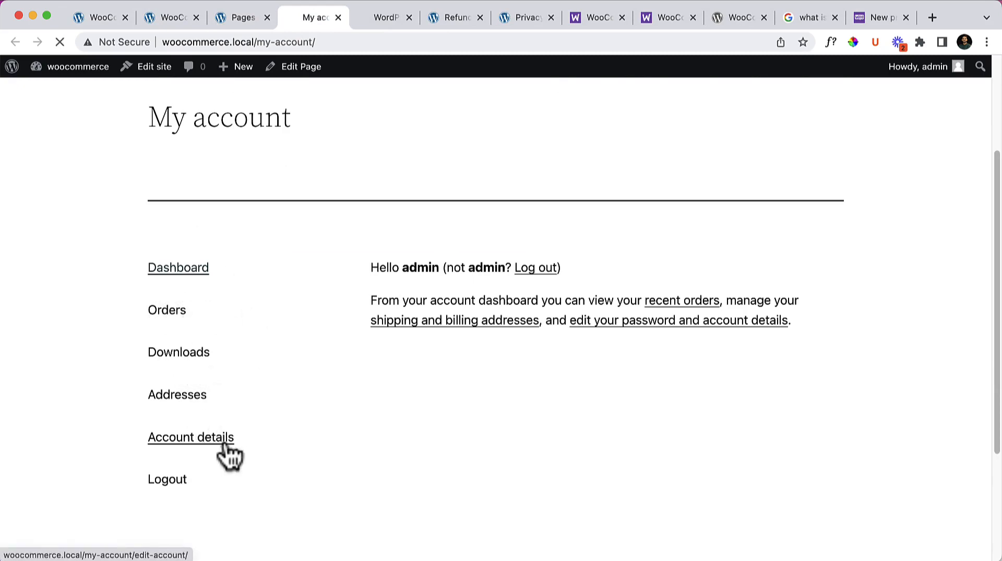
{"action": "scroll", "coordinate": [230, 456], "scroll_direction": "down", "scroll_amount": 8}
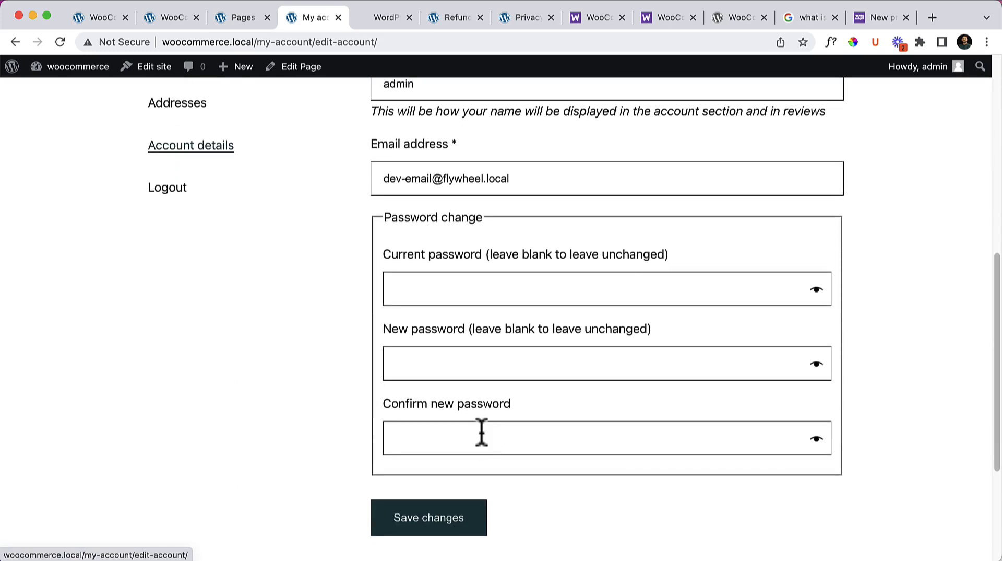
{"action": "scroll", "coordinate": [481, 438], "scroll_direction": "up", "scroll_amount": 5}
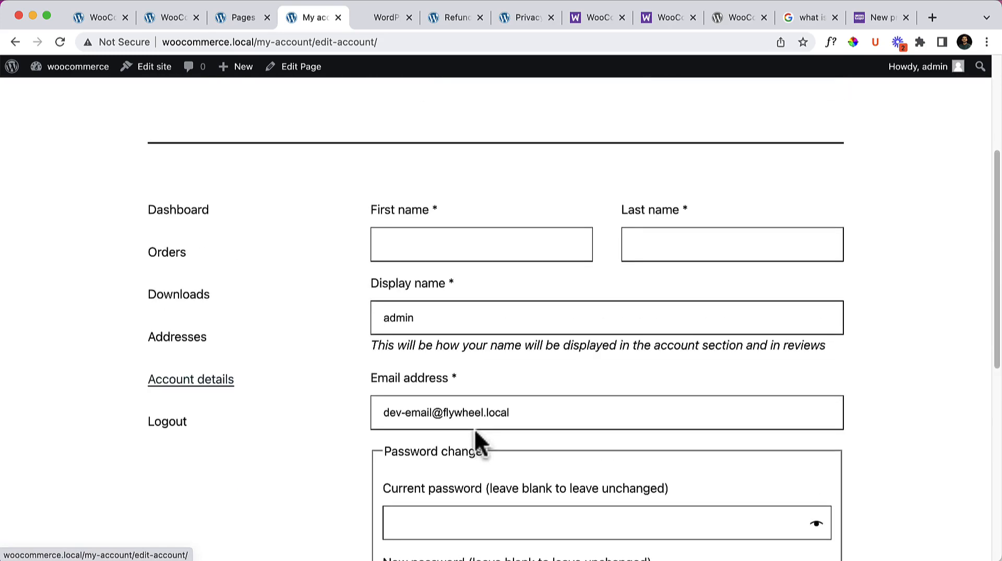
{"action": "left_click", "coordinate": [168, 23]}
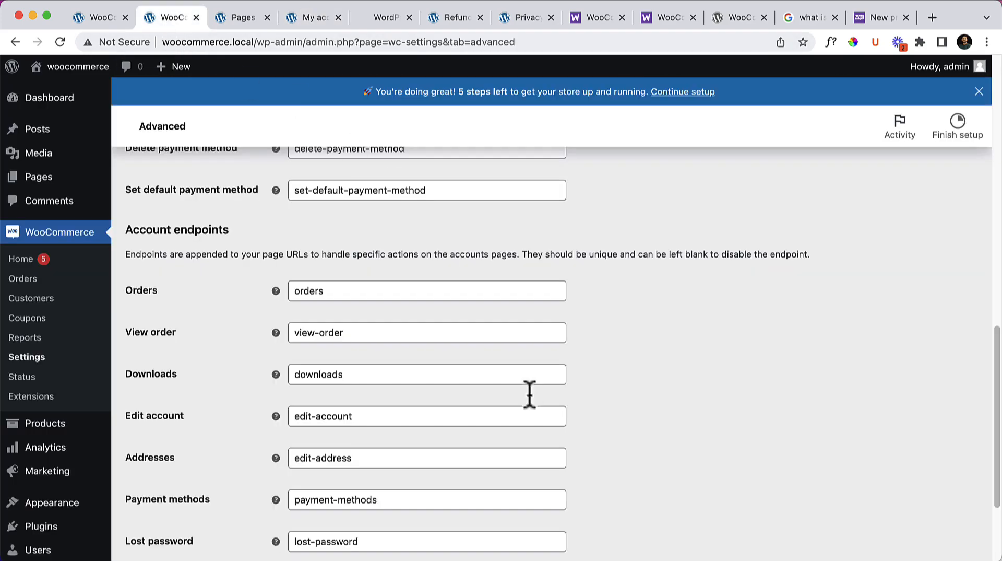
Leave the Advanced page setup without saving and go to the REST API section
{"action": "scroll", "coordinate": [537, 425], "scroll_direction": "down", "scroll_amount": 3}
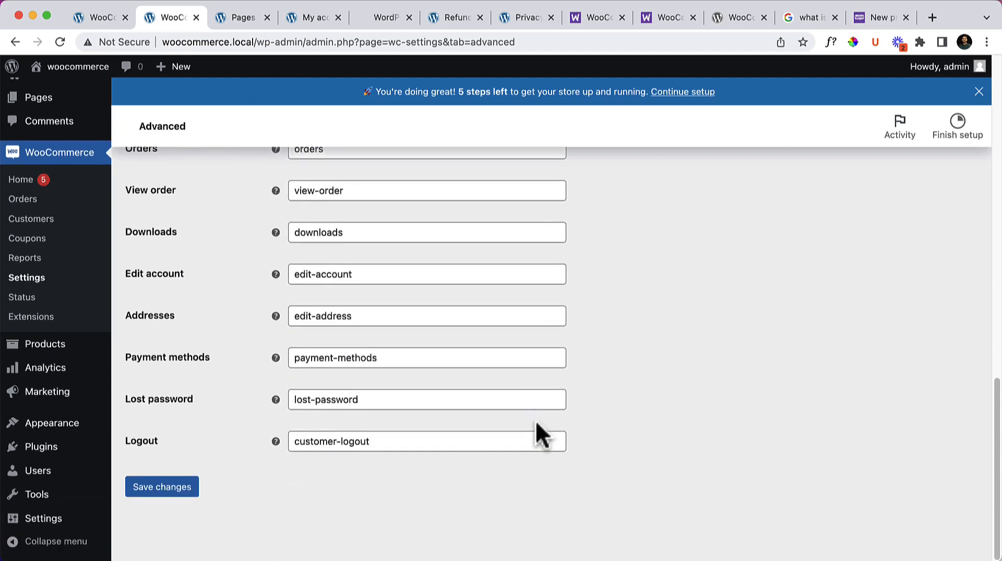
{"action": "scroll", "coordinate": [425, 398], "scroll_direction": "up", "scroll_amount": 9}
{"action": "scroll", "coordinate": [425, 399], "scroll_direction": "up", "scroll_amount": 6}
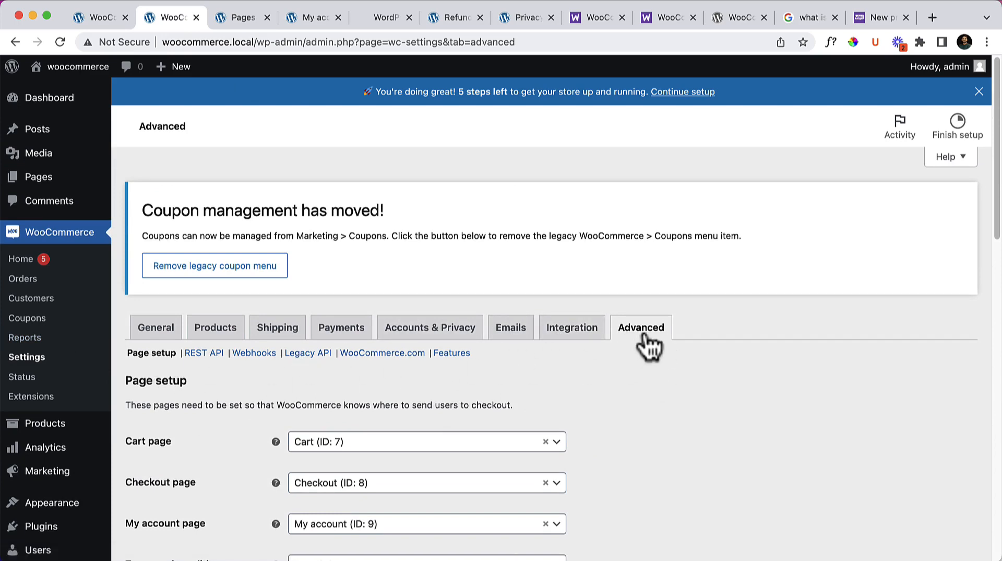
{"action": "left_click", "coordinate": [205, 353]}
{"action": "left_click", "coordinate": [553, 242]}
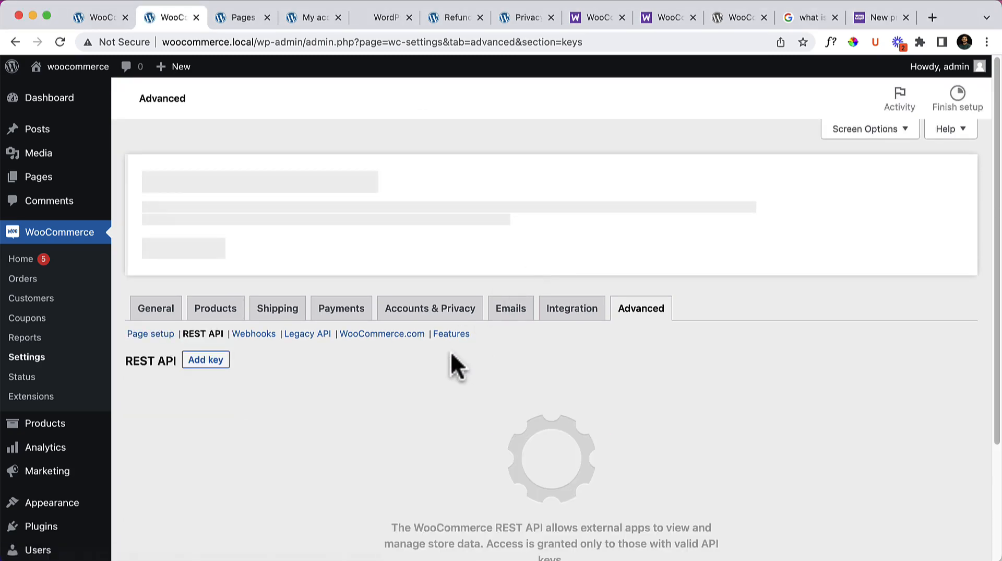
Browse the Webhooks, Features and WooCommerce.com sections, then open the System status page
{"action": "scroll", "coordinate": [447, 365], "scroll_direction": "down", "scroll_amount": 5}
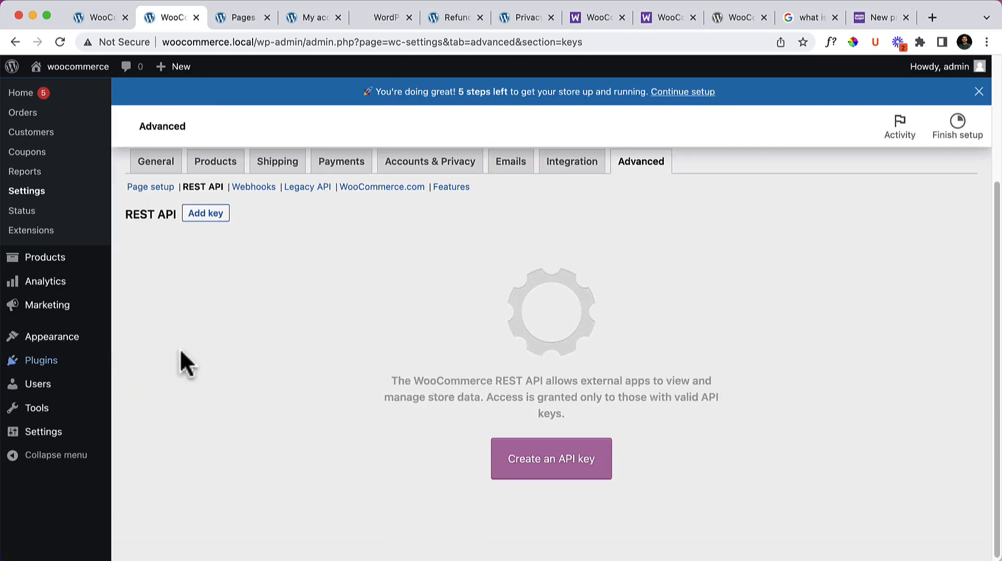
{"action": "left_click", "coordinate": [250, 190]}
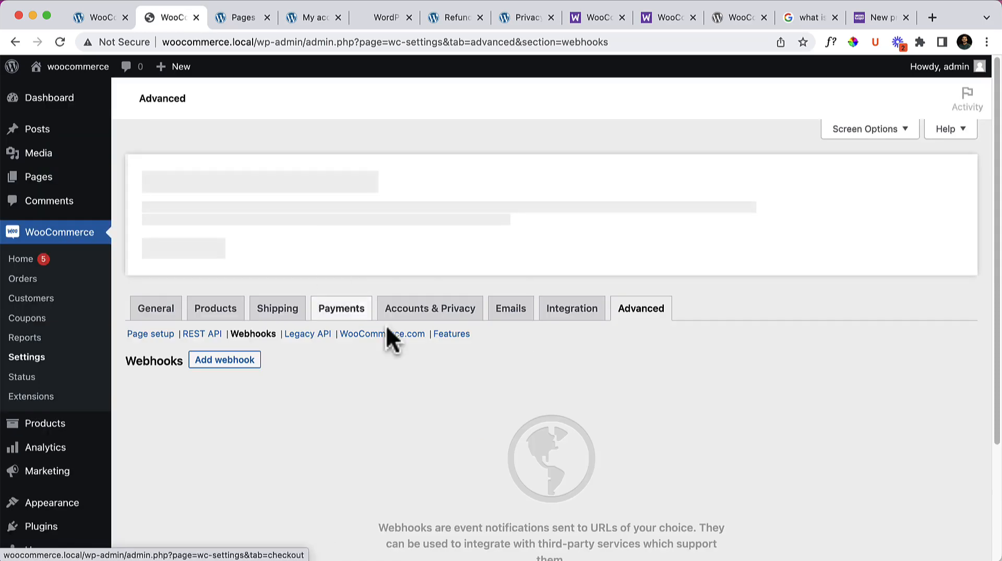
{"action": "scroll", "coordinate": [389, 340], "scroll_direction": "down", "scroll_amount": 3}
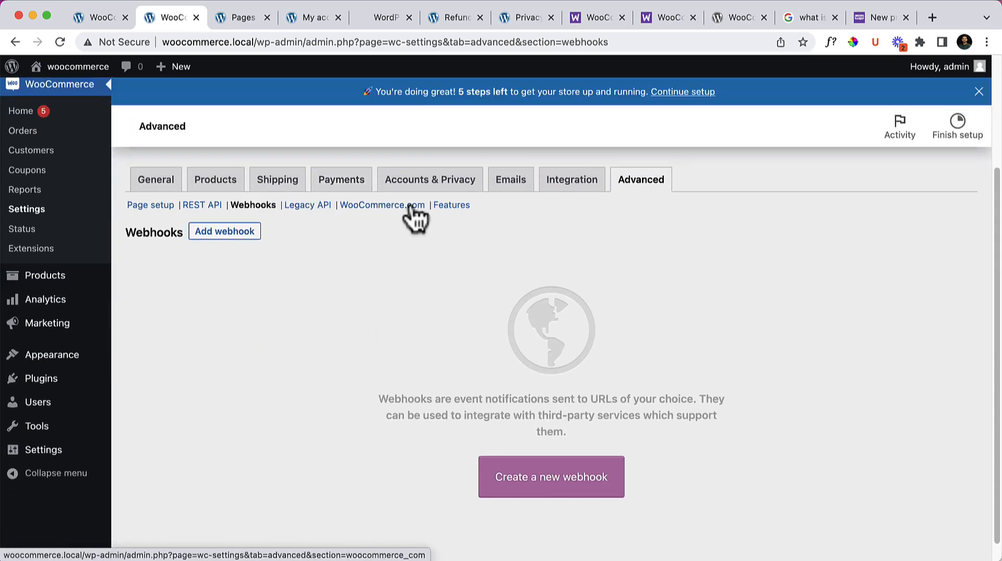
{"action": "left_click", "coordinate": [449, 207]}
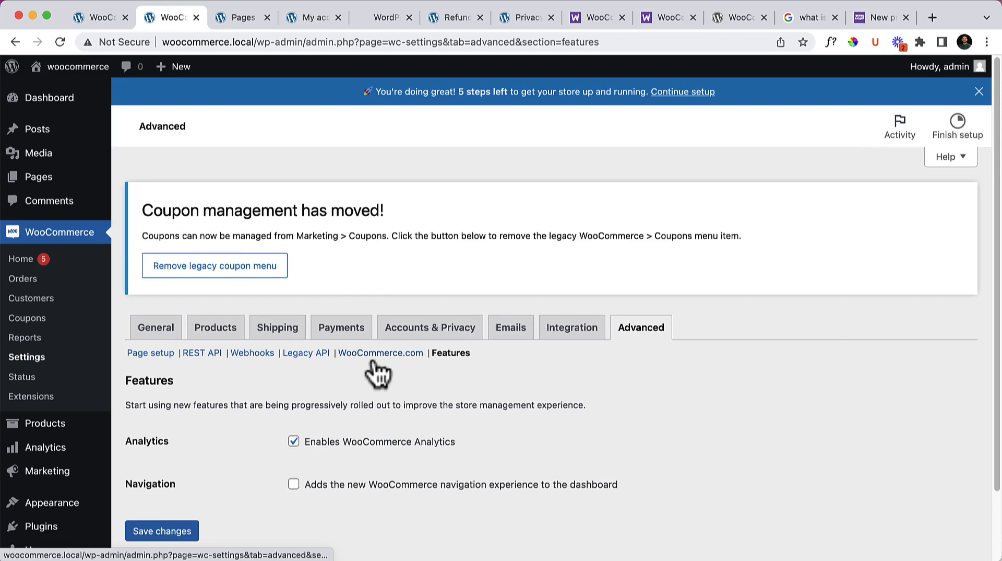
{"action": "left_click", "coordinate": [378, 360]}
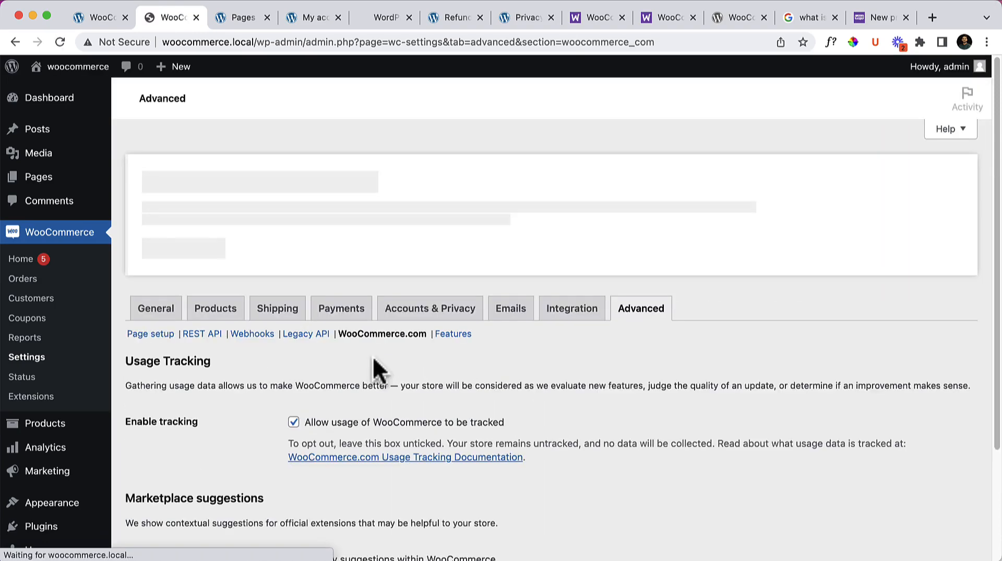
{"action": "scroll", "coordinate": [375, 355], "scroll_direction": "down", "scroll_amount": 3}
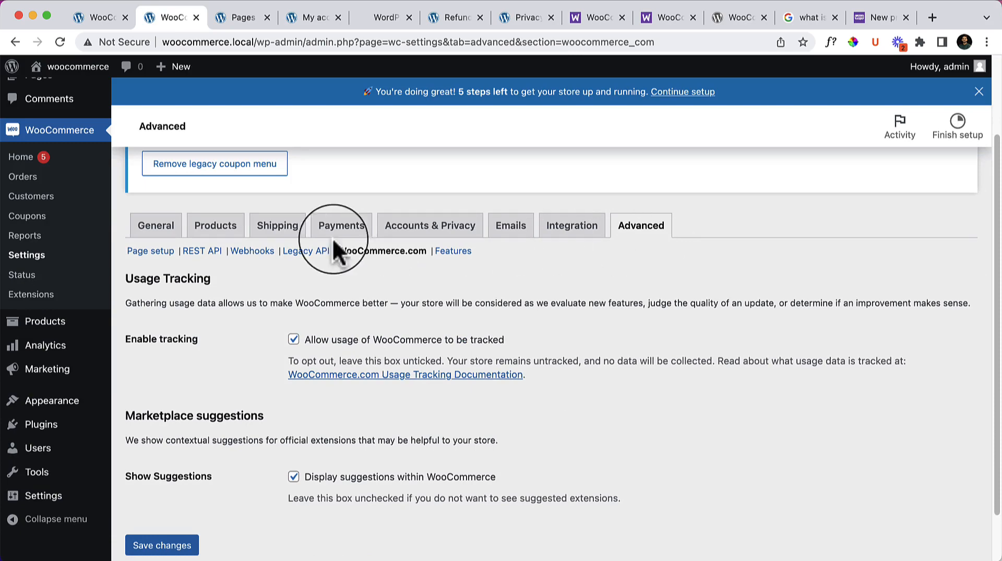
{"action": "left_click", "coordinate": [22, 274]}
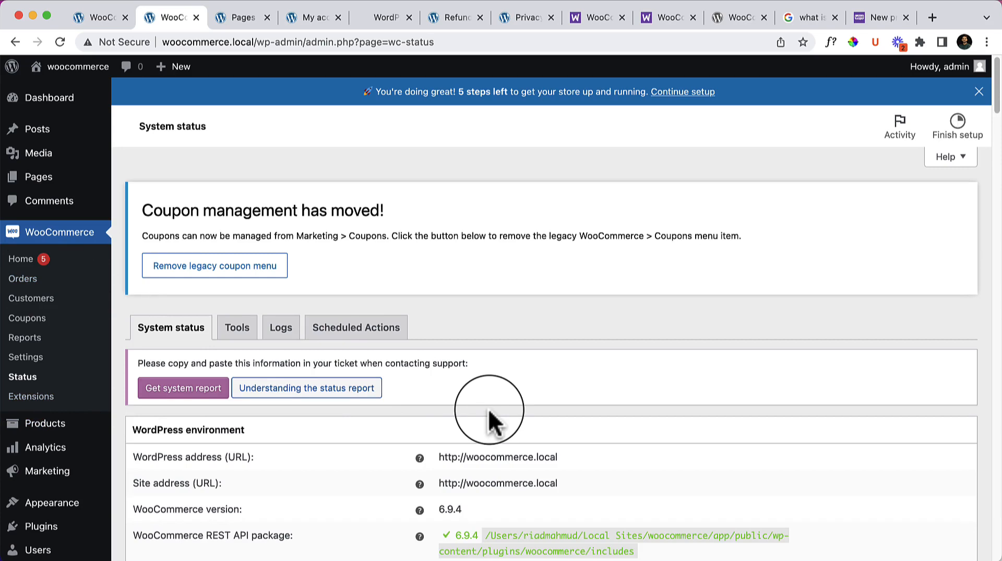
{"action": "scroll", "coordinate": [465, 392], "scroll_direction": "down", "scroll_amount": 3}
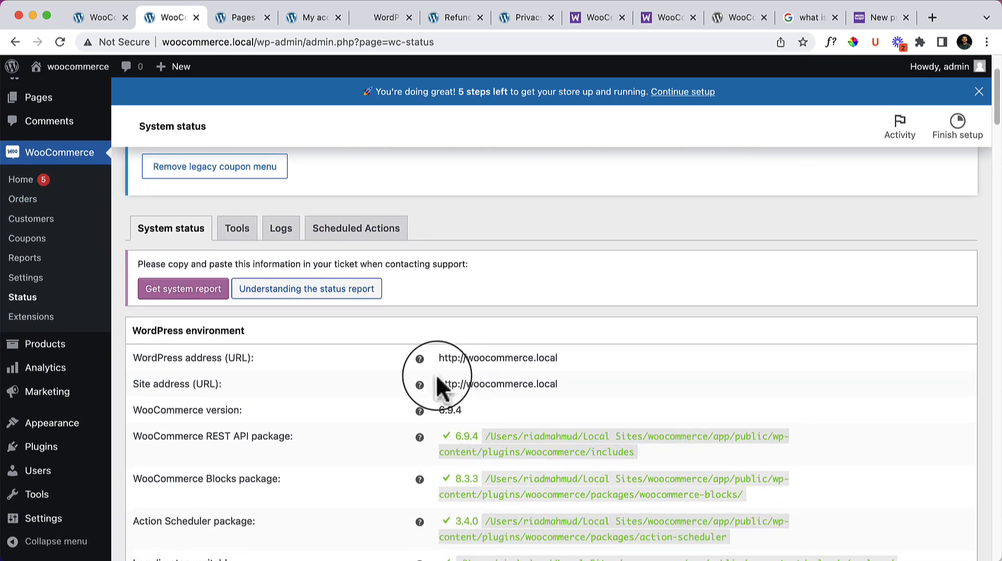
{"action": "scroll", "coordinate": [397, 458], "scroll_direction": "down", "scroll_amount": 3}
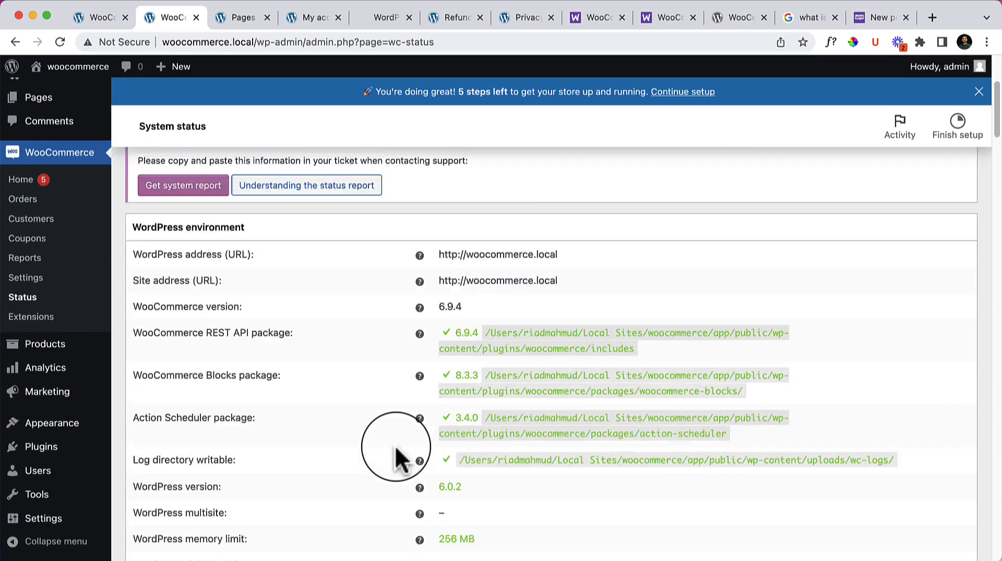
{"action": "scroll", "coordinate": [397, 457], "scroll_direction": "down", "scroll_amount": 2}
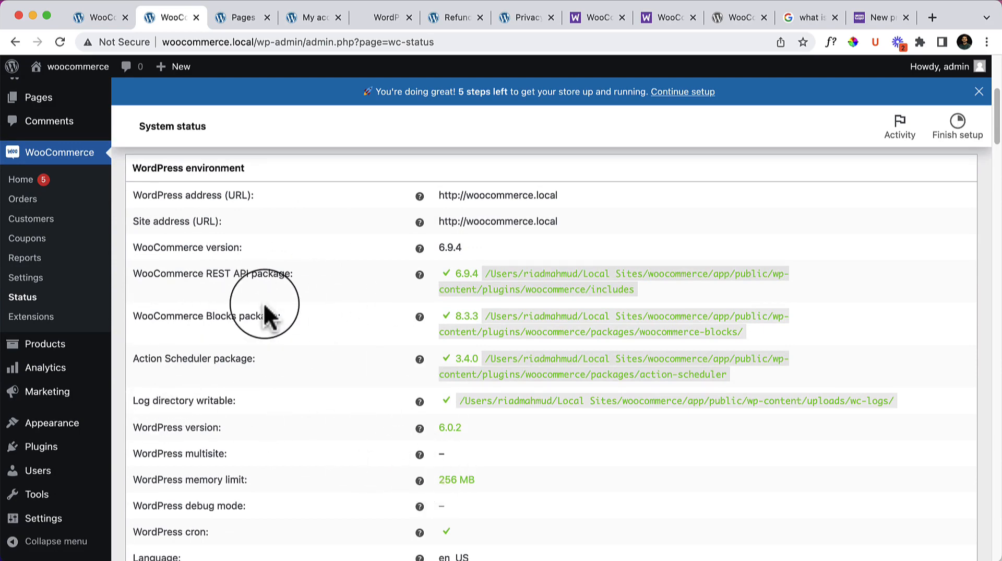
{"action": "scroll", "coordinate": [548, 347], "scroll_direction": "down", "scroll_amount": 8}
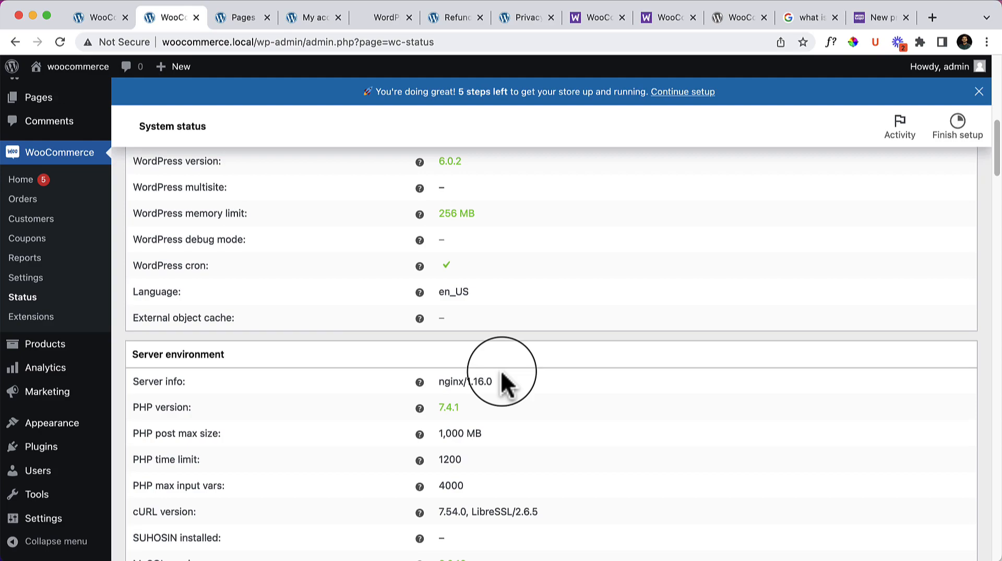
{"action": "scroll", "coordinate": [501, 372], "scroll_direction": "down", "scroll_amount": 13}
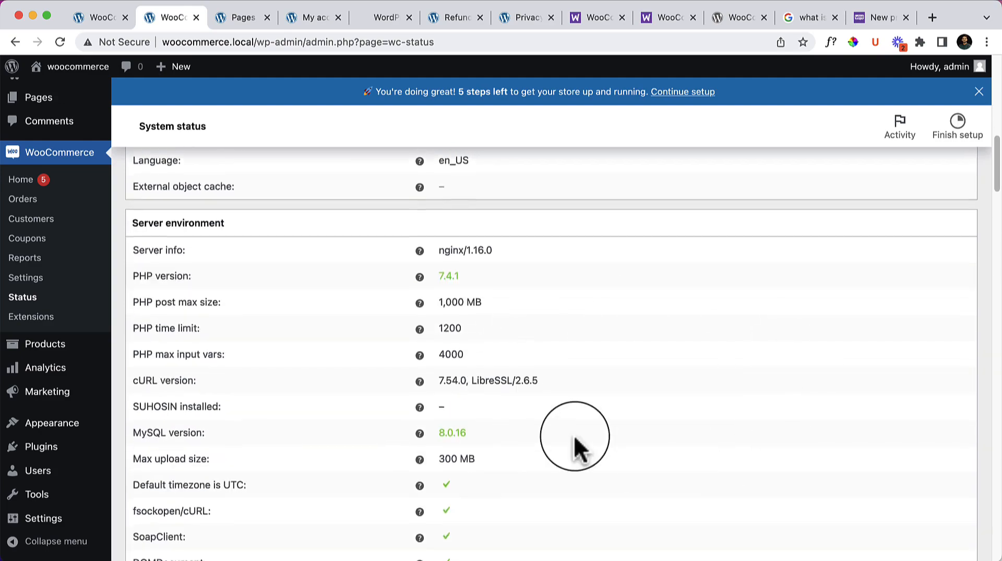
{"action": "scroll", "coordinate": [659, 430], "scroll_direction": "down", "scroll_amount": 9}
{"action": "scroll", "coordinate": [659, 427], "scroll_direction": "down", "scroll_amount": 20}
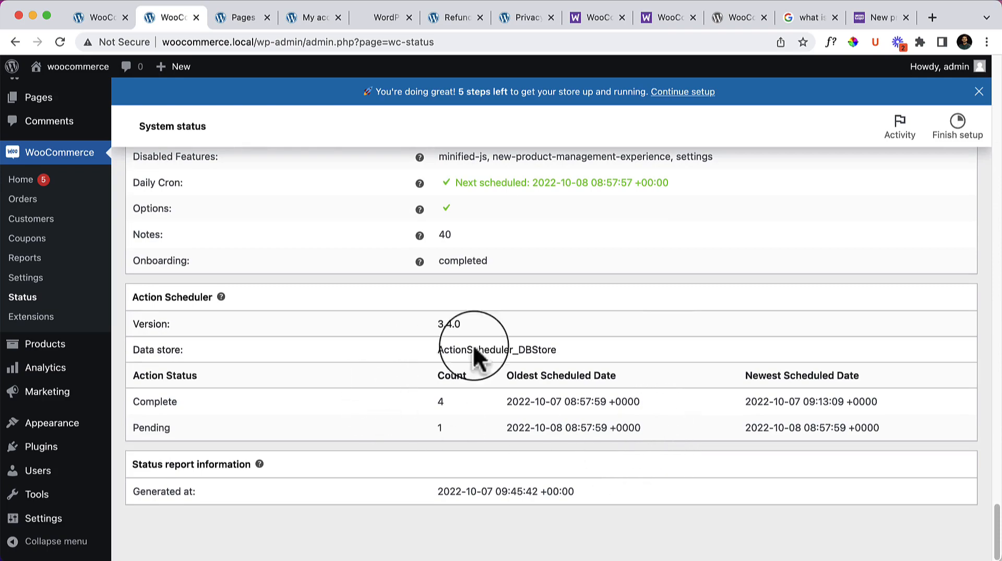
{"action": "scroll", "coordinate": [474, 344], "scroll_direction": "up", "scroll_amount": 4}
{"action": "scroll", "coordinate": [480, 375], "scroll_direction": "up", "scroll_amount": 20}
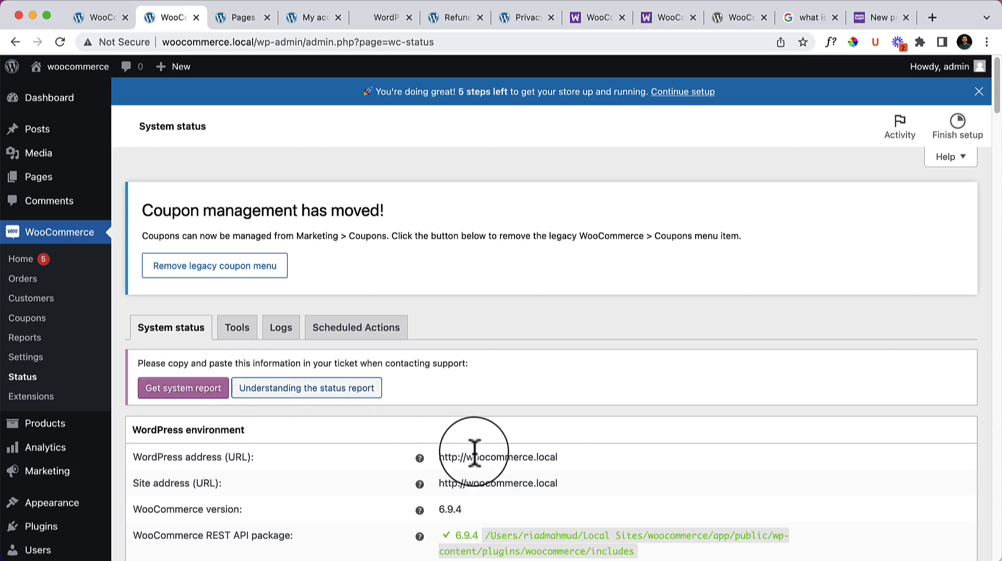
{"action": "scroll", "coordinate": [474, 450], "scroll_direction": "down", "scroll_amount": 5}
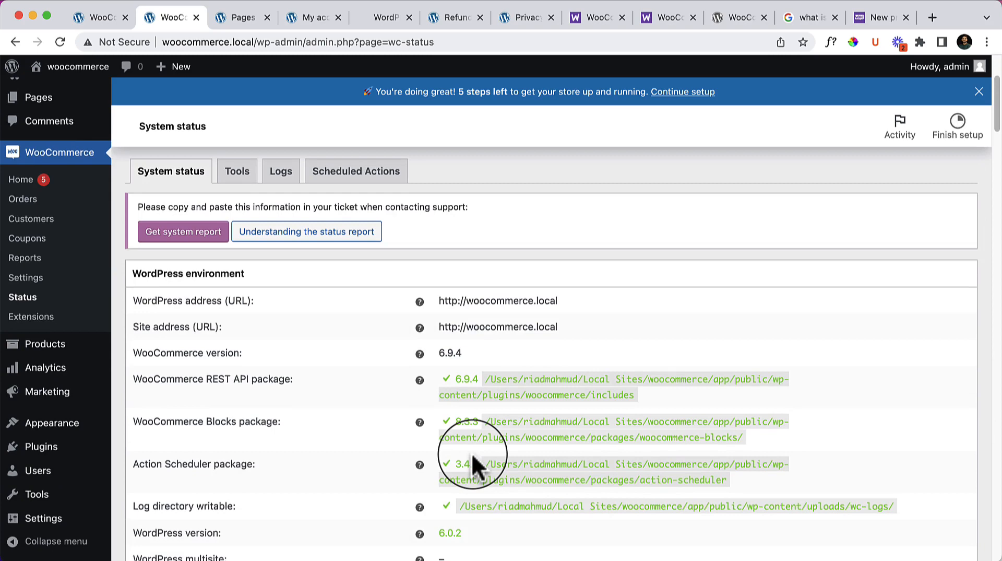
Open the Status Tools tab and scroll down to the regenerate shop thumbnails tool
{"action": "left_click", "coordinate": [241, 180]}
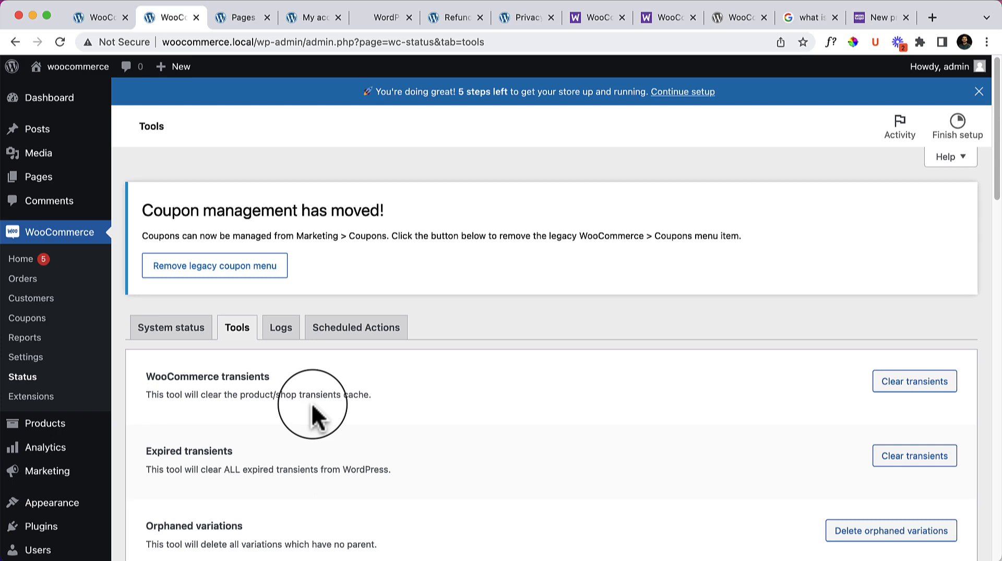
{"action": "scroll", "coordinate": [313, 418], "scroll_direction": "down", "scroll_amount": 1}
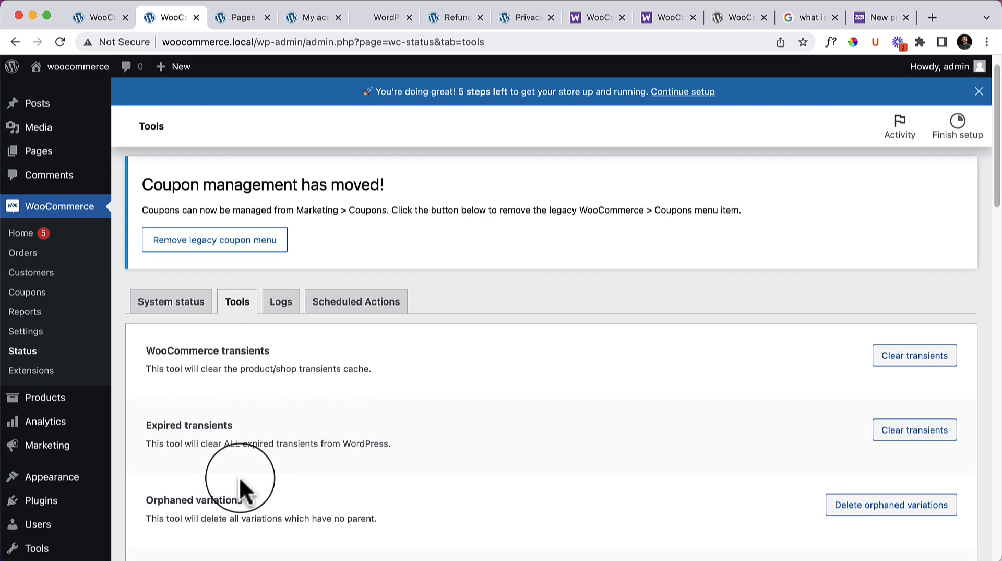
{"action": "scroll", "coordinate": [232, 488], "scroll_direction": "down", "scroll_amount": 4}
{"action": "scroll", "coordinate": [230, 487], "scroll_direction": "down", "scroll_amount": 2}
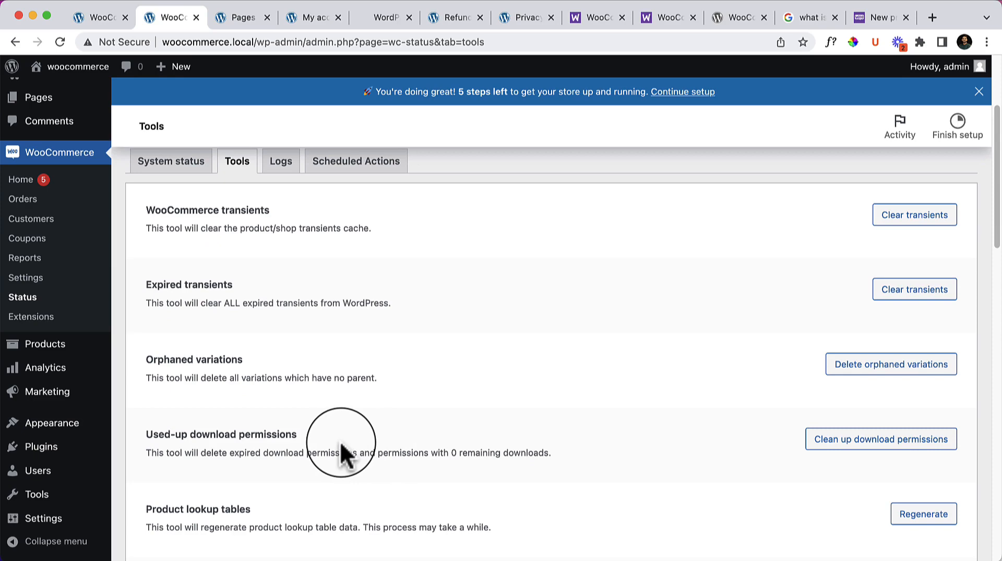
{"action": "scroll", "coordinate": [340, 441], "scroll_direction": "down", "scroll_amount": 5}
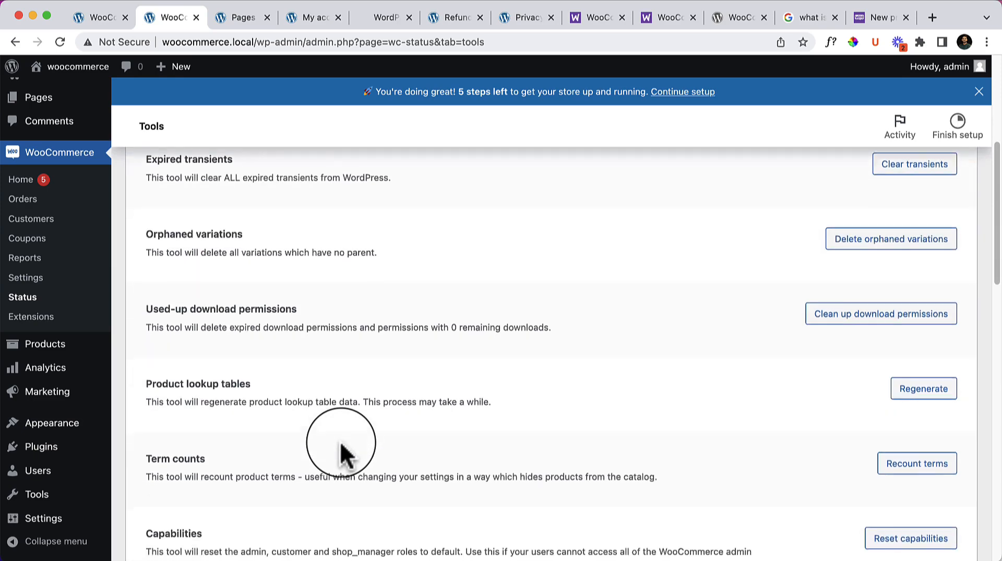
{"action": "scroll", "coordinate": [342, 454], "scroll_direction": "down", "scroll_amount": 1}
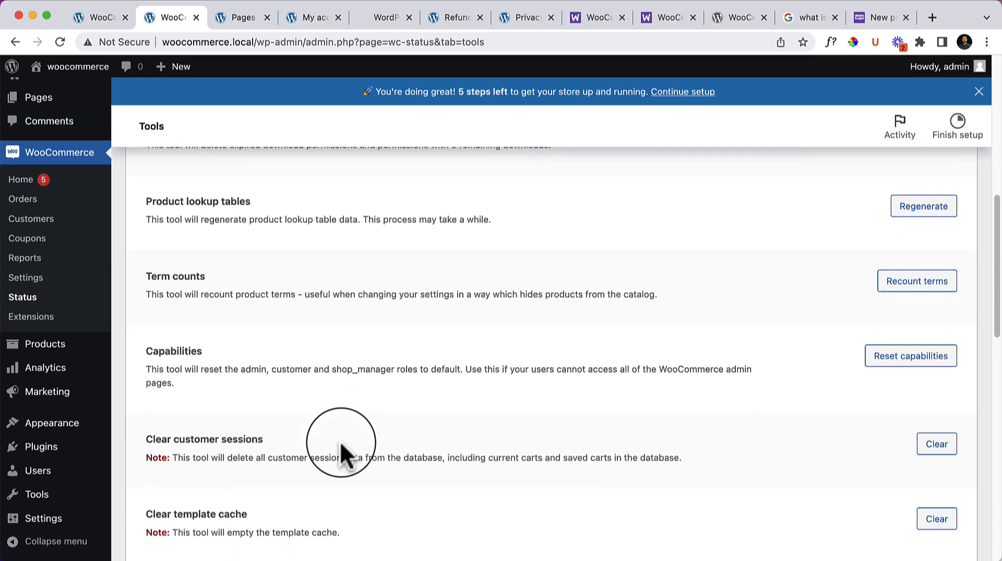
{"action": "scroll", "coordinate": [342, 446], "scroll_direction": "down", "scroll_amount": 4}
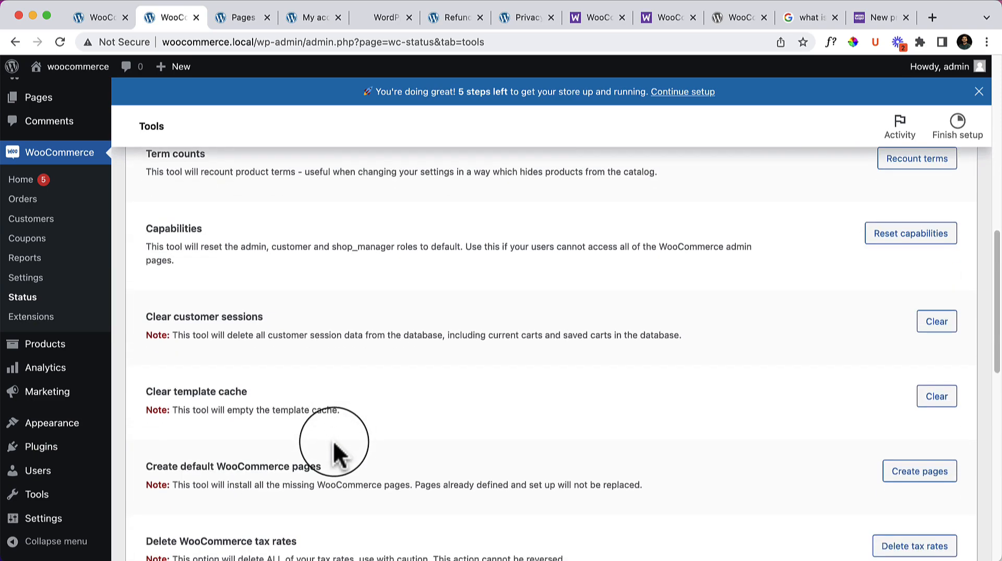
{"action": "scroll", "coordinate": [338, 455], "scroll_direction": "down", "scroll_amount": 2}
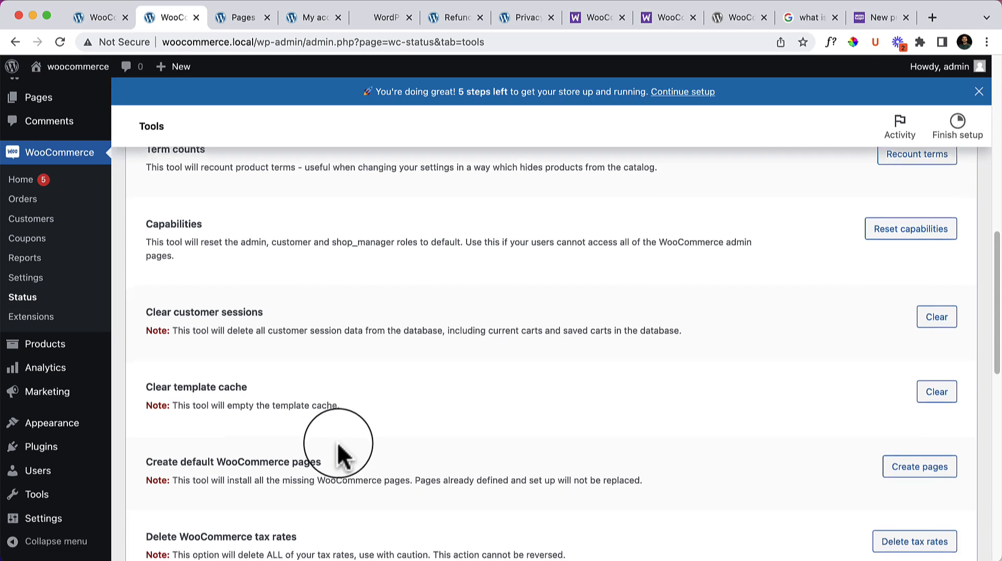
{"action": "scroll", "coordinate": [338, 455], "scroll_direction": "down", "scroll_amount": 1}
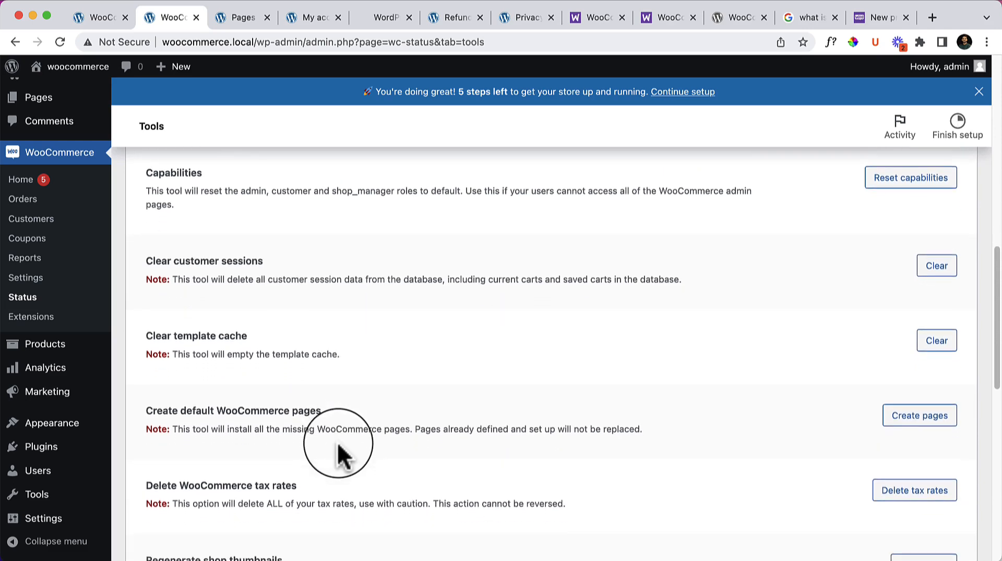
{"action": "scroll", "coordinate": [338, 455], "scroll_direction": "down", "scroll_amount": 4}
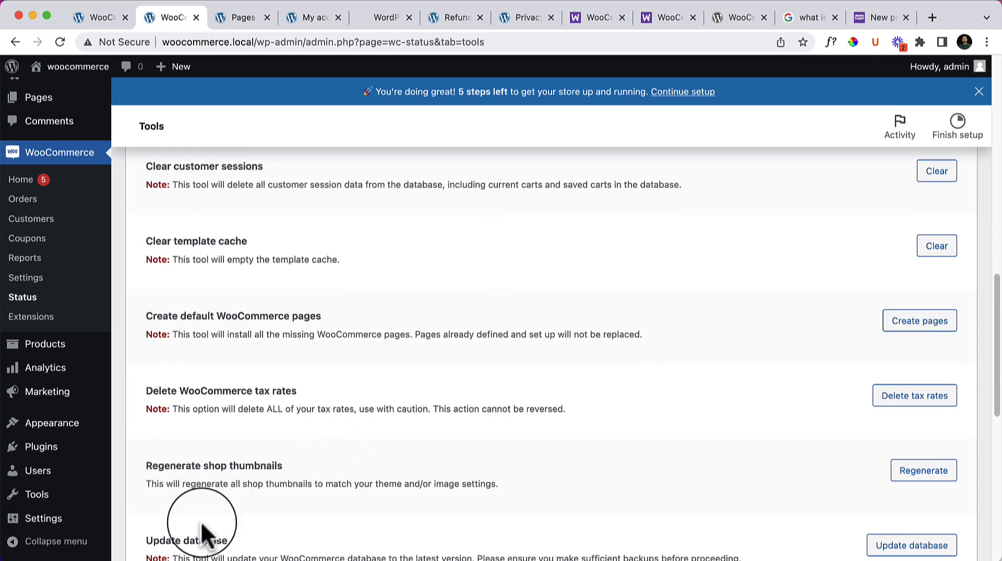
{"action": "left_click_drag", "start_coordinate": [259, 480], "coordinate": [146, 483]}
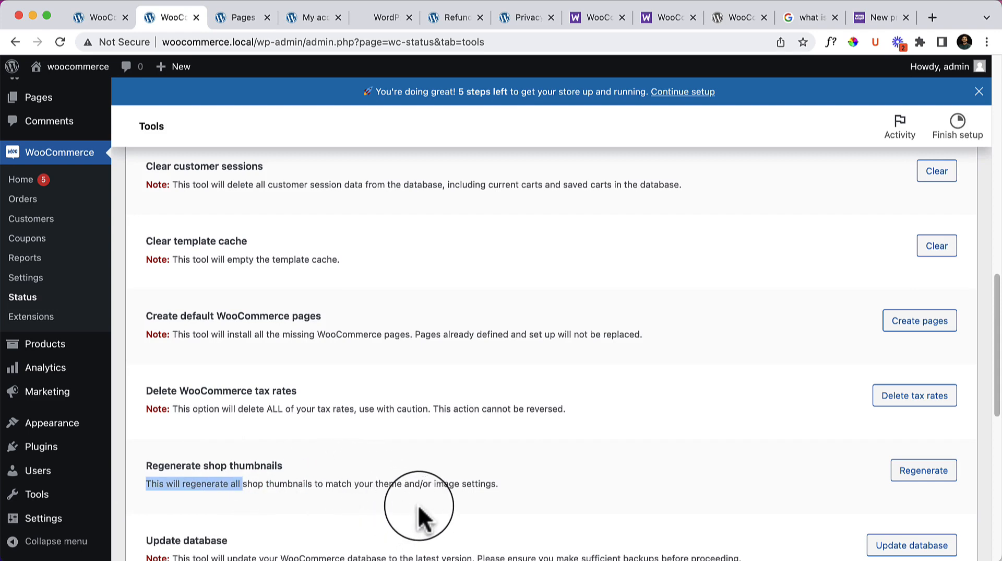
Review the remaining tools, dismissing the attributes lookup product search without choosing a product
{"action": "scroll", "coordinate": [550, 464], "scroll_direction": "down", "scroll_amount": 1}
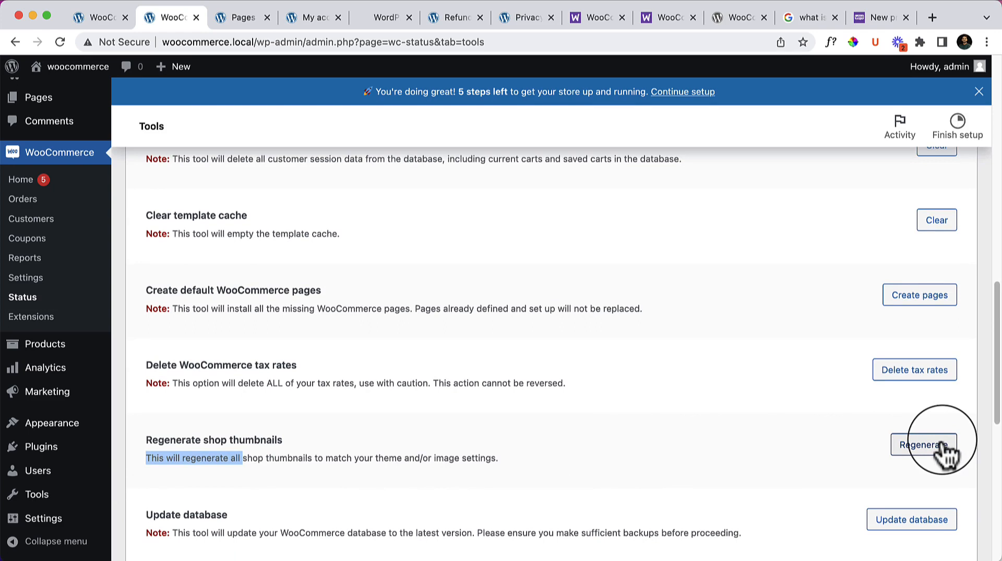
{"action": "scroll", "coordinate": [939, 444], "scroll_direction": "down", "scroll_amount": 1}
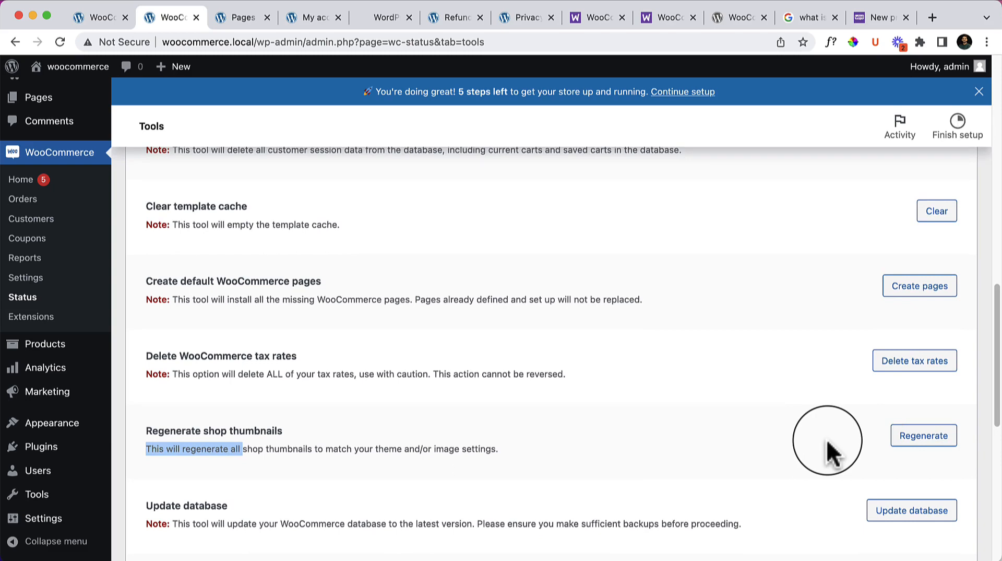
{"action": "scroll", "coordinate": [828, 441], "scroll_direction": "down", "scroll_amount": 4}
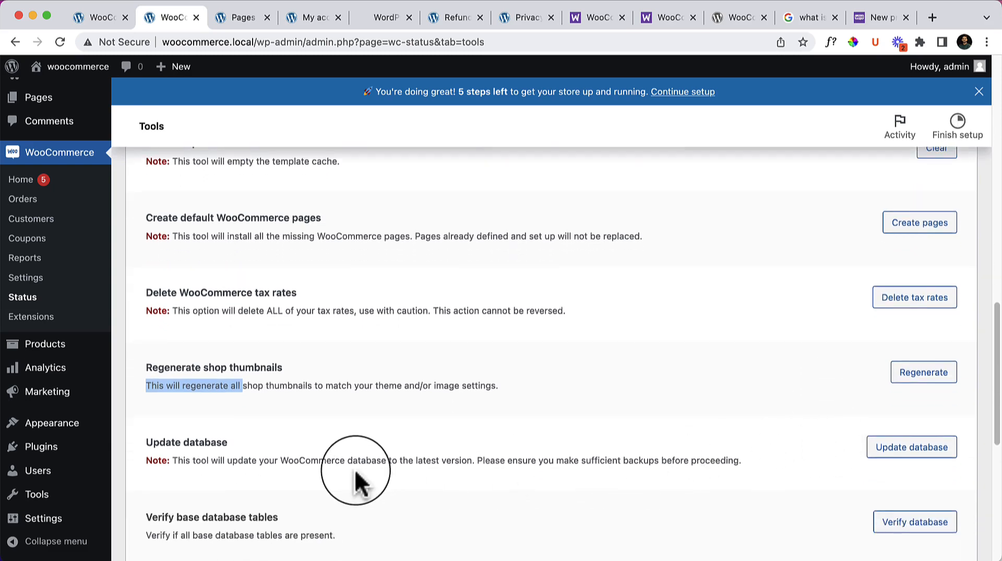
{"action": "scroll", "coordinate": [356, 473], "scroll_direction": "down", "scroll_amount": 5}
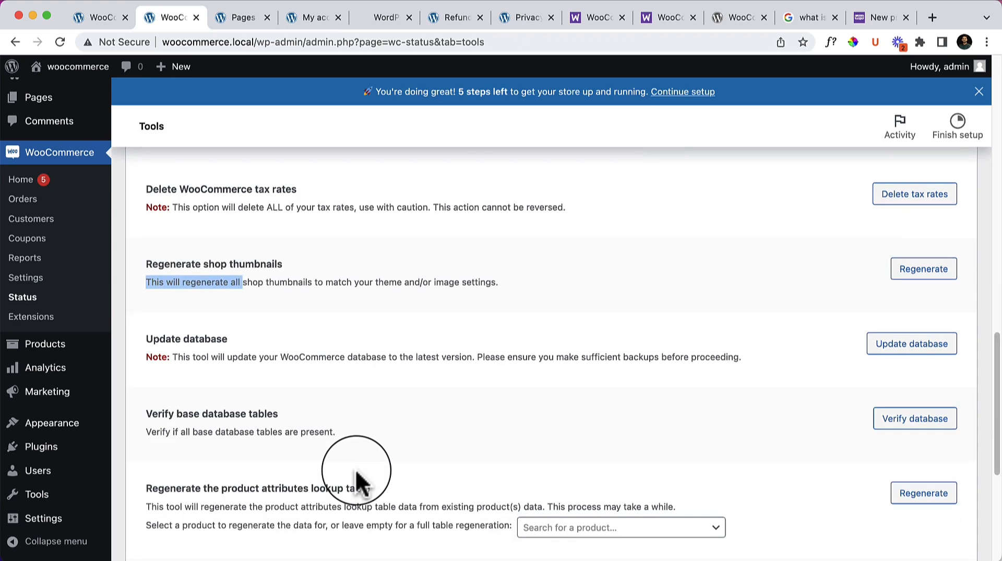
{"action": "scroll", "coordinate": [357, 473], "scroll_direction": "down", "scroll_amount": 3}
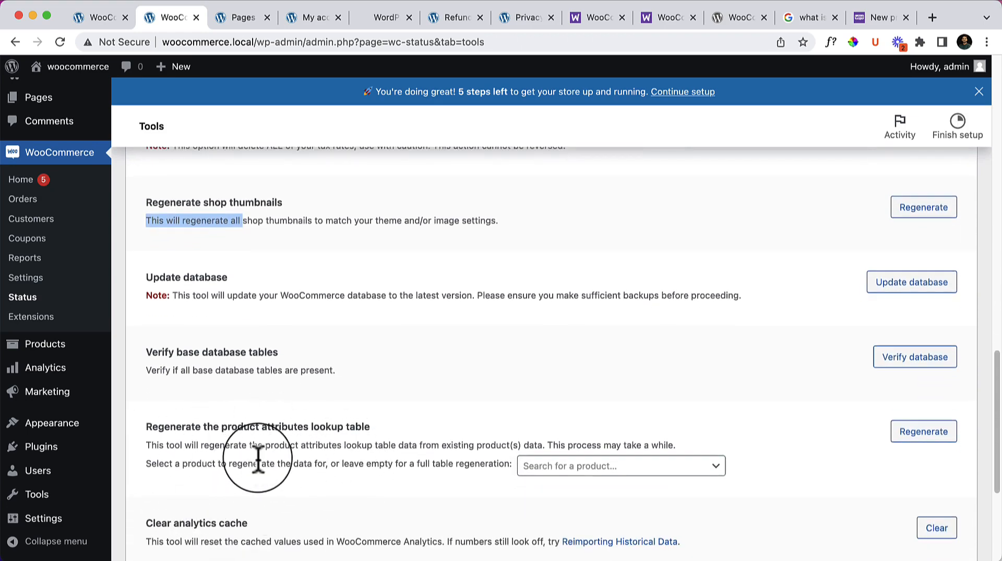
{"action": "scroll", "coordinate": [258, 459], "scroll_direction": "down", "scroll_amount": 1}
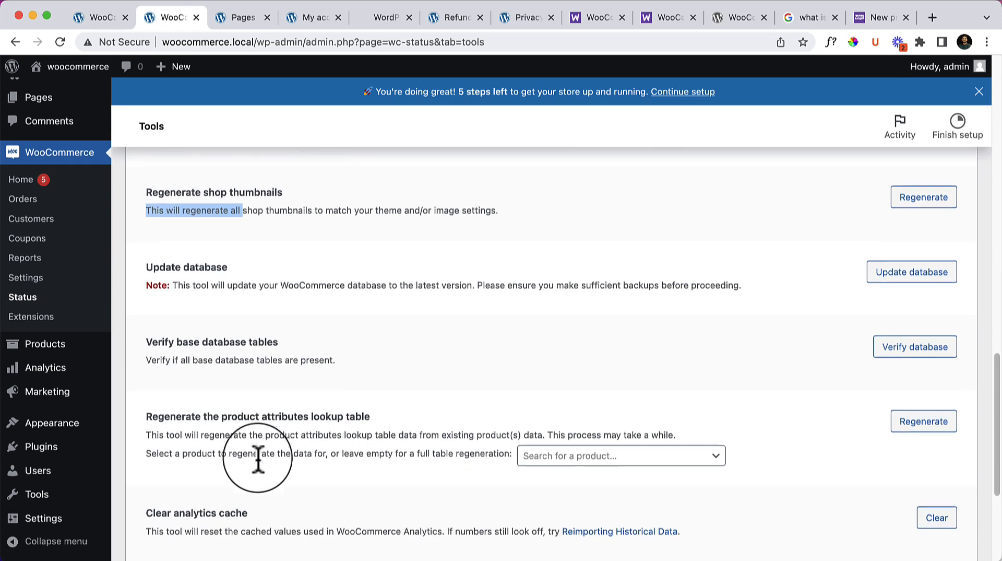
{"action": "left_click", "coordinate": [572, 442]}
{"action": "left_click", "coordinate": [393, 476]}
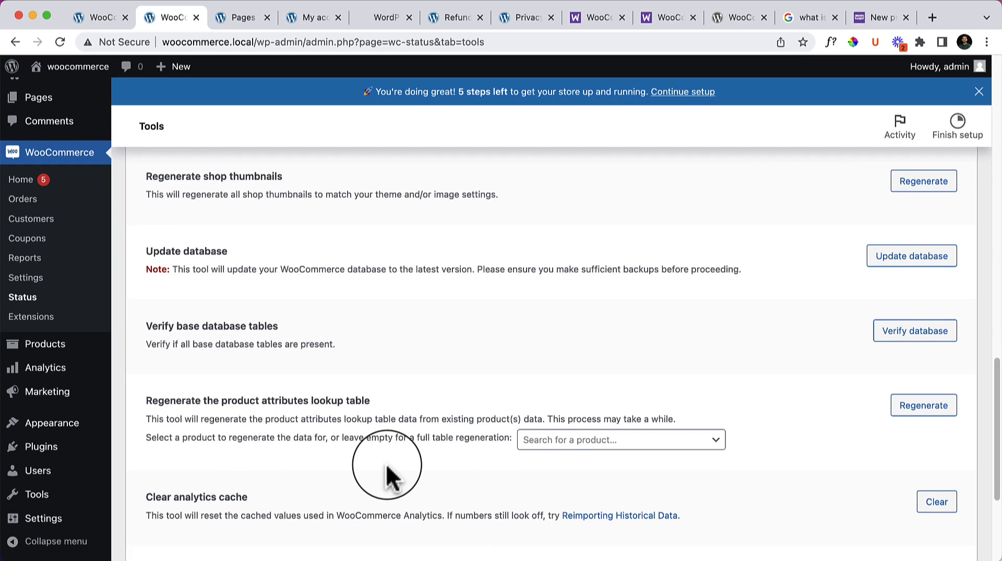
{"action": "scroll", "coordinate": [413, 477], "scroll_direction": "down", "scroll_amount": 3}
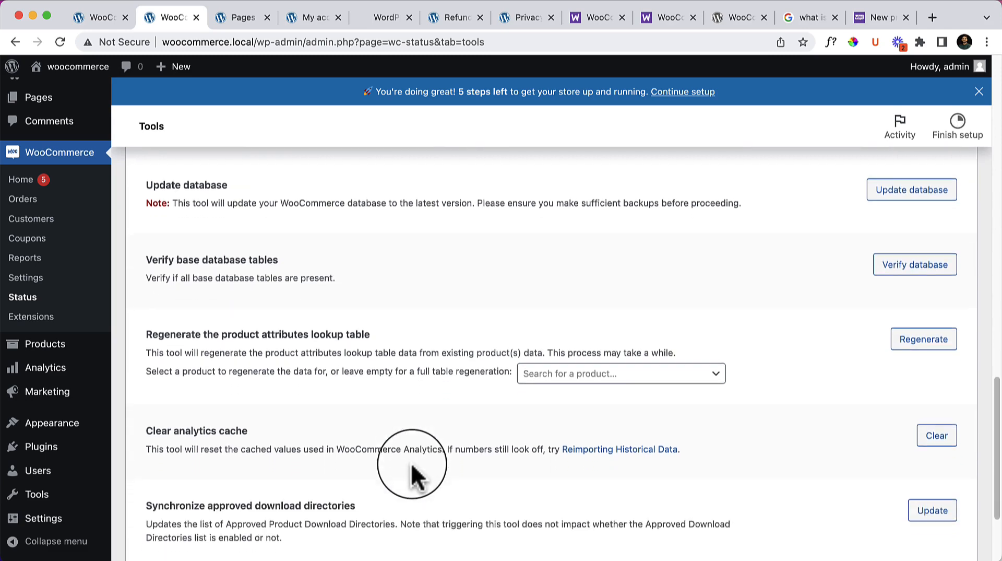
{"action": "scroll", "coordinate": [412, 467], "scroll_direction": "down", "scroll_amount": 4}
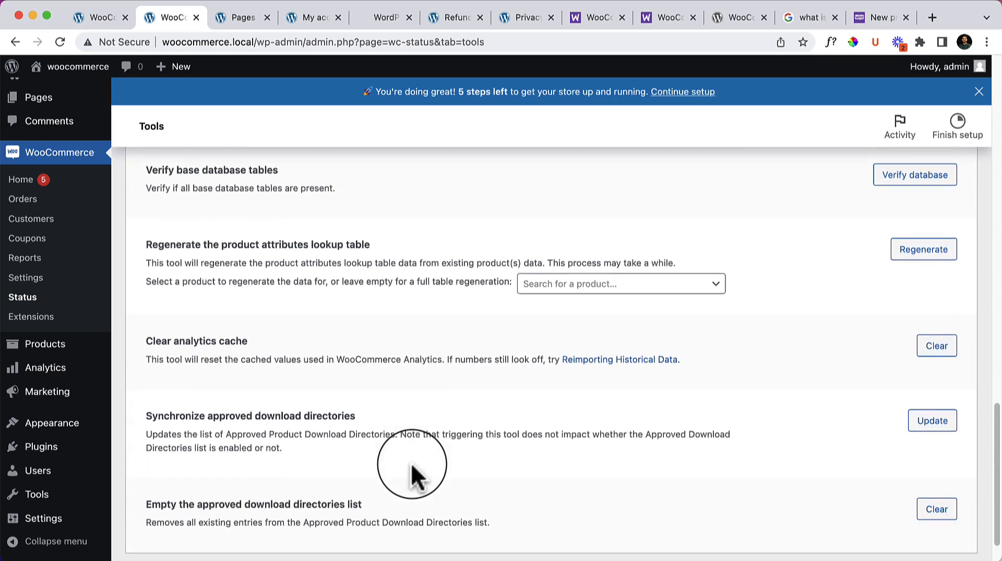
{"action": "scroll", "coordinate": [413, 468], "scroll_direction": "down", "scroll_amount": 2}
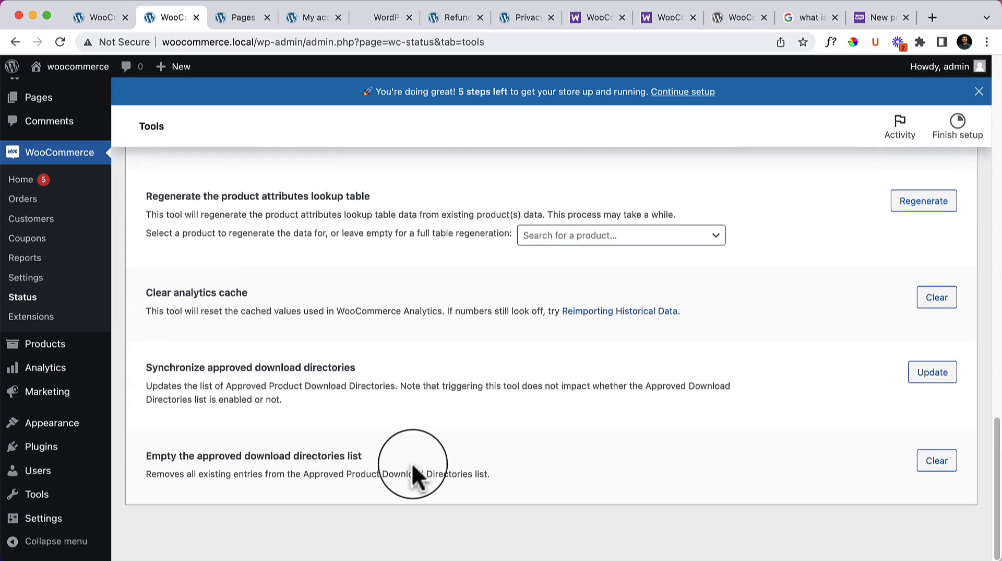
{"action": "scroll", "coordinate": [413, 470], "scroll_direction": "up", "scroll_amount": 15}
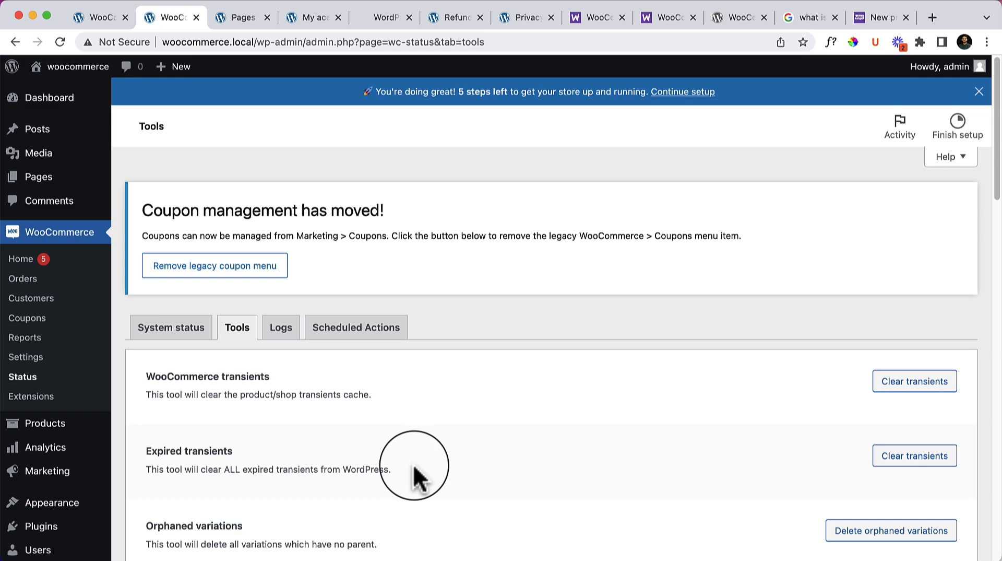
Open the Logs tab and view test-log.log dated October 7, 2022
{"action": "left_click", "coordinate": [288, 336]}
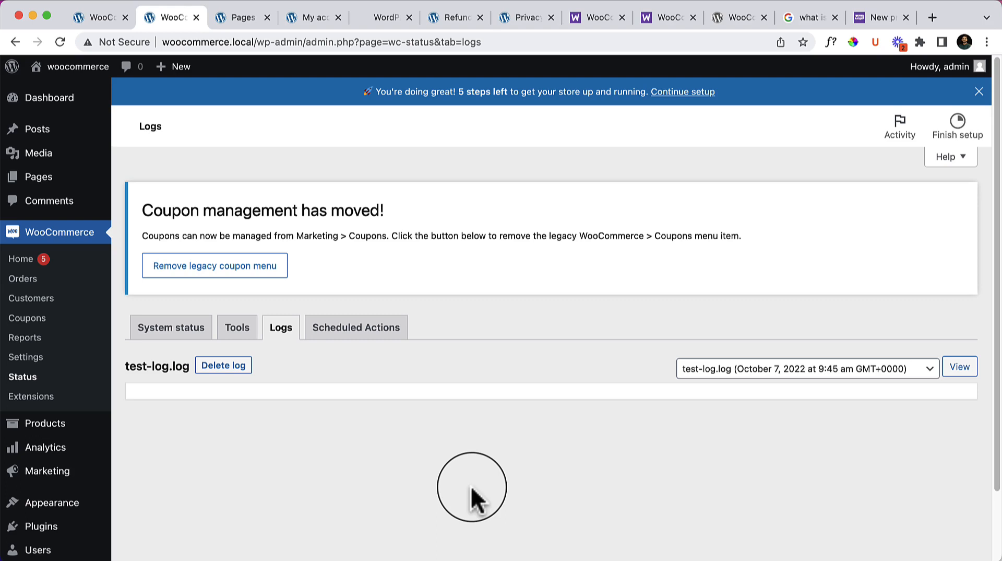
{"action": "left_click", "coordinate": [960, 366]}
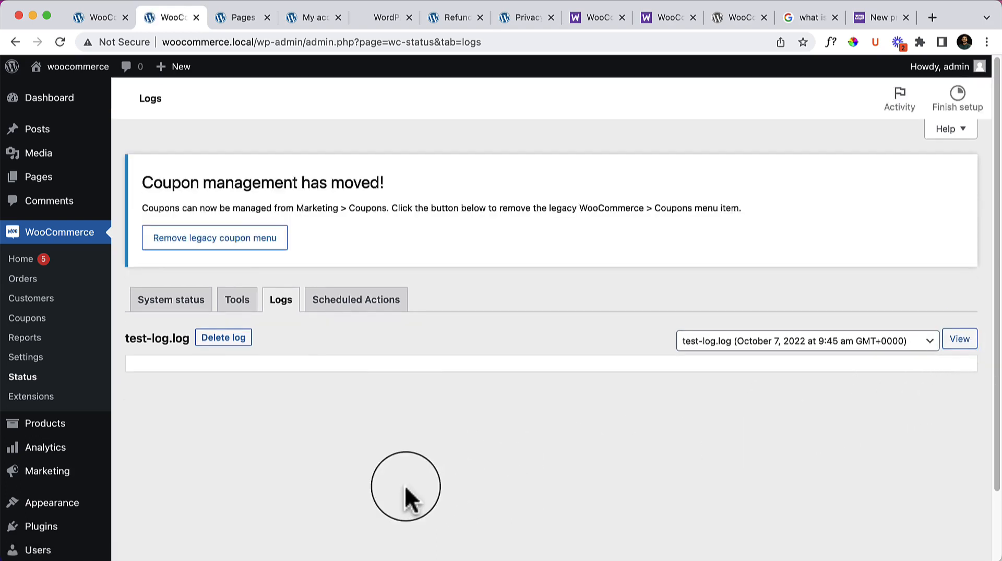
{"action": "scroll", "coordinate": [556, 415], "scroll_direction": "down", "scroll_amount": 3}
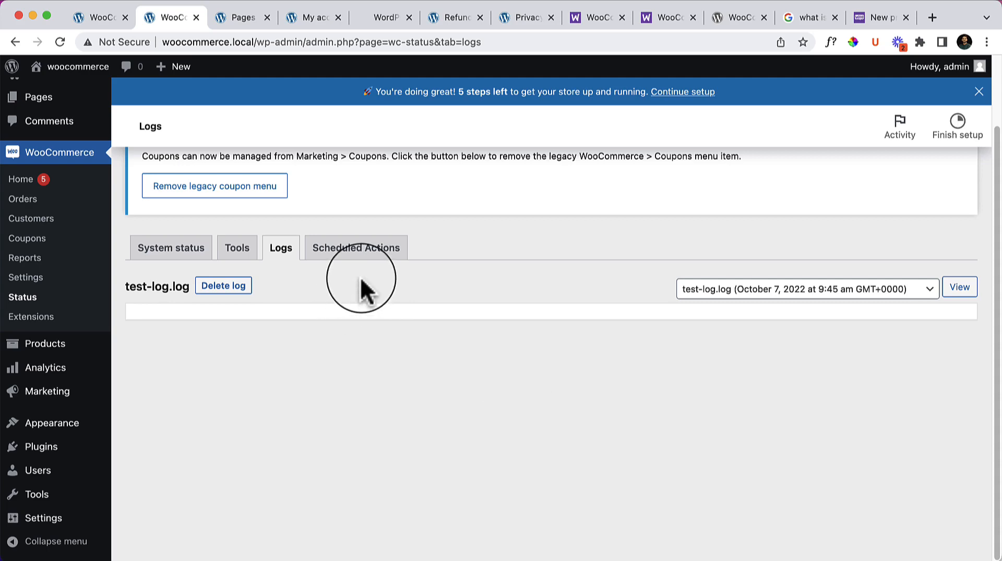
{"action": "left_click", "coordinate": [345, 269]}
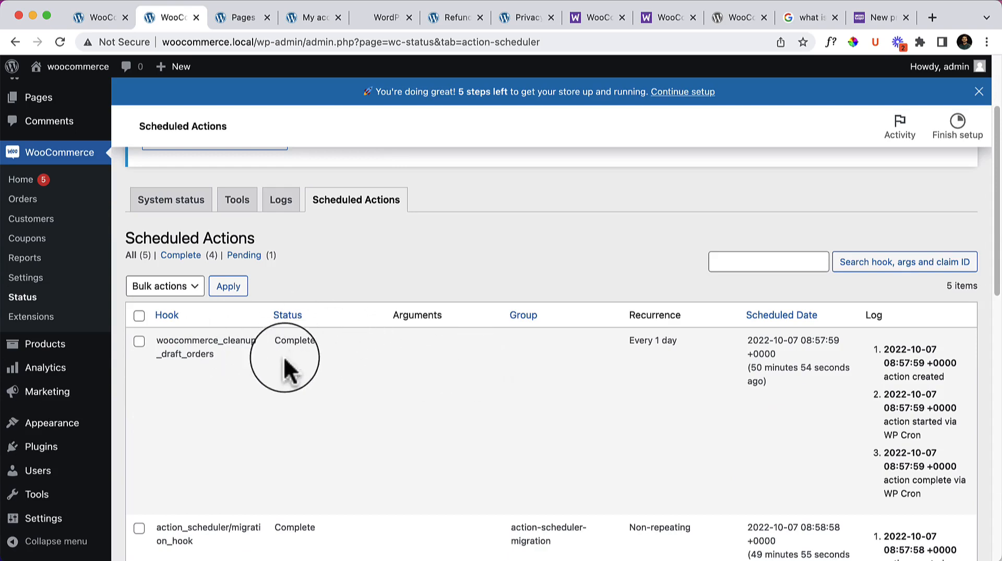
{"action": "scroll", "coordinate": [425, 430], "scroll_direction": "down", "scroll_amount": 2}
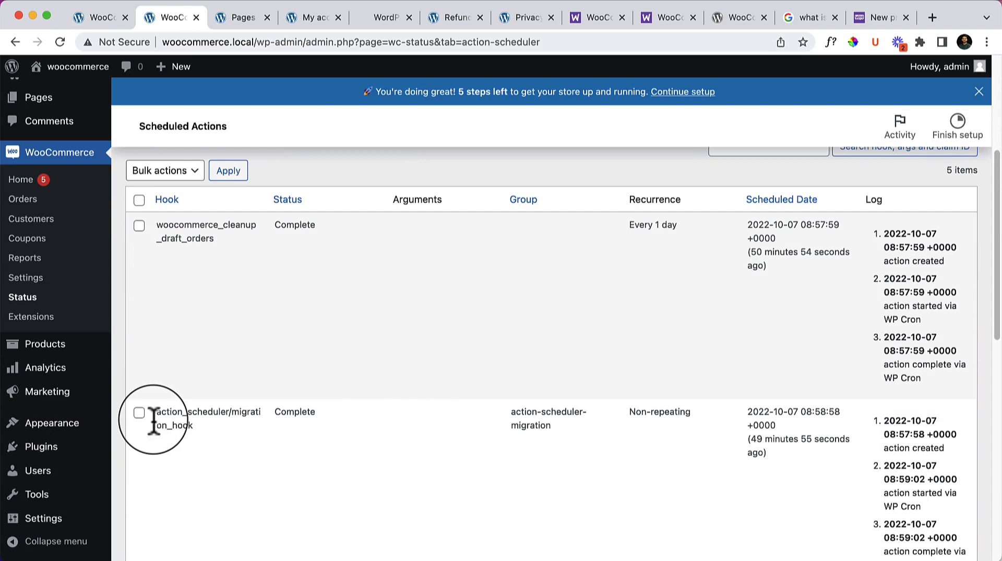
{"action": "scroll", "coordinate": [263, 444], "scroll_direction": "down", "scroll_amount": 4}
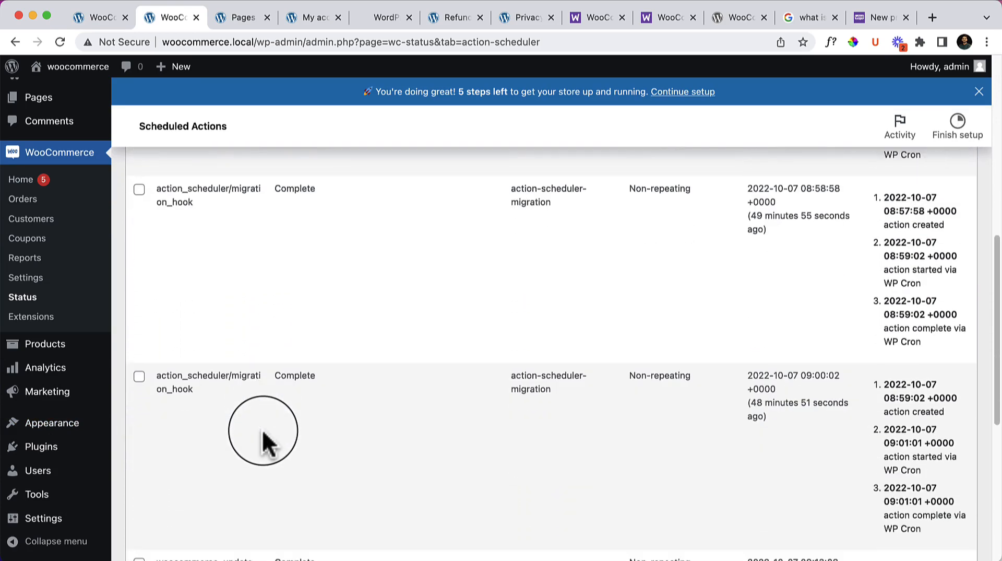
{"action": "scroll", "coordinate": [263, 443], "scroll_direction": "down", "scroll_amount": 3}
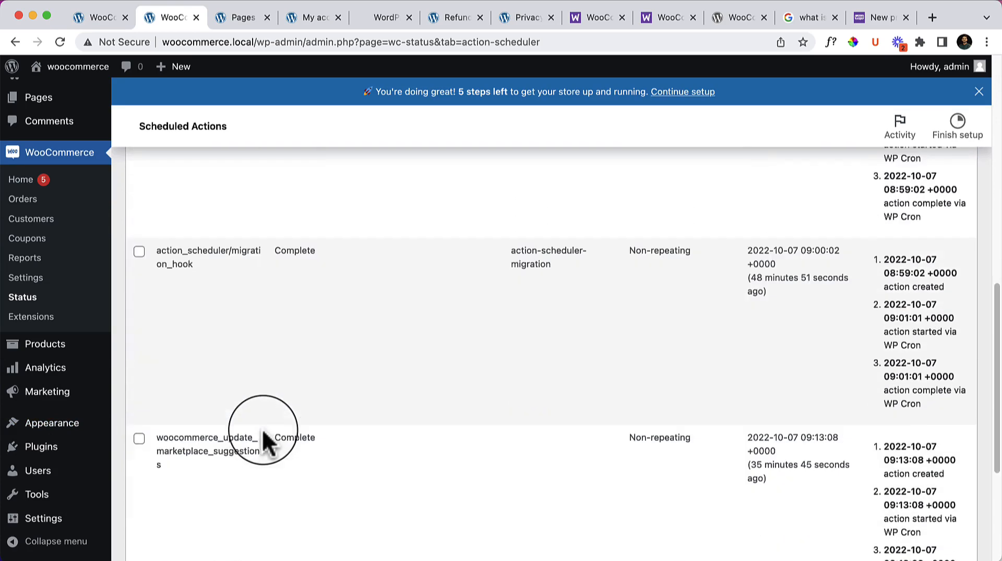
{"action": "scroll", "coordinate": [448, 454], "scroll_direction": "down", "scroll_amount": 3}
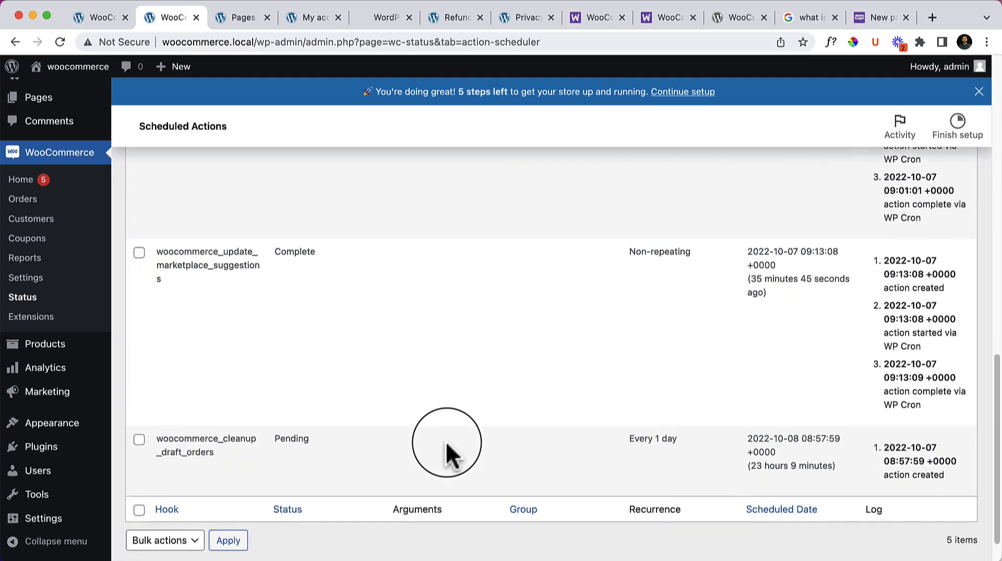
{"action": "scroll", "coordinate": [447, 454], "scroll_direction": "up", "scroll_amount": 10}
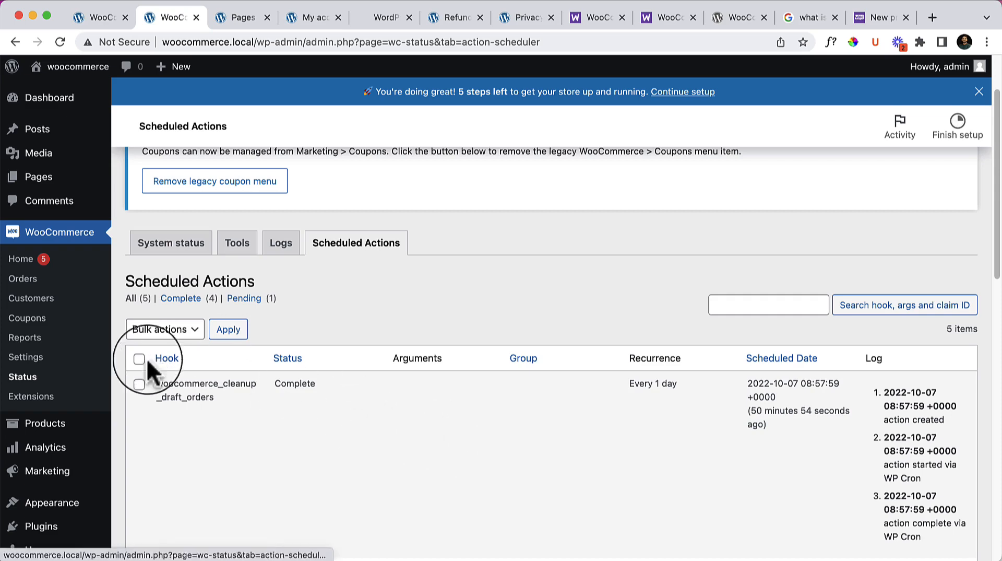
Open the WooCommerce Extensions marketplace and browse its featured and popular extensions
{"action": "left_click", "coordinate": [21, 402]}
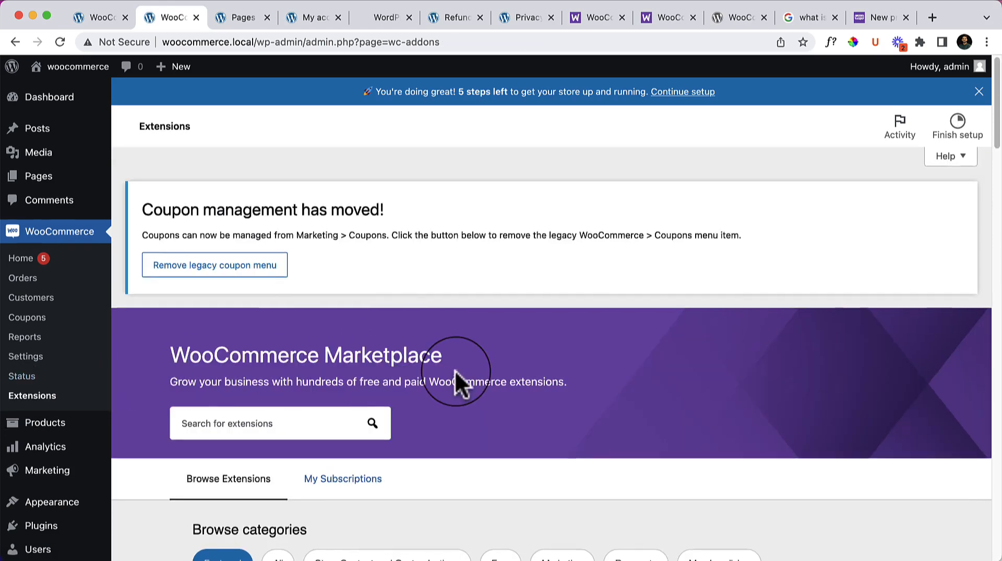
{"action": "scroll", "coordinate": [454, 382], "scroll_direction": "down", "scroll_amount": 5}
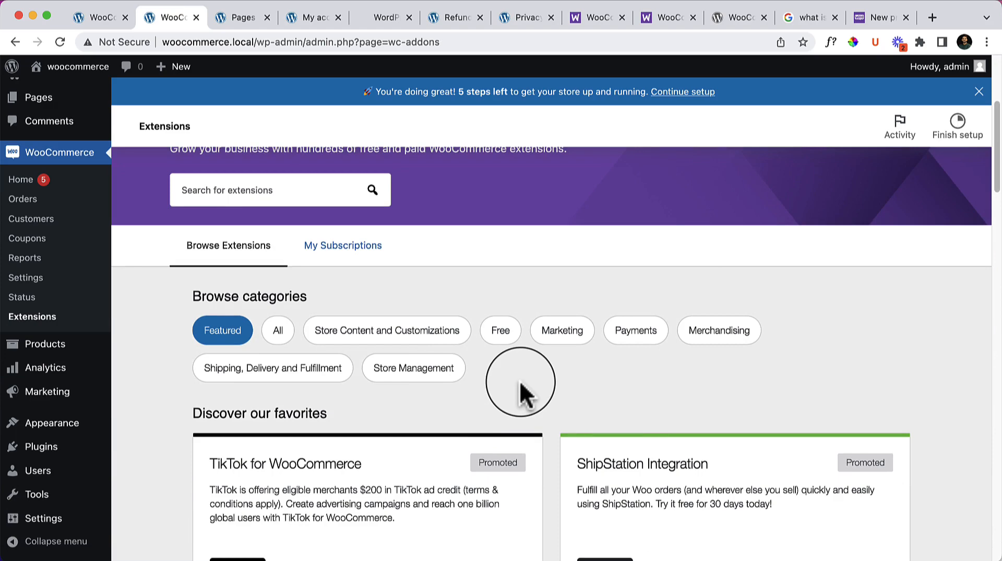
{"action": "scroll", "coordinate": [520, 387], "scroll_direction": "down", "scroll_amount": 4}
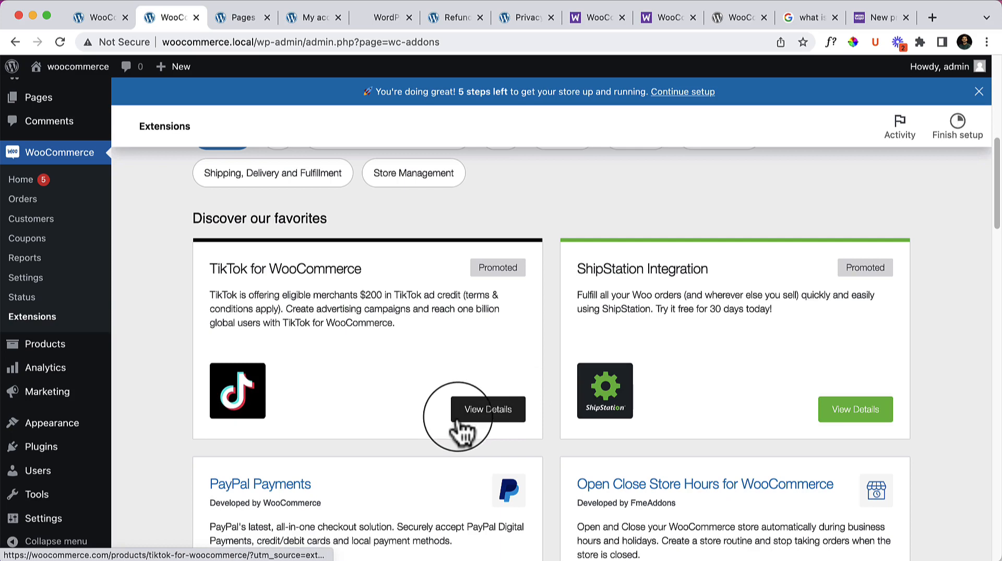
{"action": "scroll", "coordinate": [462, 431], "scroll_direction": "down", "scroll_amount": 5}
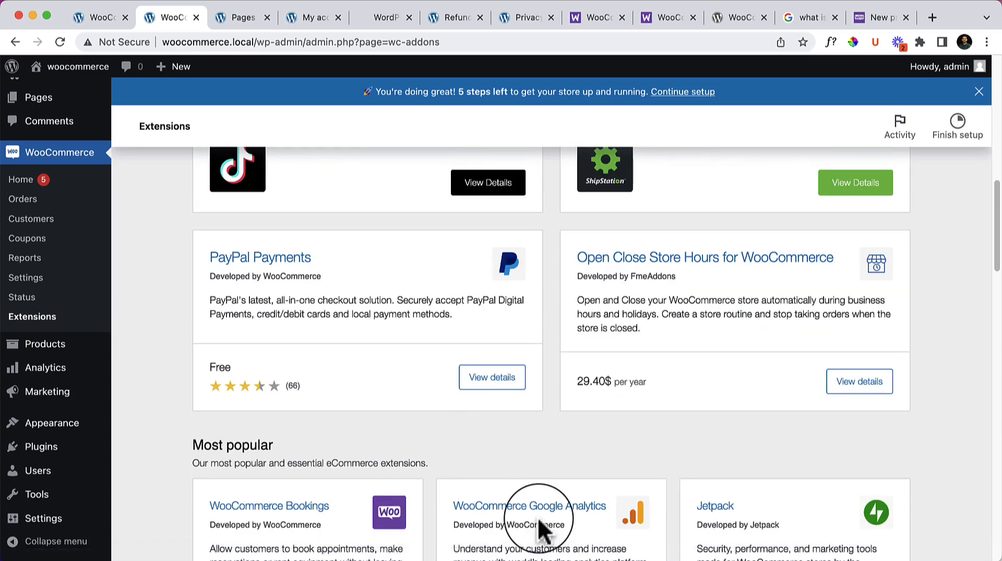
{"action": "scroll", "coordinate": [543, 514], "scroll_direction": "down", "scroll_amount": 5}
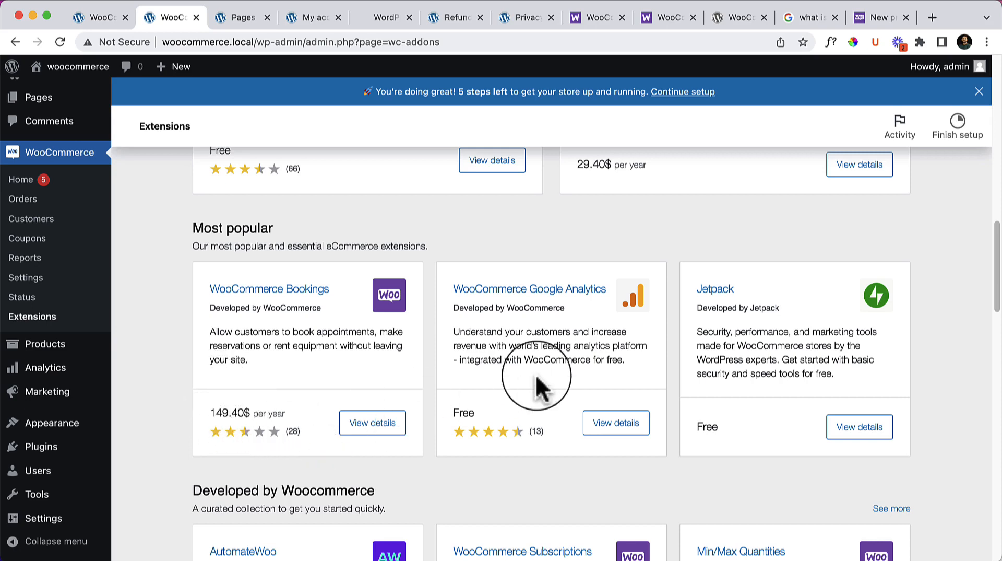
Look through the marketing, launch and payments extensions, including WooCommerce Zapier at 35.40$ per year
{"action": "scroll", "coordinate": [537, 377], "scroll_direction": "down", "scroll_amount": 4}
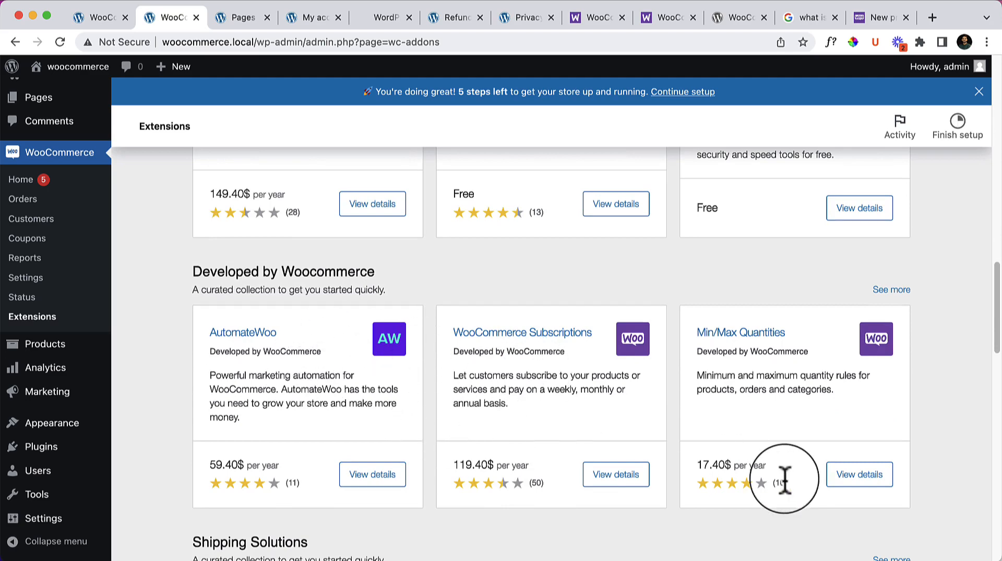
{"action": "scroll", "coordinate": [778, 477], "scroll_direction": "down", "scroll_amount": 8}
{"action": "scroll", "coordinate": [706, 421], "scroll_direction": "down", "scroll_amount": 5}
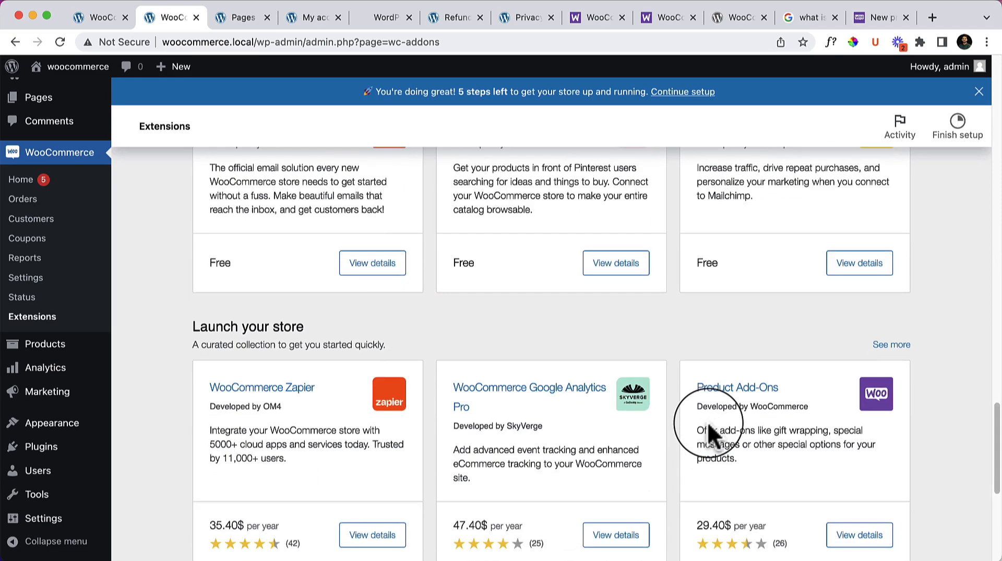
{"action": "scroll", "coordinate": [707, 422], "scroll_direction": "up", "scroll_amount": 2}
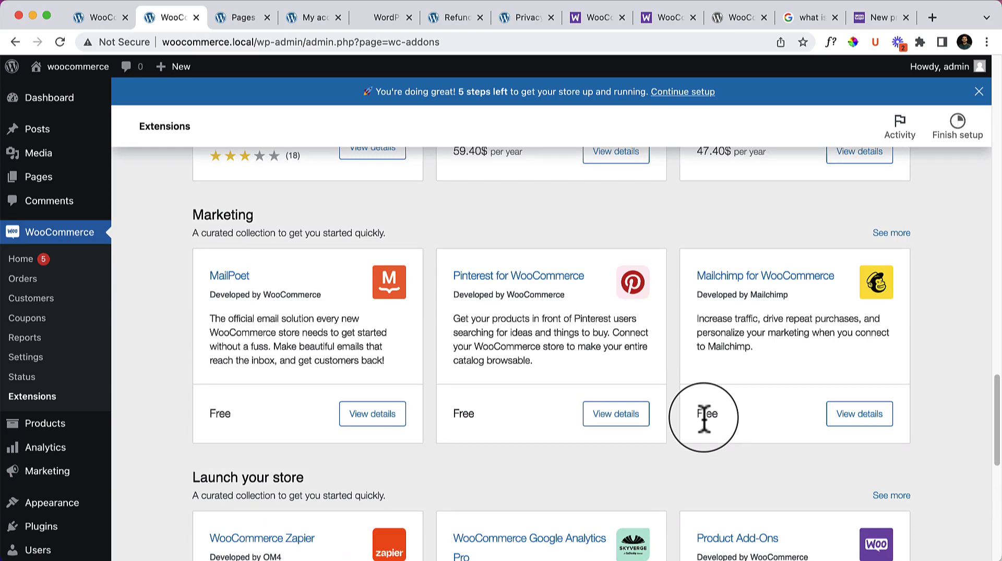
{"action": "scroll", "coordinate": [703, 417], "scroll_direction": "down", "scroll_amount": 5}
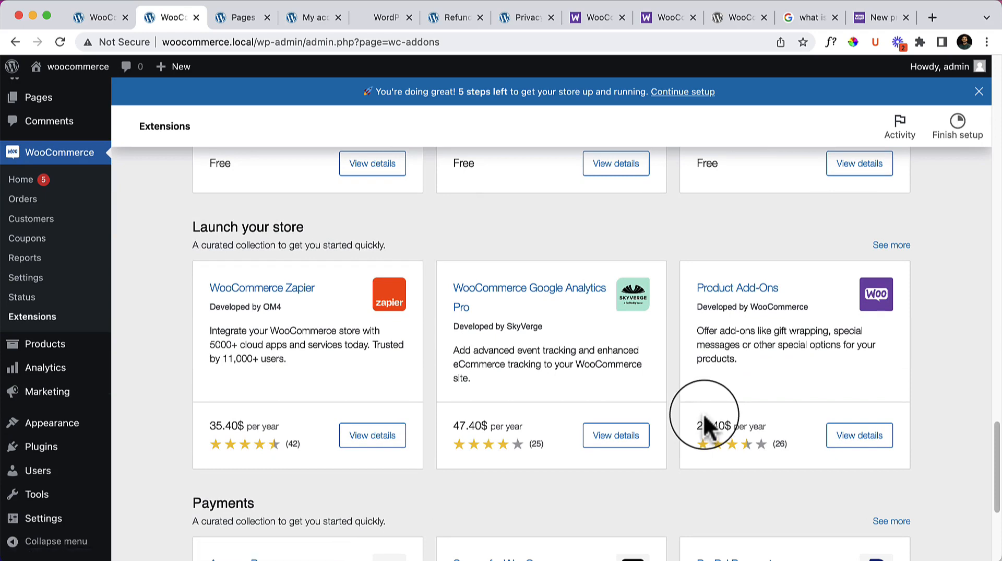
{"action": "scroll", "coordinate": [703, 413], "scroll_direction": "down", "scroll_amount": 5}
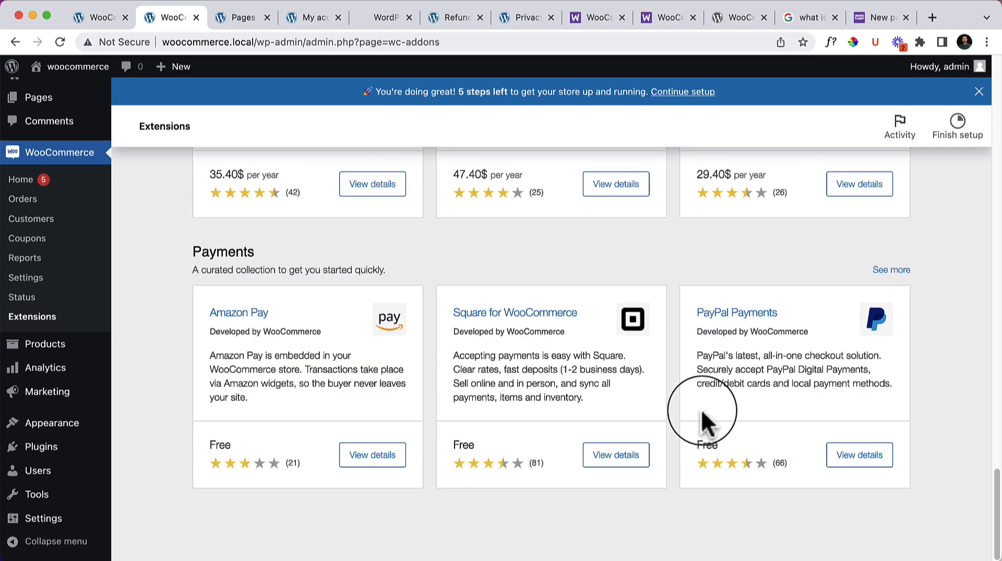
{"action": "scroll", "coordinate": [700, 417], "scroll_direction": "up", "scroll_amount": 6}
{"action": "mouse_move", "coordinate": [73, 426]}
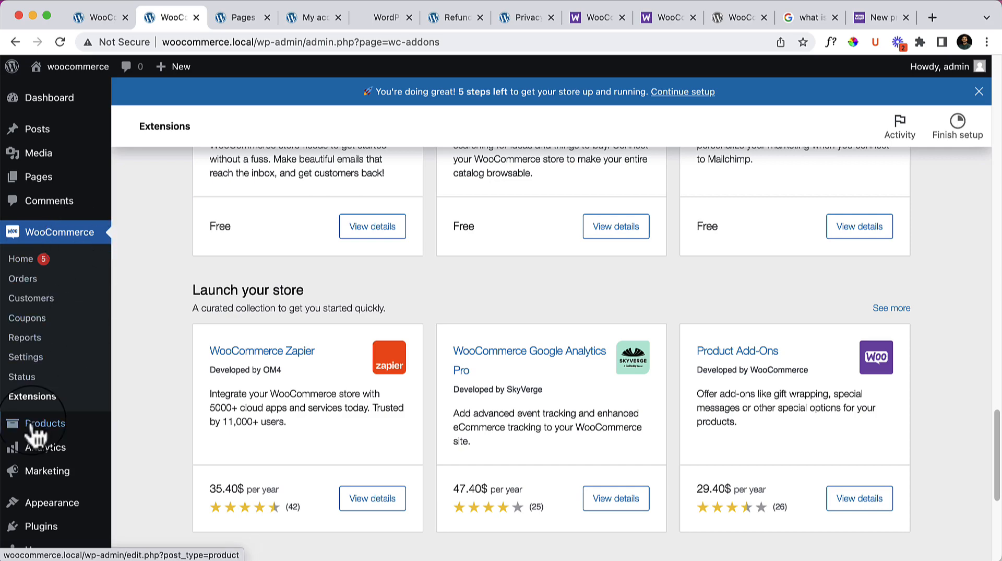
Go to the empty Products page and scroll through its empty-state content
{"action": "mouse_move", "coordinate": [42, 435]}
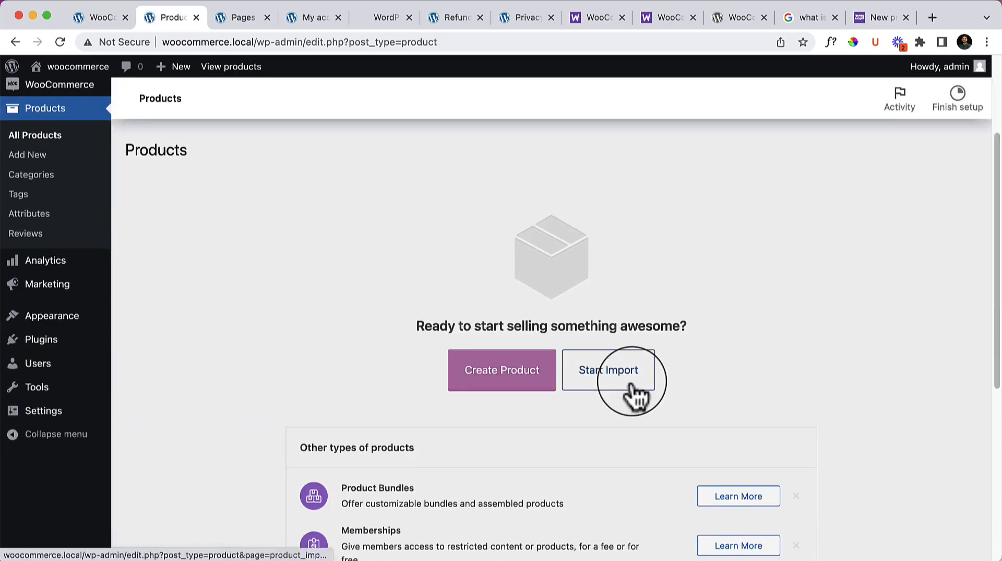
{"action": "scroll", "coordinate": [633, 395], "scroll_direction": "down", "scroll_amount": 5}
{"action": "scroll", "coordinate": [383, 351], "scroll_direction": "down", "scroll_amount": 3}
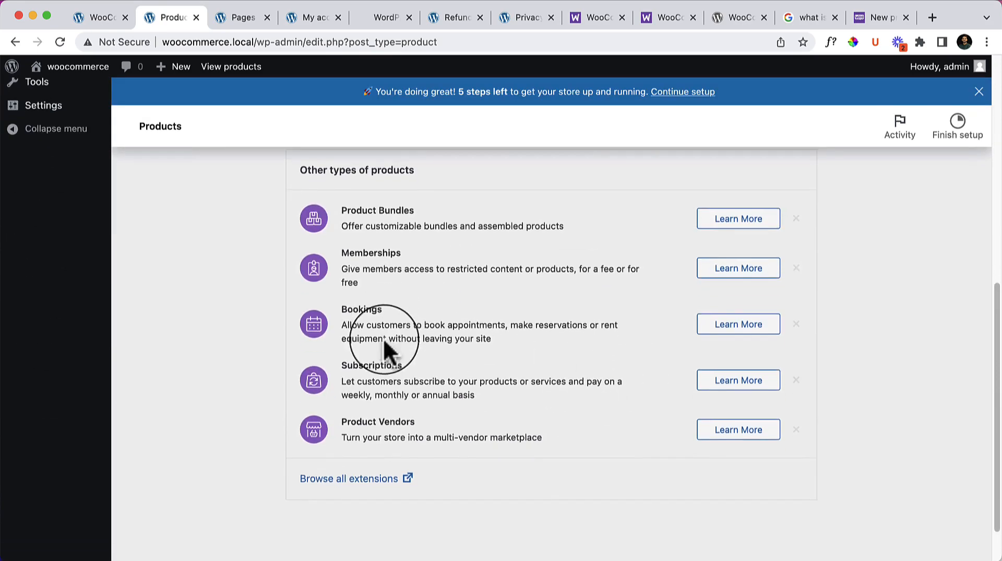
{"action": "scroll", "coordinate": [423, 425], "scroll_direction": "up", "scroll_amount": 10}
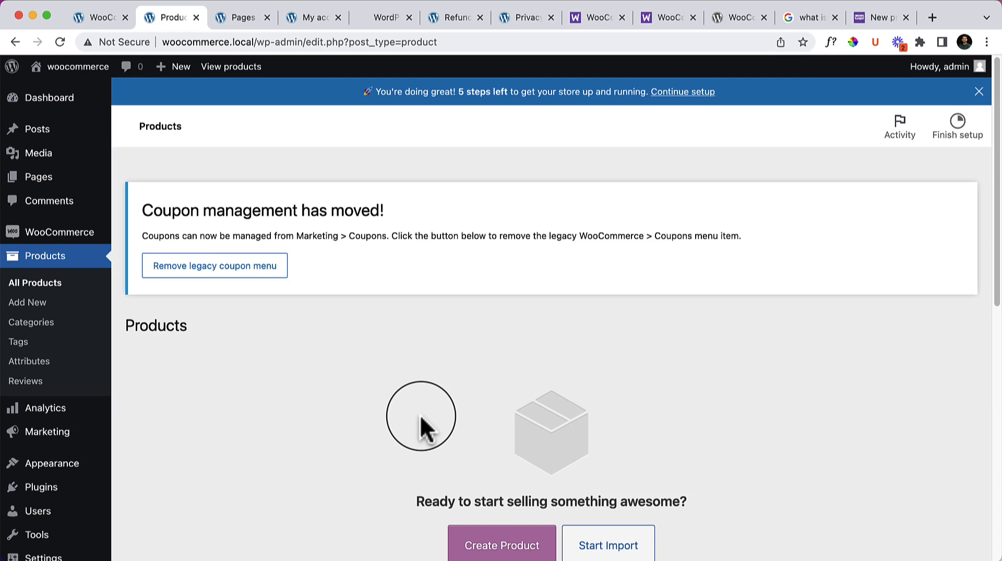
{"action": "scroll", "coordinate": [421, 416], "scroll_direction": "down", "scroll_amount": 1}
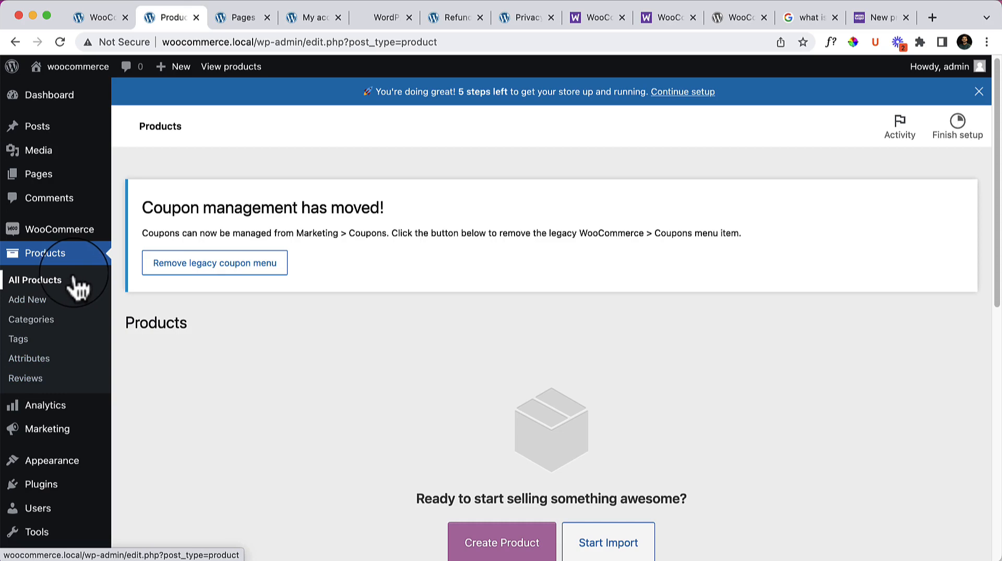
Review the Other types of products section, then start creating a new product
{"action": "scroll", "coordinate": [626, 470], "scroll_direction": "down", "scroll_amount": 5}
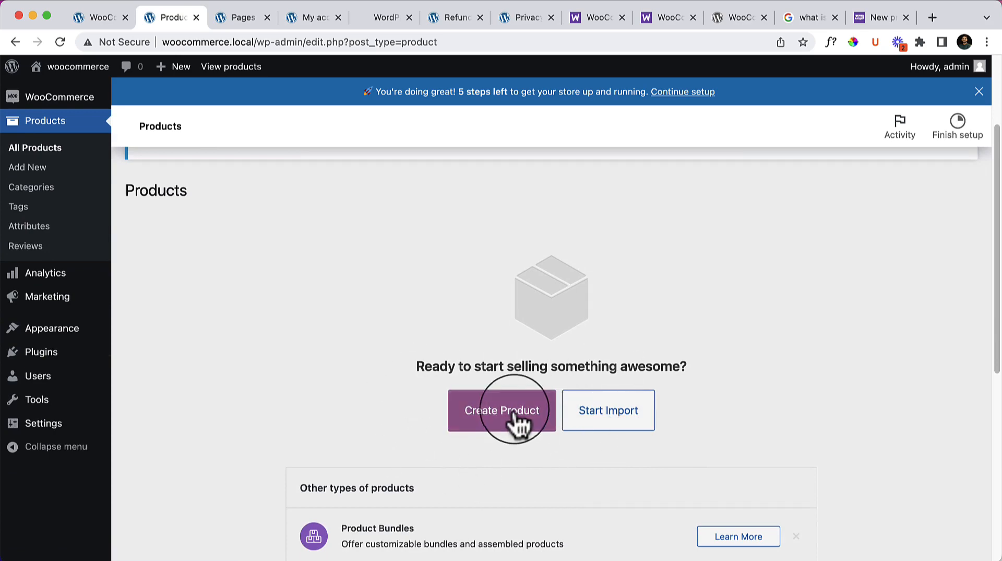
{"action": "scroll", "coordinate": [514, 420], "scroll_direction": "down", "scroll_amount": 7}
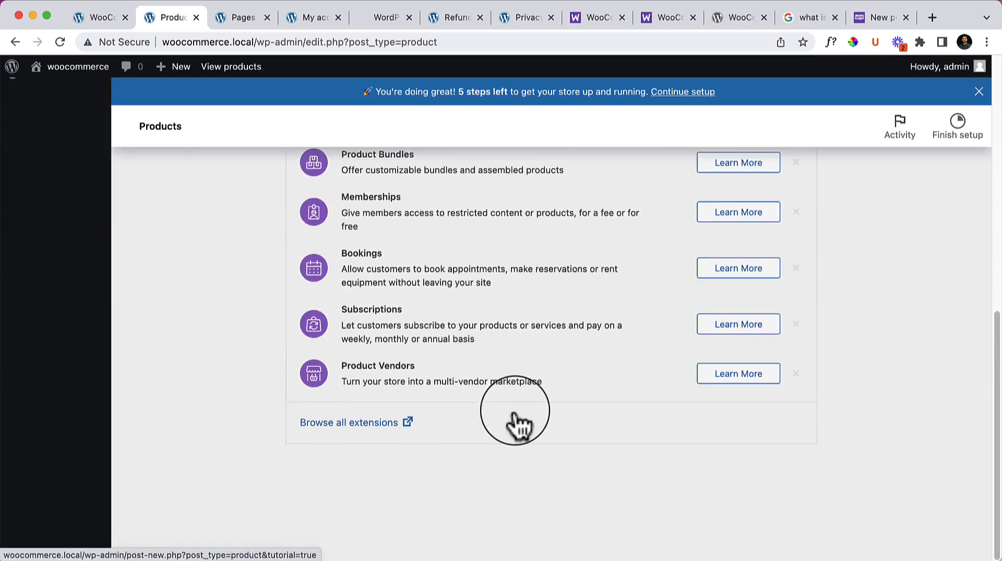
{"action": "scroll", "coordinate": [465, 414], "scroll_direction": "up", "scroll_amount": 3}
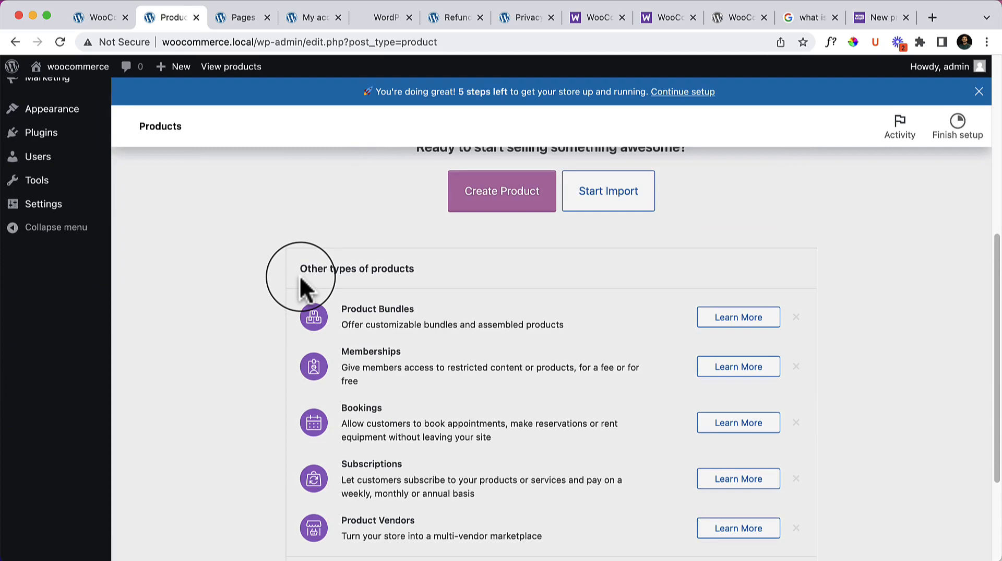
{"action": "scroll", "coordinate": [302, 286], "scroll_direction": "down", "scroll_amount": 3}
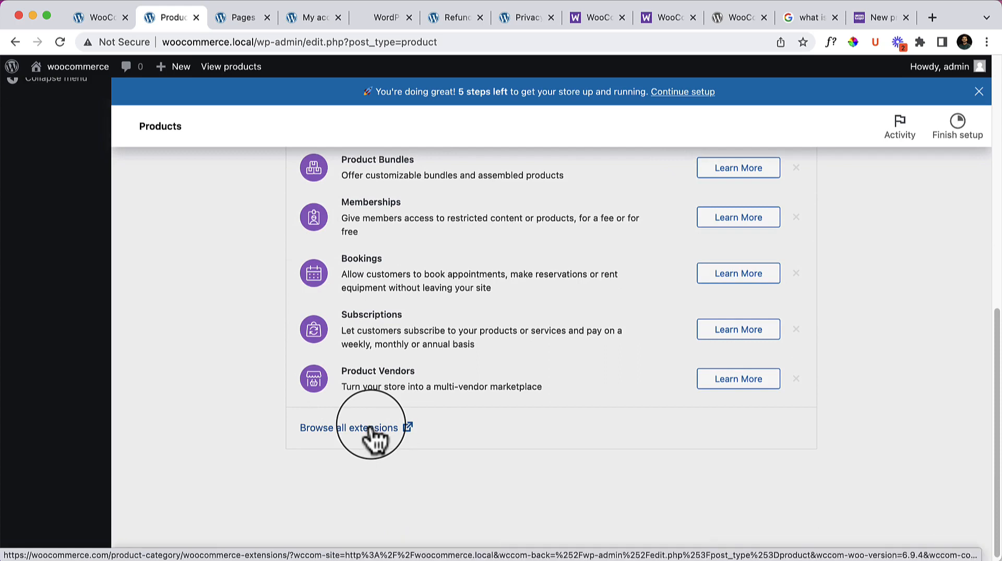
{"action": "scroll", "coordinate": [521, 375], "scroll_direction": "up", "scroll_amount": 1}
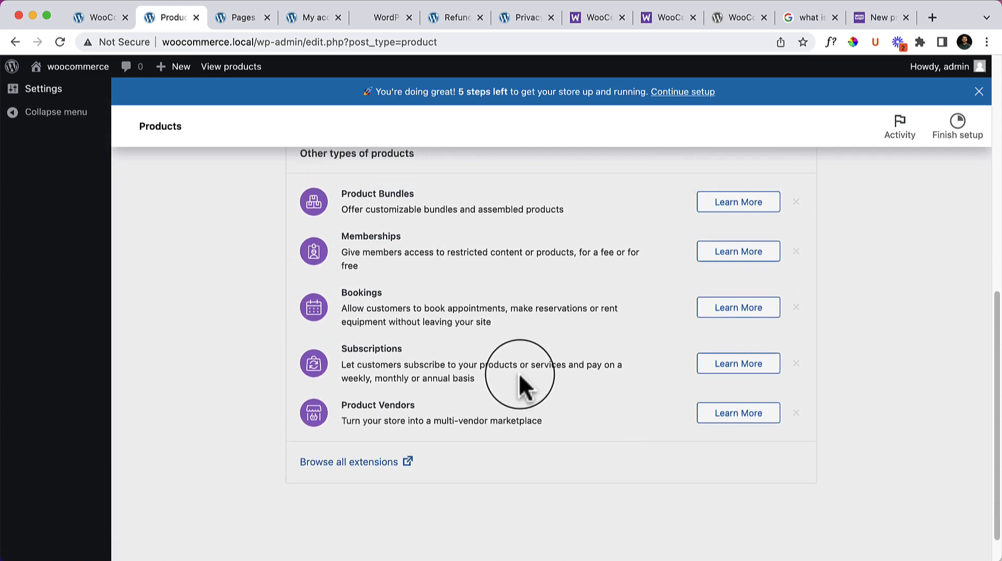
{"action": "scroll", "coordinate": [520, 380], "scroll_direction": "up", "scroll_amount": 8}
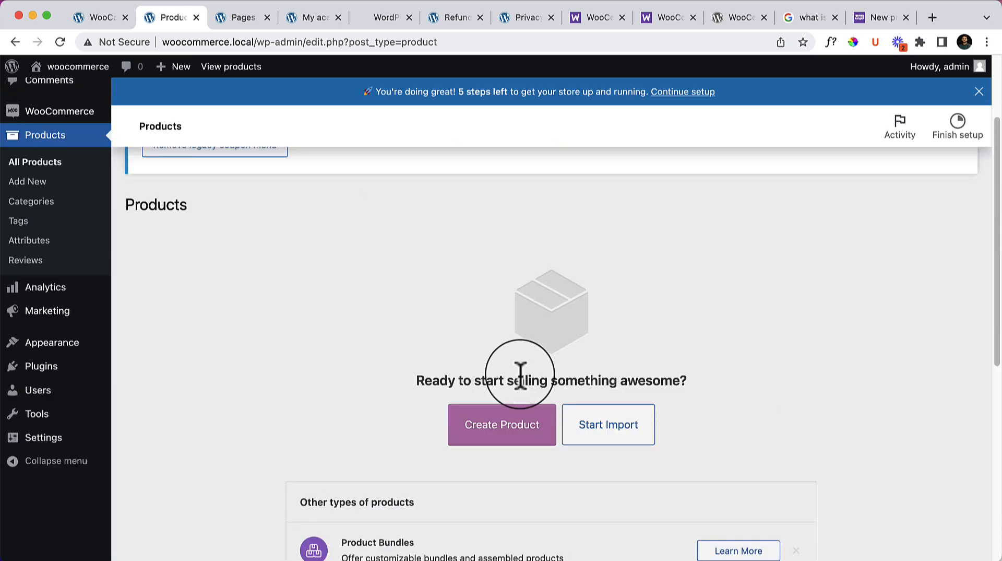
{"action": "left_click", "coordinate": [498, 440]}
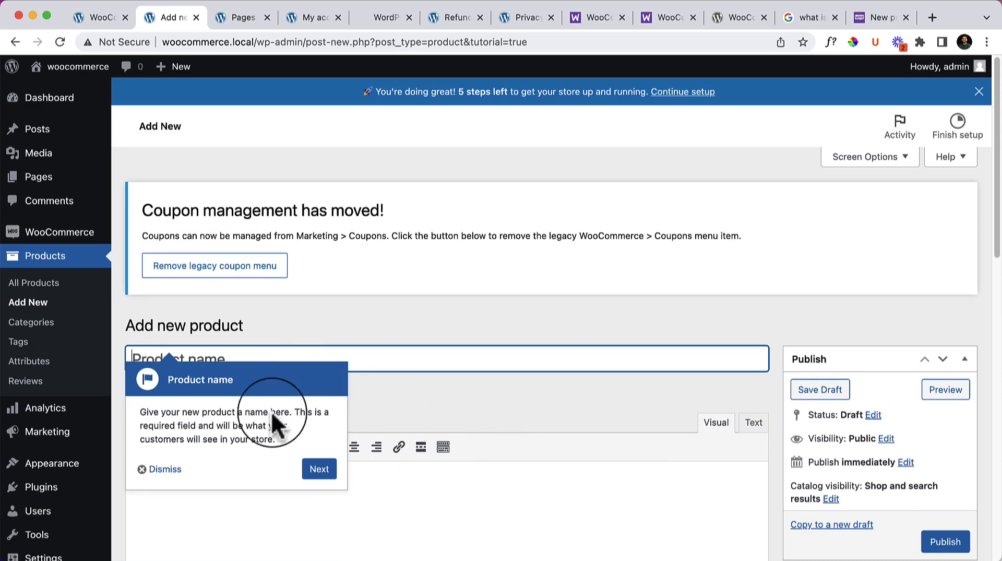
Dismiss the Product name tutorial tip on the Add new product form
{"action": "left_click", "coordinate": [151, 469]}
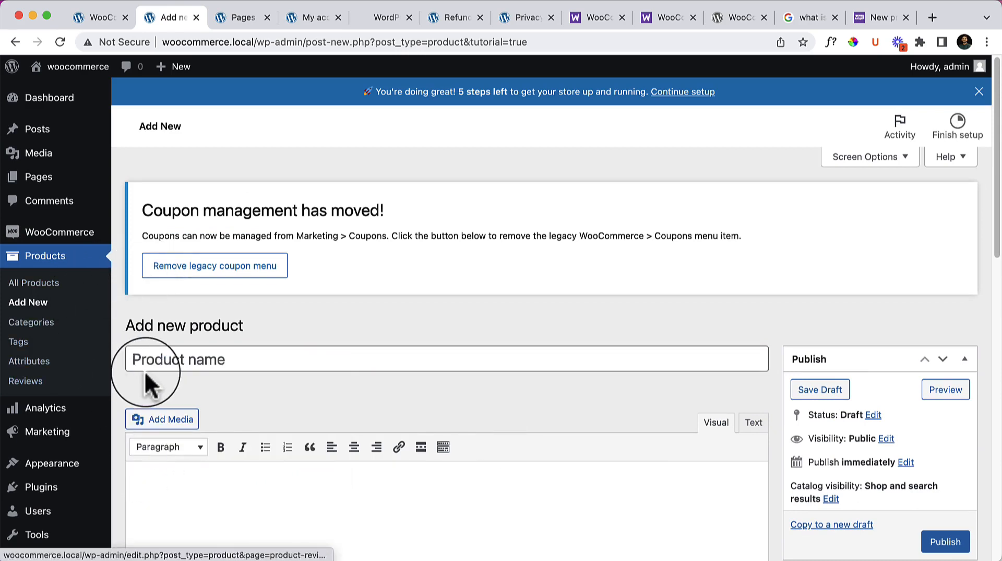
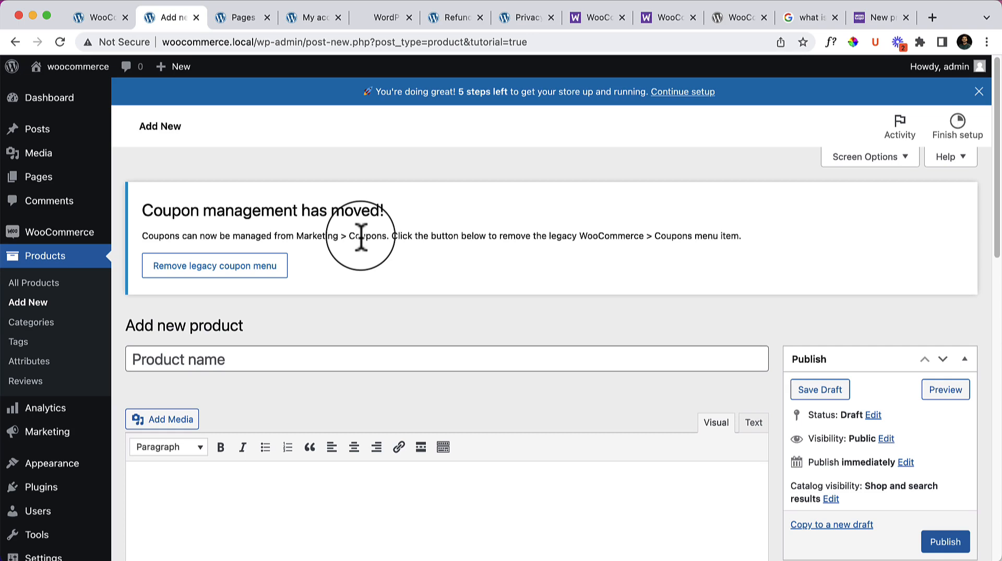
Remove the legacy coupon menu so coupons are managed under Marketing
{"action": "left_click", "coordinate": [241, 282]}
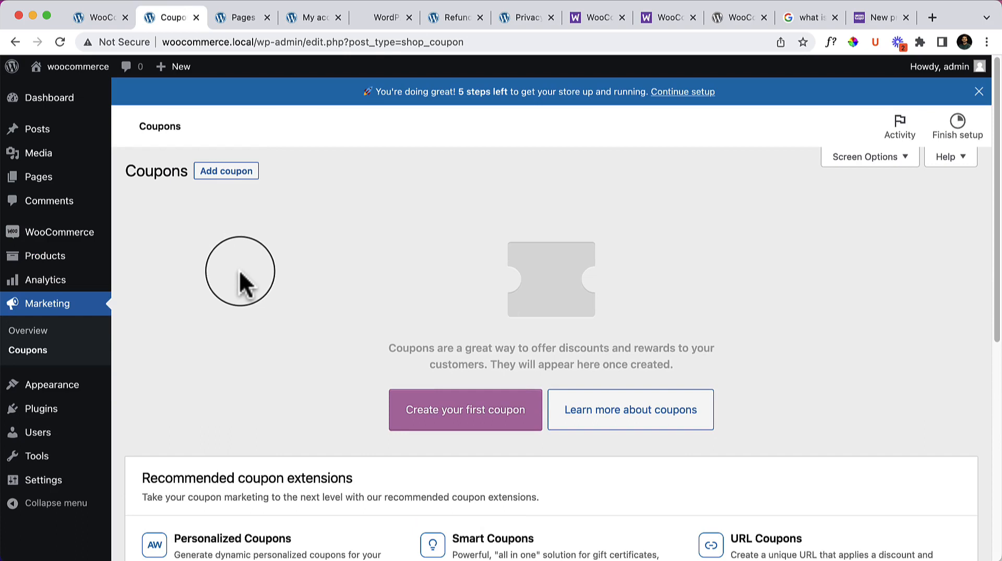
{"action": "mouse_move", "coordinate": [29, 258]}
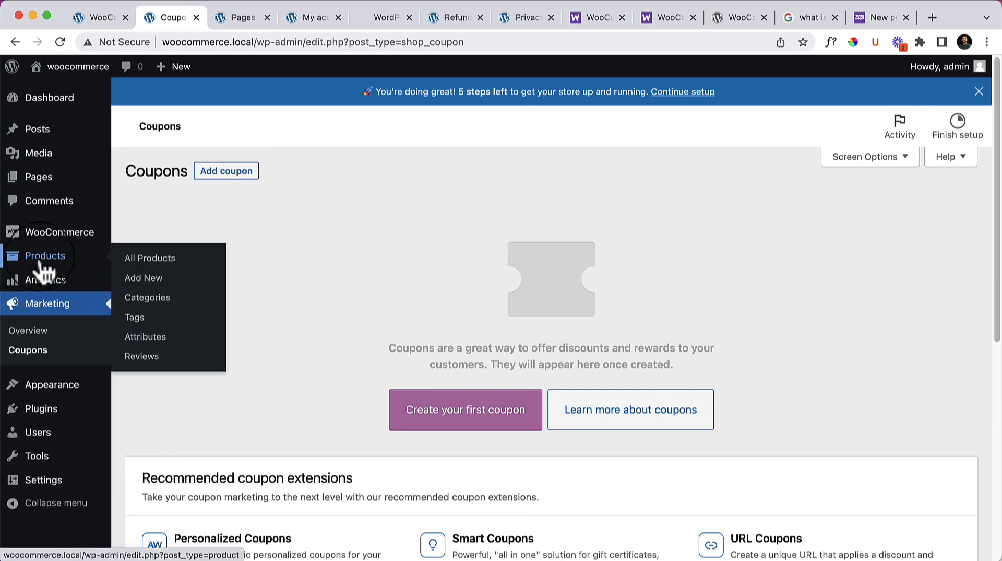
Add a new product titled '1st Product - Single Product'
{"action": "left_click", "coordinate": [150, 284]}
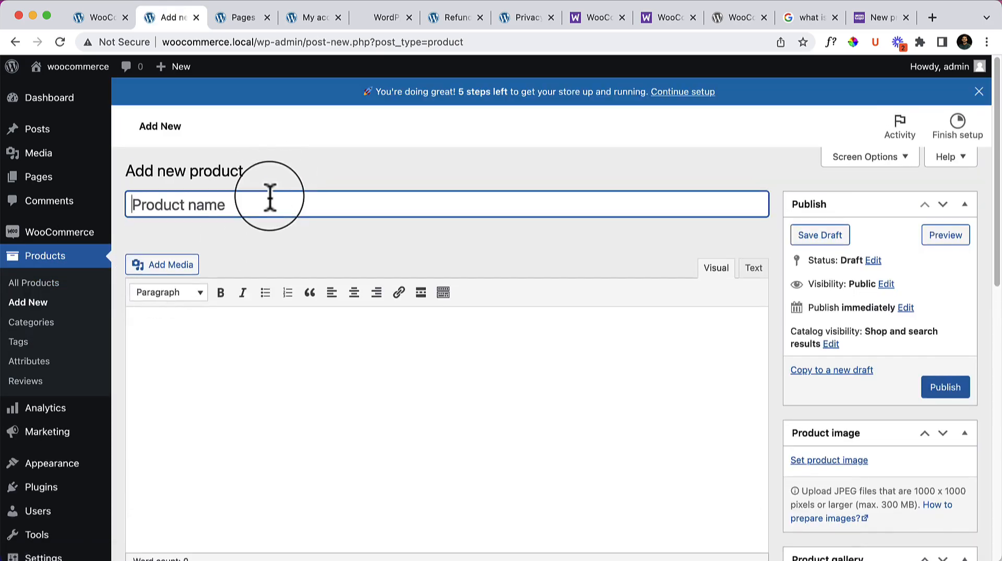
{"action": "type", "text": "Single"}
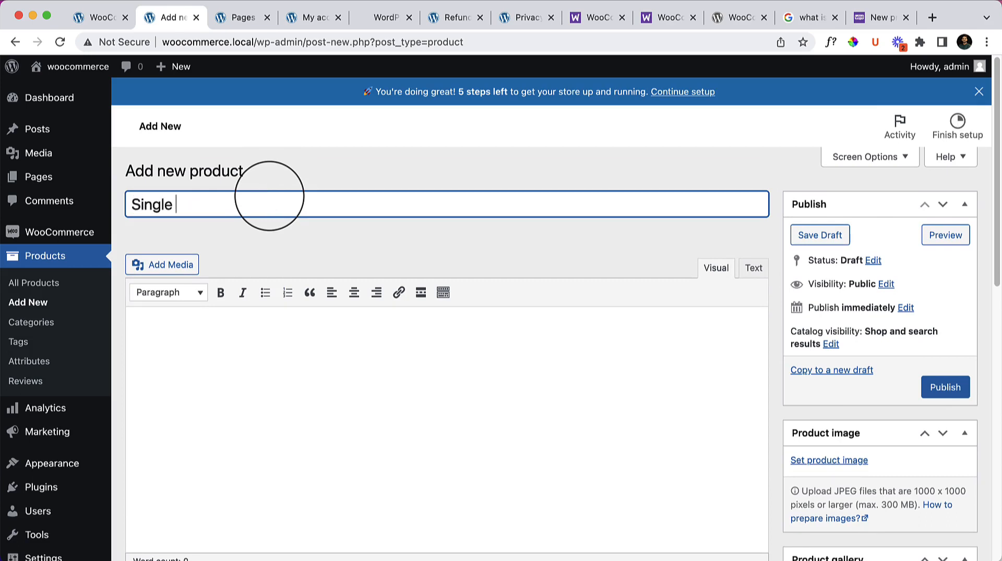
{"action": "type", "text": " Product - 1st"}
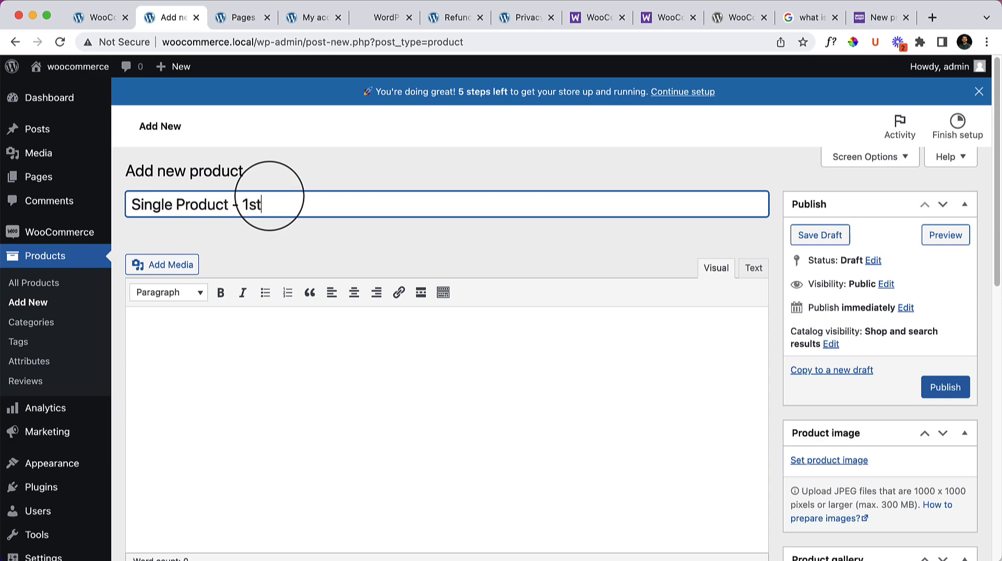
{"action": "type", "text": "Product"}
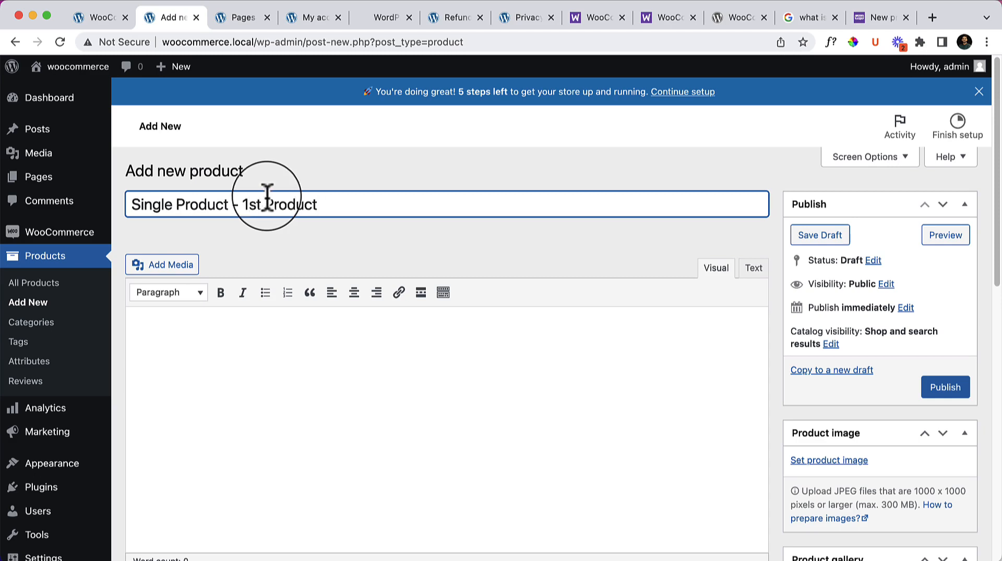
{"action": "left_click_drag", "start_coordinate": [242, 205], "coordinate": [410, 206]}
{"action": "key", "text": "super+x"}
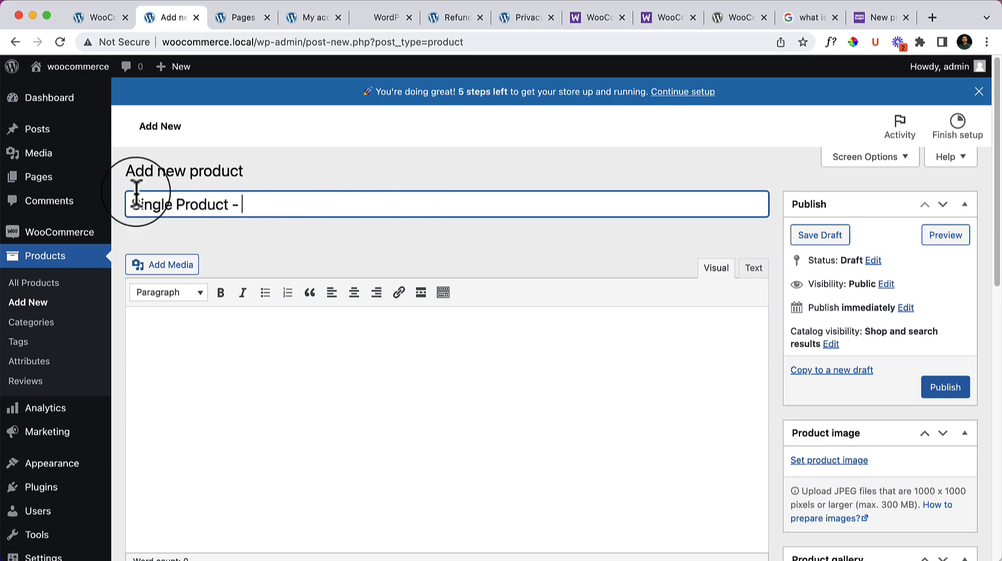
{"action": "left_click", "coordinate": [133, 204]}
{"action": "key", "text": "super+v"}
{"action": "type", "text": "-"}
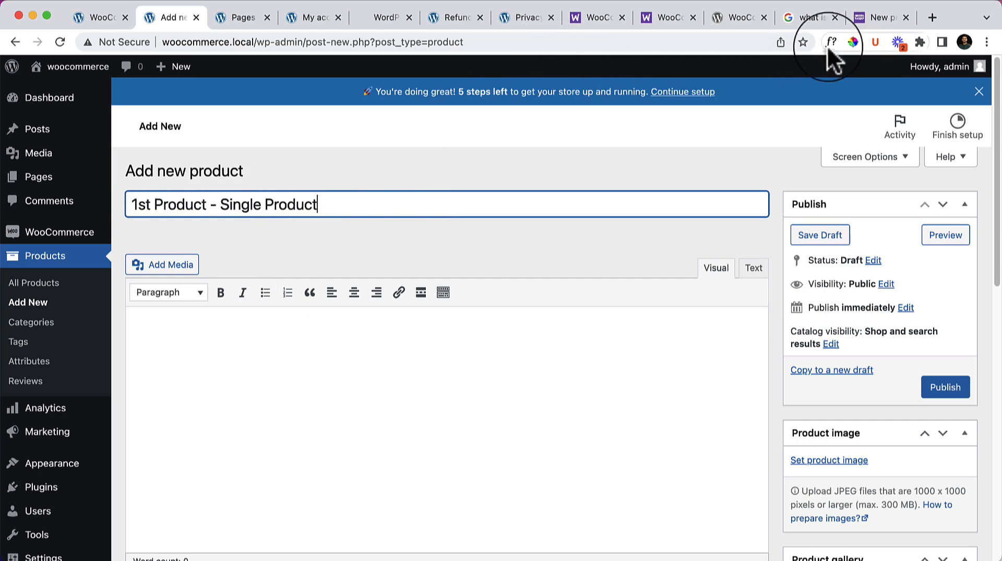
Go to lipsum.com in a new browser tab
{"action": "left_click", "coordinate": [882, 17]}
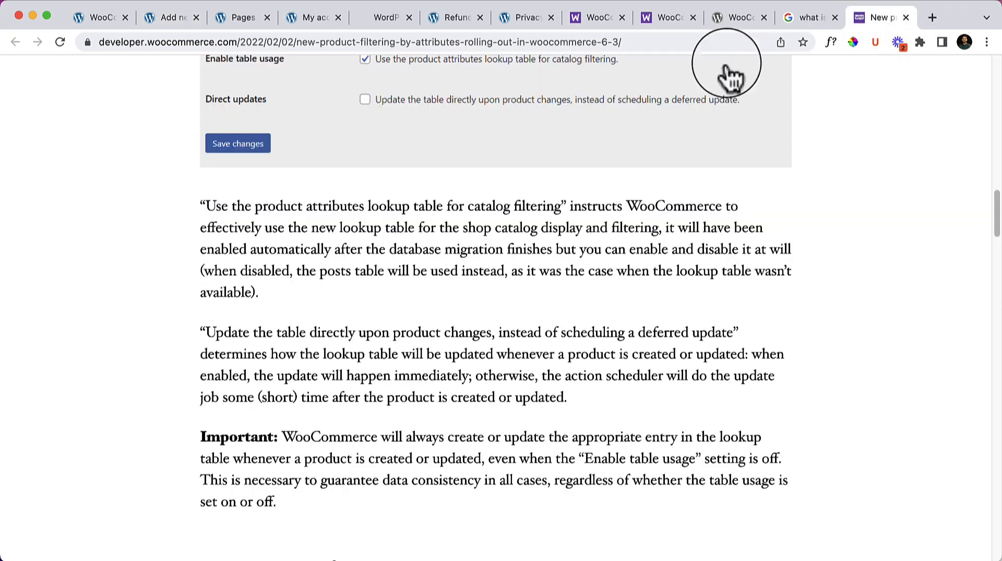
{"action": "triple_click", "coordinate": [372, 230]}
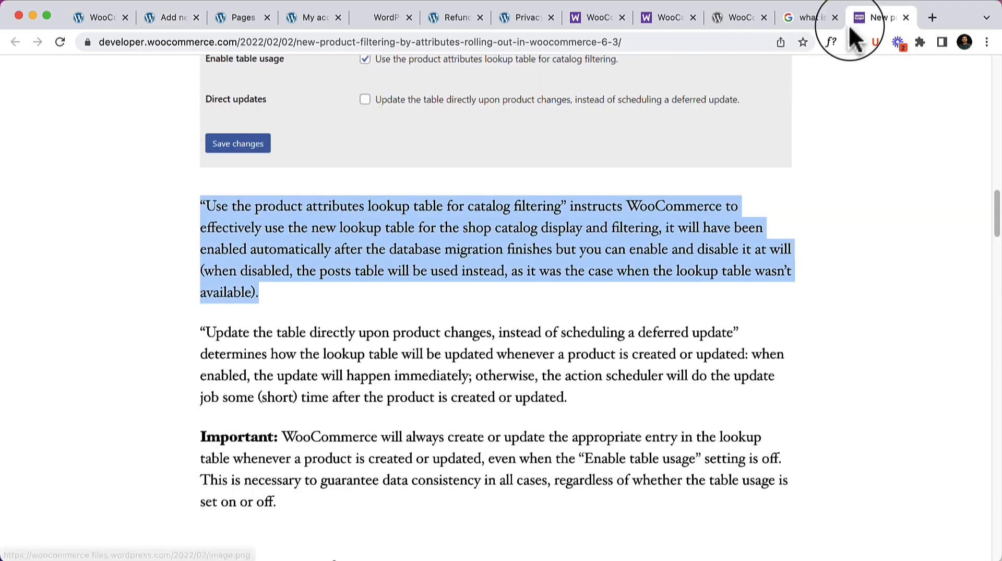
{"action": "left_click", "coordinate": [932, 18]}
{"action": "type", "text": "lips"}
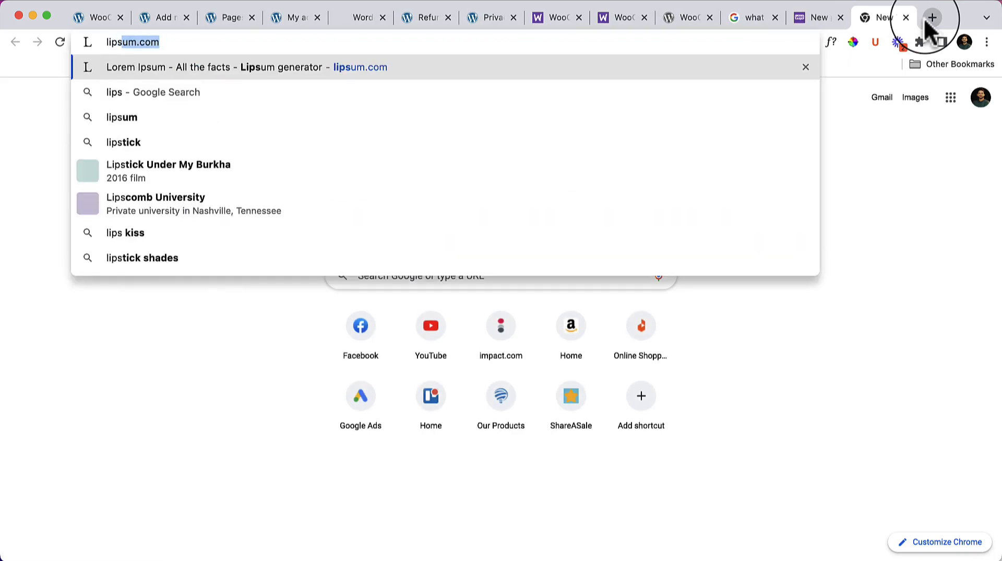
{"action": "key", "text": "Return"}
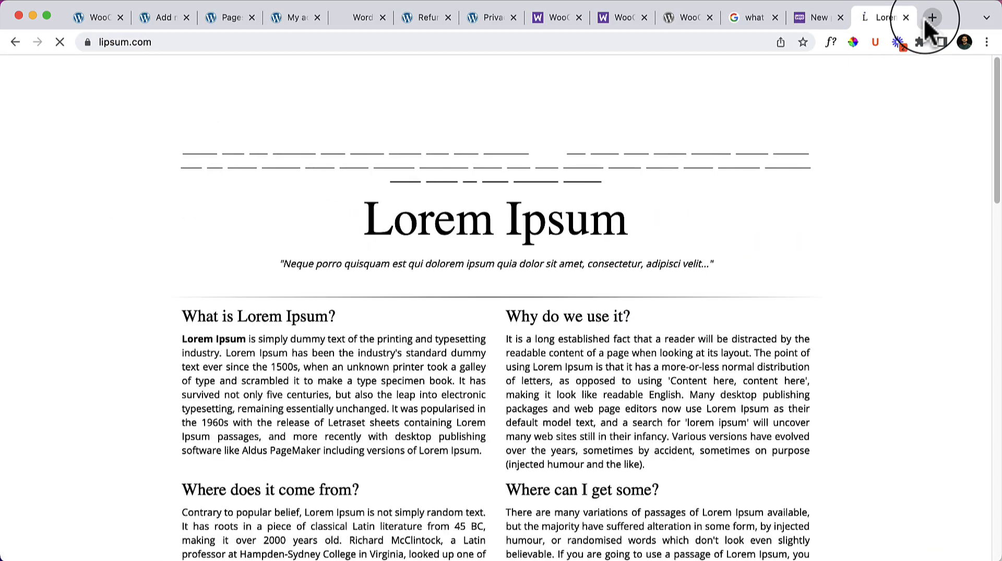
{"action": "scroll", "coordinate": [433, 395], "scroll_direction": "down", "scroll_amount": 15}
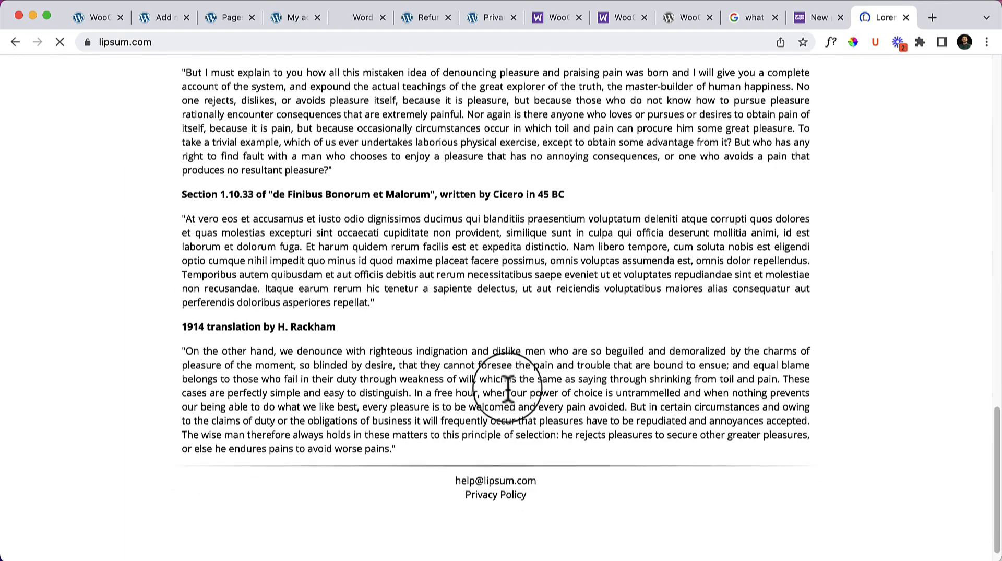
{"action": "scroll", "coordinate": [544, 385], "scroll_direction": "up", "scroll_amount": 6}
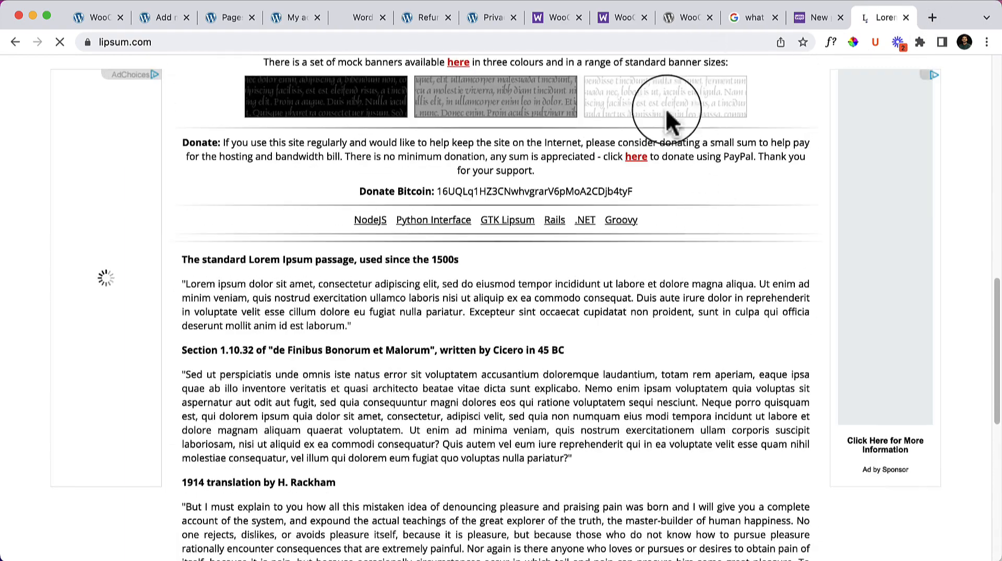
{"action": "scroll", "coordinate": [666, 115], "scroll_direction": "up", "scroll_amount": 4}
Generate Lorem Ipsum text and copy its first paragraph
{"action": "left_click", "coordinate": [718, 166]}
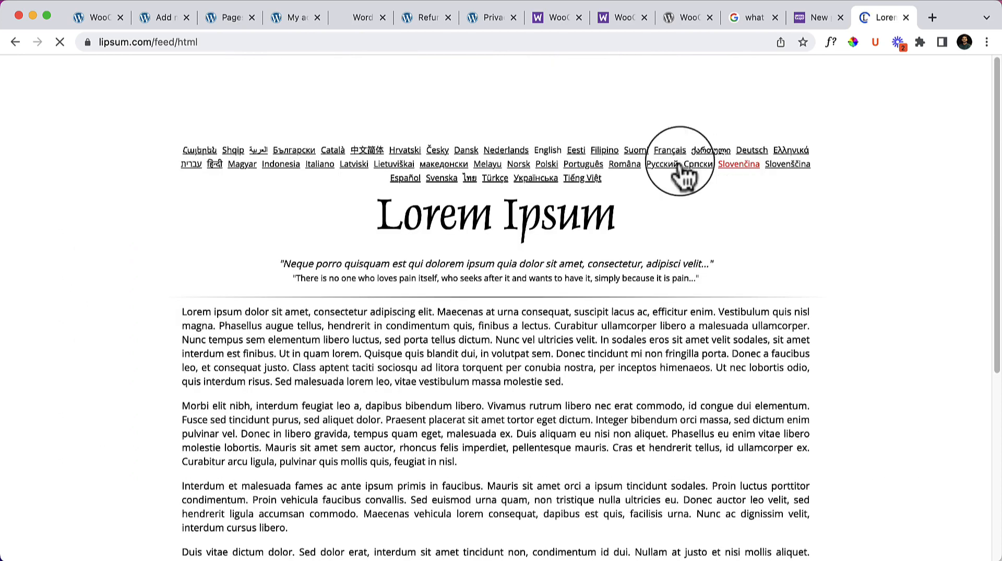
{"action": "double_click", "coordinate": [367, 351]}
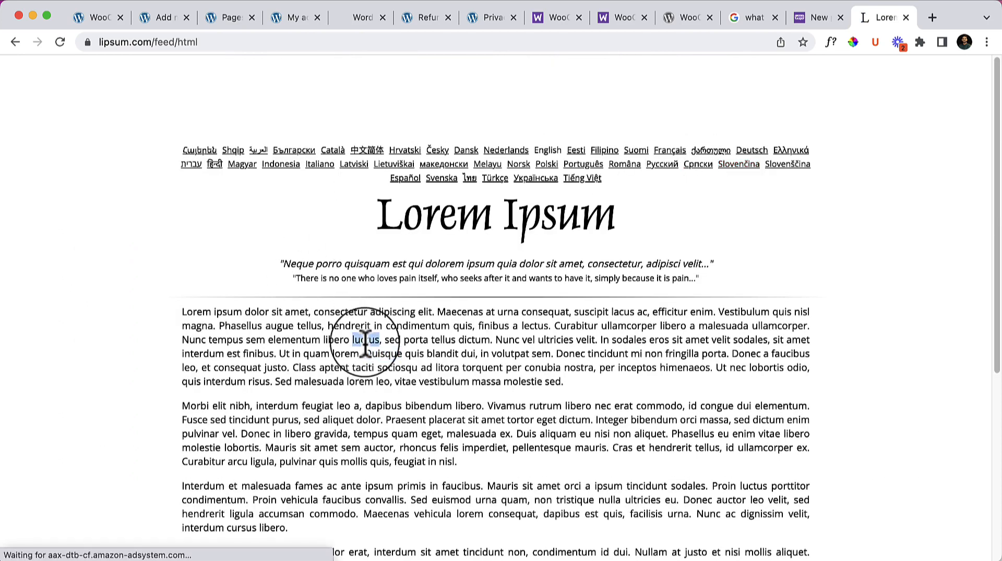
{"action": "left_click", "coordinate": [365, 345]}
{"action": "key", "text": "super+c"}
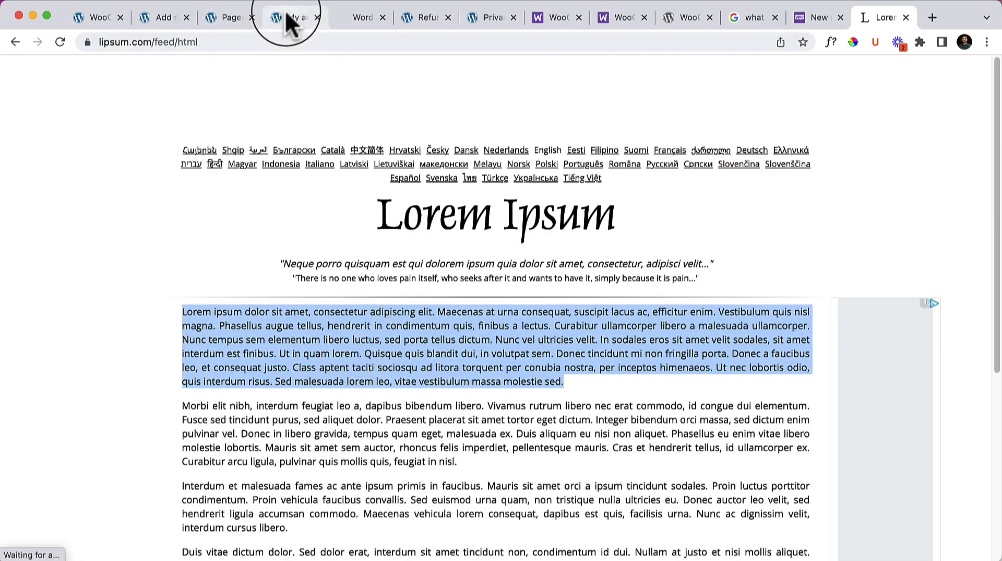
{"action": "left_click", "coordinate": [162, 17]}
Paste the copied Lorem Ipsum paragraph into the product description
{"action": "left_click", "coordinate": [247, 325]}
{"action": "key", "text": "super+v"}
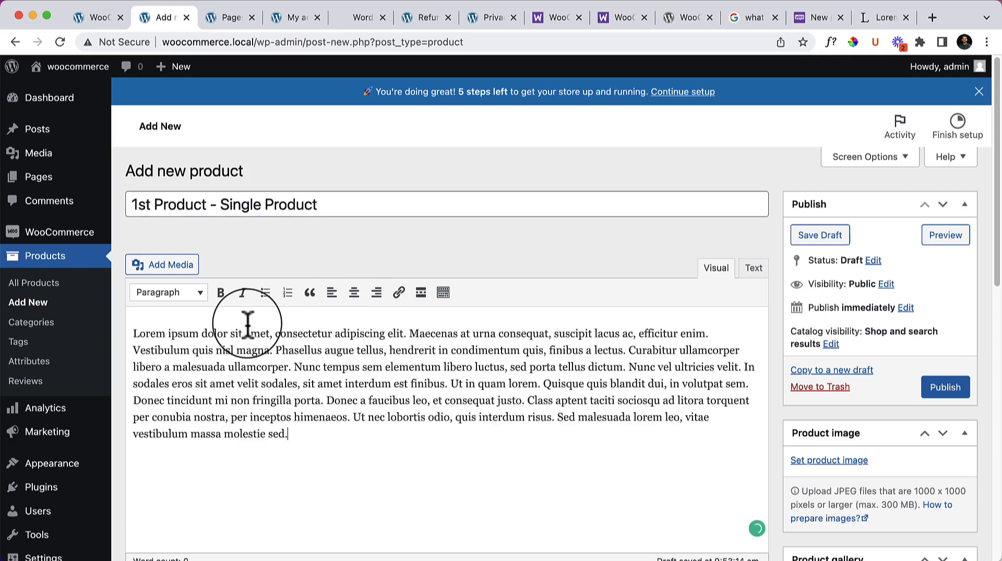
{"action": "scroll", "coordinate": [495, 292], "scroll_direction": "down", "scroll_amount": 3}
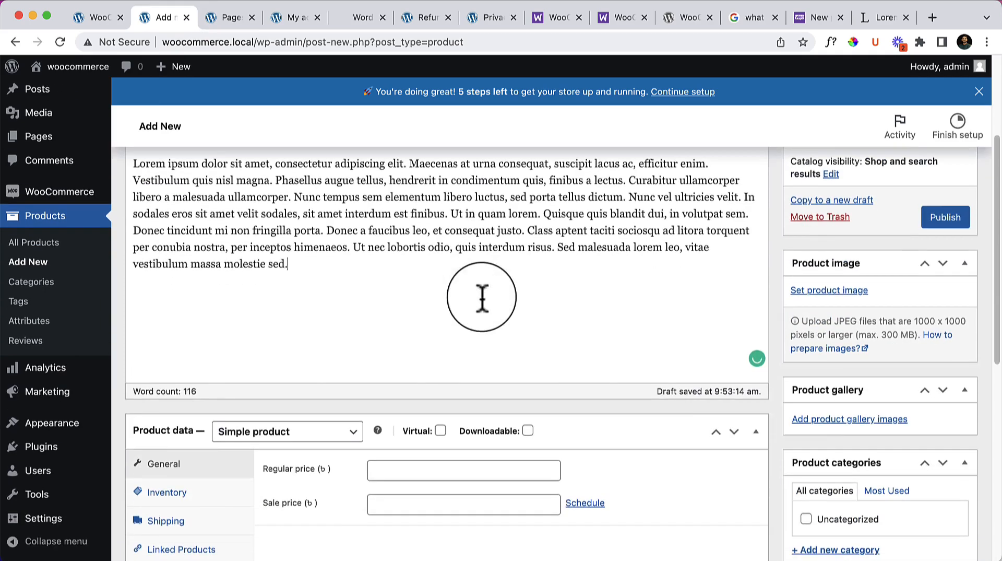
{"action": "scroll", "coordinate": [524, 319], "scroll_direction": "up", "scroll_amount": 3}
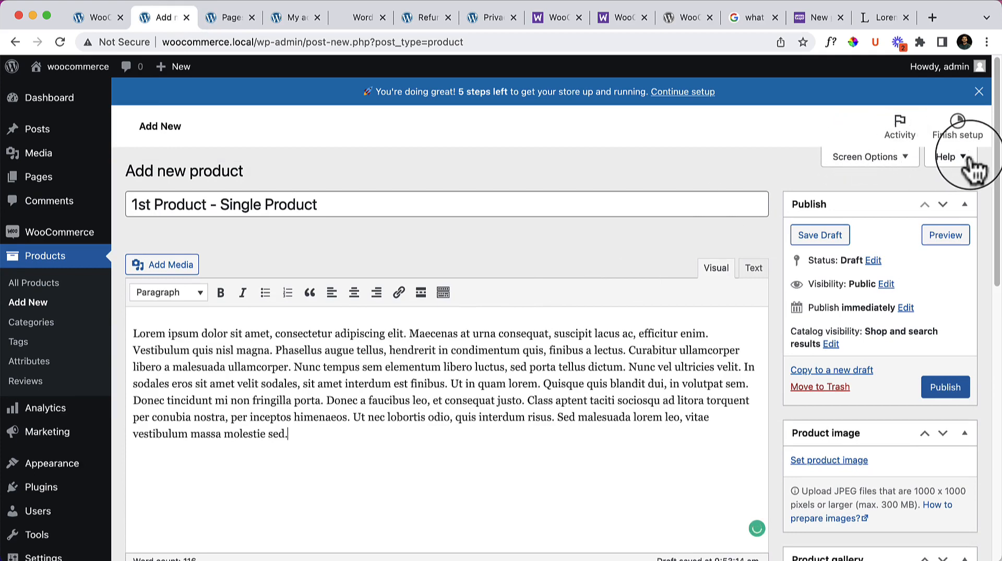
Toggle Custom Fields and Slug on and off in Screen Options, leaving both hidden
{"action": "left_click", "coordinate": [861, 156]}
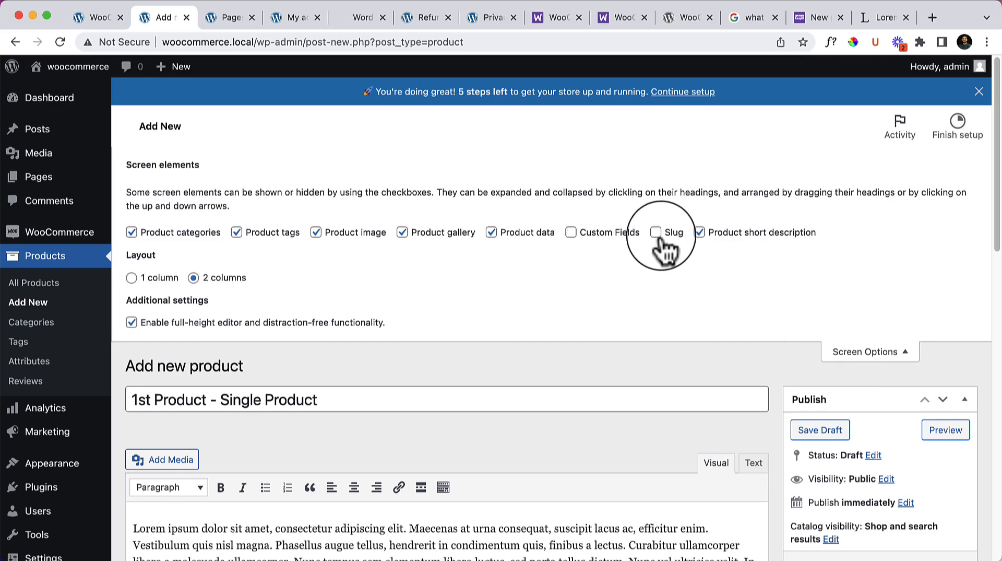
{"action": "left_click", "coordinate": [600, 234]}
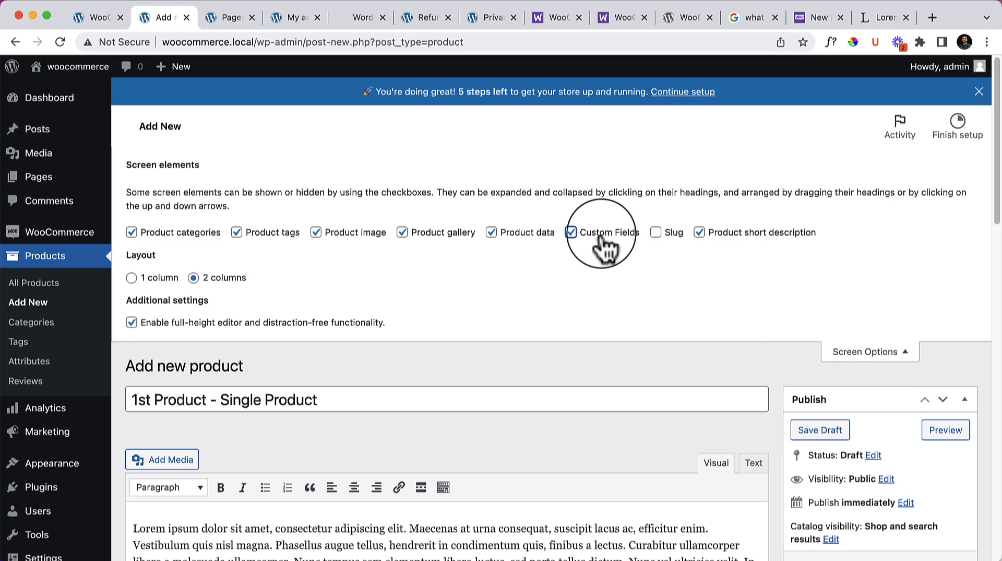
{"action": "left_click", "coordinate": [675, 235]}
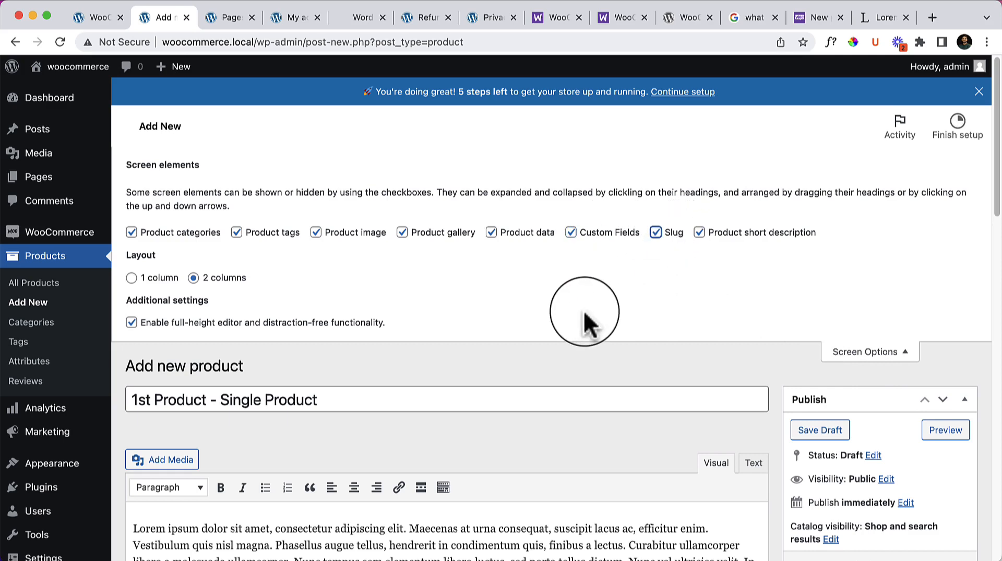
{"action": "left_click", "coordinate": [582, 232]}
{"action": "left_click", "coordinate": [656, 233]}
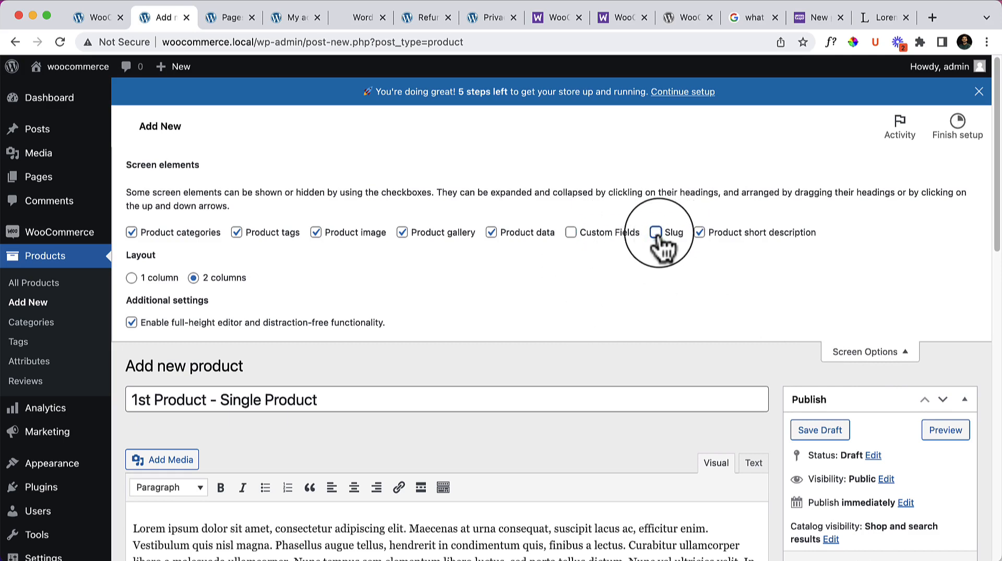
{"action": "left_click", "coordinate": [869, 358]}
{"action": "scroll", "coordinate": [546, 463], "scroll_direction": "down", "scroll_amount": 3}
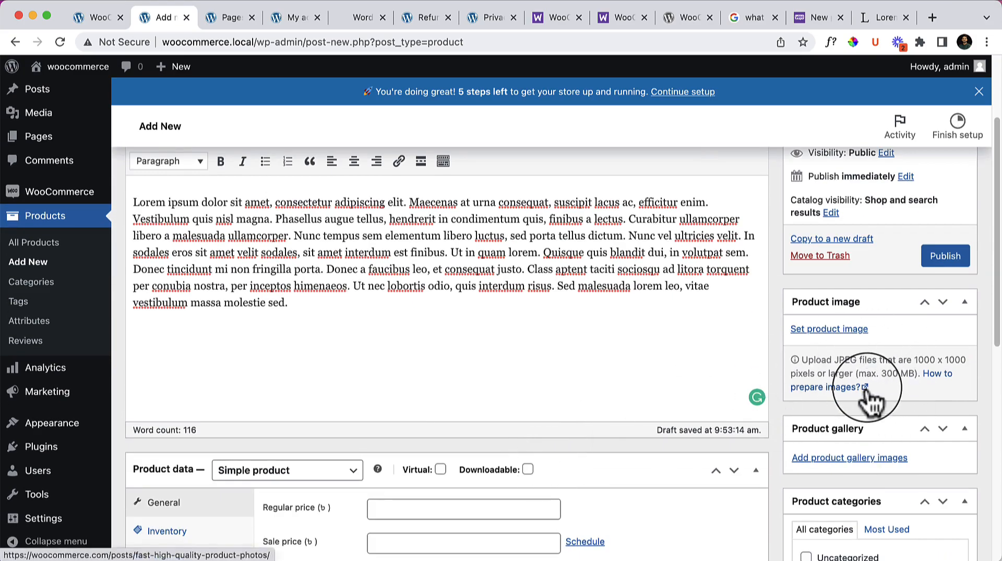
{"action": "scroll", "coordinate": [868, 389], "scroll_direction": "down", "scroll_amount": 2}
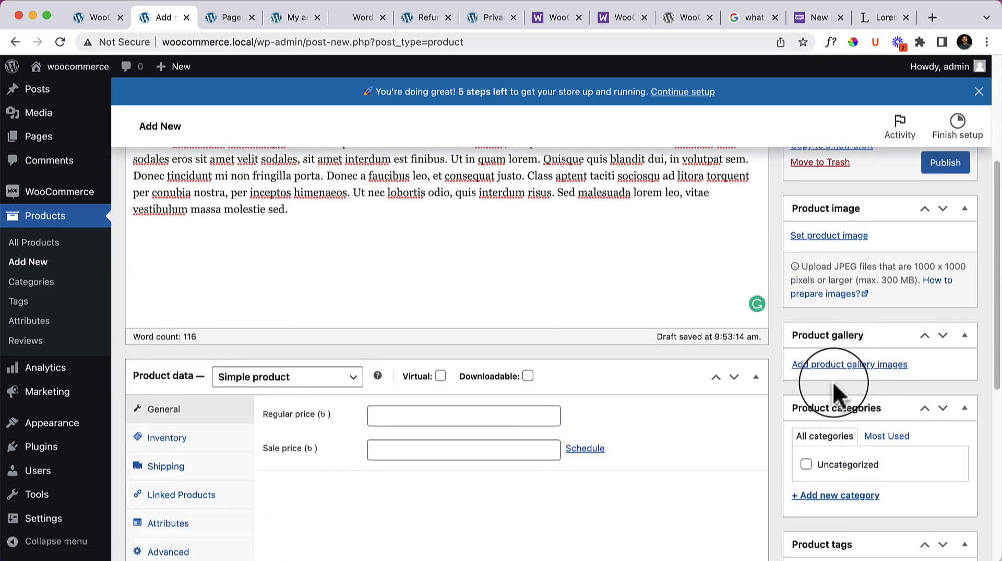
{"action": "scroll", "coordinate": [949, 425], "scroll_direction": "down", "scroll_amount": 3}
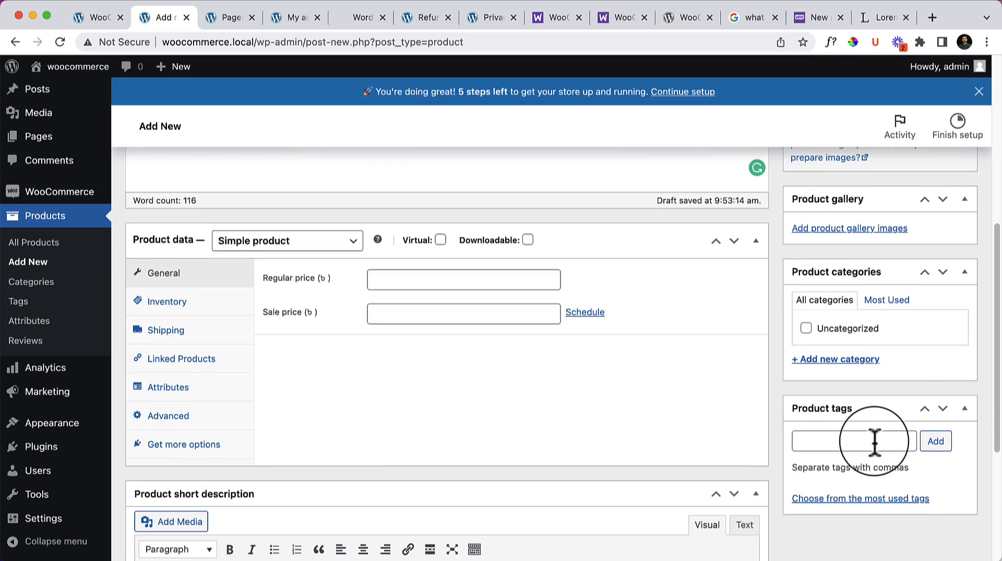
{"action": "scroll", "coordinate": [887, 433], "scroll_direction": "up", "scroll_amount": 3}
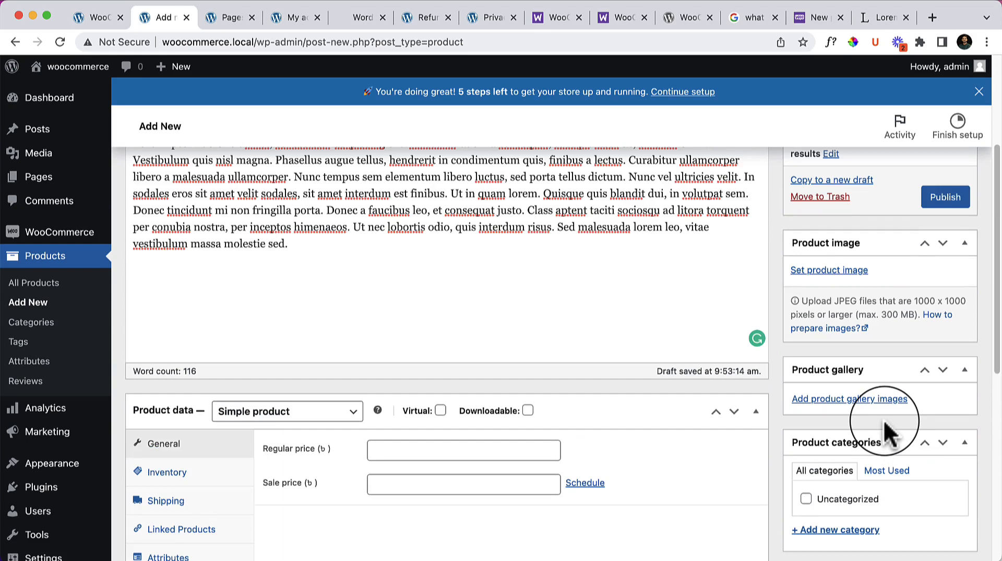
{"action": "scroll", "coordinate": [883, 419], "scroll_direction": "down", "scroll_amount": 5}
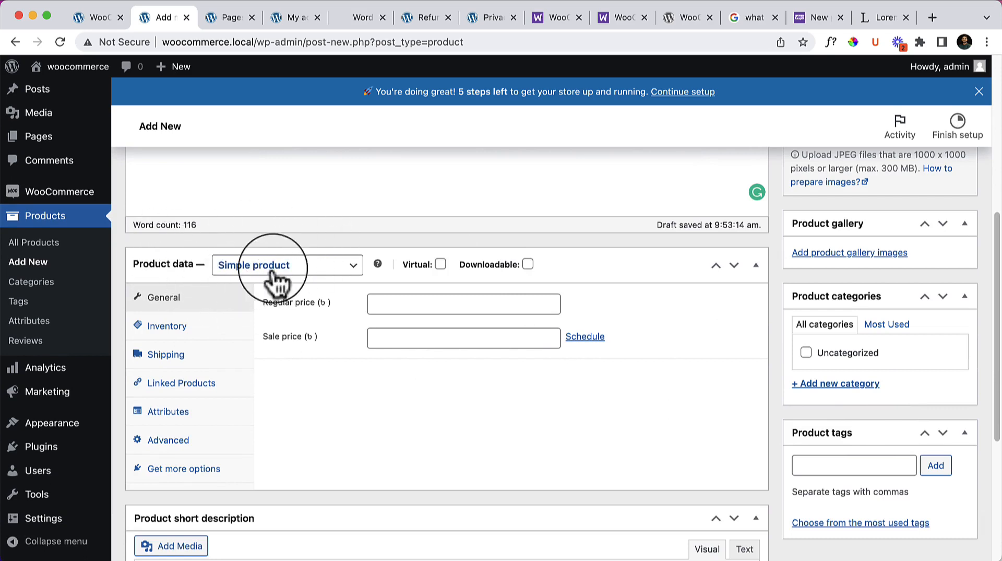
{"action": "left_click", "coordinate": [328, 279]}
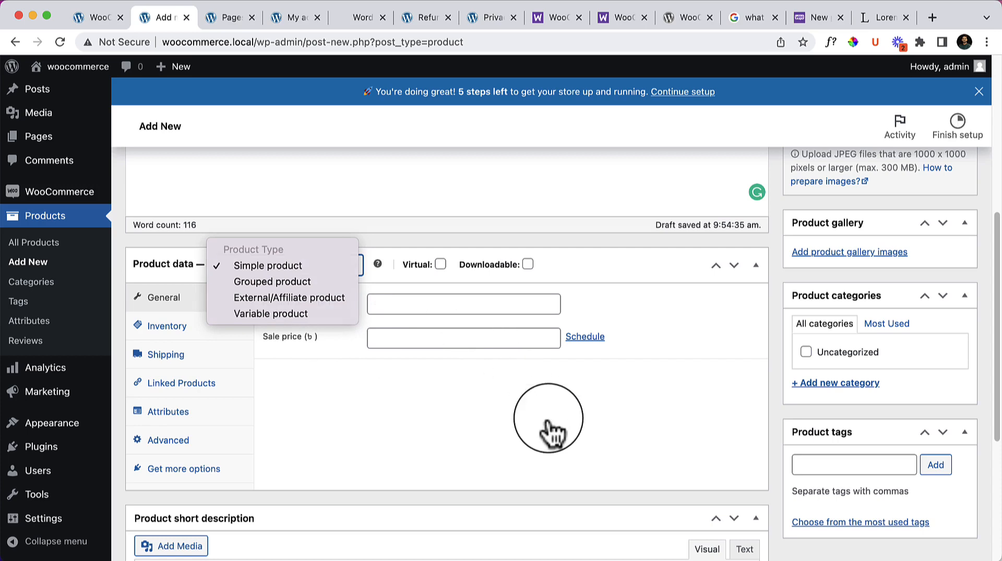
{"action": "left_click", "coordinate": [548, 427]}
{"action": "mouse_move", "coordinate": [452, 264]}
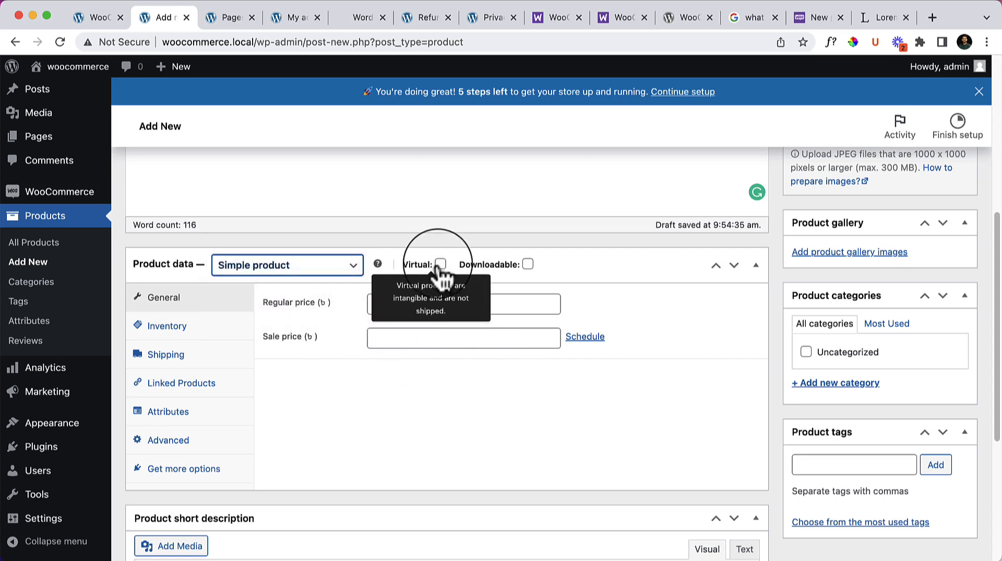
{"action": "left_click", "coordinate": [440, 264]}
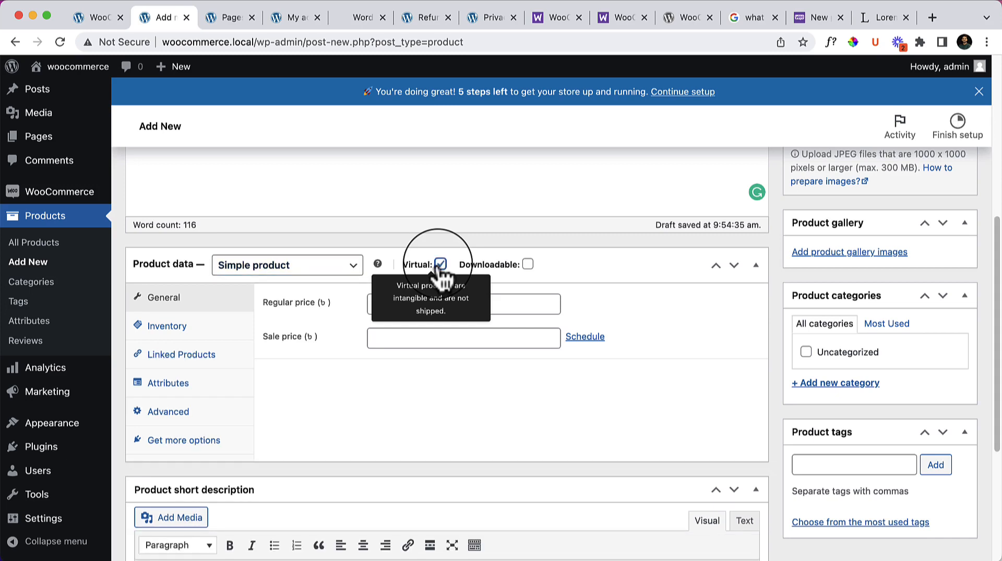
{"action": "left_click", "coordinate": [440, 264]}
{"action": "left_click", "coordinate": [440, 264]}
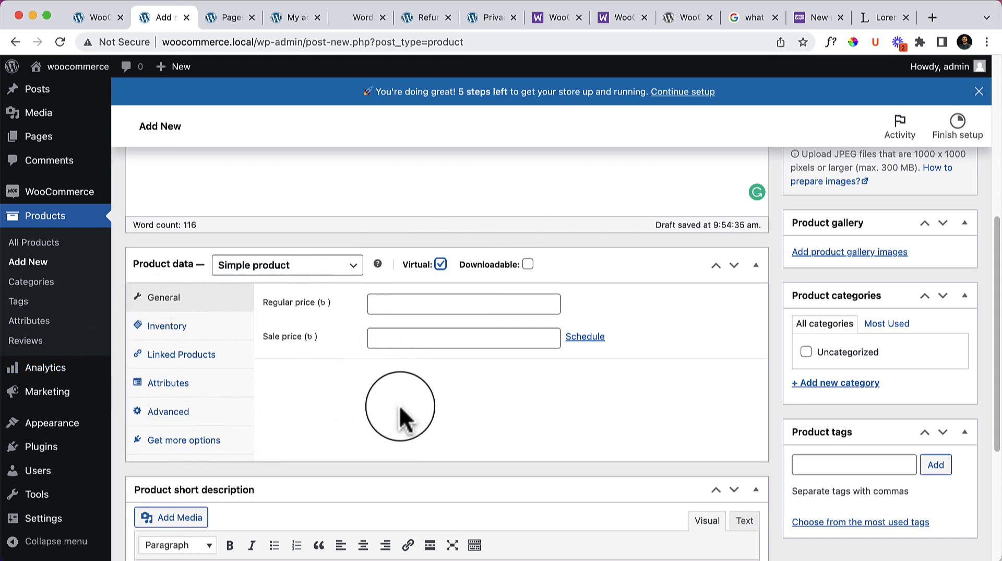
{"action": "left_click", "coordinate": [508, 264]}
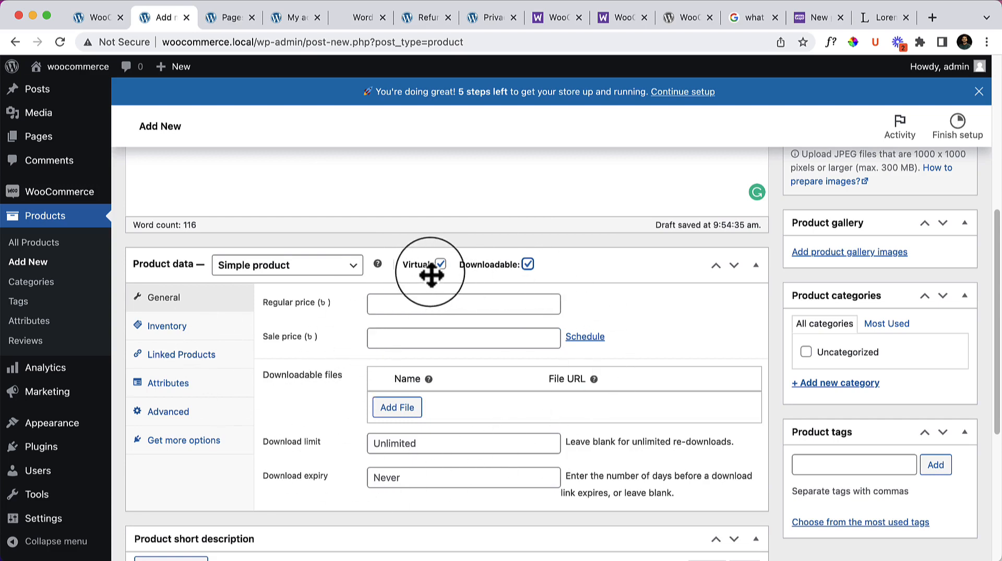
{"action": "left_click", "coordinate": [440, 265]}
{"action": "left_click", "coordinate": [527, 264]}
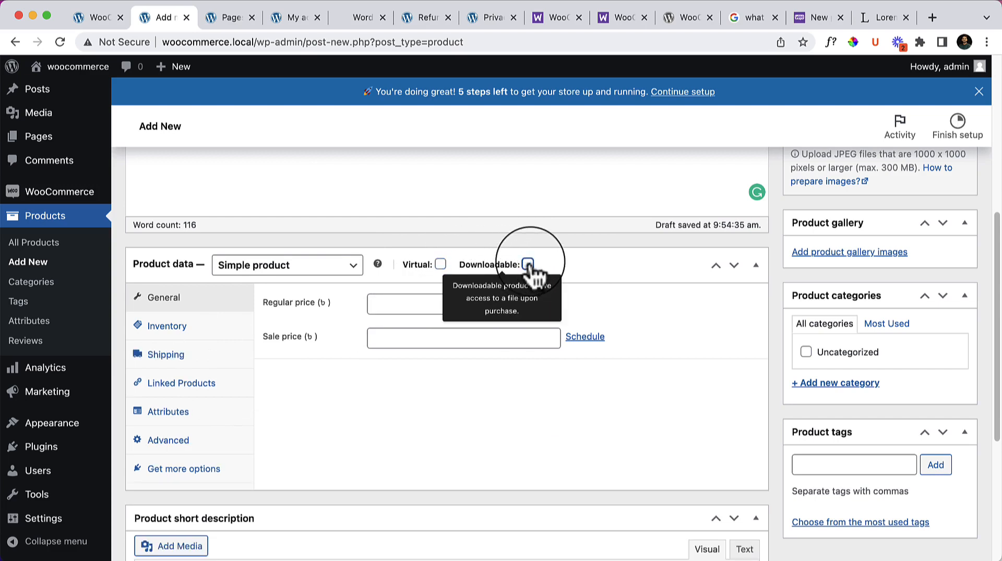
Glance at the product's Inventory tab, then open WooCommerce General settings in the other tab
{"action": "left_click", "coordinate": [176, 335]}
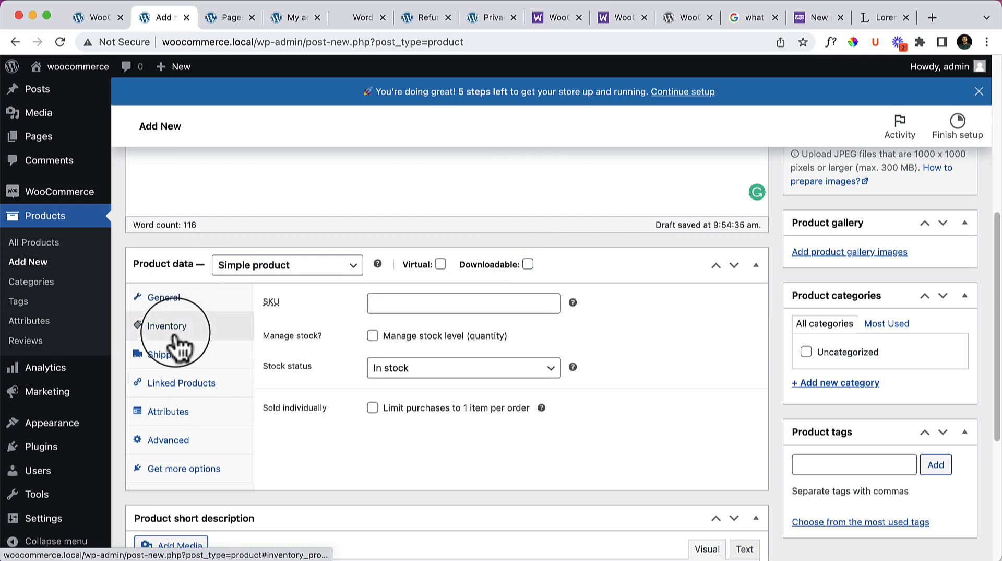
{"action": "left_click", "coordinate": [191, 304]}
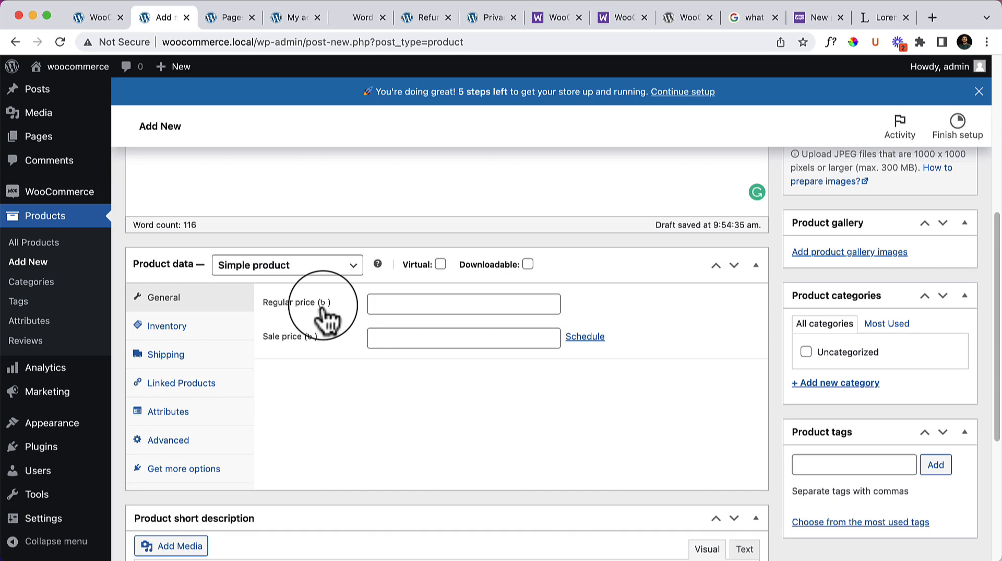
{"action": "left_click", "coordinate": [95, 16]}
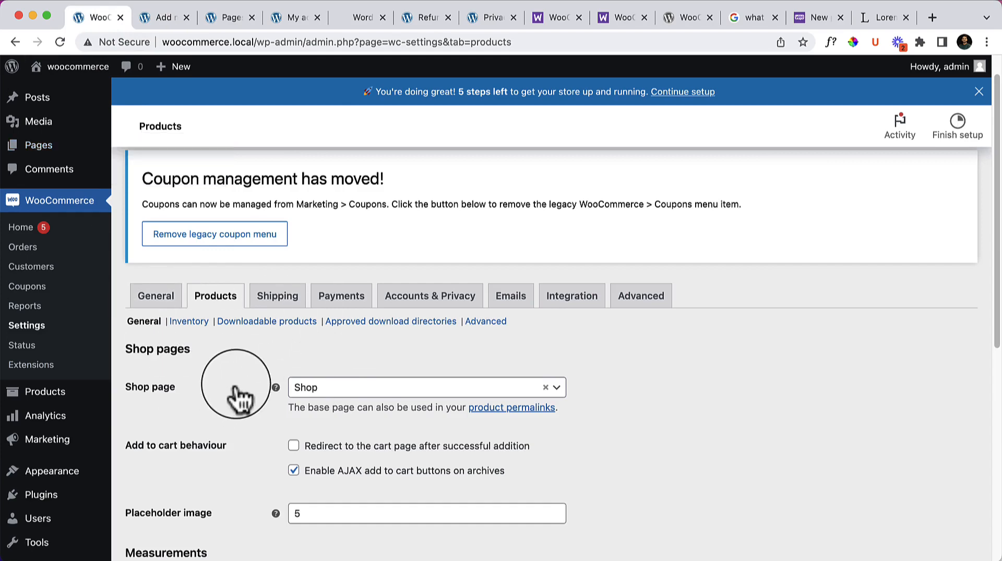
{"action": "scroll", "coordinate": [237, 397], "scroll_direction": "down", "scroll_amount": 10}
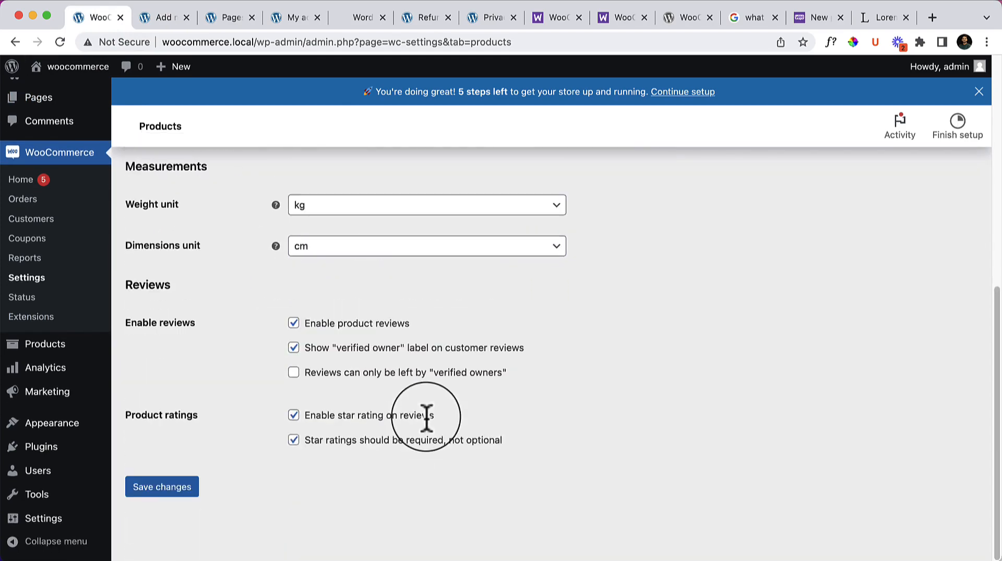
{"action": "scroll", "coordinate": [108, 302], "scroll_direction": "up", "scroll_amount": 15}
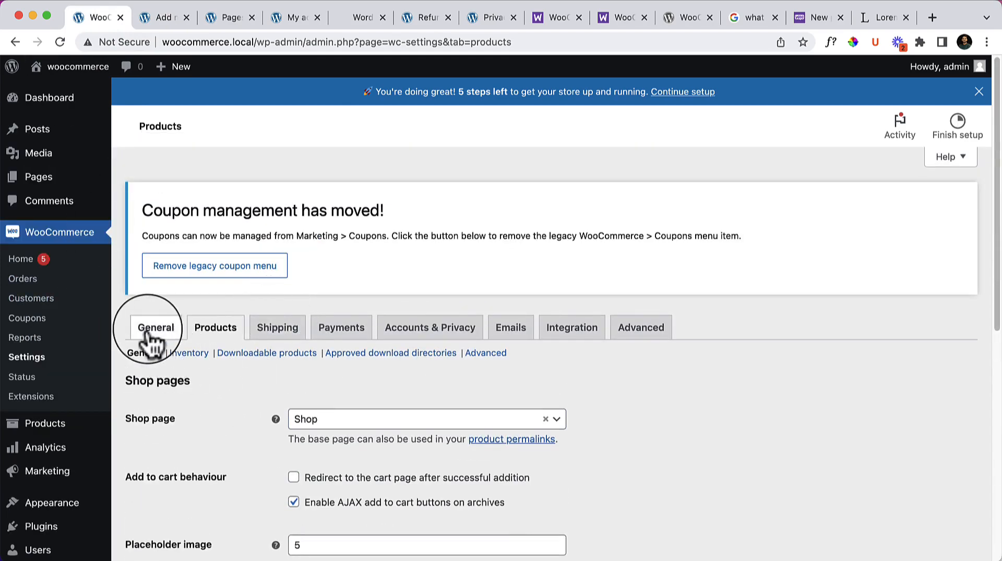
{"action": "left_click", "coordinate": [152, 329]}
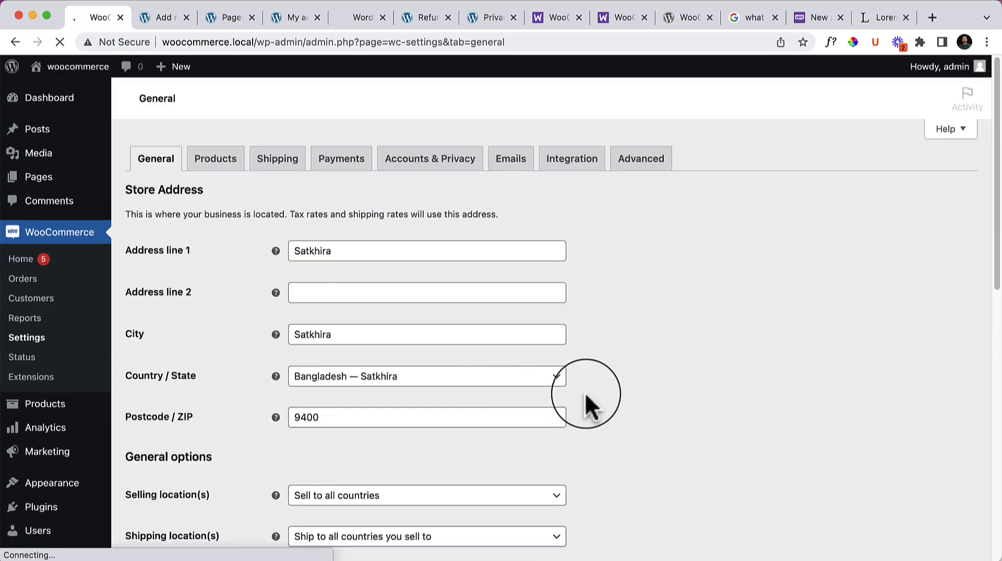
Switch the store currency from Bangladeshi taka to United States (US) dollar ($) and save
{"action": "scroll", "coordinate": [586, 408], "scroll_direction": "down", "scroll_amount": 10}
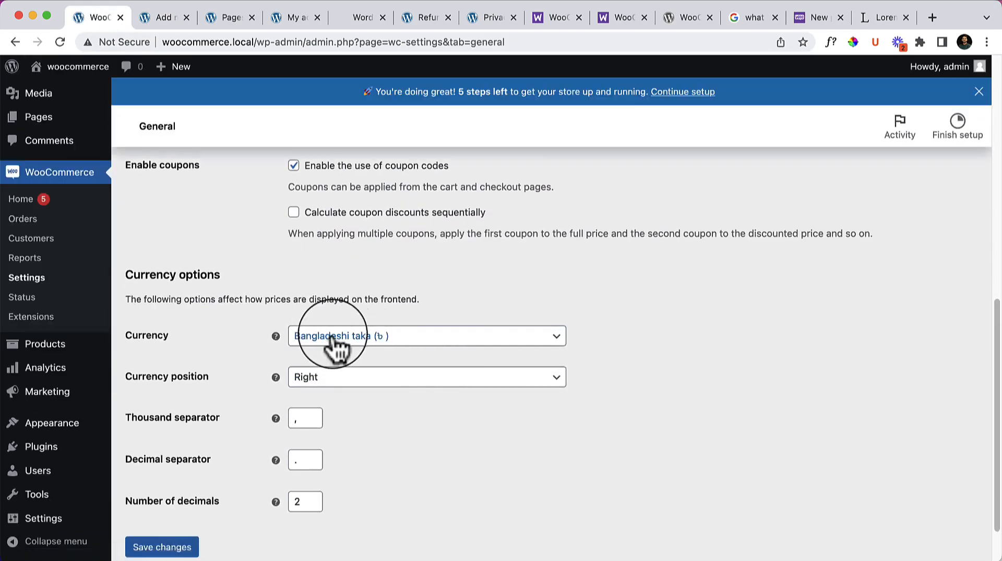
{"action": "left_click", "coordinate": [330, 339]}
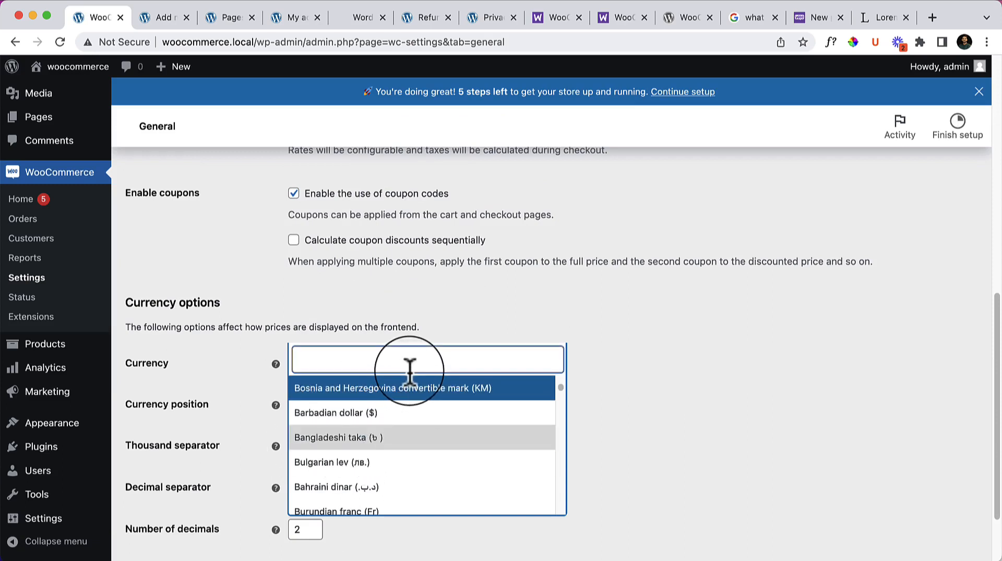
{"action": "type", "text": "usa"}
{"action": "key", "text": "BackSpace"}
{"action": "key", "text": "BackSpace"}
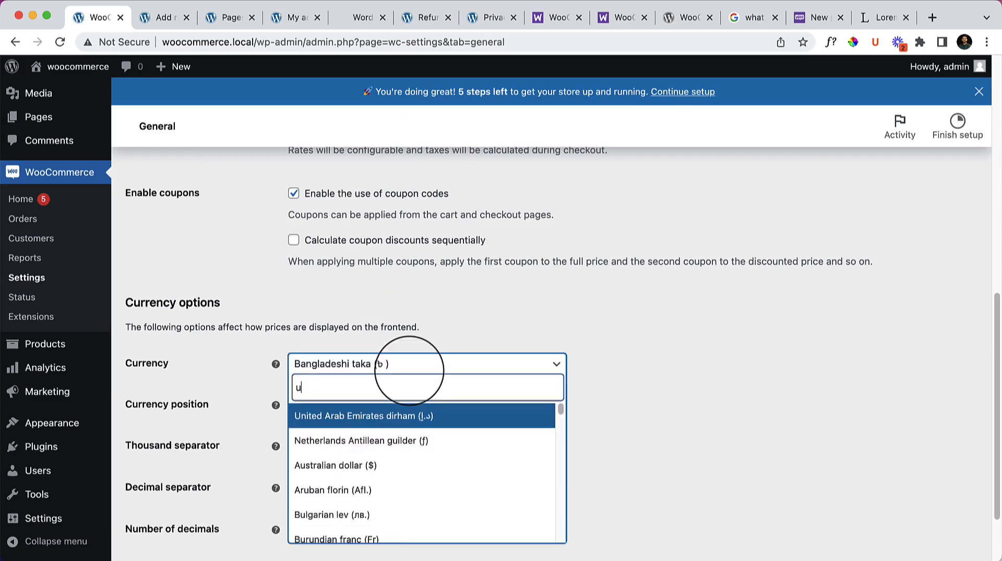
{"action": "type", "text": "nite"}
{"action": "left_click", "coordinate": [411, 440]}
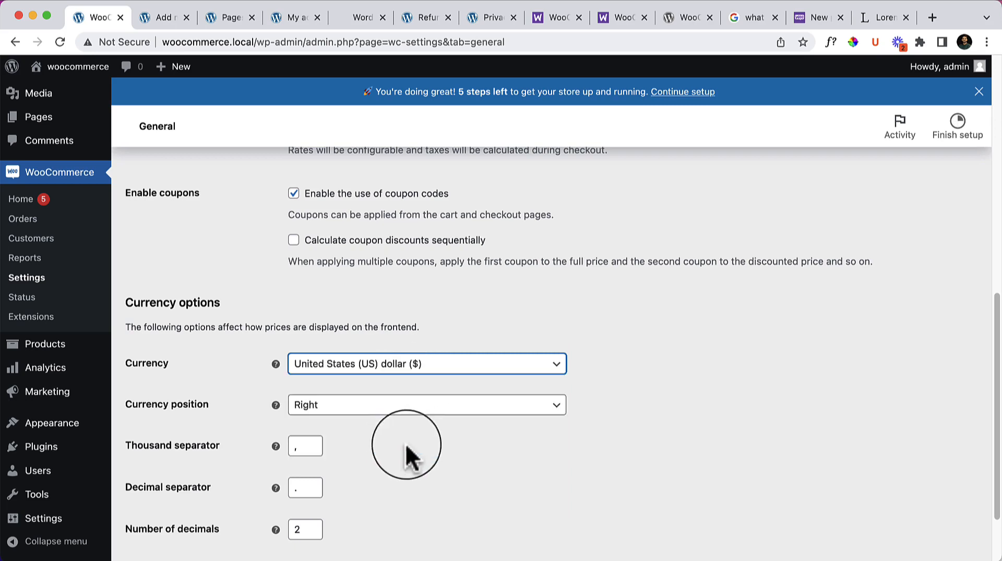
{"action": "scroll", "coordinate": [643, 509], "scroll_direction": "down", "scroll_amount": 3}
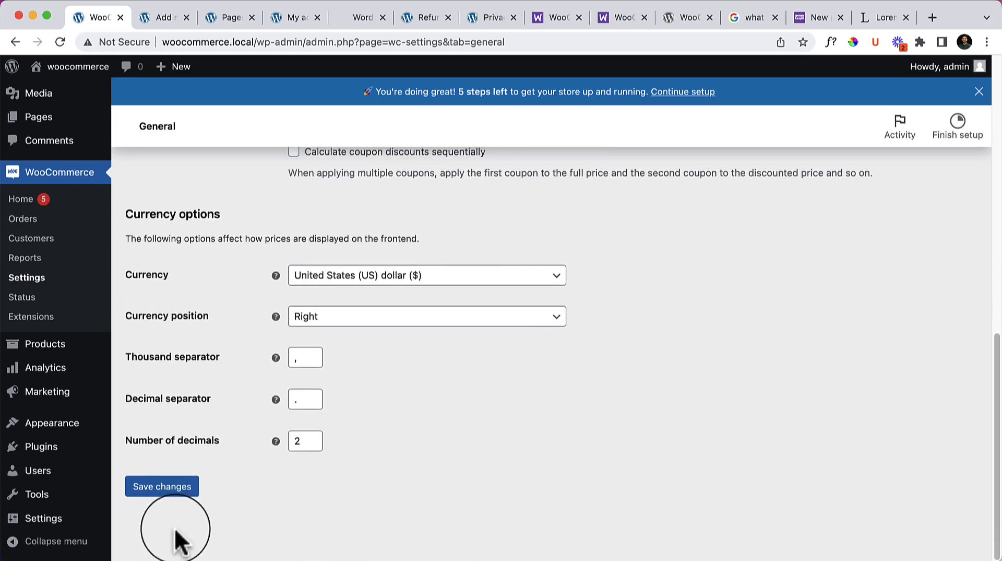
{"action": "left_click", "coordinate": [182, 493]}
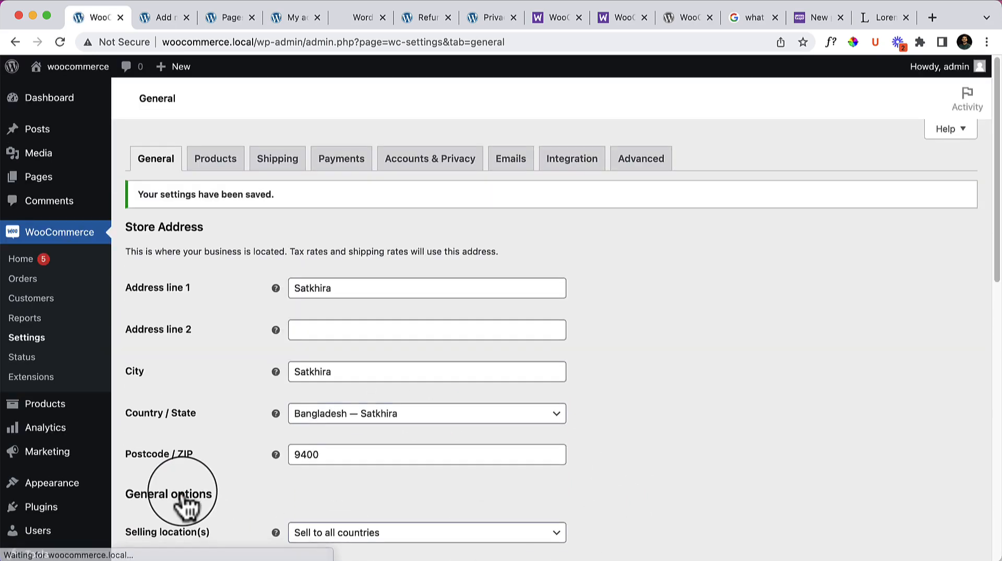
Reload the new product form so it picks up the dollar currency
{"action": "left_click", "coordinate": [167, 18]}
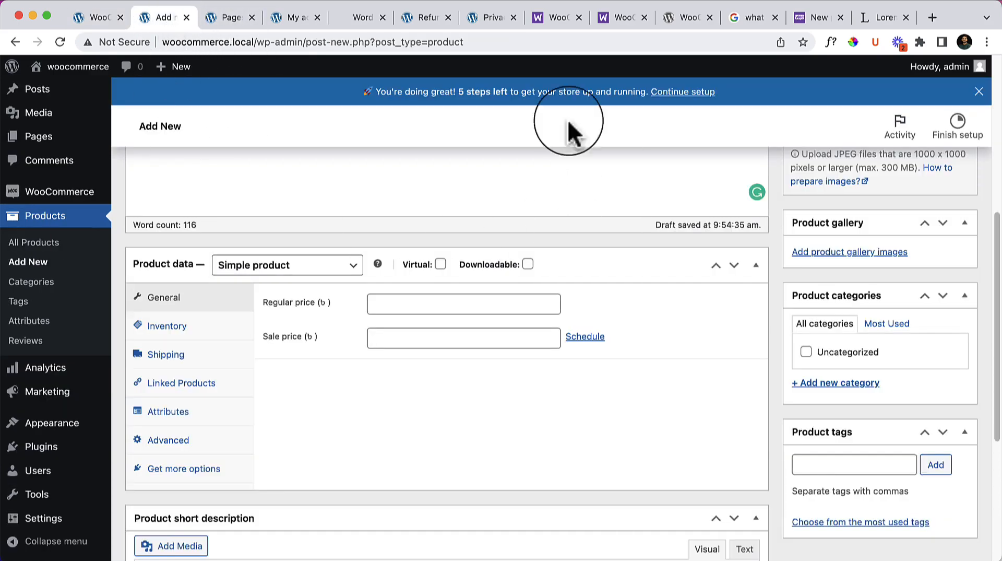
{"action": "left_click", "coordinate": [53, 42]}
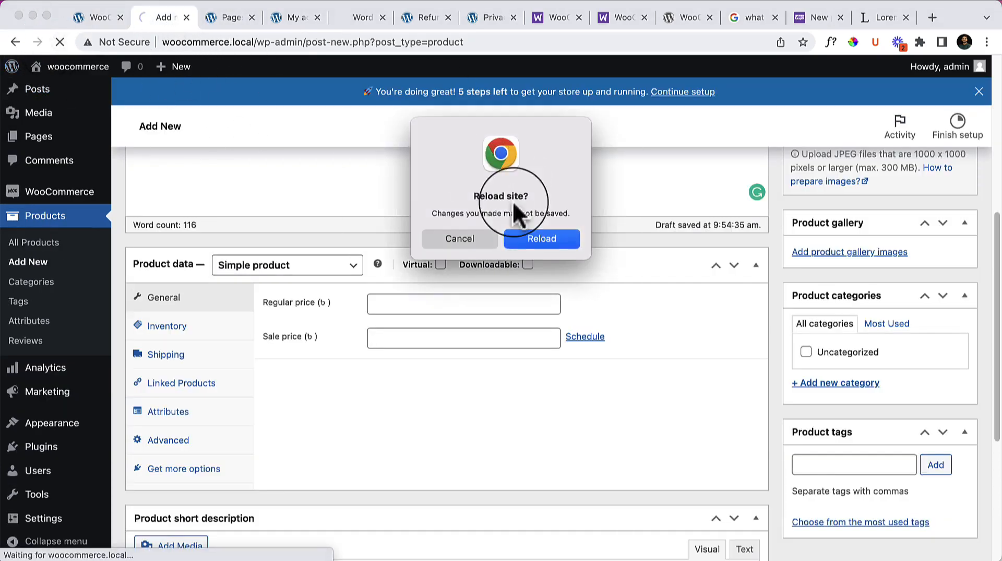
{"action": "left_click", "coordinate": [542, 239]}
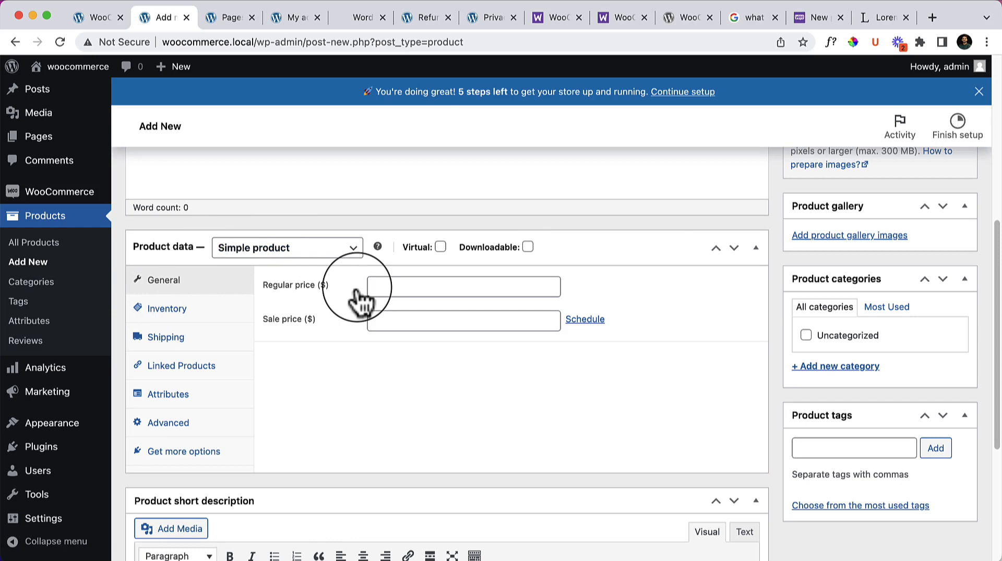
Set regular price 40 and sale price 30, with no sale schedule
{"action": "left_click", "coordinate": [433, 287]}
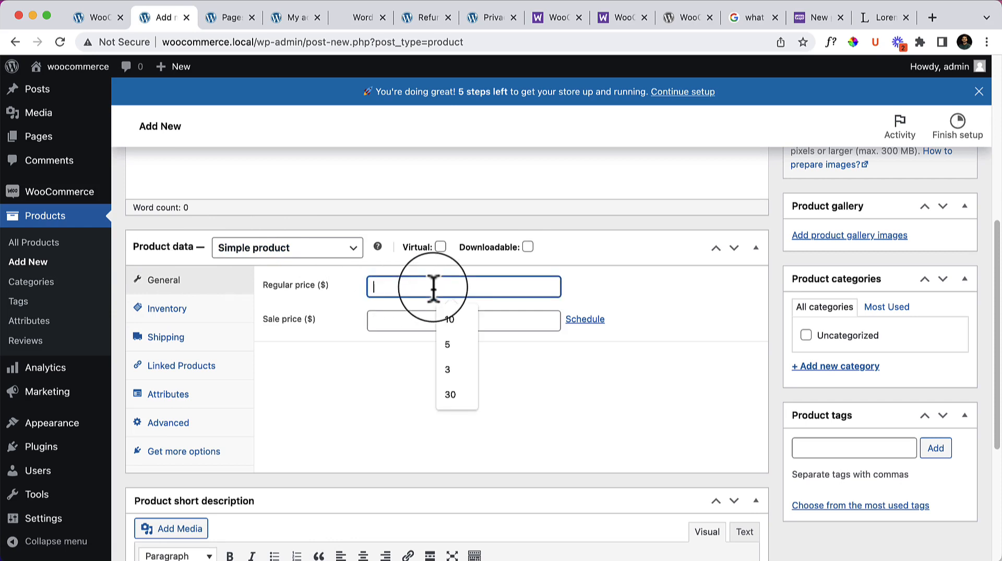
{"action": "type", "text": "40"}
{"action": "left_click", "coordinate": [425, 320]}
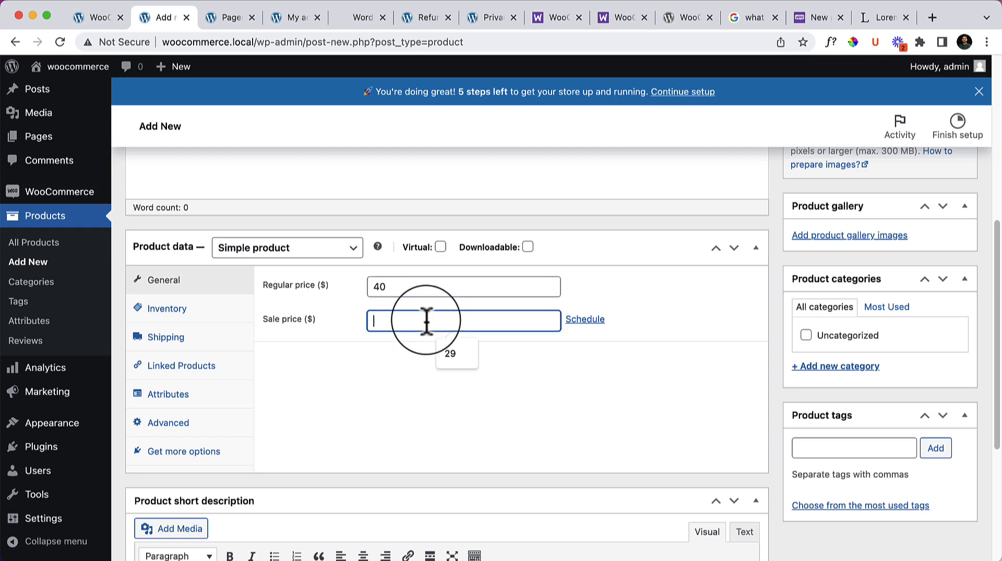
{"action": "type", "text": "30"}
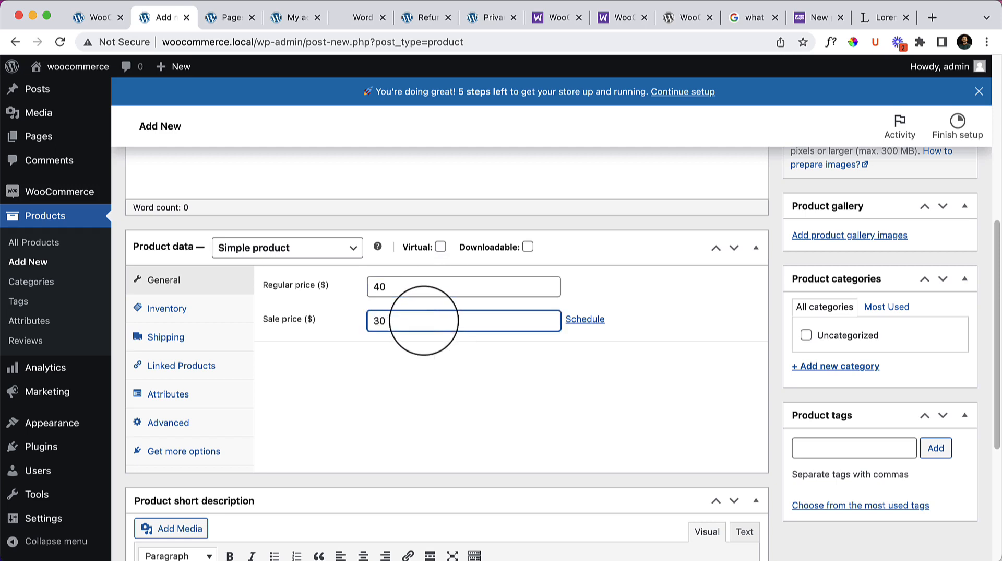
{"action": "left_click", "coordinate": [416, 288]}
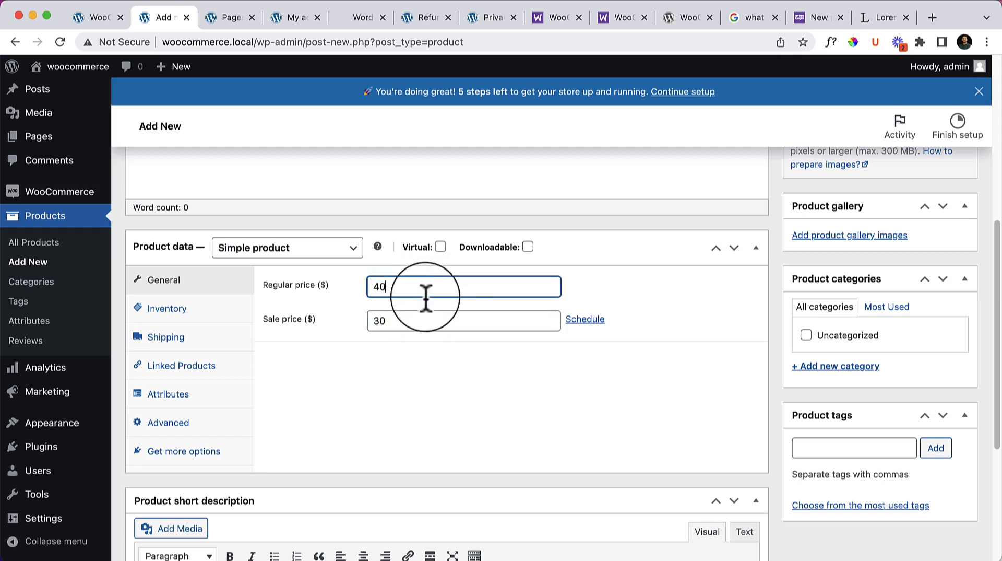
{"action": "left_click", "coordinate": [619, 389]}
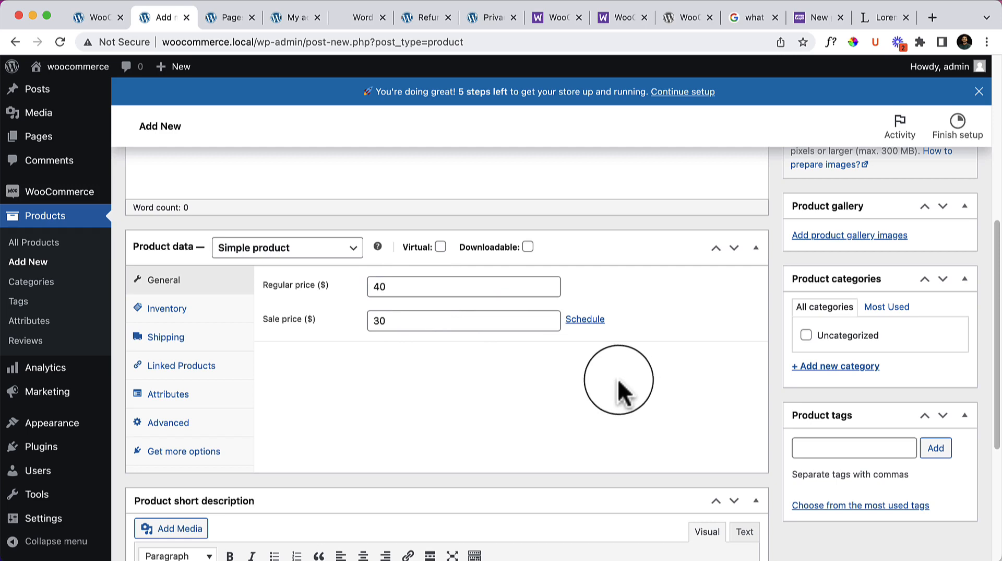
{"action": "left_click", "coordinate": [594, 325]}
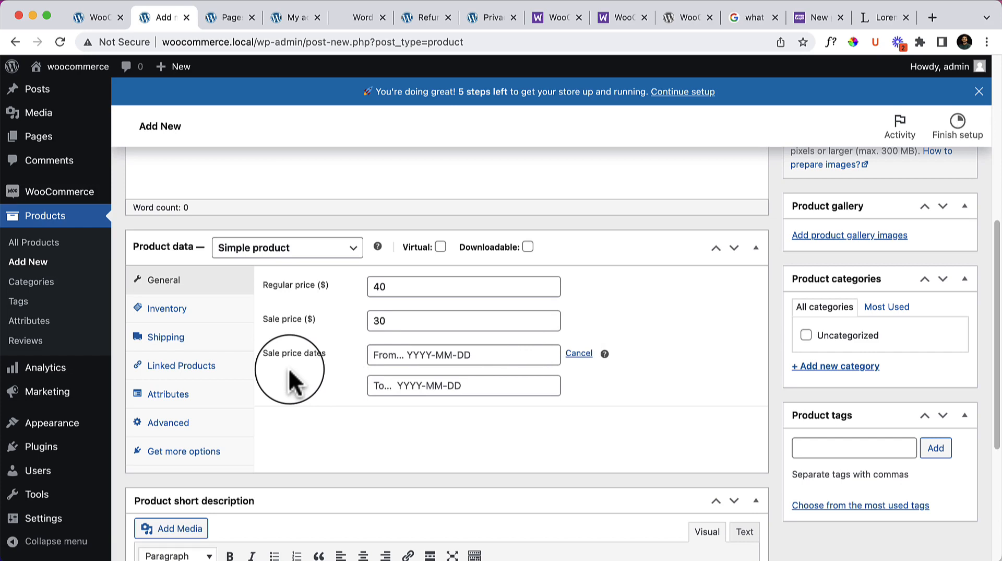
{"action": "left_click", "coordinate": [579, 354]}
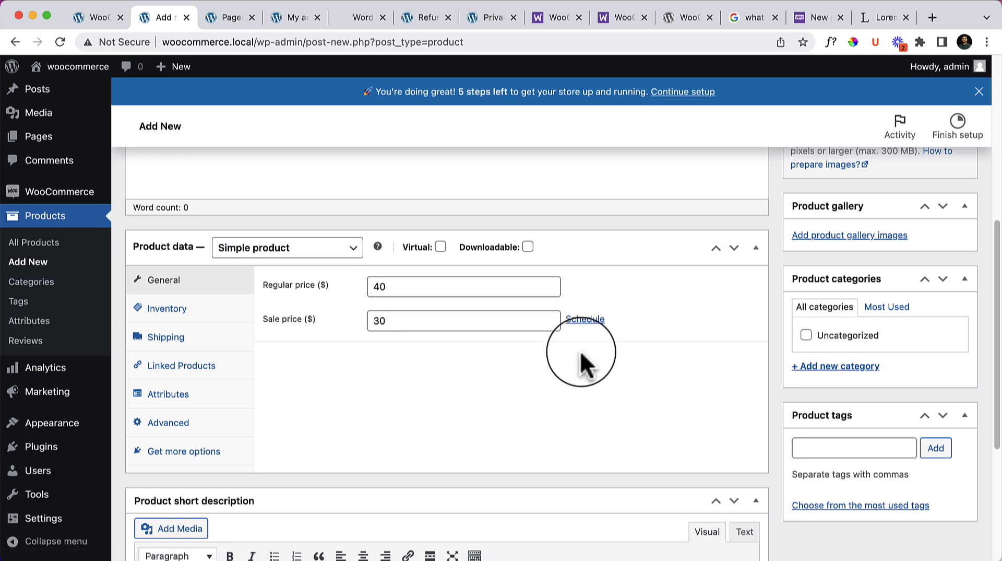
Set SKU 49458 and manage stock with quantity 10, keeping the store-wide low stock threshold
{"action": "left_click", "coordinate": [152, 310]}
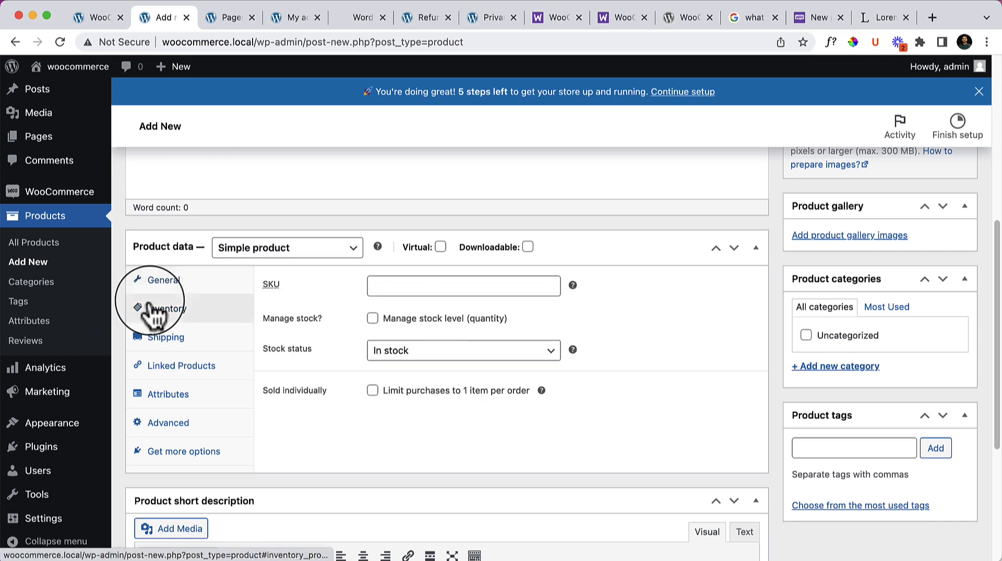
{"action": "left_click", "coordinate": [397, 285]}
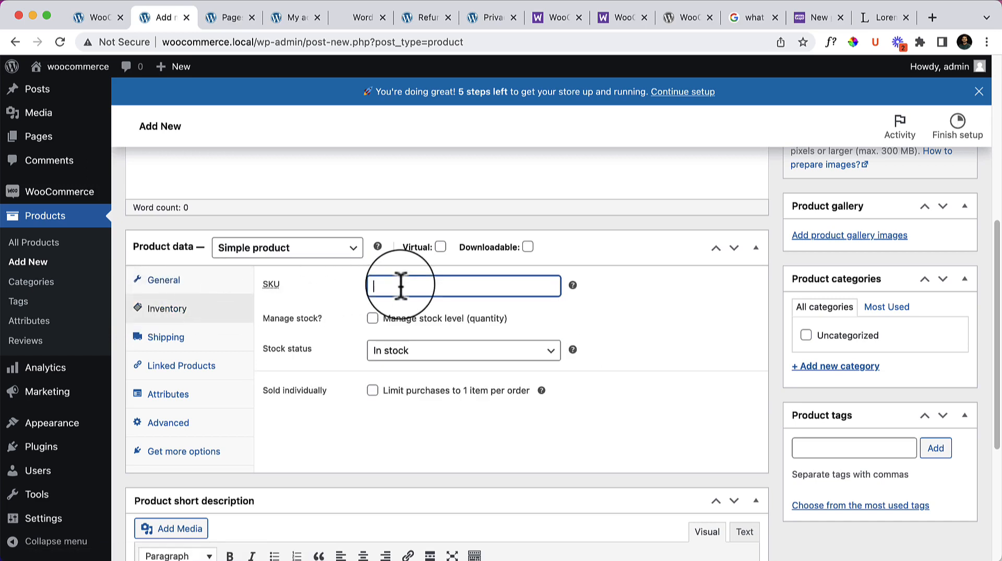
{"action": "type", "text": "49458"}
{"action": "left_click", "coordinate": [372, 320]}
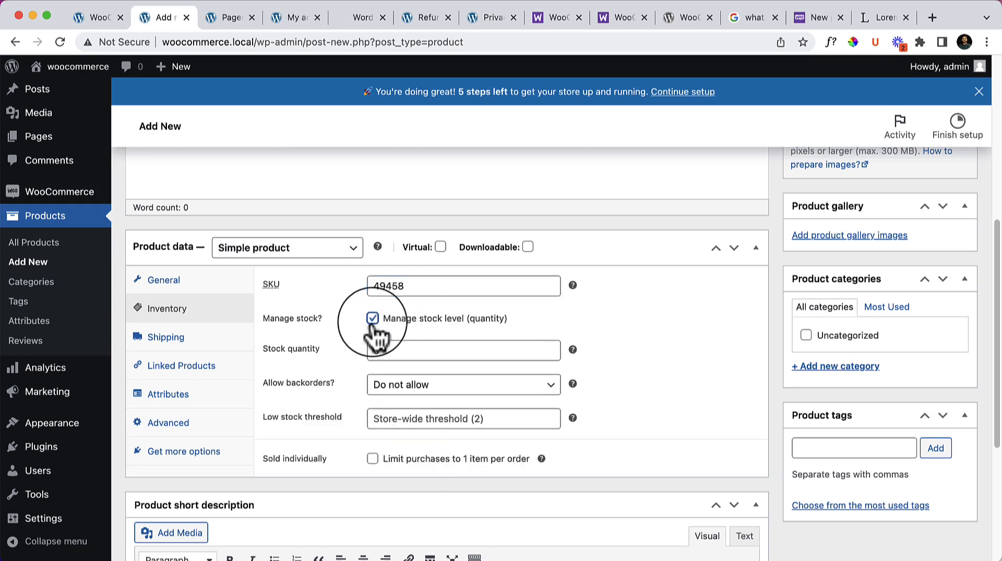
{"action": "left_click", "coordinate": [392, 349]}
{"action": "type", "text": "0"}
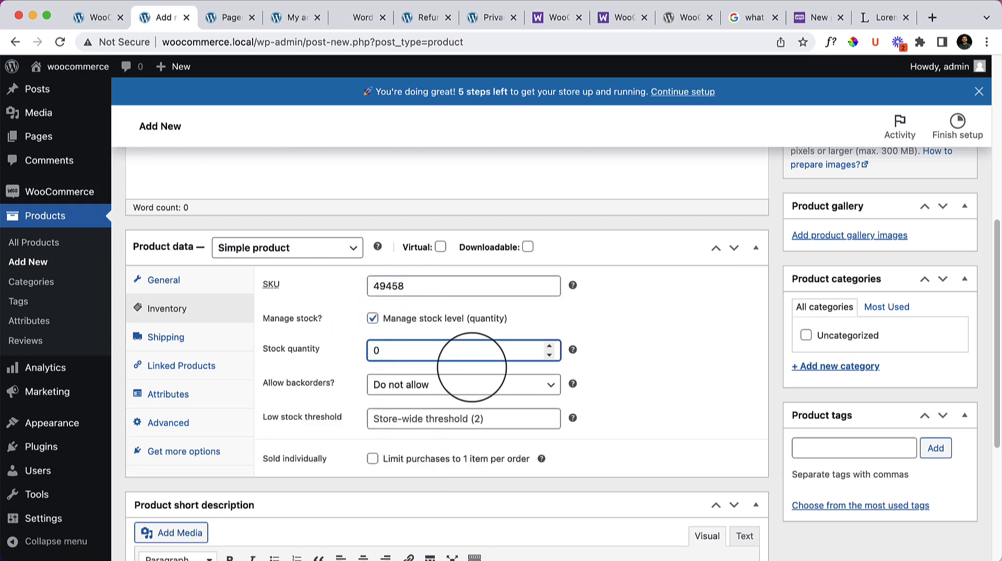
{"action": "type", "text": "1"}
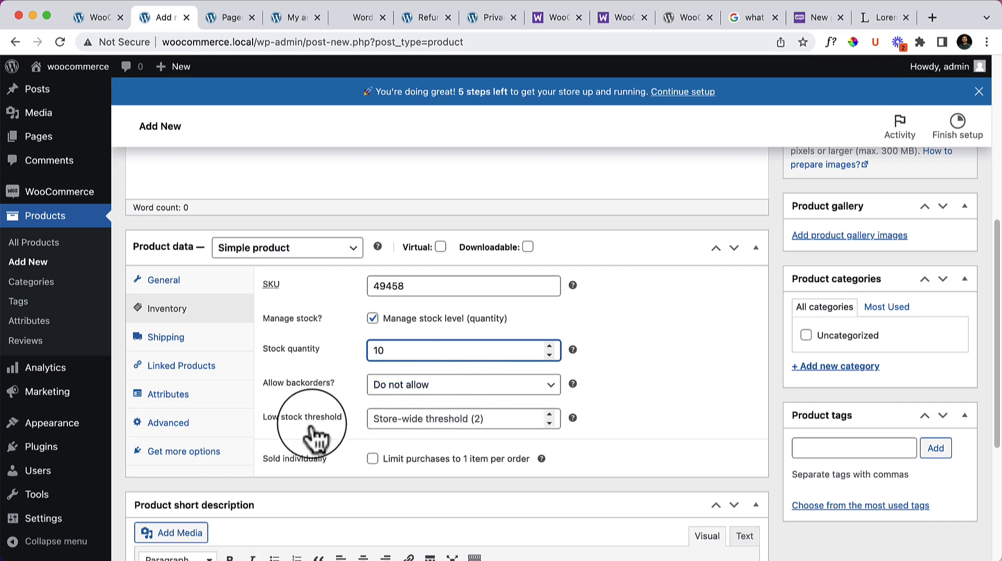
{"action": "left_click", "coordinate": [504, 420]}
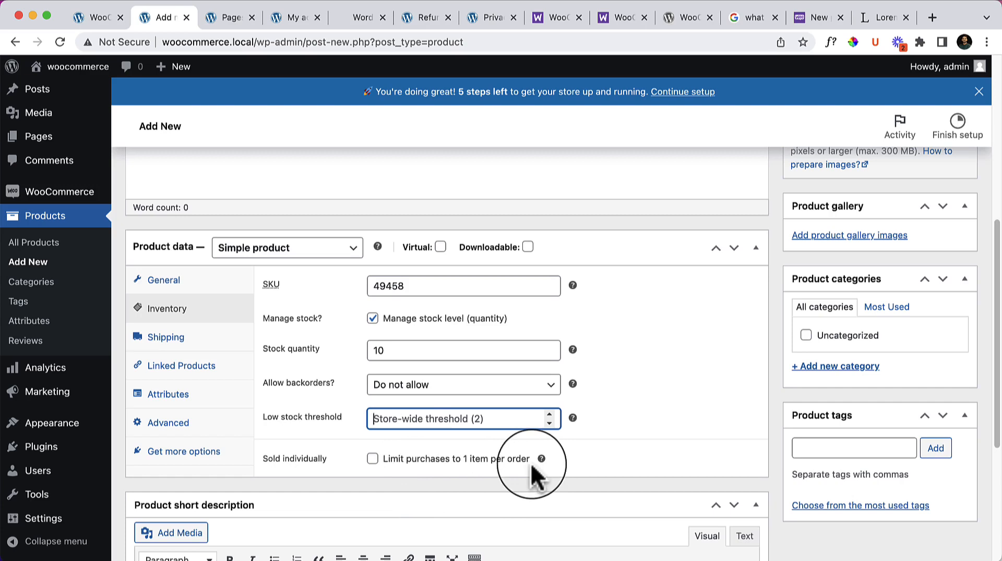
{"action": "left_click", "coordinate": [204, 346]}
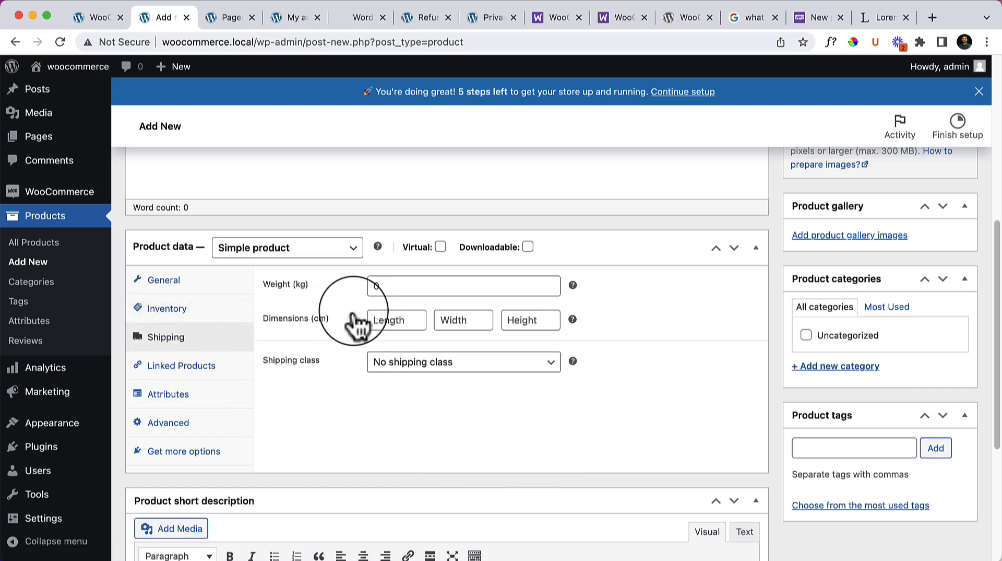
Enter weight 20 kg and dimensions 20 × 40 × 50 cm
{"action": "left_click", "coordinate": [414, 284]}
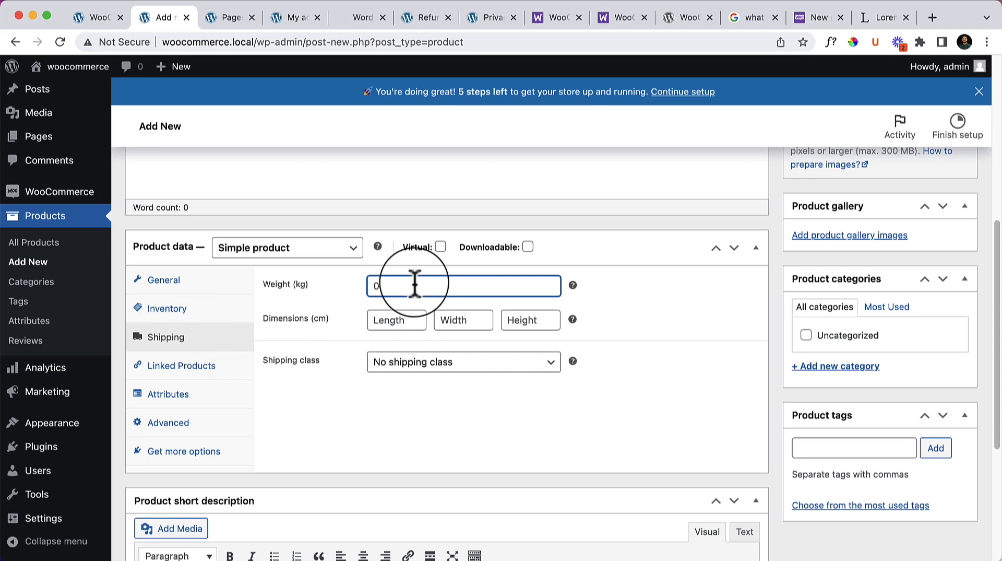
{"action": "type", "text": "20"}
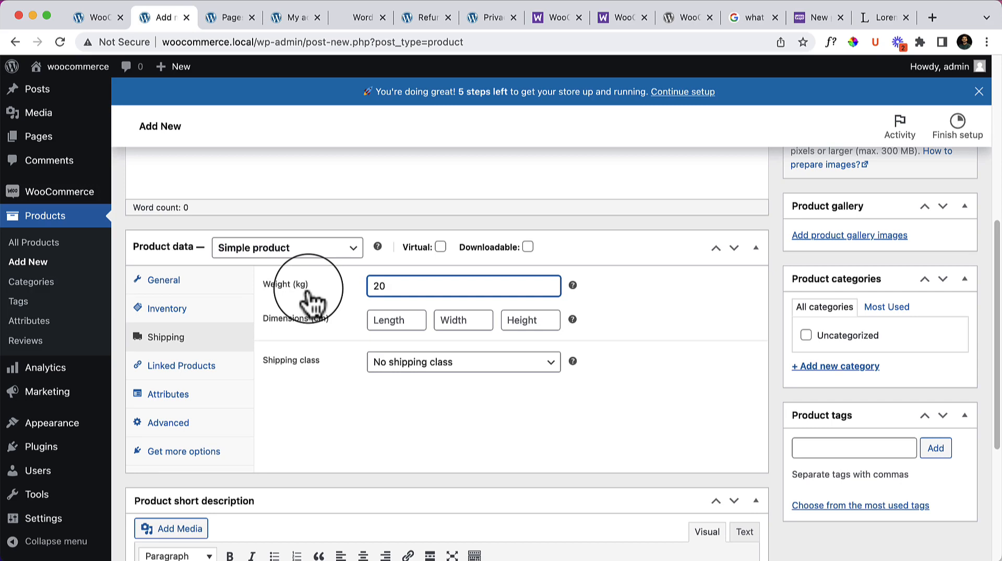
{"action": "left_click", "coordinate": [396, 320]}
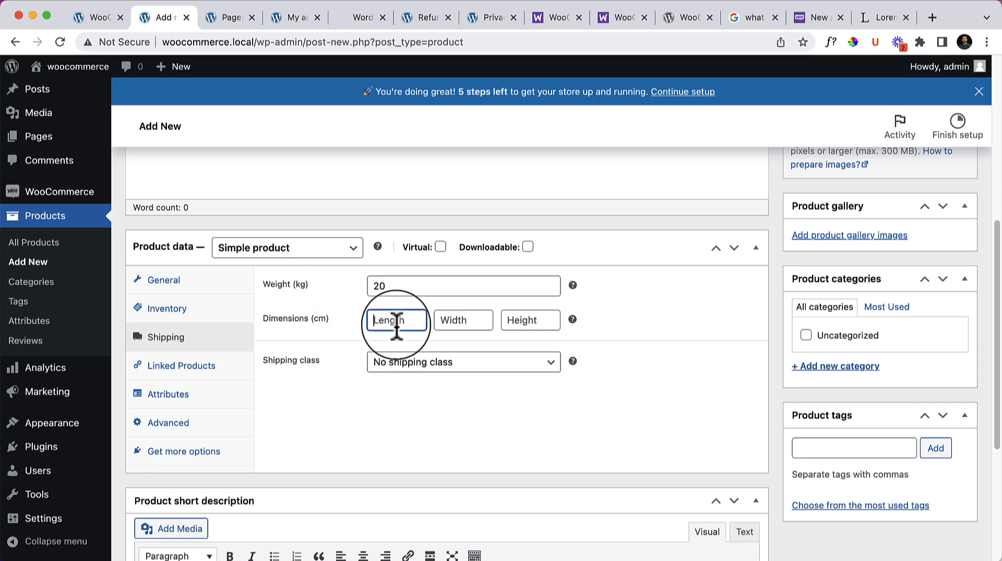
{"action": "type", "text": "20"}
{"action": "key", "text": "Tab"}
{"action": "type", "text": "40"}
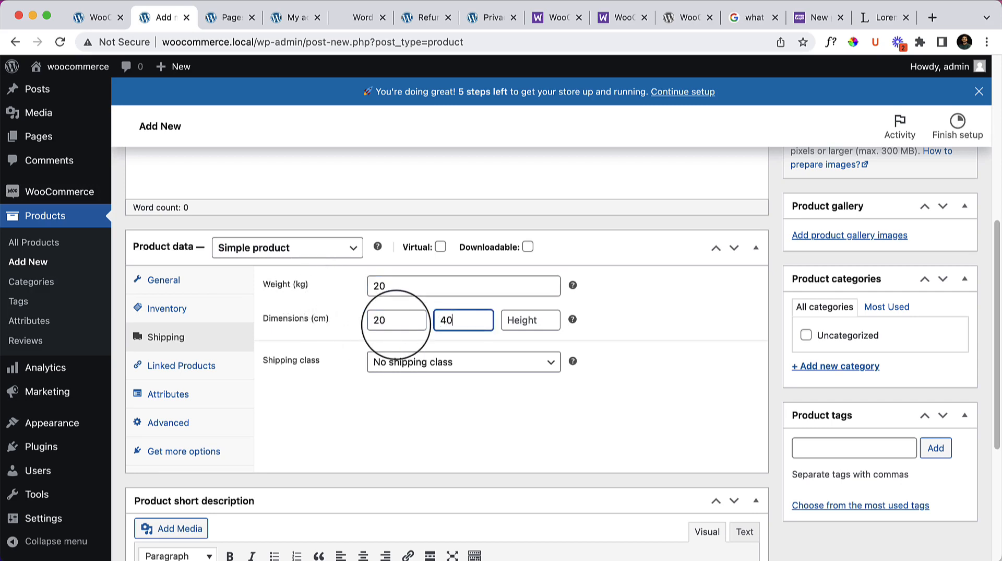
{"action": "key", "text": "Tab"}
{"action": "type", "text": "50"}
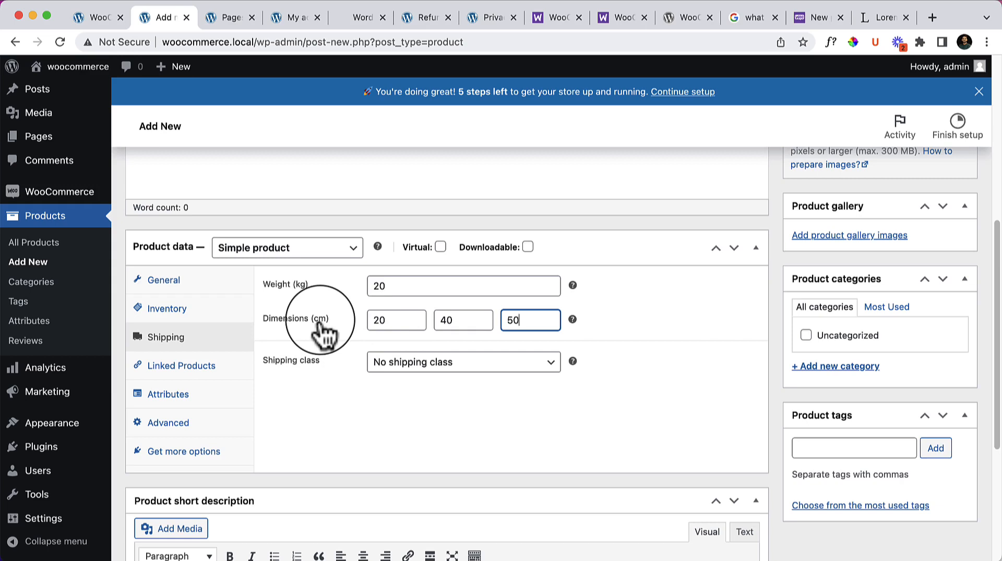
Leave the shipping class set to No shipping class
{"action": "left_click", "coordinate": [509, 369]}
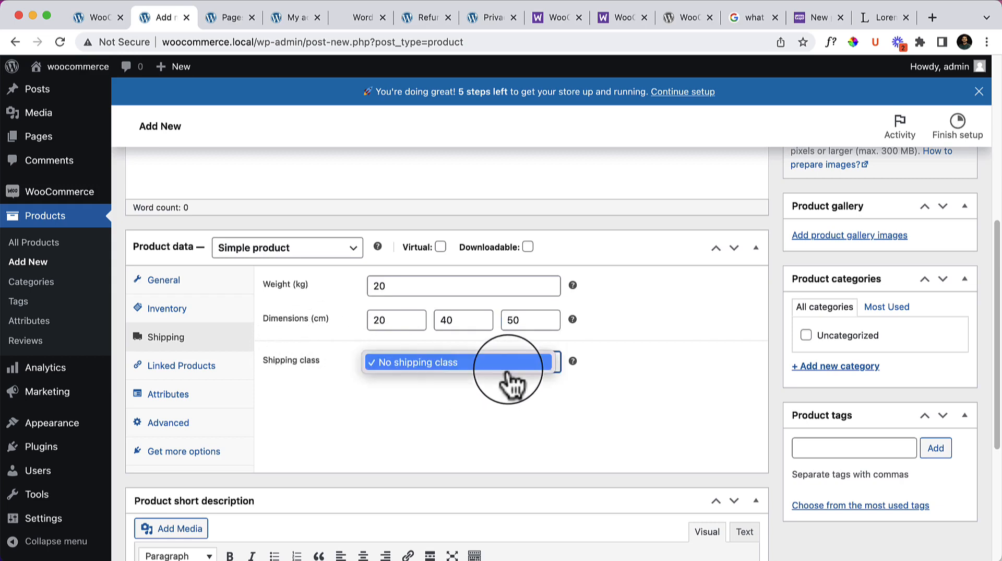
{"action": "left_click", "coordinate": [458, 424]}
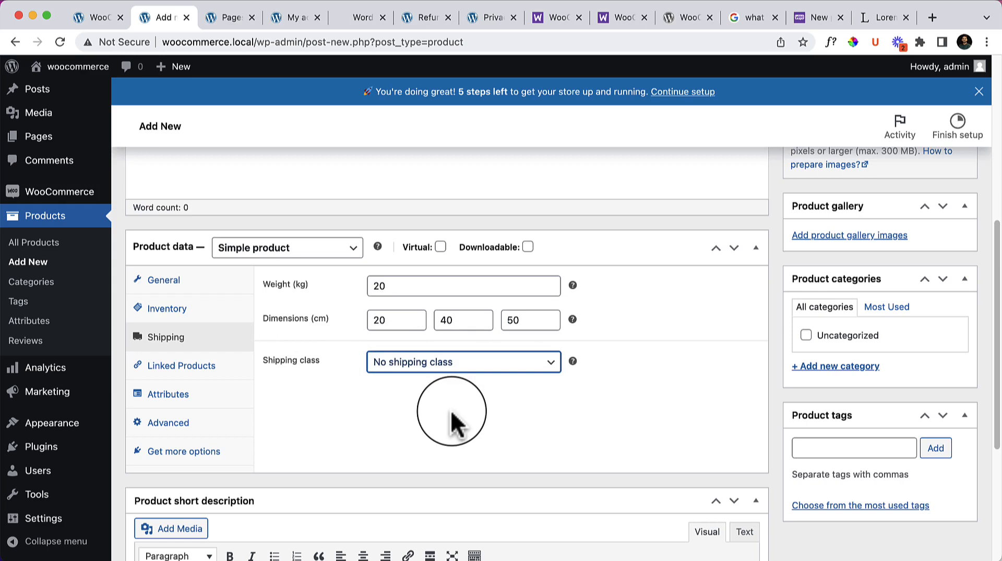
{"action": "left_click", "coordinate": [479, 368]}
{"action": "left_click", "coordinate": [486, 397]}
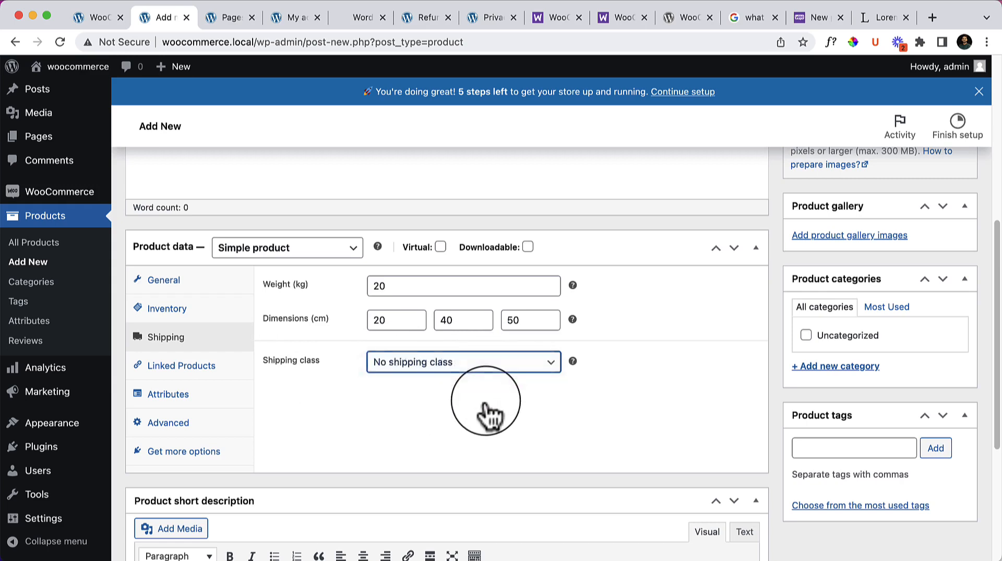
{"action": "left_click", "coordinate": [194, 368]}
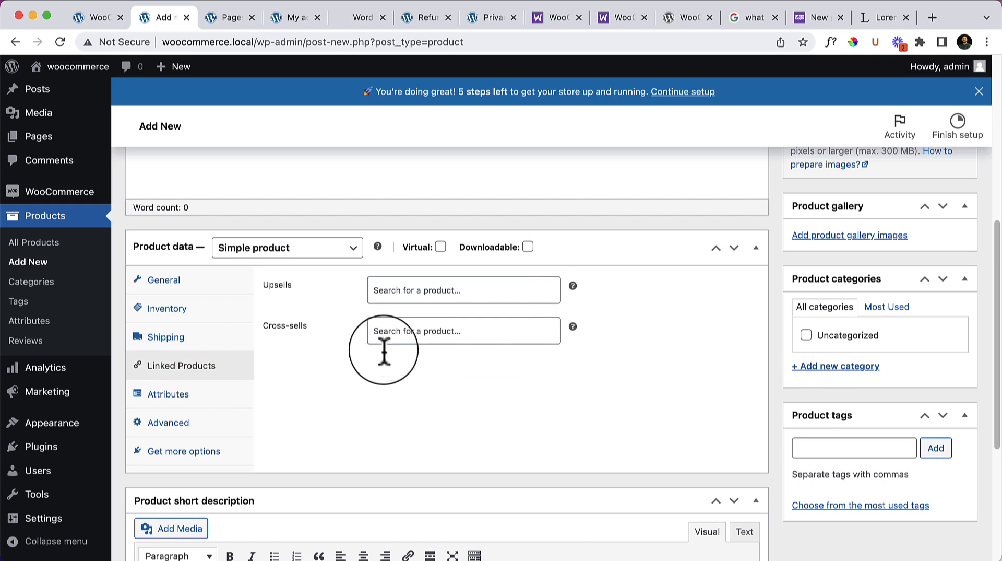
{"action": "mouse_move", "coordinate": [573, 284]}
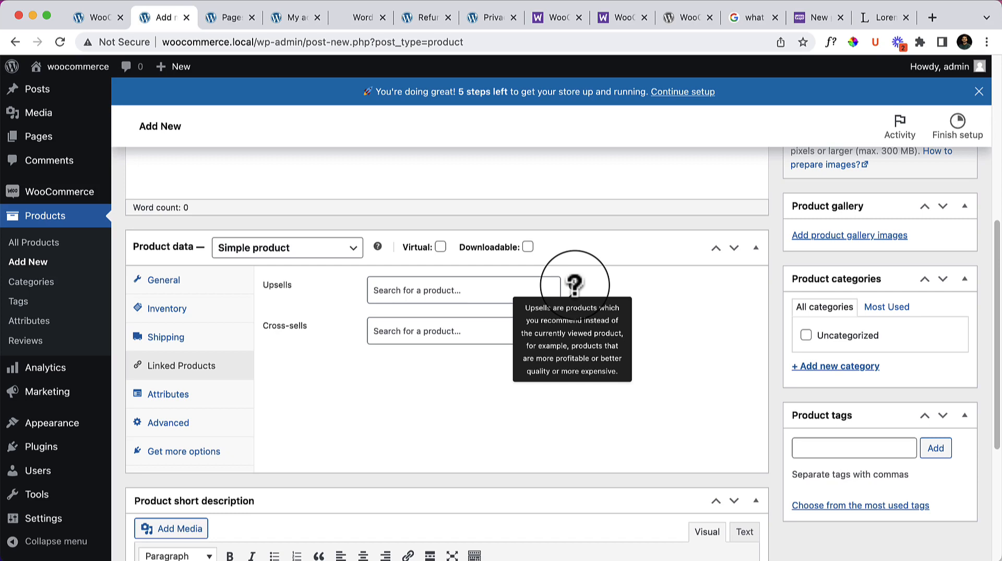
{"action": "left_click", "coordinate": [476, 294]}
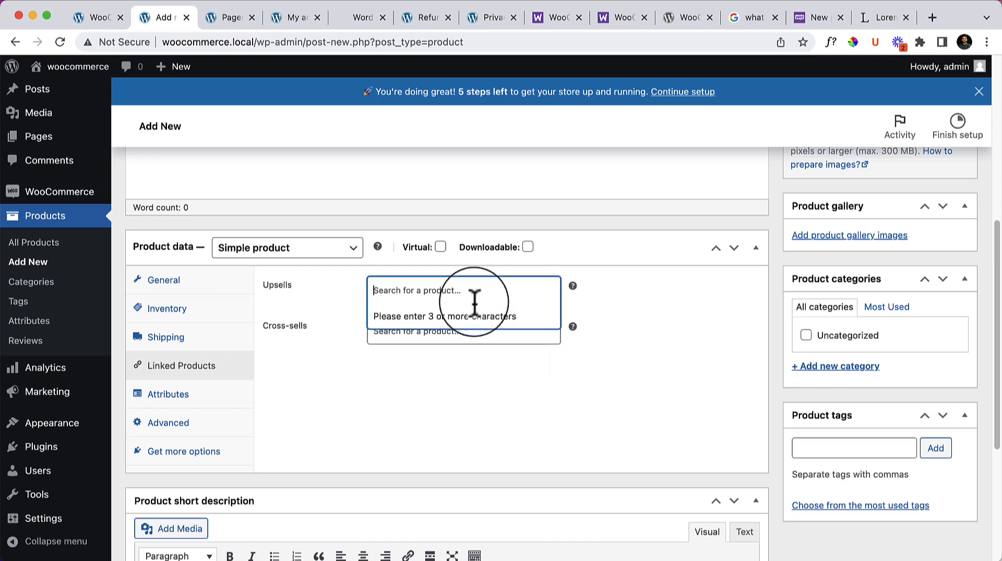
{"action": "left_click", "coordinate": [470, 412]}
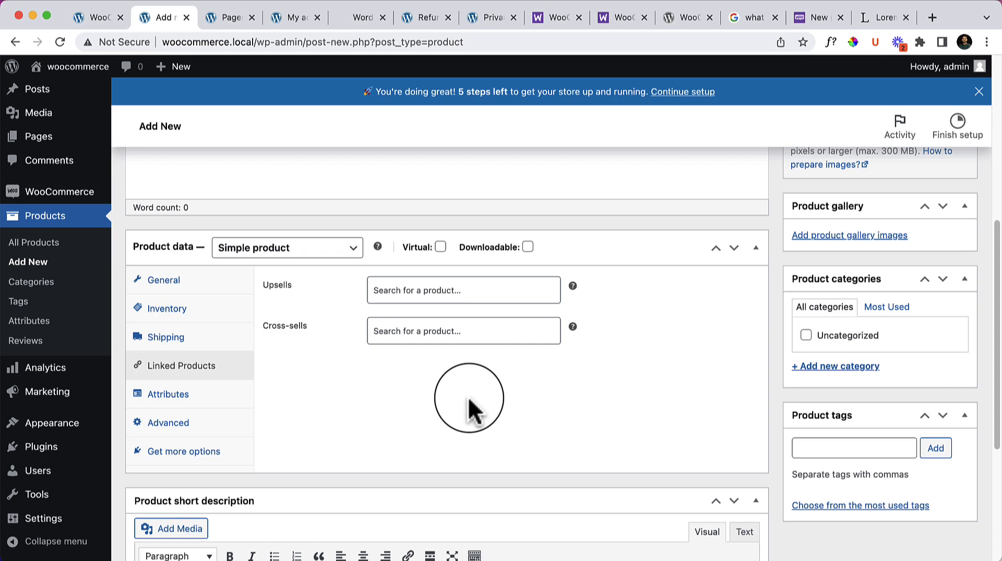
{"action": "mouse_move", "coordinate": [574, 327]}
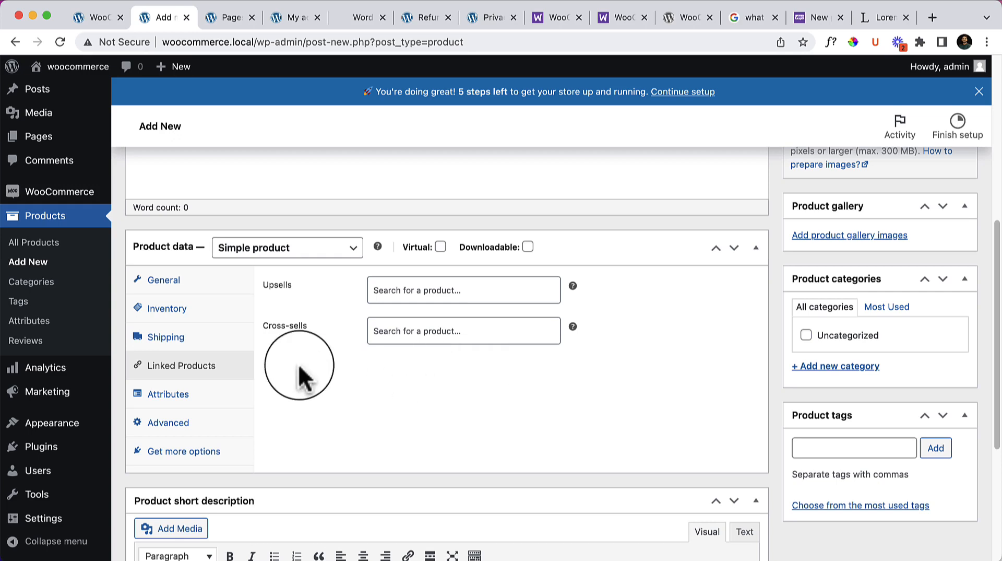
{"action": "left_click", "coordinate": [200, 398]}
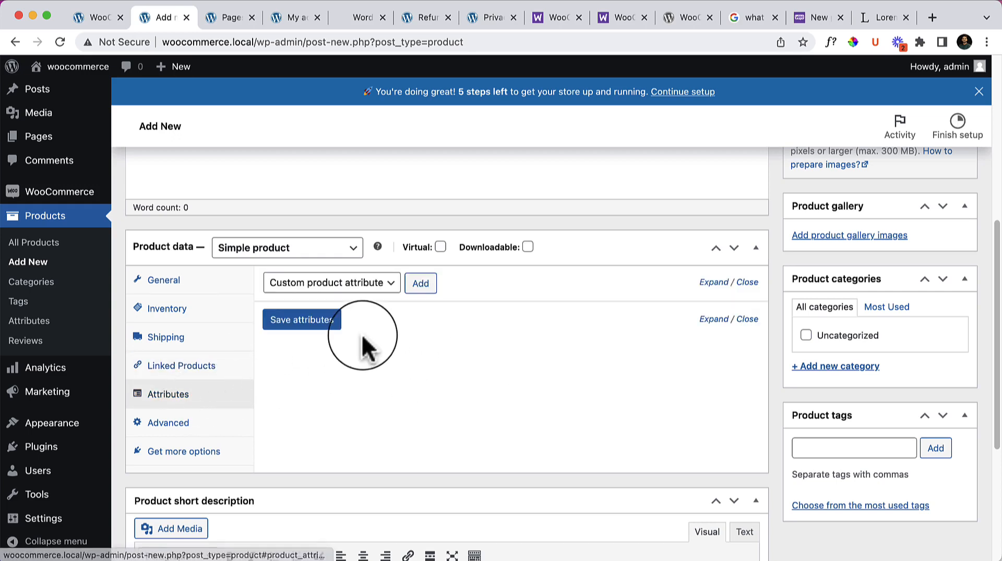
Look through the Attributes, Advanced and Get more options tabs, then return to General pricing
{"action": "left_click", "coordinate": [49, 328]}
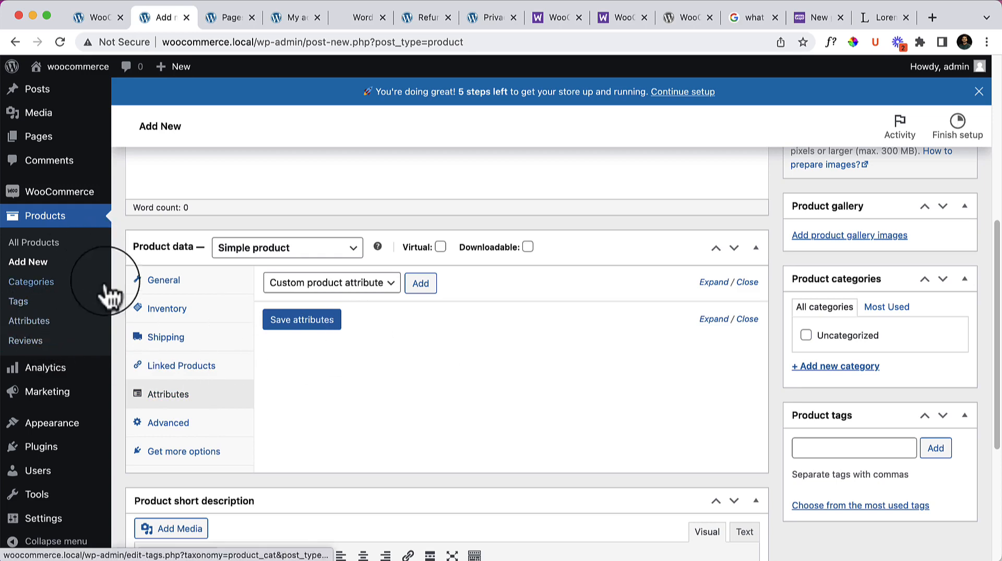
{"action": "left_click", "coordinate": [340, 400]}
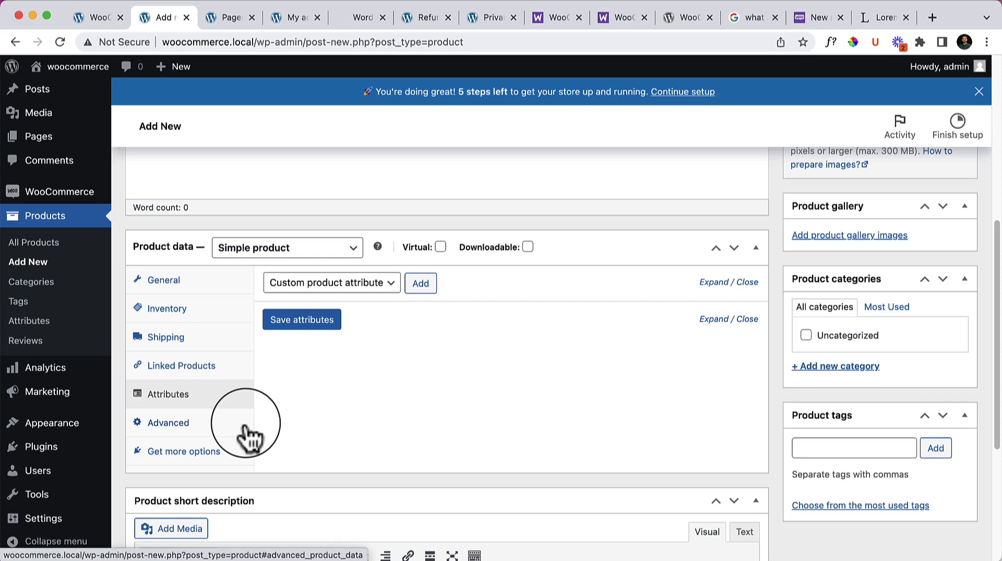
{"action": "left_click", "coordinate": [221, 418]}
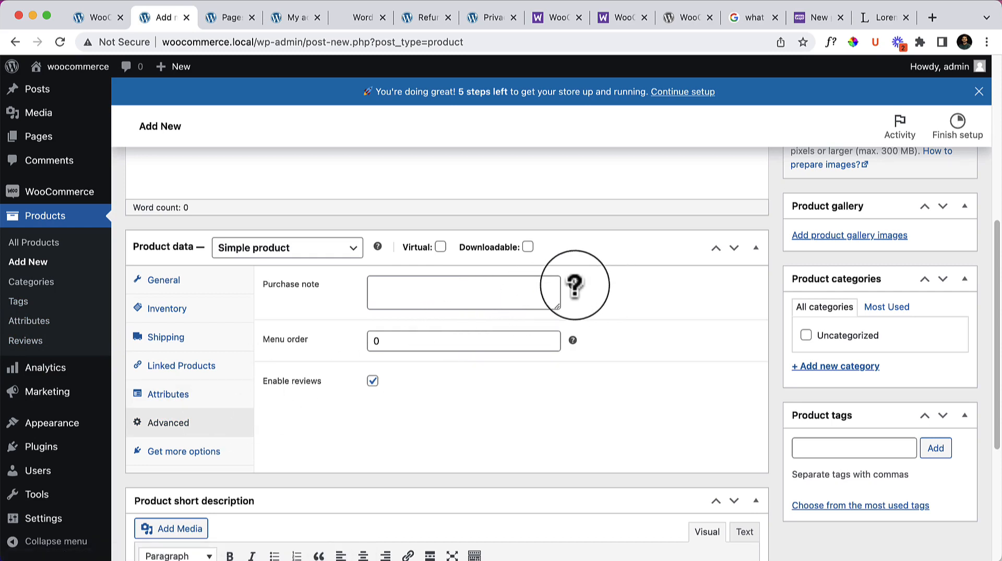
{"action": "mouse_move", "coordinate": [572, 284]}
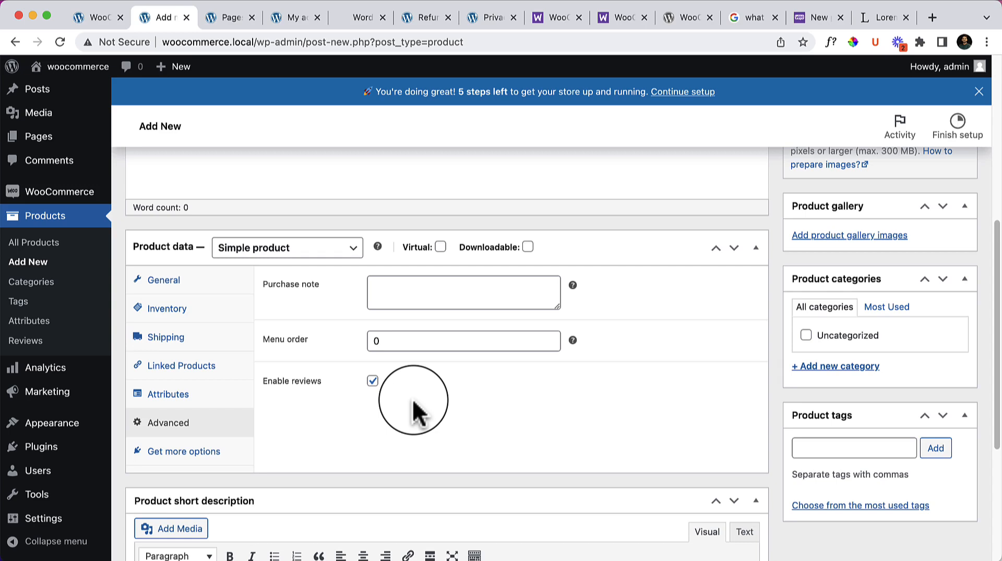
{"action": "left_click", "coordinate": [186, 452]}
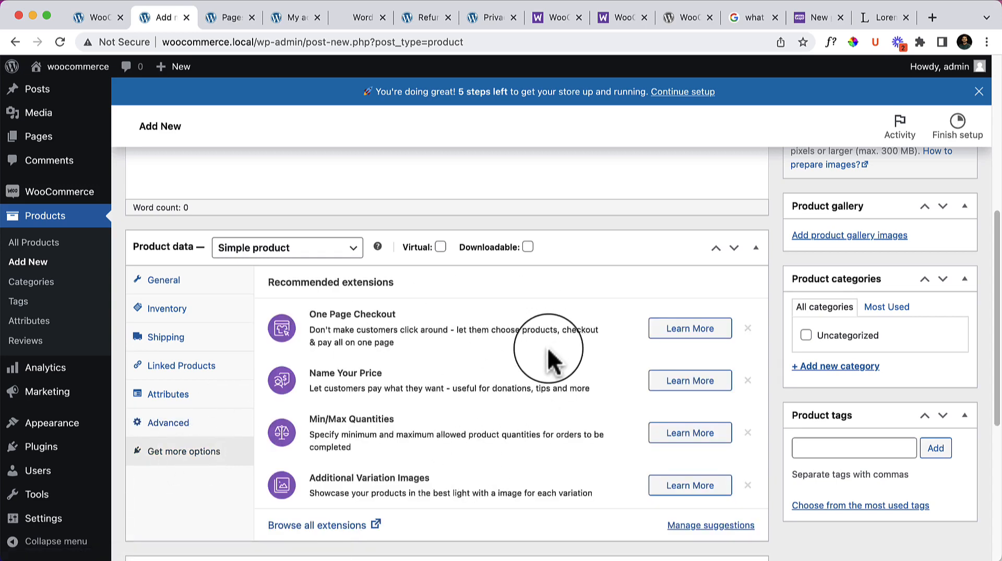
{"action": "scroll", "coordinate": [553, 359], "scroll_direction": "down", "scroll_amount": 1}
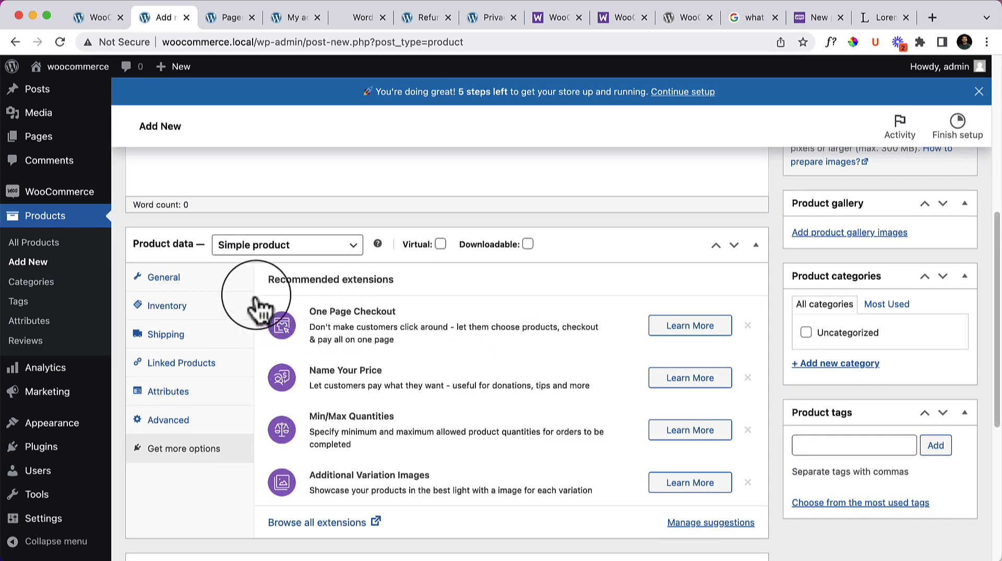
{"action": "left_click", "coordinate": [245, 281]}
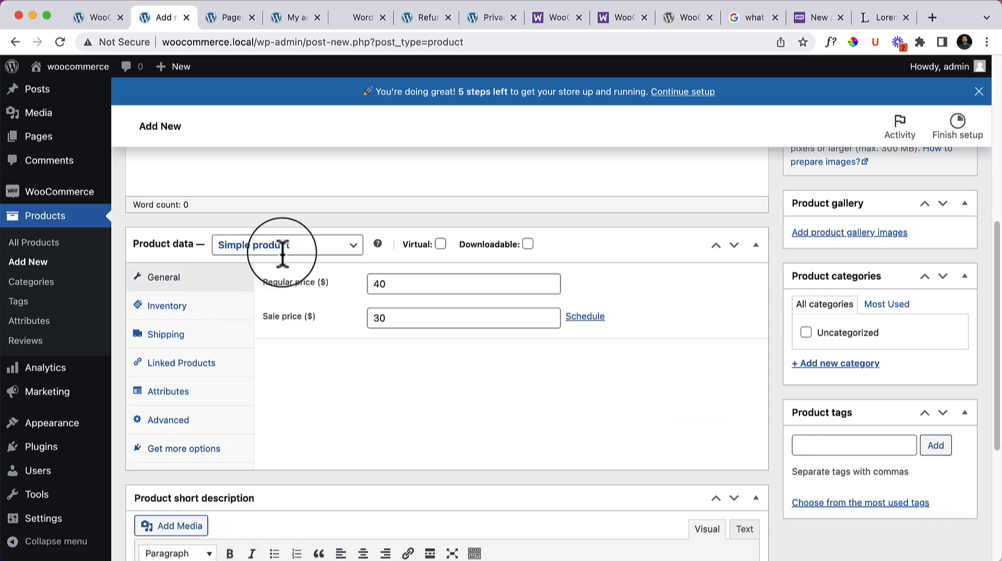
Enter 'Simple Product -' as the new product's title
{"action": "scroll", "coordinate": [671, 353], "scroll_direction": "down", "scroll_amount": 3}
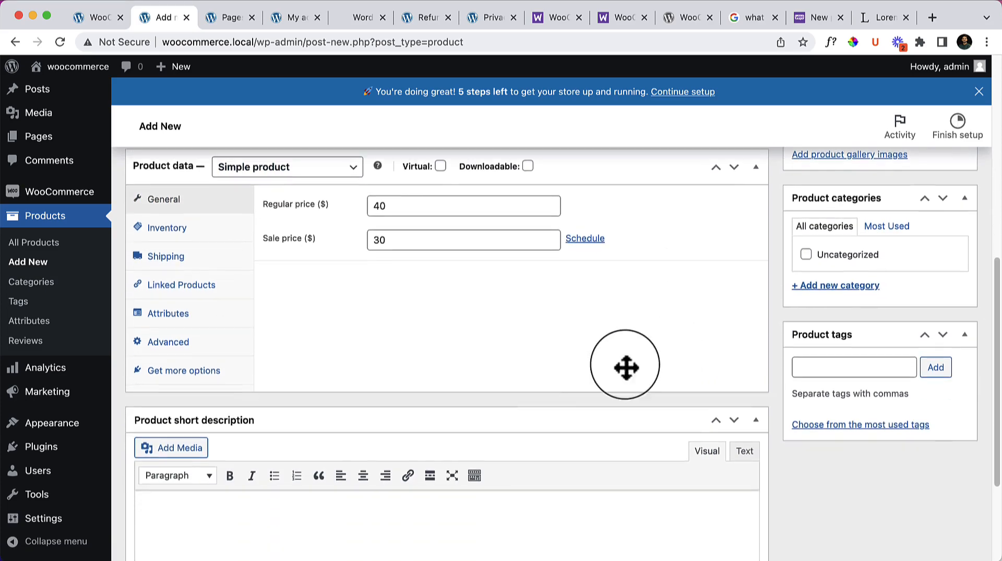
{"action": "scroll", "coordinate": [228, 411], "scroll_direction": "down", "scroll_amount": 6}
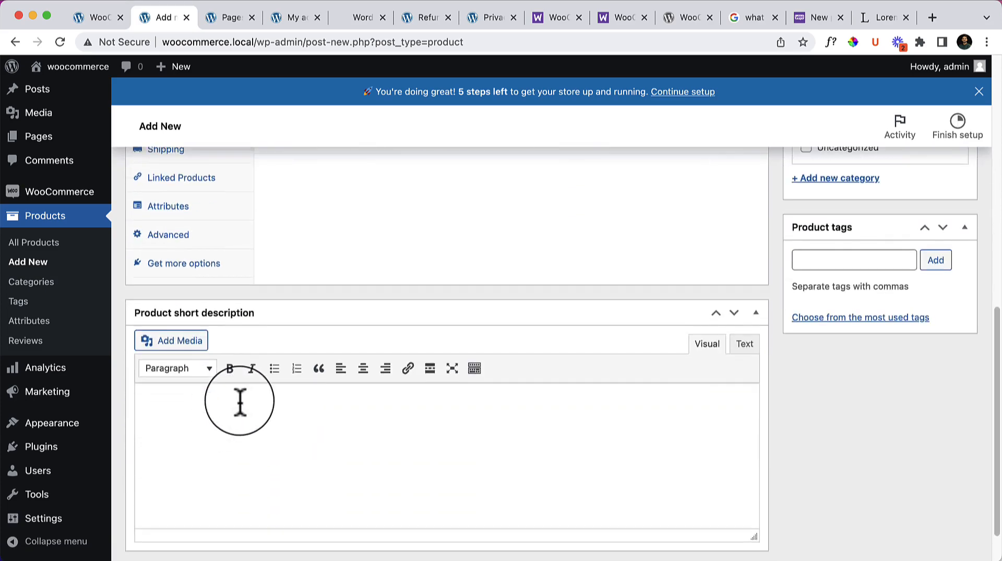
{"action": "scroll", "coordinate": [243, 407], "scroll_direction": "up", "scroll_amount": 15}
{"action": "left_click", "coordinate": [316, 369]}
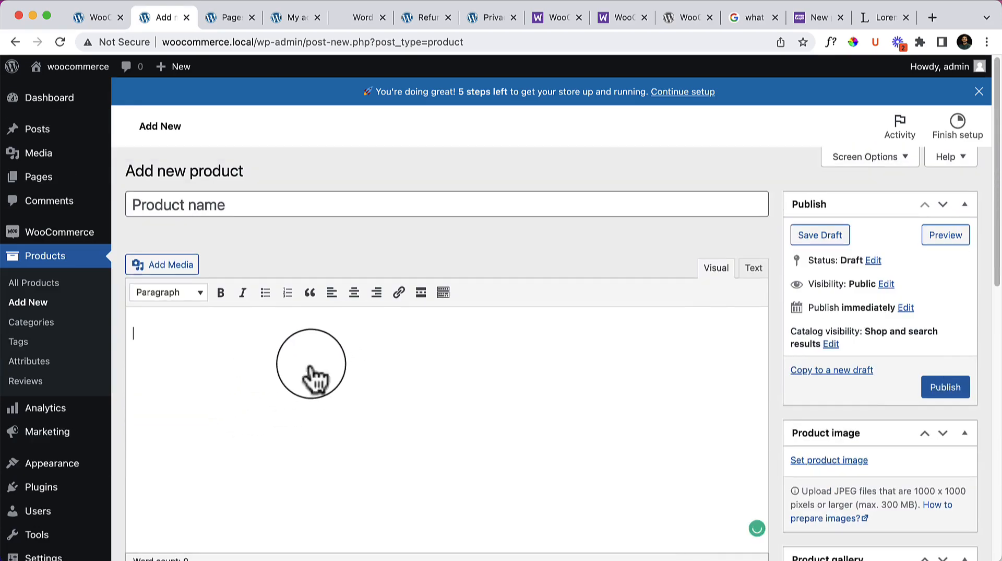
{"action": "left_click", "coordinate": [232, 206]}
{"action": "mouse_move", "coordinate": [104, 162]}
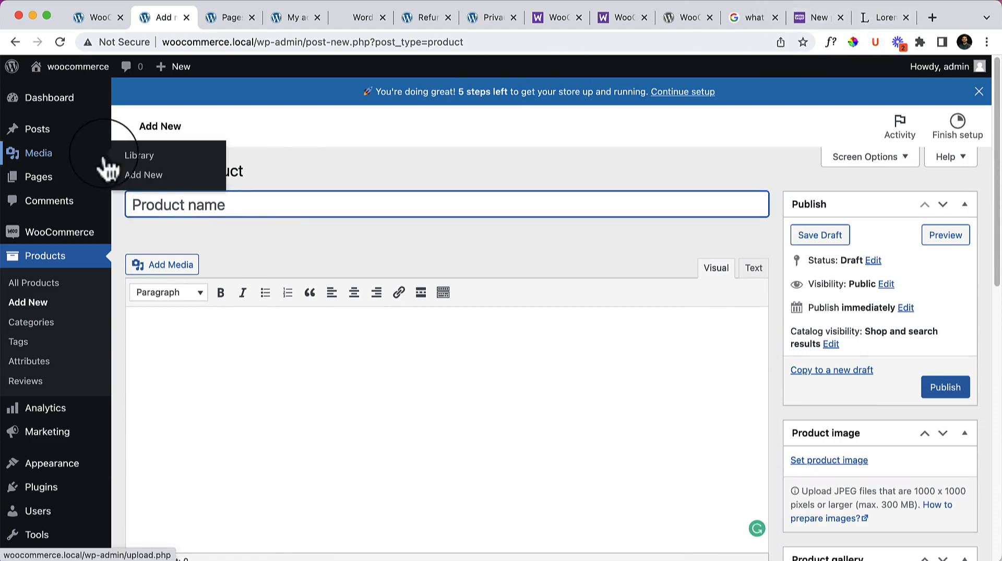
{"action": "type", "text": "S"}
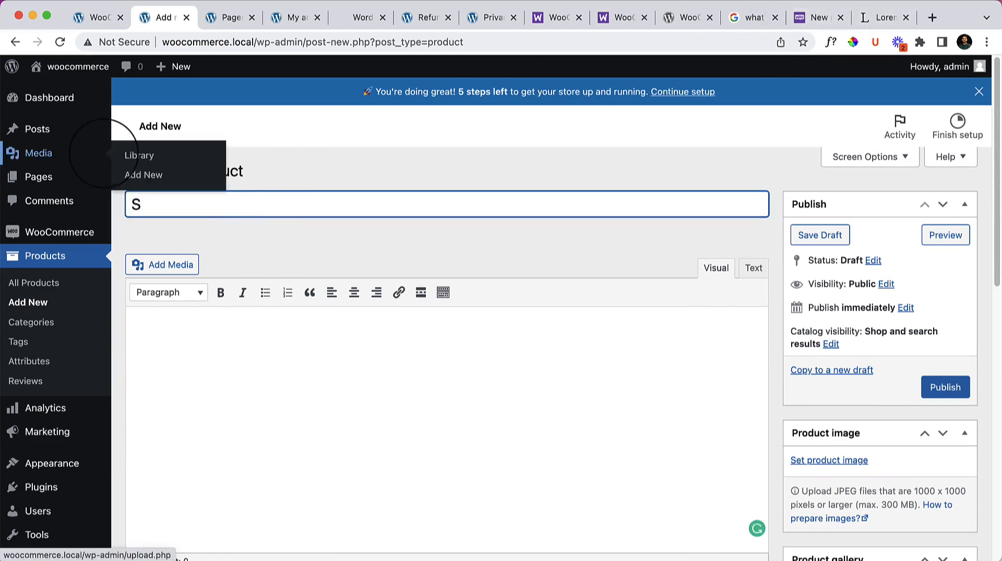
{"action": "type", "text": "imple Product -"}
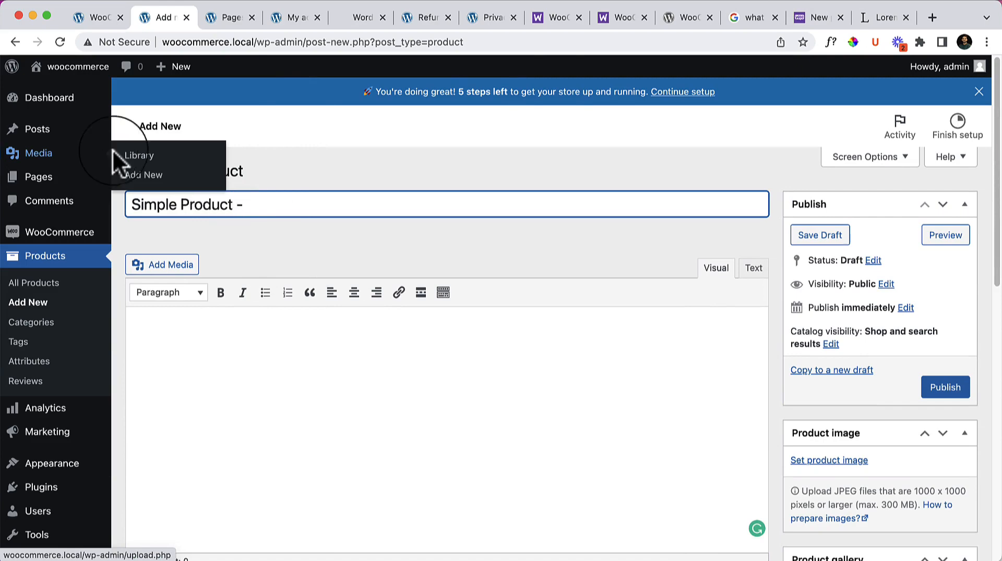
Prepend 'Product 1 -' so the title reads 'Product 1 - Simple Product -'
{"action": "left_click", "coordinate": [94, 17]}
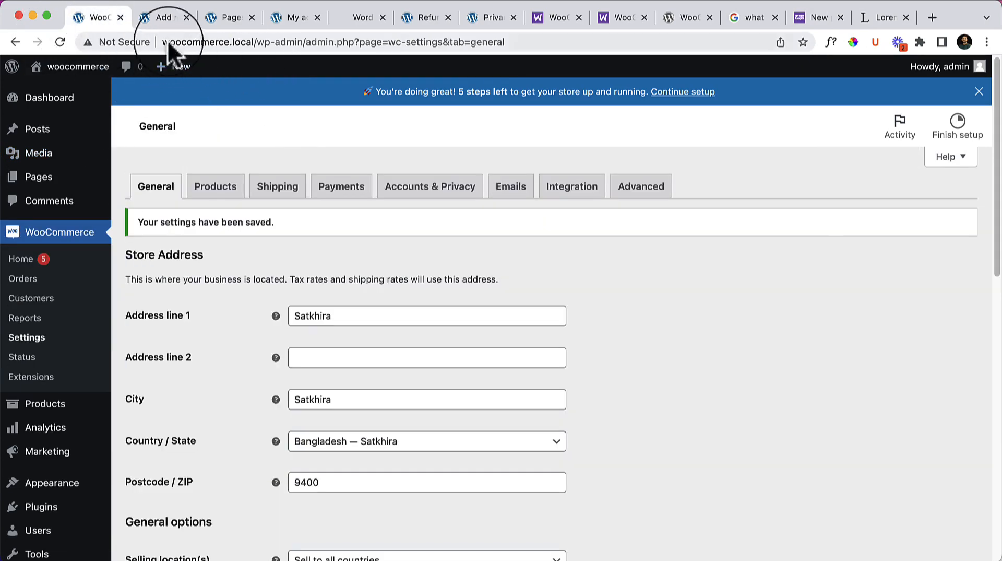
{"action": "left_click", "coordinate": [163, 18]}
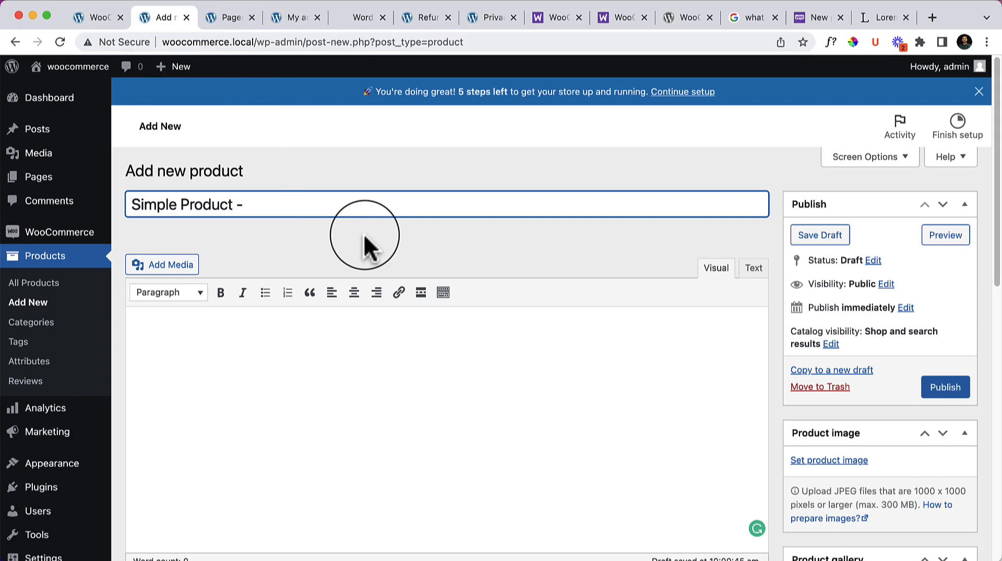
{"action": "key", "text": "super+Left"}
{"action": "type", "text": "Product 1 "}
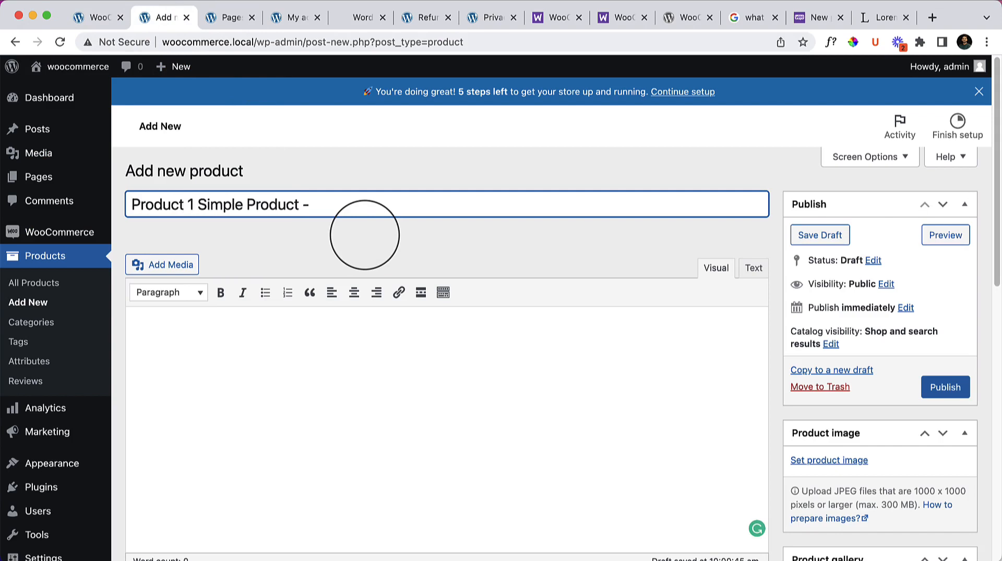
{"action": "type", "text": "-"}
{"action": "key", "text": "super+Right"}
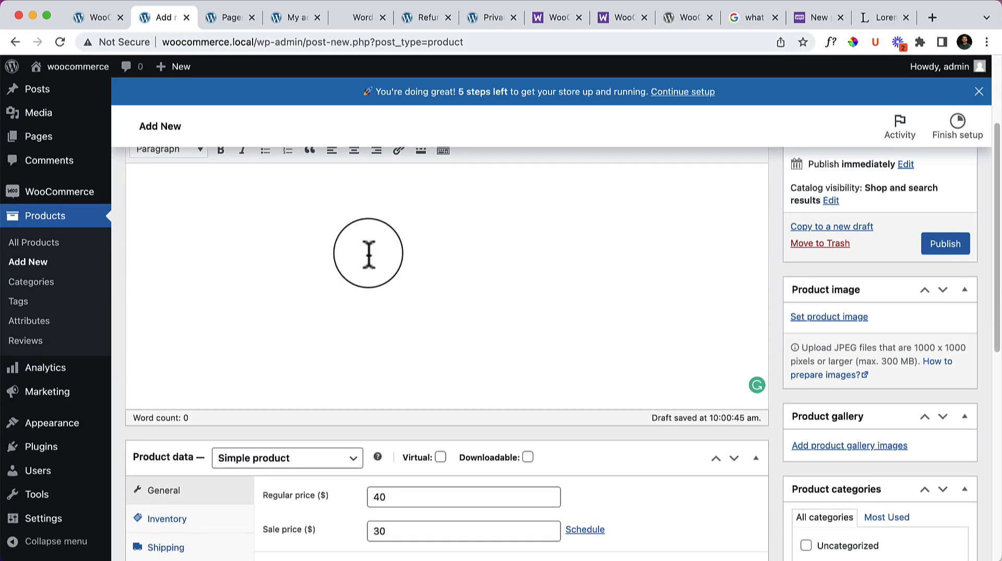
Paste the copied Lorem Ipsum paragraph into the product description
{"action": "left_click", "coordinate": [879, 17]}
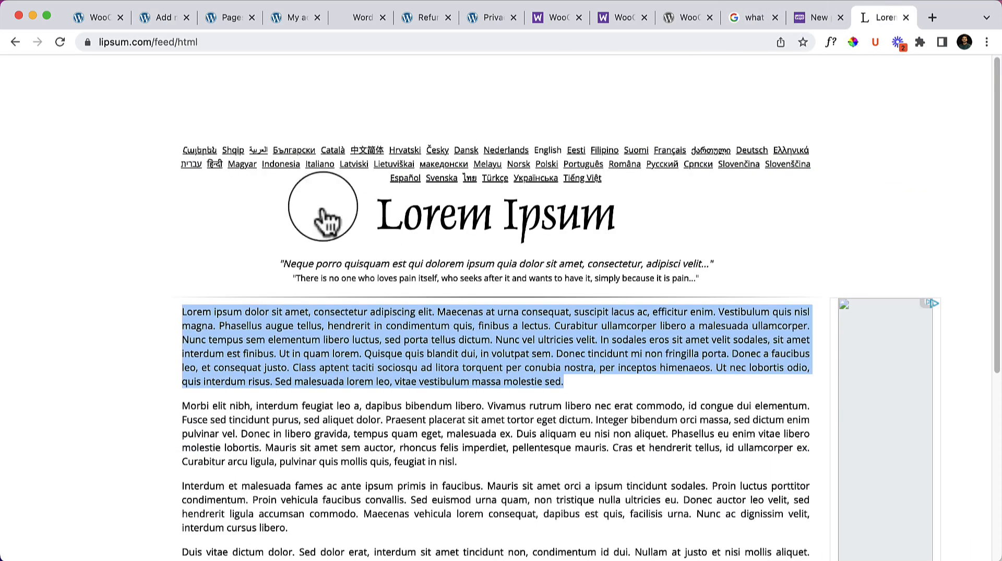
{"action": "left_click", "coordinate": [238, 20]}
{"action": "left_click", "coordinate": [295, 20]}
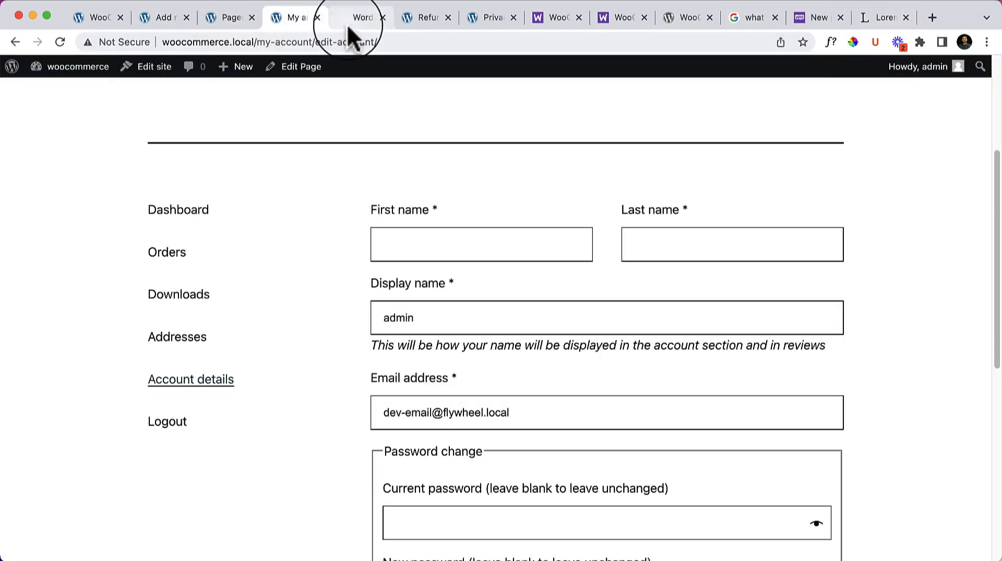
{"action": "left_click", "coordinate": [149, 22]}
{"action": "type", "text": "Lorem ipsum dolor sit amet, consectetur adipiscing elit. Maecenas at urna consequat, suscipit lacus ac, efficitur enim. Vestibulum quis nisl magna. Phasellus augue tellus, hendrerit in condimentum quis, finibus a lectus. Curabitur ullamcorper libero a malesuada ullamcorper. Nunc tempus sem elementum libero luctus, sed porta tellus dictum. Nunc vel ultricies velit. In sodales eros sit amet velit sodales, sit amet interdum est finibus. Ut in quam lorem. Quisque quis blandit dui, in volutpat sem. Donec tincidunt mi non fringilla porta. Donec a faucibus leo, et consequat justo. Class aptent taciti sociosqu ad litora torquent per conubia nostra, per inceptos himenaeos. Ut nec lobortis odio, quis interdum risus. Sed malesuada lorem leo, vitae vestibulum massa molestie sed."}
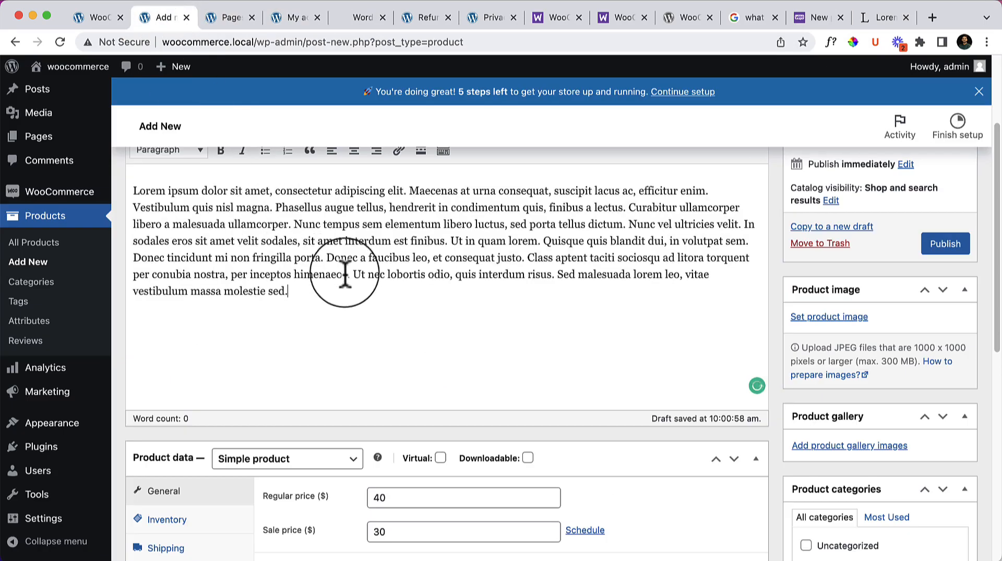
{"action": "scroll", "coordinate": [345, 275], "scroll_direction": "up", "scroll_amount": 3}
{"action": "scroll", "coordinate": [390, 473], "scroll_direction": "down", "scroll_amount": 15}
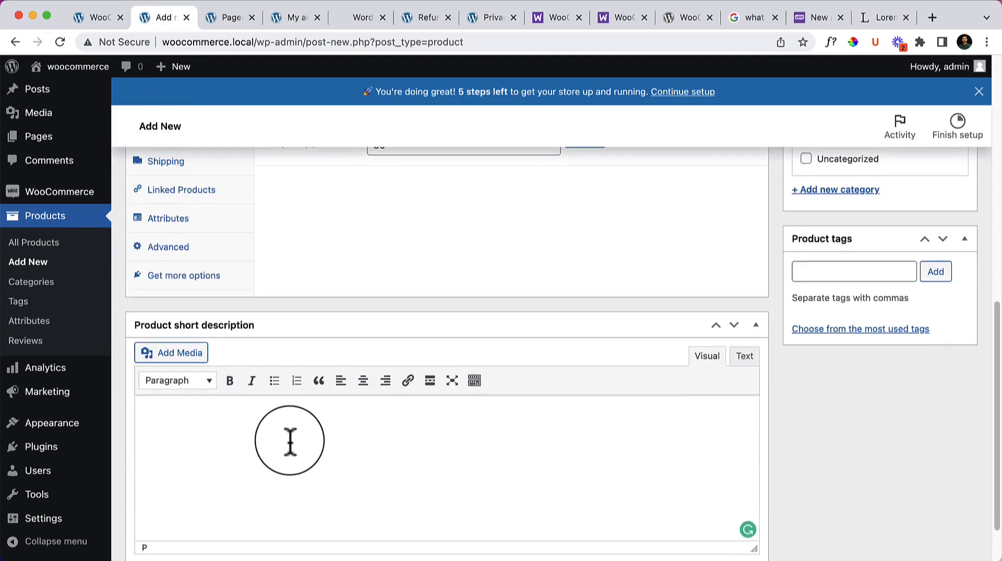
Paste Lorem Ipsum into the short description and trim it, deleting the tail from Curabitur onward
{"action": "key", "text": "super+v"}
{"action": "left_click_drag", "start_coordinate": [282, 448], "coordinate": [405, 544]}
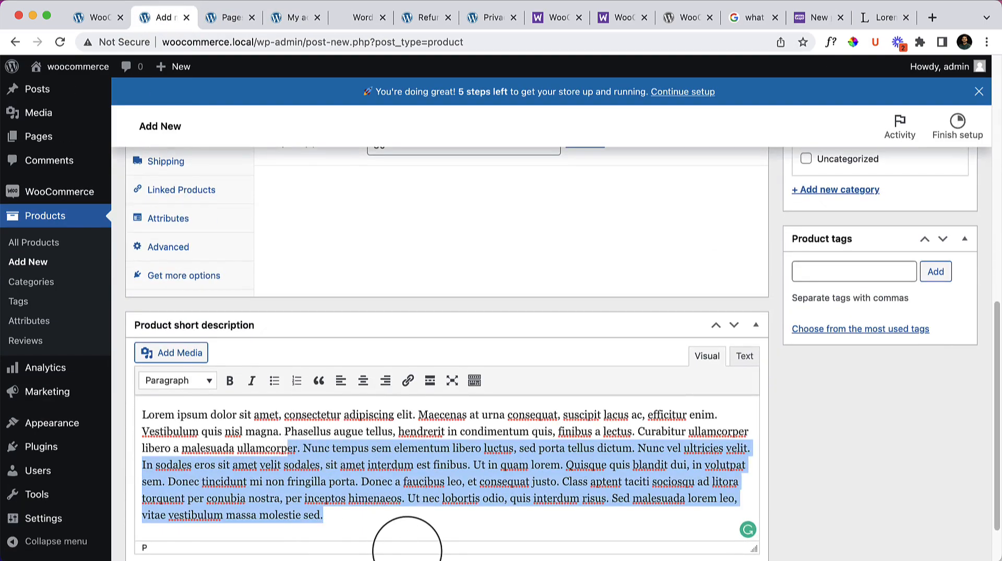
{"action": "key", "text": "BackSpace"}
{"action": "left_click_drag", "start_coordinate": [633, 431], "coordinate": [663, 474]}
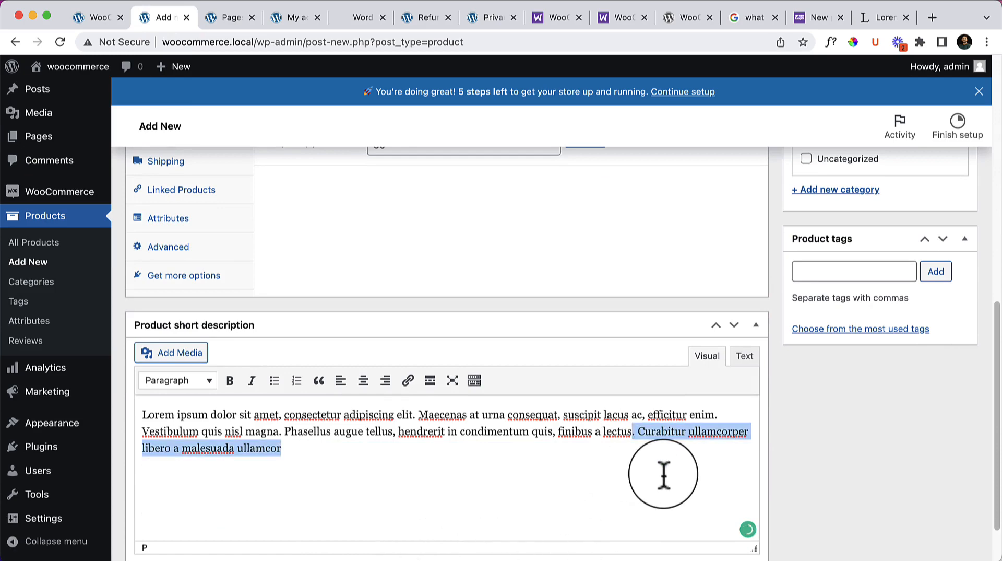
{"action": "key", "text": "BackSpace"}
{"action": "scroll", "coordinate": [831, 478], "scroll_direction": "up", "scroll_amount": 6}
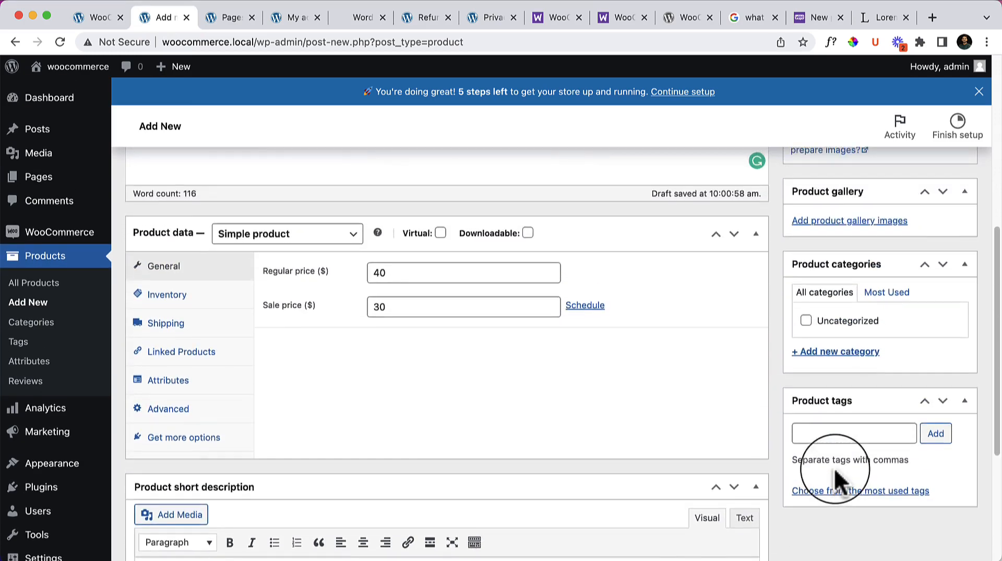
{"action": "scroll", "coordinate": [869, 292], "scroll_direction": "down", "scroll_amount": 3}
{"action": "scroll", "coordinate": [859, 310], "scroll_direction": "up", "scroll_amount": 6}
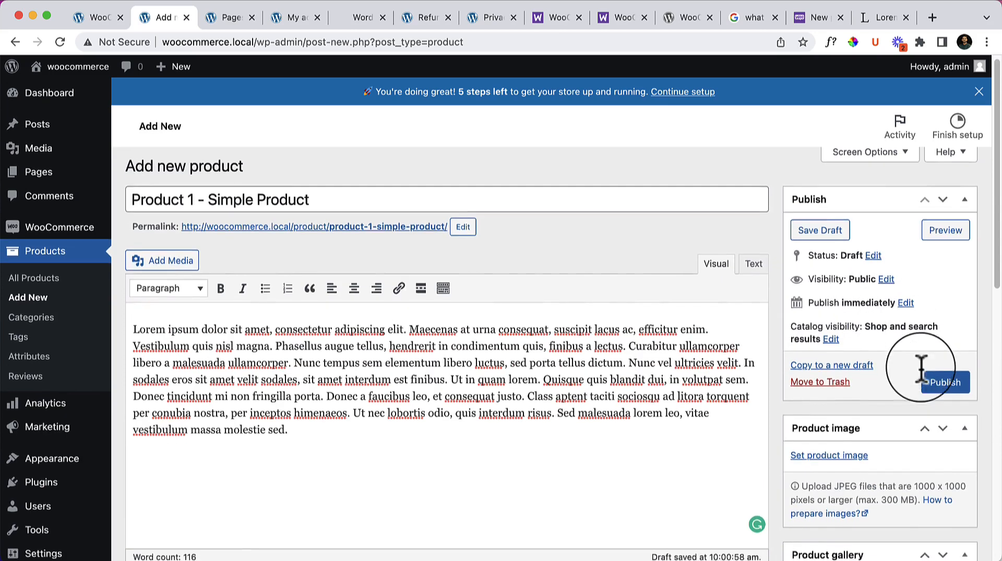
Upload the four Downloads images and set the heart-charm bracelet (product-accessory2.jpg) as product image
{"action": "scroll", "coordinate": [918, 365], "scroll_direction": "down", "scroll_amount": 3}
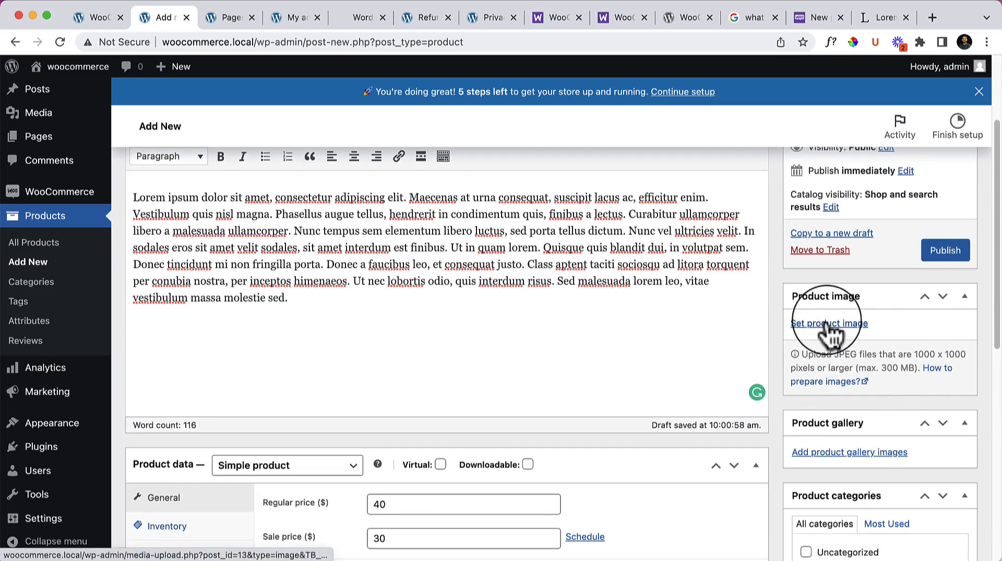
{"action": "left_click", "coordinate": [830, 325]}
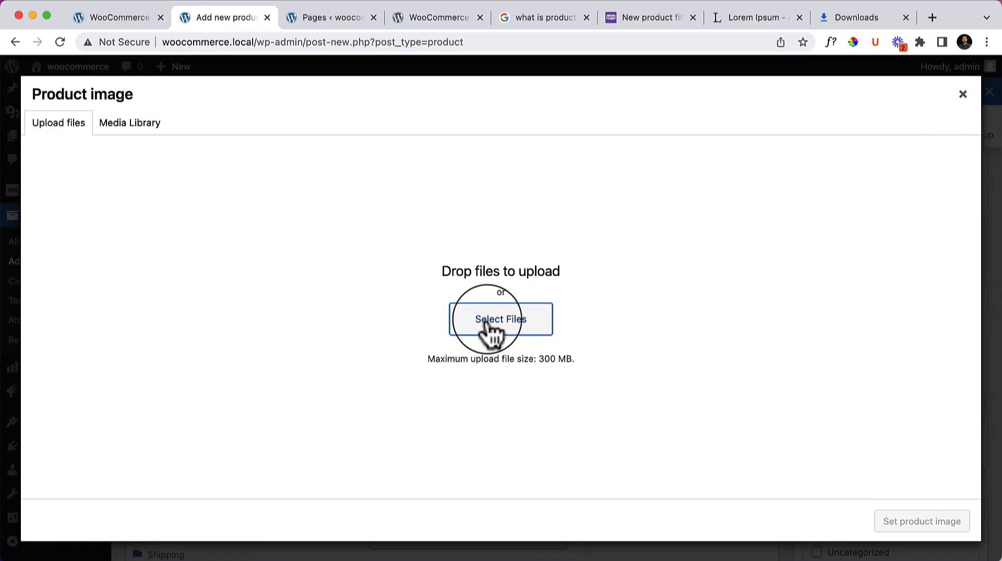
{"action": "left_click", "coordinate": [488, 325]}
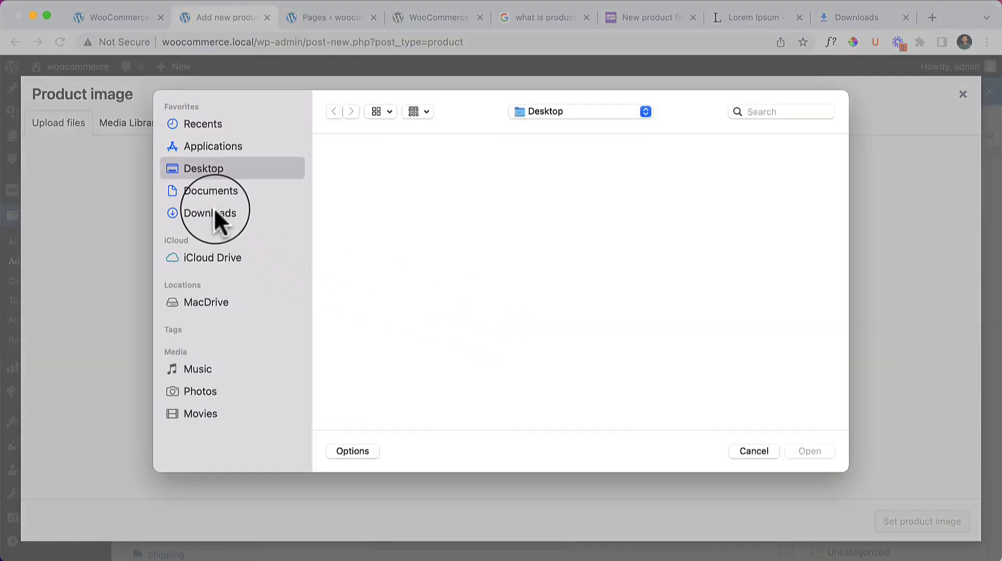
{"action": "left_click", "coordinate": [213, 213]}
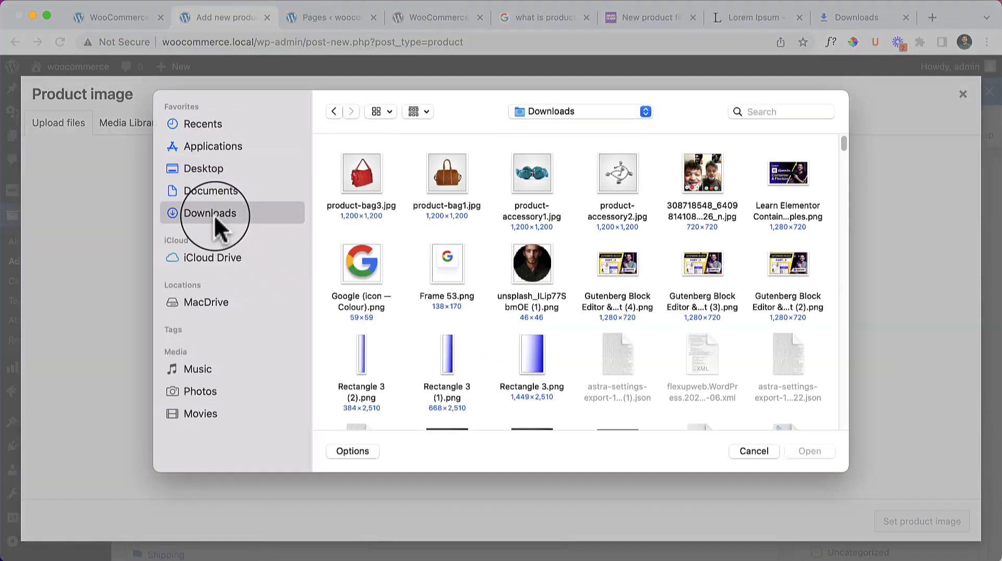
{"action": "left_click", "coordinate": [333, 191]}
{"action": "left_click_drag", "start_coordinate": [332, 181], "coordinate": [609, 170]}
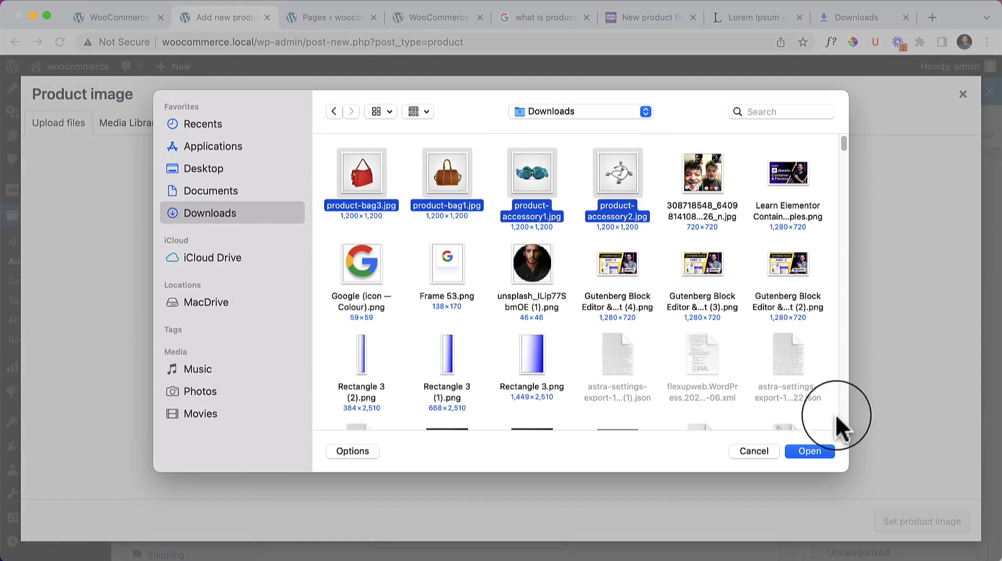
{"action": "left_click", "coordinate": [808, 451]}
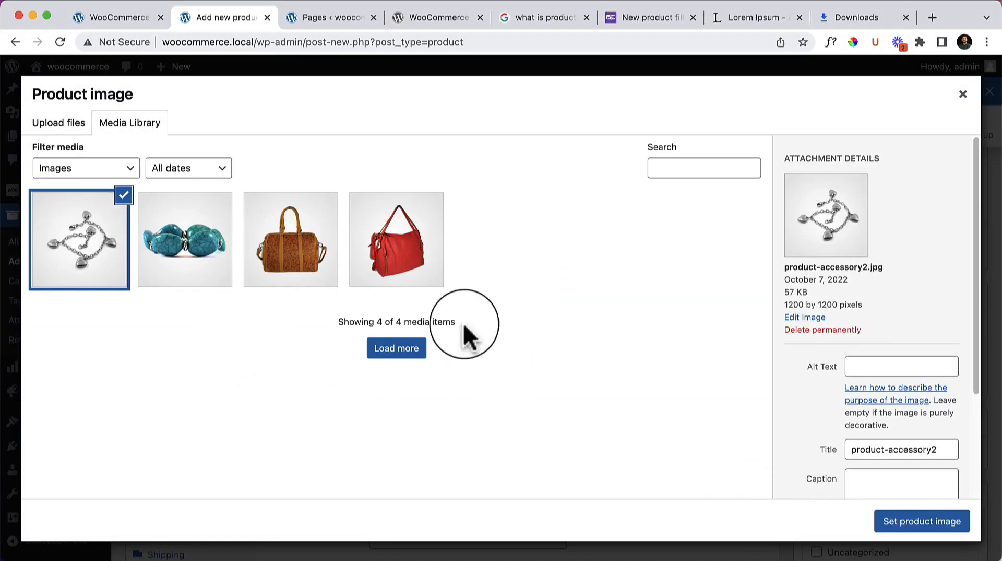
{"action": "left_click", "coordinate": [943, 521]}
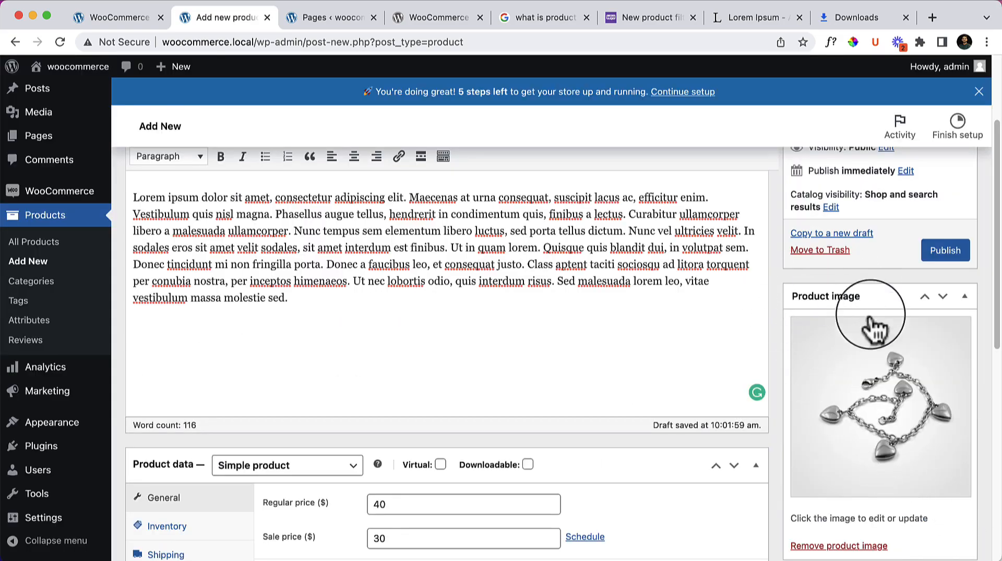
{"action": "scroll", "coordinate": [882, 378], "scroll_direction": "down", "scroll_amount": 6}
{"action": "scroll", "coordinate": [856, 381], "scroll_direction": "up", "scroll_amount": 2}
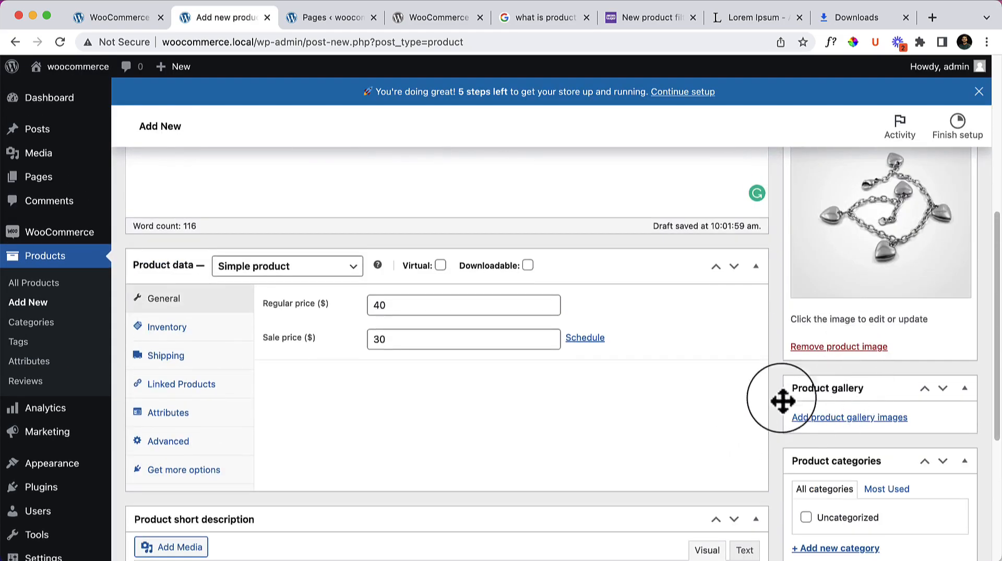
Select the turquoise bracelet, brown bag and red bag images and add them to the gallery
{"action": "left_click", "coordinate": [843, 420]}
{"action": "left_click", "coordinate": [250, 263]}
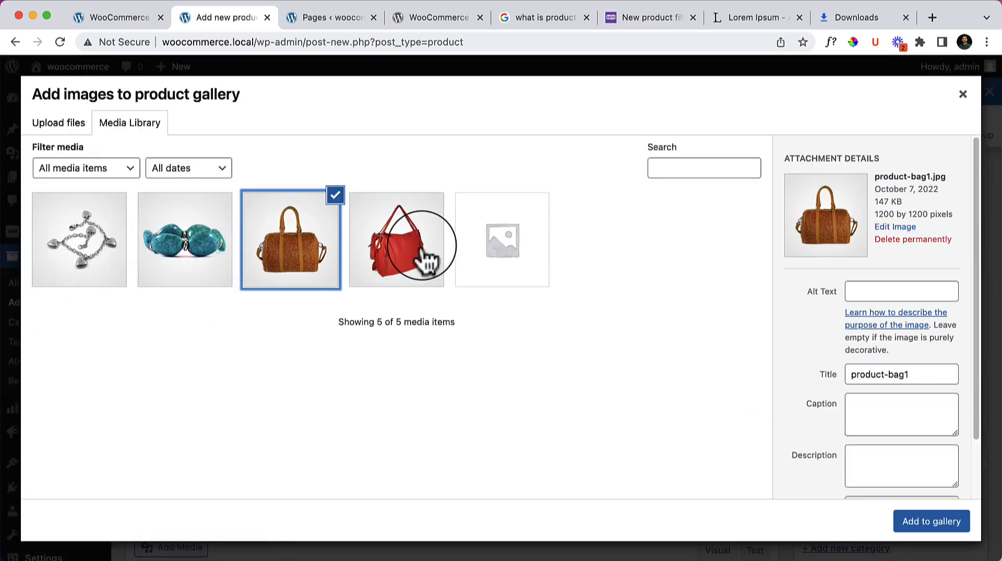
{"action": "left_click", "coordinate": [183, 237]}
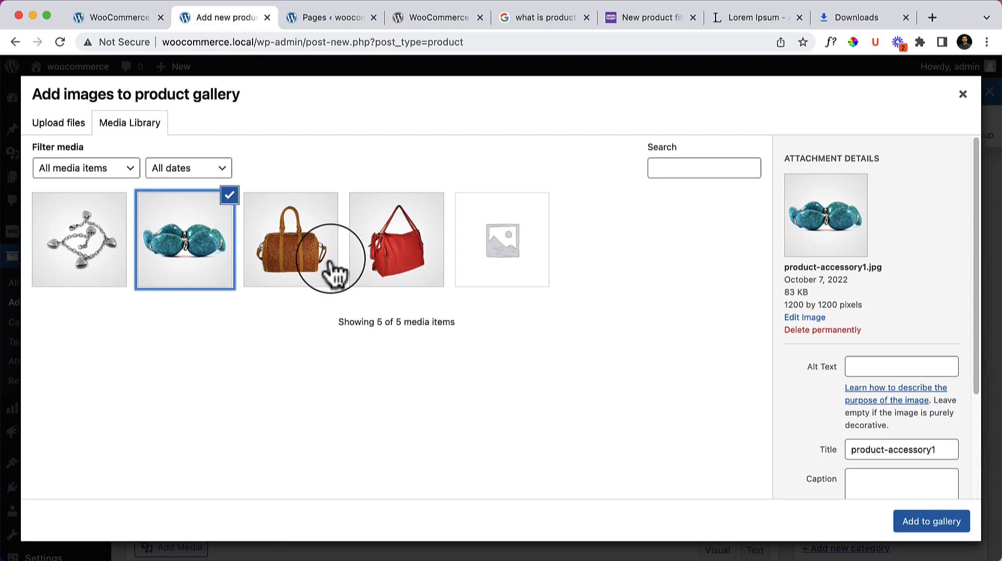
{"action": "left_click", "coordinate": [284, 247]}
{"action": "left_click", "coordinate": [424, 265]}
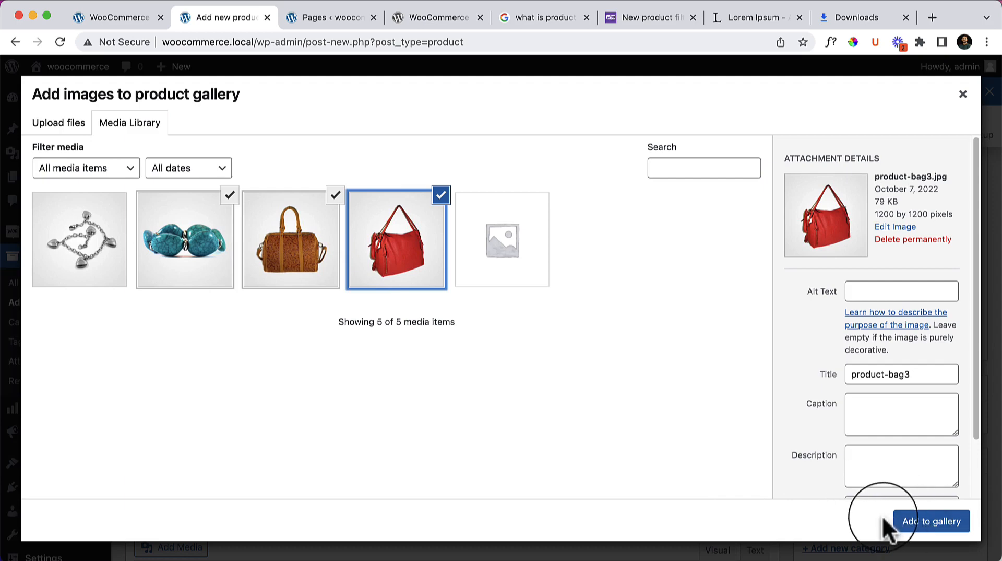
{"action": "left_click", "coordinate": [931, 521]}
{"action": "scroll", "coordinate": [911, 465], "scroll_direction": "down", "scroll_amount": 1}
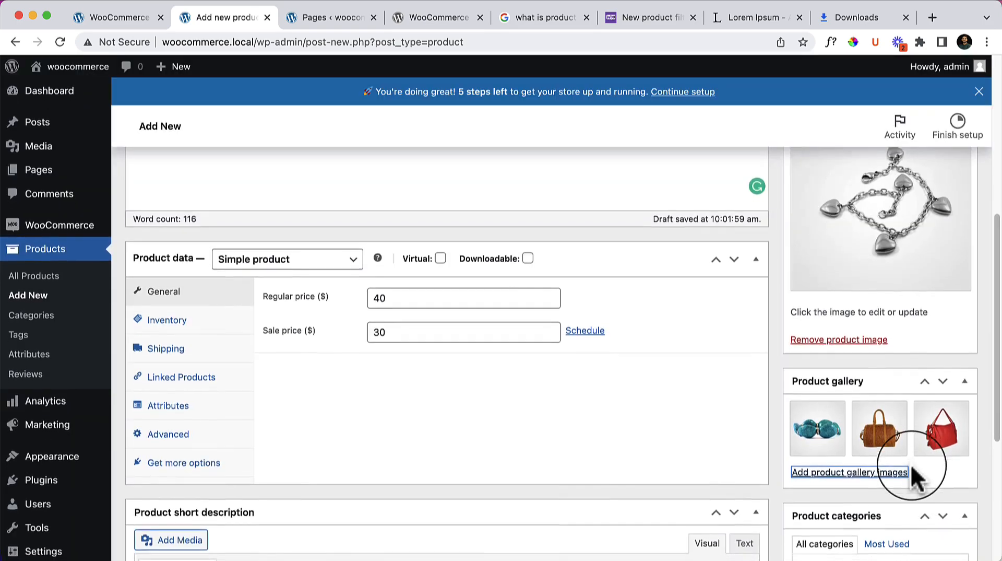
{"action": "scroll", "coordinate": [913, 470], "scroll_direction": "down", "scroll_amount": 5}
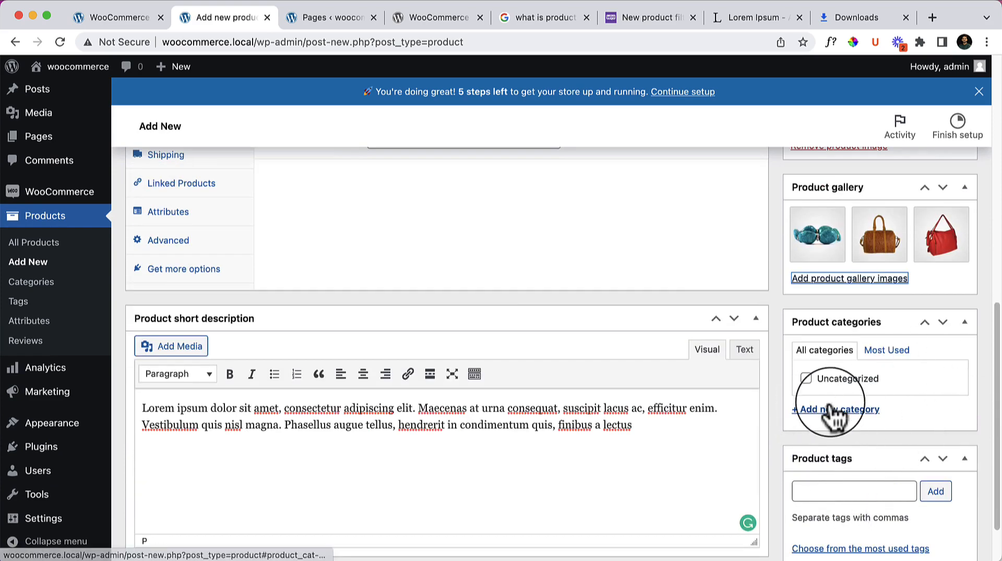
Create a Bags category for the product and add the tags bags and shoes
{"action": "left_click", "coordinate": [838, 412]}
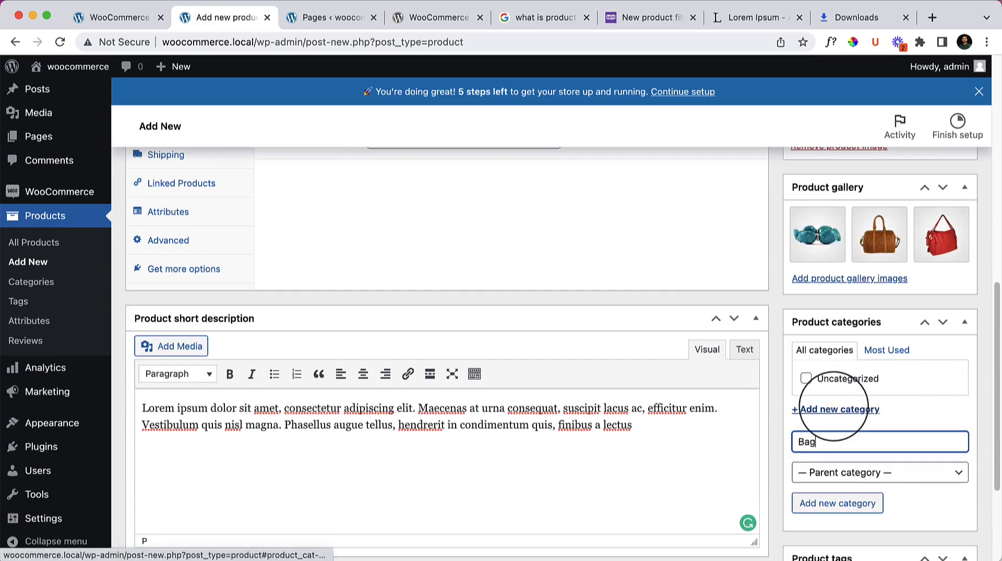
{"action": "left_click", "coordinate": [845, 503]}
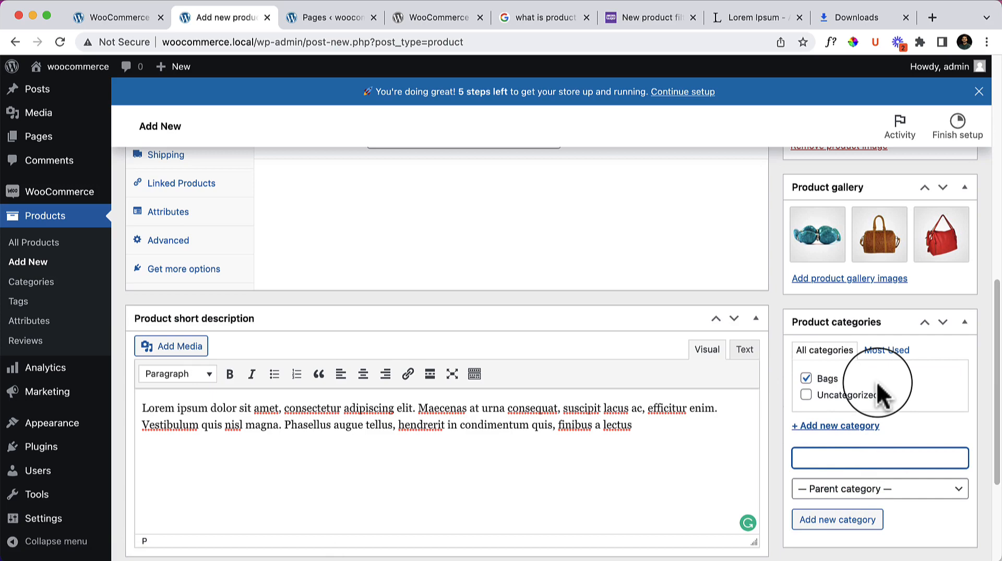
{"action": "scroll", "coordinate": [876, 380], "scroll_direction": "down", "scroll_amount": 4}
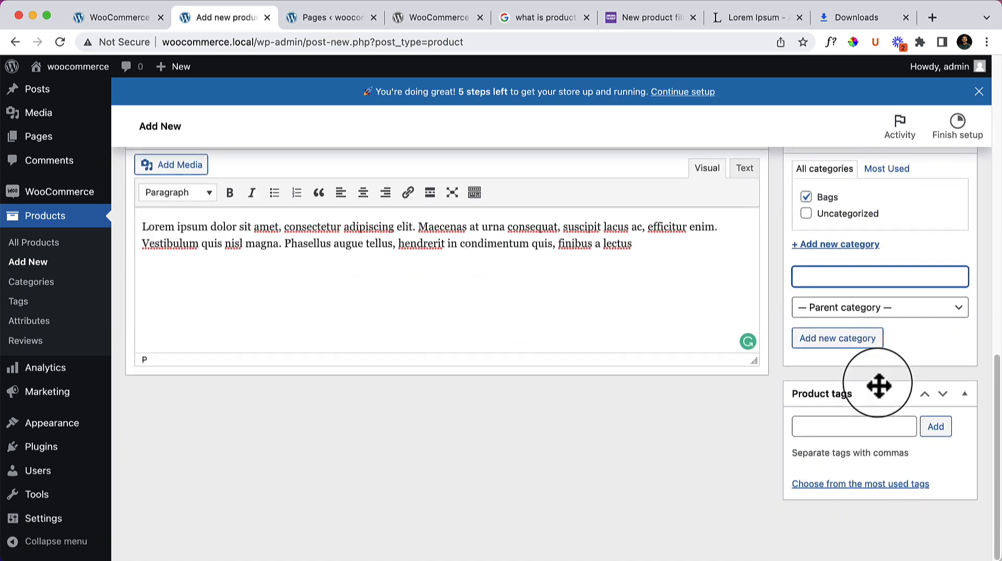
{"action": "left_click", "coordinate": [848, 425]}
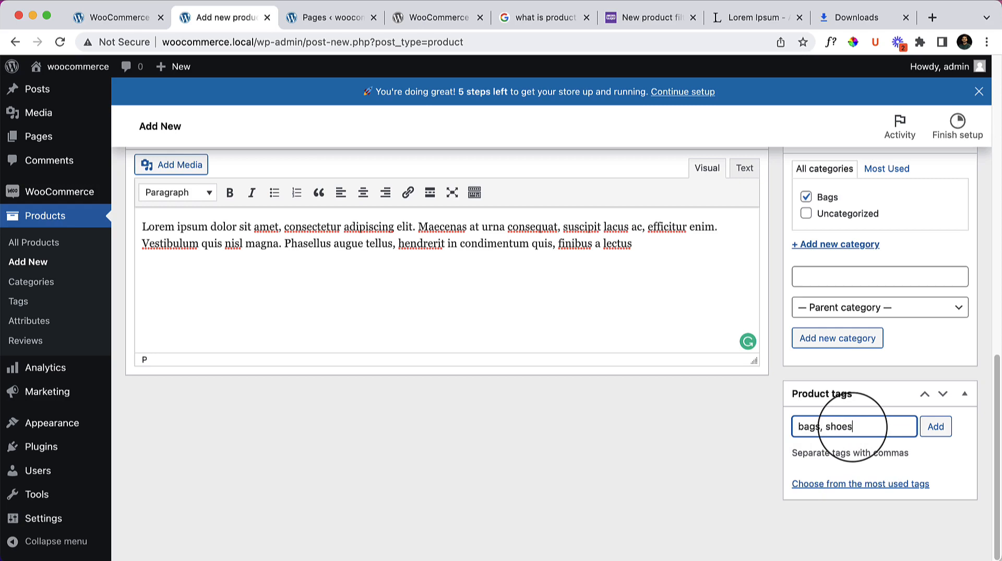
{"action": "key", "text": "Return"}
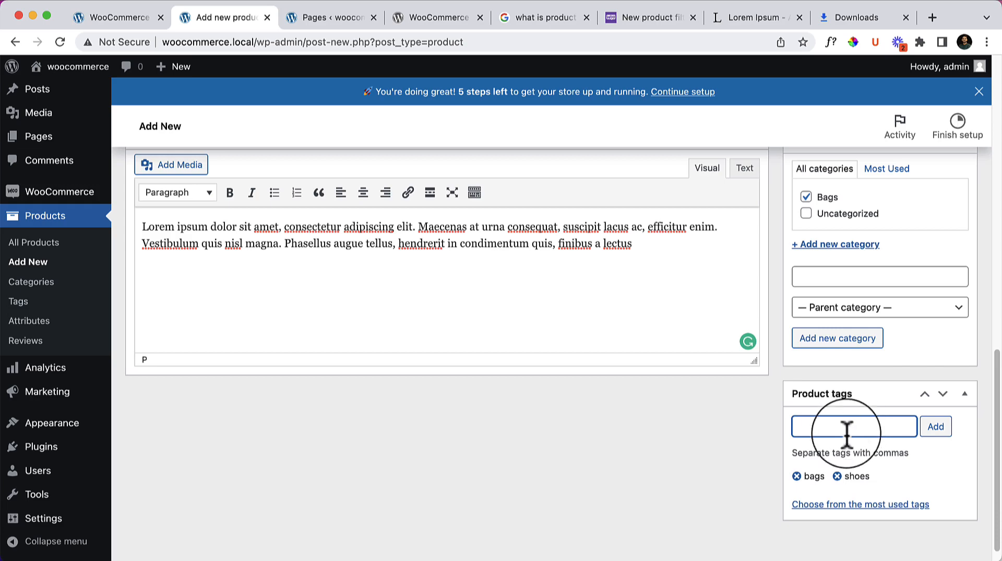
{"action": "scroll", "coordinate": [839, 444], "scroll_direction": "up", "scroll_amount": 15}
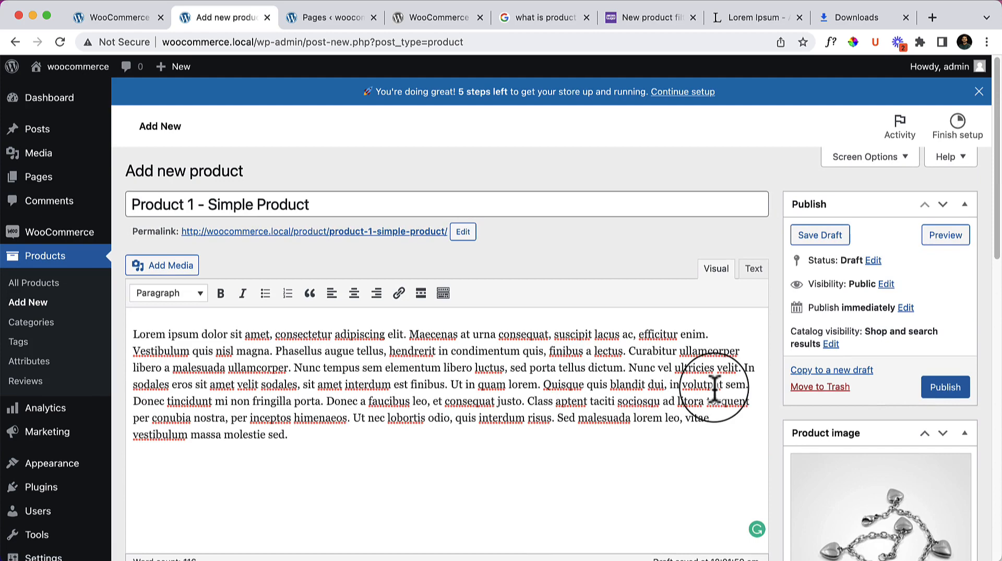
Publish the product and view its live storefront page in a new tab
{"action": "left_click", "coordinate": [945, 387]}
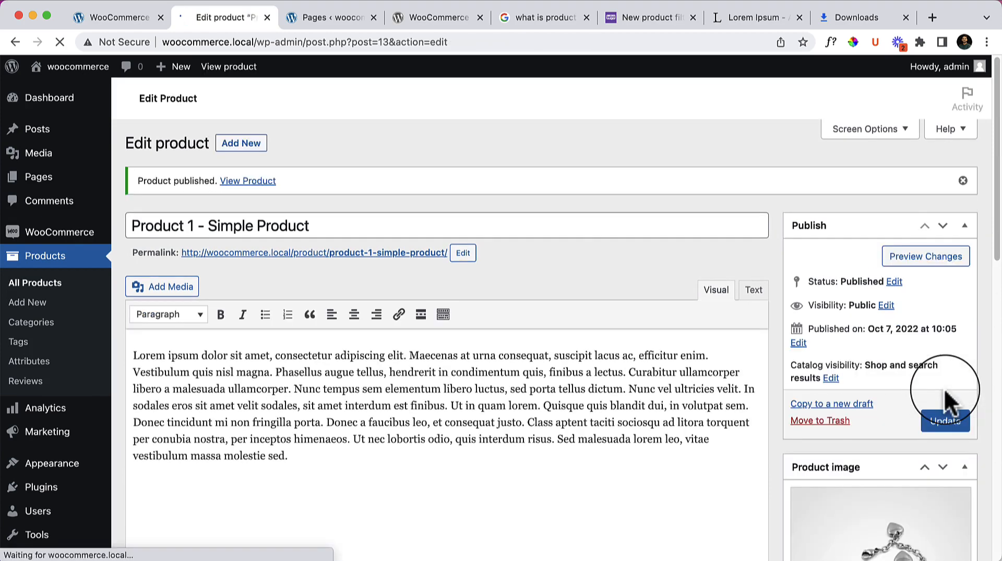
{"action": "right_click", "coordinate": [269, 184]}
{"action": "left_click", "coordinate": [272, 189]}
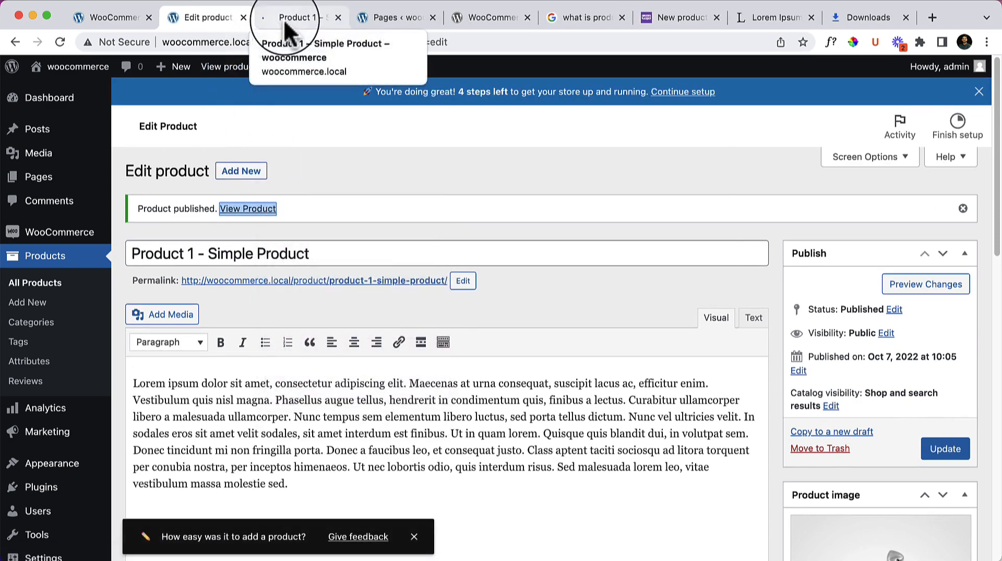
{"action": "left_click", "coordinate": [283, 19]}
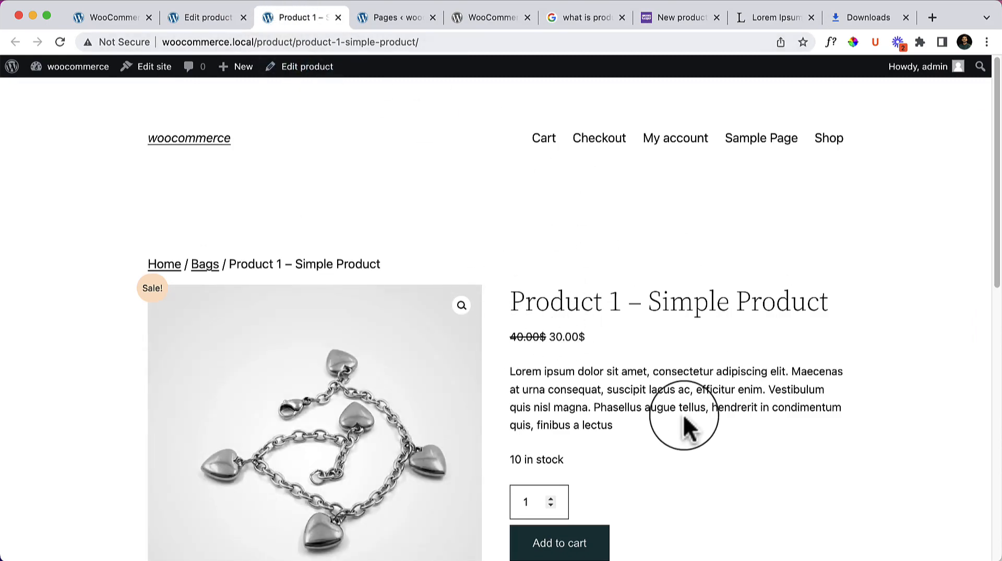
{"action": "scroll", "coordinate": [682, 421], "scroll_direction": "down", "scroll_amount": 5}
{"action": "scroll", "coordinate": [652, 266], "scroll_direction": "down", "scroll_amount": 3}
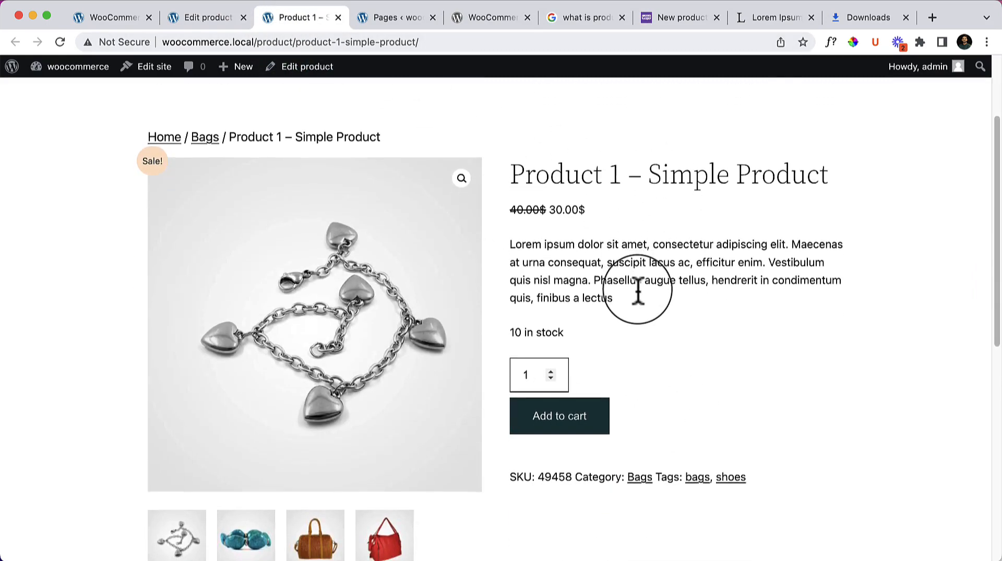
{"action": "scroll", "coordinate": [637, 292], "scroll_direction": "up", "scroll_amount": 3}
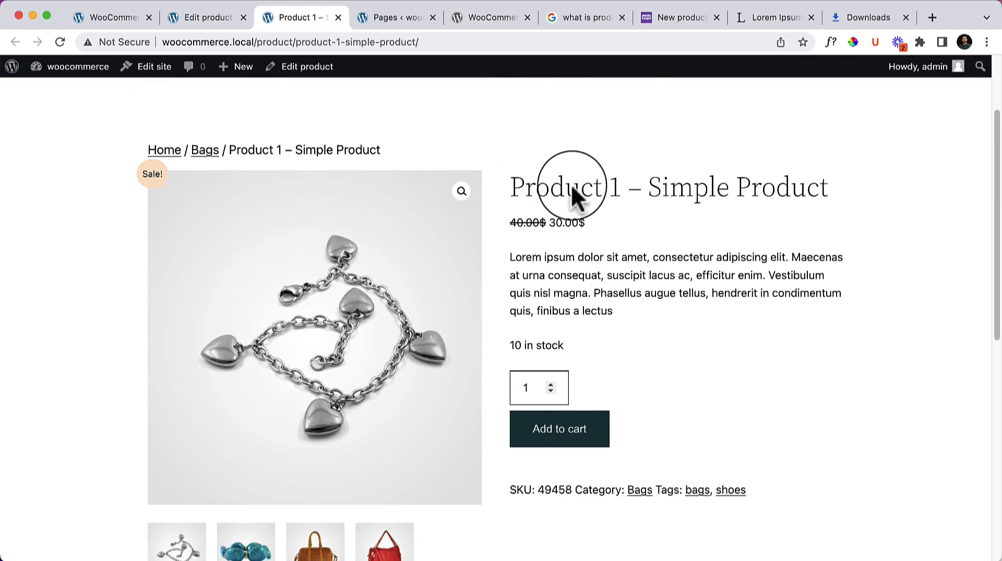
{"action": "left_click_drag", "start_coordinate": [524, 187], "coordinate": [745, 186]}
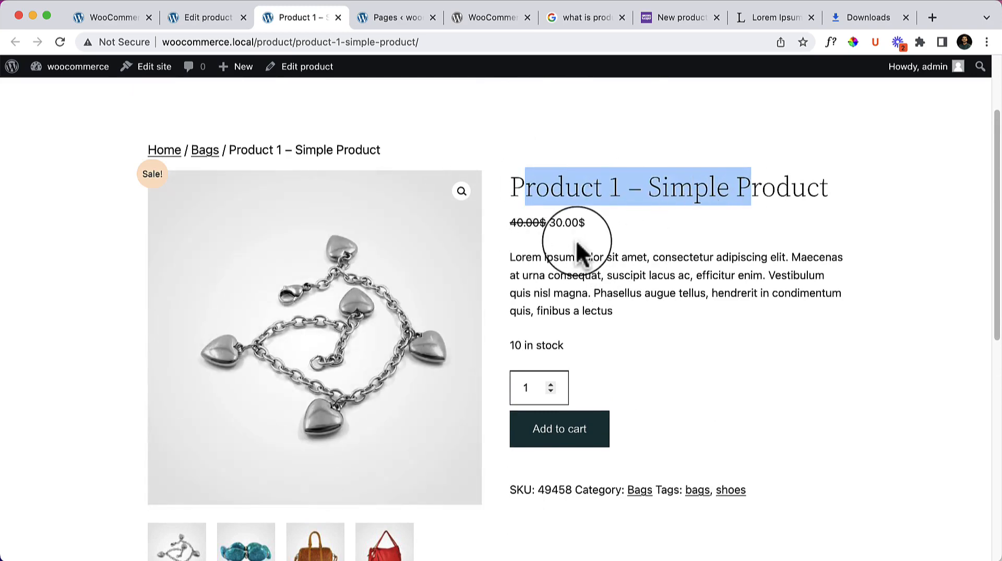
{"action": "left_click", "coordinate": [545, 225]}
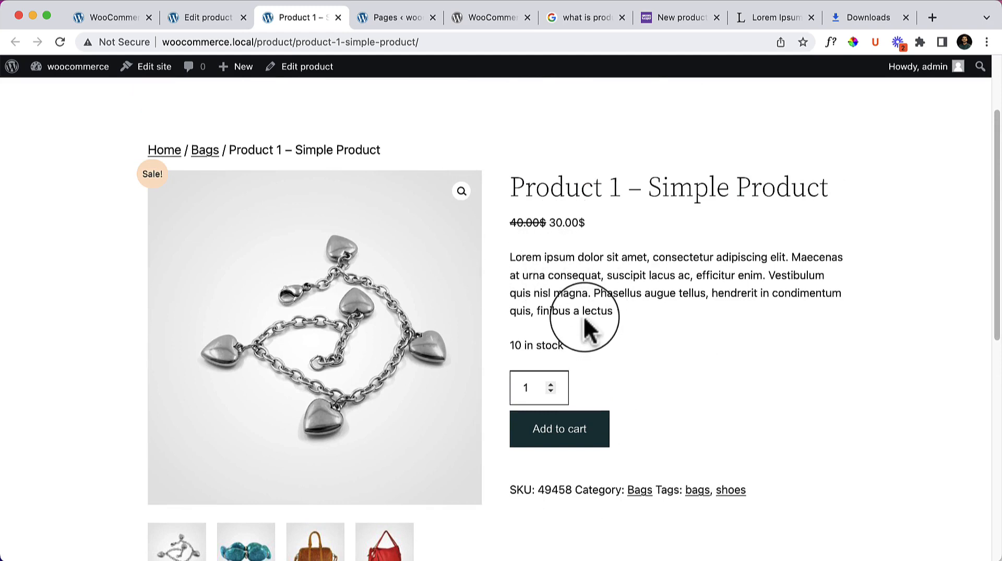
{"action": "scroll", "coordinate": [590, 328], "scroll_direction": "down", "scroll_amount": 1}
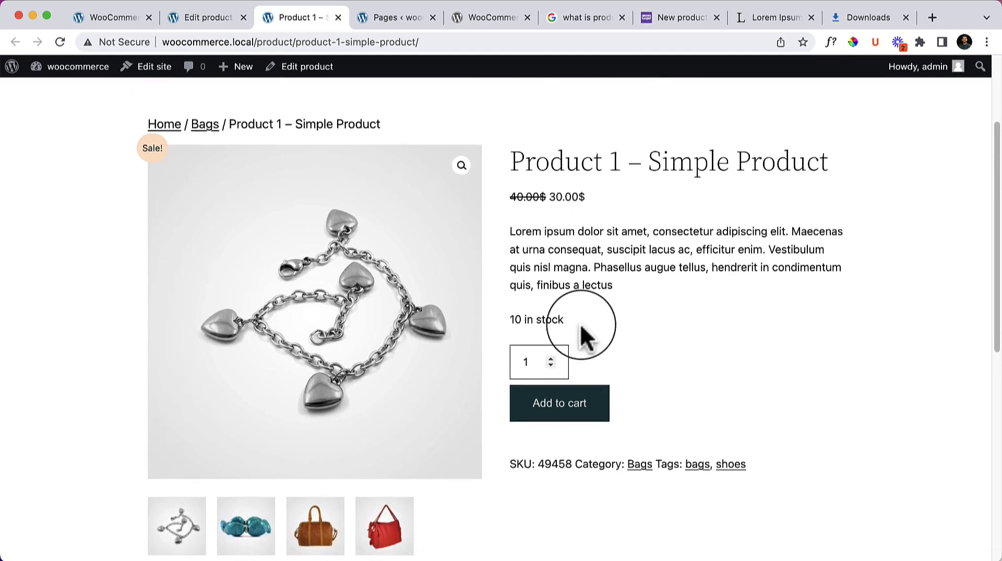
{"action": "left_click", "coordinate": [550, 359]}
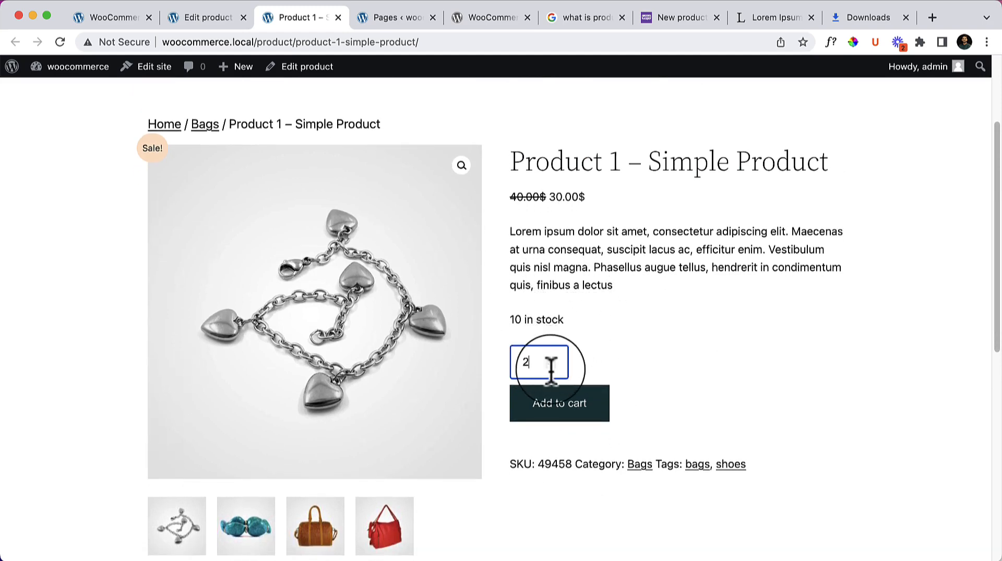
{"action": "left_click", "coordinate": [550, 365]}
{"action": "scroll", "coordinate": [737, 417], "scroll_direction": "down", "scroll_amount": 5}
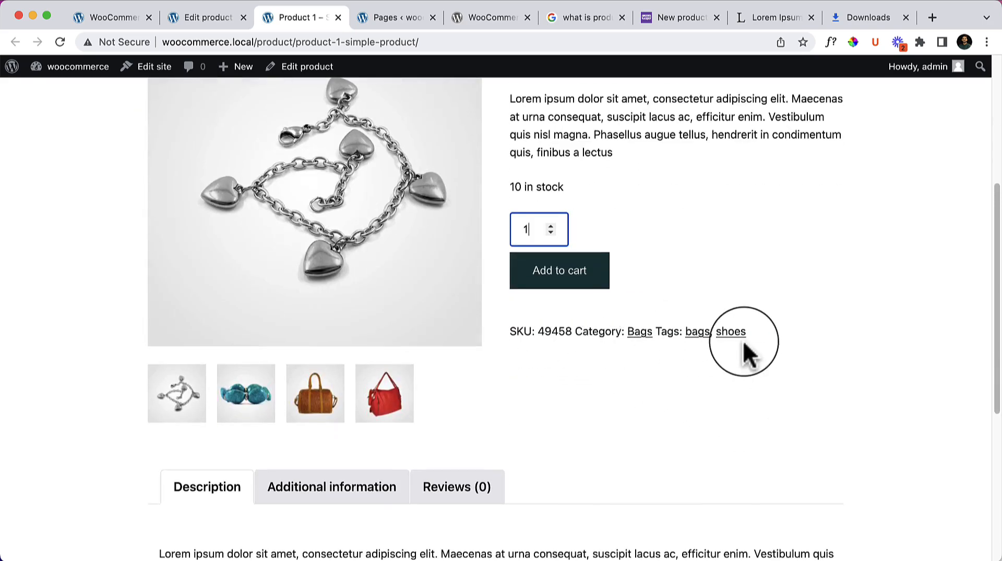
{"action": "scroll", "coordinate": [704, 344], "scroll_direction": "down", "scroll_amount": 8}
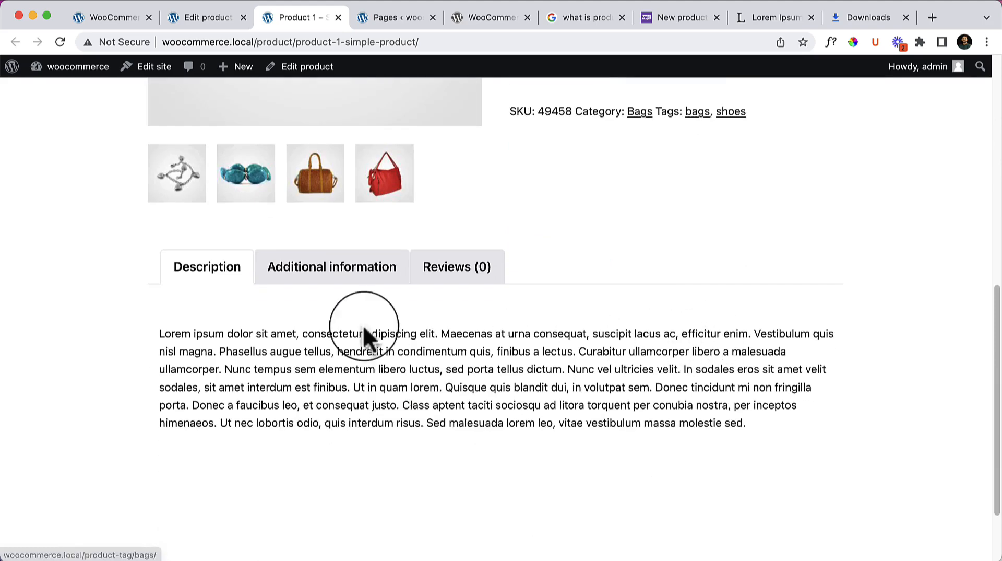
{"action": "left_click", "coordinate": [320, 272]}
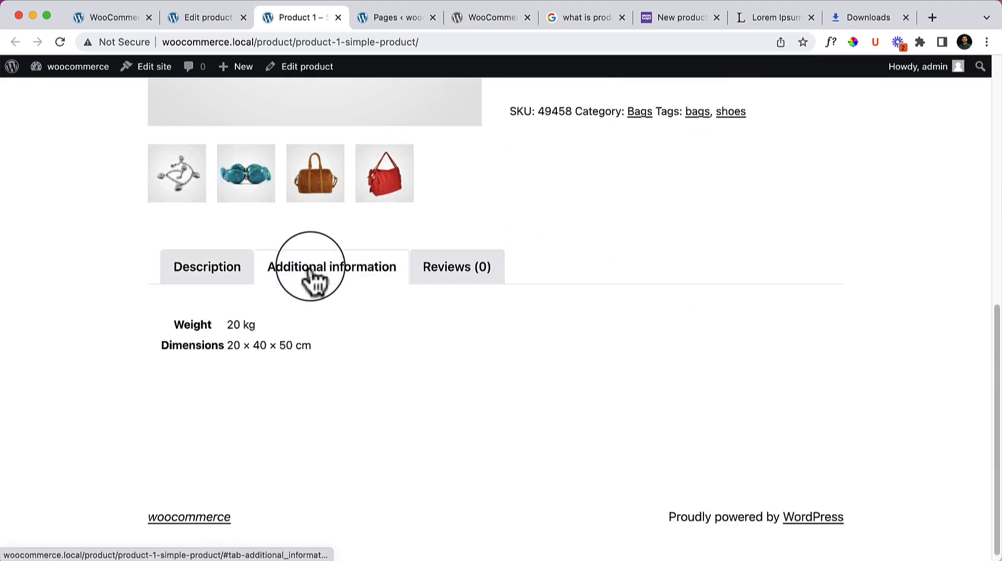
{"action": "left_click", "coordinate": [450, 272]}
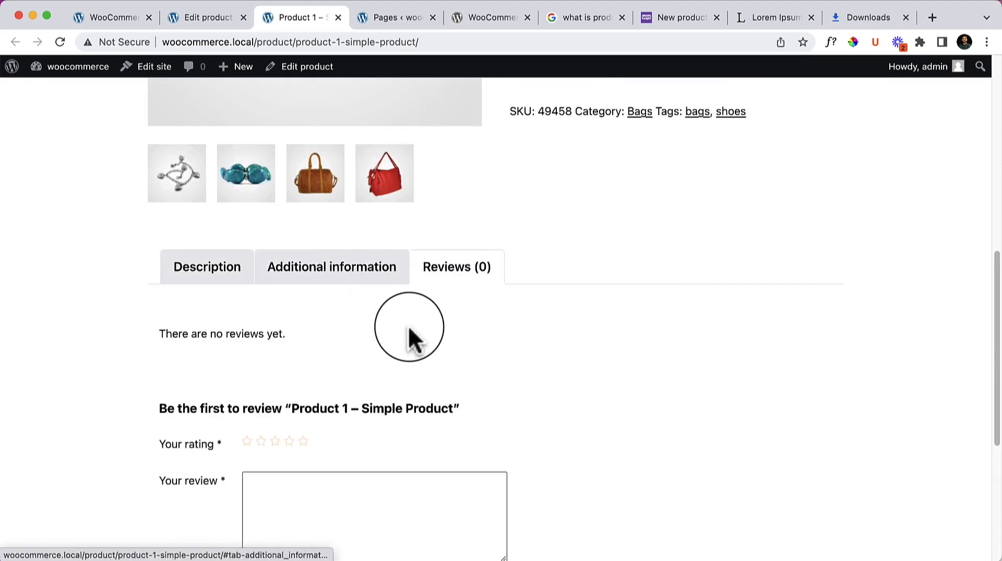
{"action": "scroll", "coordinate": [410, 336], "scroll_direction": "down", "scroll_amount": 3}
{"action": "scroll", "coordinate": [412, 339], "scroll_direction": "down", "scroll_amount": 5}
{"action": "scroll", "coordinate": [416, 340], "scroll_direction": "up", "scroll_amount": 12}
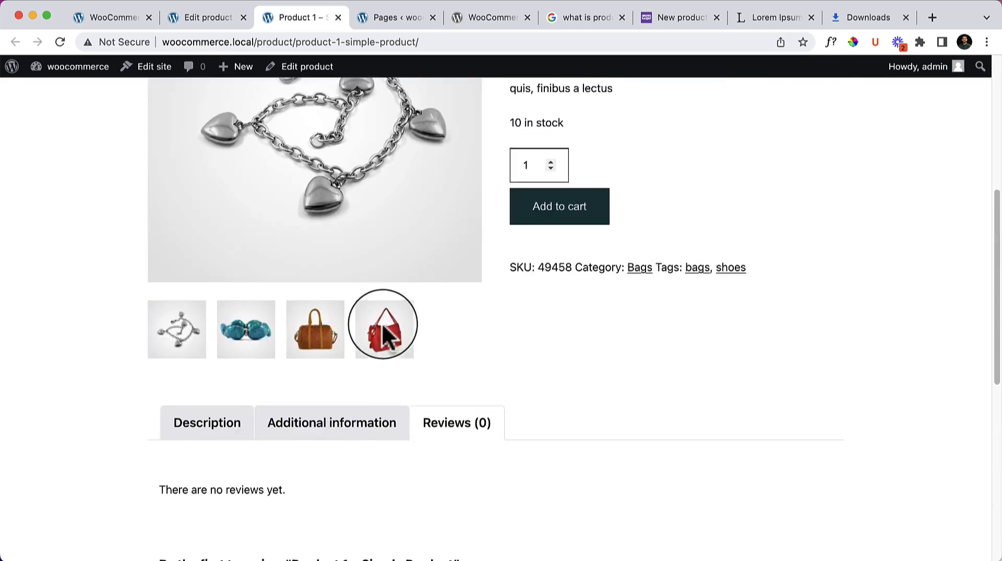
{"action": "left_click", "coordinate": [323, 422]}
{"action": "scroll", "coordinate": [721, 324], "scroll_direction": "down", "scroll_amount": 5}
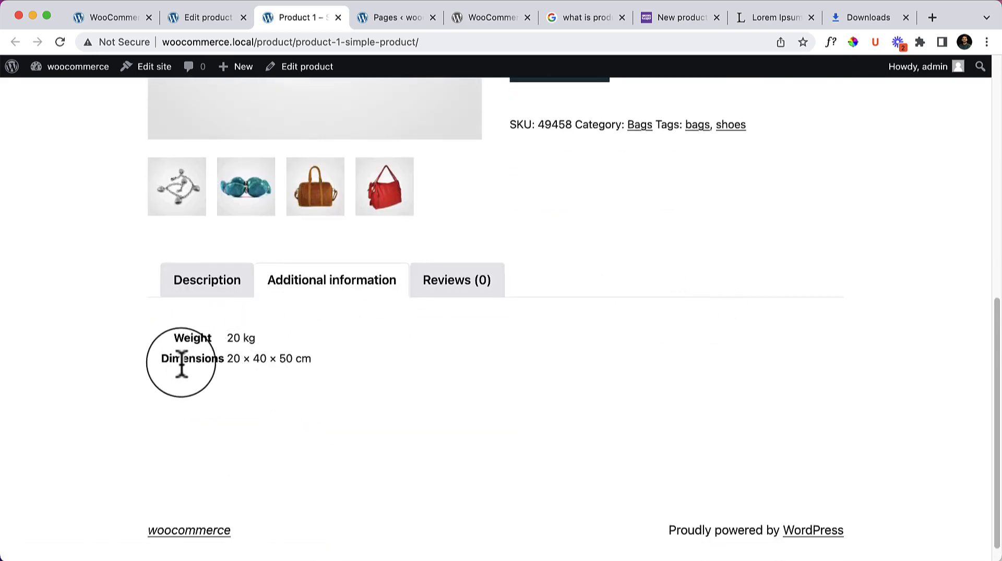
{"action": "left_click", "coordinate": [209, 285]}
{"action": "scroll", "coordinate": [313, 340], "scroll_direction": "down", "scroll_amount": 3}
{"action": "left_click_drag", "start_coordinate": [224, 273], "coordinate": [470, 327]}
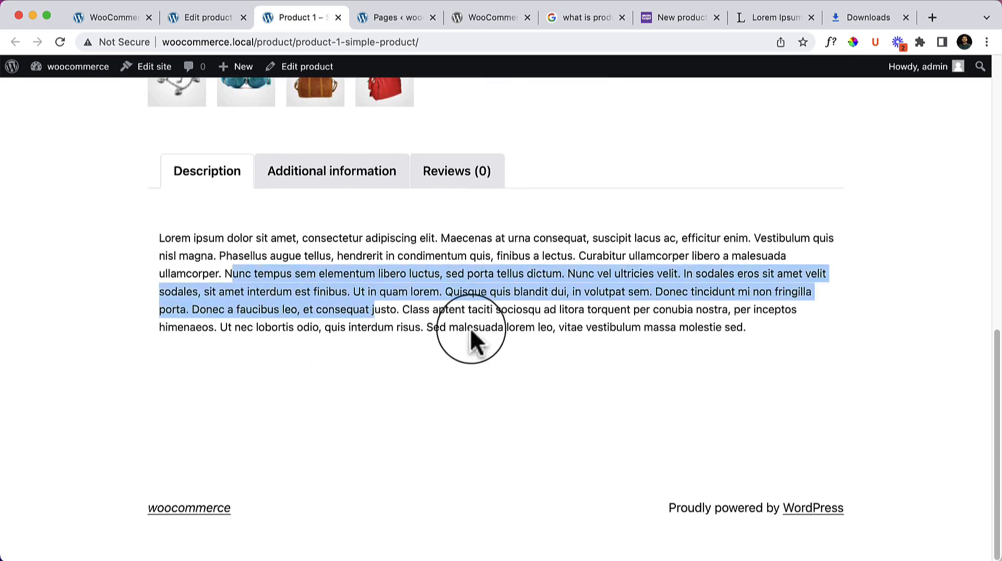
{"action": "left_click", "coordinate": [501, 355]}
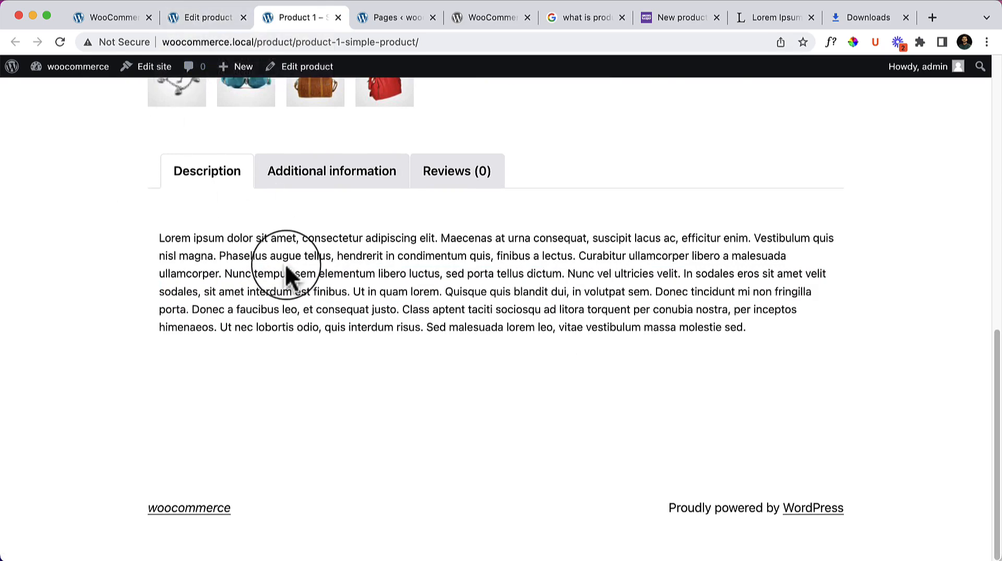
Split the description before 'Ut in quam lorem' and insert the red bag image there, centred
{"action": "left_click", "coordinate": [192, 19]}
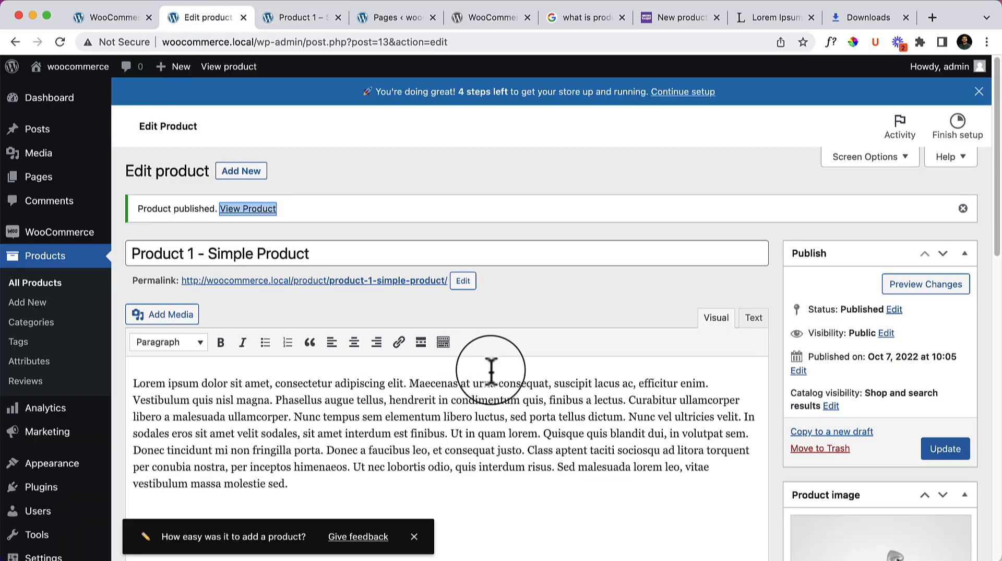
{"action": "scroll", "coordinate": [490, 369], "scroll_direction": "down", "scroll_amount": 3}
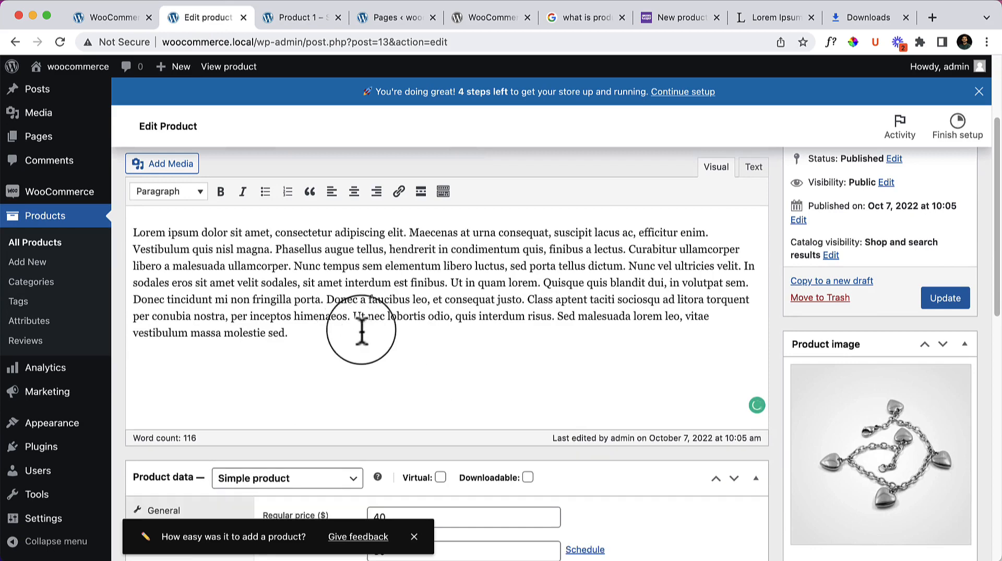
{"action": "left_click", "coordinate": [449, 282]}
{"action": "key", "text": "Return"}
{"action": "key", "text": "Return"}
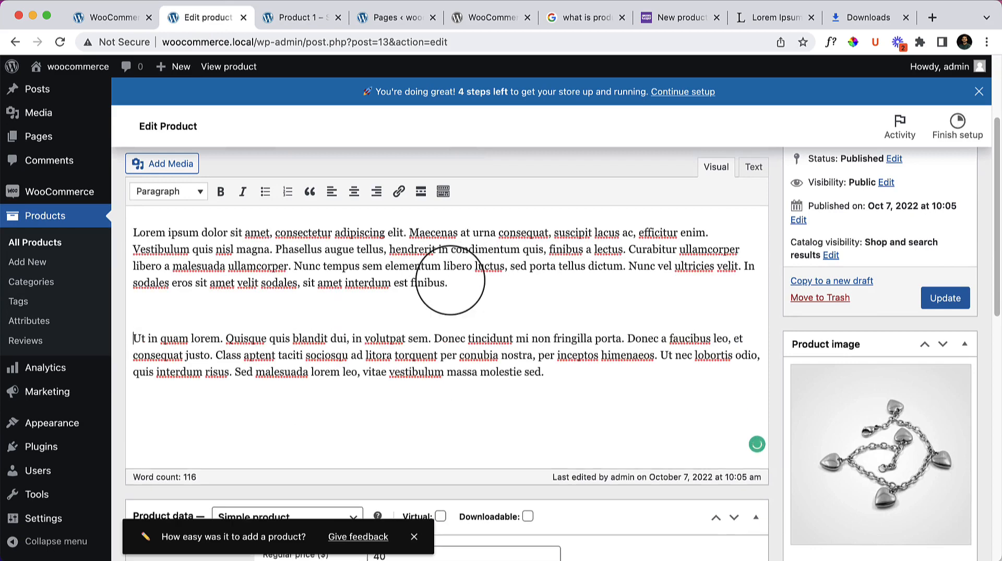
{"action": "left_click", "coordinate": [172, 313]}
{"action": "left_click", "coordinate": [151, 161]}
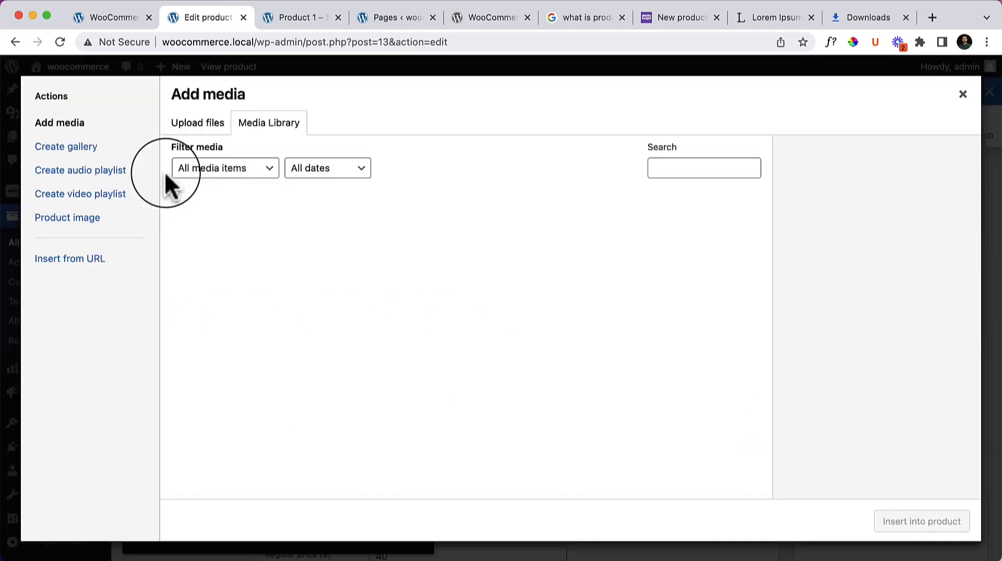
{"action": "left_click", "coordinate": [516, 256]}
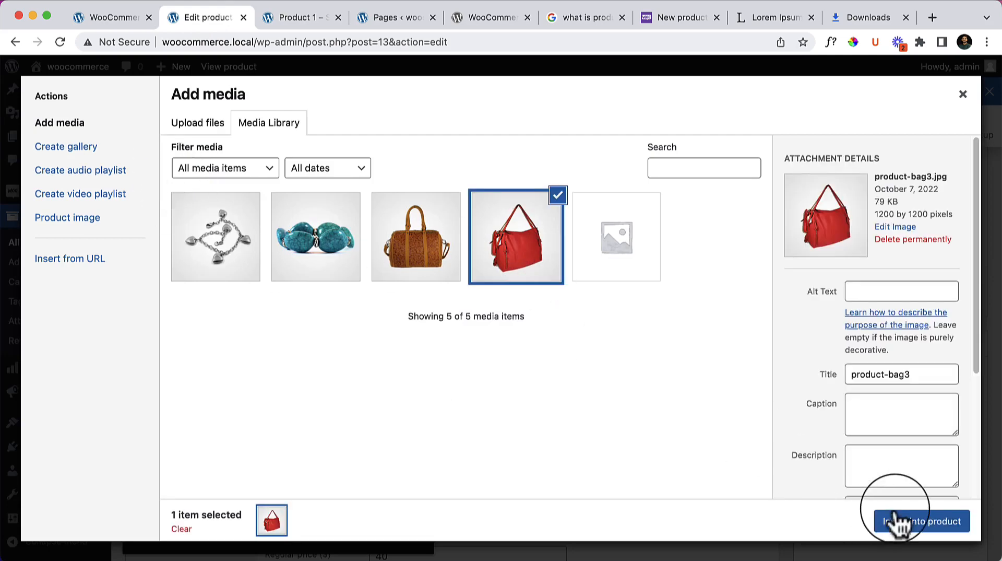
{"action": "left_click", "coordinate": [893, 520]}
{"action": "left_click", "coordinate": [208, 339]}
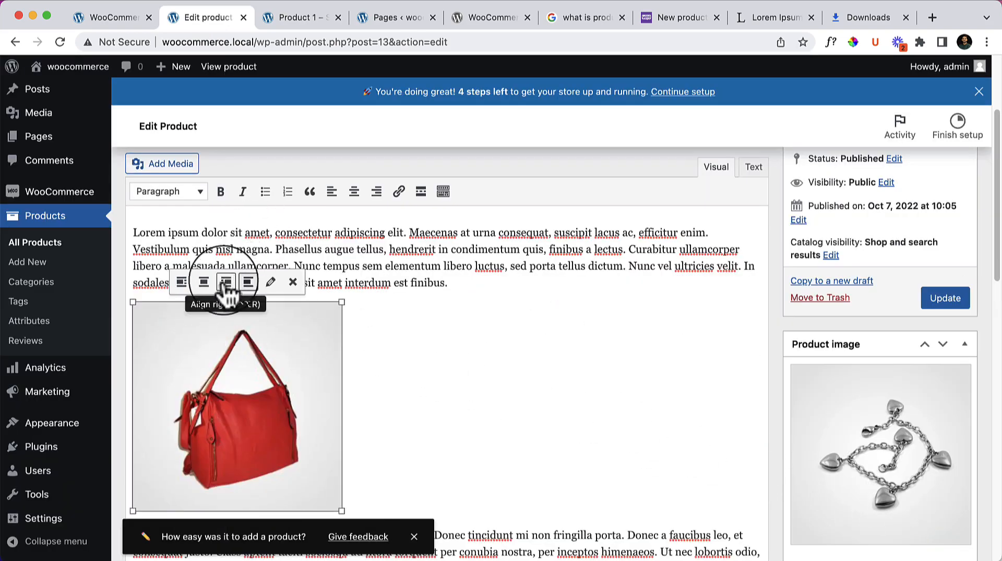
{"action": "left_click", "coordinate": [204, 282]}
Insert the teal bracelet image centred at the description's end and update the product
{"action": "scroll", "coordinate": [626, 423], "scroll_direction": "down", "scroll_amount": 4}
{"action": "left_click", "coordinate": [624, 423]}
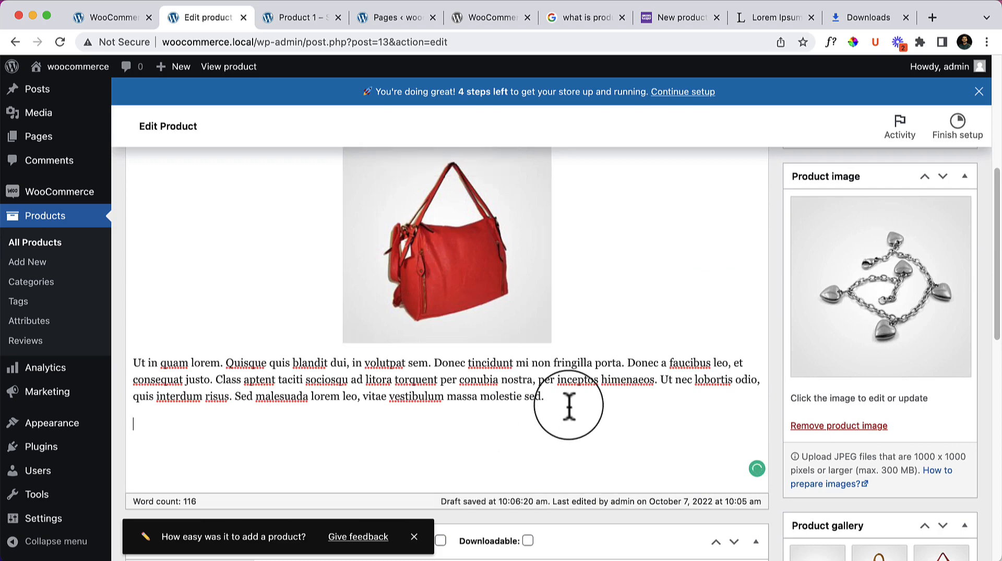
{"action": "scroll", "coordinate": [519, 402], "scroll_direction": "up", "scroll_amount": 4}
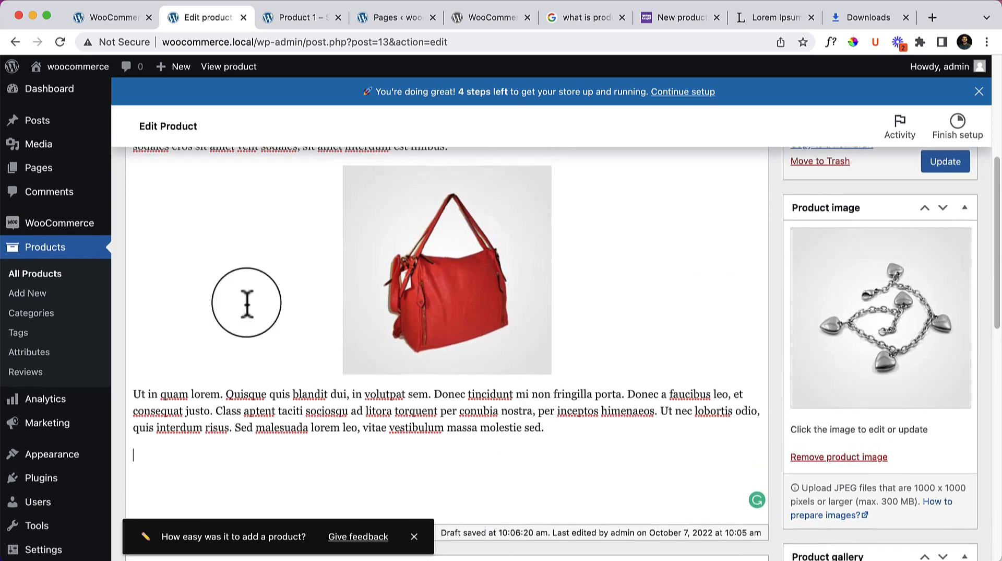
{"action": "left_click", "coordinate": [166, 180]}
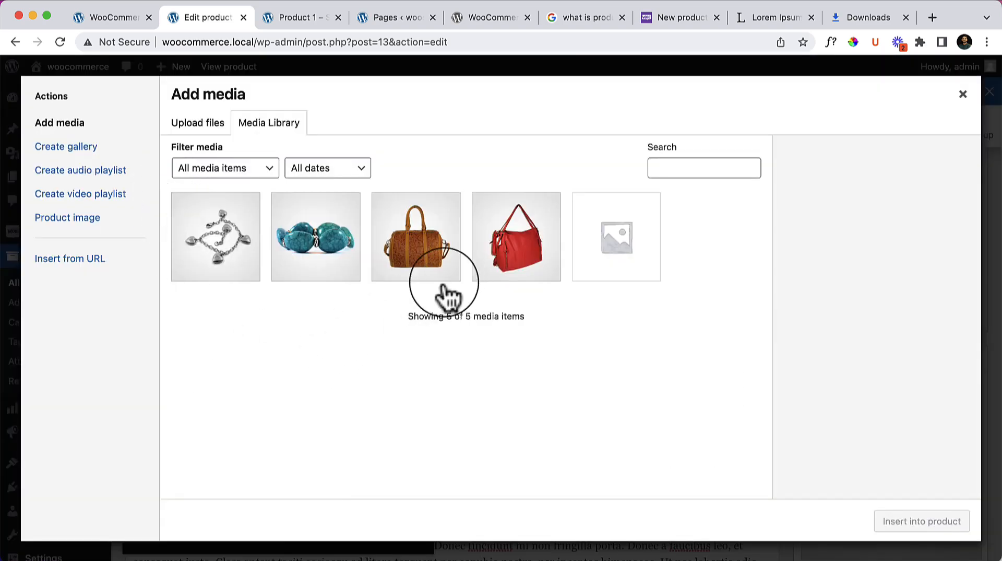
{"action": "left_click", "coordinate": [316, 245]}
{"action": "left_click", "coordinate": [942, 522]}
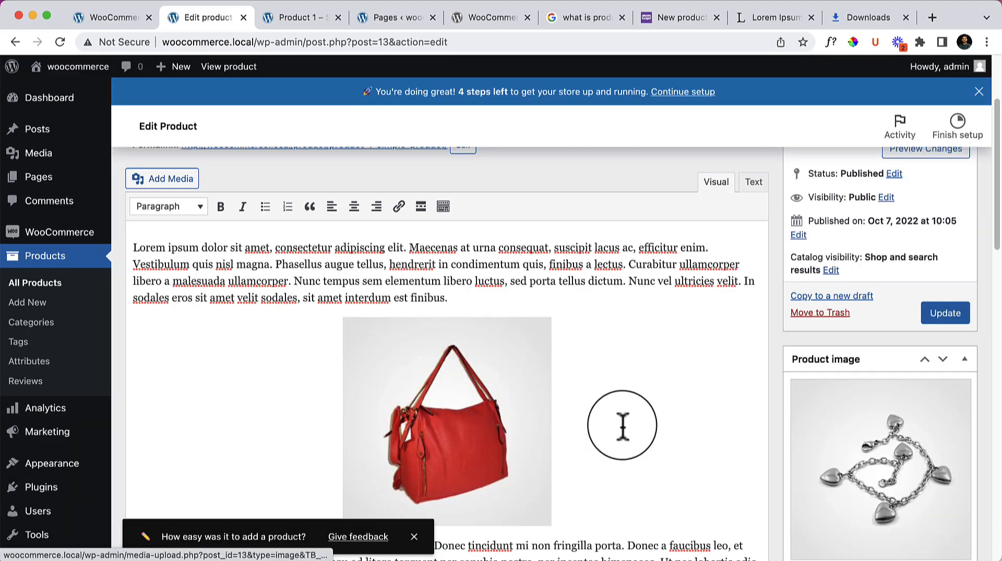
{"action": "scroll", "coordinate": [622, 424], "scroll_direction": "down", "scroll_amount": 5}
{"action": "left_click", "coordinate": [235, 417]}
{"action": "left_click", "coordinate": [197, 300]}
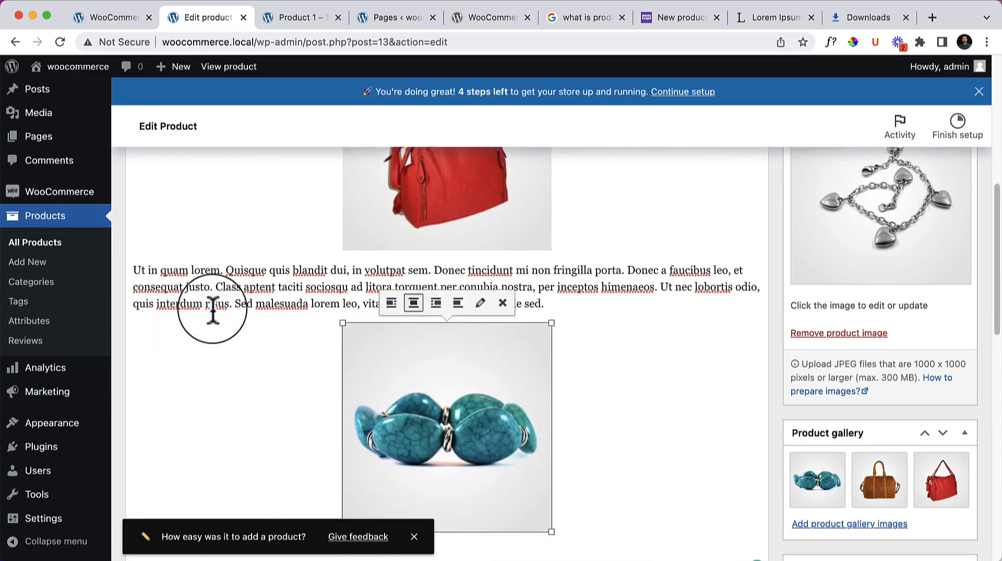
{"action": "scroll", "coordinate": [772, 380], "scroll_direction": "up", "scroll_amount": 7}
{"action": "left_click", "coordinate": [934, 400]}
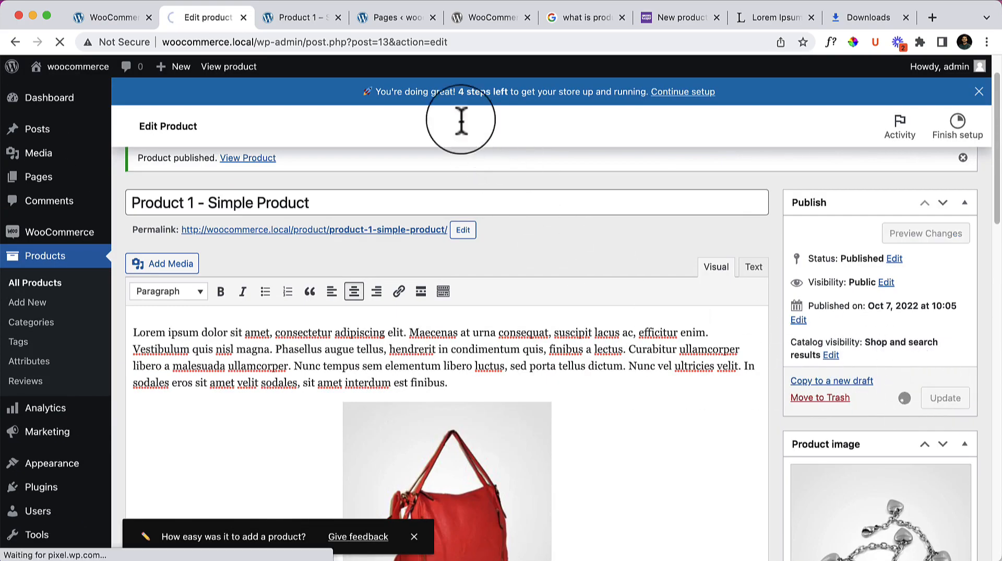
Reload the Product 1 storefront page and scroll through the description's bag and bracelet images
{"action": "left_click", "coordinate": [299, 21]}
{"action": "right_click", "coordinate": [424, 213]}
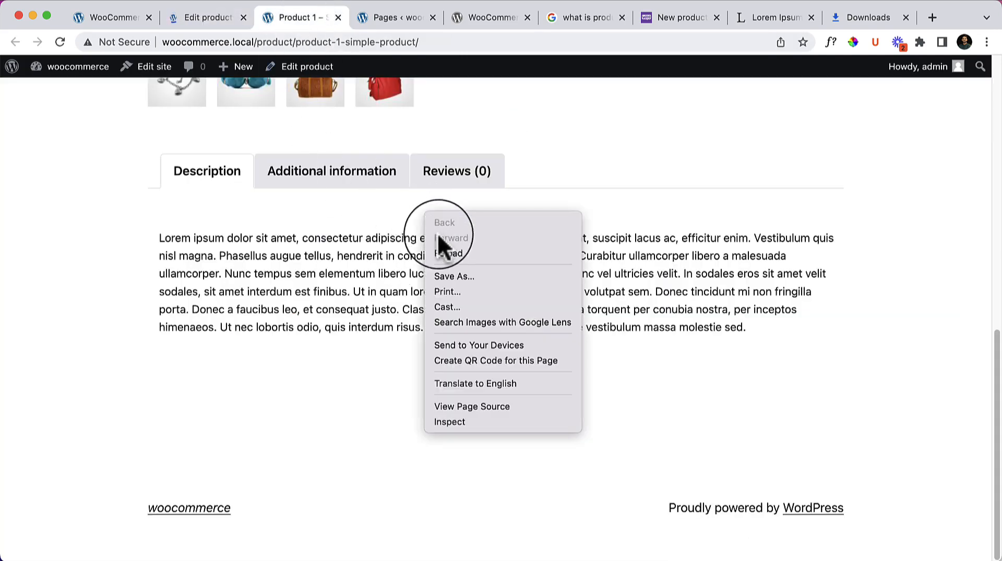
{"action": "left_click", "coordinate": [449, 253]}
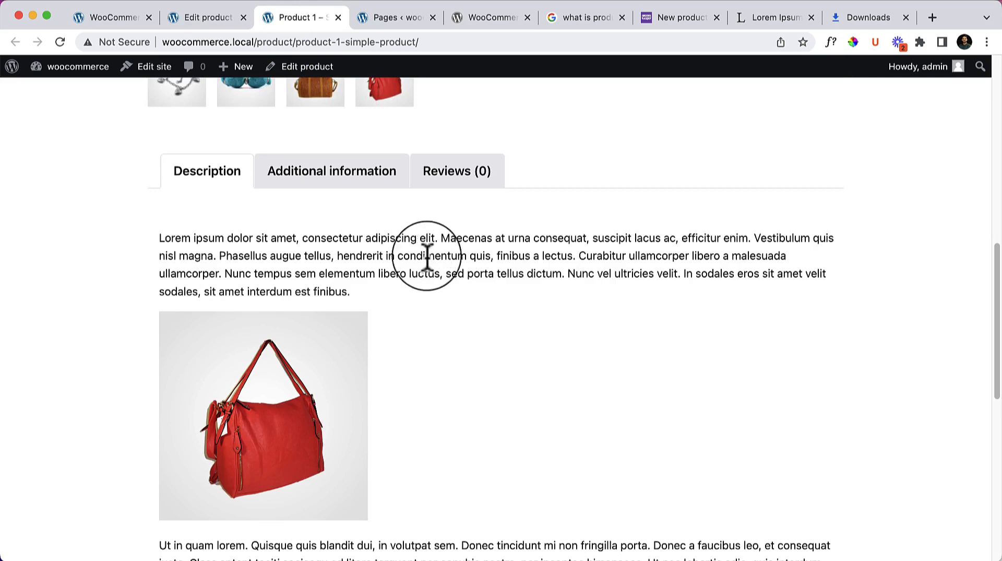
{"action": "scroll", "coordinate": [380, 336], "scroll_direction": "down", "scroll_amount": 10}
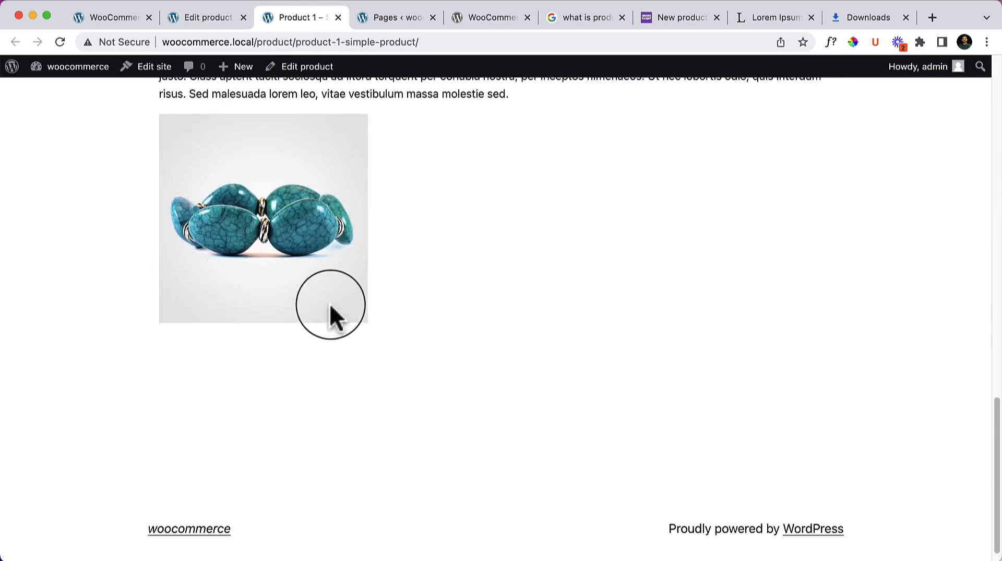
{"action": "scroll", "coordinate": [331, 303], "scroll_direction": "up", "scroll_amount": 6}
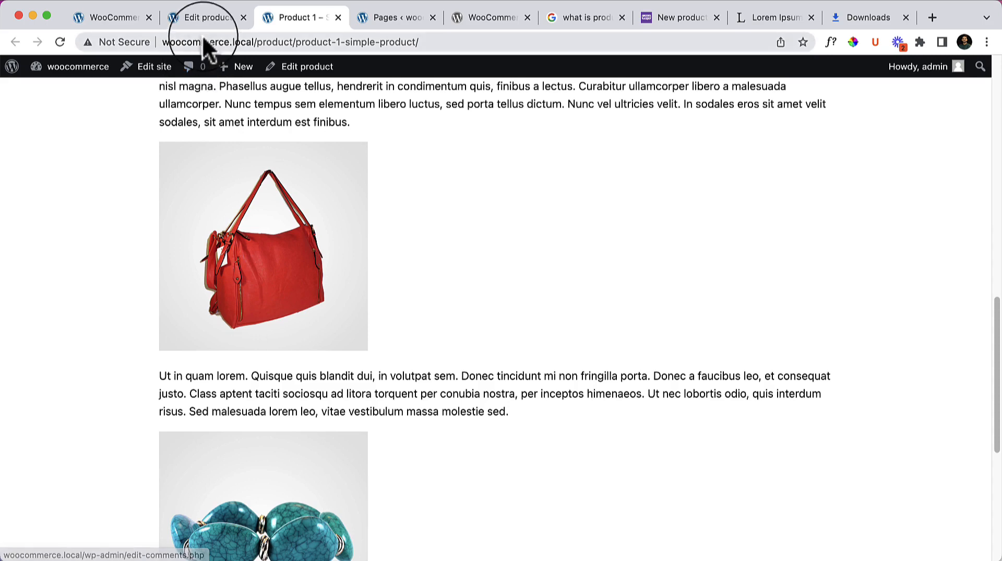
{"action": "left_click", "coordinate": [207, 18]}
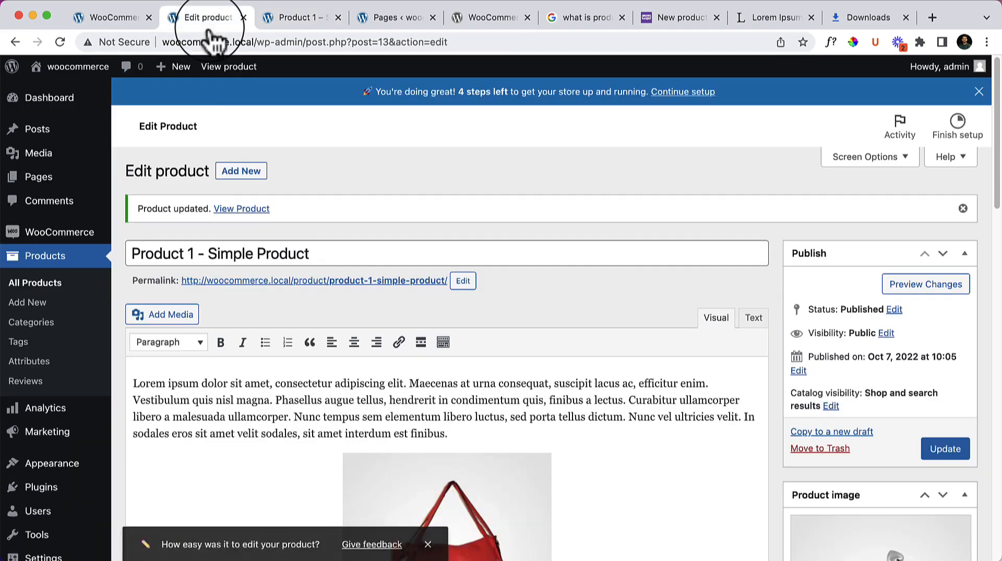
Start a new product titled 'Product 2 - Grouped Product' with product type Grouped product
{"action": "left_click", "coordinate": [241, 171]}
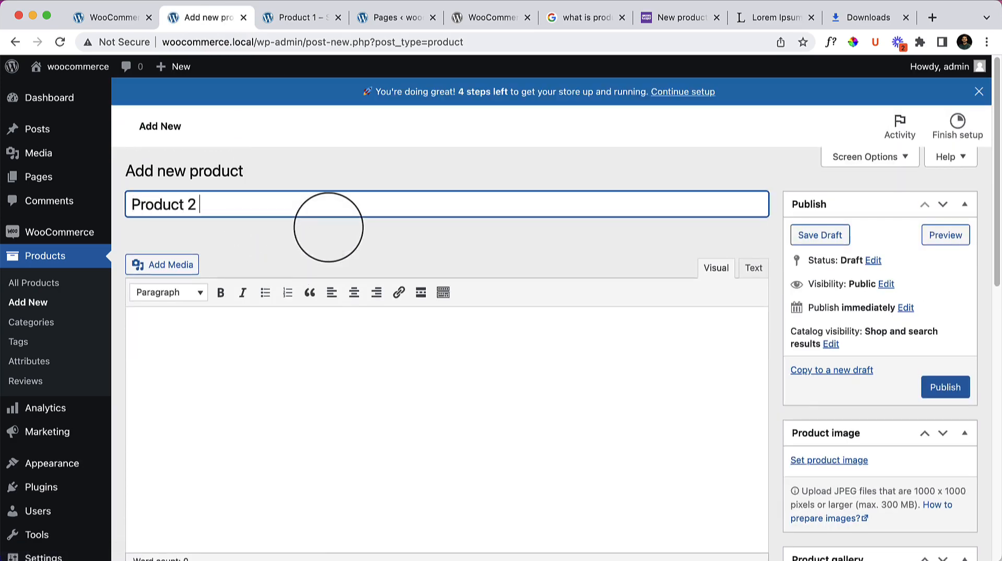
{"action": "scroll", "coordinate": [328, 227], "scroll_direction": "down", "scroll_amount": 7}
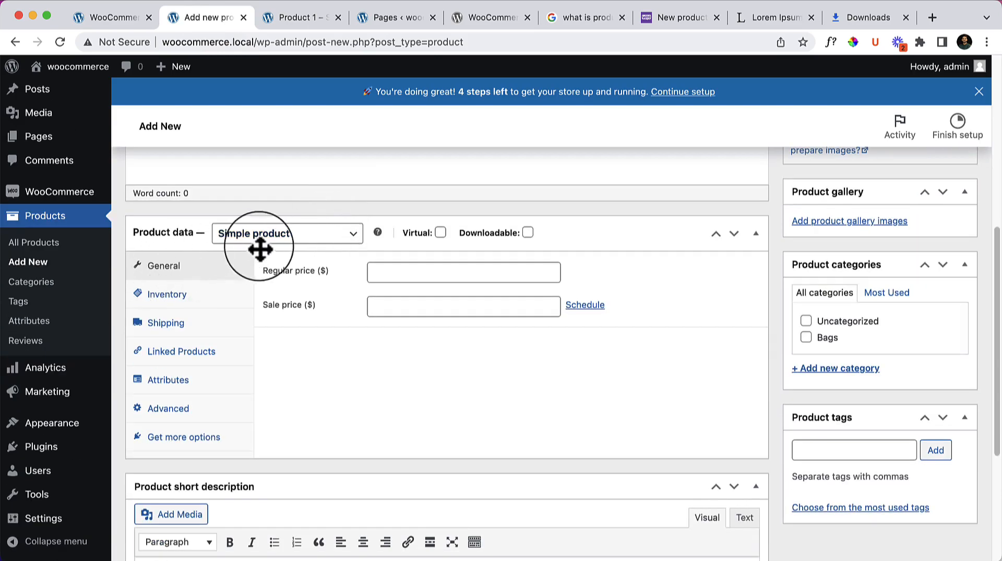
{"action": "left_click", "coordinate": [264, 236]}
{"action": "left_click", "coordinate": [277, 253]}
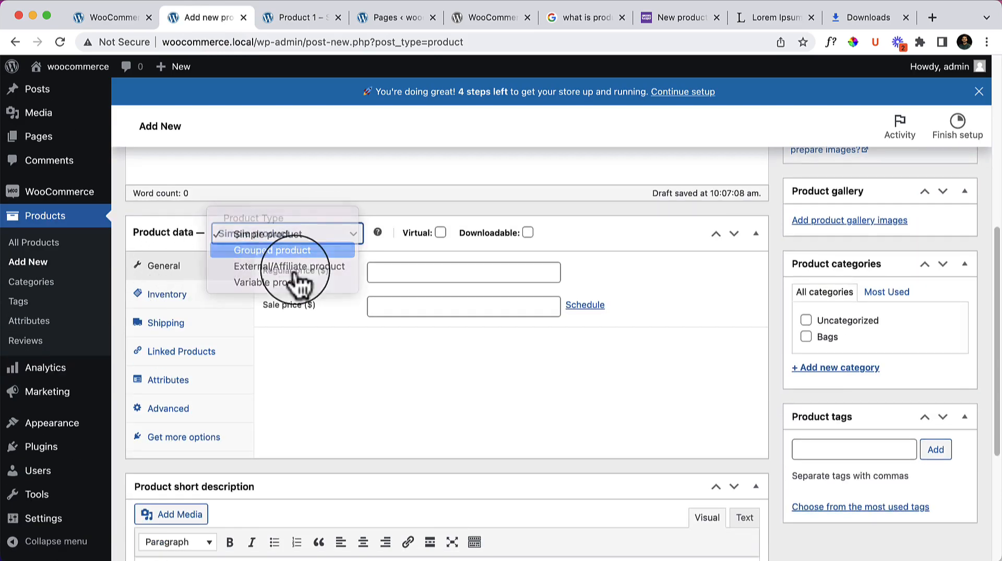
{"action": "scroll", "coordinate": [392, 366], "scroll_direction": "up", "scroll_amount": 8}
{"action": "left_click", "coordinate": [278, 208]}
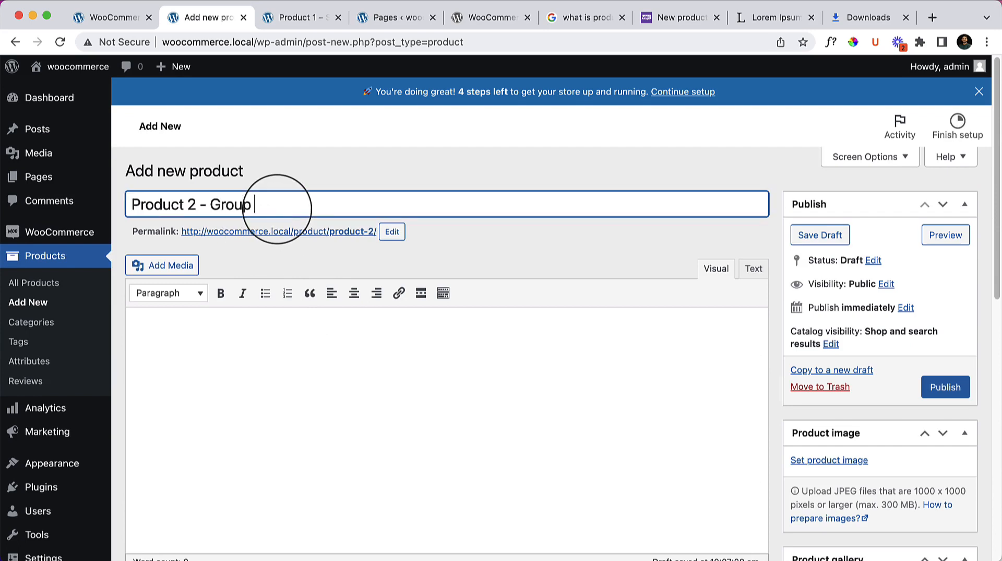
{"action": "scroll", "coordinate": [279, 217], "scroll_direction": "down", "scroll_amount": 10}
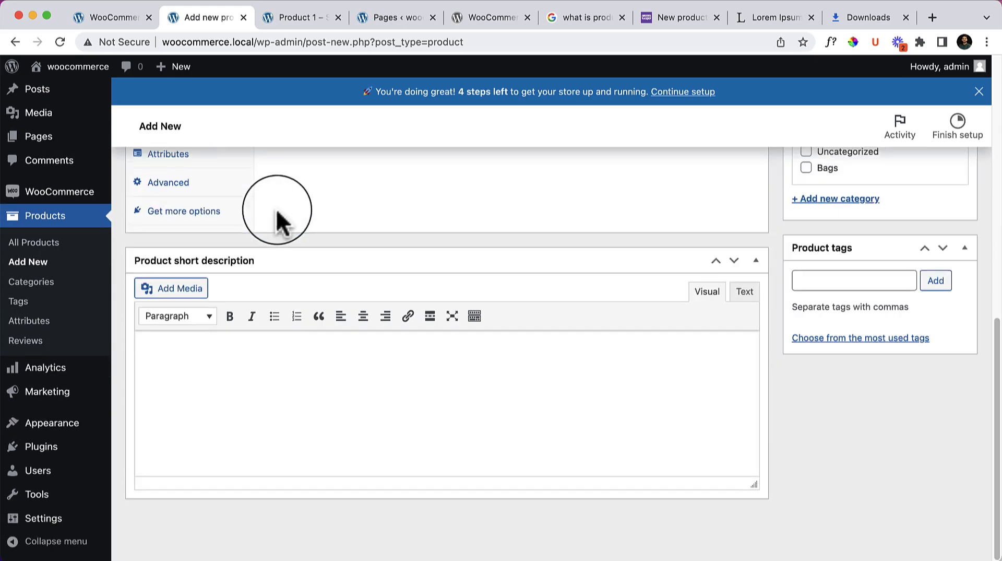
{"action": "scroll", "coordinate": [324, 298], "scroll_direction": "up", "scroll_amount": 4}
{"action": "scroll", "coordinate": [321, 286], "scroll_direction": "up", "scroll_amount": 6}
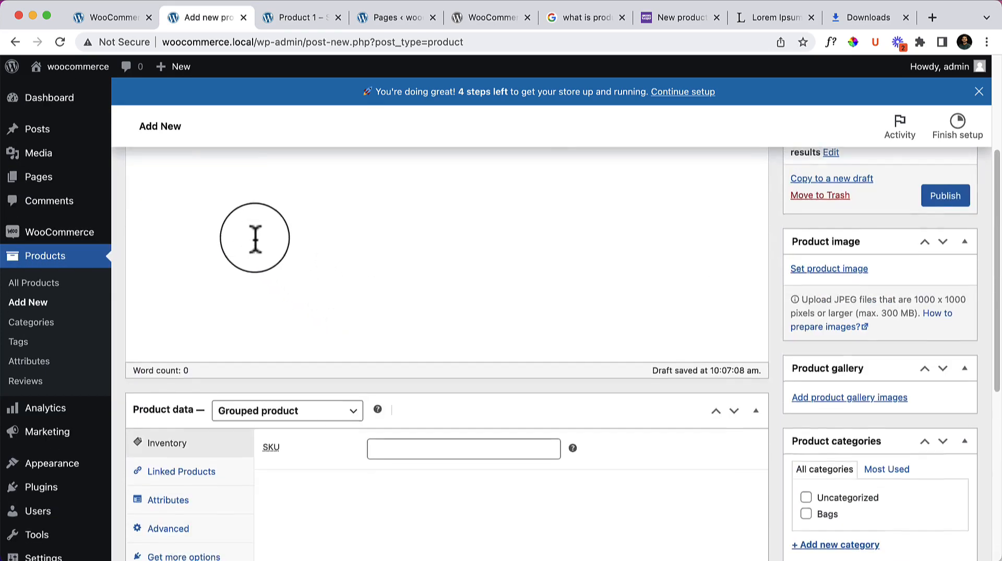
{"action": "left_click", "coordinate": [251, 205]}
{"action": "type", "text": "ed Product"}
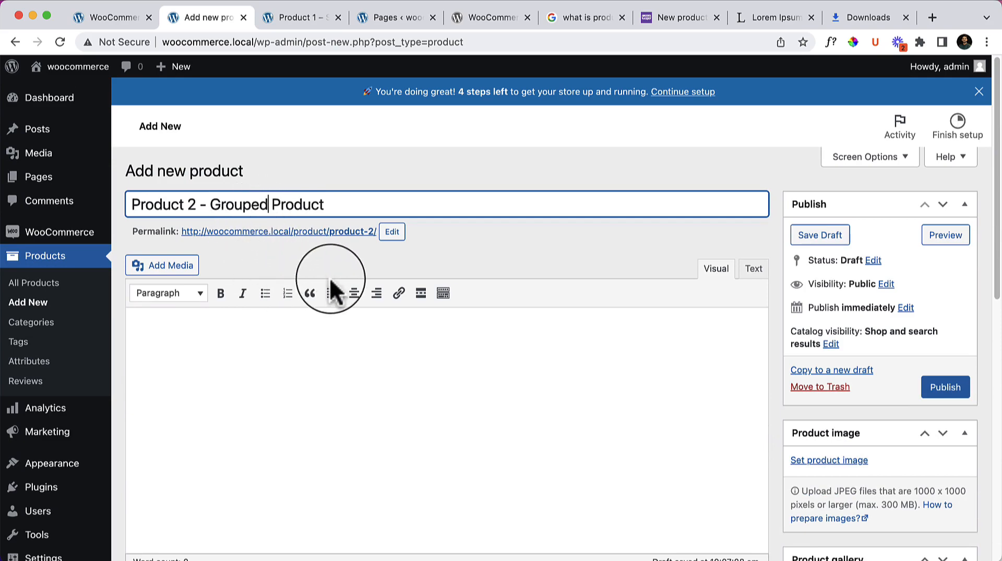
Paste the Lorem Ipsum paragraph from the lipsum page into the description editor
{"action": "scroll", "coordinate": [330, 280], "scroll_direction": "down", "scroll_amount": 1}
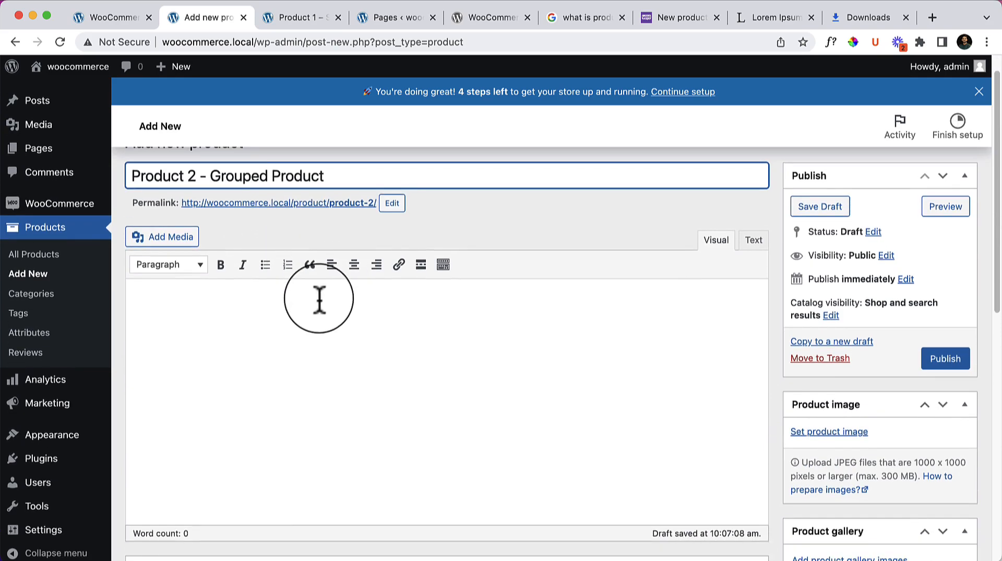
{"action": "left_click", "coordinate": [509, 212]}
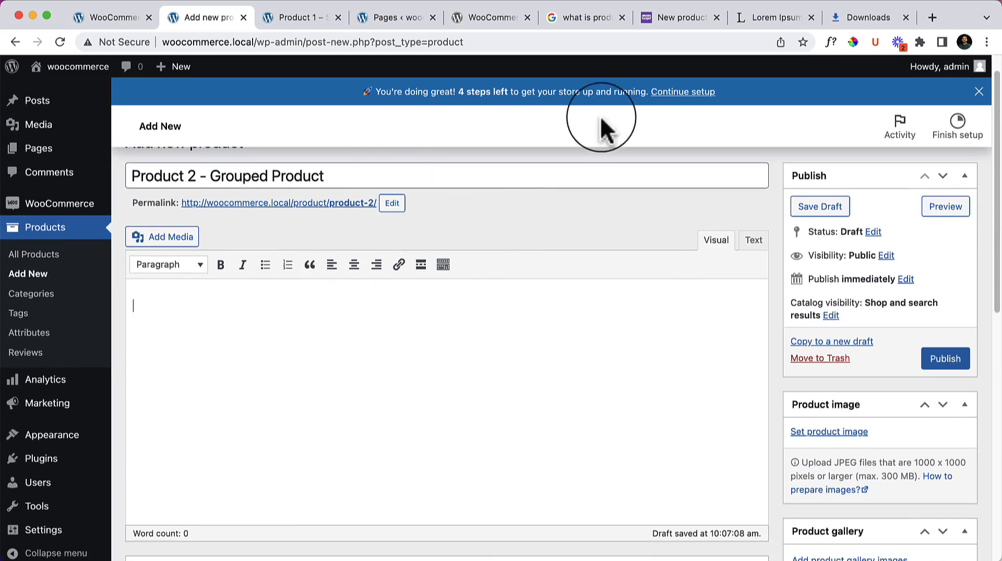
{"action": "left_click", "coordinate": [774, 18]}
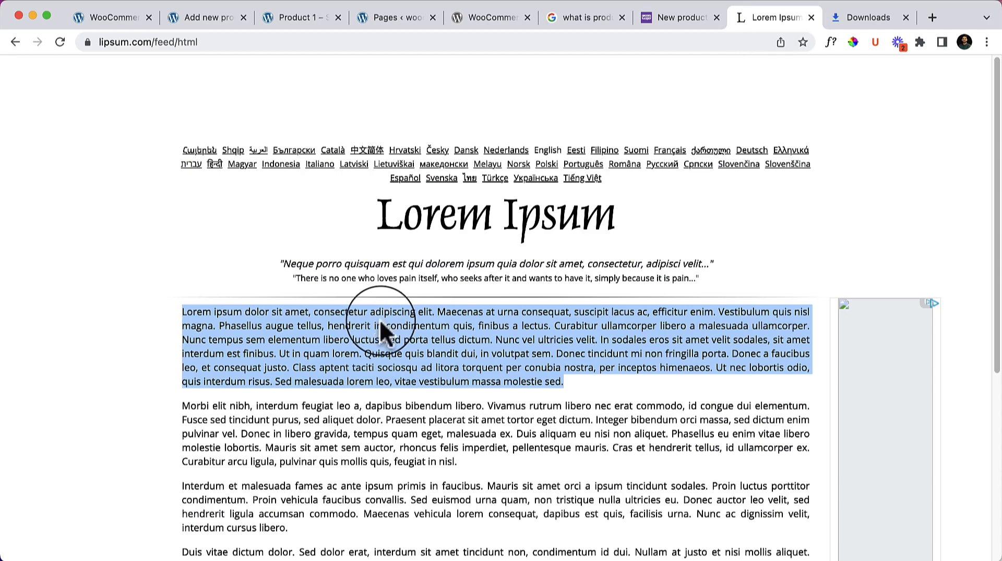
{"action": "left_click", "coordinate": [212, 19]}
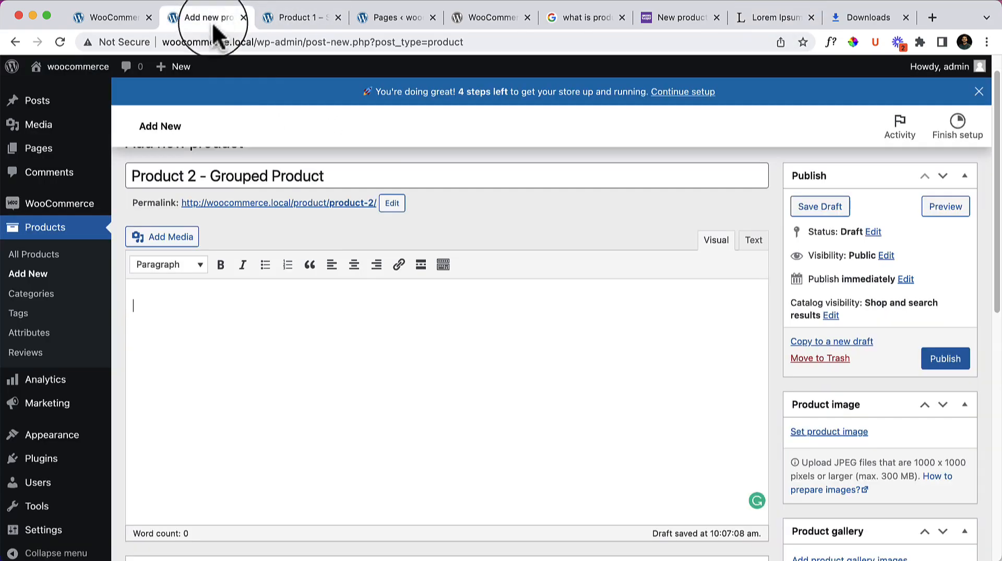
{"action": "left_click", "coordinate": [332, 322]}
{"action": "key", "text": "cmd+v"}
{"action": "scroll", "coordinate": [339, 328], "scroll_direction": "down", "scroll_amount": 5}
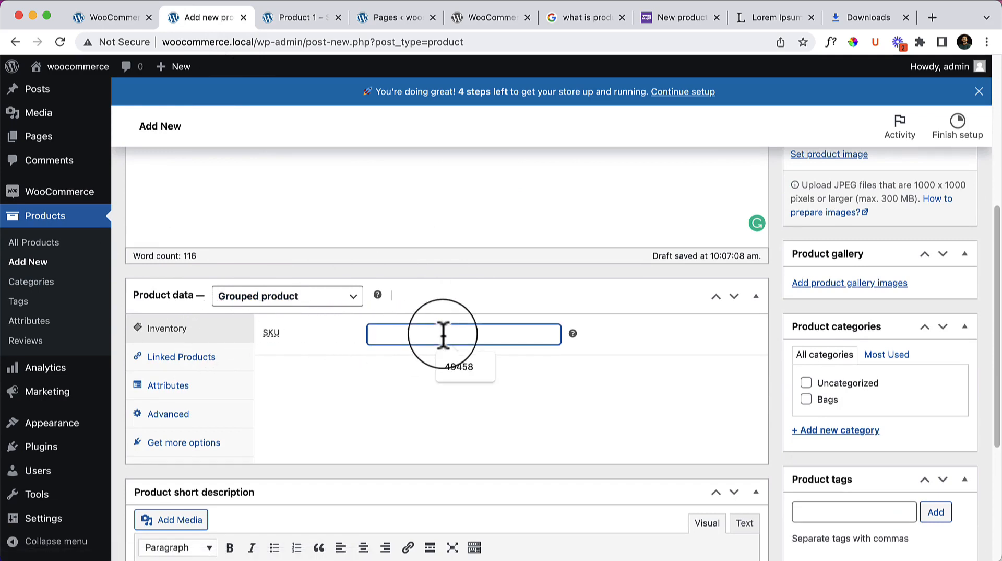
Search 'pro' under Linked Products and add Product 1 - Simple Product to the grouped products
{"action": "left_click", "coordinate": [162, 370]}
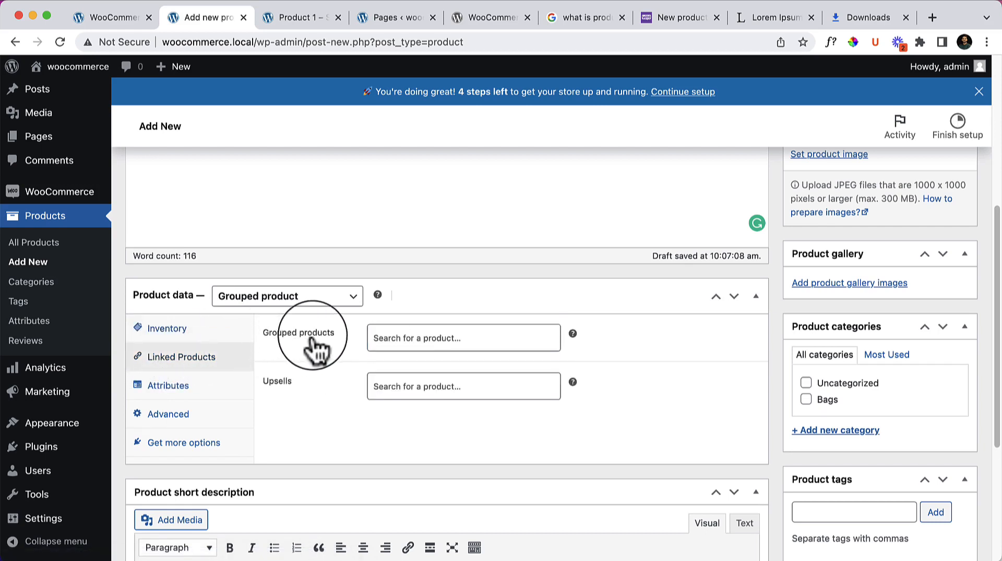
{"action": "left_click", "coordinate": [499, 341]}
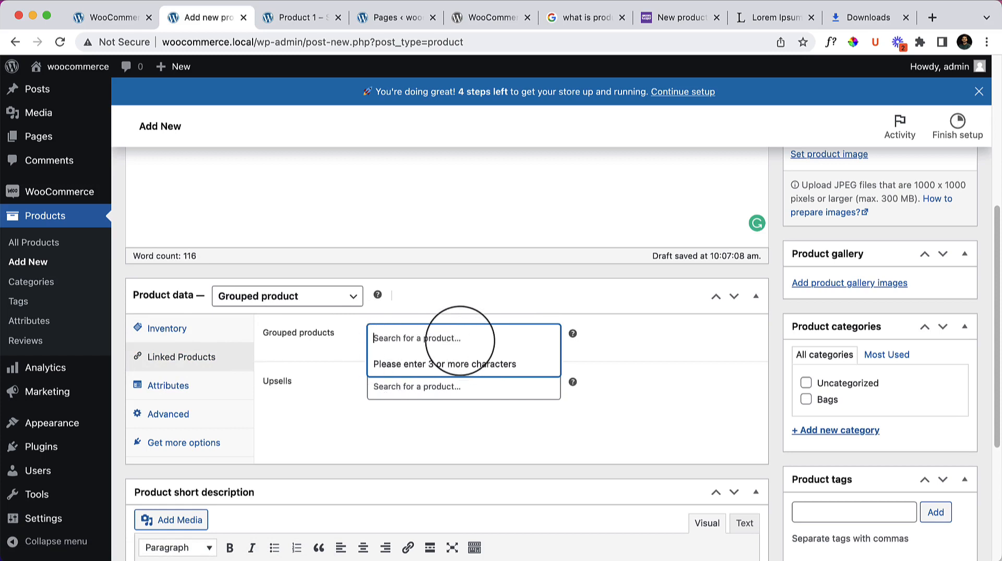
{"action": "type", "text": "pro"}
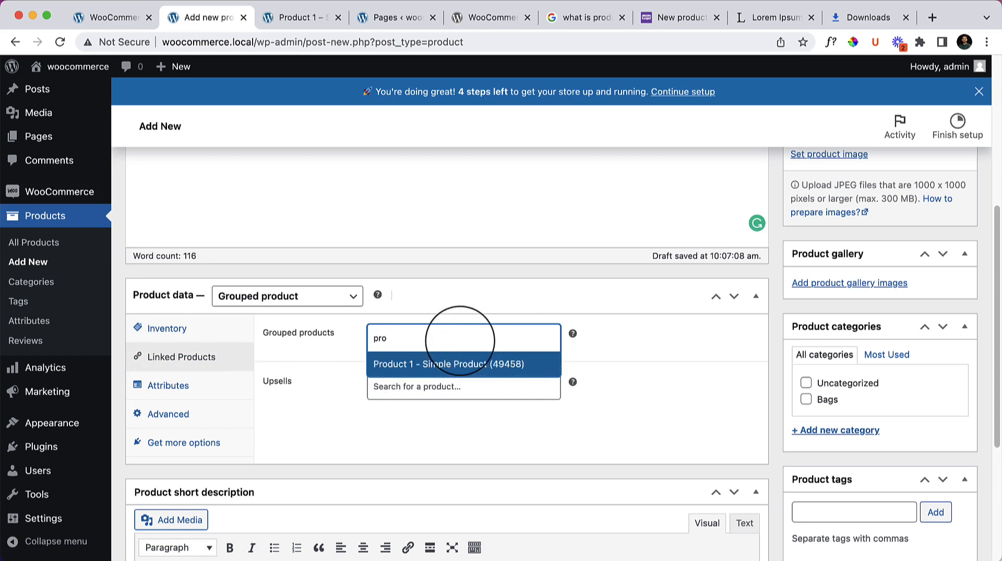
{"action": "left_click", "coordinate": [533, 365]}
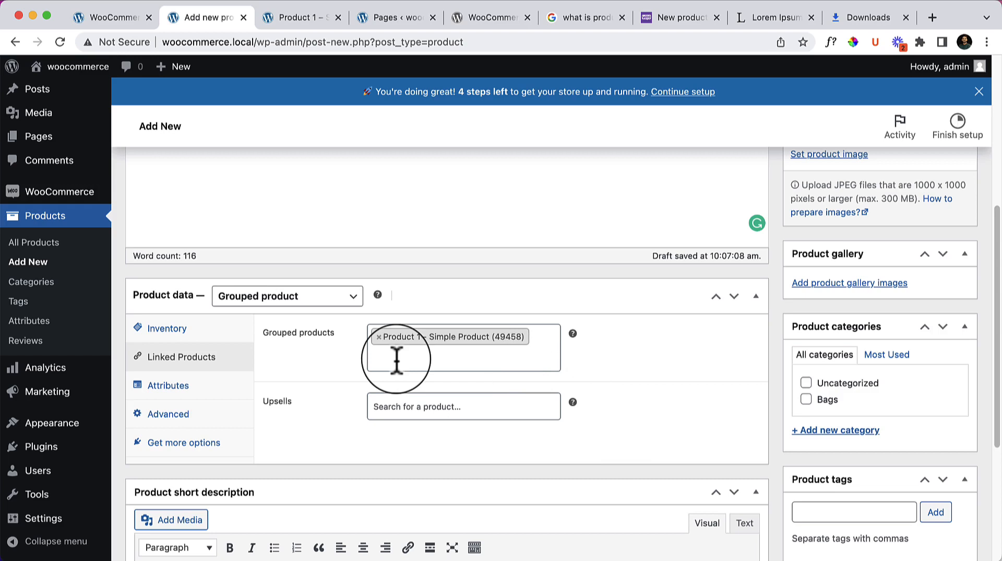
Review the Attributes tab and Advanced settings, leaving menu order at 0
{"action": "left_click", "coordinate": [215, 390]}
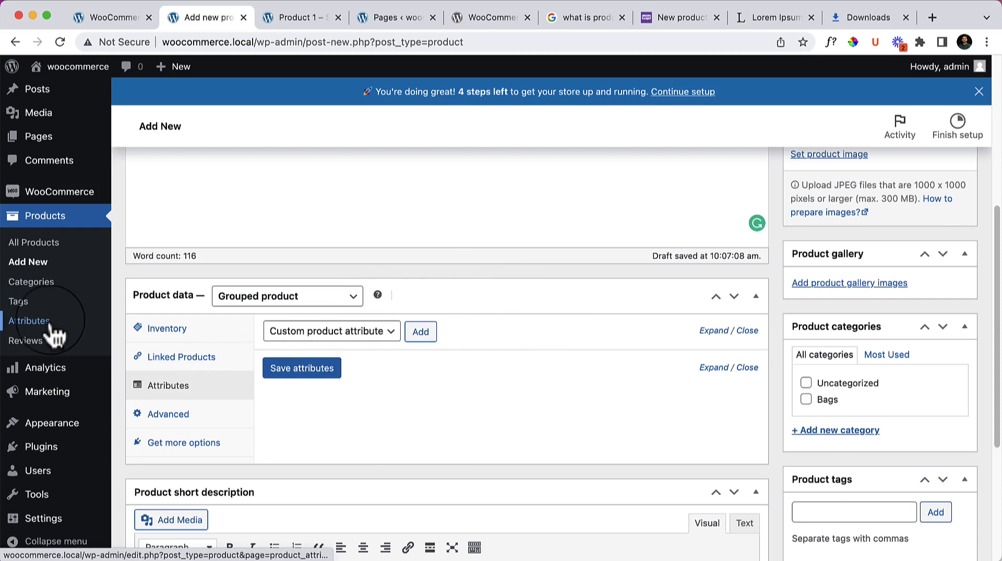
{"action": "left_click", "coordinate": [178, 426]}
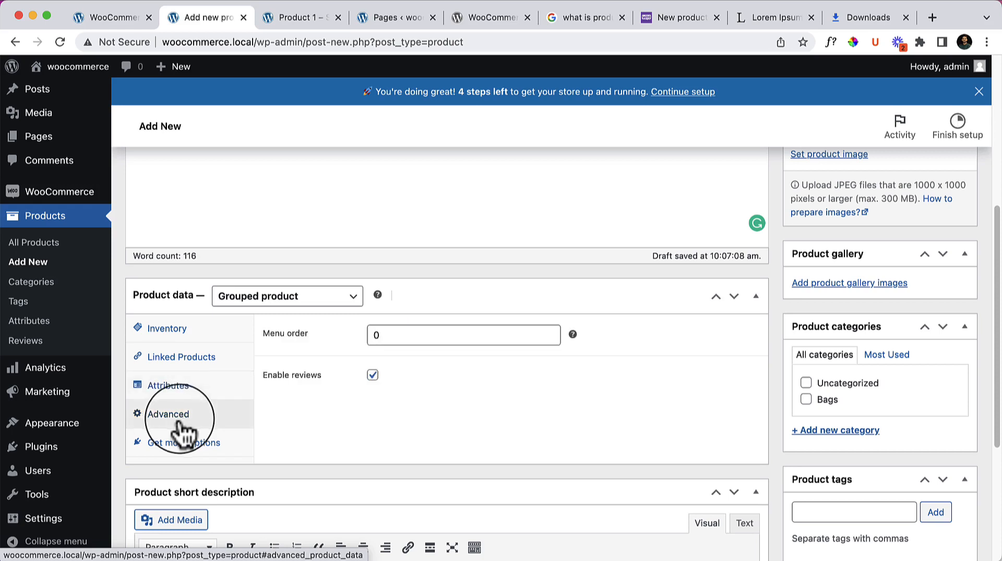
{"action": "left_click", "coordinate": [331, 336]}
{"action": "left_click", "coordinate": [320, 351]}
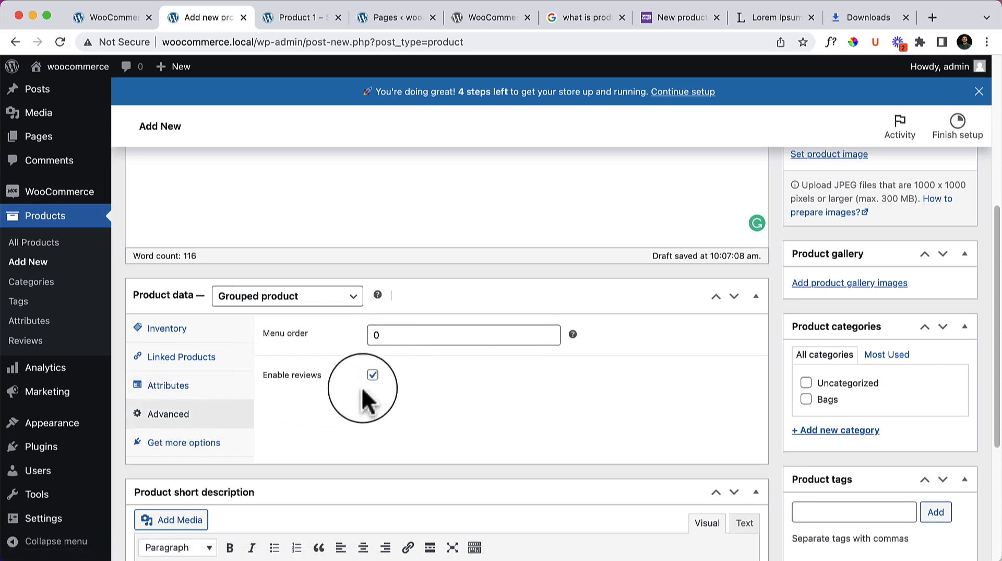
Paste Lorem Ipsum into the short description, keeping only the first sentence
{"action": "scroll", "coordinate": [487, 468], "scroll_direction": "down", "scroll_amount": 5}
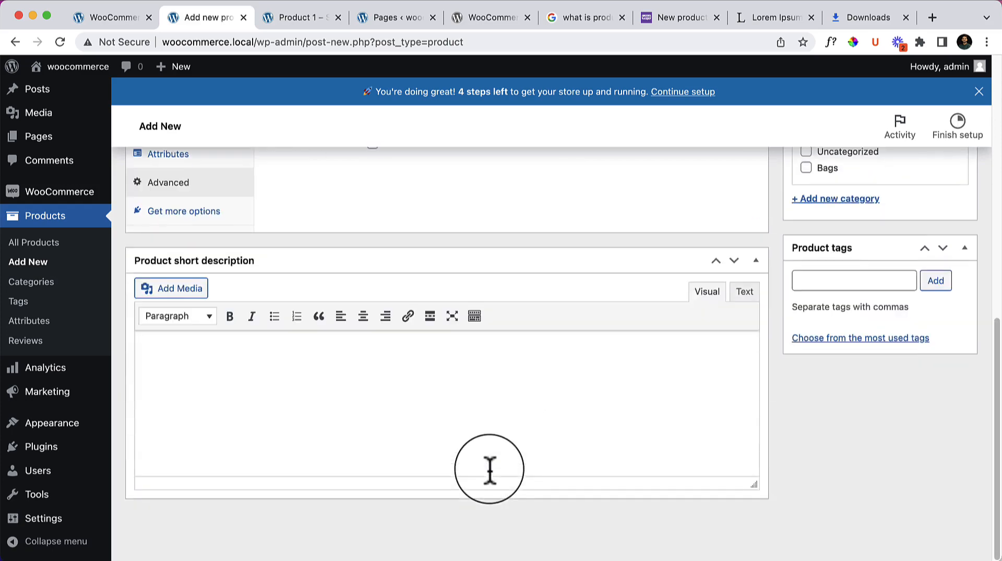
{"action": "left_click", "coordinate": [365, 410]}
{"action": "type", "text": "Lorem ipsum dolor sit amet, consectetur adipiscing elit. Maecenas at urna consequat, suscipit lacus ac, efficitur enim. Vestibulum quis nisl magna. Phasellus augue tellus, hendrerit in condimentum quis, finibus a lectus. Curabitur ullamcorper libero a malesuada ullamcorper. Nunc tempus sem elementum libero luctus, sed porta tellus dictum. Nunc vel ultricies velit. In sodales eros sit amet velit sodales, sit amet interdum est finibus. Ut in quam lorem. Quisque quis blandit dui, in volutpat sem. Donec tincidunt mi non fringilla porta. Donec a faucibus leo, et consequat justo. Class aptent taciti sociosqu ad litora torquent per conubia nostra, per inceptos himenaeos. Ut nec lobortis odio, quis interdum risus. Sed malesuada lorem leo, vitae vestibulum massa molestie sed."}
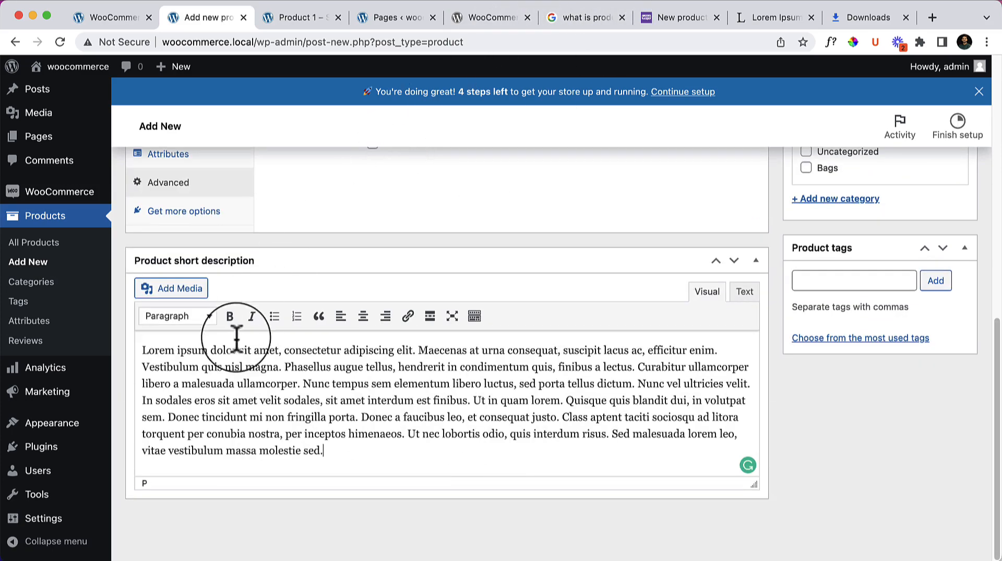
{"action": "left_click_drag", "start_coordinate": [416, 350], "coordinate": [472, 477]}
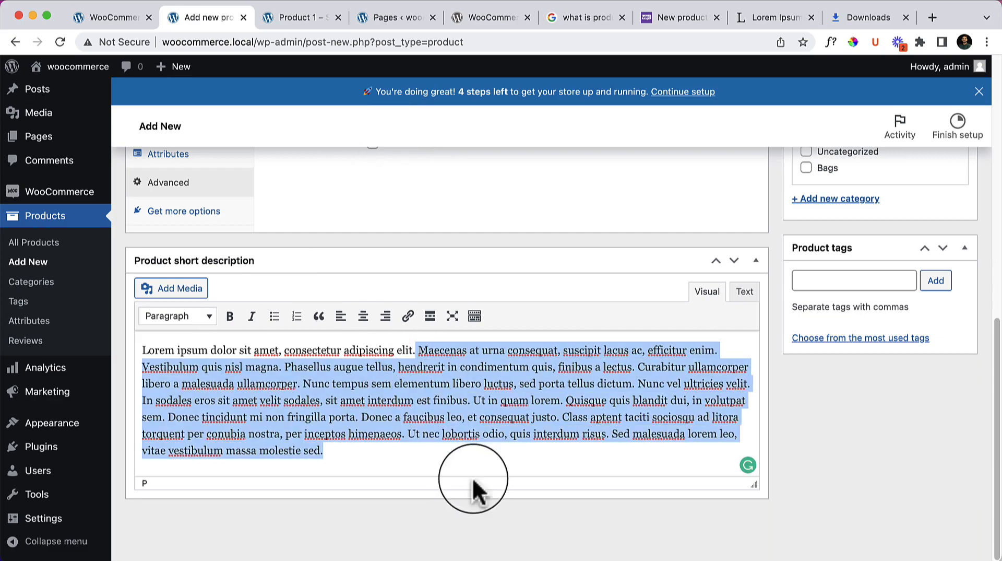
{"action": "key", "text": "BackSpace"}
{"action": "scroll", "coordinate": [890, 469], "scroll_direction": "up", "scroll_amount": 12}
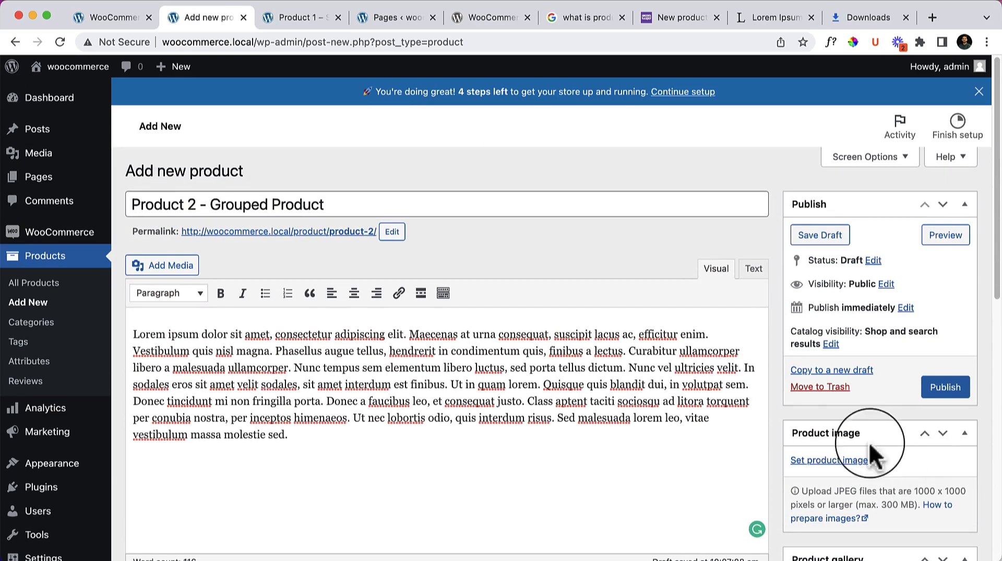
{"action": "scroll", "coordinate": [866, 384], "scroll_direction": "down", "scroll_amount": 1}
Set the brown bag as product image and add the brown bag and turquoise bracelet to the gallery
{"action": "left_click", "coordinate": [833, 438]}
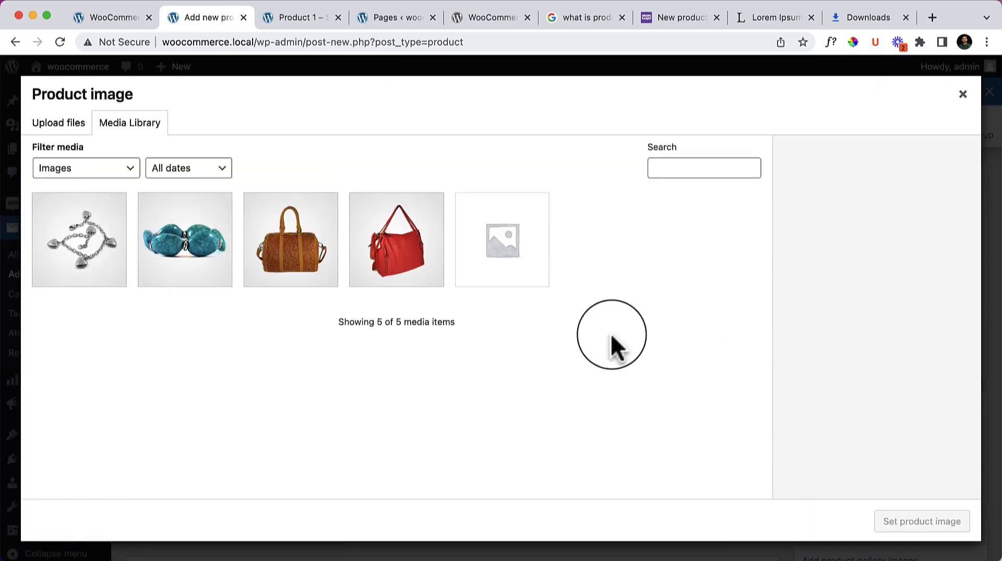
{"action": "left_click", "coordinate": [302, 274]}
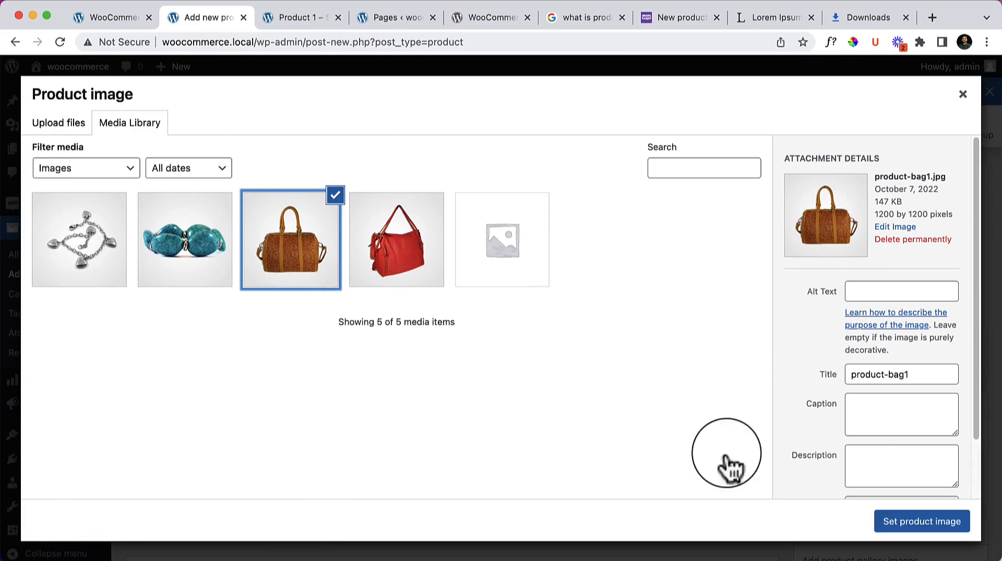
{"action": "left_click", "coordinate": [940, 520]}
{"action": "scroll", "coordinate": [934, 434], "scroll_direction": "down", "scroll_amount": 5}
{"action": "left_click", "coordinate": [866, 366]}
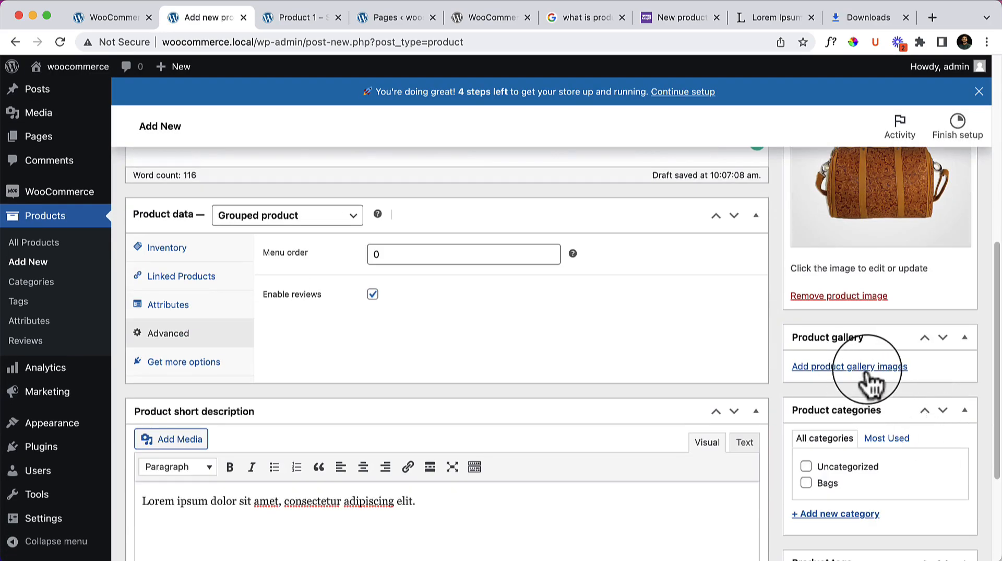
{"action": "left_click", "coordinate": [286, 276]}
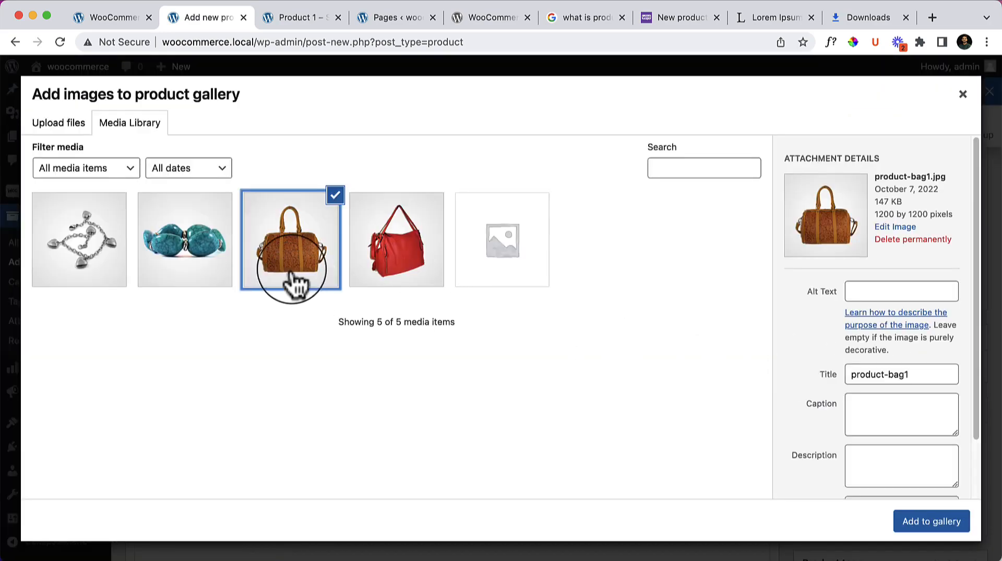
{"action": "left_click", "coordinate": [228, 264]}
{"action": "left_click", "coordinate": [932, 520]}
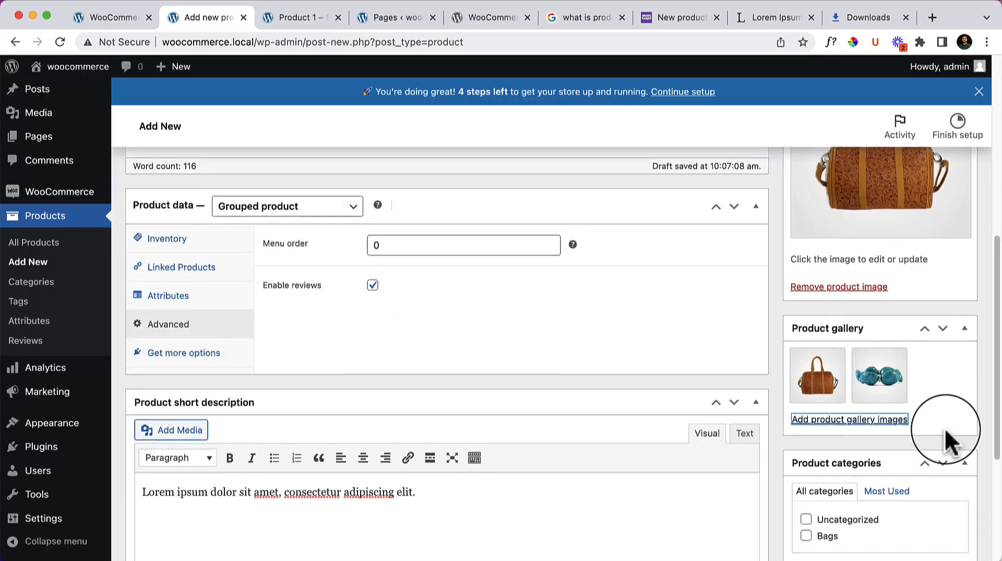
{"action": "scroll", "coordinate": [943, 442], "scroll_direction": "down", "scroll_amount": 5}
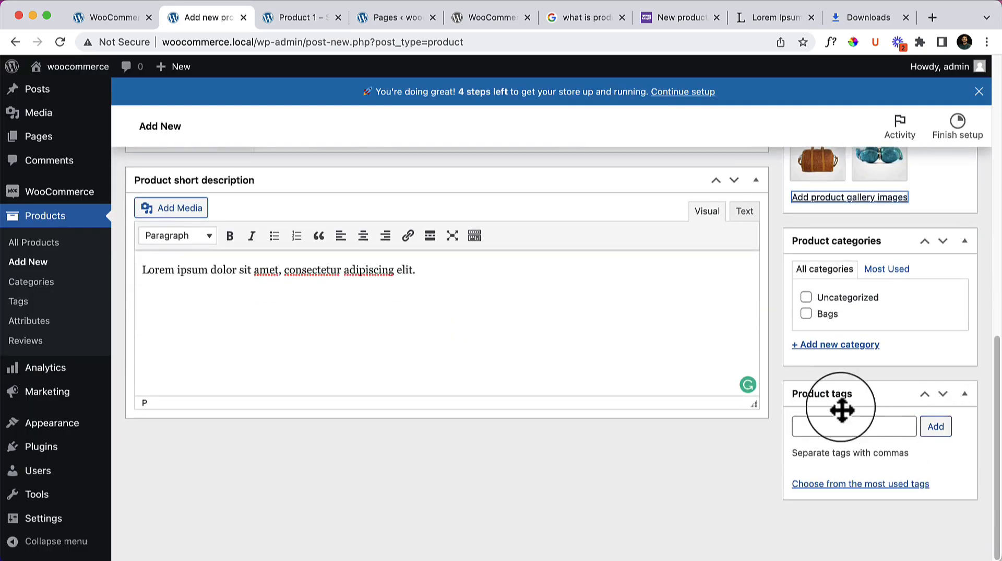
File the product under Bags and a new Shoes category, then publish it
{"action": "left_click", "coordinate": [829, 316]}
{"action": "left_click", "coordinate": [843, 349]}
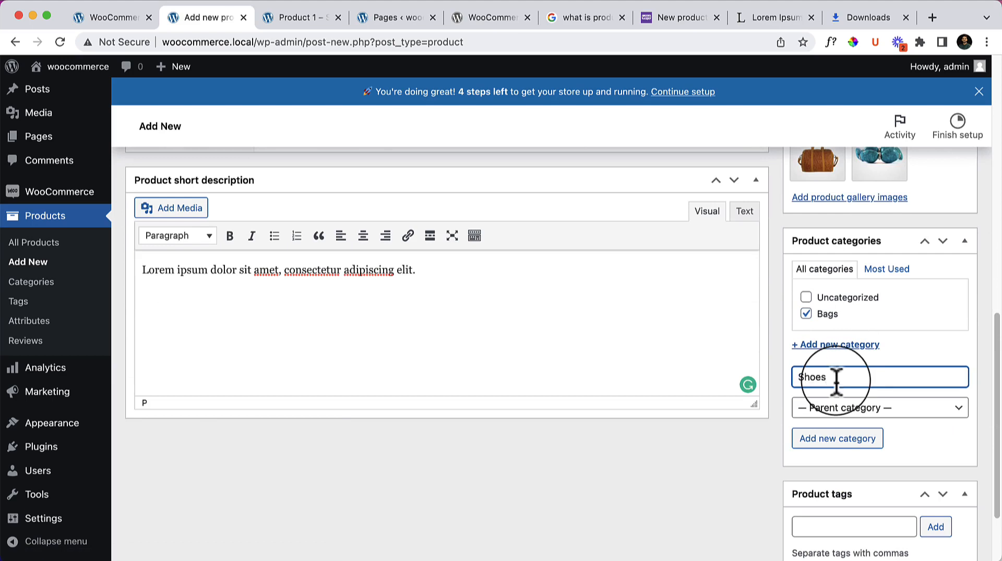
{"action": "left_click", "coordinate": [854, 438]}
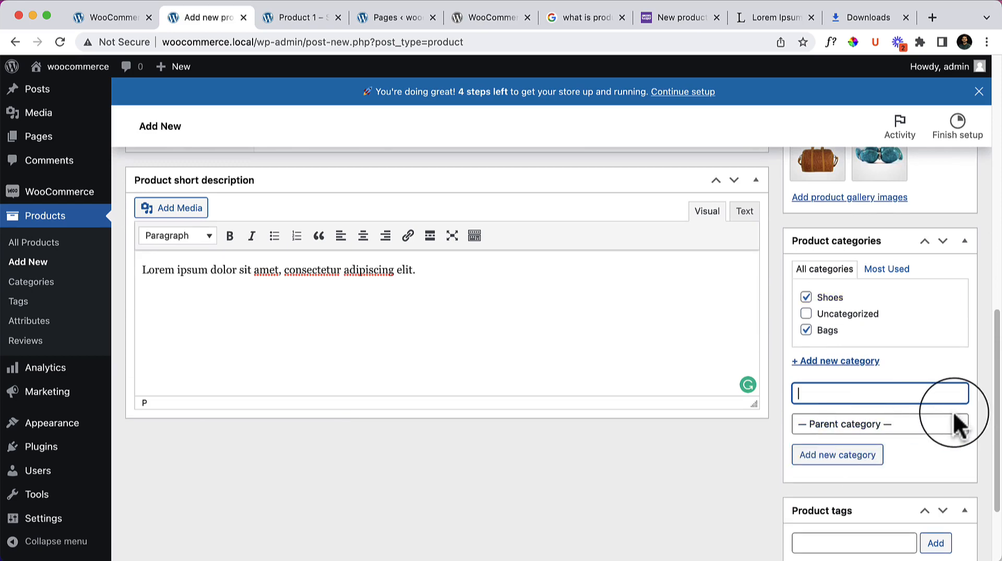
{"action": "scroll", "coordinate": [952, 409], "scroll_direction": "up", "scroll_amount": 15}
{"action": "left_click", "coordinate": [952, 389]}
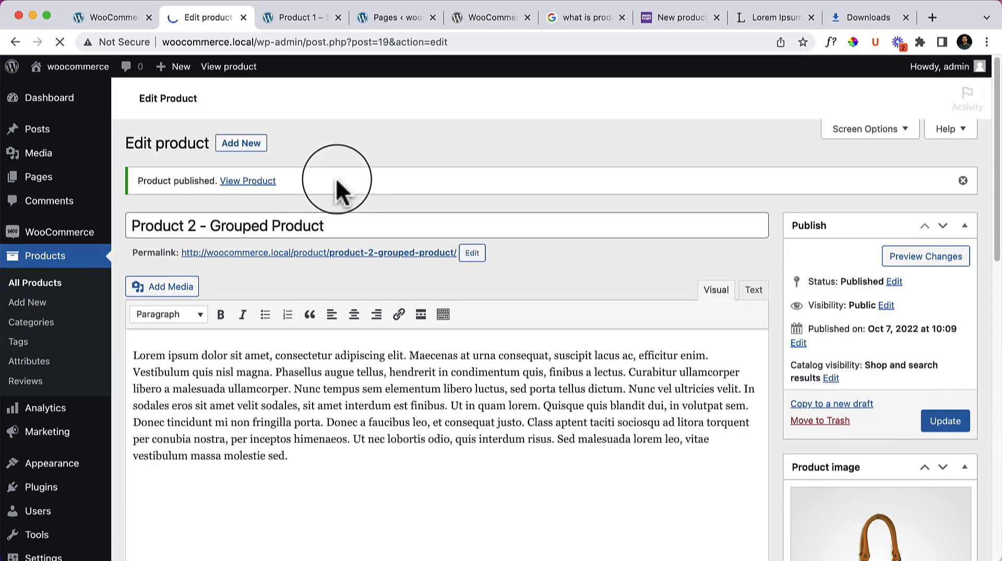
Open Product 2's storefront page in a new tab and scroll through it
{"action": "right_click", "coordinate": [252, 180]}
{"action": "left_click", "coordinate": [283, 186]}
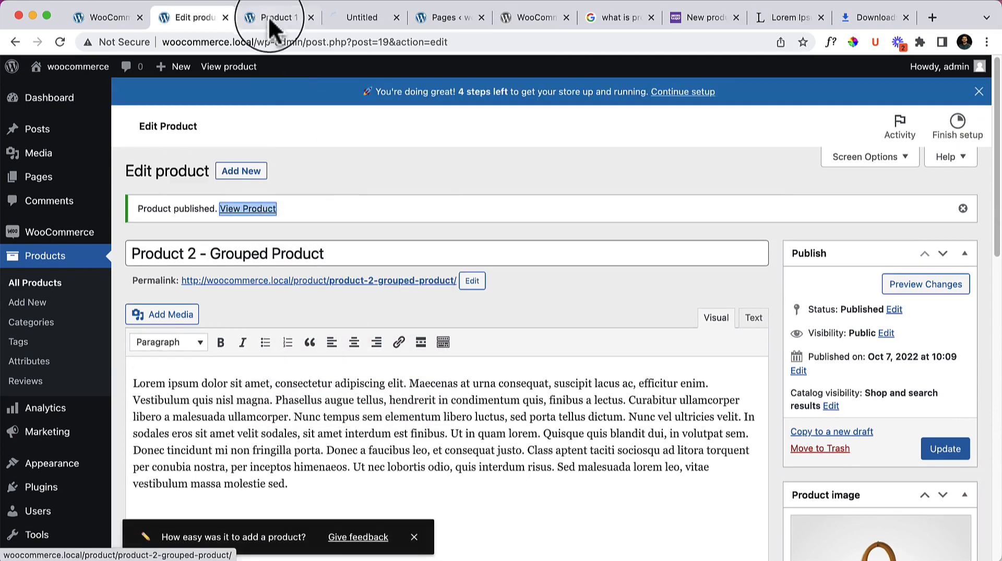
{"action": "left_click", "coordinate": [366, 18]}
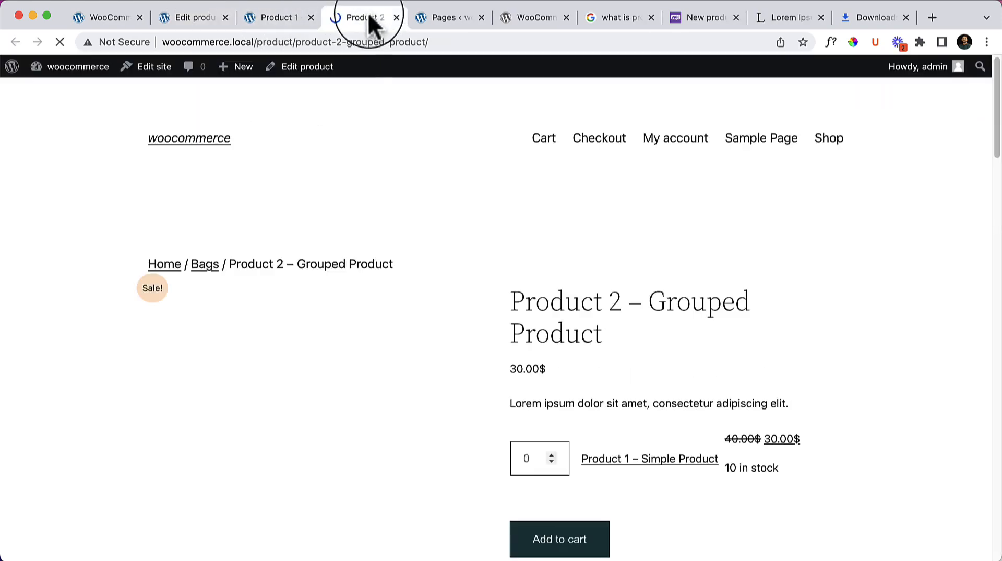
{"action": "left_click_drag", "start_coordinate": [367, 11], "coordinate": [286, 17]}
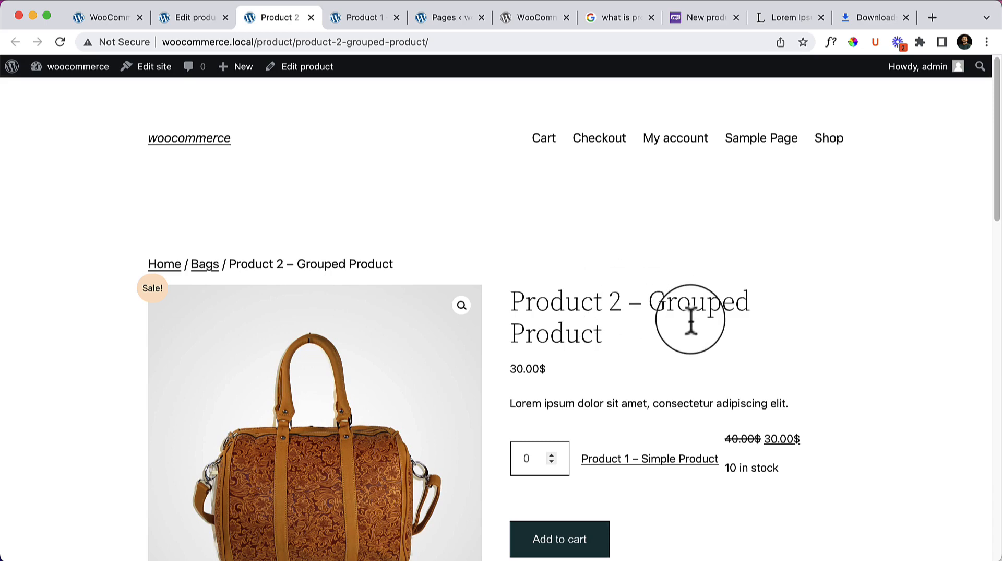
{"action": "scroll", "coordinate": [690, 319], "scroll_direction": "down", "scroll_amount": 5}
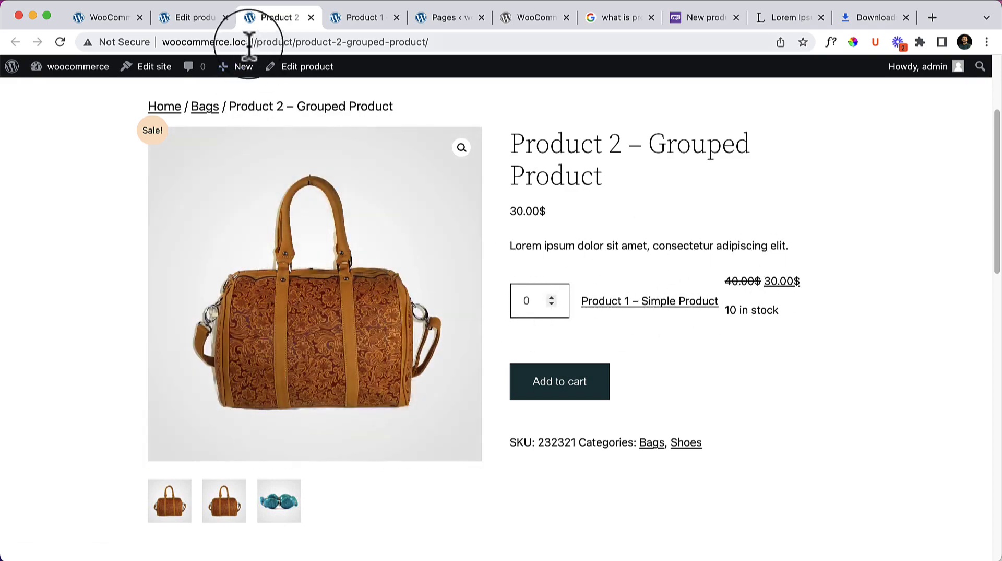
Return to the grouped product's admin edit tab and dismiss the feedback toast
{"action": "left_click", "coordinate": [204, 23]}
{"action": "scroll", "coordinate": [412, 403], "scroll_direction": "down", "scroll_amount": 5}
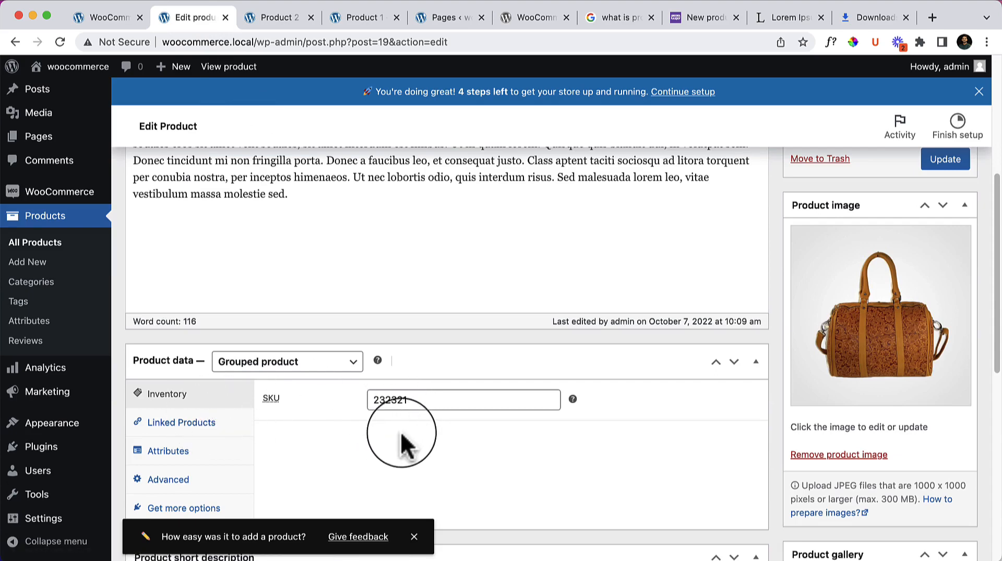
{"action": "scroll", "coordinate": [407, 437], "scroll_direction": "down", "scroll_amount": 2}
{"action": "scroll", "coordinate": [407, 437], "scroll_direction": "down", "scroll_amount": 1}
{"action": "left_click", "coordinate": [414, 539]}
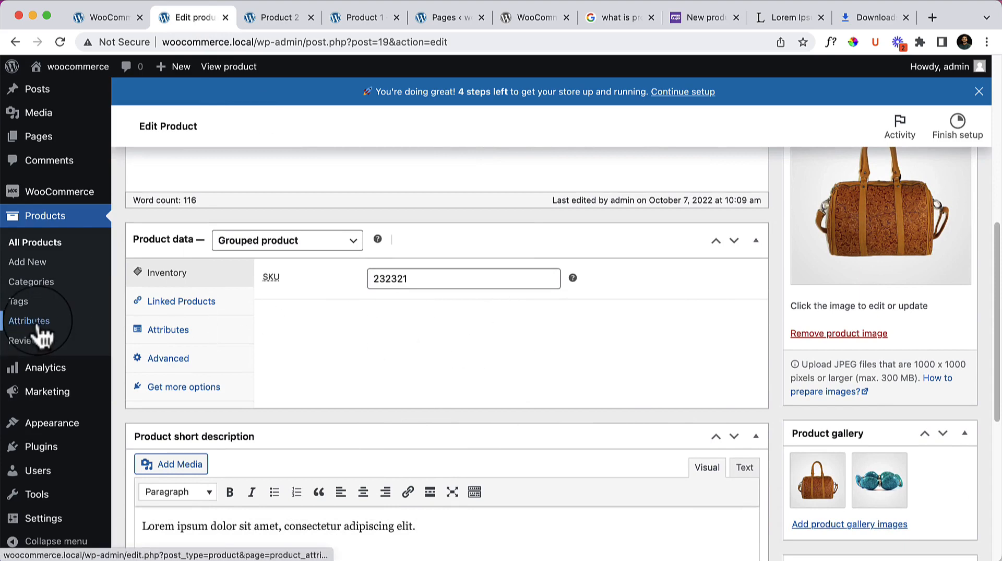
{"action": "right_click", "coordinate": [36, 262]}
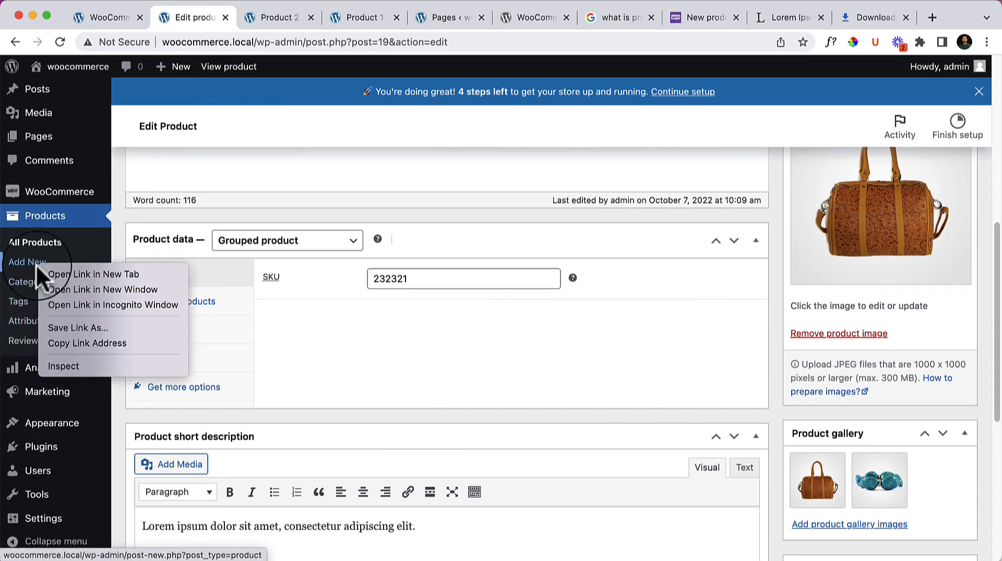
Open a blank new product form in a separate tab and paste Lorem ipsum as its description
{"action": "left_click", "coordinate": [53, 272]}
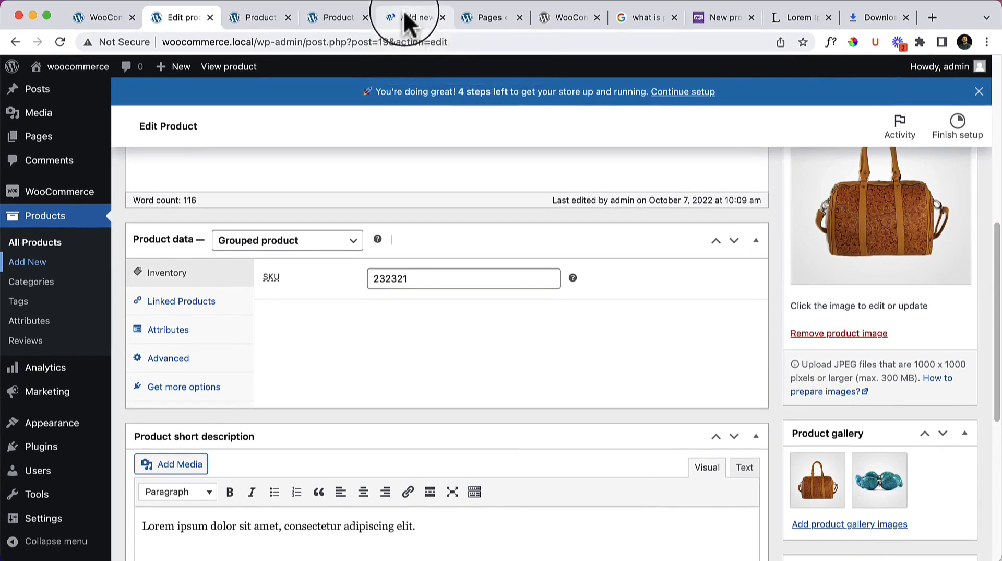
{"action": "left_click_drag", "start_coordinate": [401, 16], "coordinate": [256, 57]}
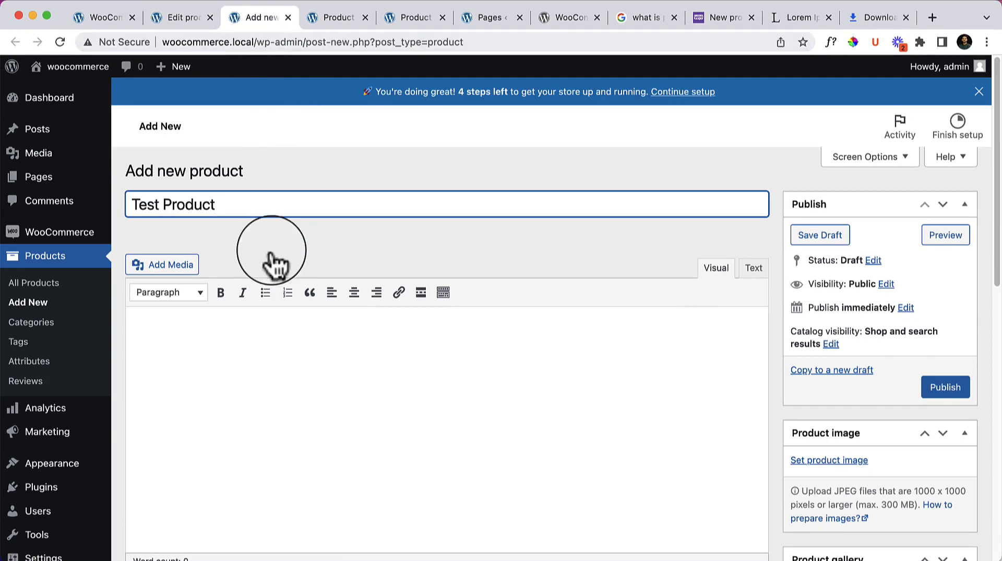
{"action": "left_click", "coordinate": [249, 362]}
{"action": "key", "text": "super+v"}
{"action": "scroll", "coordinate": [428, 396], "scroll_direction": "down", "scroll_amount": 7}
Set regular price 39 and sale price 29, then check the Inventory and Shipping settings
{"action": "left_click", "coordinate": [439, 276]}
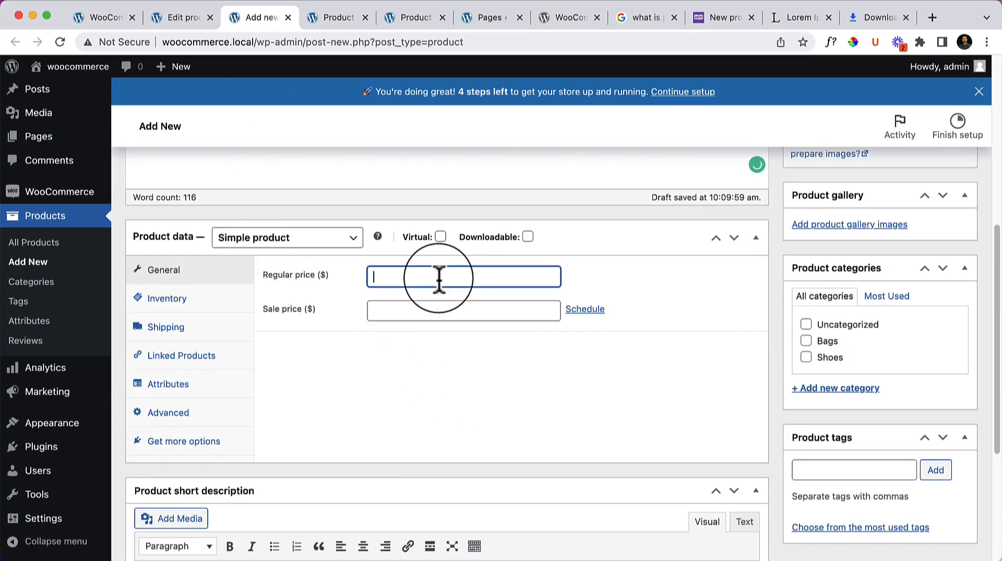
{"action": "type", "text": "39"}
{"action": "key", "text": "Tab"}
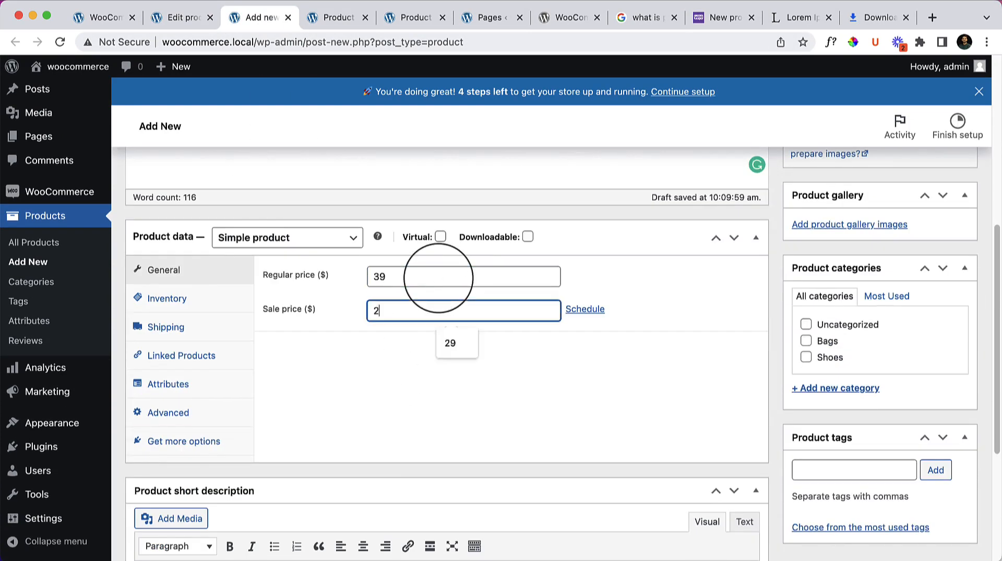
{"action": "type", "text": "29"}
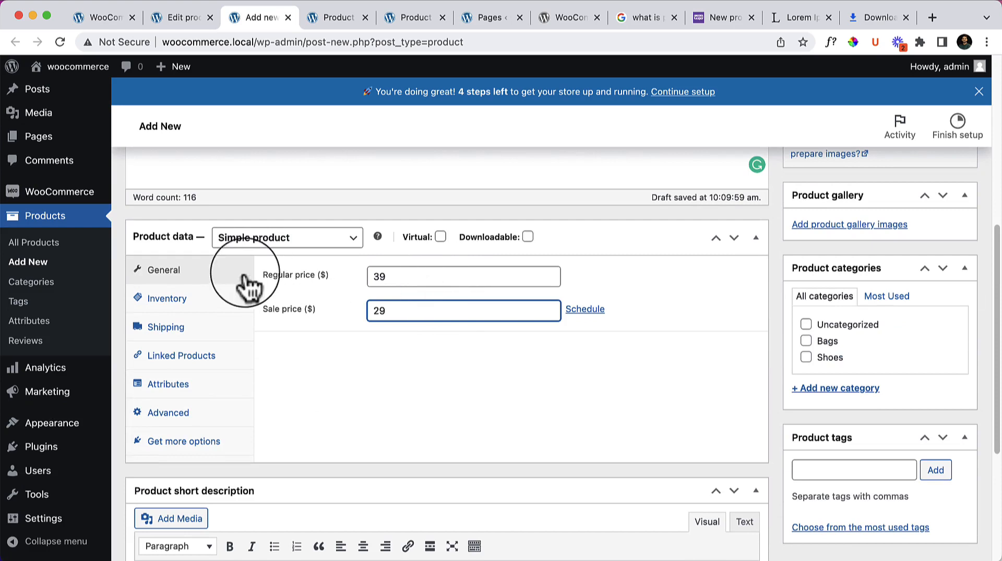
{"action": "left_click", "coordinate": [204, 304]}
{"action": "left_click", "coordinate": [206, 333]}
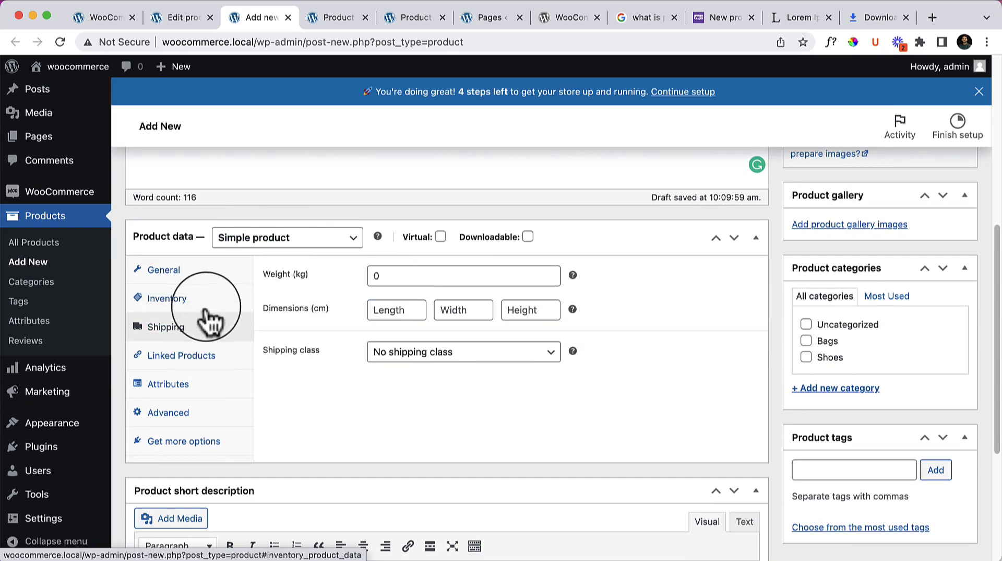
{"action": "left_click", "coordinate": [207, 305]}
Paste Lorem ipsum as the short description, trimming the text after 'tell'
{"action": "scroll", "coordinate": [246, 446], "scroll_direction": "down", "scroll_amount": 3}
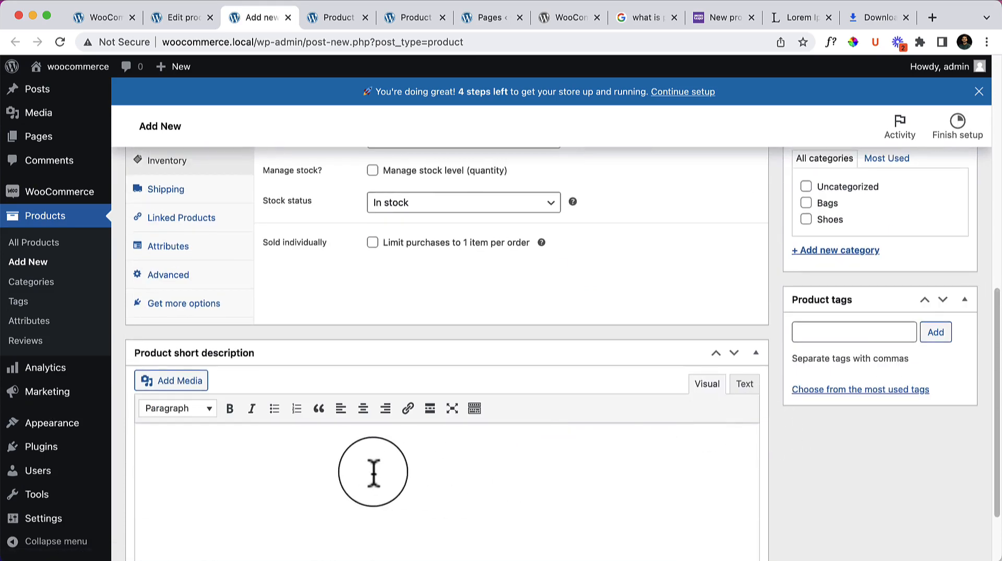
{"action": "key", "text": "super+v"}
{"action": "left_click_drag", "start_coordinate": [381, 459], "coordinate": [480, 543]}
{"action": "key", "text": "BackSpace"}
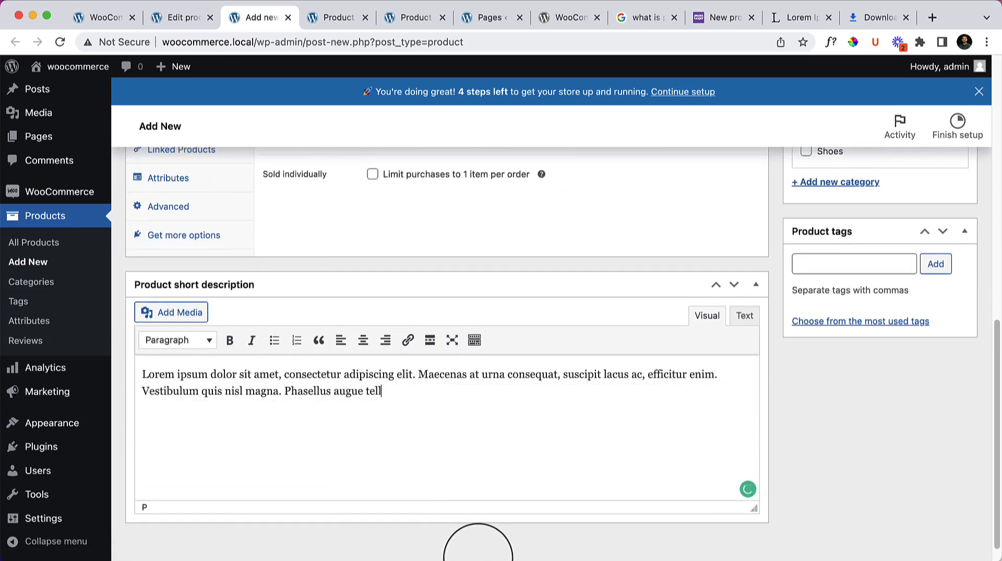
{"action": "scroll", "coordinate": [716, 503], "scroll_direction": "up", "scroll_amount": 5}
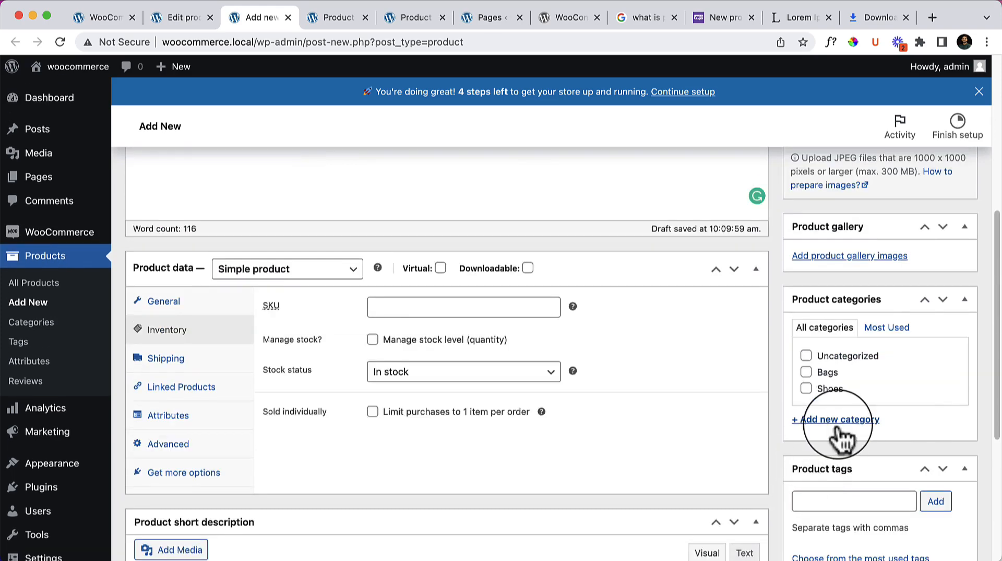
Put the product in the Bags category and set the red bag as its product image
{"action": "left_click", "coordinate": [828, 373]}
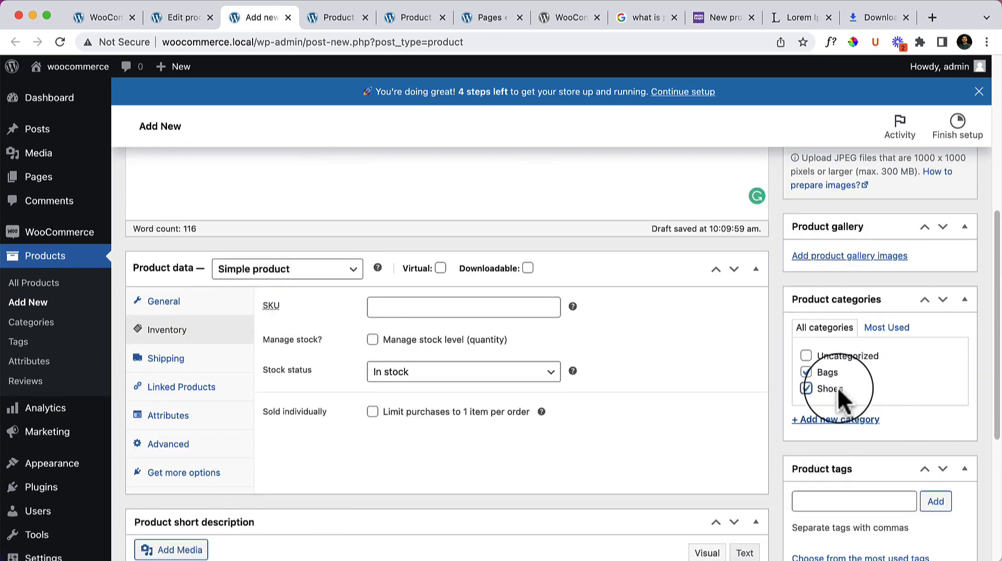
{"action": "scroll", "coordinate": [867, 317], "scroll_direction": "up", "scroll_amount": 4}
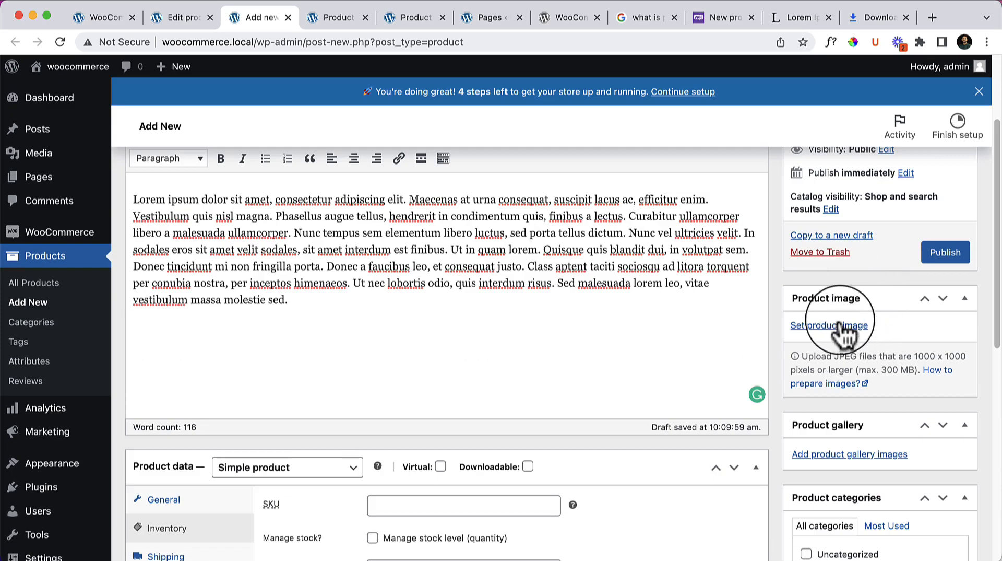
{"action": "left_click", "coordinate": [841, 326]}
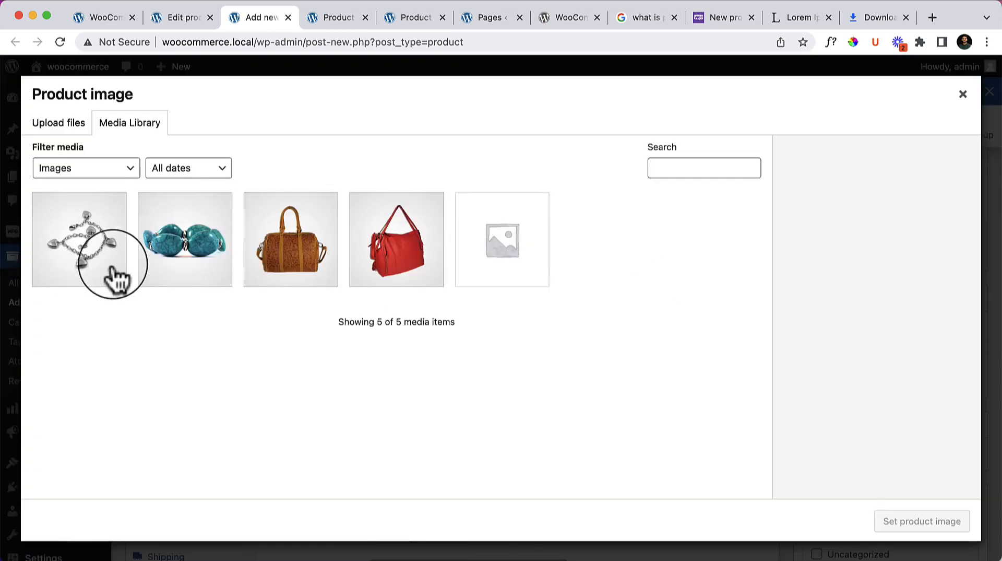
{"action": "left_click", "coordinate": [367, 279]}
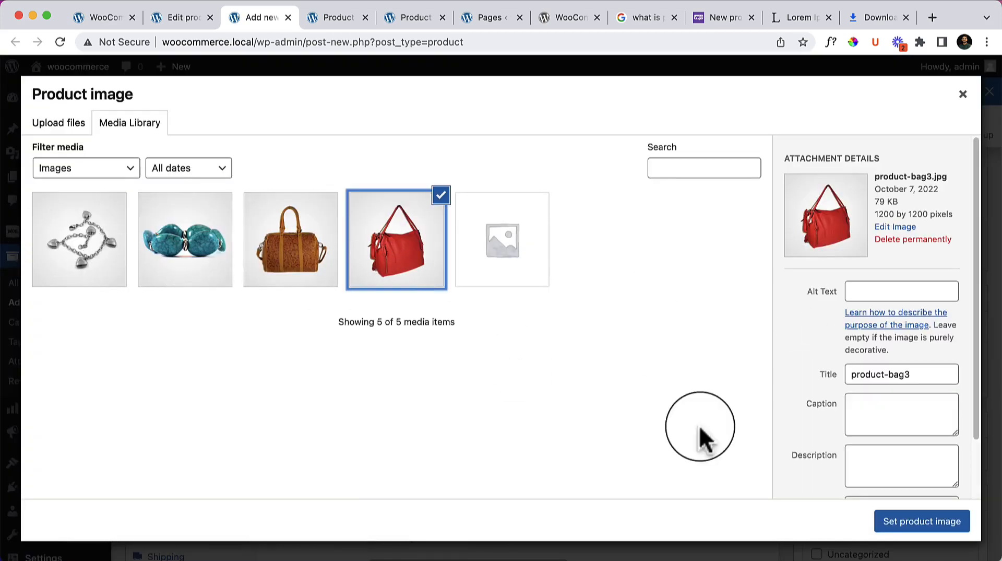
{"action": "left_click", "coordinate": [896, 521]}
Add the bracelet, brown bag and red bag pictures to the gallery and publish Test Product
{"action": "scroll", "coordinate": [846, 440], "scroll_direction": "down", "scroll_amount": 1}
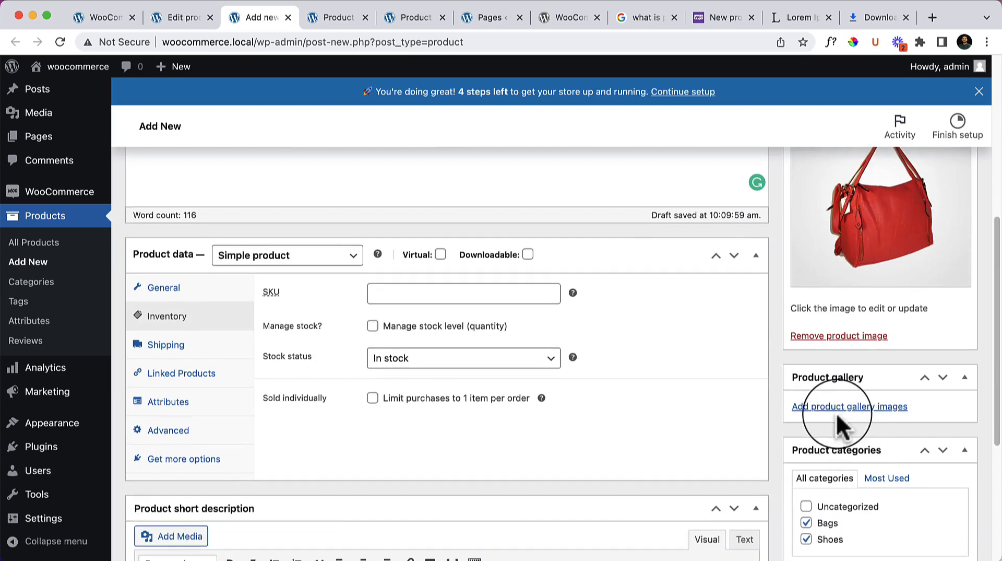
{"action": "left_click", "coordinate": [839, 409]}
{"action": "left_click", "coordinate": [167, 247]}
{"action": "left_click", "coordinate": [280, 250]}
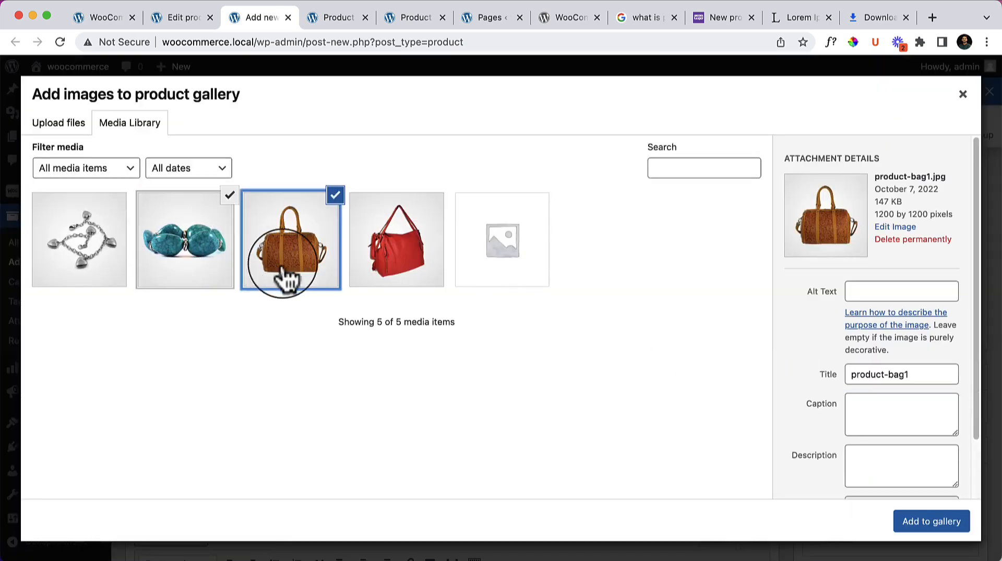
{"action": "left_click", "coordinate": [396, 245]}
{"action": "left_click", "coordinate": [931, 521]}
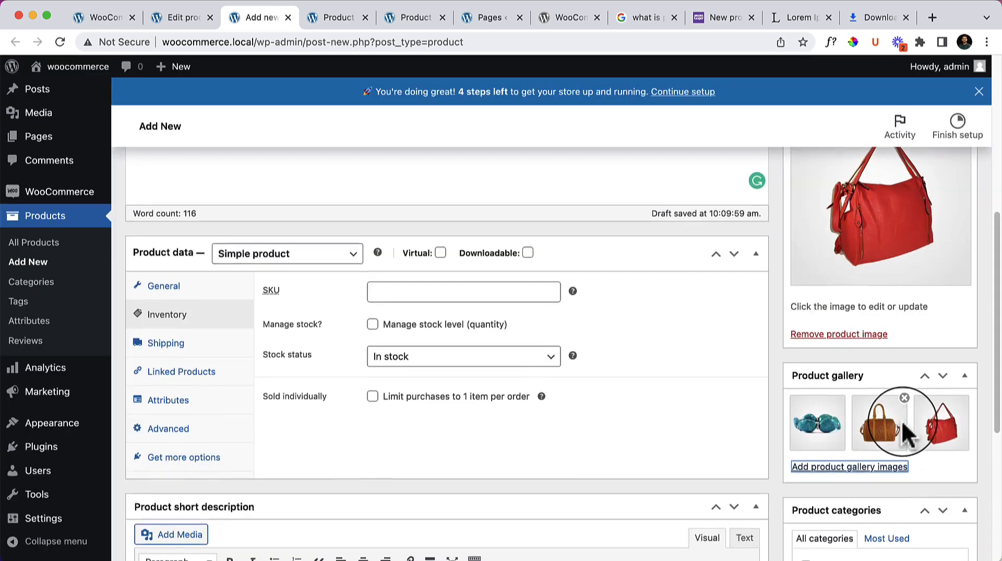
{"action": "scroll", "coordinate": [861, 392], "scroll_direction": "down", "scroll_amount": 5}
{"action": "scroll", "coordinate": [822, 438], "scroll_direction": "up", "scroll_amount": 1}
{"action": "scroll", "coordinate": [822, 438], "scroll_direction": "up", "scroll_amount": 10}
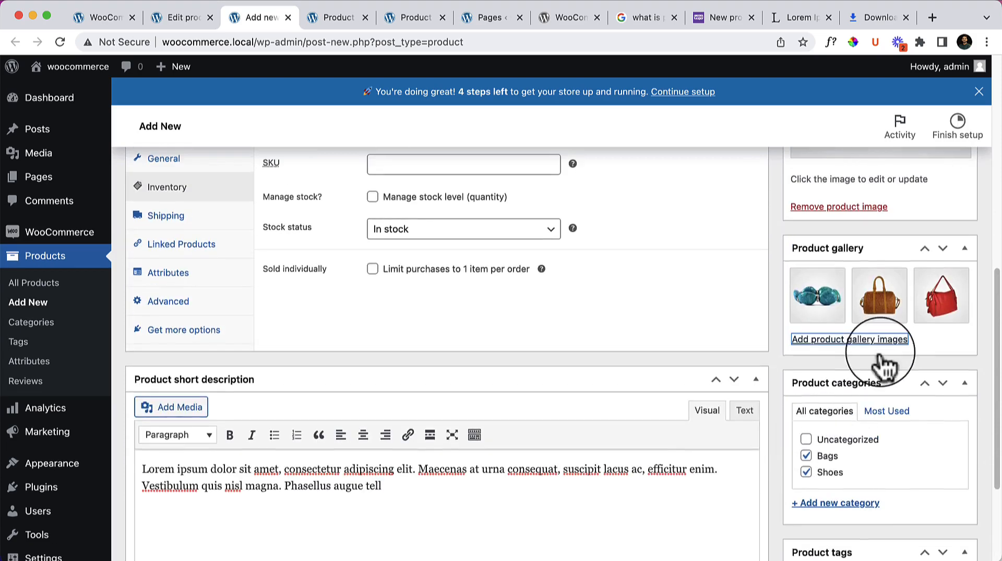
{"action": "left_click", "coordinate": [945, 300]}
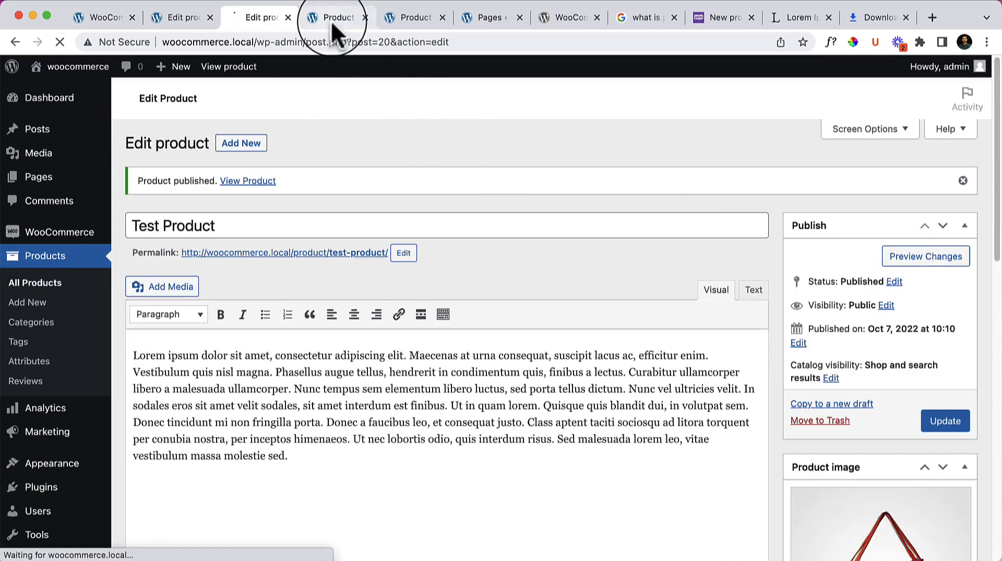
Show All Products and open Product 2 – Grouped Product's editor in a new tab
{"action": "left_click", "coordinate": [54, 288]}
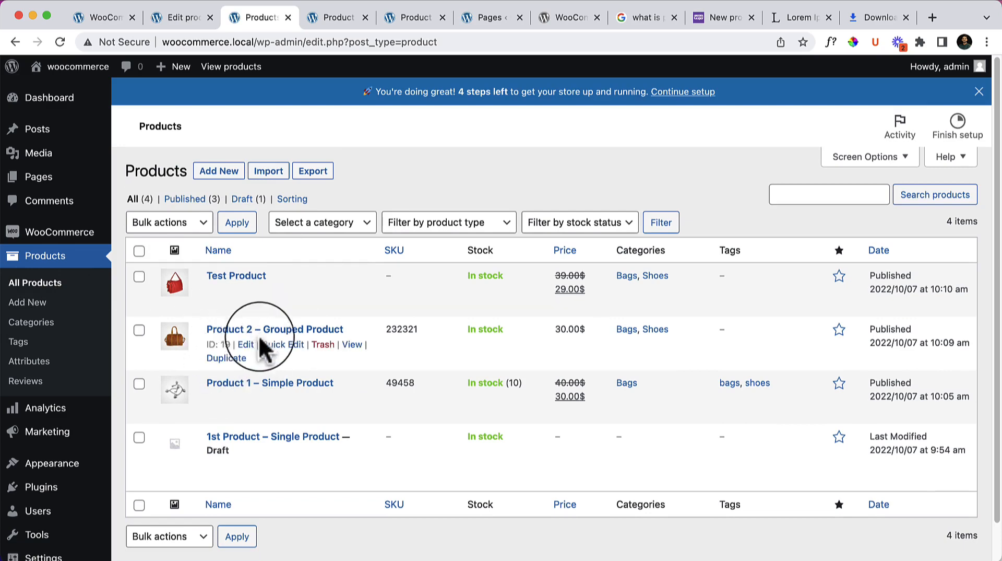
{"action": "right_click", "coordinate": [257, 345]}
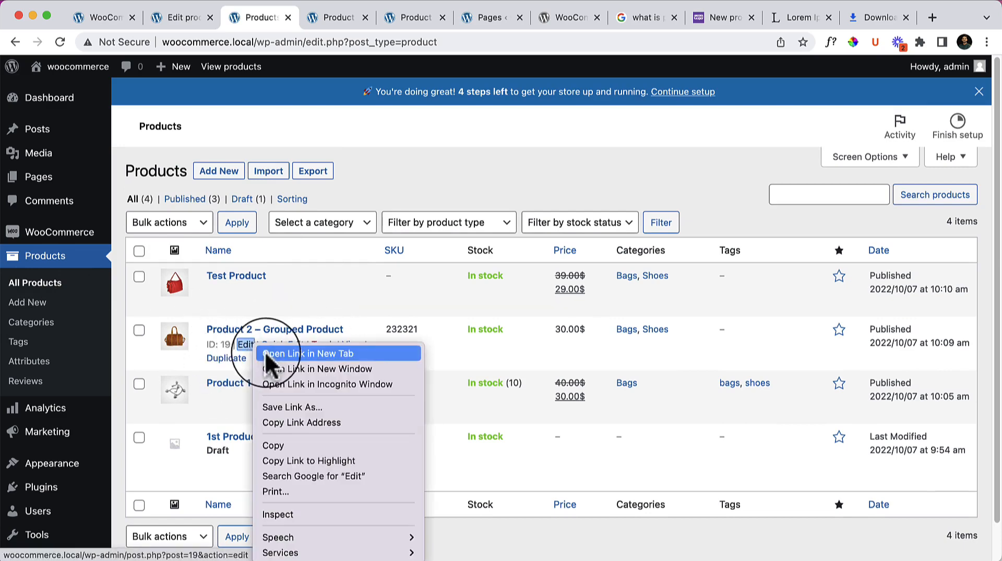
{"action": "left_click", "coordinate": [267, 355]}
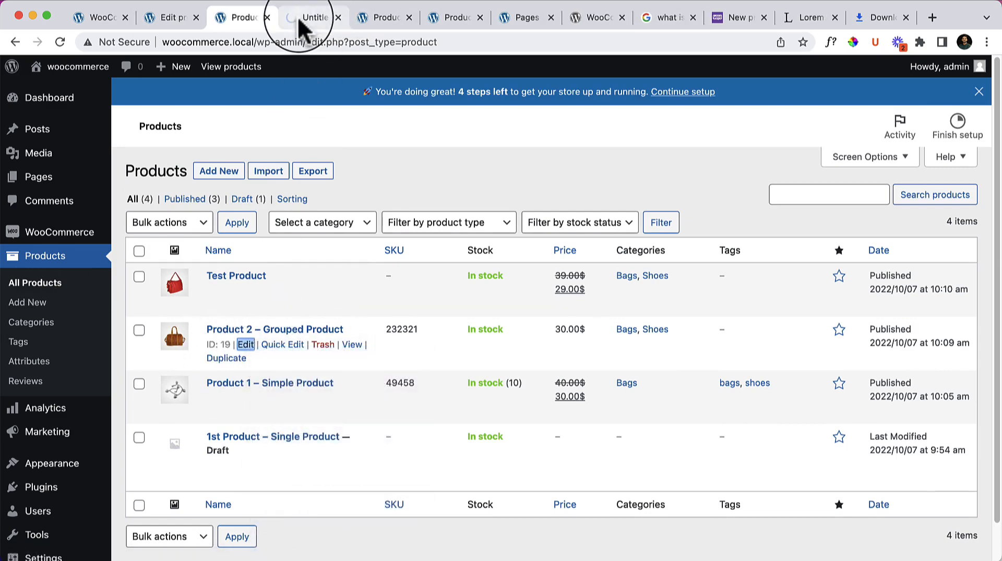
Add Test Product (#20) to Product 2's grouped products in the Linked Products tab
{"action": "left_click", "coordinate": [299, 19]}
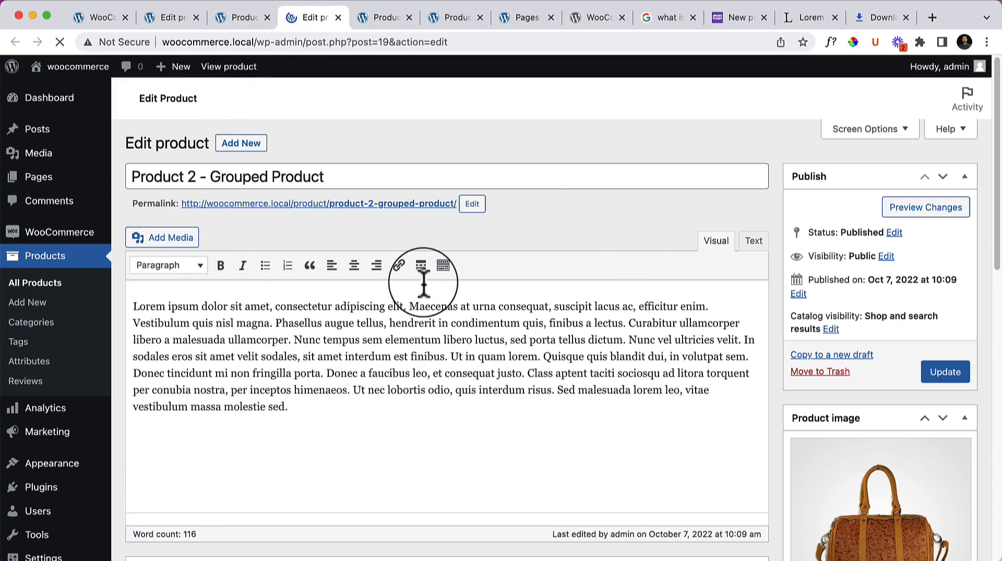
{"action": "scroll", "coordinate": [423, 285], "scroll_direction": "down", "scroll_amount": 3}
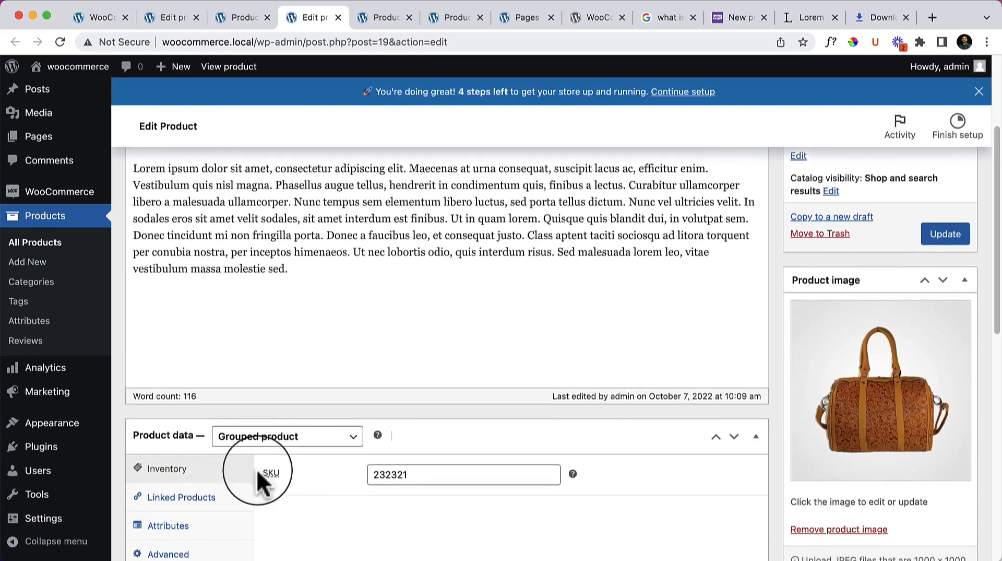
{"action": "scroll", "coordinate": [263, 480], "scroll_direction": "down", "scroll_amount": 3}
{"action": "left_click", "coordinate": [183, 433]}
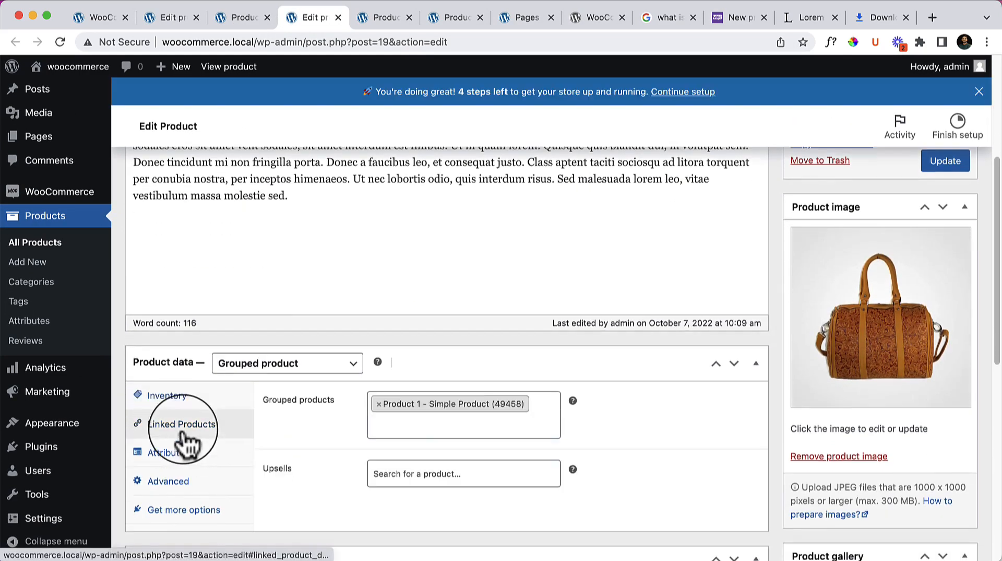
{"action": "left_click", "coordinate": [413, 425]}
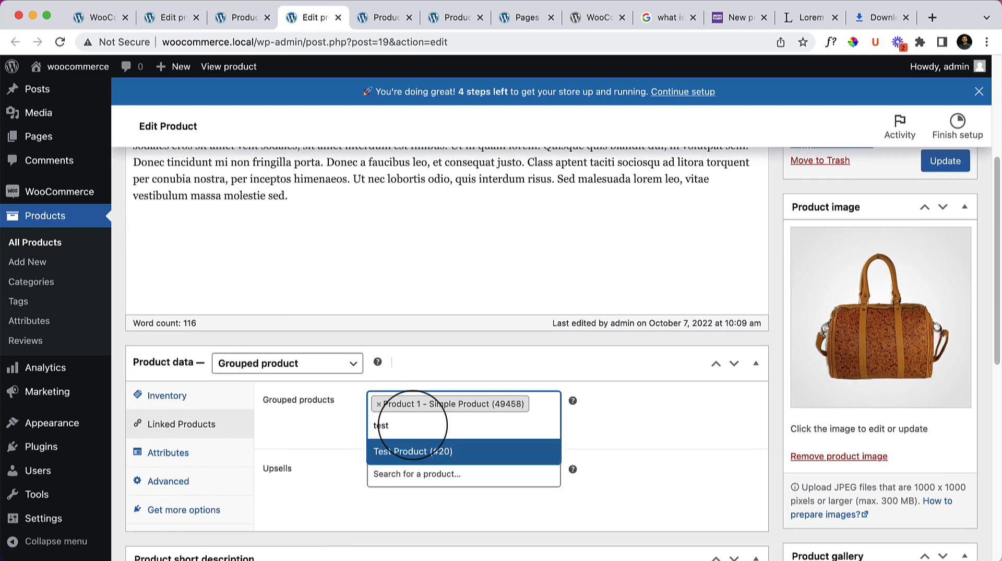
{"action": "left_click", "coordinate": [404, 450]}
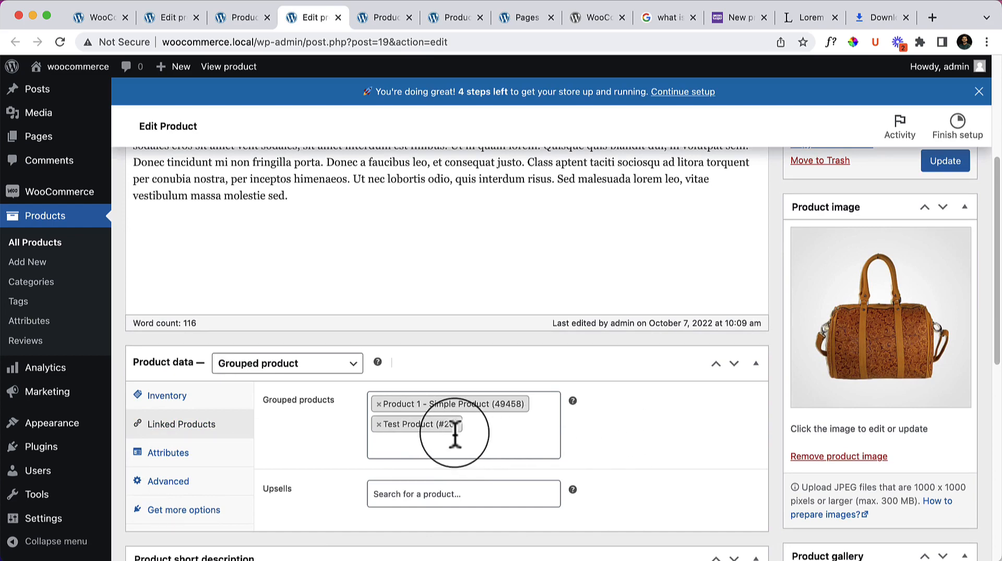
Update Product 2 and switch to its storefront tab
{"action": "scroll", "coordinate": [711, 440], "scroll_direction": "down", "scroll_amount": 3}
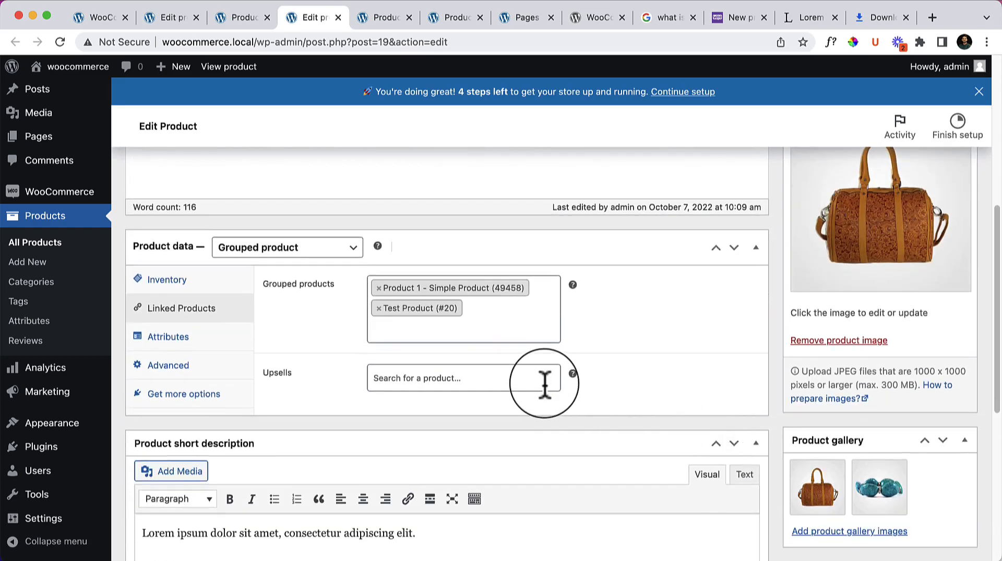
{"action": "scroll", "coordinate": [757, 340], "scroll_direction": "up", "scroll_amount": 10}
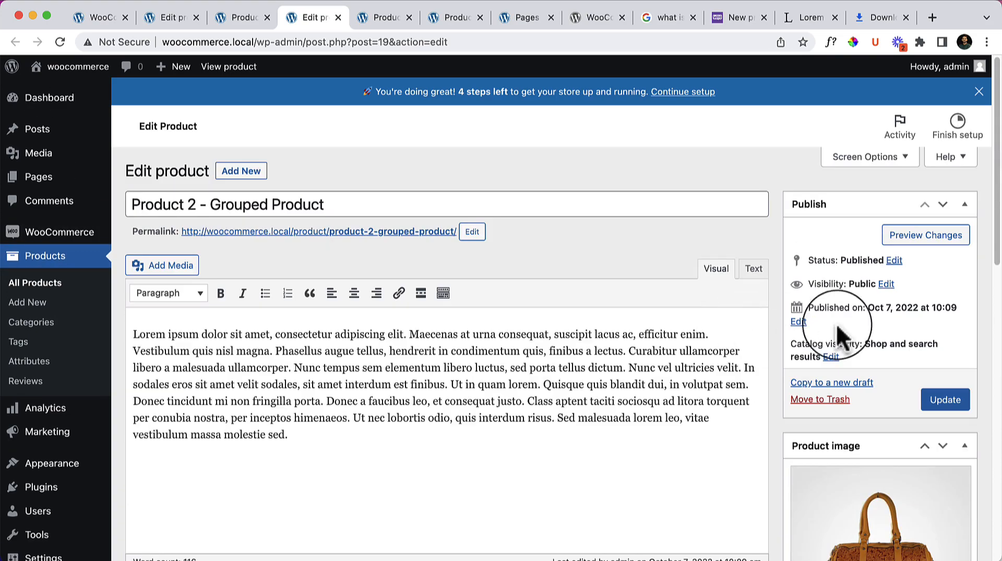
{"action": "left_click", "coordinate": [946, 399]}
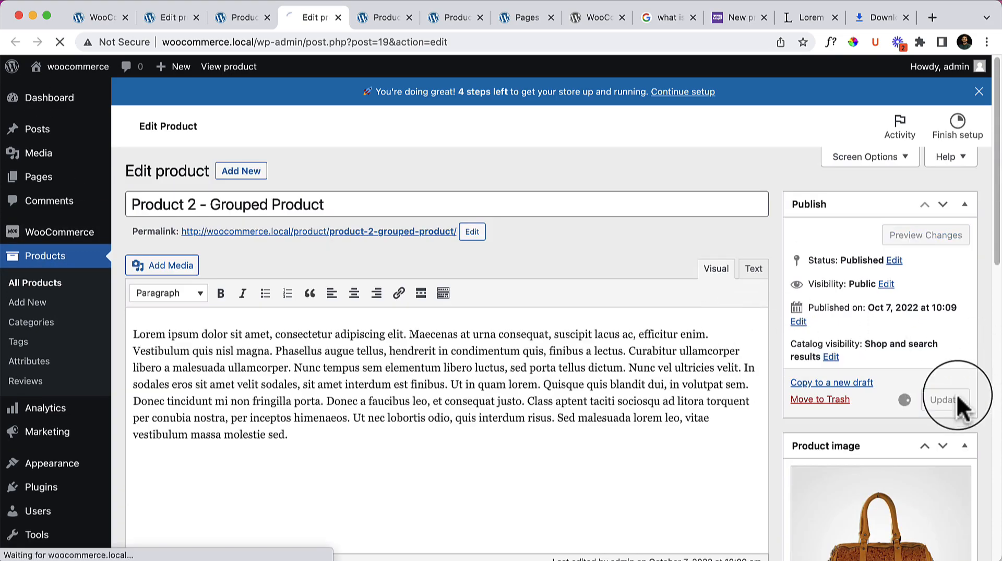
{"action": "left_click", "coordinate": [381, 17]}
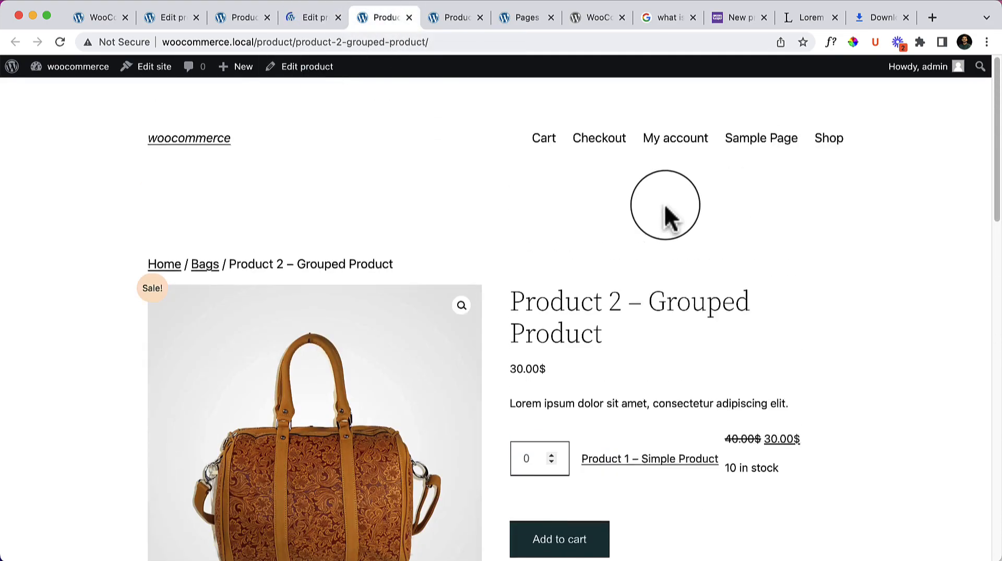
Reload the grouped product page so Test Product appears in the list
{"action": "right_click", "coordinate": [630, 200]}
{"action": "left_click", "coordinate": [694, 242]}
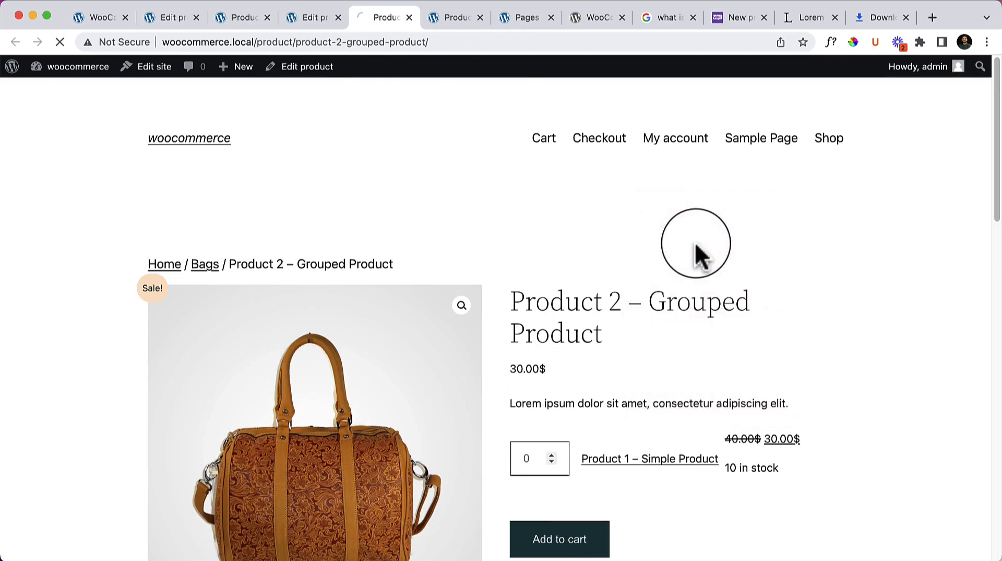
{"action": "scroll", "coordinate": [522, 353], "scroll_direction": "down", "scroll_amount": 3}
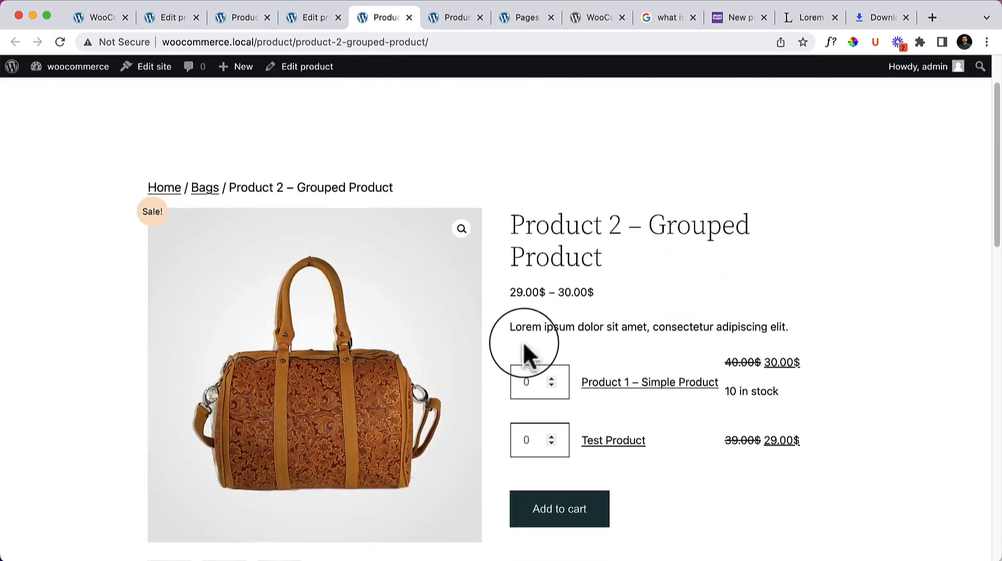
{"action": "scroll", "coordinate": [522, 334], "scroll_direction": "down", "scroll_amount": 1}
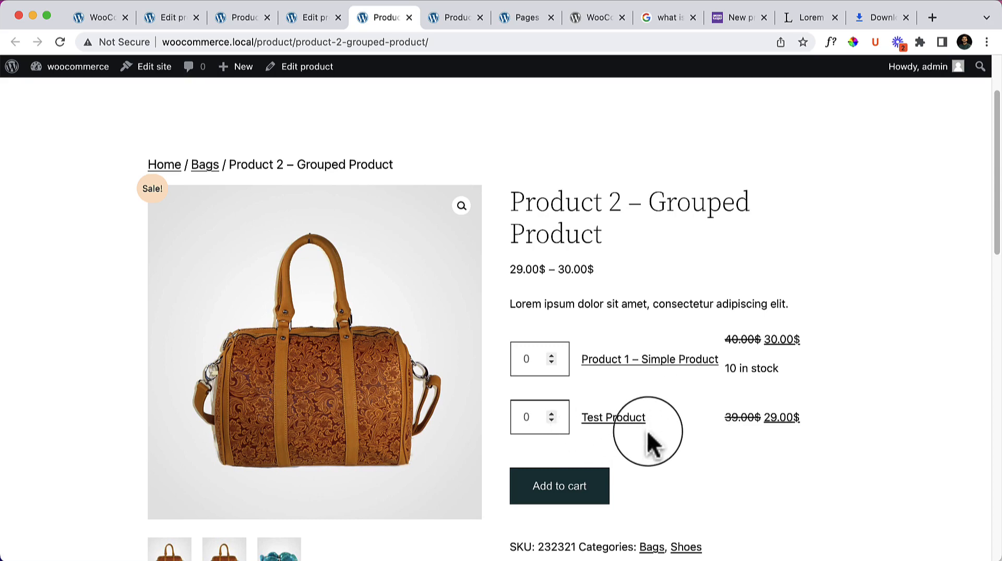
Set quantities to 1 Test Product and 2 Product 1, then return to the admin tab
{"action": "double_click", "coordinate": [738, 417]}
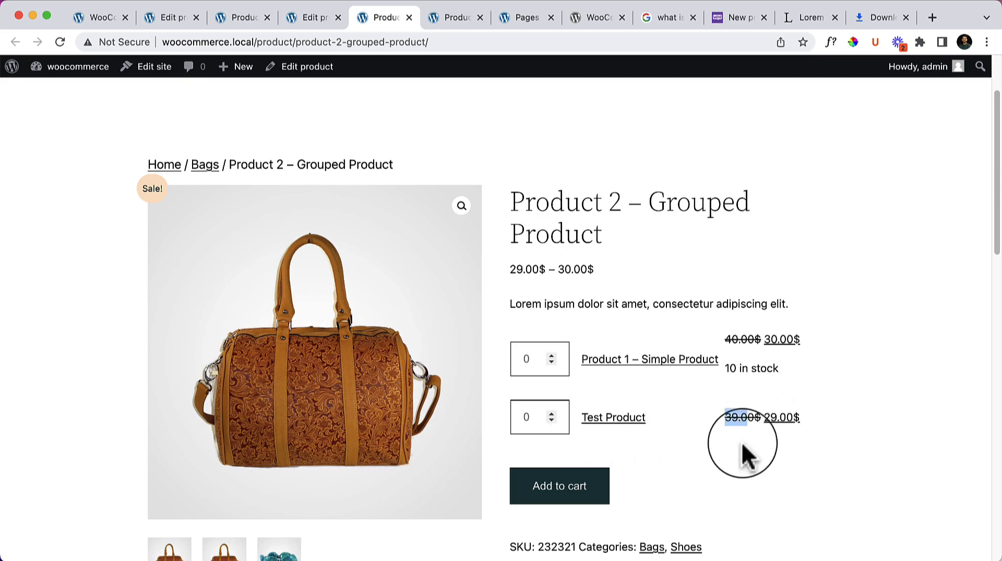
{"action": "left_click", "coordinate": [551, 414]}
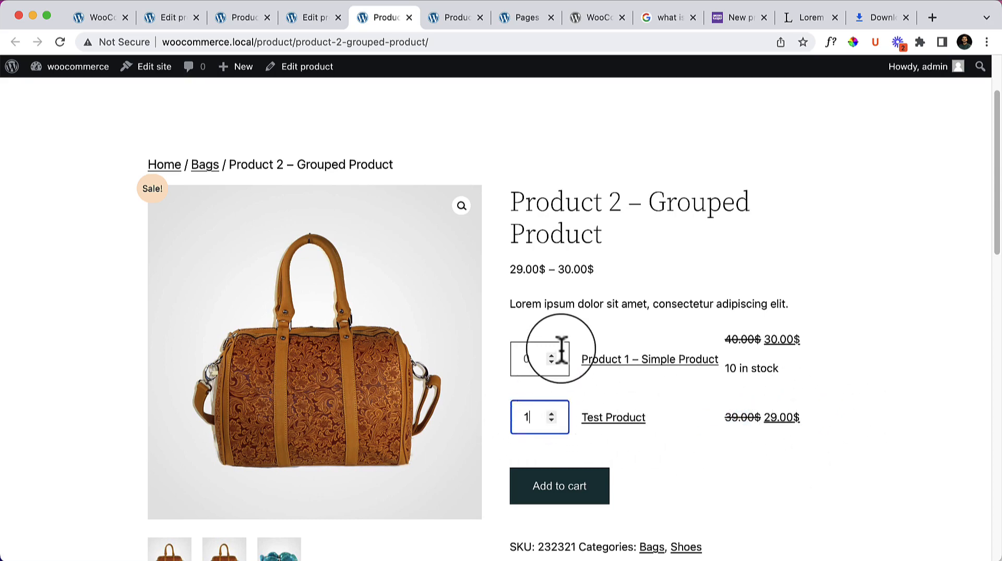
{"action": "left_click", "coordinate": [552, 356]}
{"action": "left_click", "coordinate": [552, 356]}
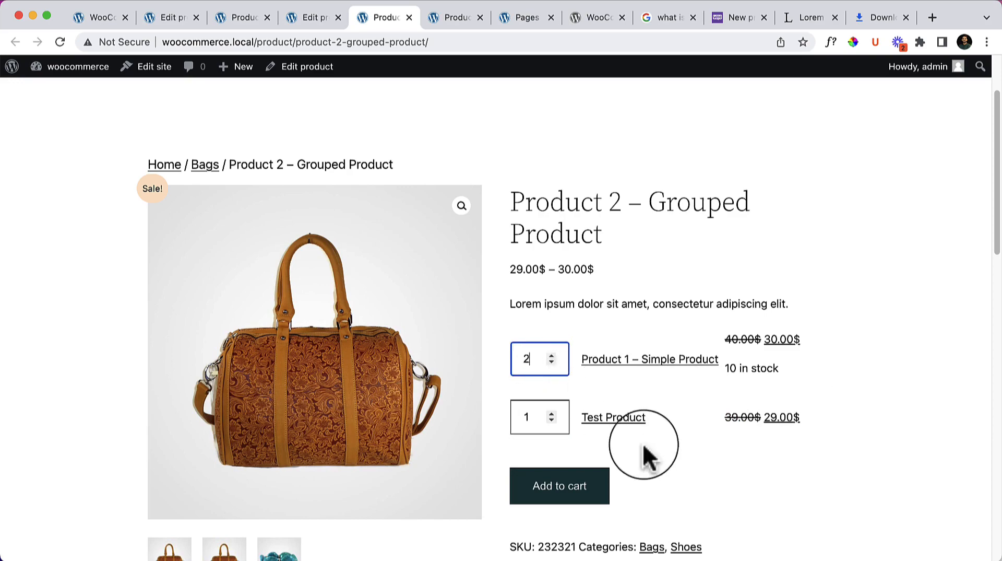
{"action": "scroll", "coordinate": [644, 458], "scroll_direction": "down", "scroll_amount": 5}
{"action": "scroll", "coordinate": [656, 452], "scroll_direction": "up", "scroll_amount": 6}
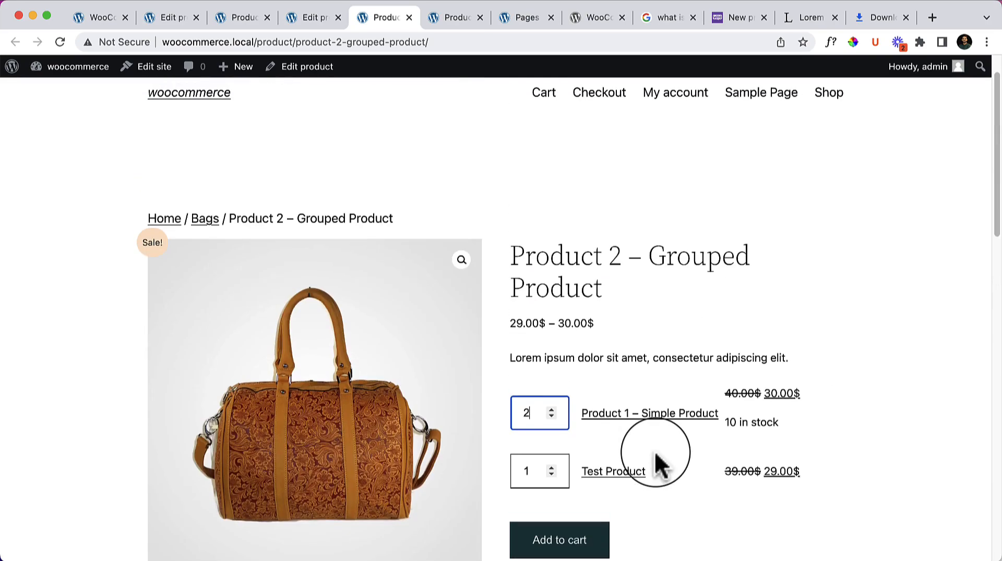
{"action": "left_click", "coordinate": [165, 19]}
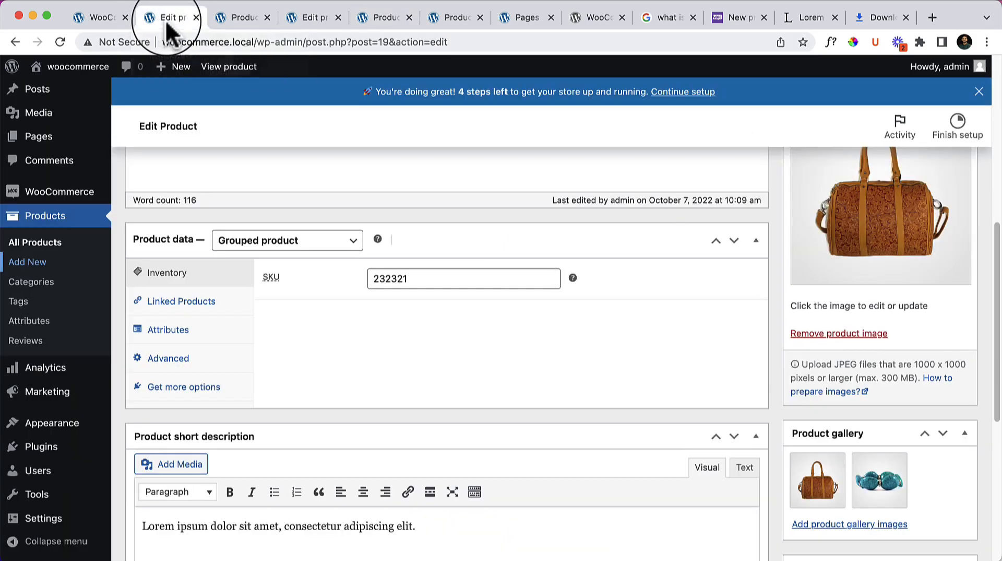
Go to Products > Attributes from the WooCommerce settings tab
{"action": "mouse_move", "coordinate": [32, 372]}
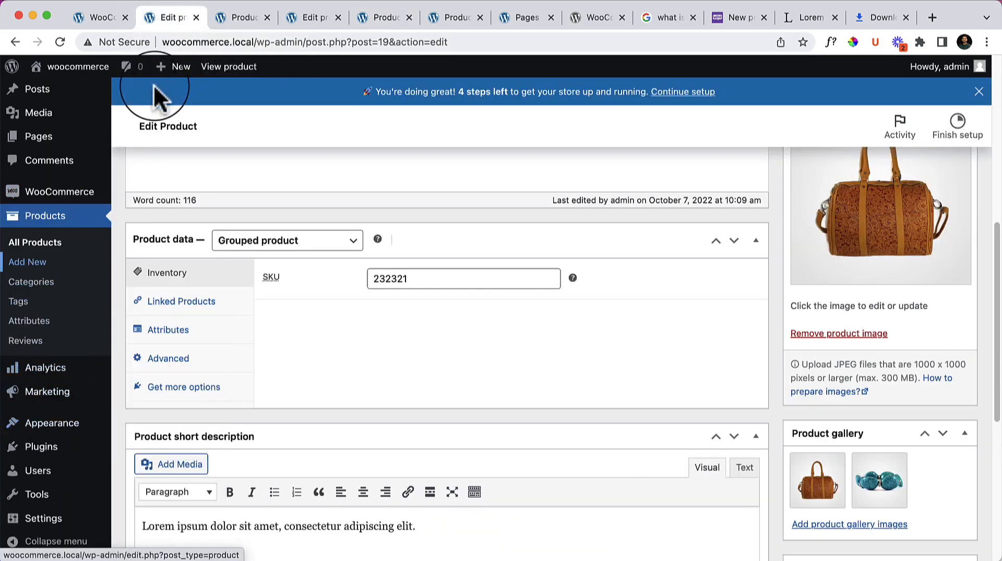
{"action": "left_click", "coordinate": [104, 18]}
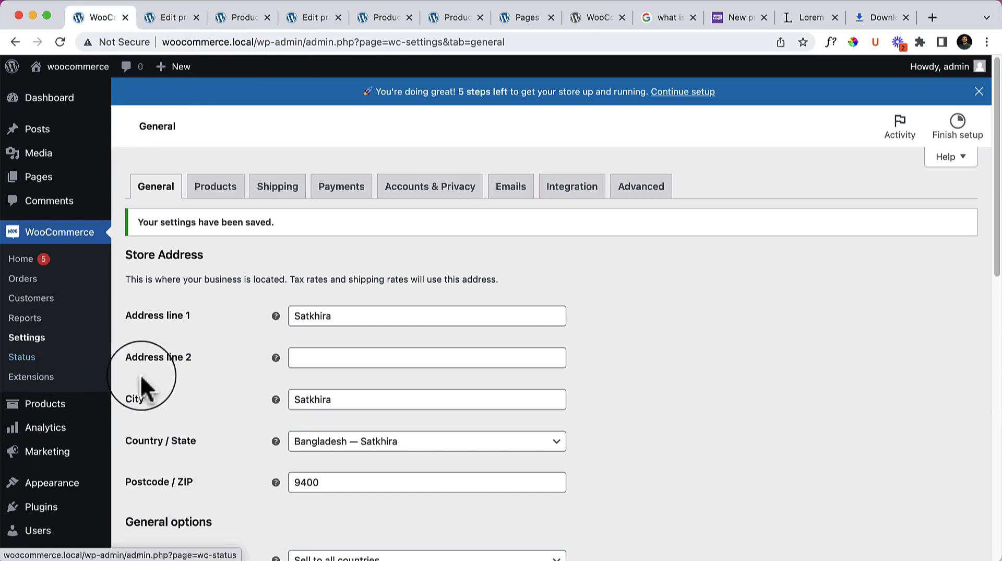
{"action": "scroll", "coordinate": [104, 454], "scroll_direction": "down", "scroll_amount": 1}
{"action": "mouse_move", "coordinate": [94, 381]}
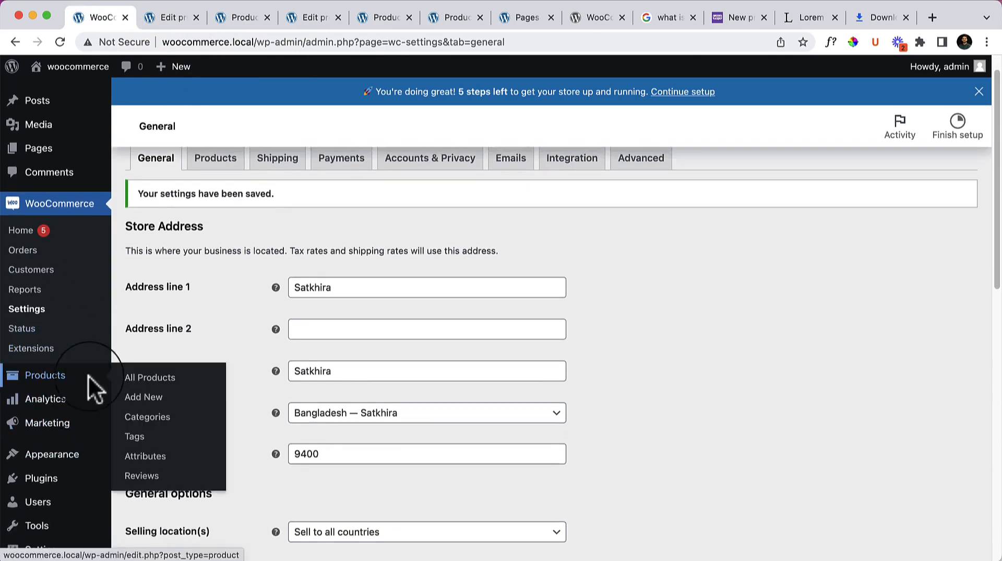
{"action": "left_click", "coordinate": [146, 457]}
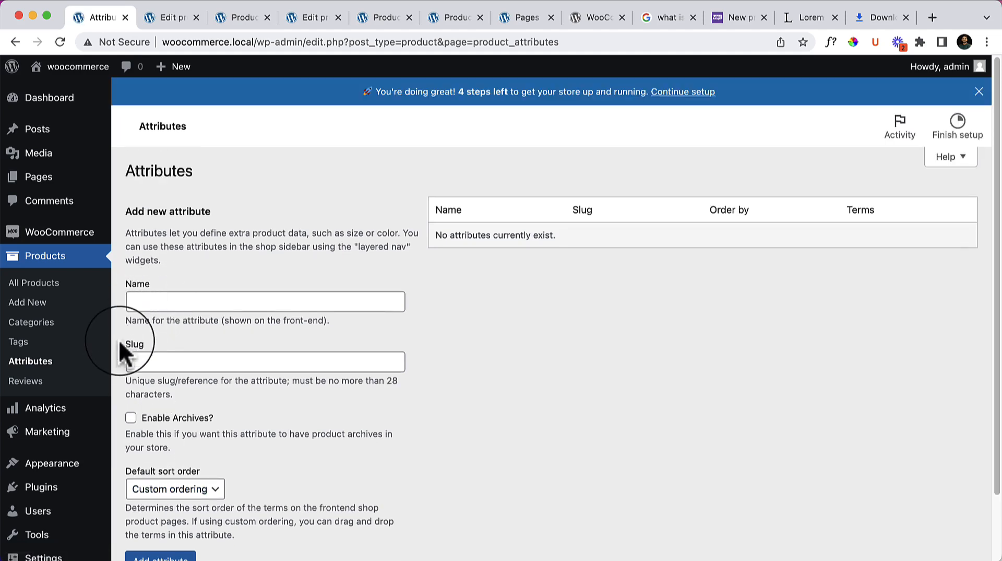
Enter 'Color' as the new attribute's name
{"action": "left_click", "coordinate": [187, 300]}
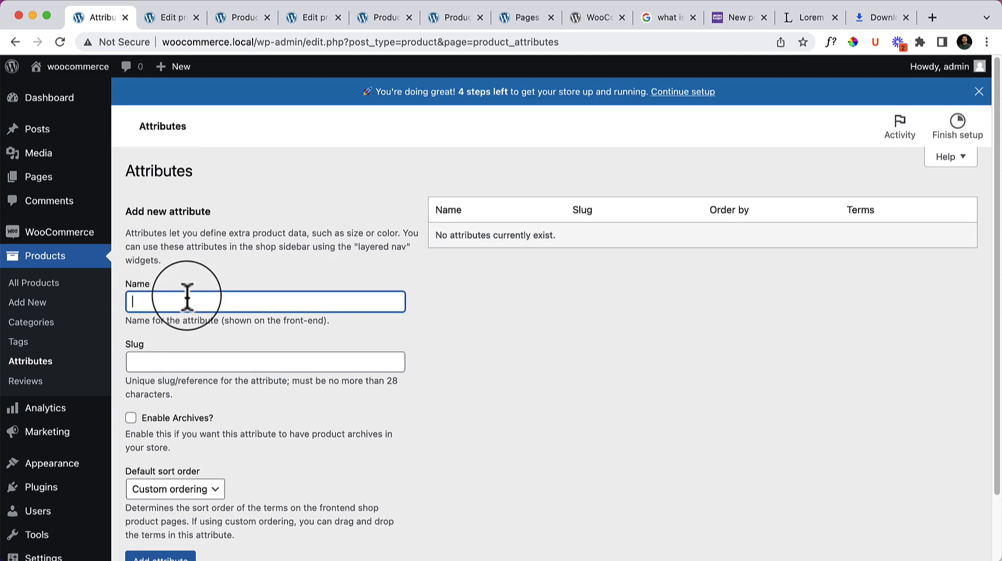
{"action": "type", "text": "Color"}
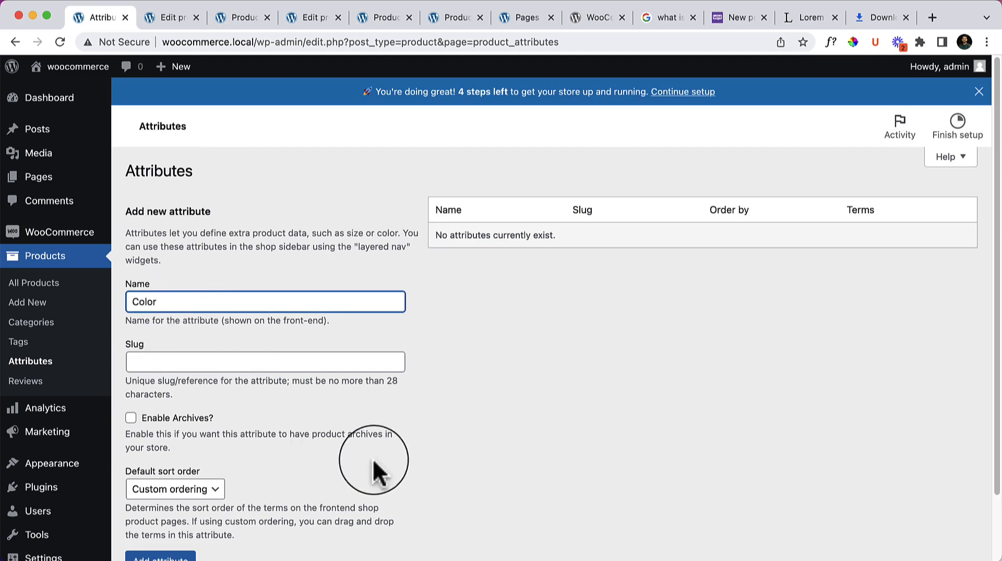
{"action": "scroll", "coordinate": [428, 459], "scroll_direction": "down", "scroll_amount": 2}
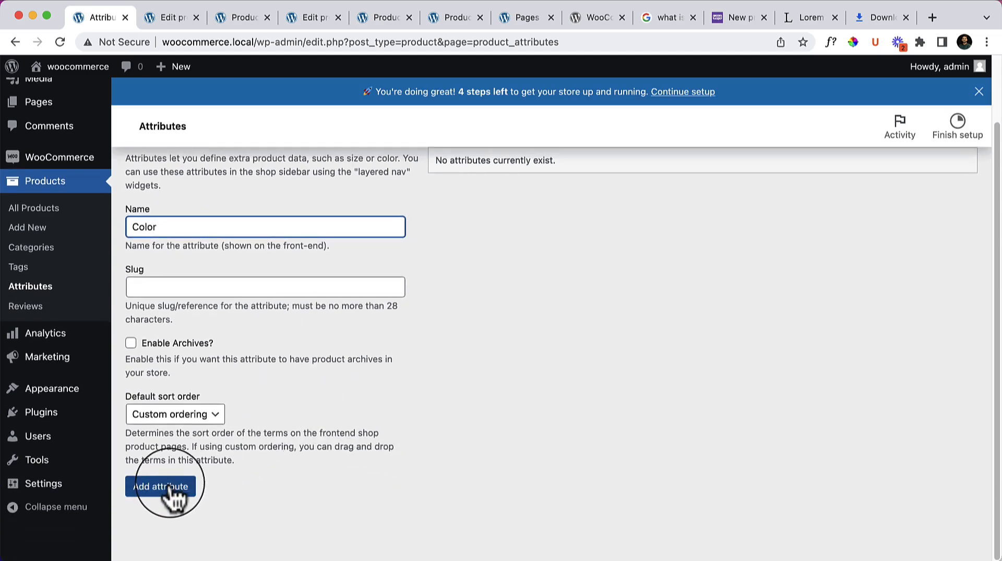
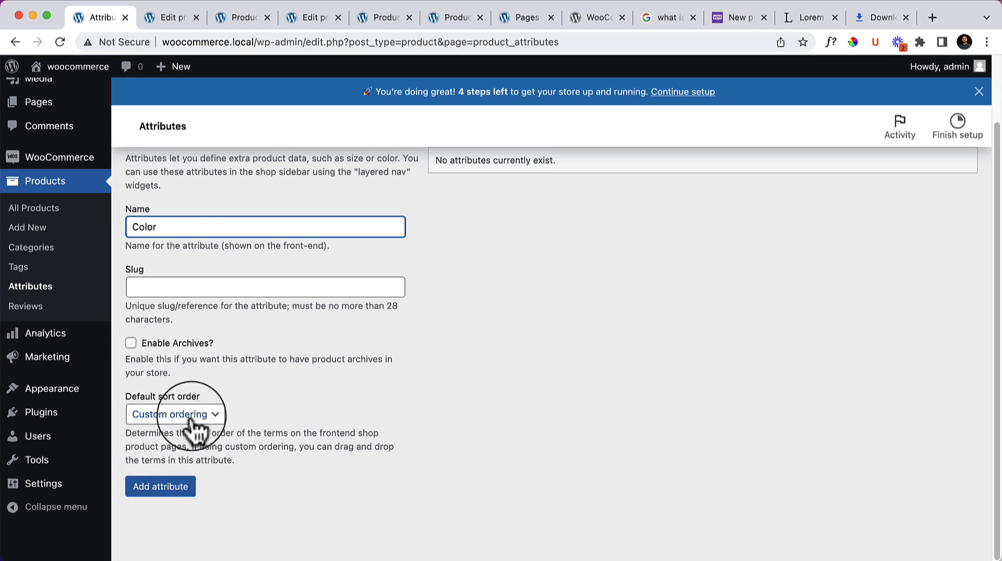
Save the Color attribute, then add a second attribute named Size
{"action": "left_click", "coordinate": [156, 488]}
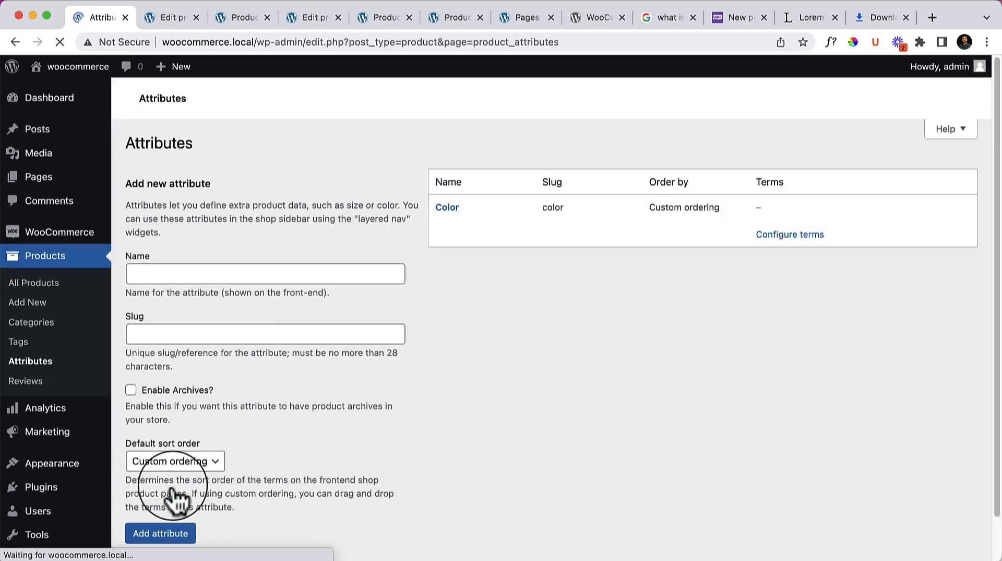
{"action": "left_click", "coordinate": [277, 282]}
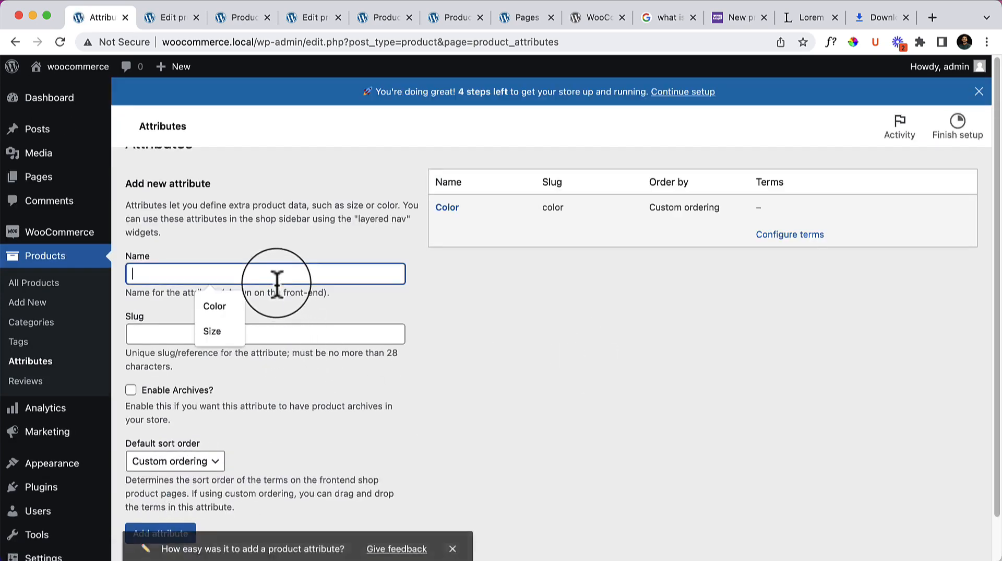
{"action": "type", "text": "Size"}
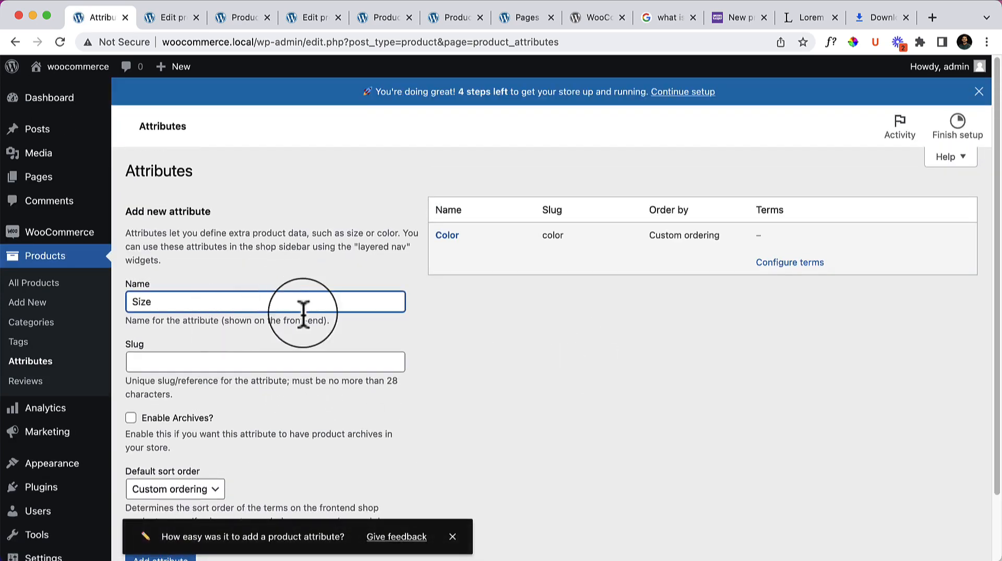
{"action": "scroll", "coordinate": [497, 365], "scroll_direction": "down", "scroll_amount": 3}
{"action": "left_click", "coordinate": [157, 486]}
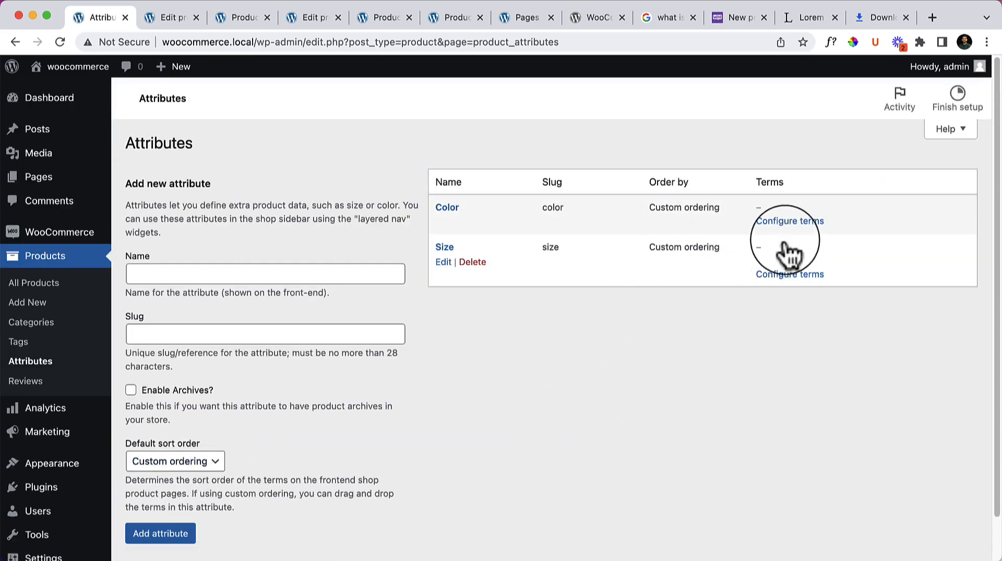
Add Red and Blue as terms of the Color attribute
{"action": "left_click", "coordinate": [779, 250]}
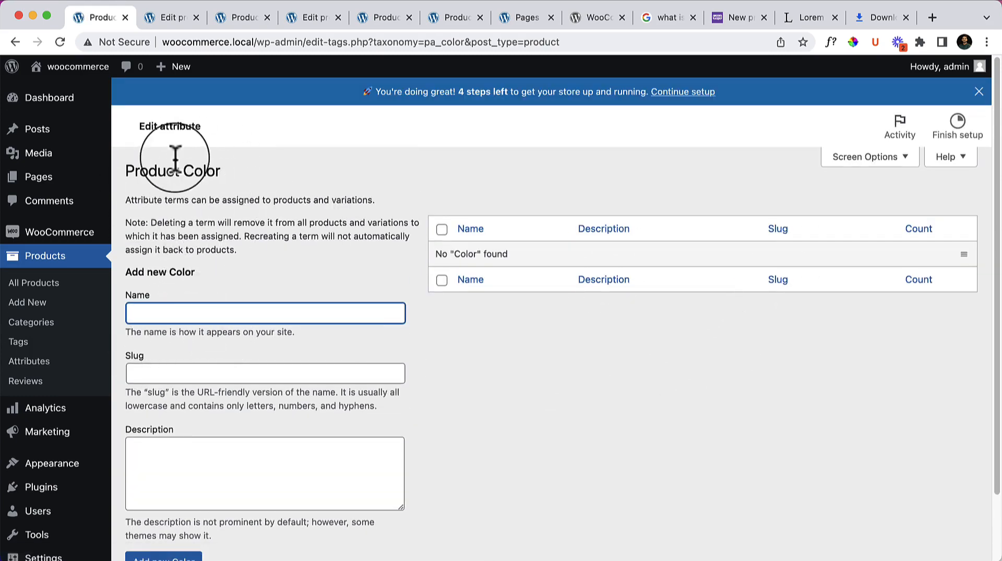
{"action": "left_click", "coordinate": [208, 314]}
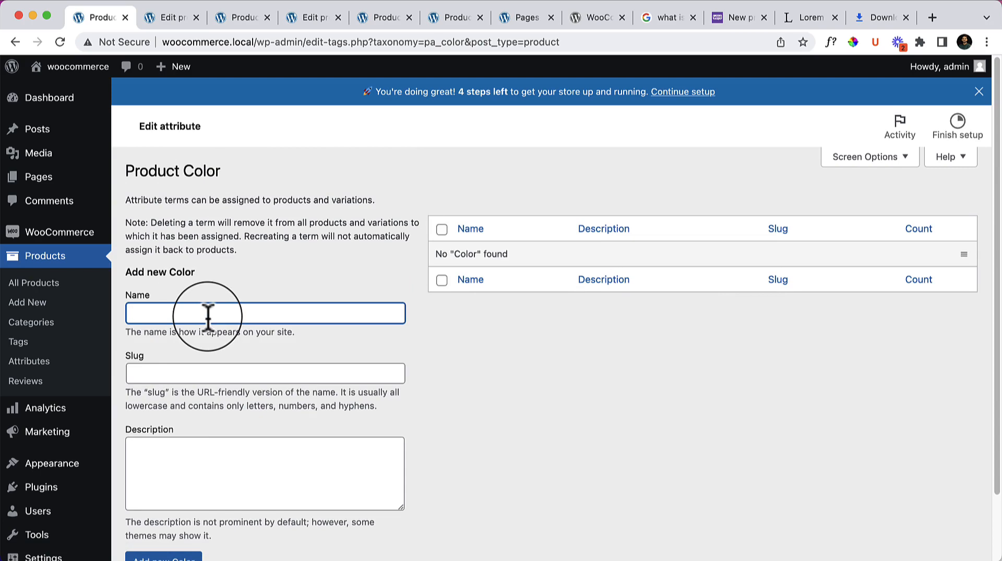
{"action": "scroll", "coordinate": [209, 376], "scroll_direction": "down", "scroll_amount": 3}
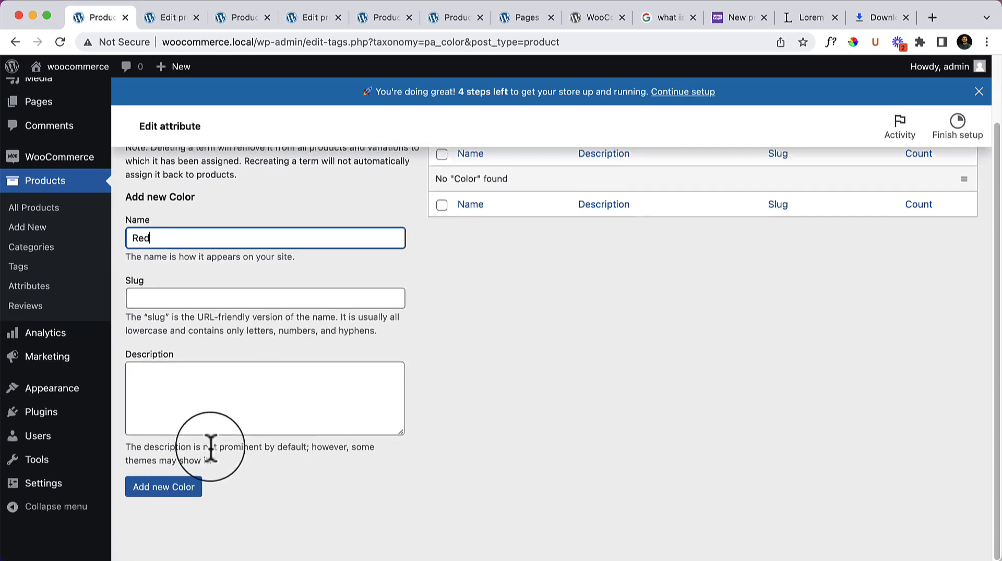
{"action": "left_click", "coordinate": [152, 487]}
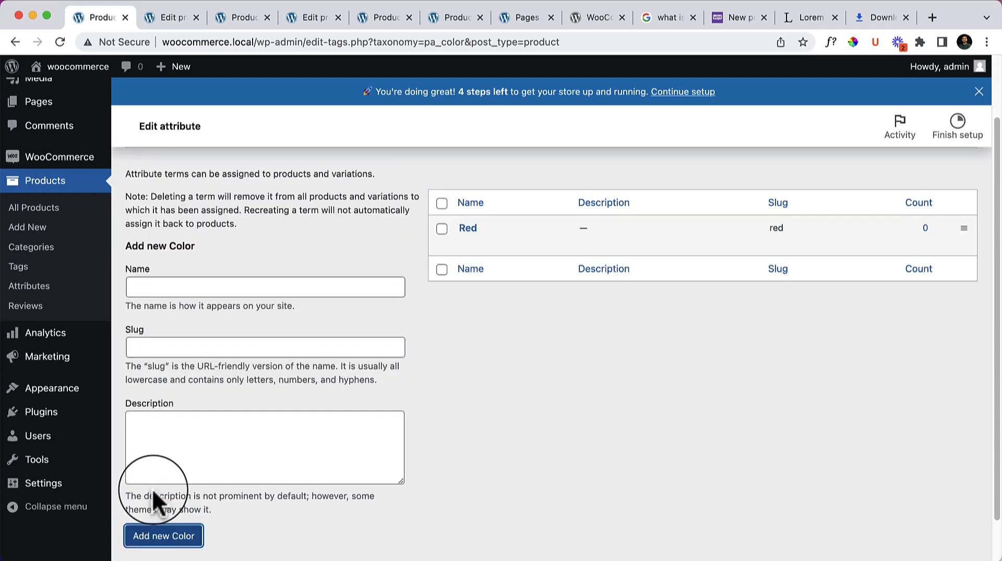
{"action": "left_click", "coordinate": [184, 290]}
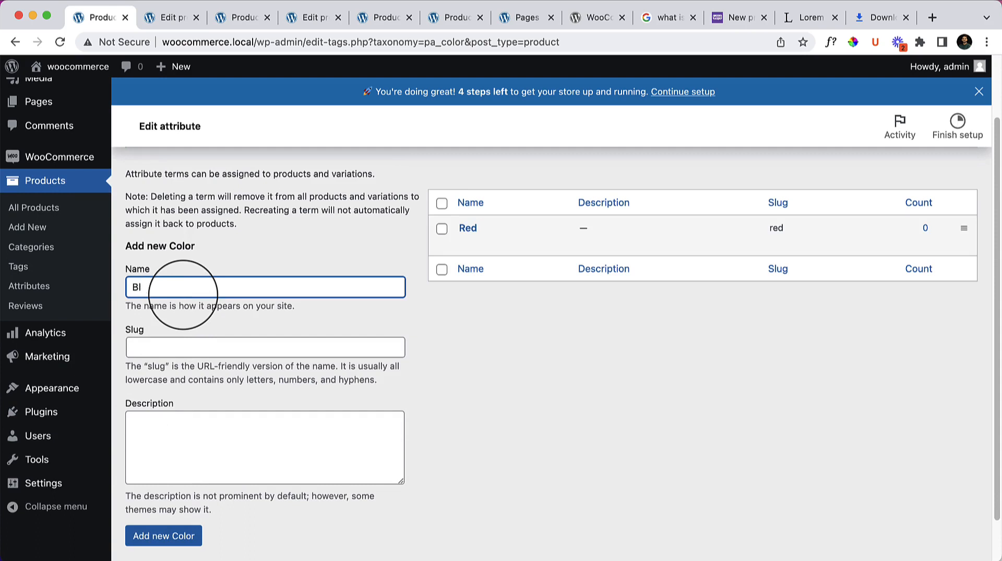
{"action": "left_click", "coordinate": [162, 537]}
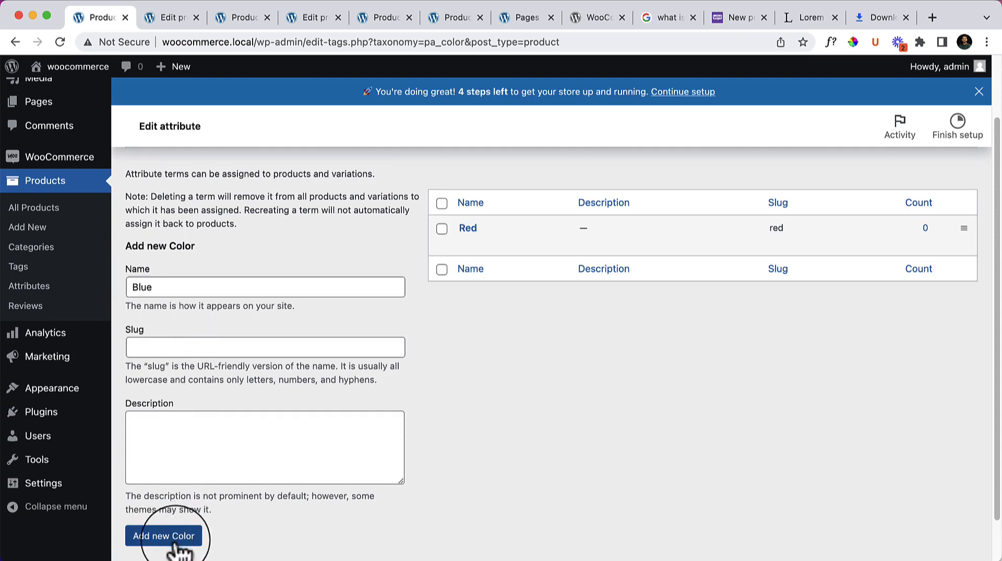
Add Green as a Color term and go back to Products > Attributes
{"action": "left_click", "coordinate": [174, 289]}
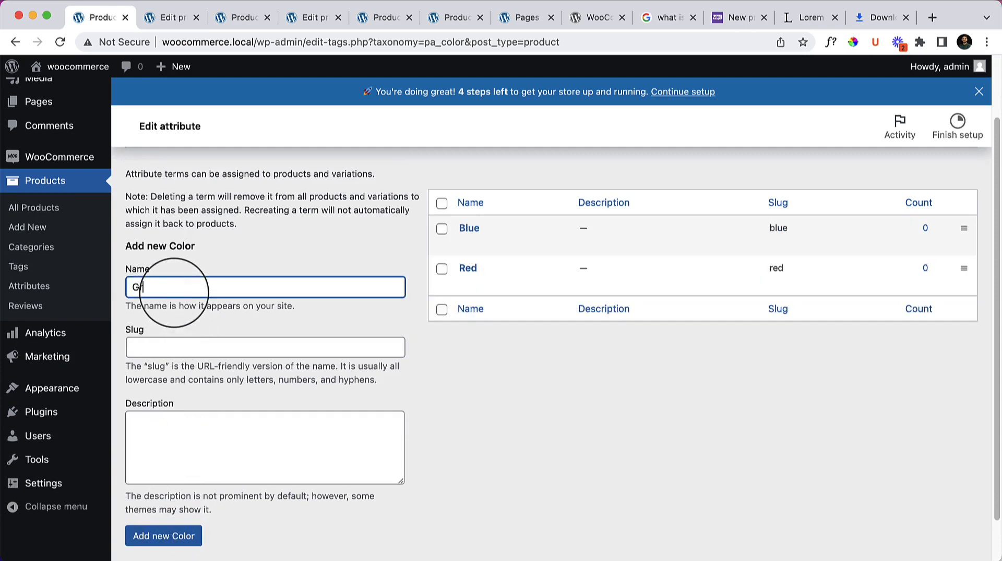
{"action": "scroll", "coordinate": [151, 542], "scroll_direction": "down", "scroll_amount": 2}
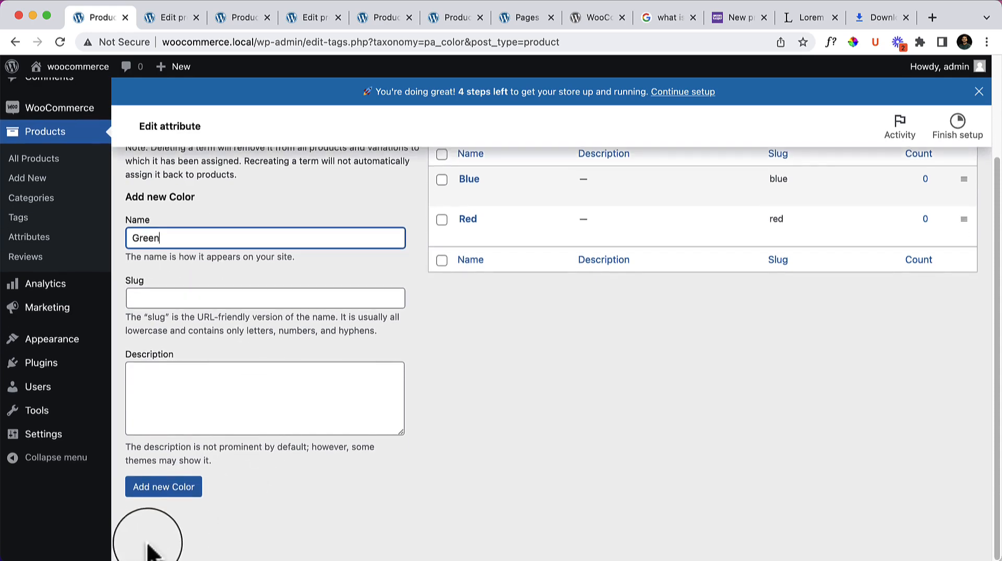
{"action": "left_click", "coordinate": [159, 491]}
{"action": "scroll", "coordinate": [459, 424], "scroll_direction": "up", "scroll_amount": 5}
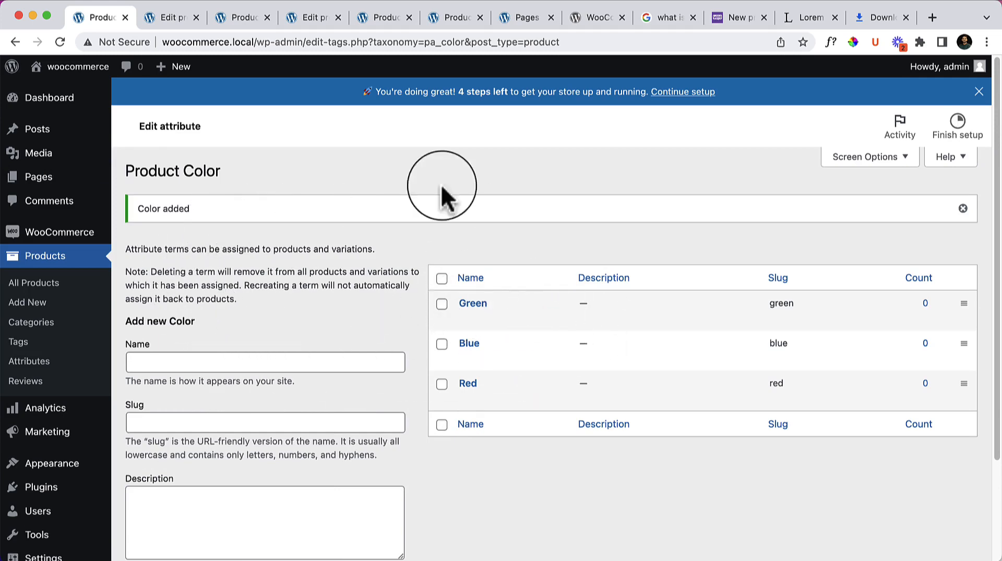
{"action": "left_click", "coordinate": [38, 365]}
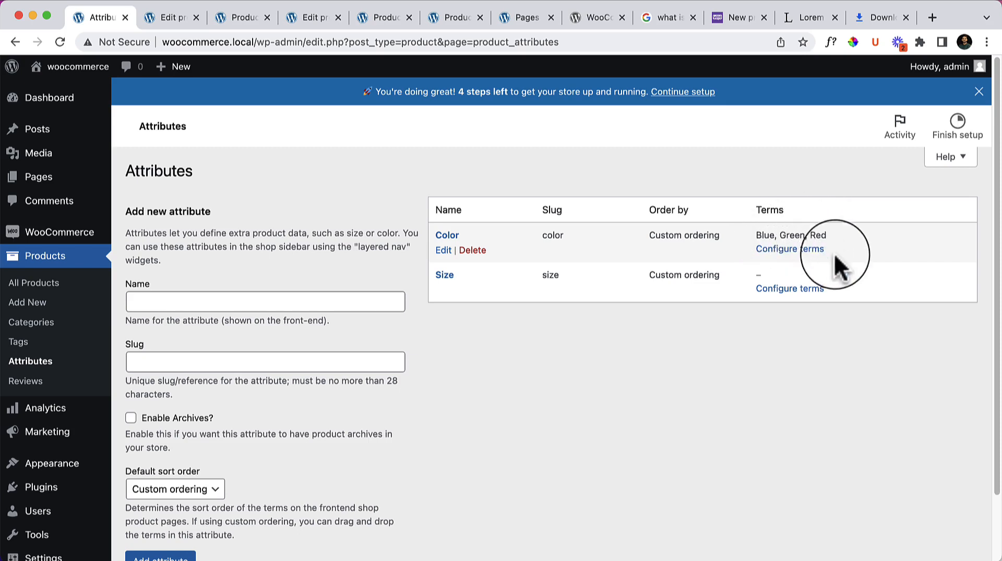
Add M and S as terms of the Size attribute
{"action": "left_click", "coordinate": [807, 294]}
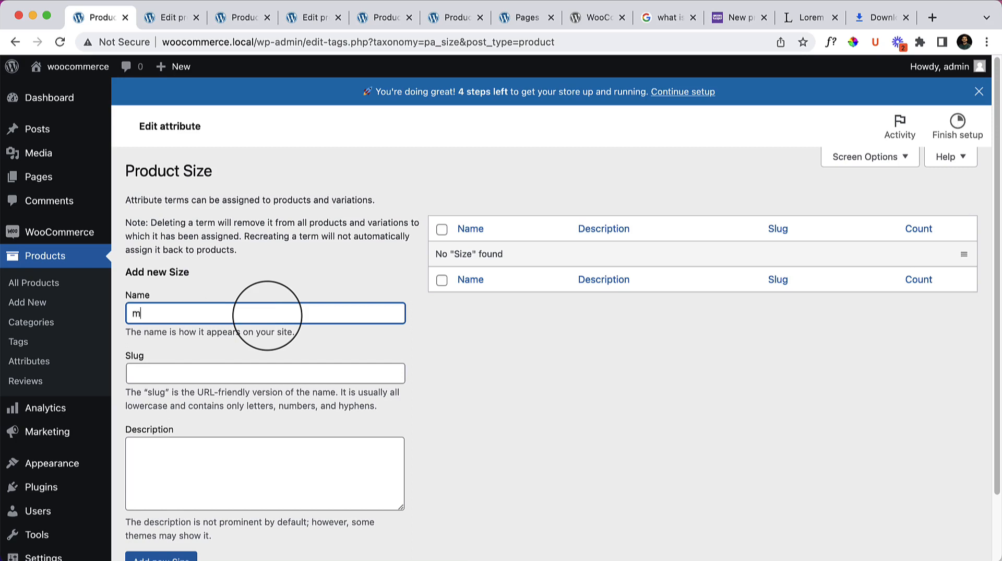
{"action": "scroll", "coordinate": [421, 358], "scroll_direction": "down", "scroll_amount": 3}
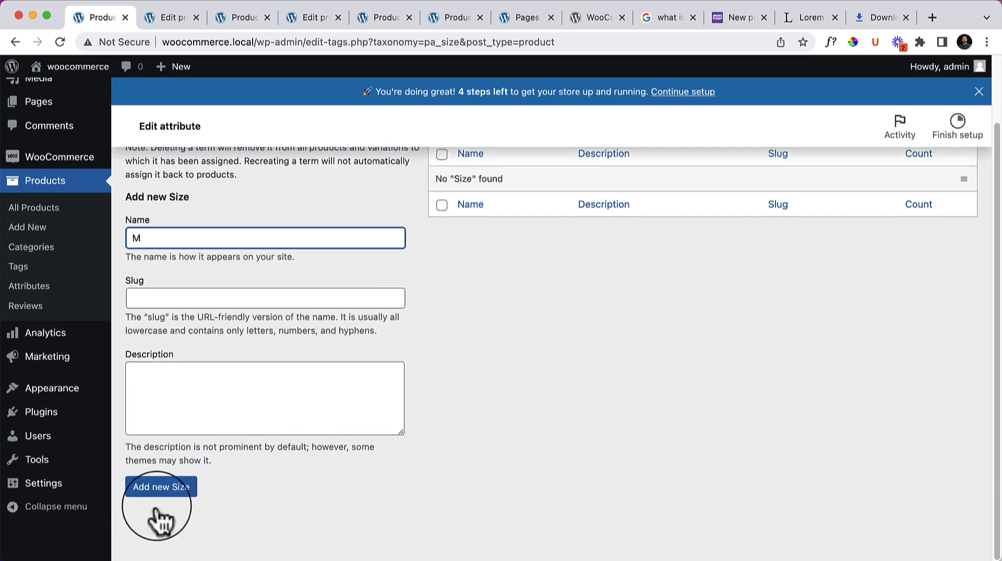
{"action": "left_click", "coordinate": [180, 485]}
{"action": "left_click", "coordinate": [194, 286]}
{"action": "type", "text": "S"}
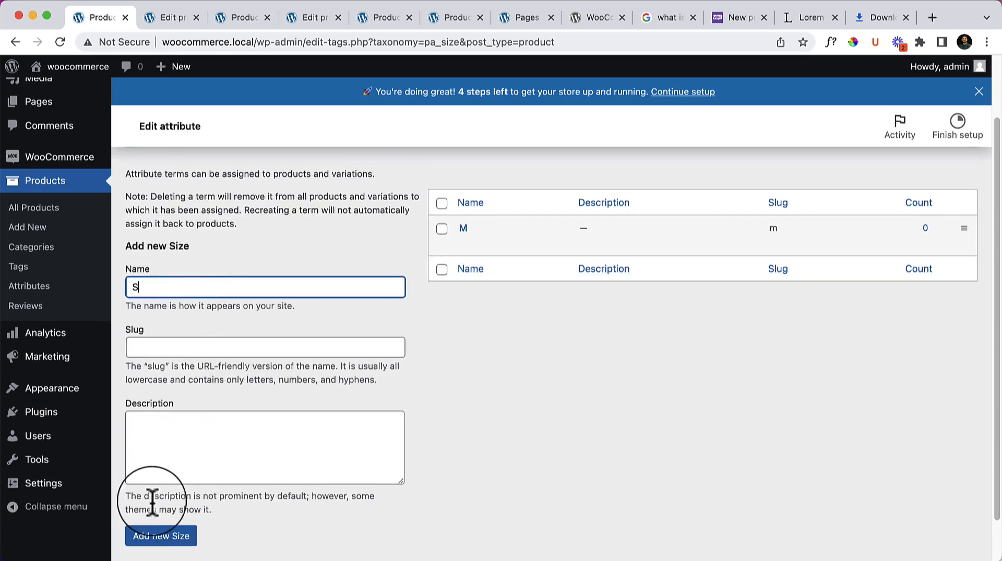
{"action": "left_click", "coordinate": [159, 537]}
Add L as a Size term and go back to Products > Attributes
{"action": "left_click", "coordinate": [156, 287]}
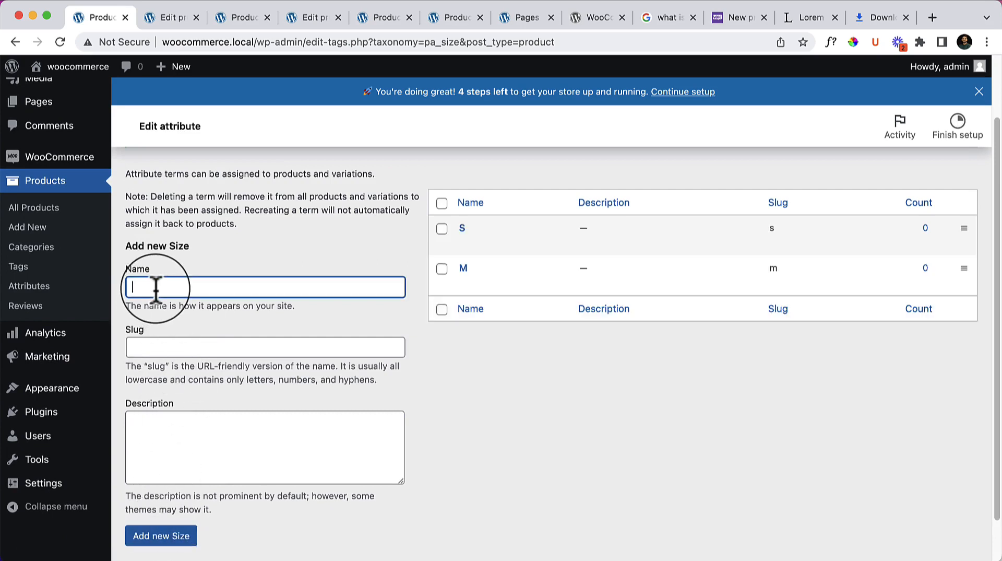
{"action": "type", "text": "L"}
{"action": "left_click", "coordinate": [163, 536]}
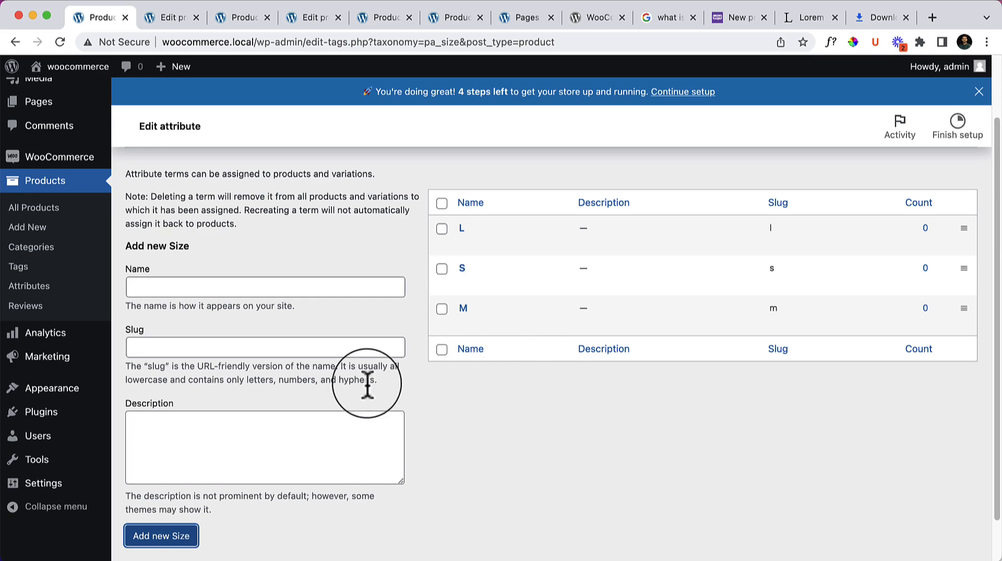
{"action": "left_click", "coordinate": [28, 285]}
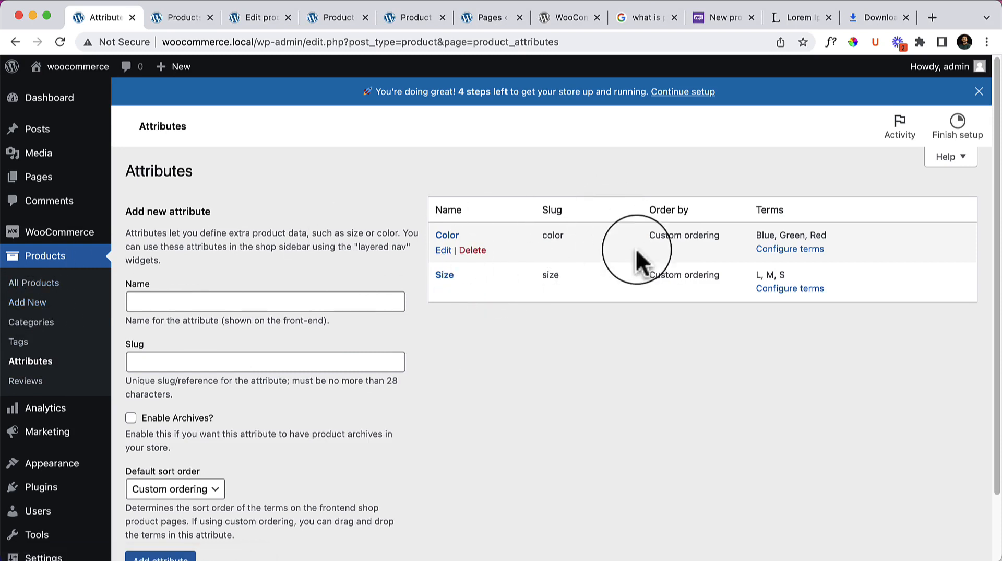
Start a new product 'Product Attributes Example' with a pasted Lorem ipsum description
{"action": "left_click", "coordinate": [41, 305]}
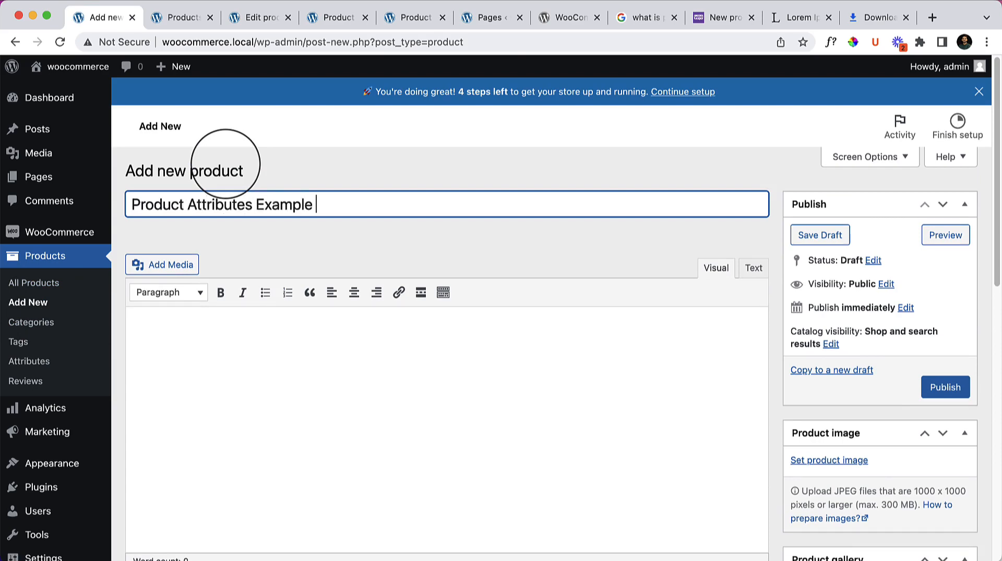
{"action": "scroll", "coordinate": [421, 320], "scroll_direction": "down", "scroll_amount": 5}
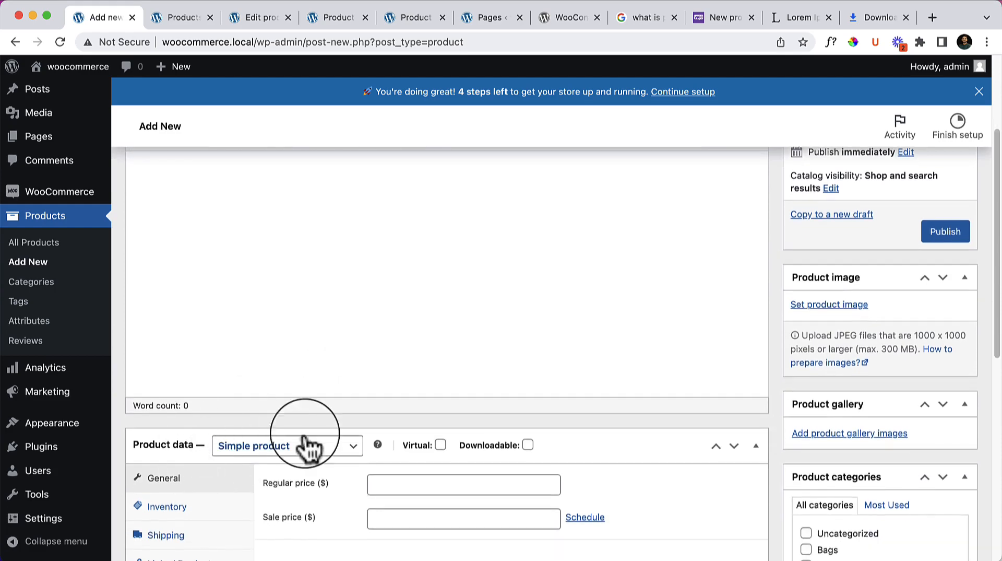
{"action": "left_click", "coordinate": [338, 308]}
{"action": "type", "text": "Lorem ipsum dolor sit amet, consectetur adipiscing elit. Maecenas at urna consequat, suscipit lacus ac, efficitur enim. Vestibulum quis nisl magna. Phasellus augue tellus, hendrerit in condimentum quis, finibus a lectus. Curabitur ullamcorper libero a malesuada ullamcorper. Nunc tempus sem elementum libero luctus, sed porta tellus dictum. Nunc vel ultricies velit. In sodales eros sit amet velit sodales, sit amet interdum est finibus. Ut in quam lorem. Quisque quis blandit dui, in volutpat sem. Donec tincidunt mi non fringilla porta. Donec a faucibus leo, et consequat justo. Class aptent taciti sociosqu ad litora torquent per conubia nostra, per inceptos himenaeos. Ut nec lobortis odio, quis interdum risus. Sed malesuada lorem leo, vitae vestibulum massa molestie sed."}
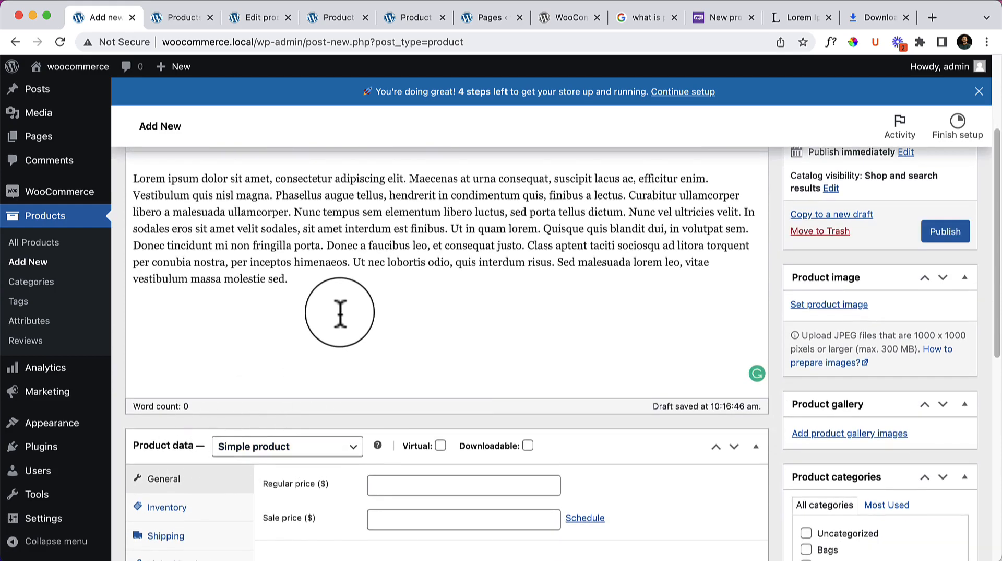
{"action": "scroll", "coordinate": [337, 313], "scroll_direction": "up", "scroll_amount": 5}
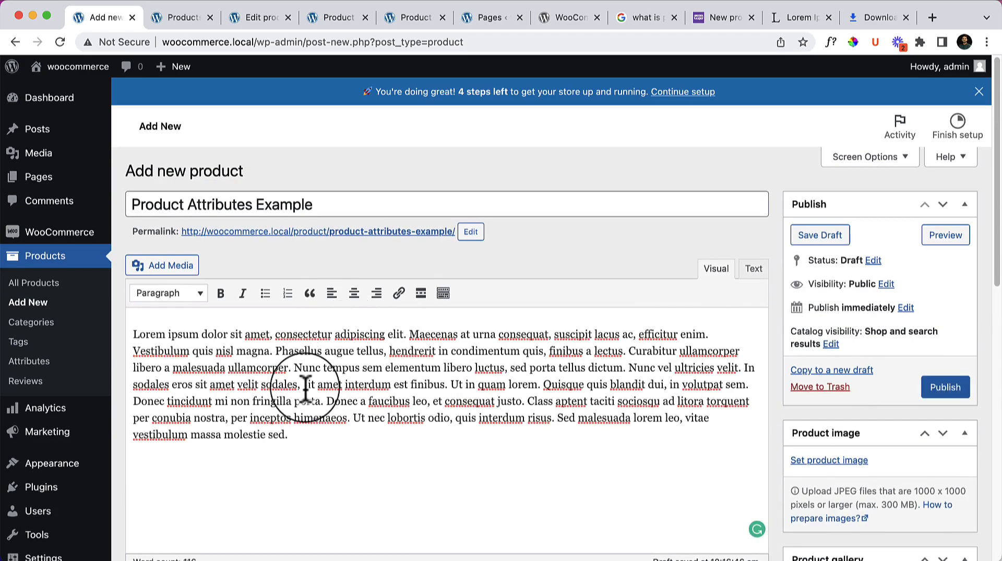
{"action": "scroll", "coordinate": [306, 389], "scroll_direction": "down", "scroll_amount": 7}
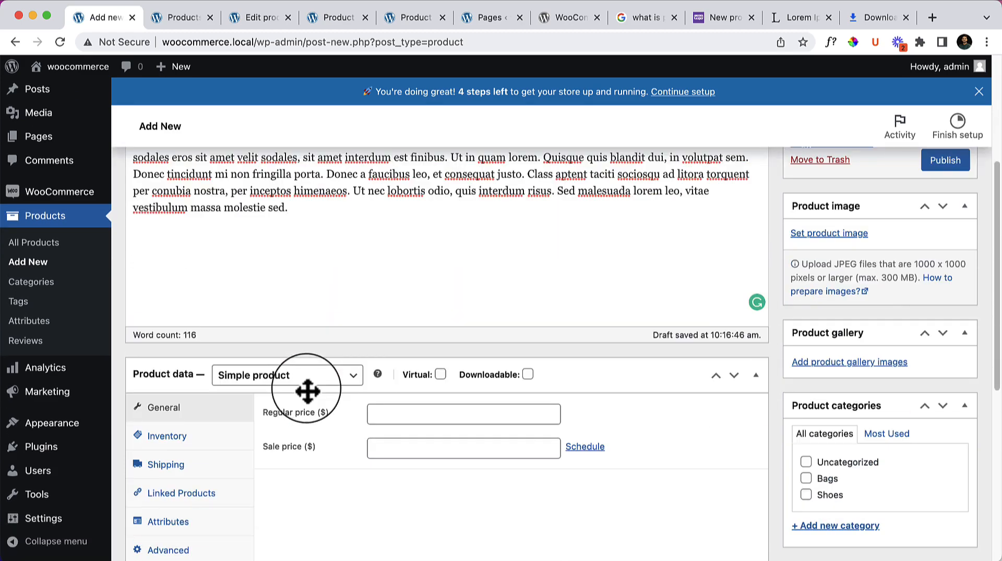
Make it a Variable product with SKU 2323243 and show its Attributes section
{"action": "left_click", "coordinate": [254, 380]}
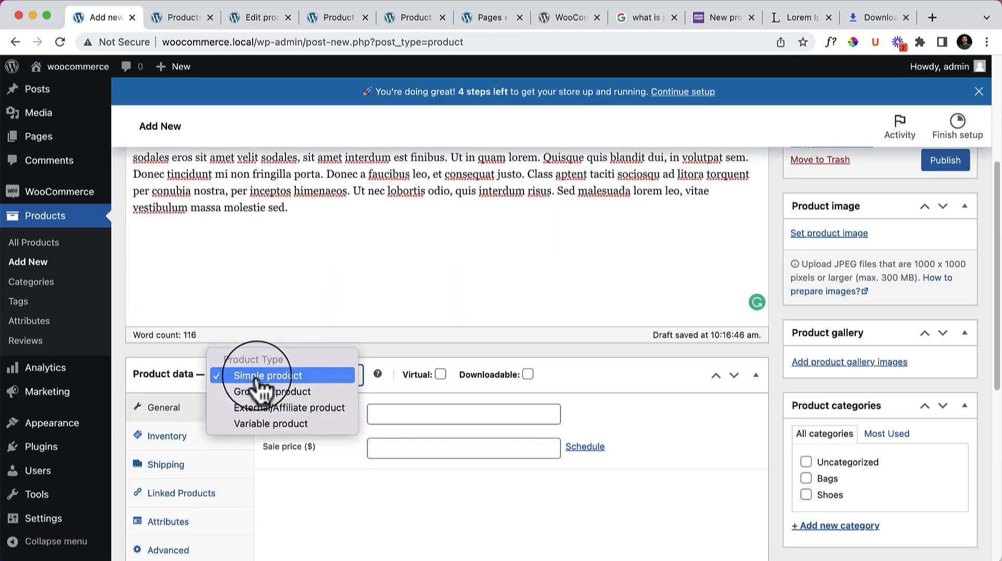
{"action": "left_click", "coordinate": [266, 423]}
{"action": "scroll", "coordinate": [472, 402], "scroll_direction": "down", "scroll_amount": 1}
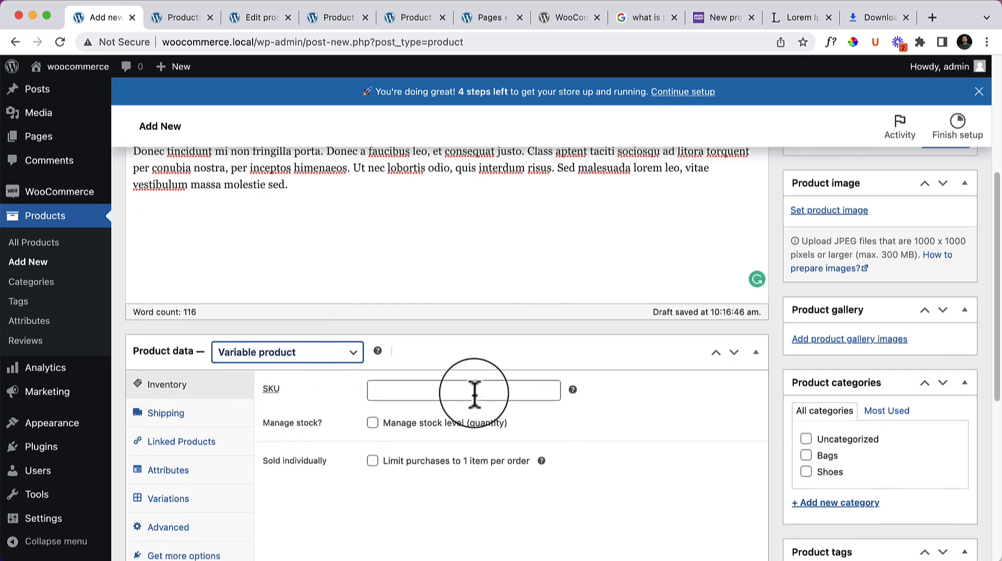
{"action": "left_click", "coordinate": [474, 394]}
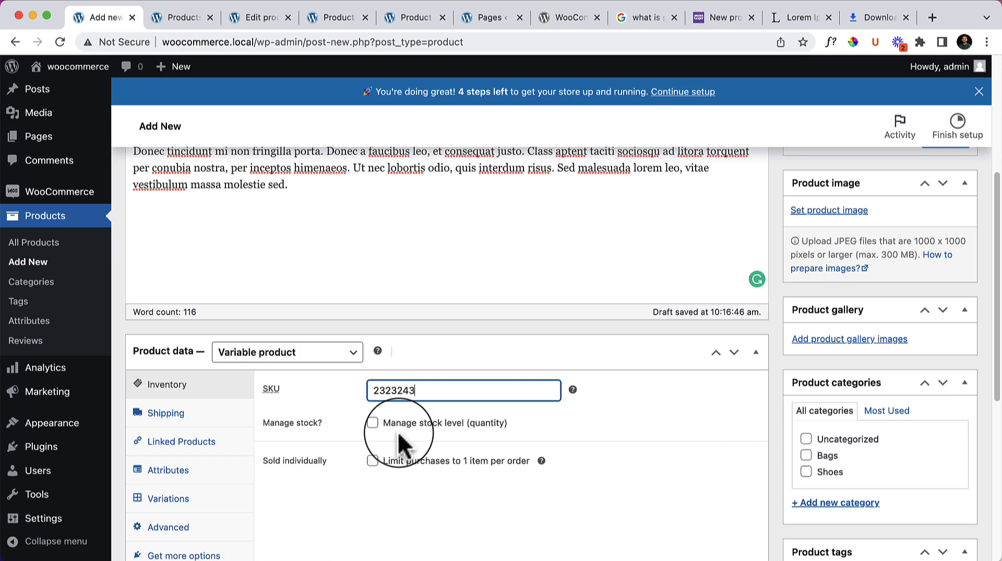
{"action": "scroll", "coordinate": [398, 430], "scroll_direction": "down", "scroll_amount": 1}
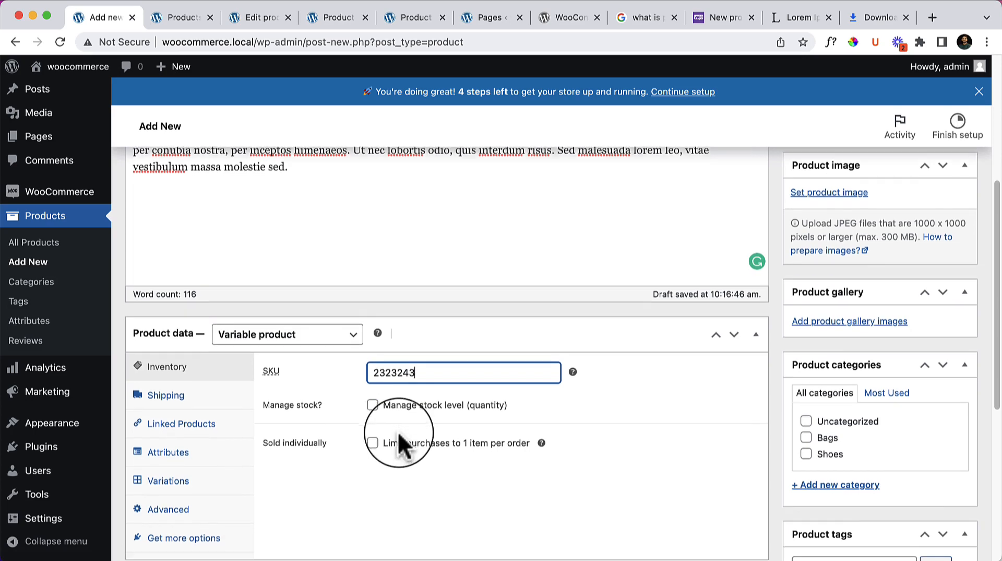
{"action": "left_click", "coordinate": [178, 460]}
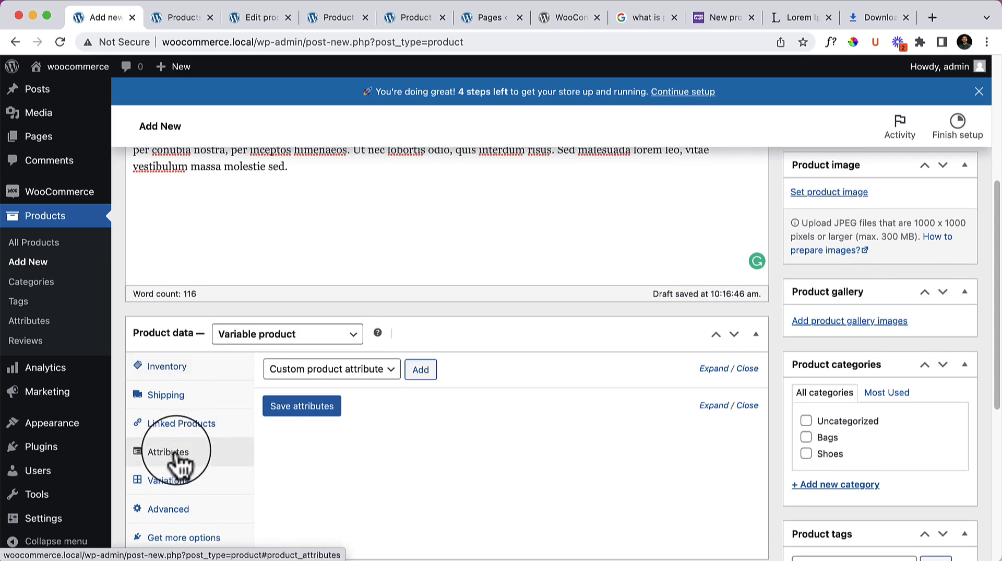
Add the Color attribute with values Blue, Green and Red and save it
{"action": "left_click", "coordinate": [347, 371]}
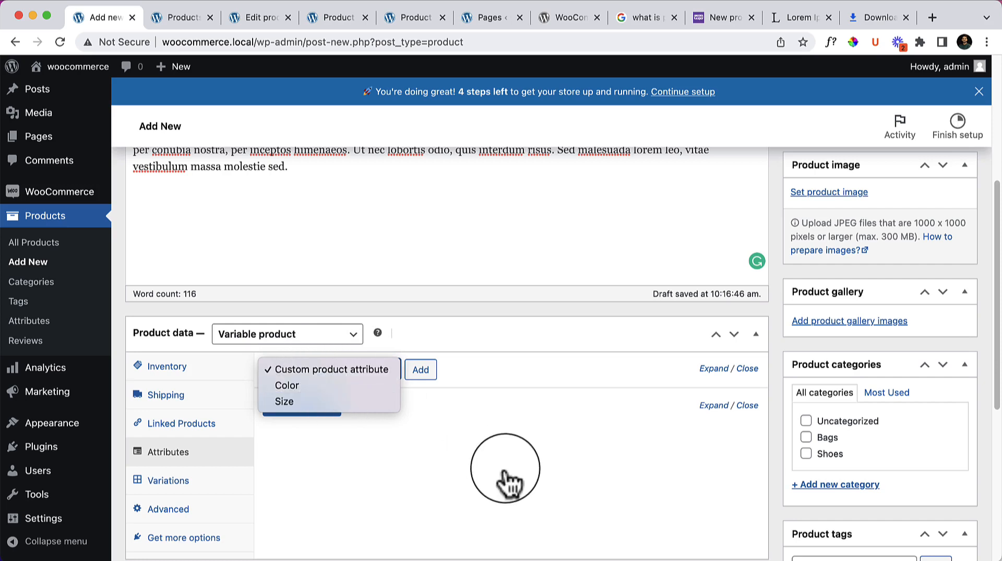
{"action": "left_click", "coordinate": [510, 479]}
{"action": "left_click", "coordinate": [284, 378]}
{"action": "left_click", "coordinate": [340, 385]}
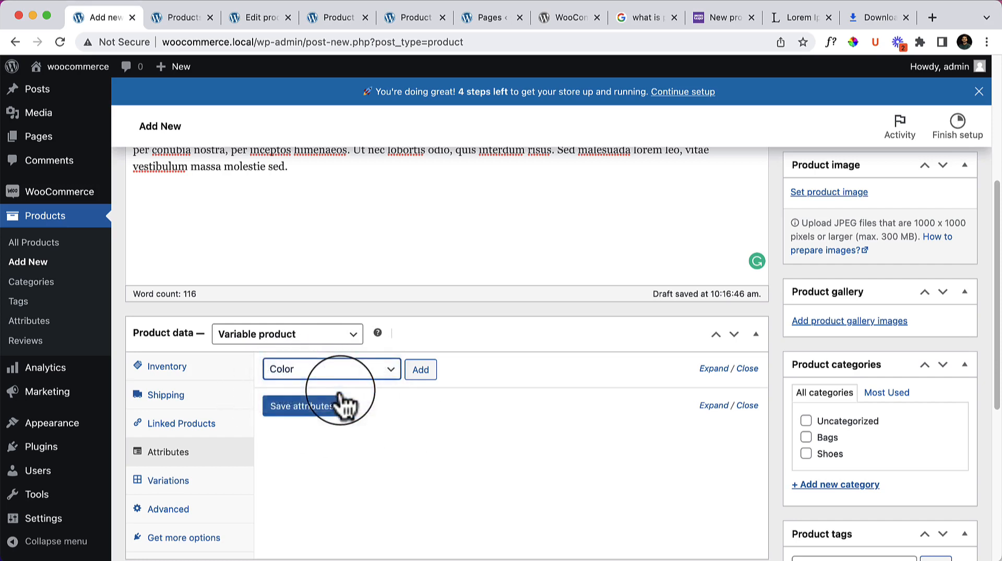
{"action": "left_click", "coordinate": [420, 369]}
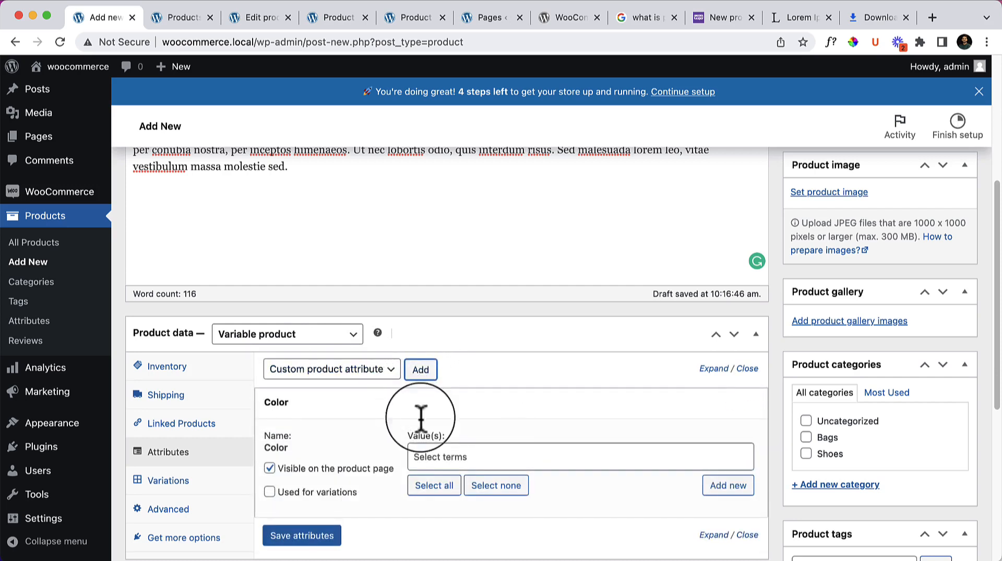
{"action": "left_click", "coordinate": [433, 456]}
{"action": "left_click", "coordinate": [459, 477]}
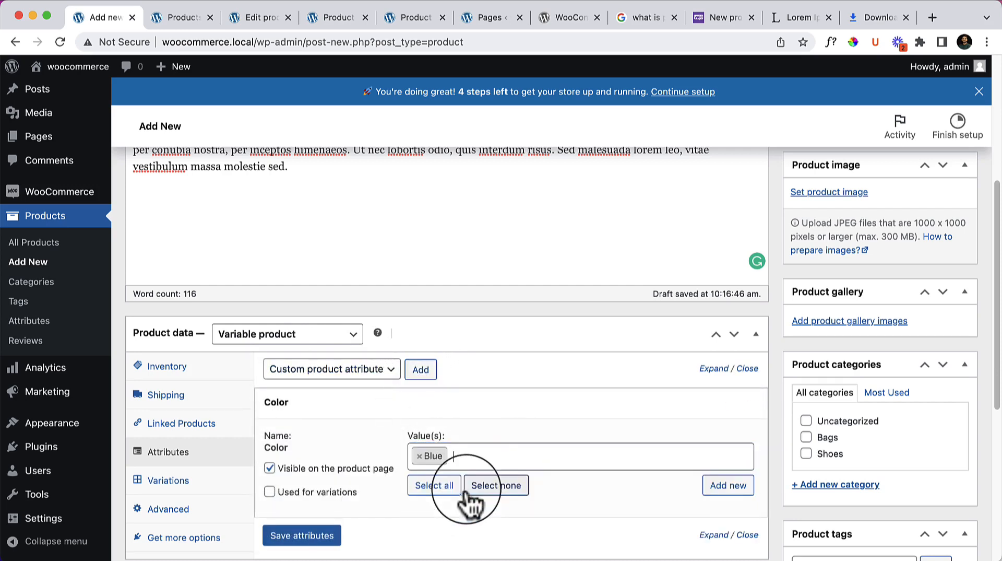
{"action": "left_click", "coordinate": [511, 462]}
{"action": "left_click", "coordinate": [514, 410]}
{"action": "left_click", "coordinate": [545, 462]}
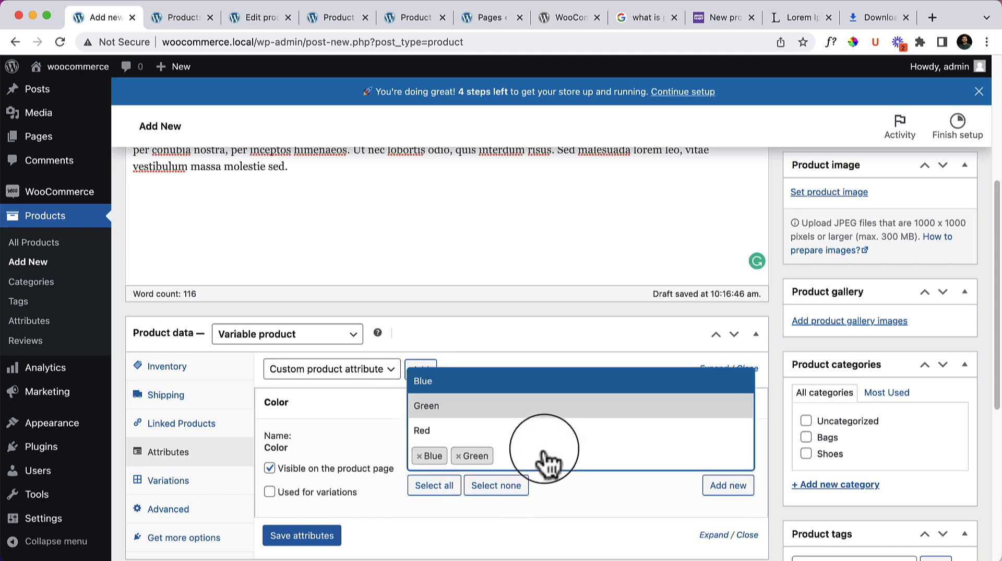
{"action": "left_click", "coordinate": [541, 440]}
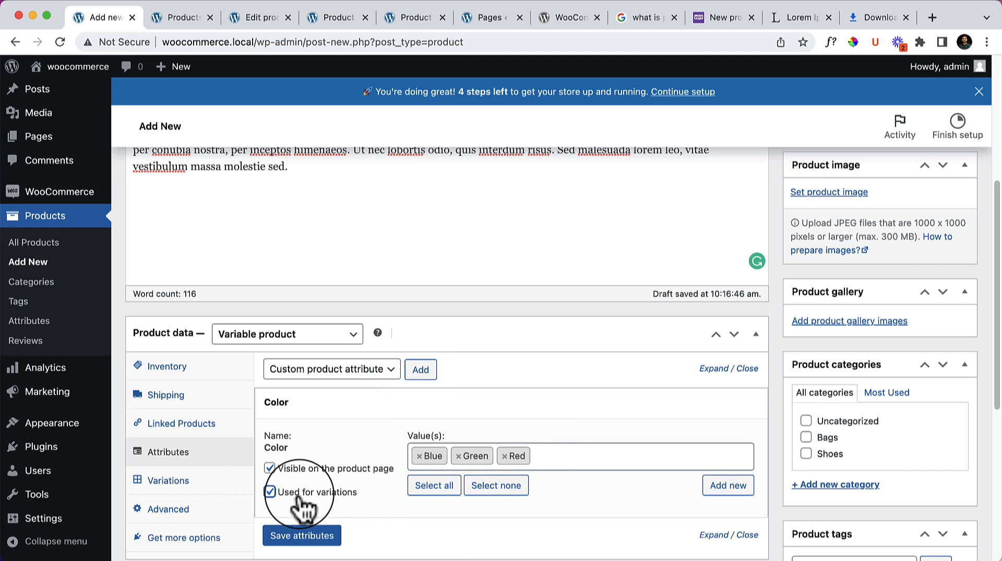
{"action": "left_click", "coordinate": [300, 538]}
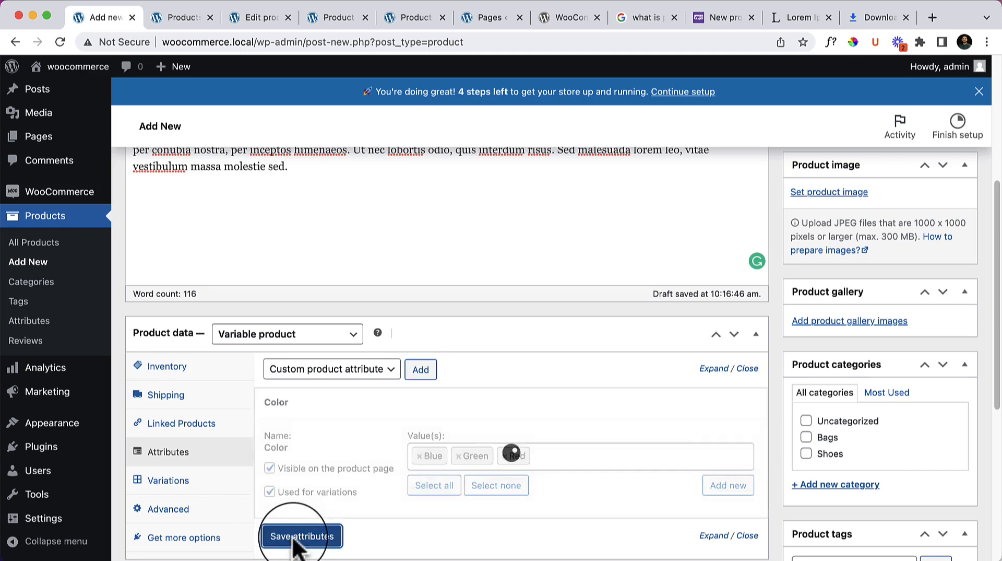
Add the Size attribute with values L, M and S for variations and save it
{"action": "left_click", "coordinate": [334, 369]}
{"action": "left_click", "coordinate": [314, 401]}
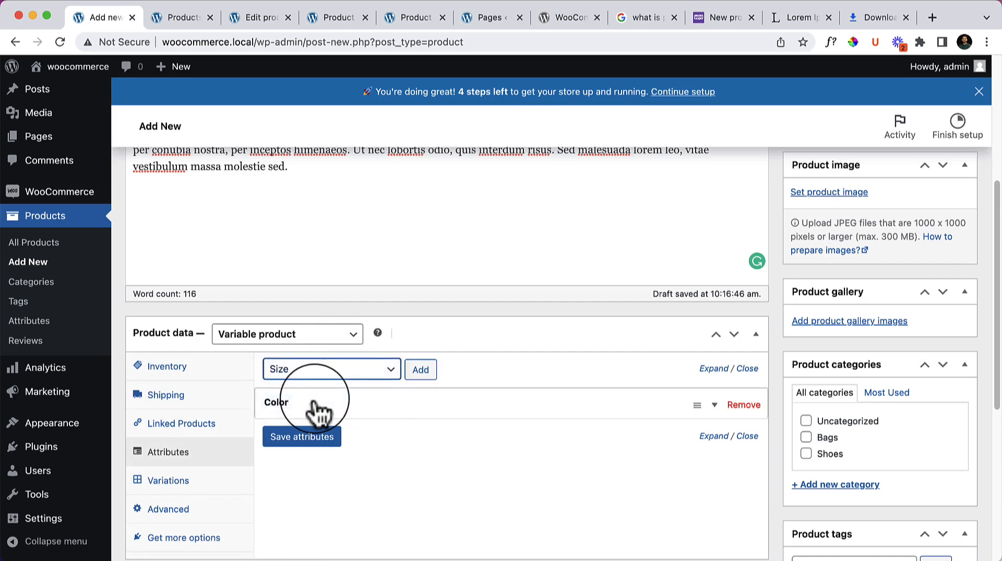
{"action": "left_click", "coordinate": [422, 369]}
{"action": "scroll", "coordinate": [429, 407], "scroll_direction": "down", "scroll_amount": 3}
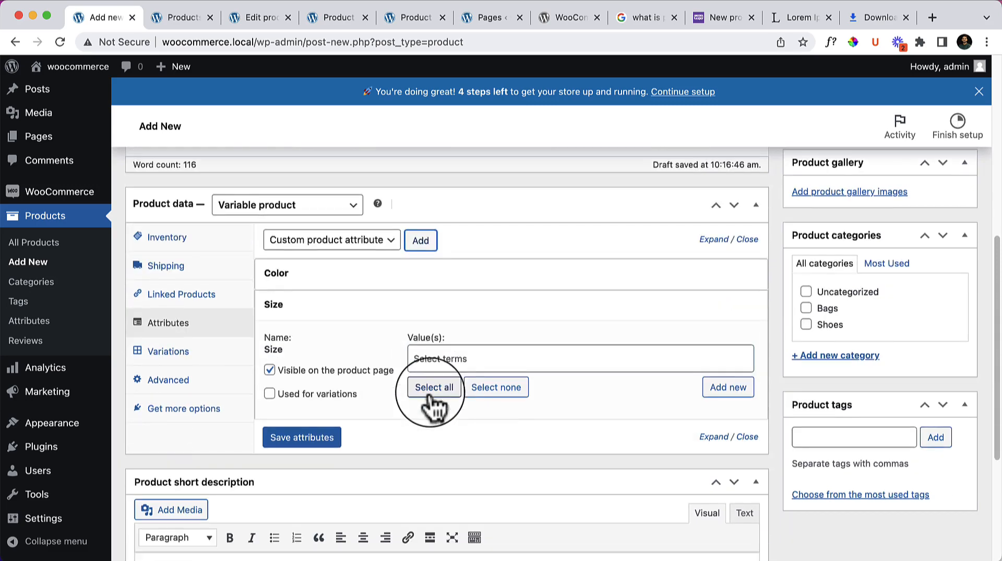
{"action": "left_click", "coordinate": [465, 358]}
{"action": "left_click", "coordinate": [462, 385]}
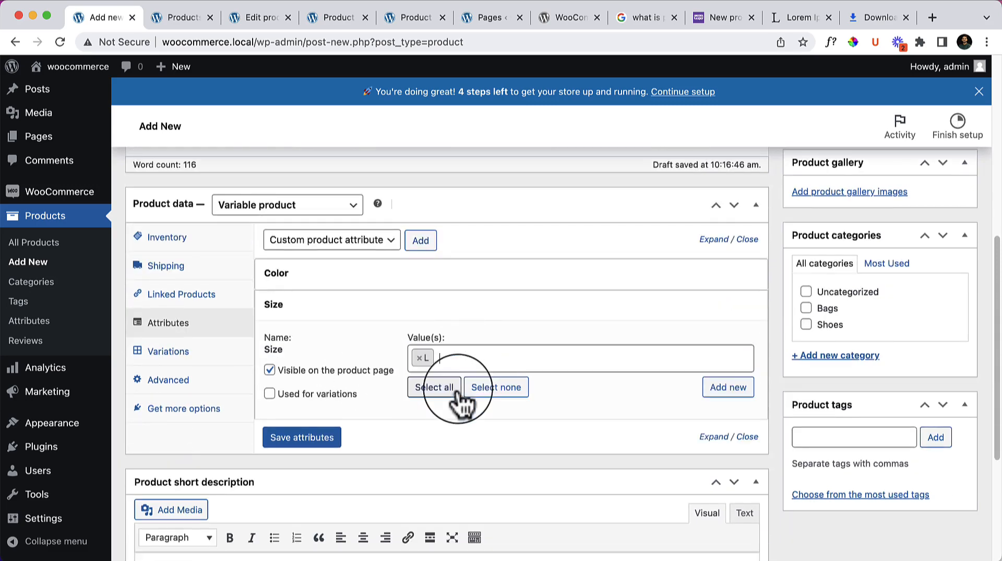
{"action": "left_click", "coordinate": [481, 363]}
{"action": "left_click", "coordinate": [488, 410]}
{"action": "left_click", "coordinate": [518, 364]}
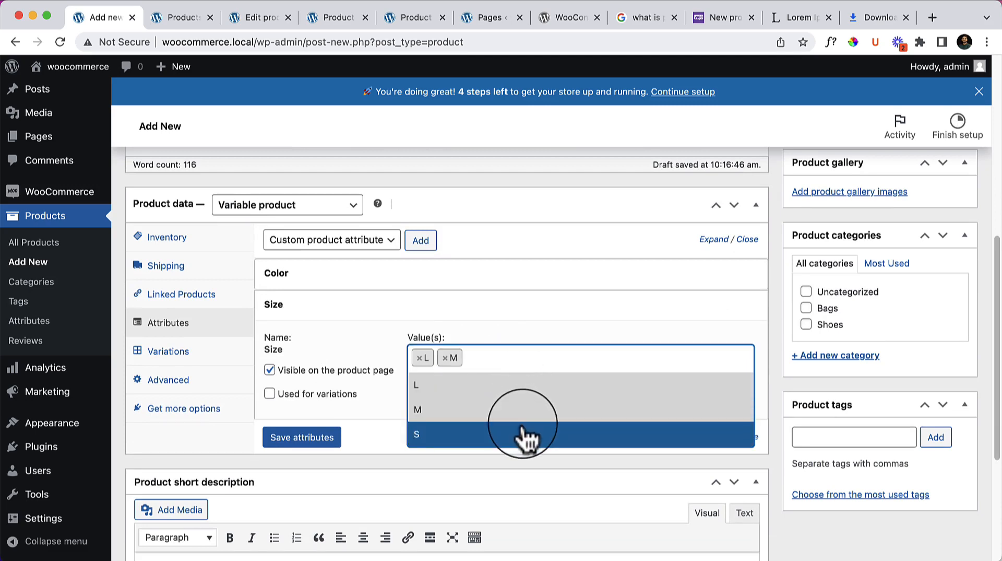
{"action": "left_click", "coordinate": [525, 435]}
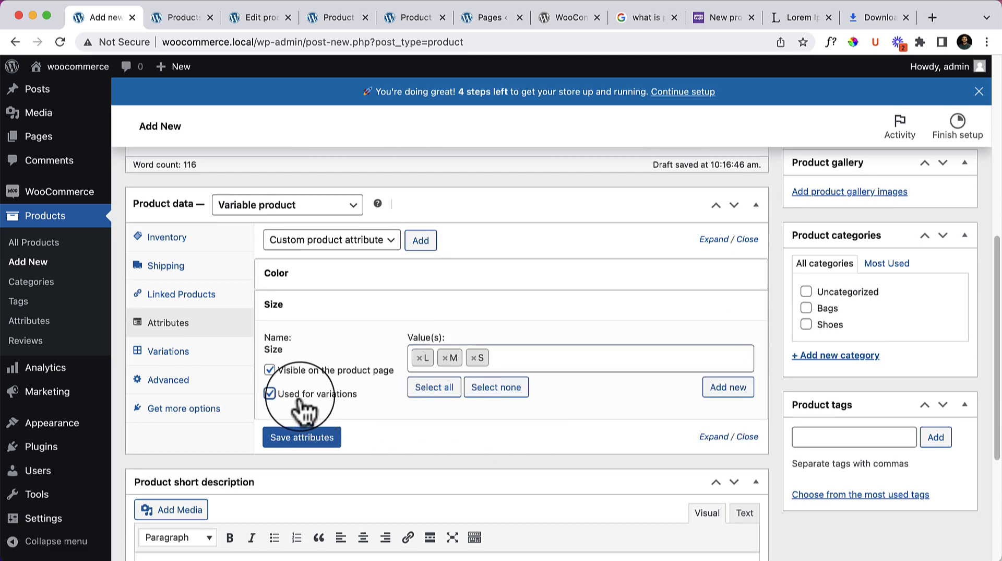
{"action": "left_click", "coordinate": [295, 439]}
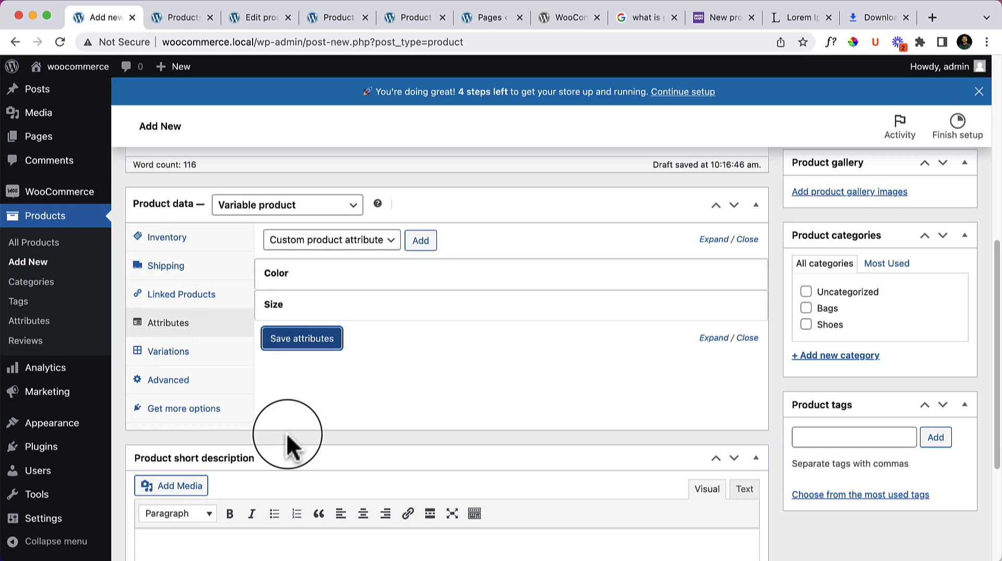
{"action": "left_click", "coordinate": [182, 352]}
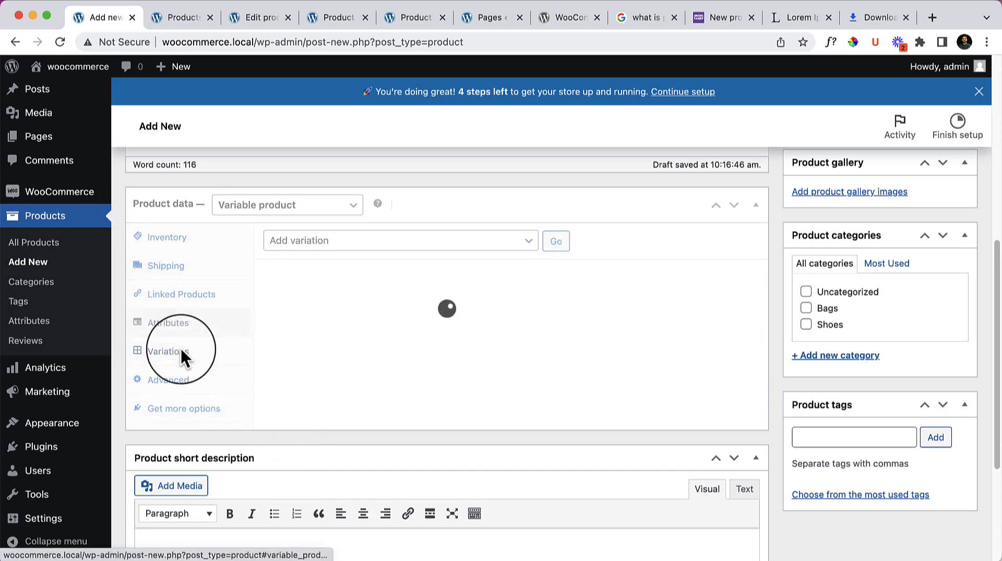
Run 'Create variations from all attributes' and confirm, producing 9 variations
{"action": "left_click", "coordinate": [365, 243]}
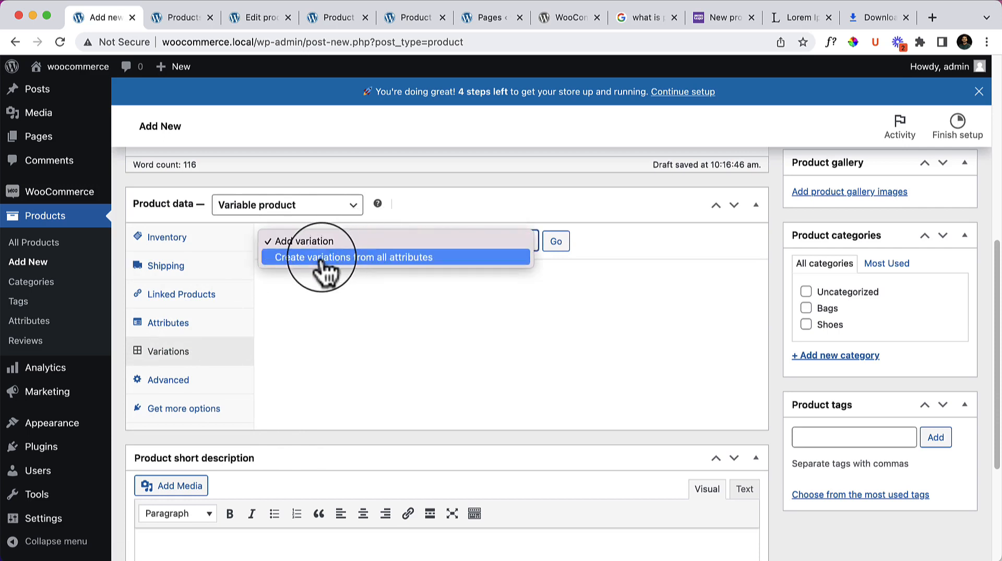
{"action": "left_click", "coordinate": [336, 314]}
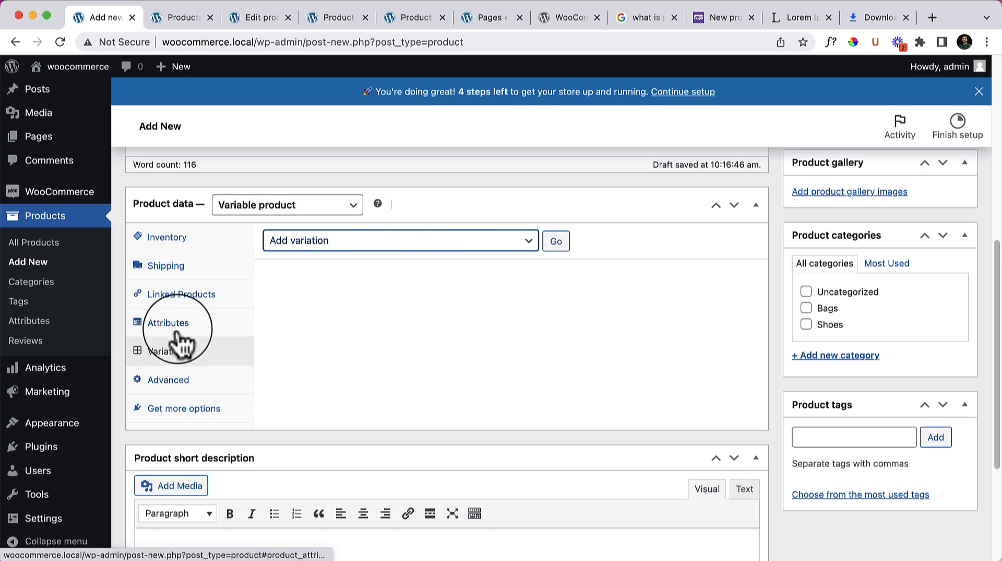
{"action": "left_click", "coordinate": [379, 242]}
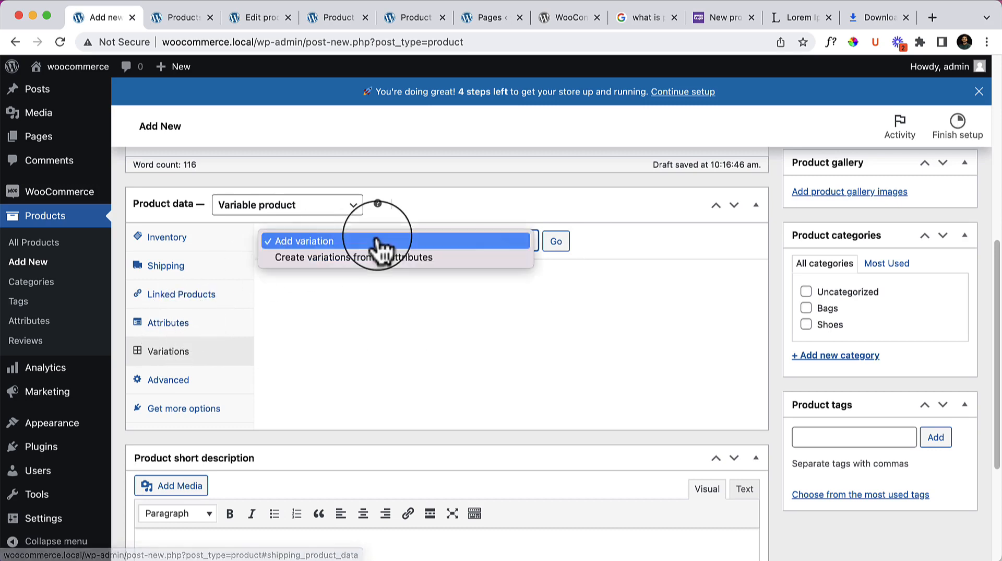
{"action": "left_click", "coordinate": [308, 257]}
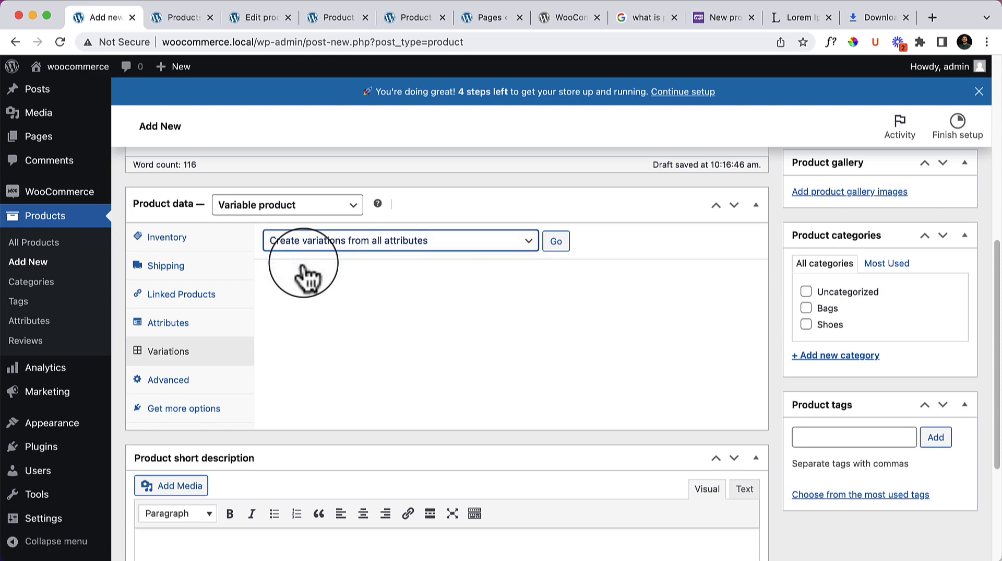
{"action": "left_click", "coordinate": [556, 248]}
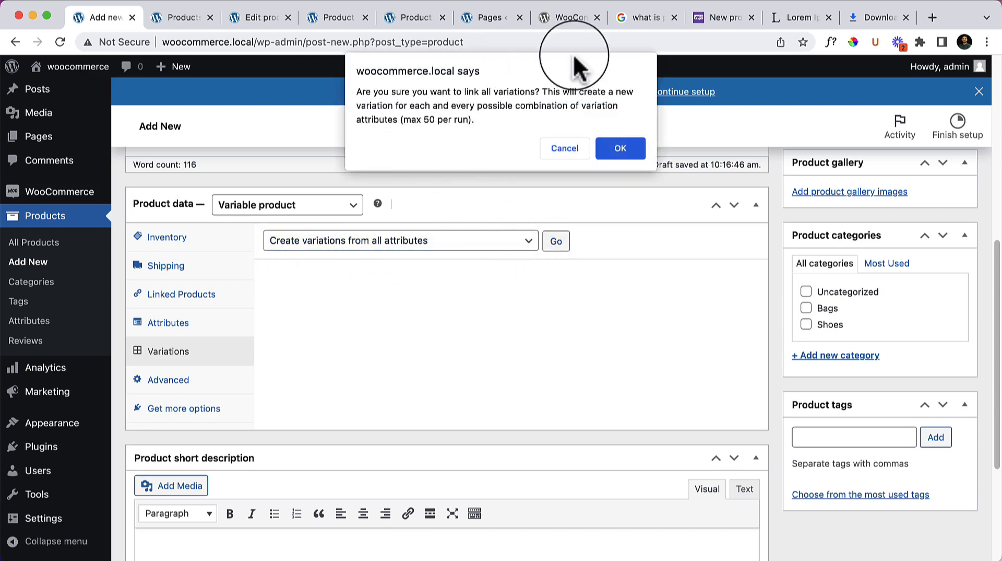
{"action": "left_click", "coordinate": [624, 151]}
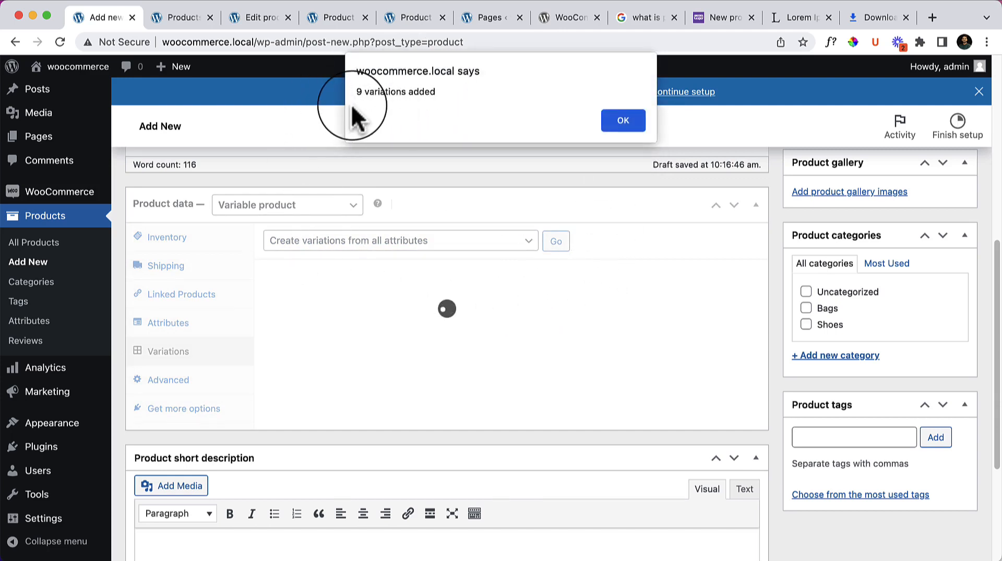
{"action": "left_click", "coordinate": [624, 121]}
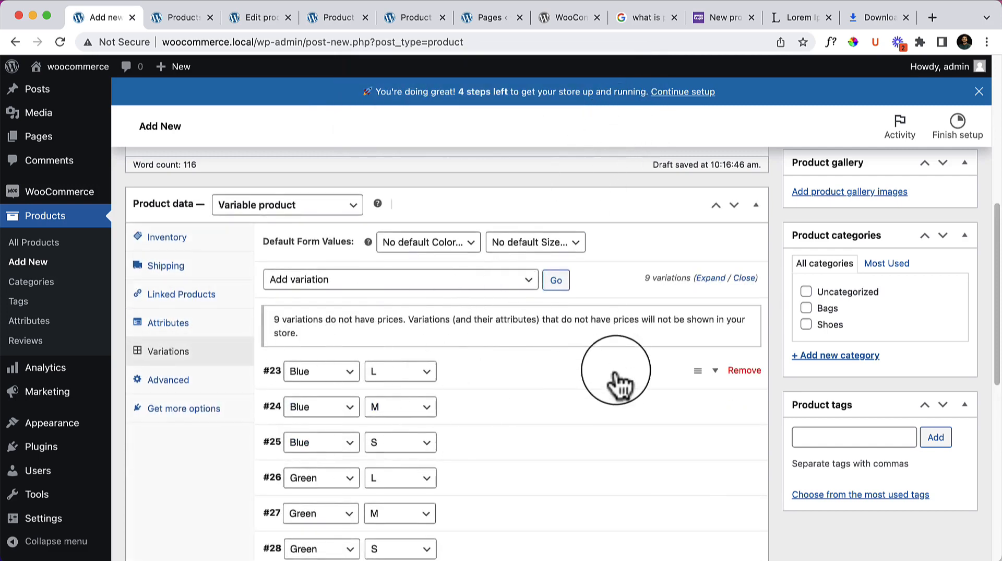
Expand variation #23 and leave its size set to L
{"action": "scroll", "coordinate": [589, 392], "scroll_direction": "down", "scroll_amount": 1}
{"action": "scroll", "coordinate": [512, 375], "scroll_direction": "down", "scroll_amount": 2}
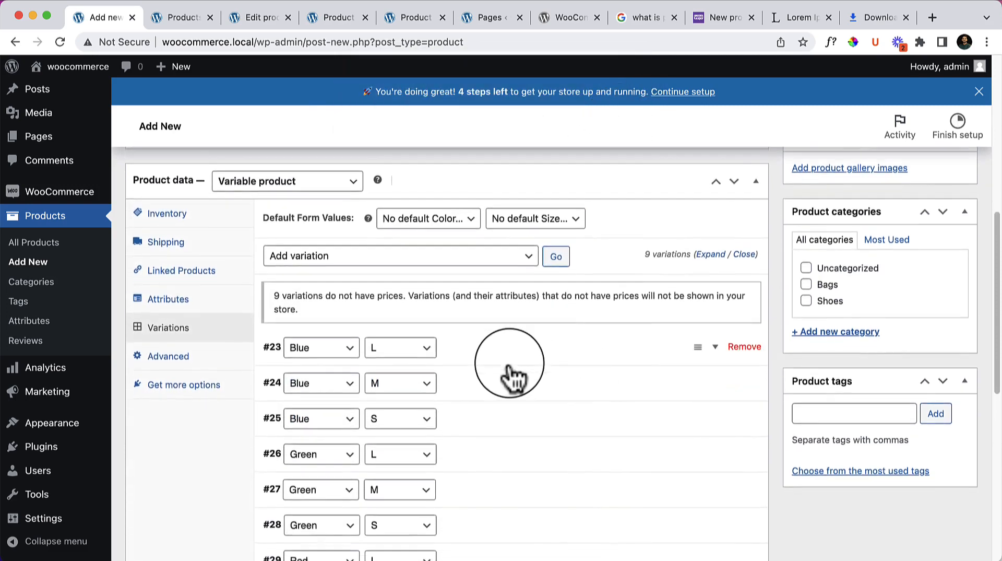
{"action": "left_click", "coordinate": [517, 331]}
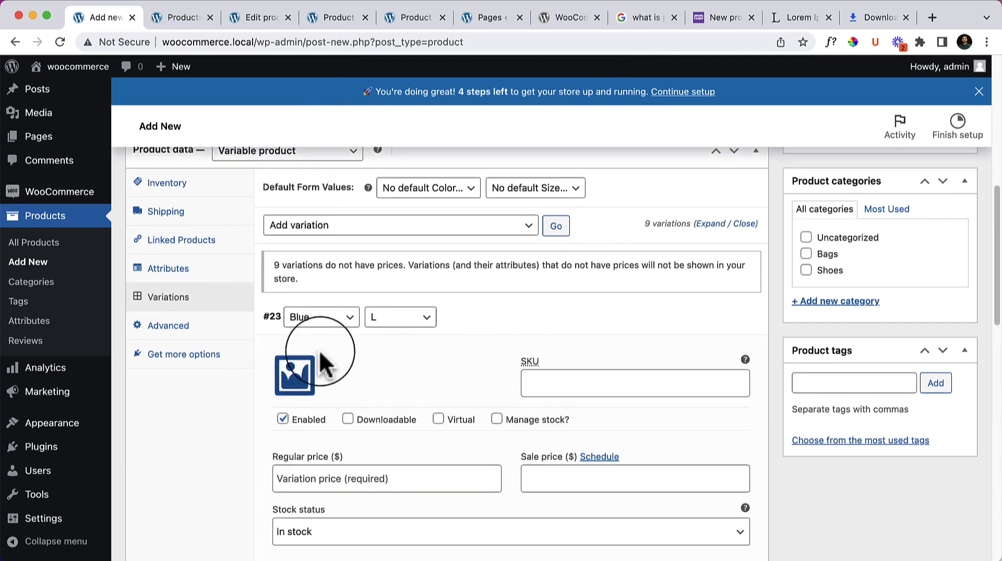
{"action": "scroll", "coordinate": [287, 381], "scroll_direction": "down", "scroll_amount": 4}
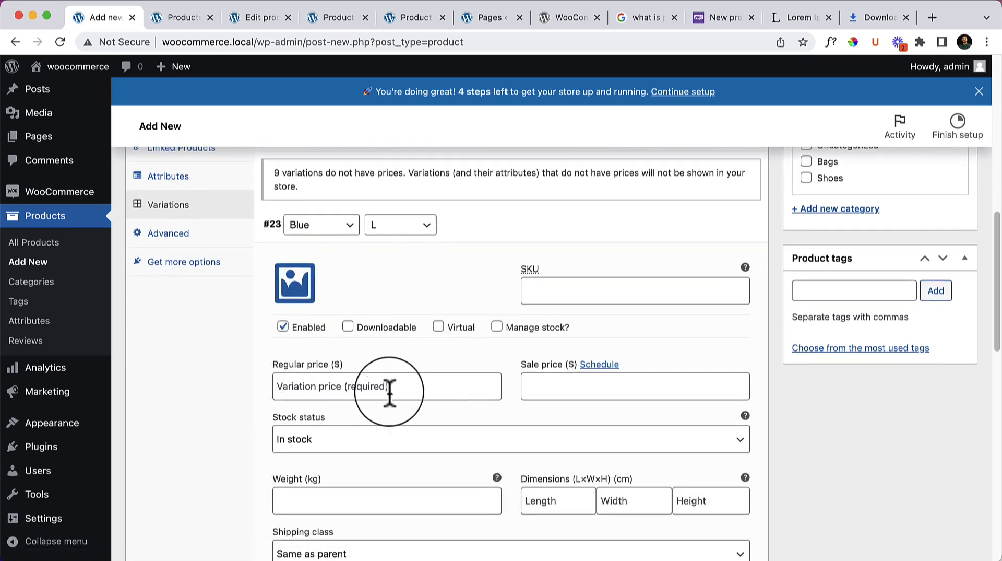
{"action": "scroll", "coordinate": [388, 392], "scroll_direction": "down", "scroll_amount": 1}
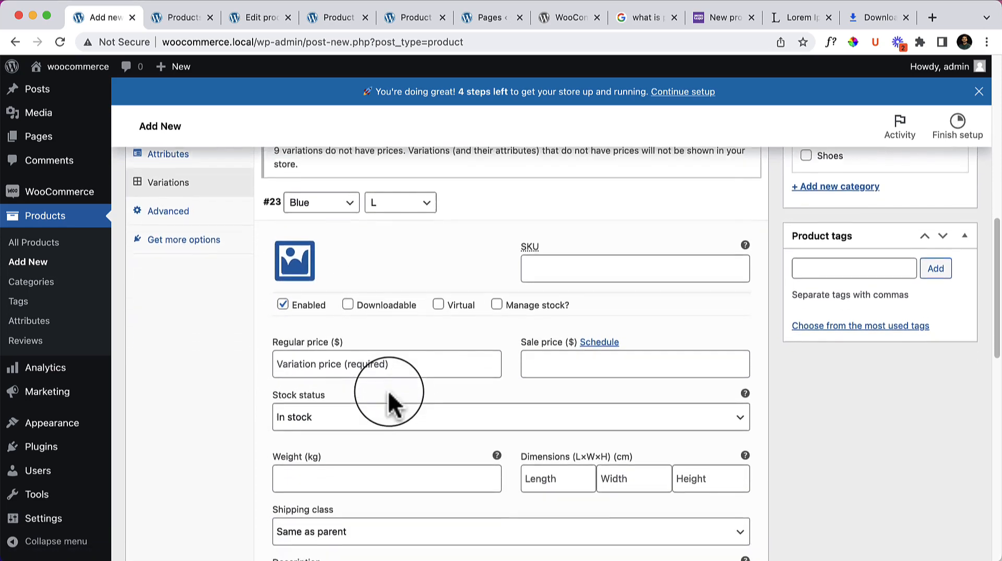
{"action": "left_click", "coordinate": [417, 202]}
{"action": "left_click", "coordinate": [473, 203]}
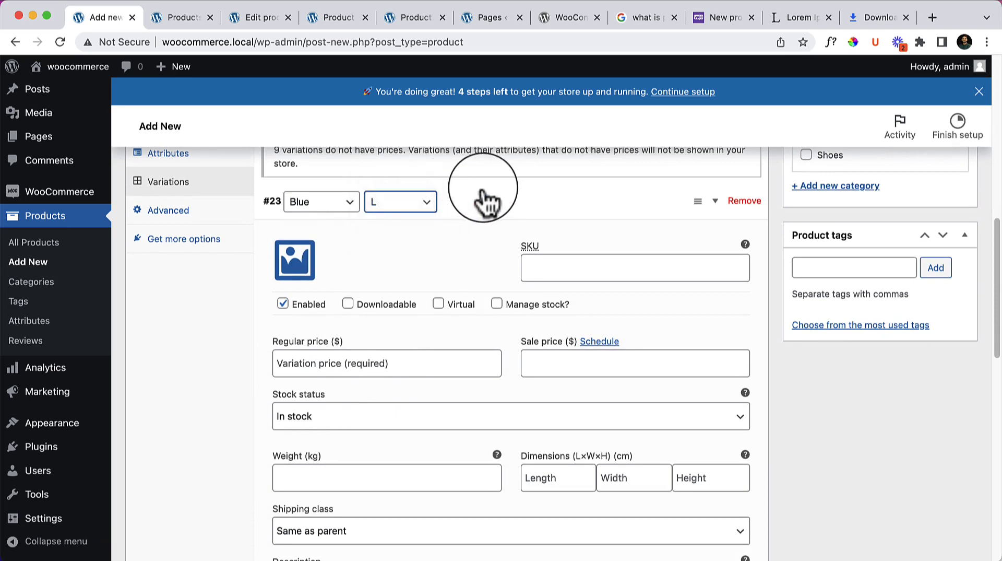
{"action": "scroll", "coordinate": [355, 417], "scroll_direction": "down", "scroll_amount": 1}
{"action": "scroll", "coordinate": [355, 419], "scroll_direction": "down", "scroll_amount": 4}
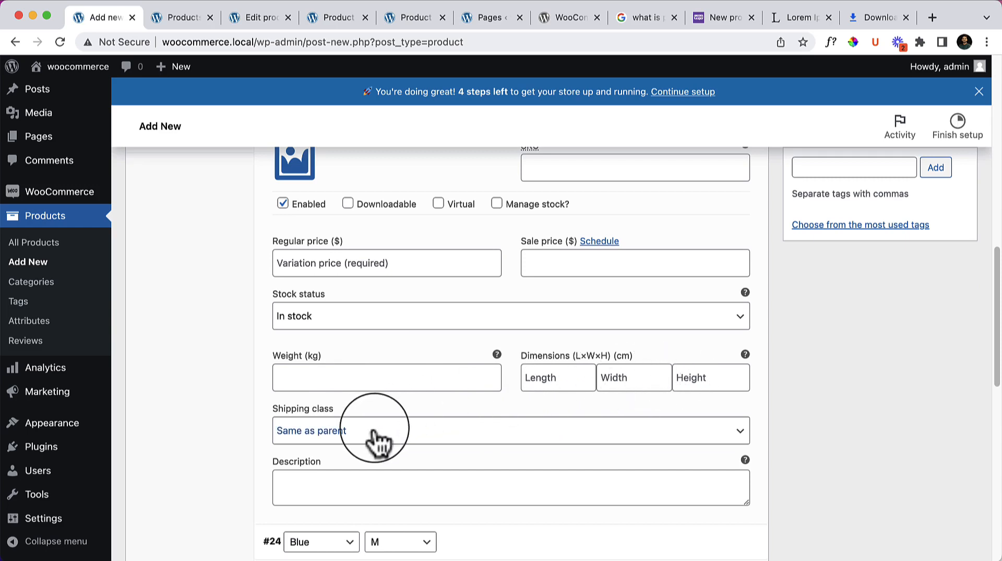
{"action": "scroll", "coordinate": [373, 434], "scroll_direction": "up", "scroll_amount": 1}
Enter prices for #23, clear the invalid 34 sale price, and expand variation #24 (Blue, M)
{"action": "left_click", "coordinate": [384, 300]}
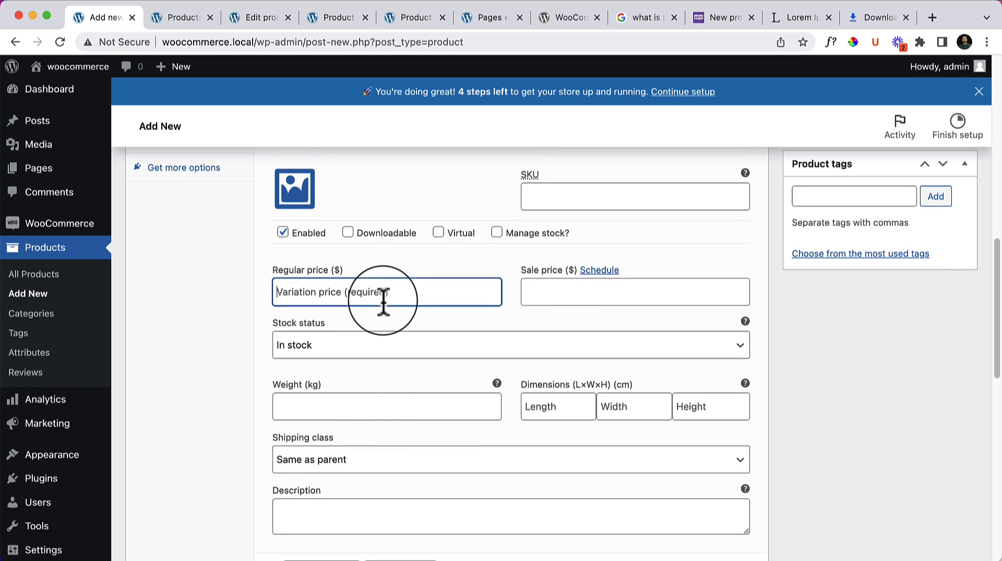
{"action": "left_click", "coordinate": [560, 295]}
{"action": "type", "text": "34"}
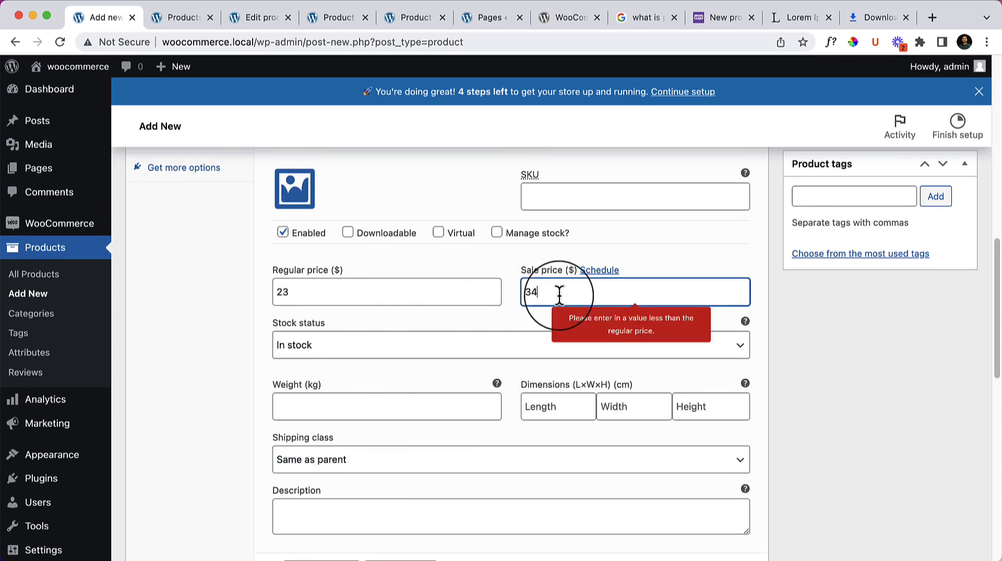
{"action": "key", "text": "BackSpace"}
{"action": "key", "text": "BackSpace"}
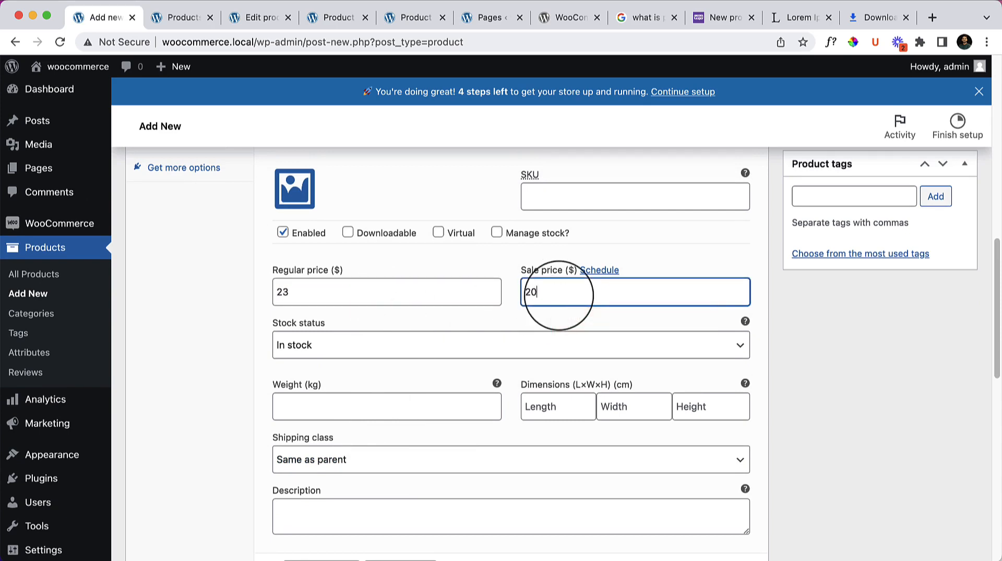
{"action": "scroll", "coordinate": [375, 412], "scroll_direction": "down", "scroll_amount": 1}
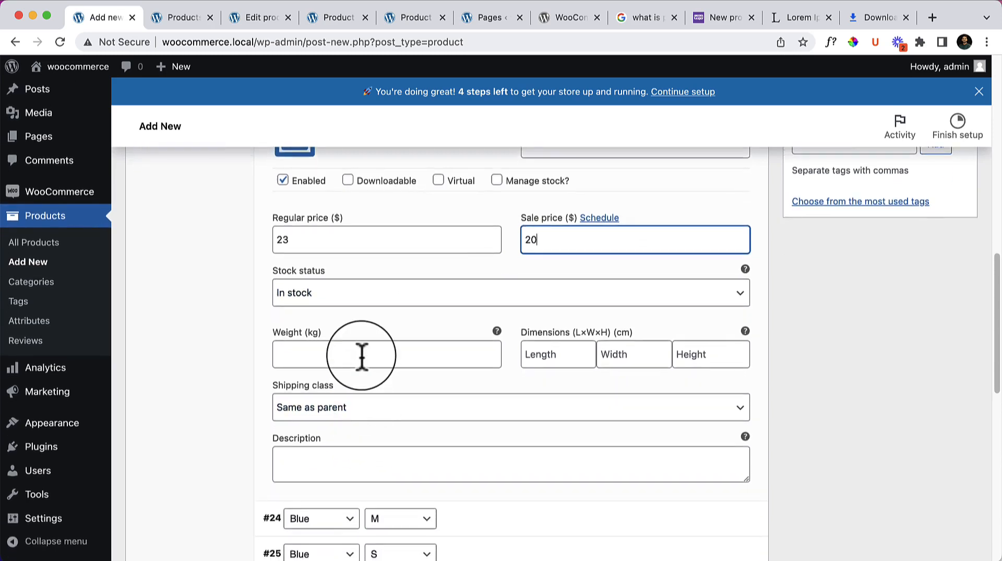
{"action": "scroll", "coordinate": [363, 360], "scroll_direction": "down", "scroll_amount": 3}
{"action": "left_click", "coordinate": [466, 368]}
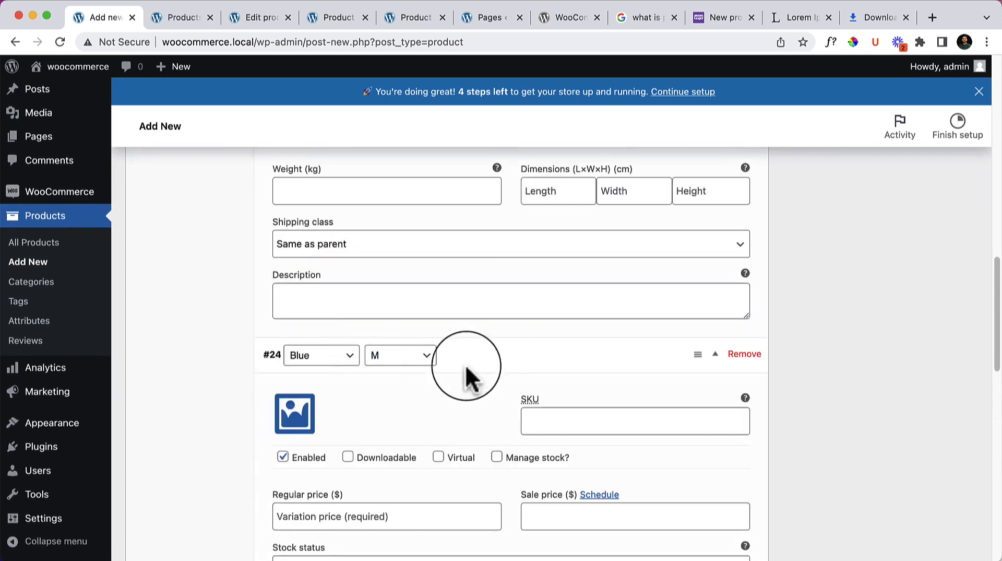
{"action": "scroll", "coordinate": [432, 440], "scroll_direction": "down", "scroll_amount": 2}
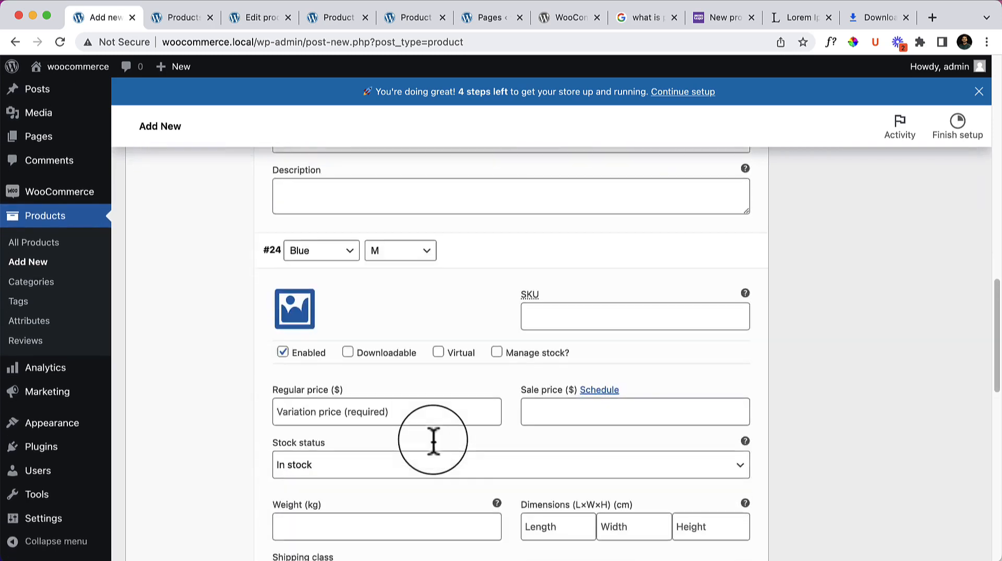
Set variation #24 to a $45 regular price and a $34 sale price
{"action": "left_click", "coordinate": [396, 415]}
{"action": "left_click", "coordinate": [552, 406]}
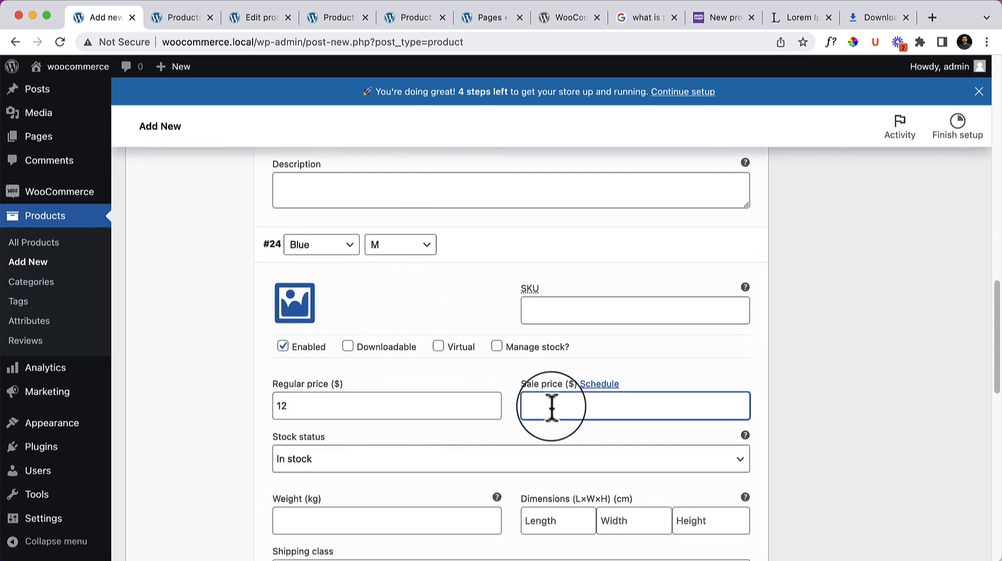
{"action": "double_click", "coordinate": [302, 407]}
{"action": "type", "text": "45"}
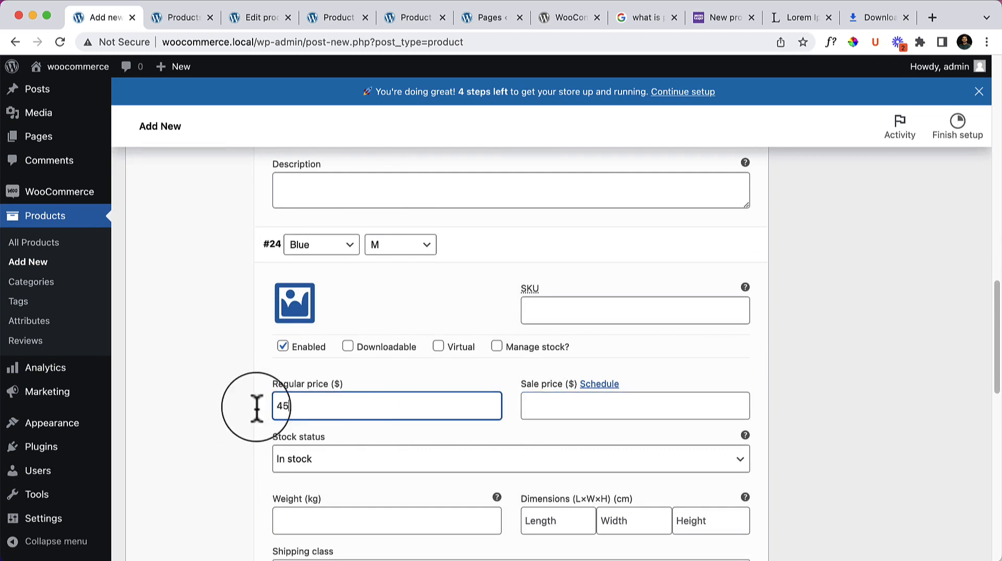
{"action": "left_click", "coordinate": [609, 407]}
{"action": "type", "text": "34"}
{"action": "scroll", "coordinate": [404, 477], "scroll_direction": "down", "scroll_amount": 3}
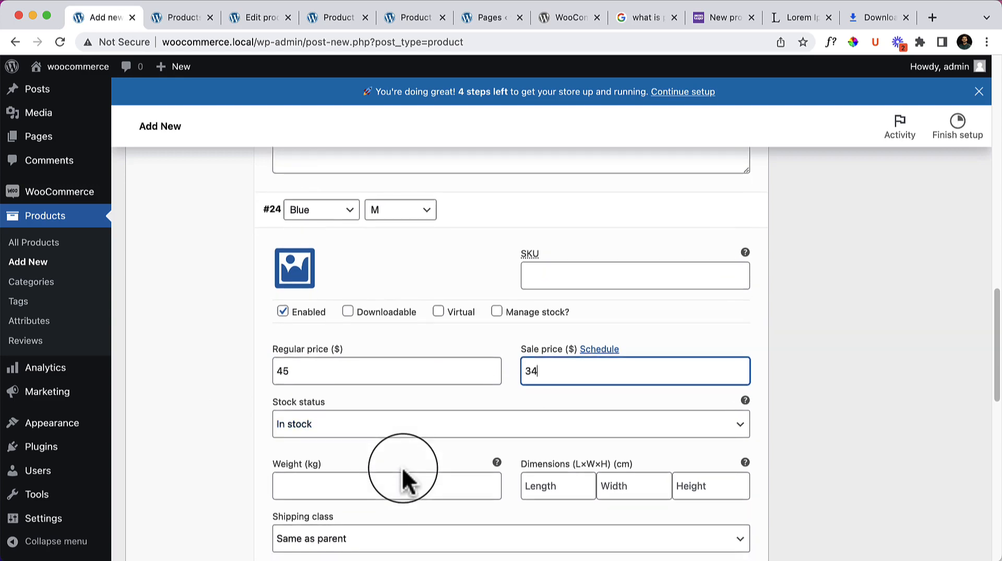
{"action": "scroll", "coordinate": [404, 472], "scroll_direction": "down", "scroll_amount": 3}
Price Blue S variation #25 at 23 regular and 21 sale
{"action": "left_click", "coordinate": [496, 399]}
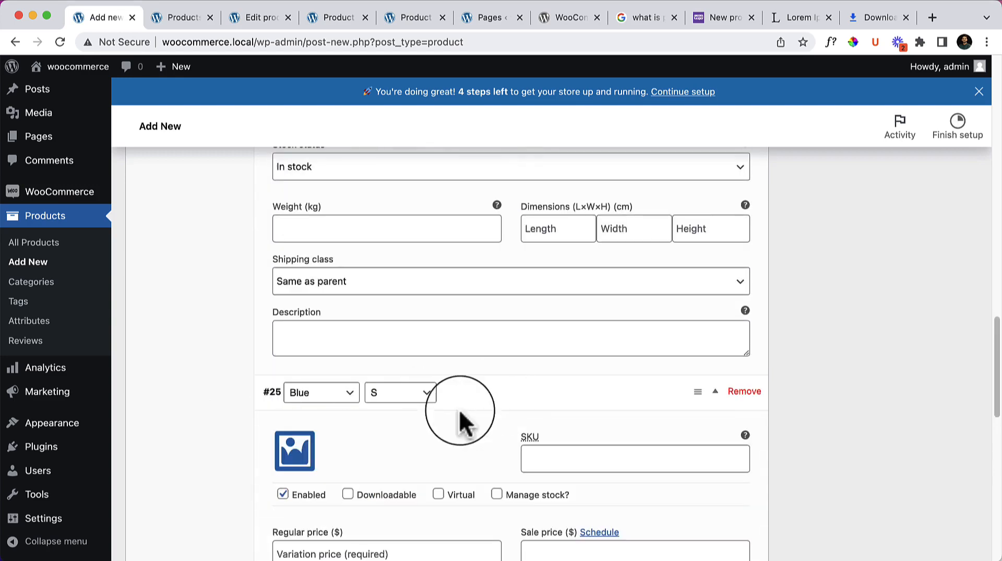
{"action": "scroll", "coordinate": [500, 473], "scroll_direction": "down", "scroll_amount": 3}
{"action": "left_click", "coordinate": [348, 410]}
{"action": "type", "text": "2"}
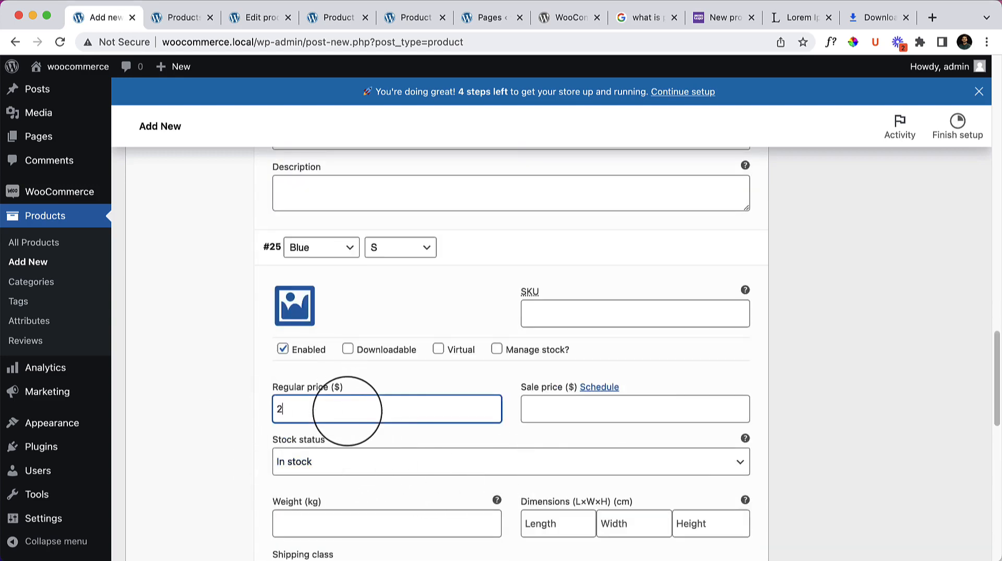
{"action": "type", "text": "3"}
{"action": "left_click", "coordinate": [568, 409]}
{"action": "type", "text": "24"}
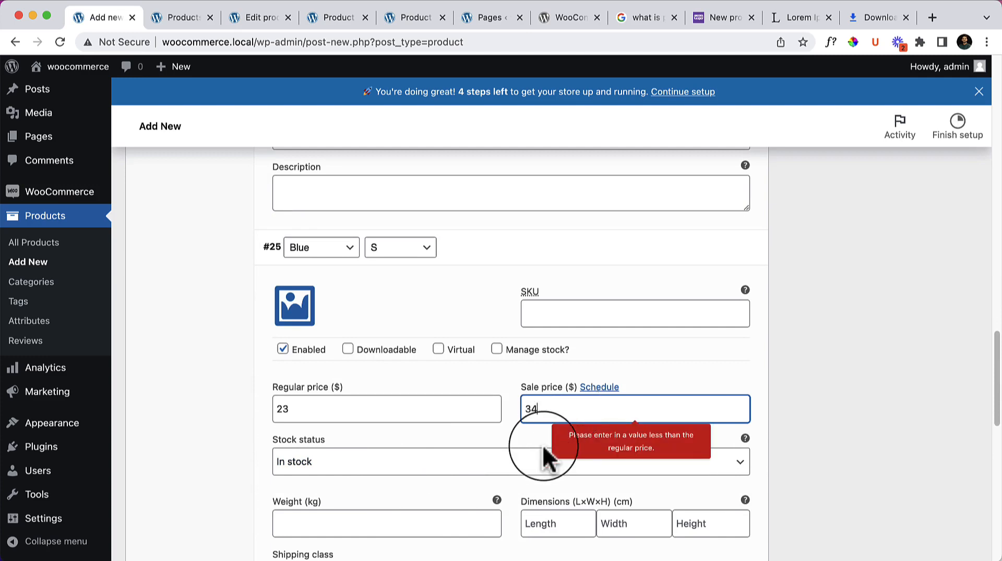
{"action": "key", "text": "BackSpace"}
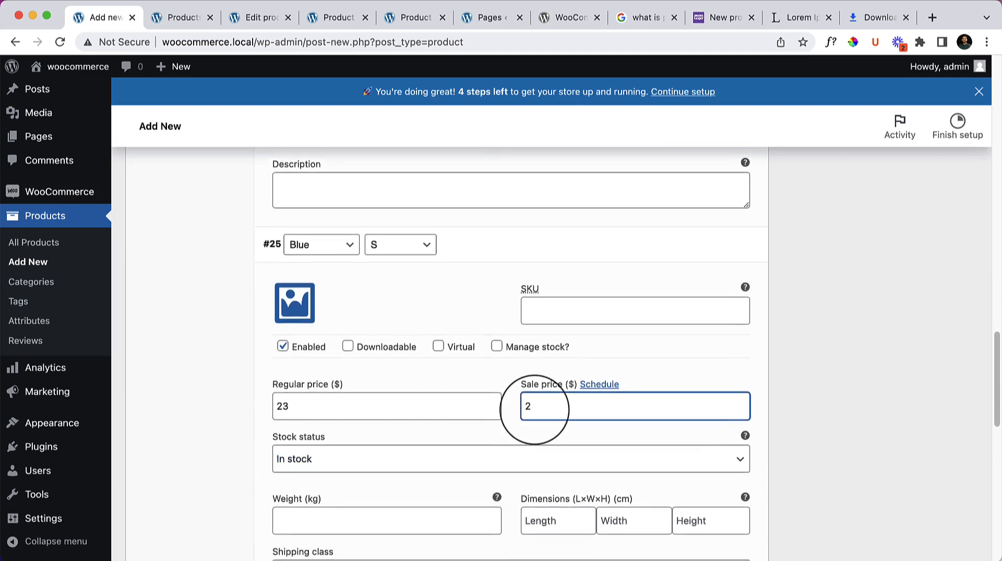
{"action": "type", "text": "1"}
{"action": "scroll", "coordinate": [501, 417], "scroll_direction": "down", "scroll_amount": 5}
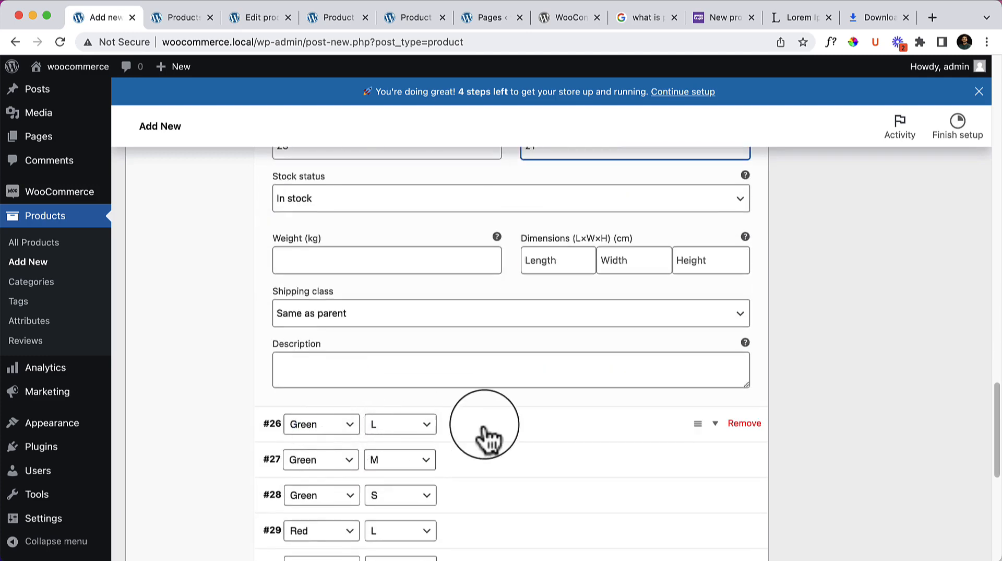
{"action": "scroll", "coordinate": [514, 441], "scroll_direction": "down", "scroll_amount": 3}
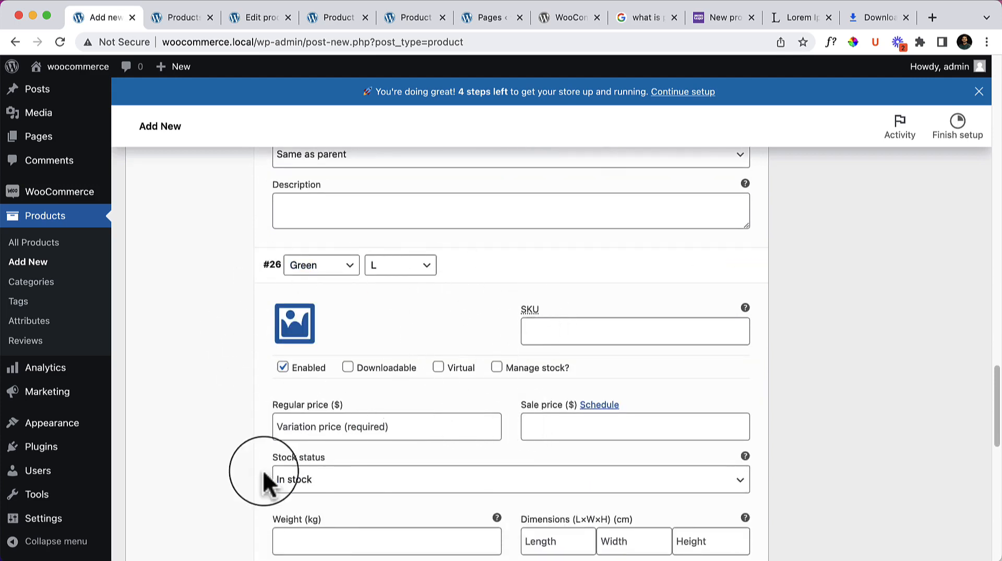
Fill in prices for Green L variation #26 and Green M variation #27, with a sale price of 23
{"action": "left_click", "coordinate": [332, 428]}
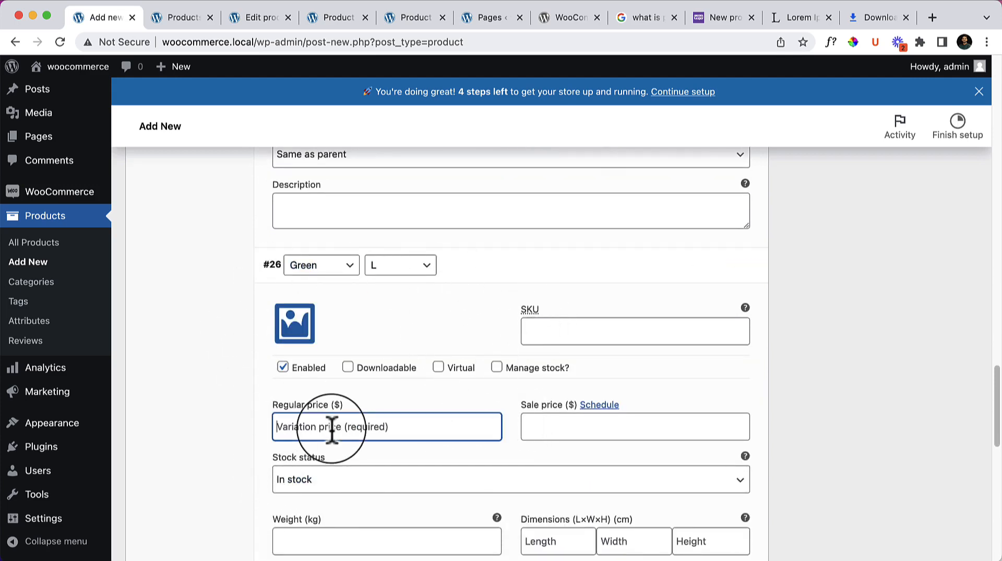
{"action": "left_click", "coordinate": [560, 425]}
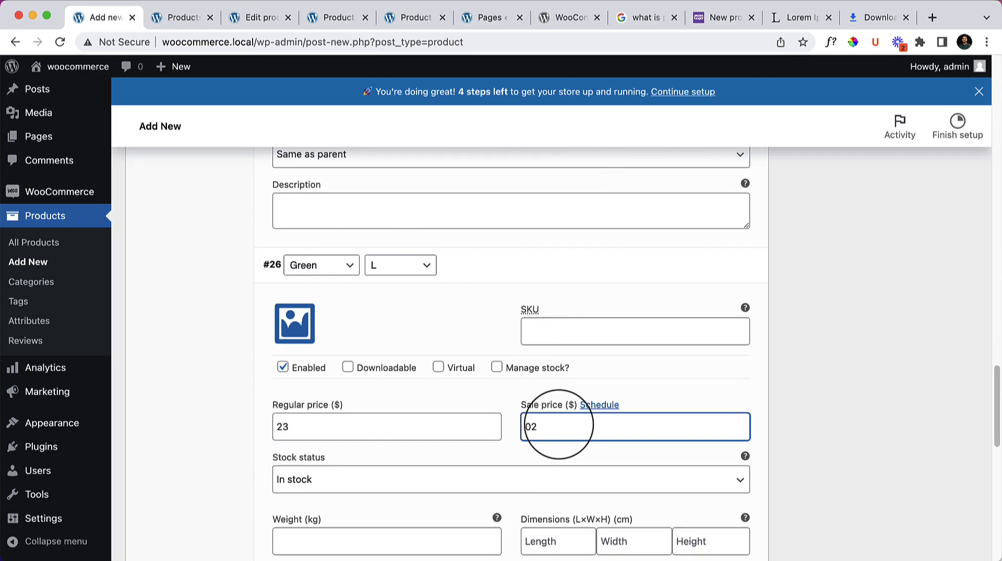
{"action": "scroll", "coordinate": [558, 423], "scroll_direction": "down", "scroll_amount": 5}
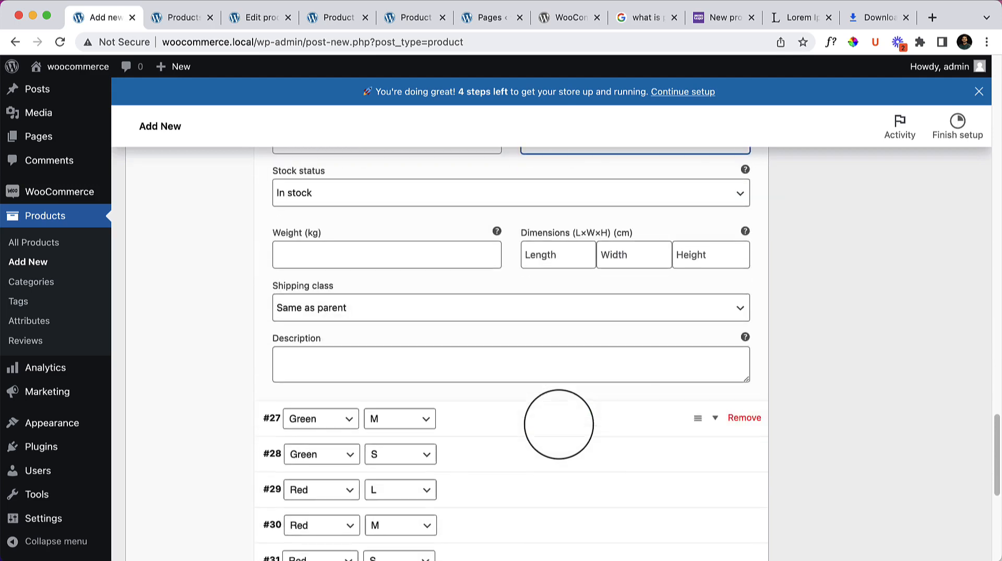
{"action": "left_click", "coordinate": [500, 424]}
{"action": "scroll", "coordinate": [389, 482], "scroll_direction": "down", "scroll_amount": 3}
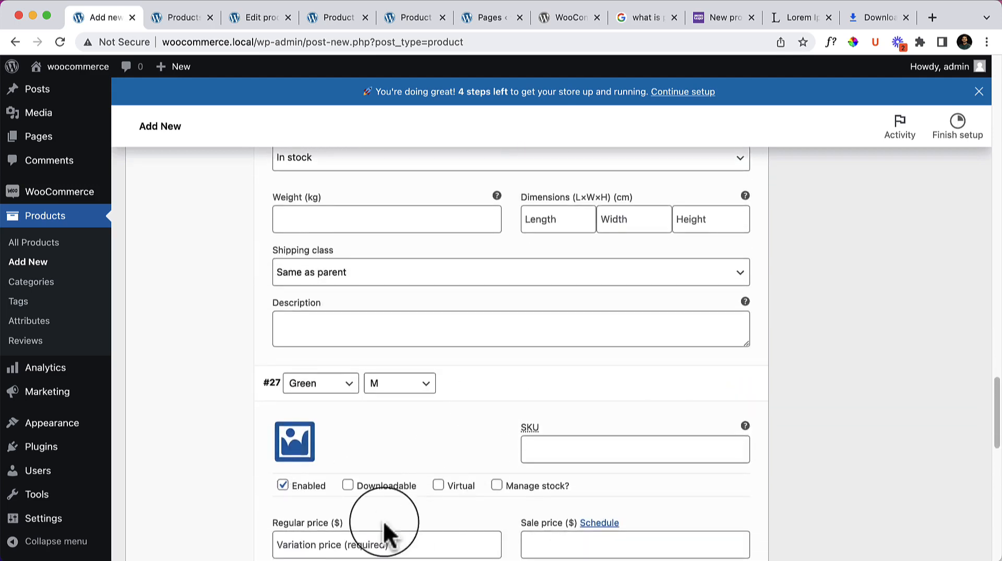
{"action": "left_click", "coordinate": [349, 425]}
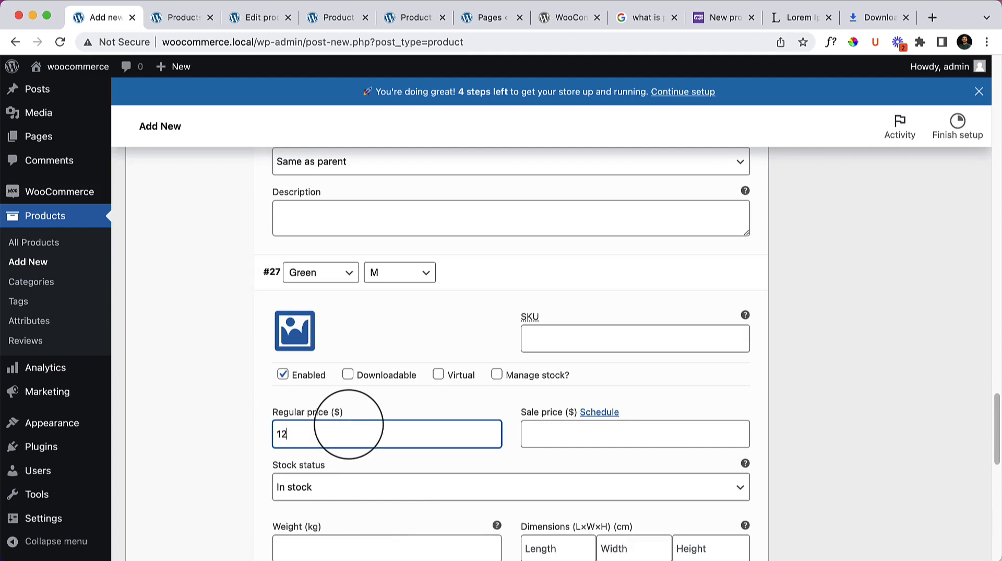
{"action": "left_click", "coordinate": [543, 424]}
{"action": "type", "text": "23"}
Give Green S variation #28 a regular price of 34 and fill in its sale price
{"action": "scroll", "coordinate": [449, 476], "scroll_direction": "down", "scroll_amount": 3}
{"action": "scroll", "coordinate": [449, 476], "scroll_direction": "down", "scroll_amount": 3}
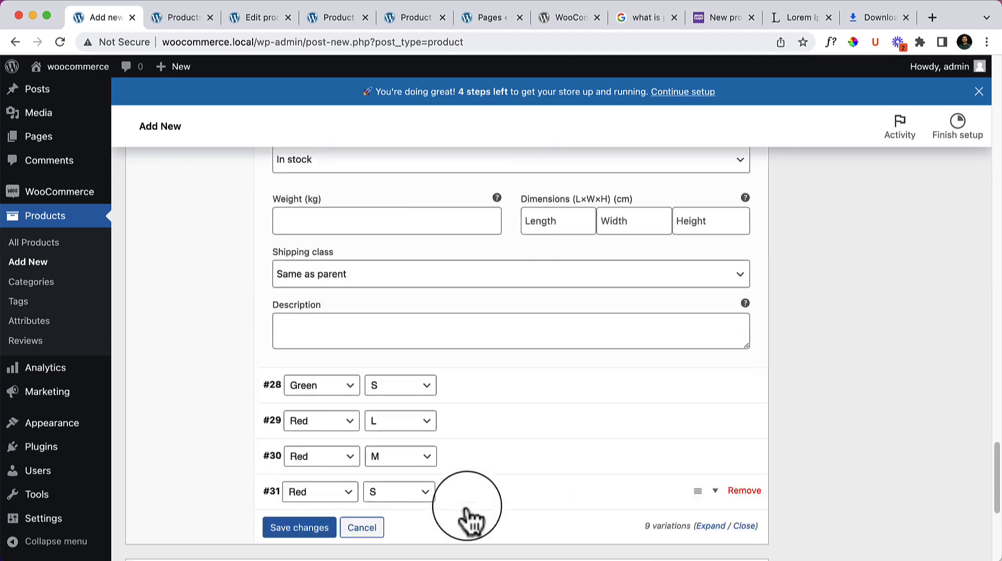
{"action": "left_click", "coordinate": [485, 389]}
{"action": "scroll", "coordinate": [521, 465], "scroll_direction": "down", "scroll_amount": 1}
{"action": "left_click", "coordinate": [378, 519]}
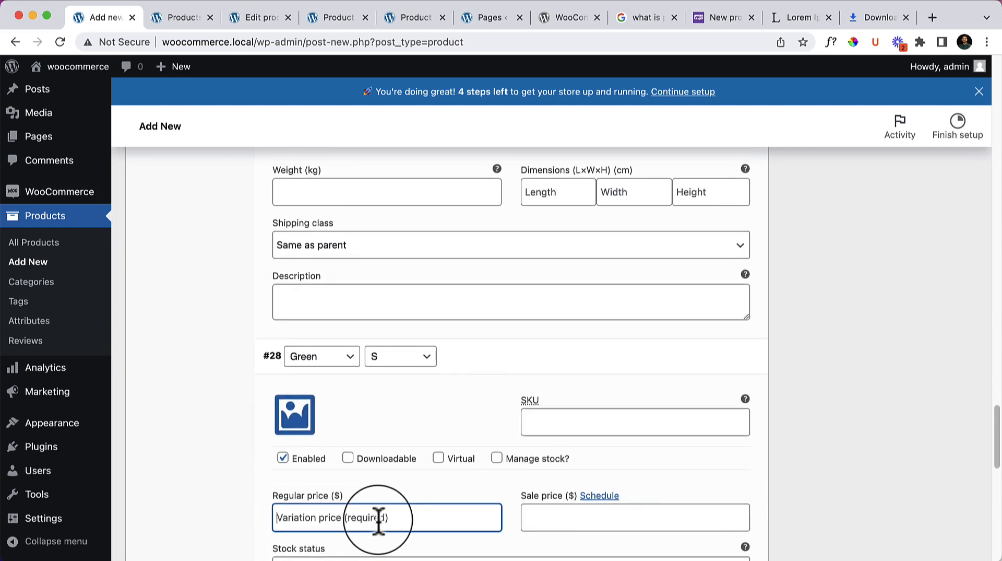
{"action": "type", "text": "34"}
{"action": "left_click", "coordinate": [589, 514]}
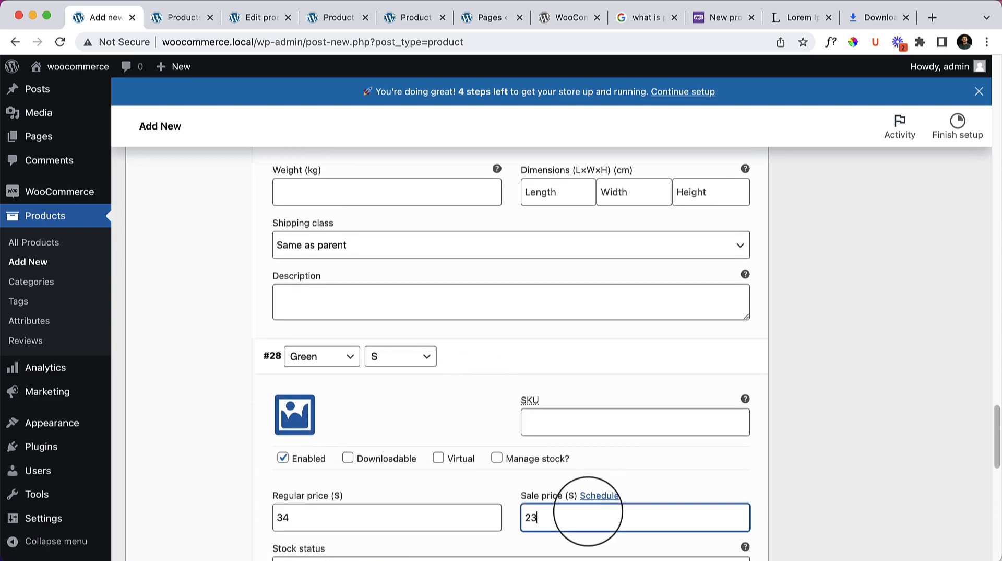
{"action": "scroll", "coordinate": [587, 517], "scroll_direction": "down", "scroll_amount": 6}
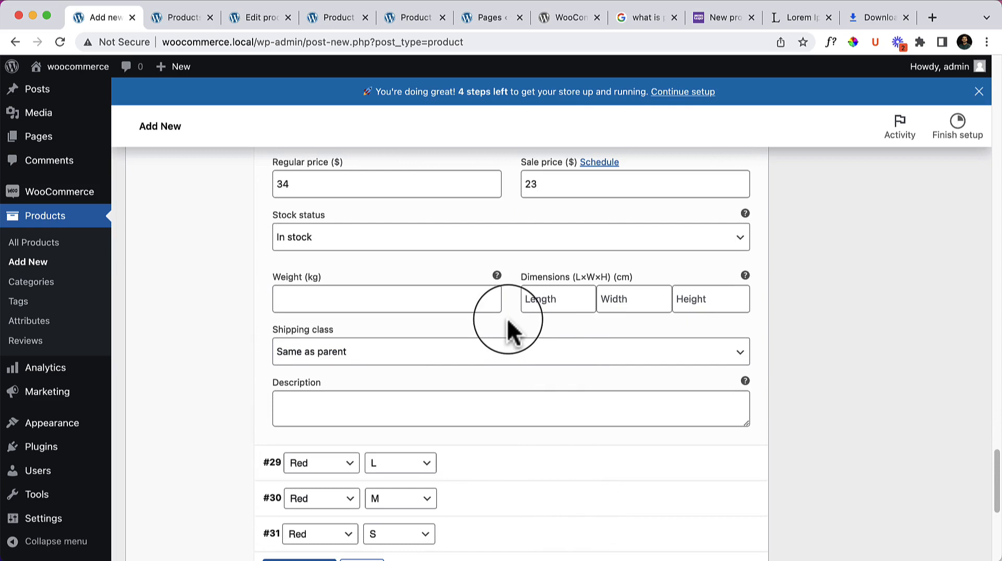
Fill in Red L variation #29's prices, with a sale price of 23
{"action": "left_click", "coordinate": [510, 467]}
{"action": "scroll", "coordinate": [502, 456], "scroll_direction": "down", "scroll_amount": 3}
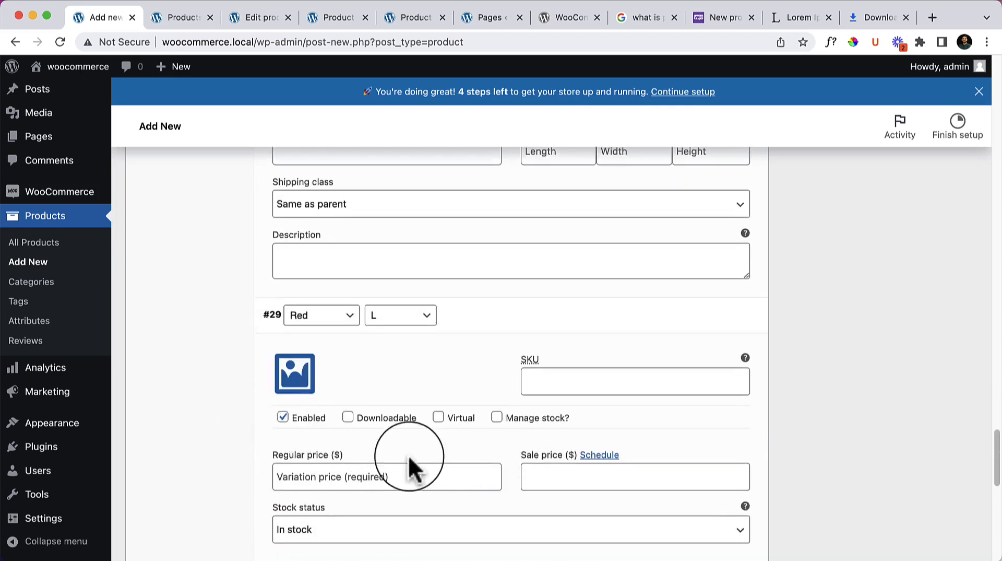
{"action": "left_click", "coordinate": [415, 479]}
{"action": "left_click", "coordinate": [530, 476]}
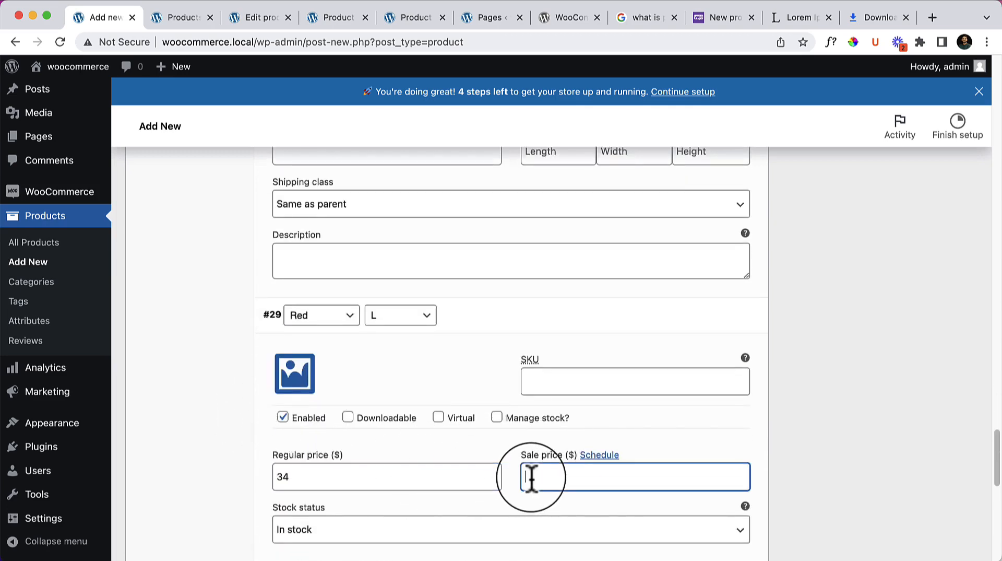
{"action": "type", "text": "23"}
Price Red M variation #30 at 45 regular and 84 sale
{"action": "scroll", "coordinate": [496, 480], "scroll_direction": "down", "scroll_amount": 3}
{"action": "scroll", "coordinate": [368, 452], "scroll_direction": "down", "scroll_amount": 4}
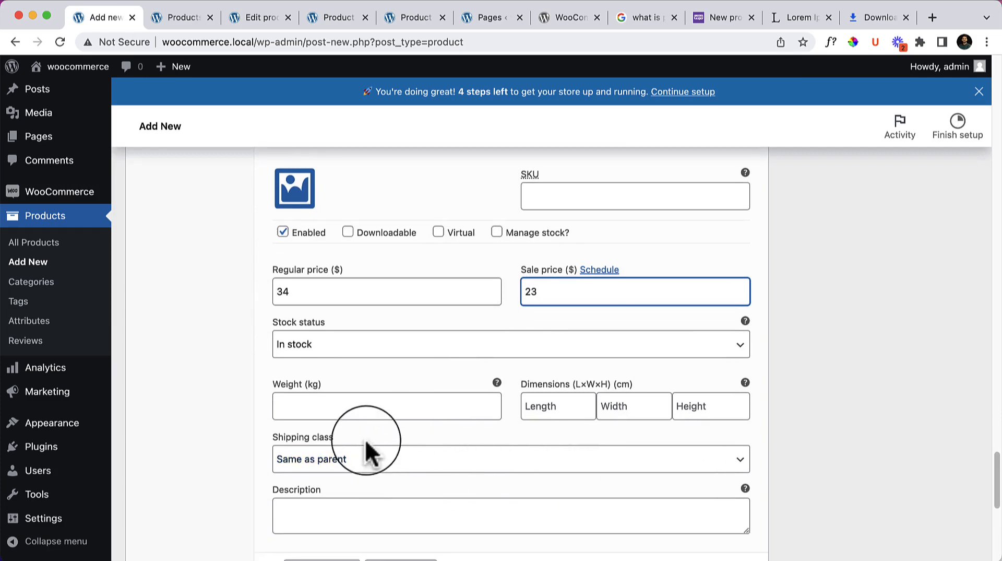
{"action": "left_click", "coordinate": [484, 427]}
{"action": "scroll", "coordinate": [402, 454], "scroll_direction": "down", "scroll_amount": 3}
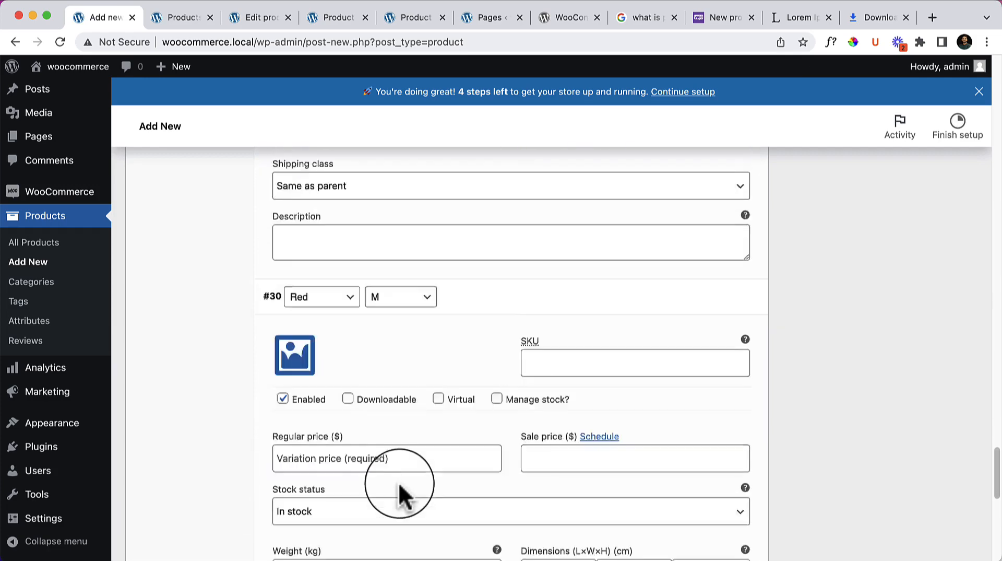
{"action": "left_click", "coordinate": [368, 411]}
{"action": "type", "text": "45"}
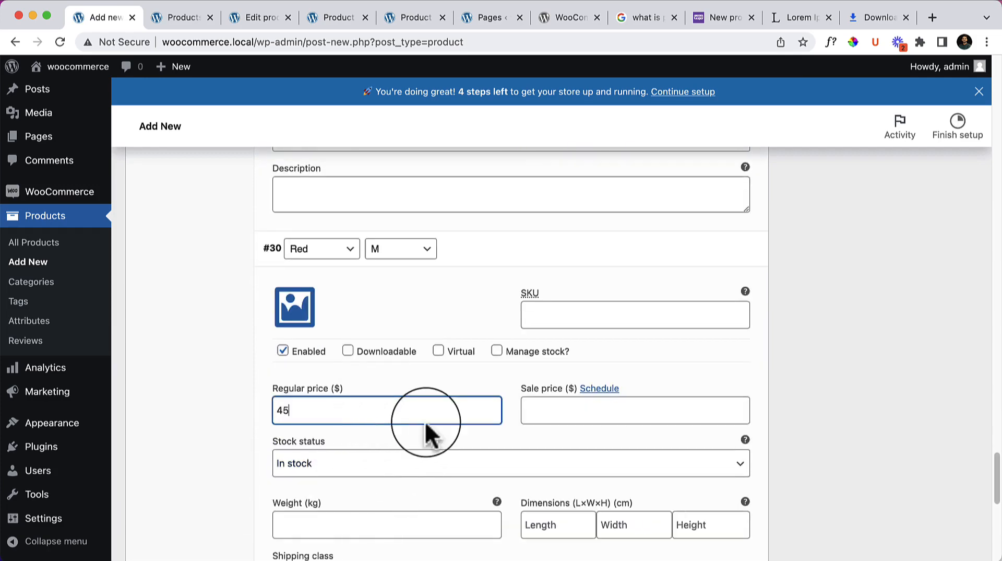
{"action": "left_click", "coordinate": [560, 413]}
{"action": "type", "text": "8"}
{"action": "type", "text": "4"}
Price Red S variation #31 at 23 regular and 12 sale, then review the variation list
{"action": "scroll", "coordinate": [564, 439], "scroll_direction": "down", "scroll_amount": 5}
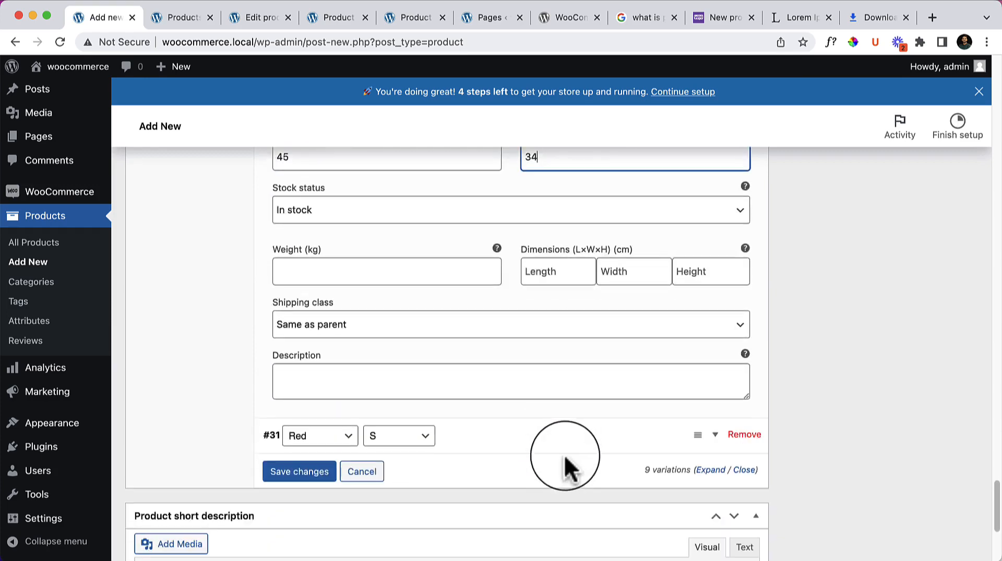
{"action": "scroll", "coordinate": [376, 455], "scroll_direction": "down", "scroll_amount": 3}
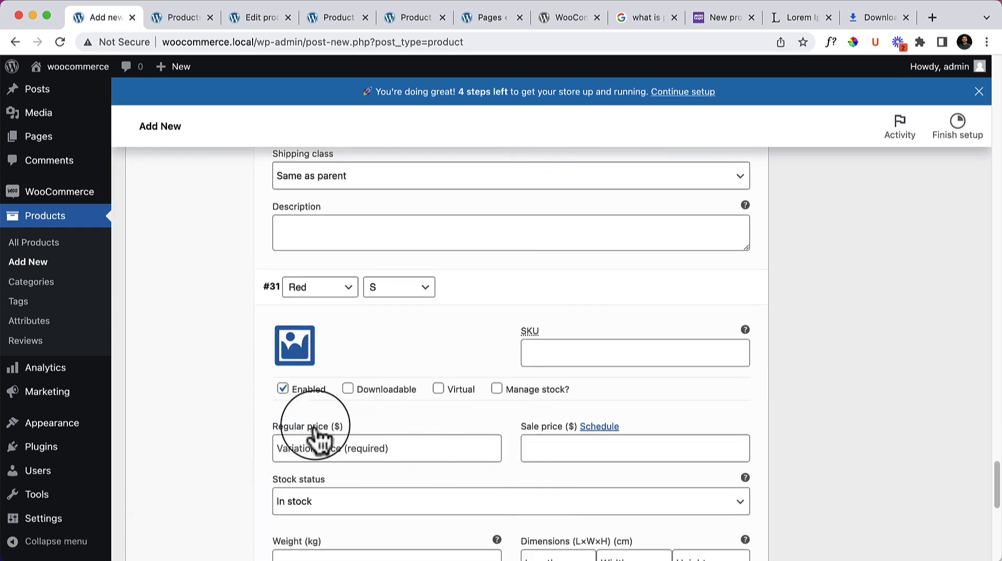
{"action": "left_click", "coordinate": [316, 447]}
{"action": "type", "text": "23"}
{"action": "left_click", "coordinate": [543, 452]}
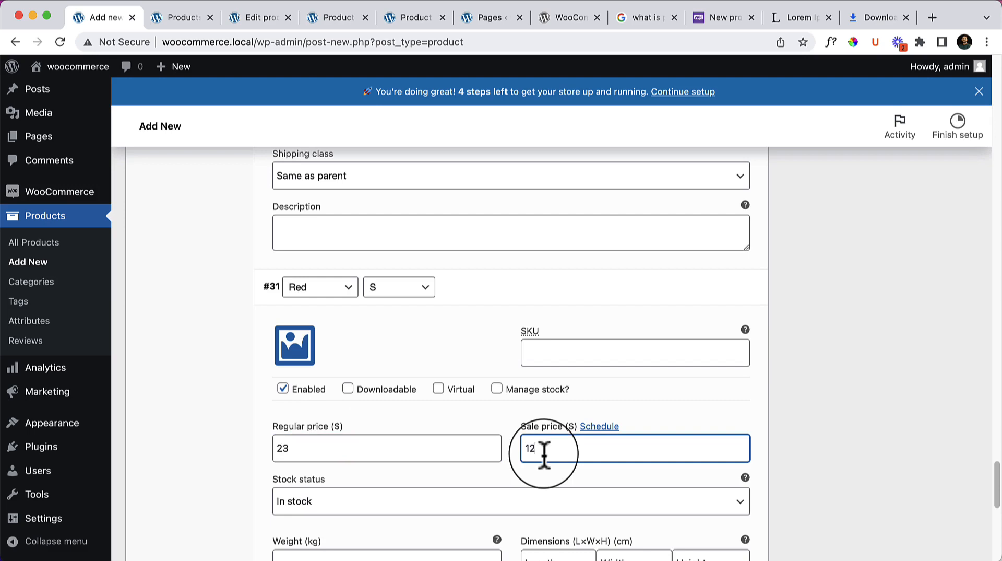
{"action": "type", "text": "12"}
{"action": "scroll", "coordinate": [565, 442], "scroll_direction": "down", "scroll_amount": 10}
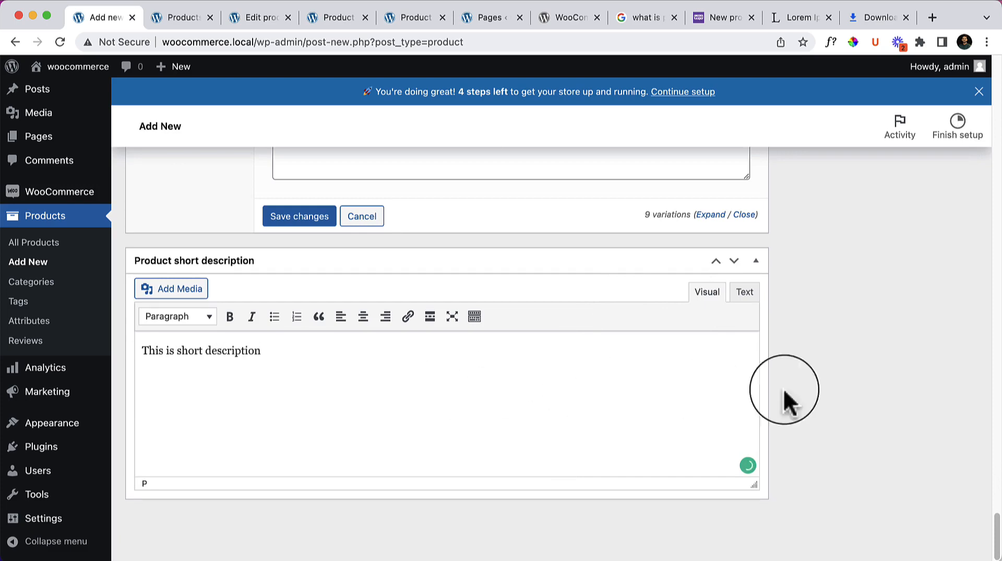
{"action": "scroll", "coordinate": [944, 398], "scroll_direction": "up", "scroll_amount": 15}
{"action": "scroll", "coordinate": [944, 399], "scroll_direction": "up", "scroll_amount": 8}
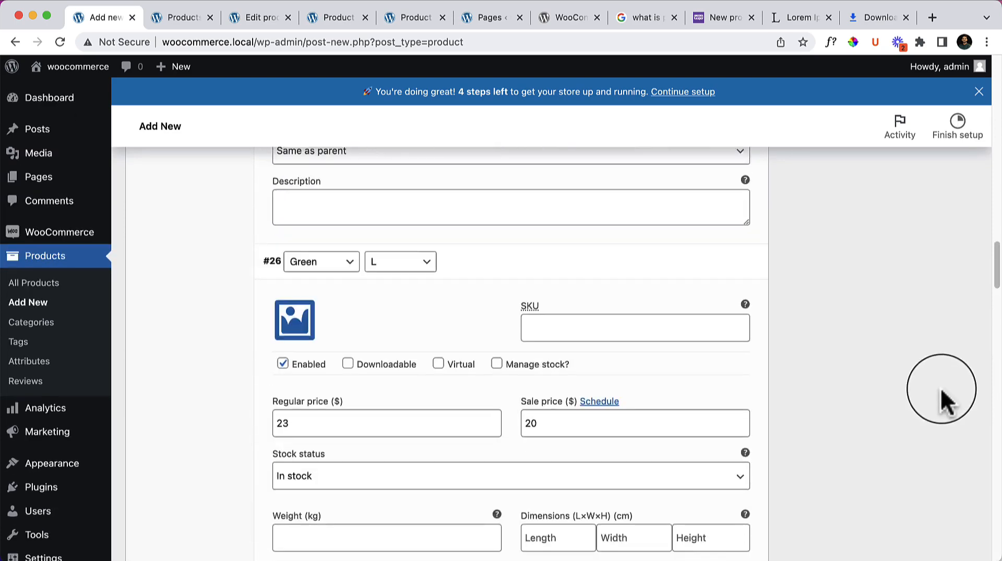
{"action": "scroll", "coordinate": [947, 405], "scroll_direction": "down", "scroll_amount": 15}
{"action": "scroll", "coordinate": [975, 431], "scroll_direction": "down", "scroll_amount": 10}
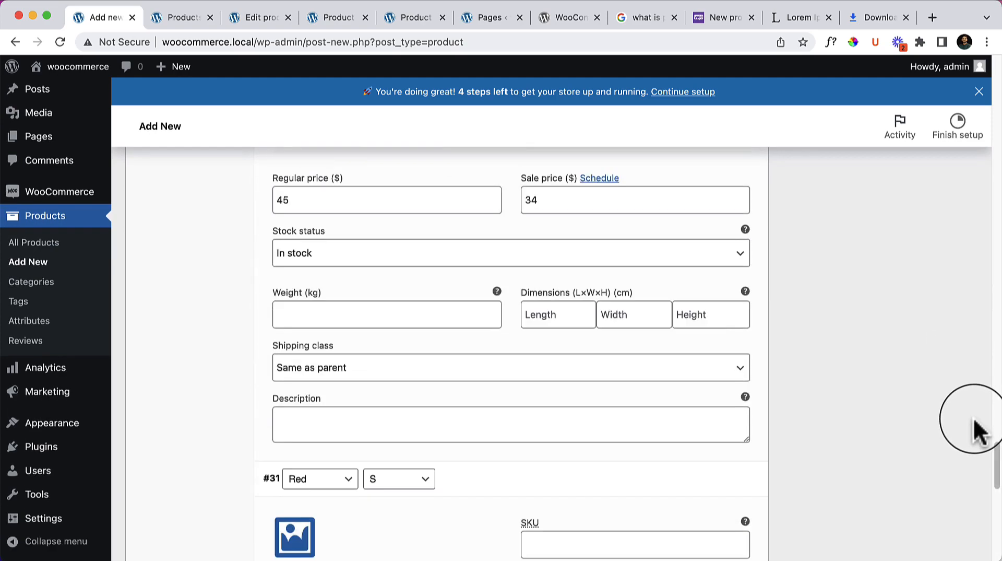
{"action": "scroll", "coordinate": [372, 254], "scroll_direction": "up", "scroll_amount": 3}
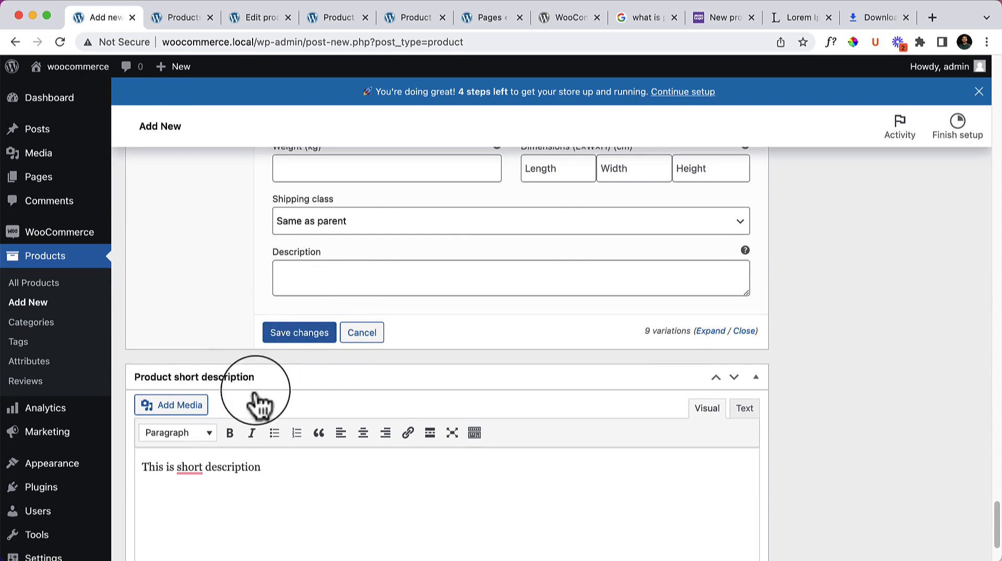
Save the variation edits and bring up the media library for the product image
{"action": "left_click", "coordinate": [307, 335]}
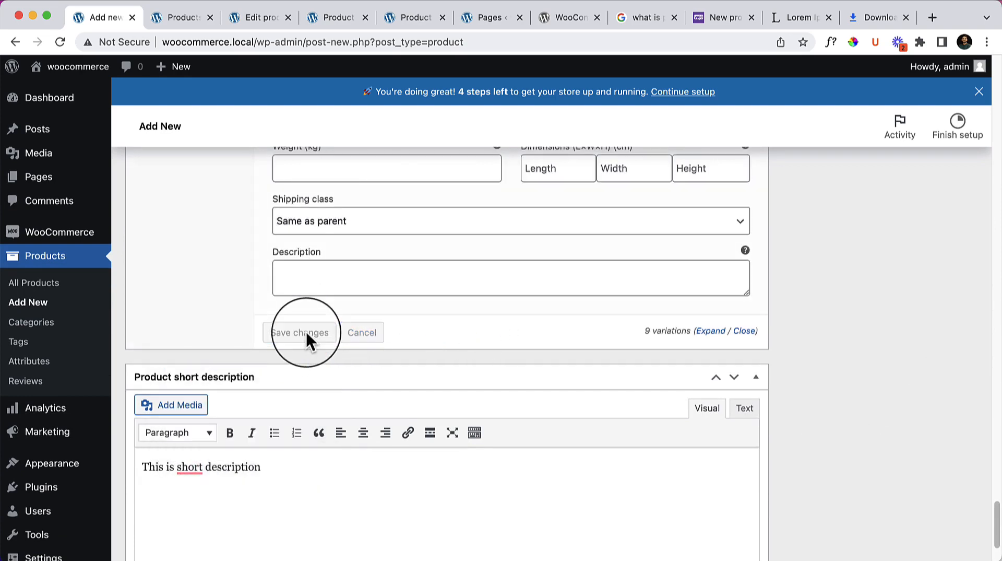
{"action": "scroll", "coordinate": [723, 295], "scroll_direction": "up", "scroll_amount": 8}
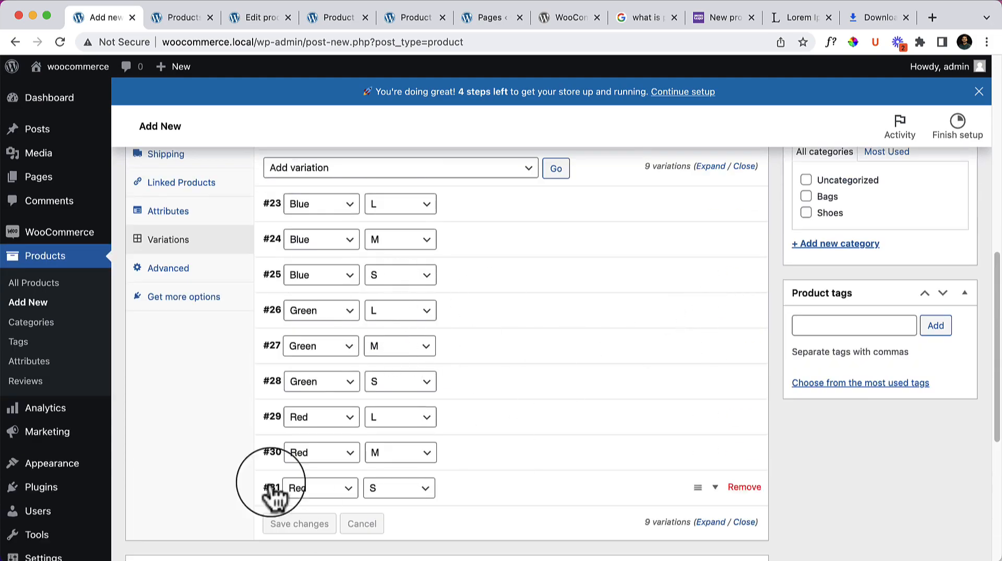
{"action": "scroll", "coordinate": [464, 398], "scroll_direction": "up", "scroll_amount": 4}
{"action": "scroll", "coordinate": [863, 290], "scroll_direction": "up", "scroll_amount": 6}
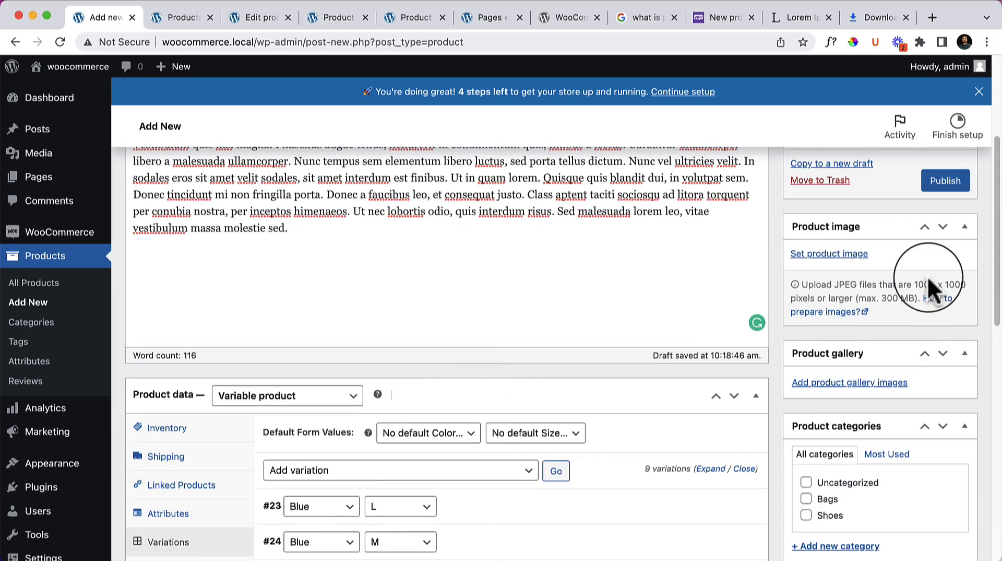
{"action": "scroll", "coordinate": [908, 316], "scroll_direction": "down", "scroll_amount": 3}
{"action": "left_click", "coordinate": [815, 305]}
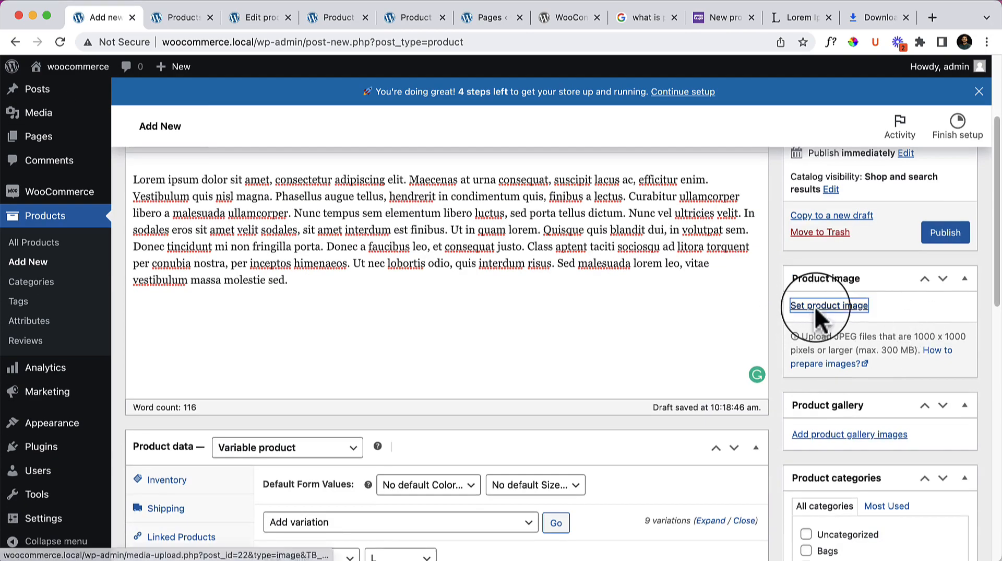
Set the turquoise bracelet picture as the main product image
{"action": "left_click", "coordinate": [177, 277]}
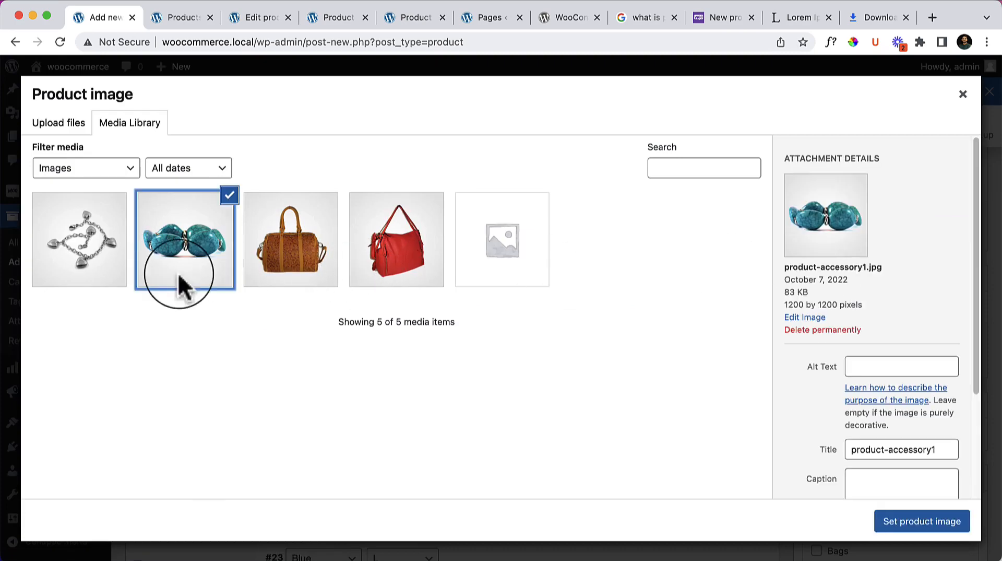
{"action": "left_click", "coordinate": [914, 522]}
{"action": "scroll", "coordinate": [934, 366], "scroll_direction": "down", "scroll_amount": 6}
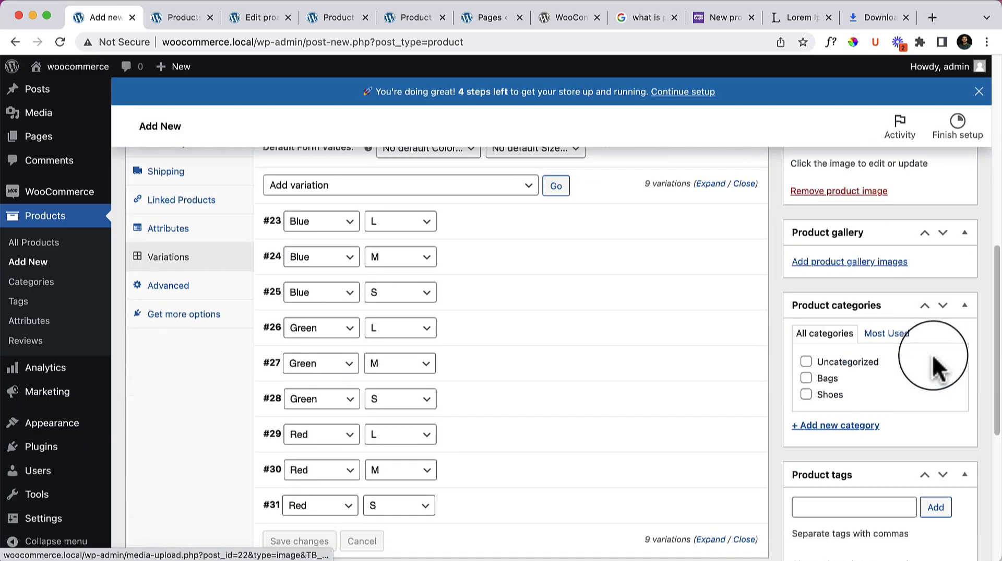
Add the red bag, turquoise bracelet and brown bag pictures to the product gallery
{"action": "left_click", "coordinate": [817, 264]}
{"action": "left_click", "coordinate": [272, 267]}
{"action": "left_click", "coordinate": [371, 256]}
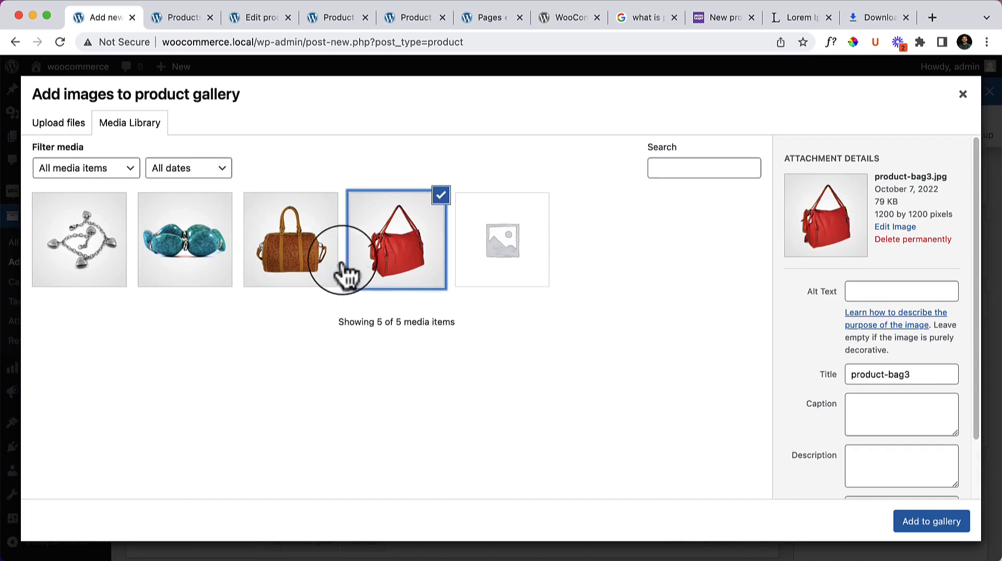
{"action": "left_click", "coordinate": [212, 269]}
{"action": "left_click", "coordinate": [287, 274]}
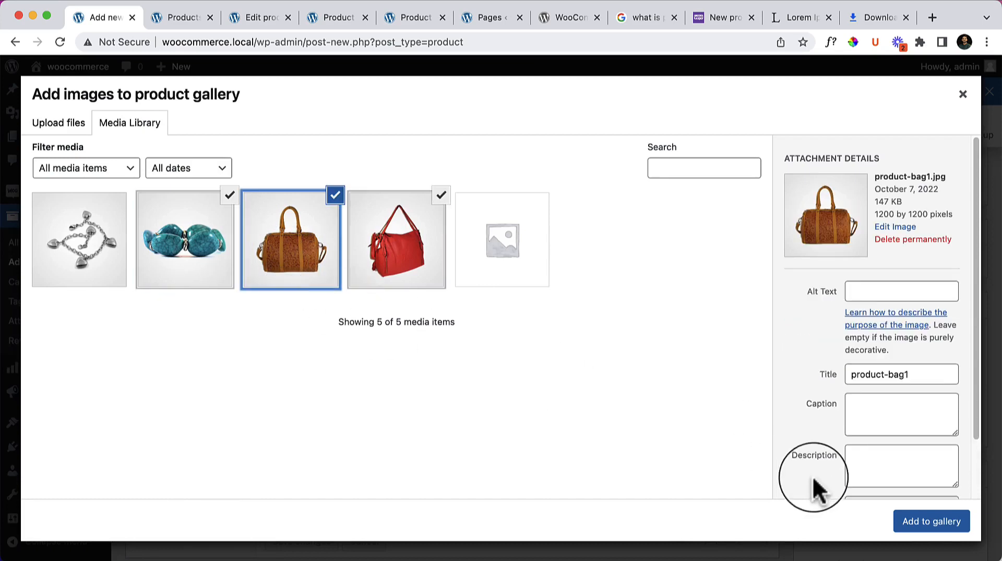
{"action": "left_click", "coordinate": [918, 521]}
File the product under the Bags and Shoes categories and publish it
{"action": "scroll", "coordinate": [887, 470], "scroll_direction": "down", "scroll_amount": 3}
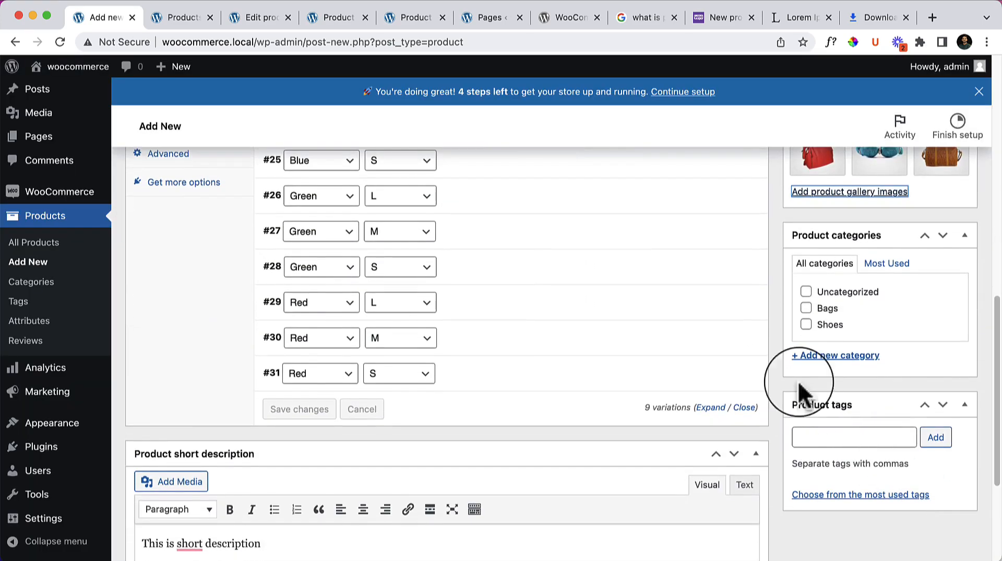
{"action": "left_click", "coordinate": [808, 309]}
{"action": "left_click", "coordinate": [828, 325]}
{"action": "scroll", "coordinate": [896, 428], "scroll_direction": "up", "scroll_amount": 15}
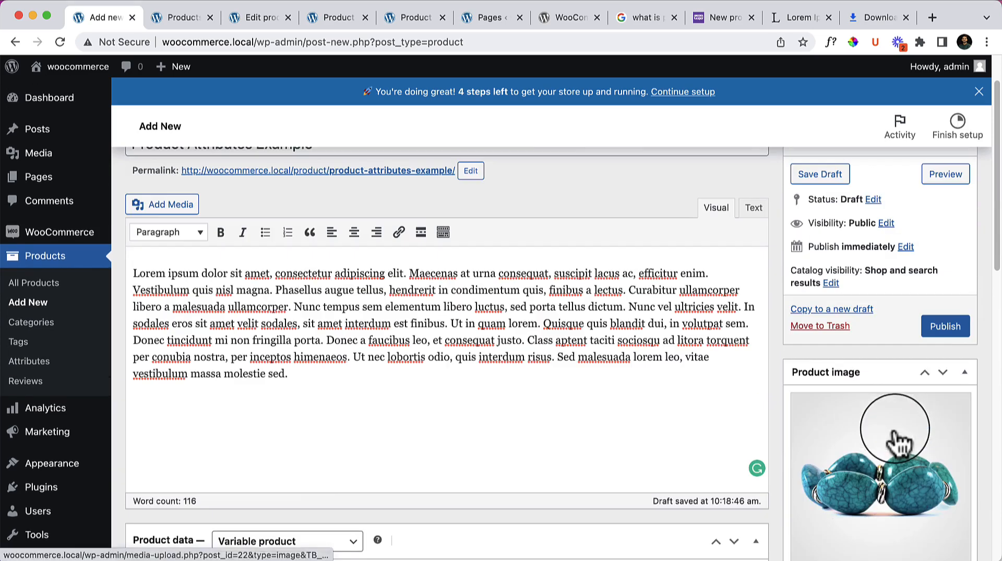
{"action": "left_click", "coordinate": [945, 327]}
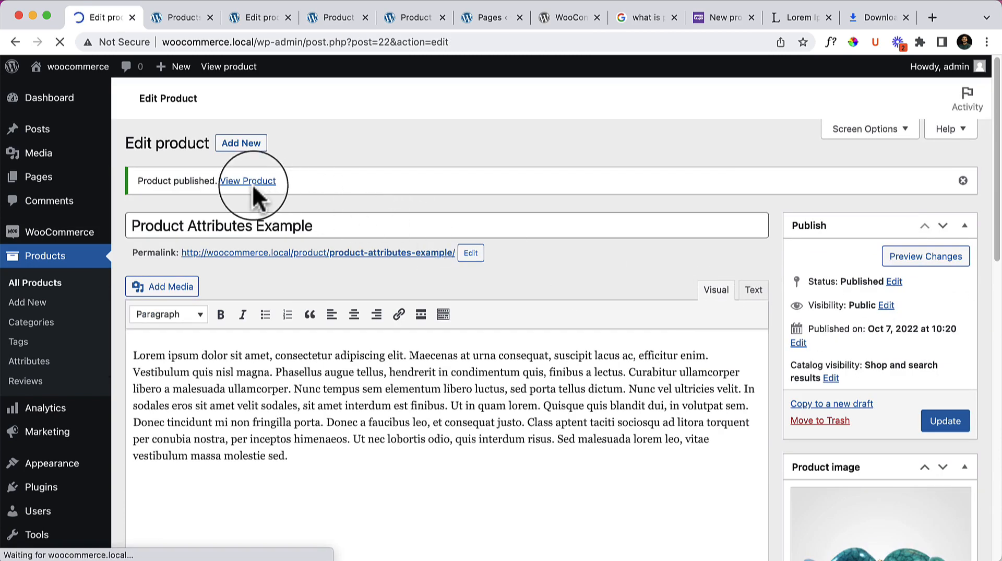
Open the published product's View Product link in a new tab and switch to it
{"action": "right_click", "coordinate": [252, 184]}
{"action": "left_click", "coordinate": [277, 191]}
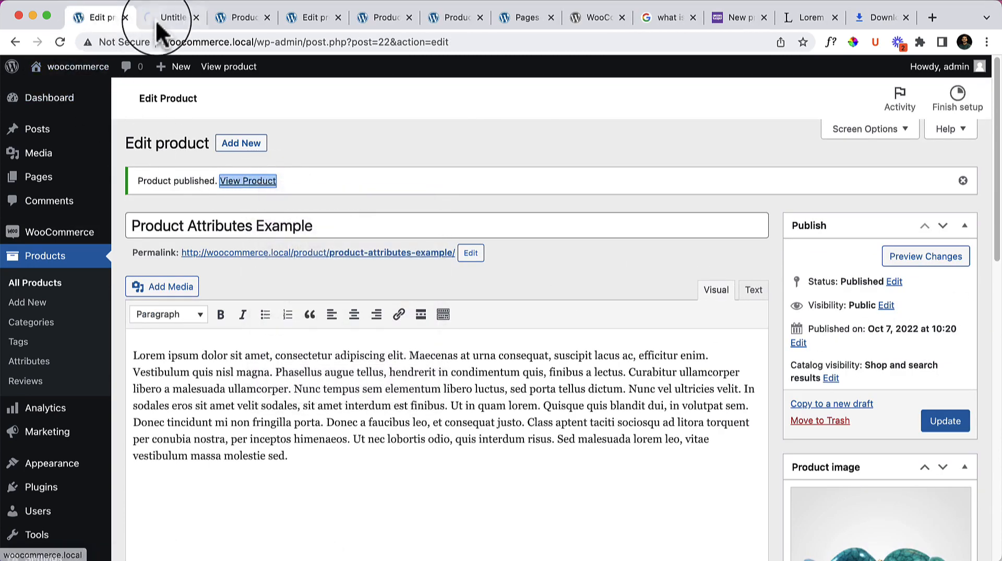
{"action": "left_click", "coordinate": [187, 21]}
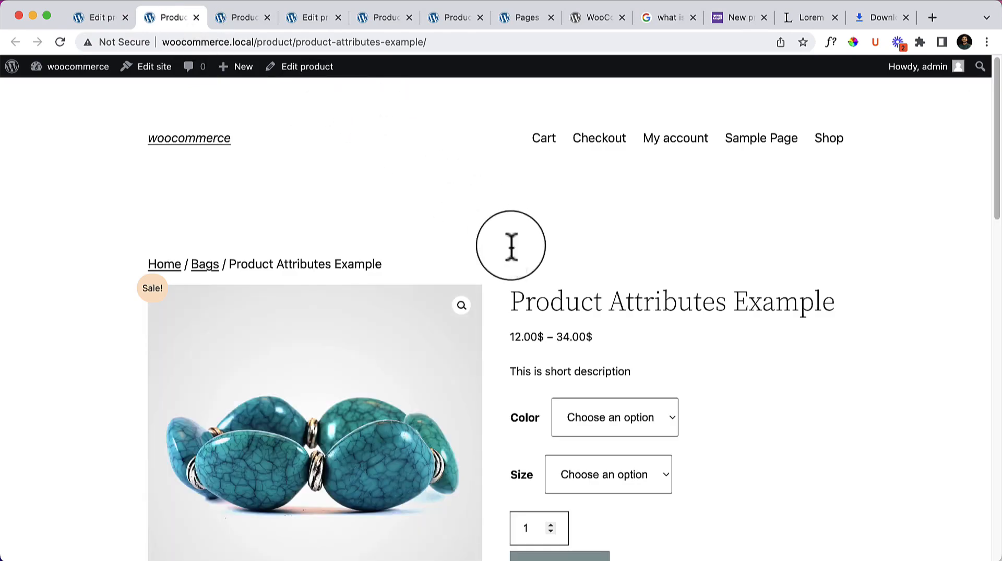
On the storefront page, choose colour Green and size M to see that variation's price
{"action": "scroll", "coordinate": [619, 351], "scroll_direction": "down", "scroll_amount": 2}
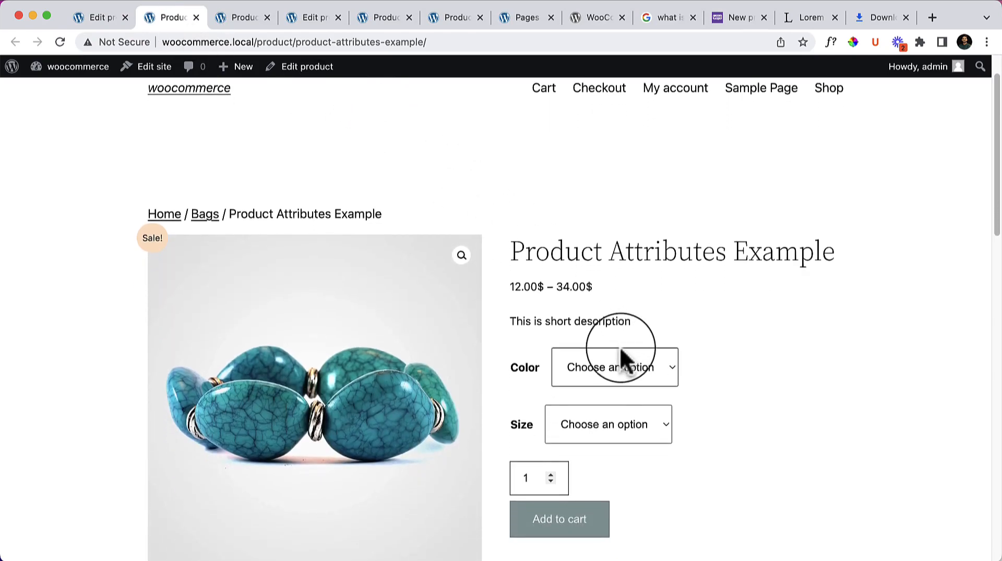
{"action": "scroll", "coordinate": [621, 350], "scroll_direction": "down", "scroll_amount": 1}
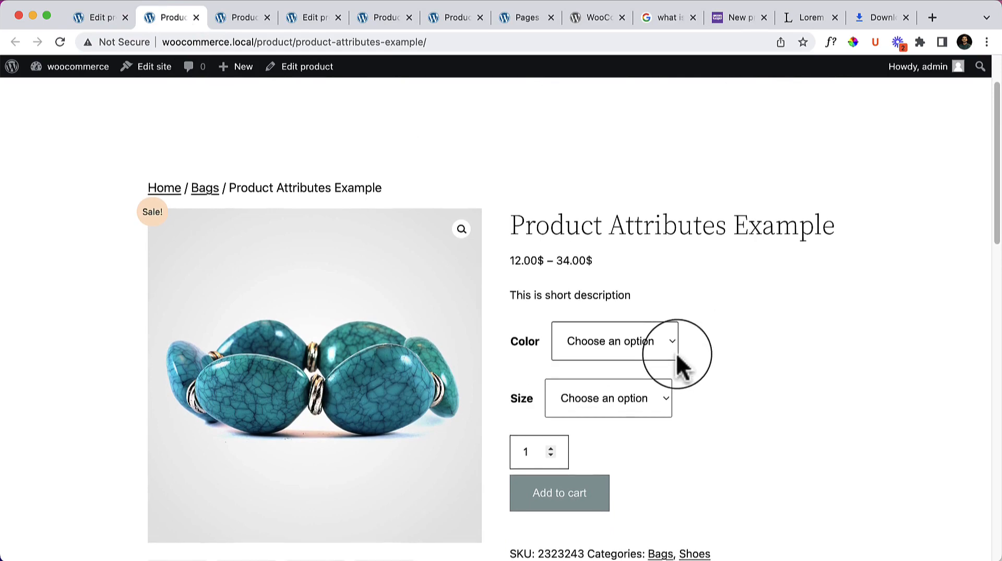
{"action": "scroll", "coordinate": [678, 359], "scroll_direction": "down", "scroll_amount": 1}
{"action": "left_click", "coordinate": [637, 316]}
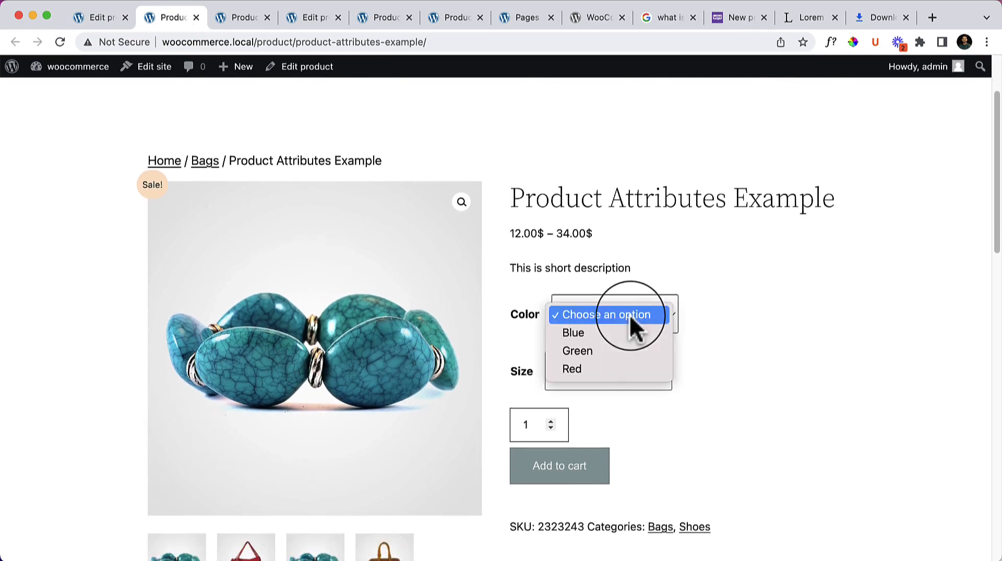
{"action": "left_click", "coordinate": [602, 349]}
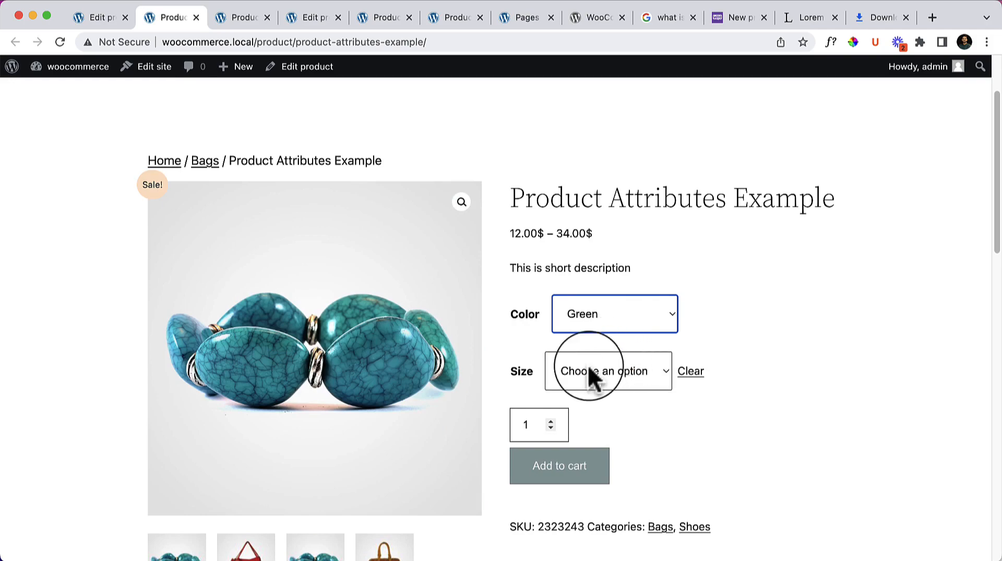
{"action": "scroll", "coordinate": [588, 365], "scroll_direction": "down", "scroll_amount": 1}
{"action": "left_click", "coordinate": [621, 345]}
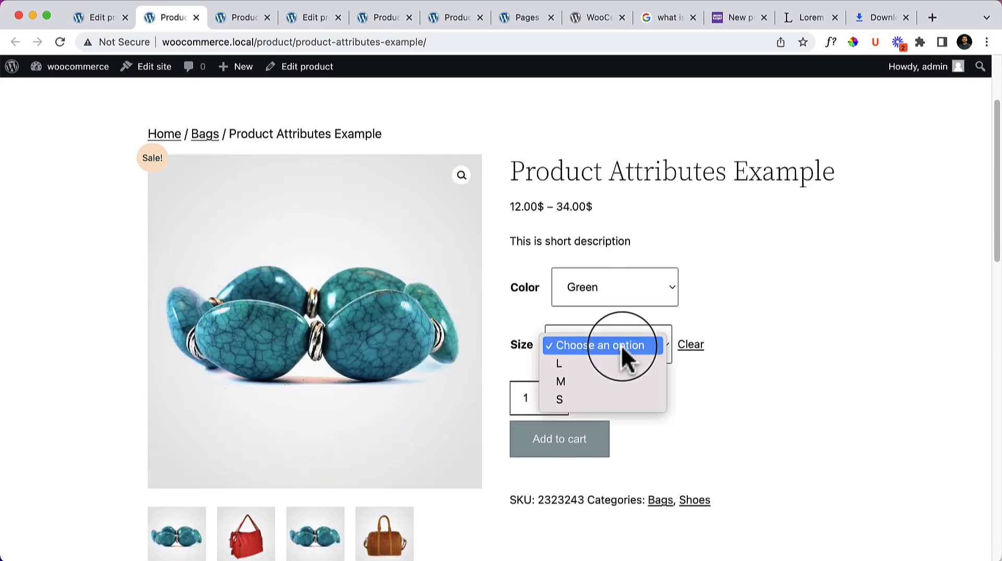
{"action": "left_click", "coordinate": [612, 379]}
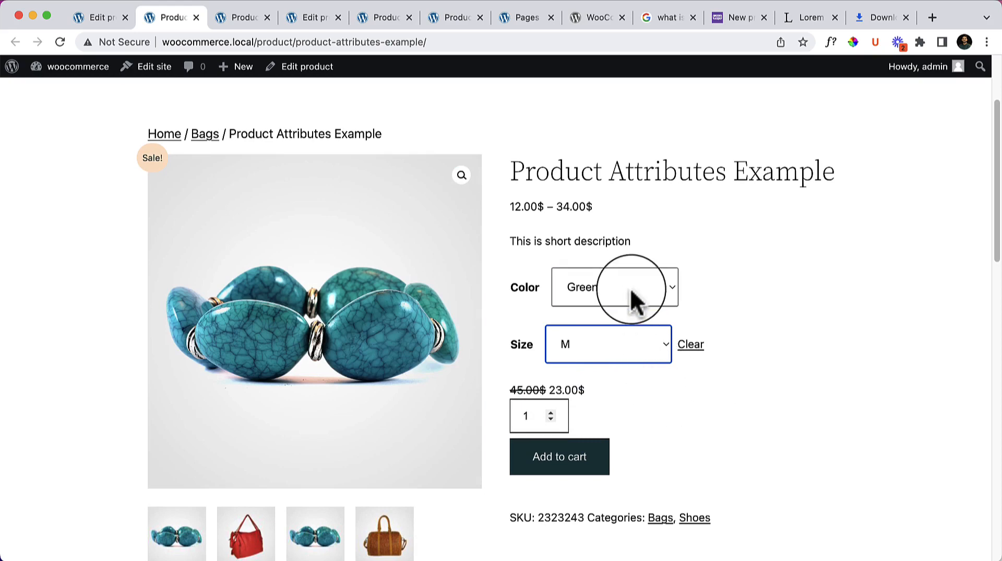
Try the Red S and Blue L combinations on the product page
{"action": "left_click", "coordinate": [630, 292]}
{"action": "left_click", "coordinate": [629, 305]}
{"action": "left_click", "coordinate": [617, 348]}
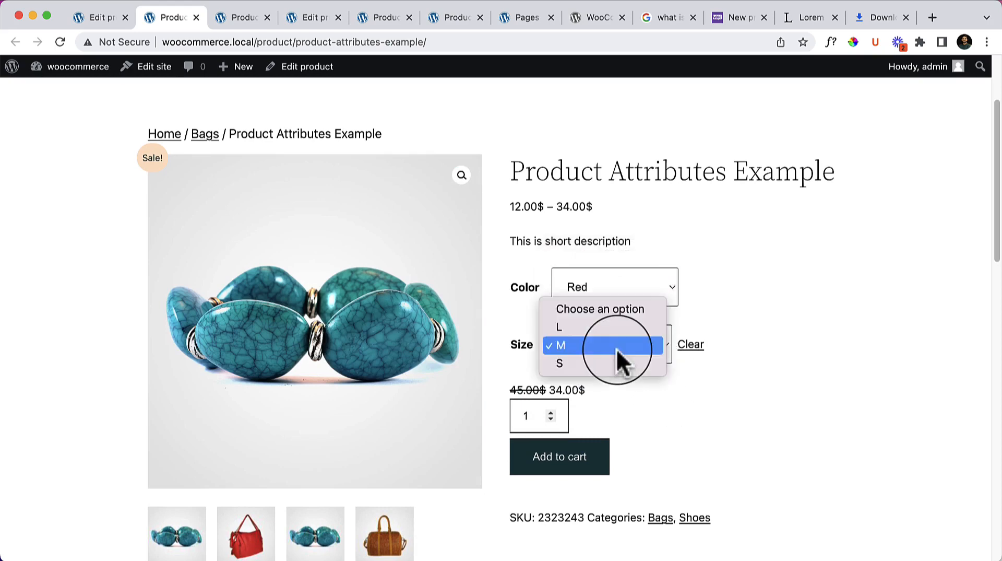
{"action": "left_click", "coordinate": [618, 363]}
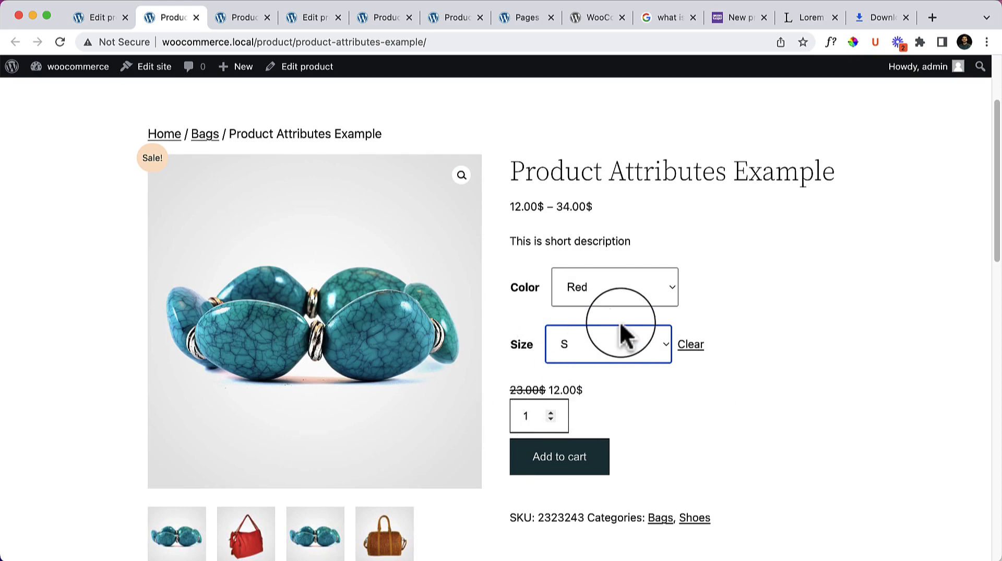
{"action": "left_click", "coordinate": [625, 296]}
{"action": "left_click", "coordinate": [625, 254]}
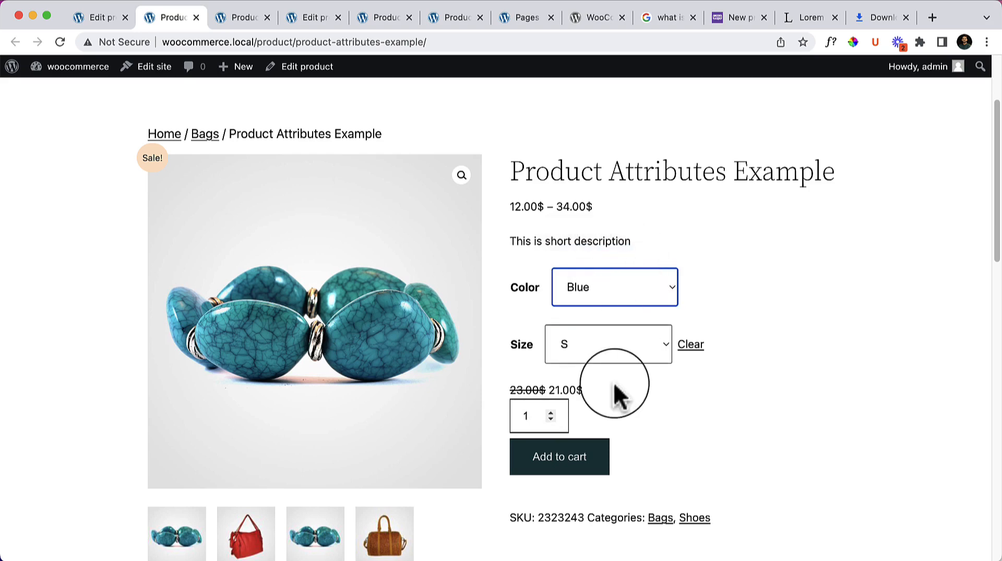
{"action": "left_click", "coordinate": [614, 358]}
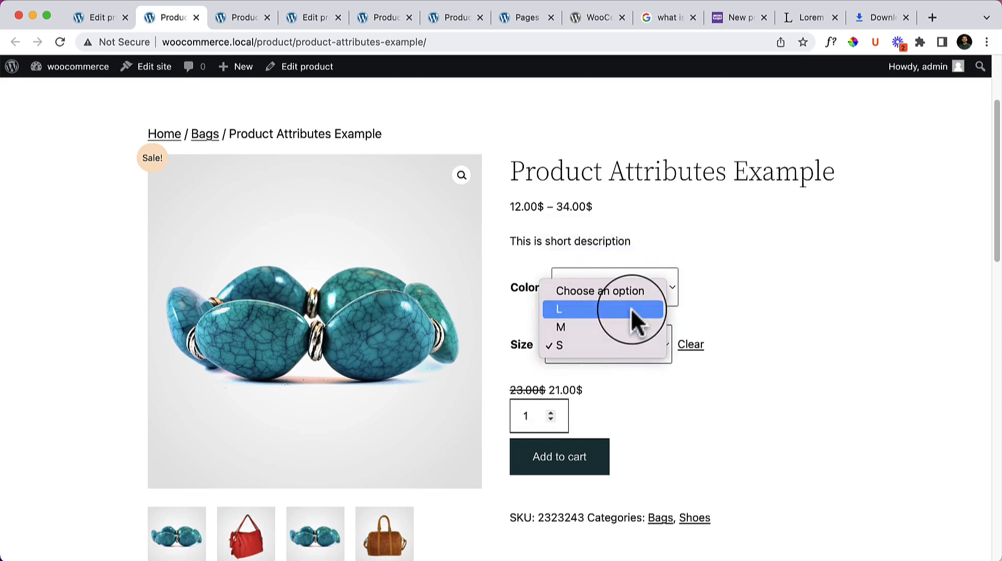
{"action": "left_click", "coordinate": [631, 308]}
Clear the size and colour choices, then select Blue in size M to view its price
{"action": "left_click", "coordinate": [629, 345]}
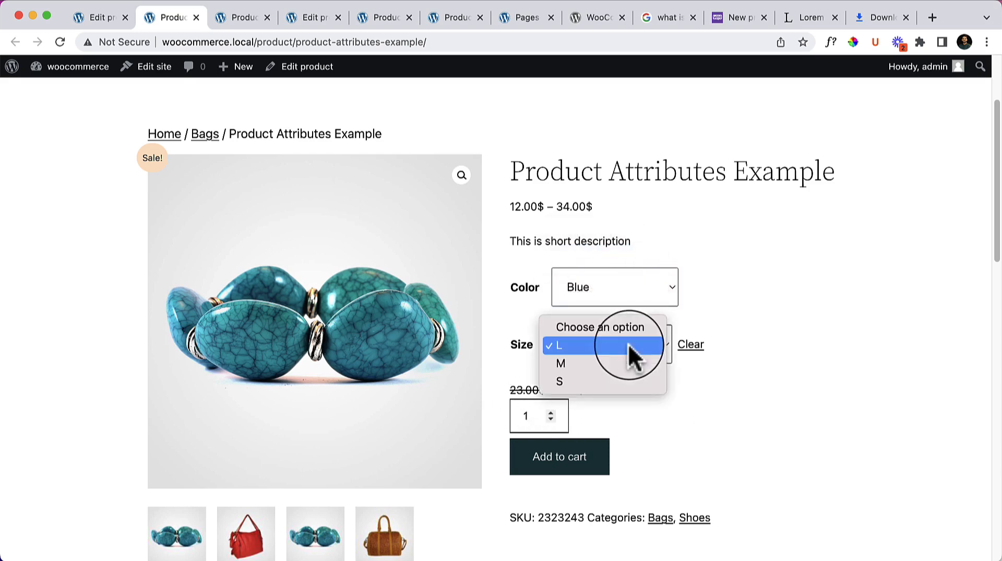
{"action": "left_click", "coordinate": [630, 327]}
{"action": "left_click", "coordinate": [625, 300]}
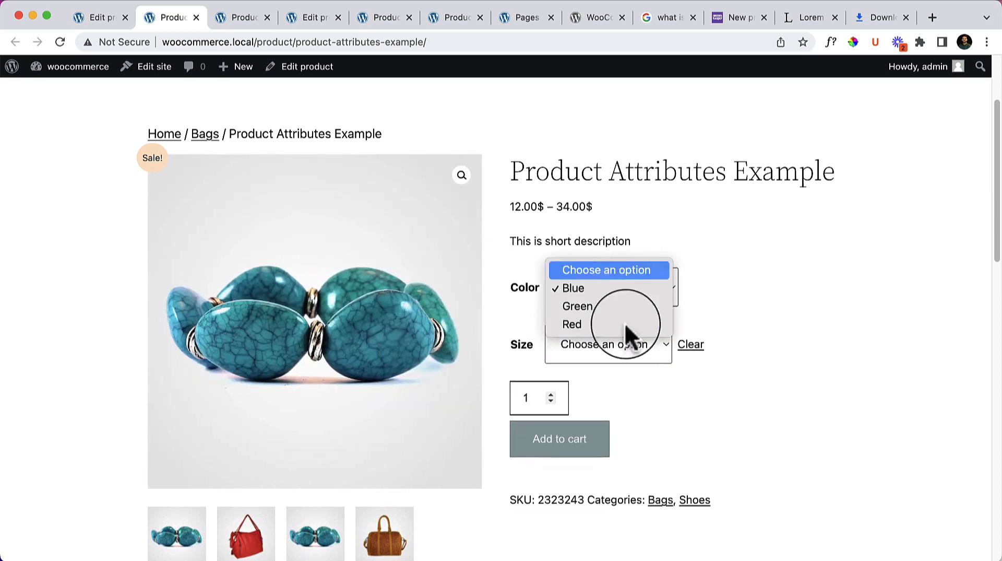
{"action": "left_click", "coordinate": [621, 268]}
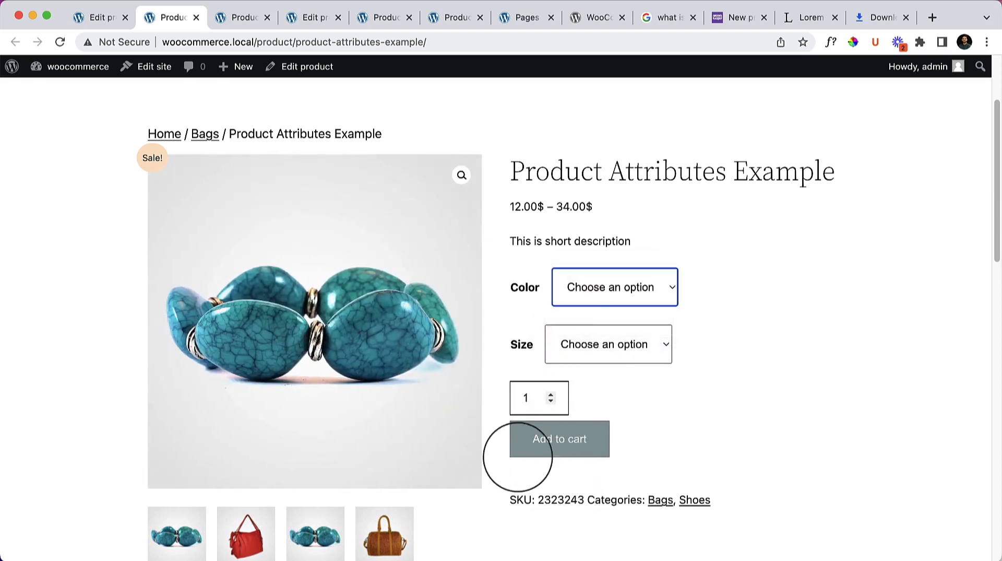
{"action": "left_click", "coordinate": [594, 302]}
{"action": "left_click", "coordinate": [595, 306]}
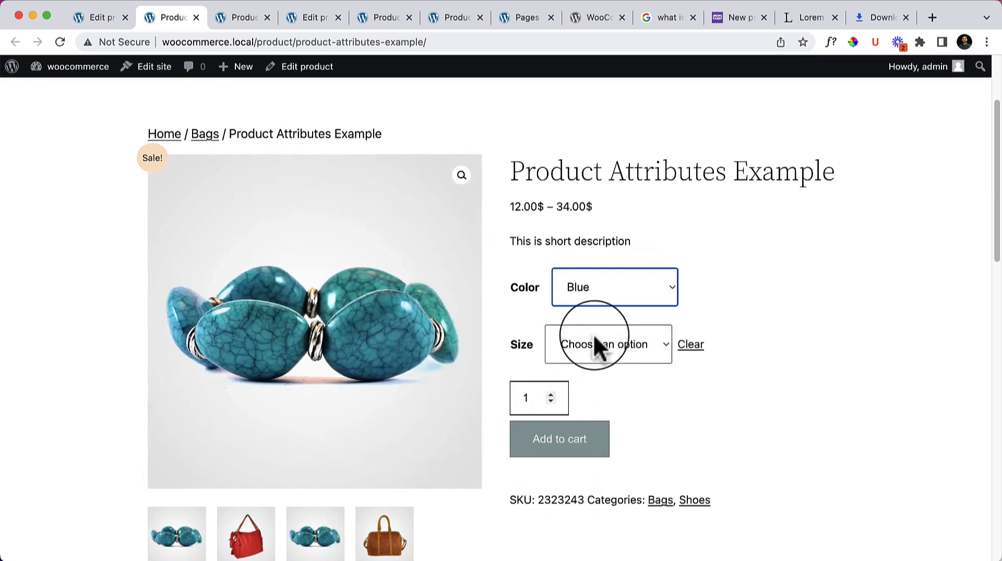
{"action": "left_click", "coordinate": [597, 344]}
{"action": "left_click", "coordinate": [605, 383]}
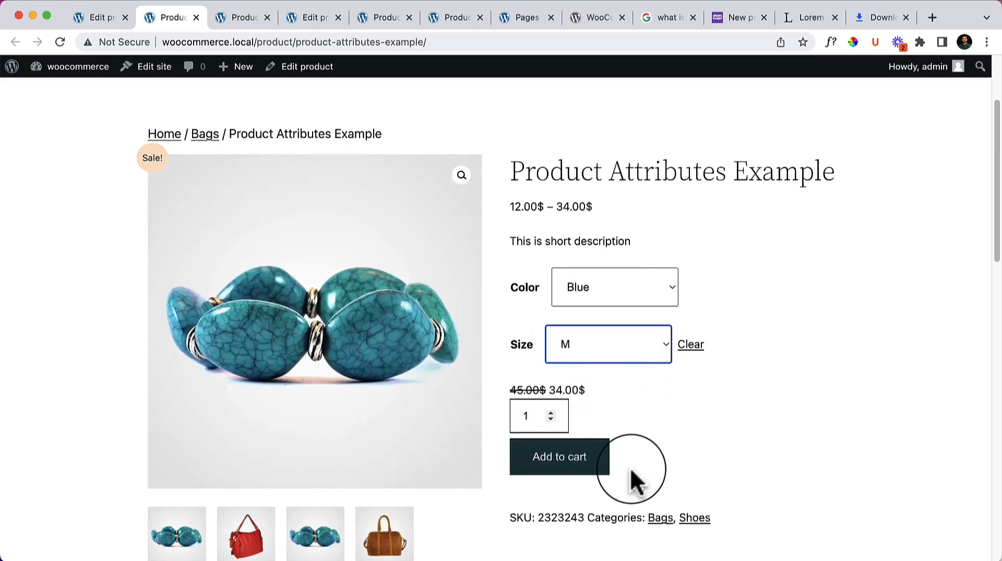
Back on the edit page, check the Product Type list keeping Variable product, then start a new product
{"action": "scroll", "coordinate": [760, 487], "scroll_direction": "down", "scroll_amount": 3}
{"action": "scroll", "coordinate": [760, 487], "scroll_direction": "down", "scroll_amount": 6}
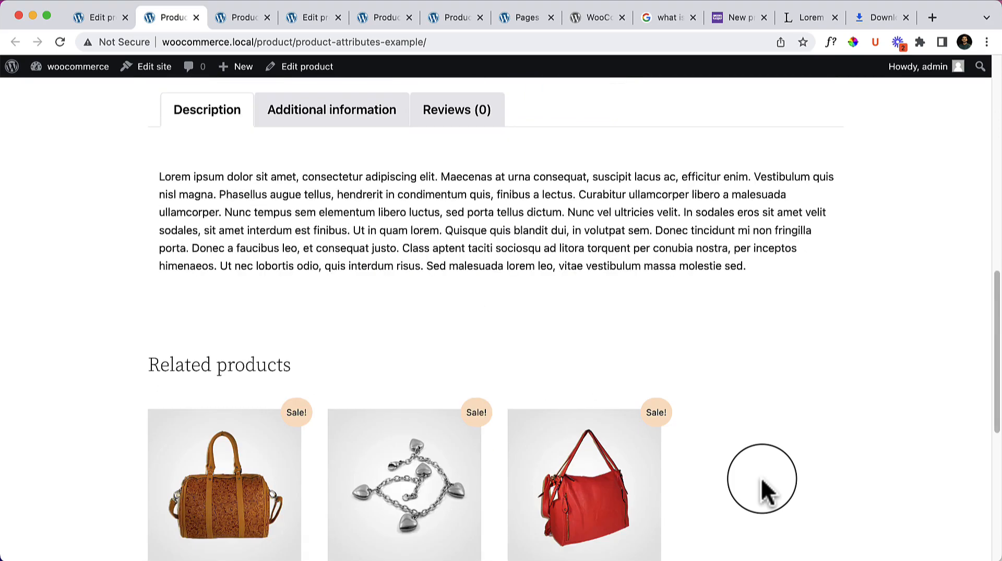
{"action": "scroll", "coordinate": [760, 488], "scroll_direction": "down", "scroll_amount": 3}
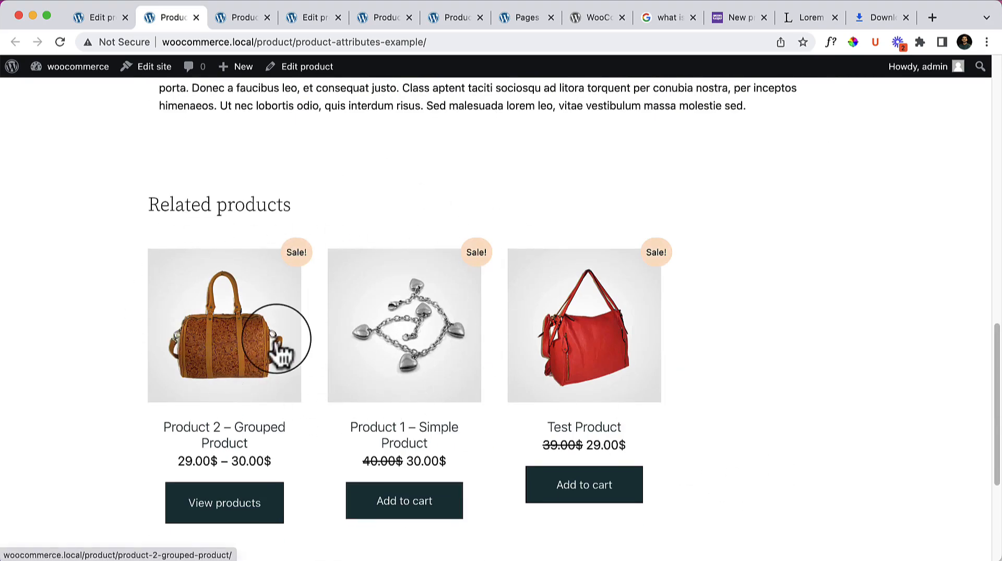
{"action": "scroll", "coordinate": [279, 353], "scroll_direction": "down", "scroll_amount": 3}
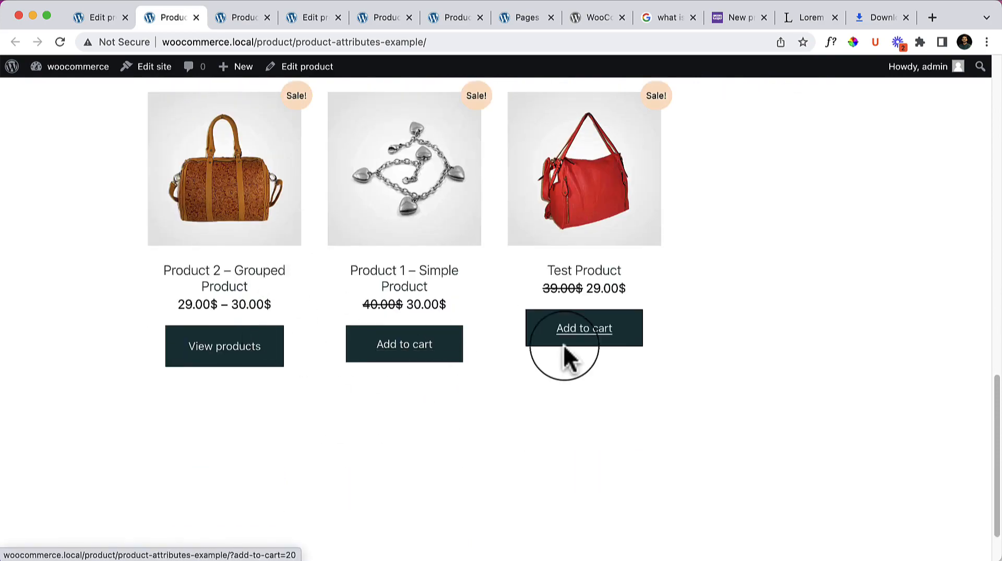
{"action": "scroll", "coordinate": [576, 378], "scroll_direction": "down", "scroll_amount": 1}
{"action": "scroll", "coordinate": [574, 368], "scroll_direction": "up", "scroll_amount": 20}
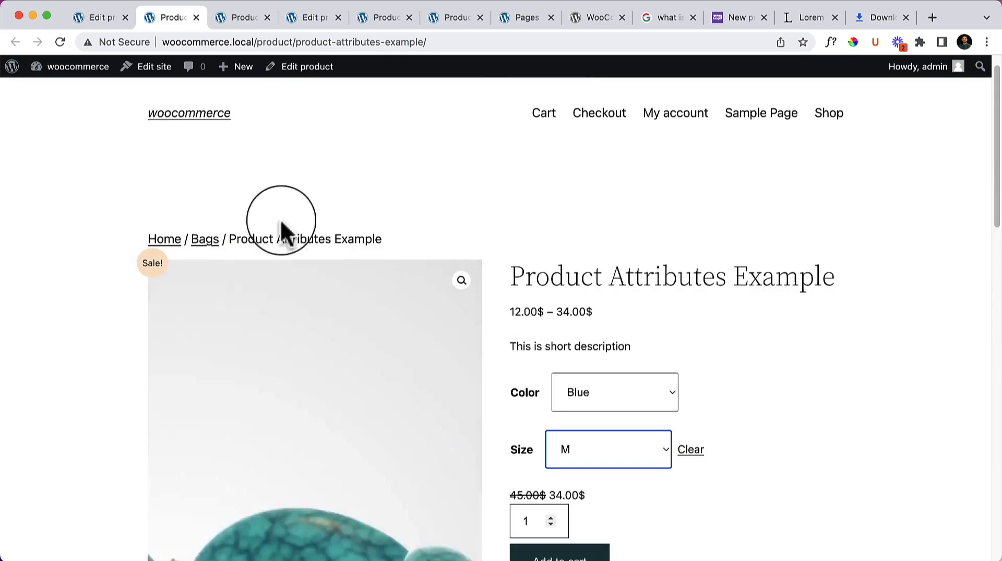
{"action": "left_click", "coordinate": [102, 21]}
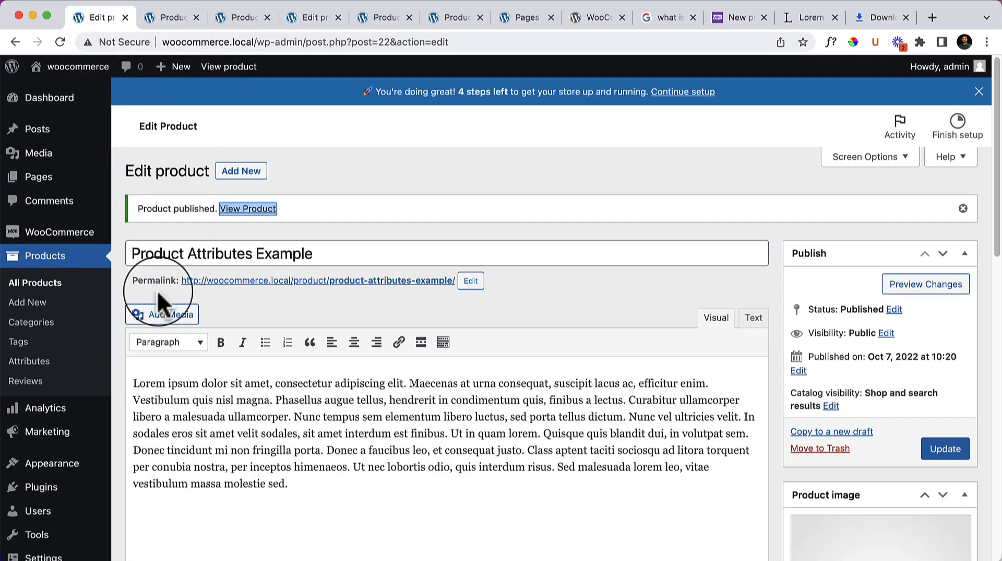
{"action": "scroll", "coordinate": [421, 371], "scroll_direction": "down", "scroll_amount": 15}
{"action": "scroll", "coordinate": [420, 370], "scroll_direction": "up", "scroll_amount": 8}
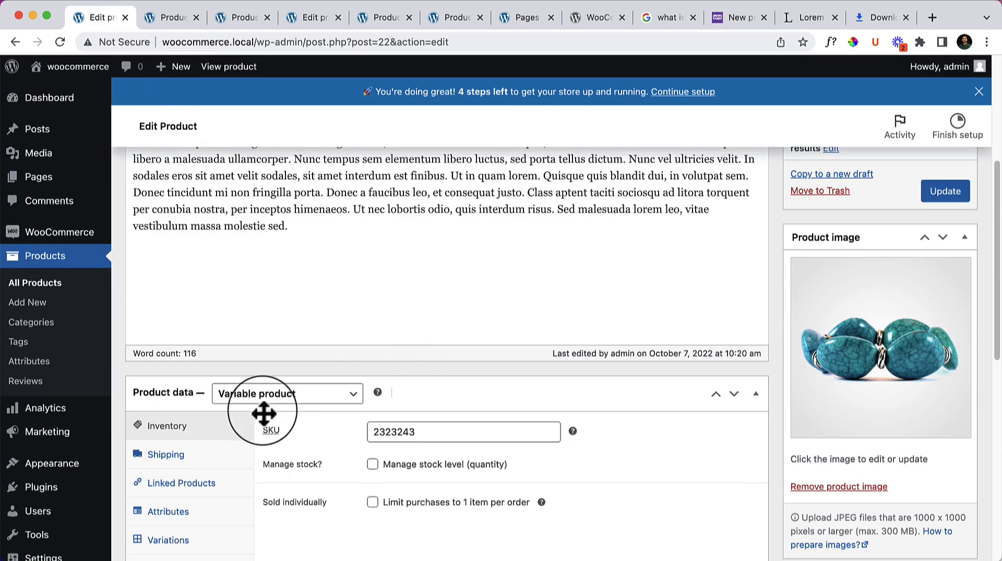
{"action": "left_click", "coordinate": [261, 398]}
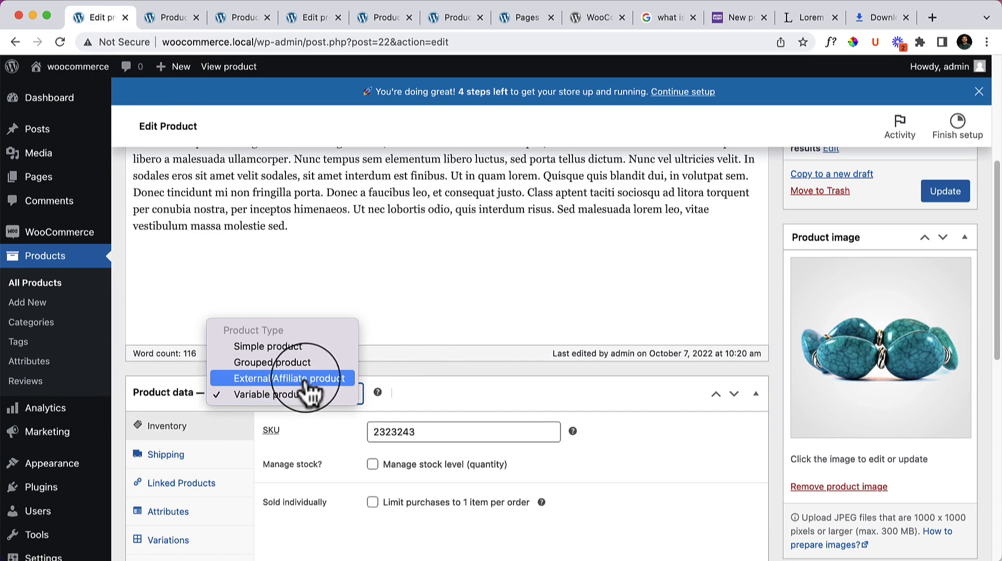
{"action": "scroll", "coordinate": [465, 302], "scroll_direction": "up", "scroll_amount": 5}
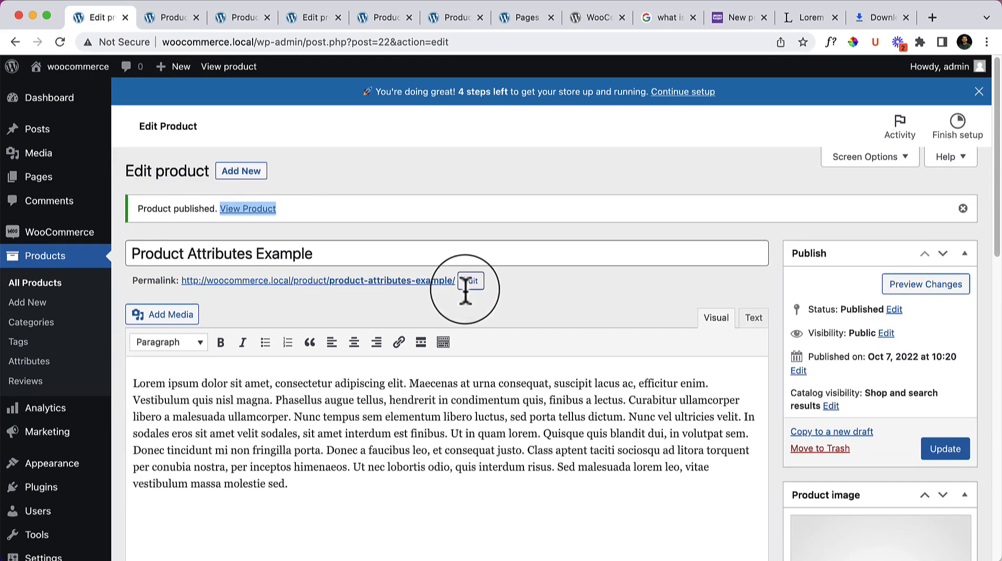
{"action": "left_click", "coordinate": [251, 174]}
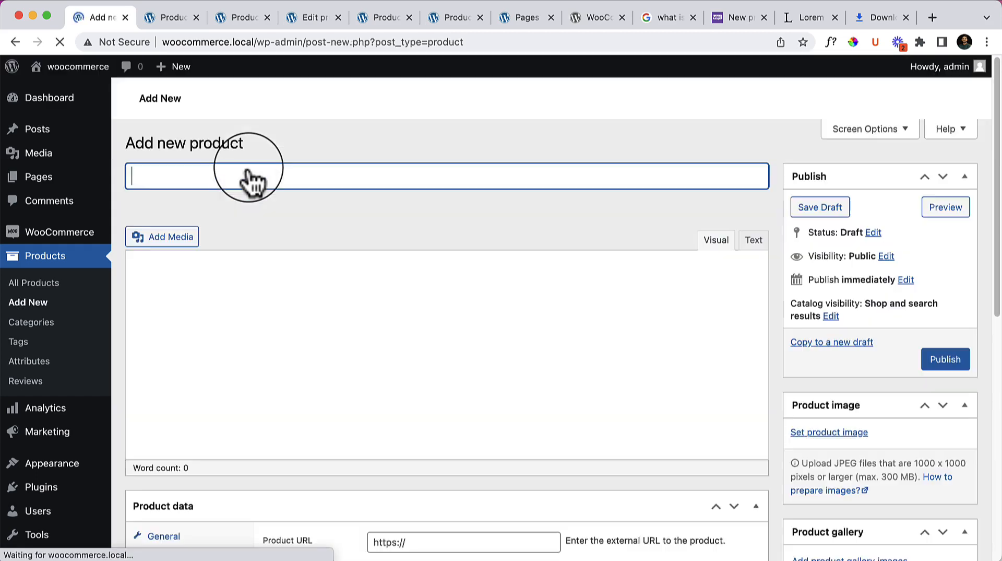
Title the new product 'Affi' and paste Lorem ipsum text as its description
{"action": "type", "text": "Affiliate Products"}
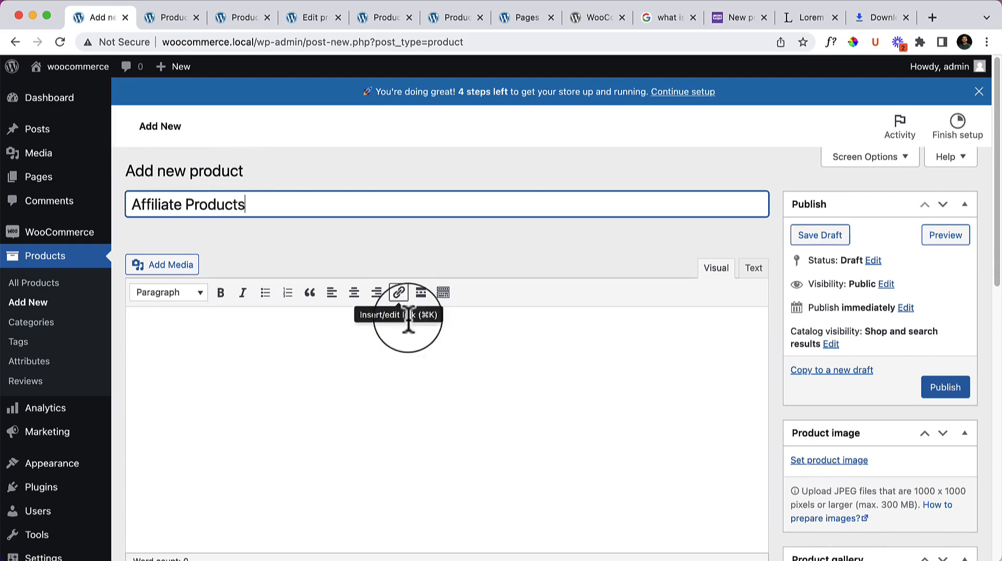
{"action": "scroll", "coordinate": [412, 320], "scroll_direction": "down", "scroll_amount": 1}
{"action": "left_click", "coordinate": [414, 325]}
{"action": "type", "text": "Lorem ipsum dolor sit amet, consectetur adipiscing elit. Maecenas at urna consequat, suscipit lacus ac, efficitur enim. Vestibulum quis nisl magna. Phasellus augue tellus, hendrerit in condimentum quis, finibus a lectus. Curabitur ullamcorper libero a malesuada ullamcorper. Nunc tempus sem elementum libero luctus, sed porta tellus dictum. Nunc vel ultricies velit. In sodales eros sit amet velit sodales, sit amet interdum est finibus. Ut in quam lorem. Quisque quis blandit dui, in volutpat sem. Donec tincidunt mi non fringilla porta. Donec a faucibus leo, et consequat justo. Class aptent taciti sociosqu ad litora torquent per conubia nostra, per inceptos himenaeos. Ut nec lobortis odio, quis interdum risus. Sed malesuada lorem leo, vitae vestibulum massa molestie sed."}
{"action": "scroll", "coordinate": [413, 325], "scroll_direction": "down", "scroll_amount": 6}
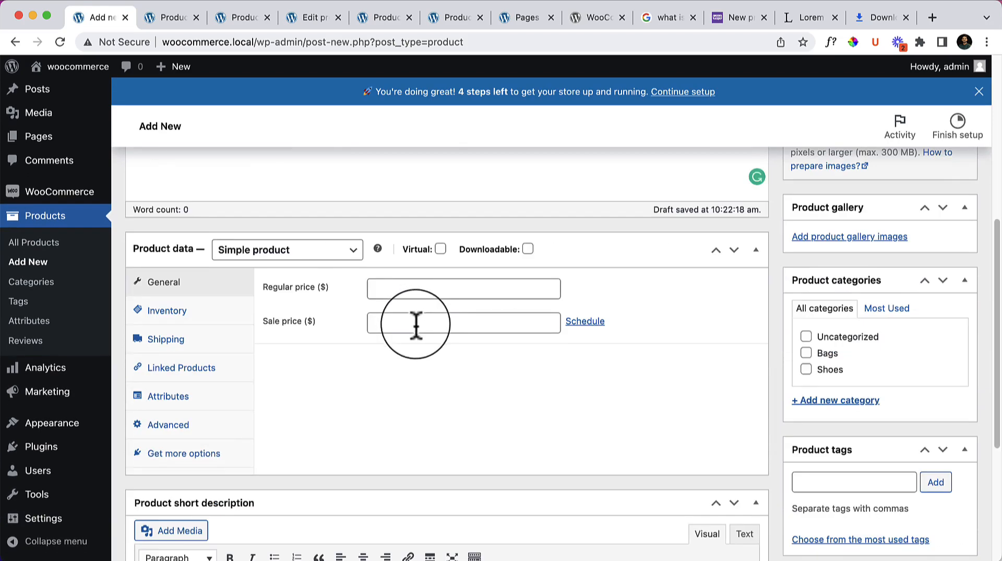
Make it an External/Affiliate product with a product URL, 'Buy Now' button, price 40 and sale 30
{"action": "left_click", "coordinate": [277, 249]}
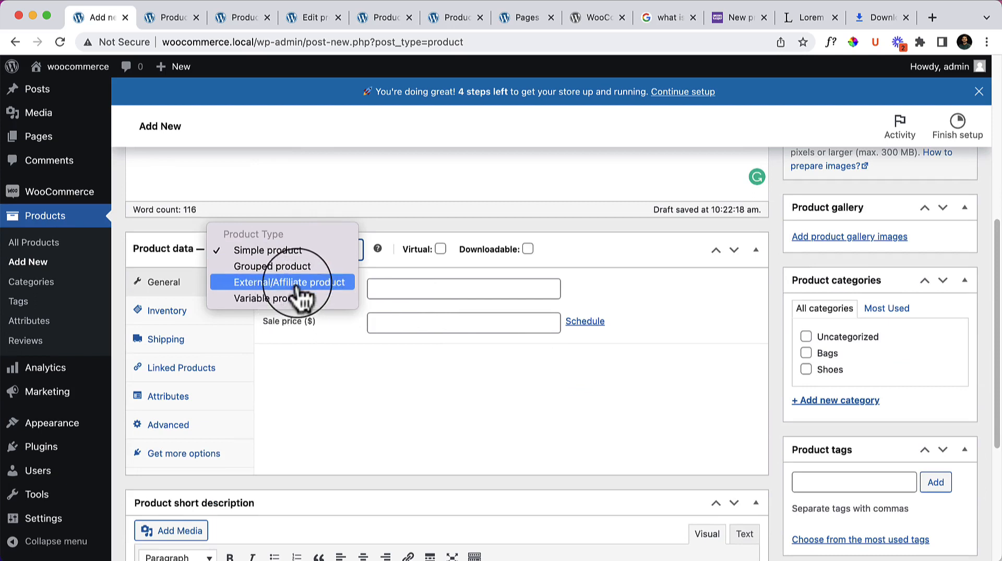
{"action": "left_click", "coordinate": [291, 282]}
{"action": "left_click", "coordinate": [417, 286]}
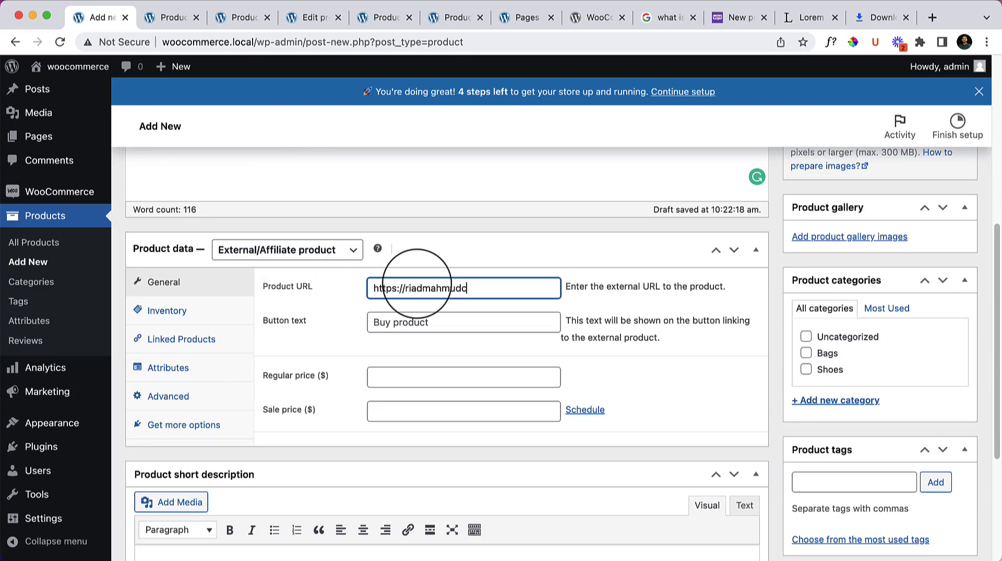
{"action": "left_click", "coordinate": [422, 321]}
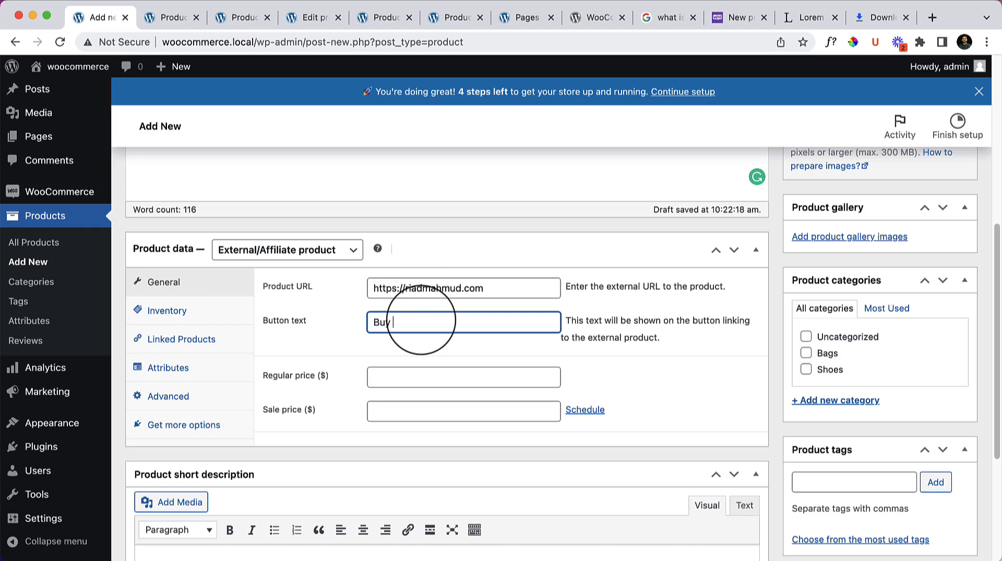
{"action": "left_click", "coordinate": [415, 376]}
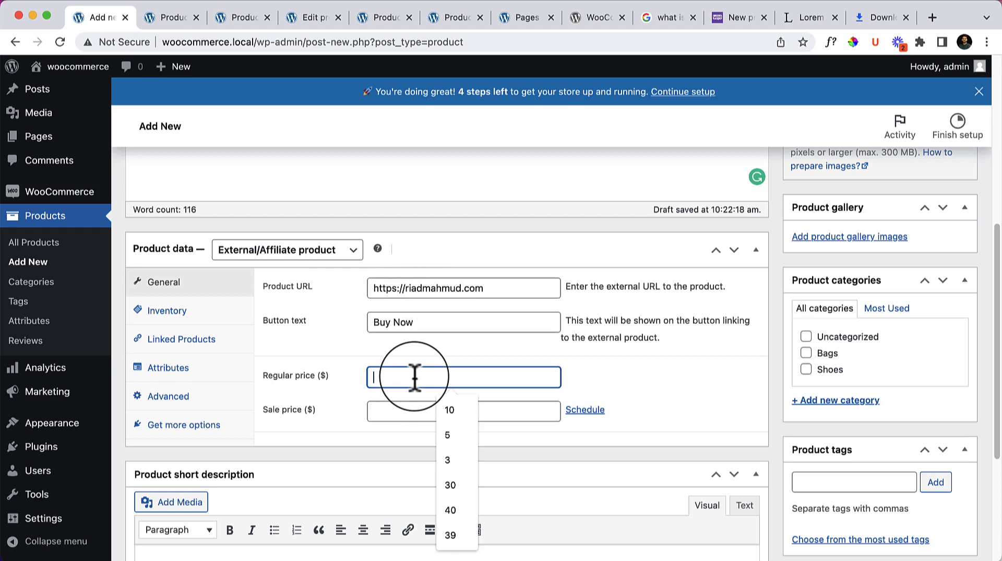
{"action": "type", "text": "40"}
{"action": "key", "text": "Tab"}
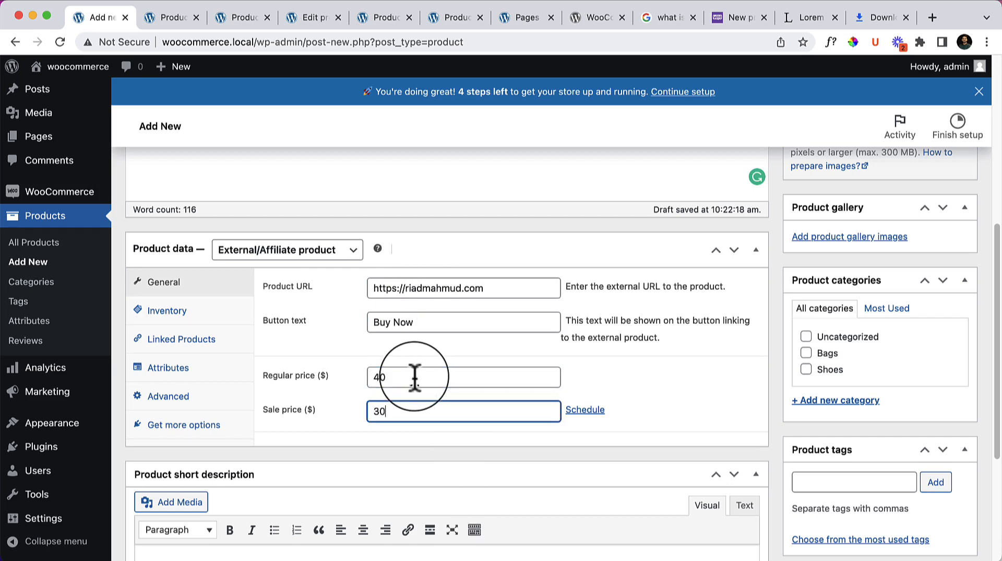
{"action": "left_click", "coordinate": [233, 318]}
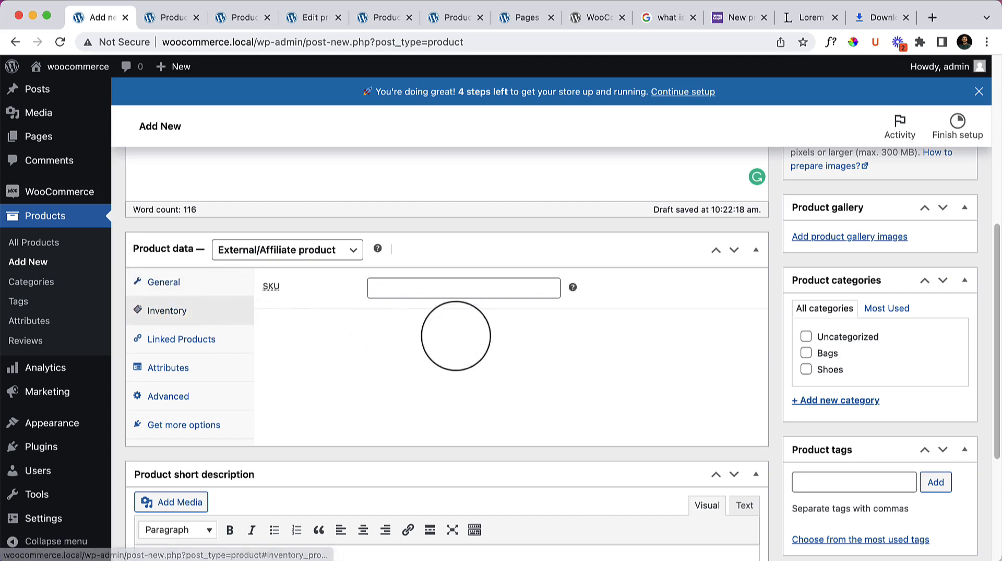
In Linked Products, search Upsells for 'test' and add Test Product
{"action": "left_click", "coordinate": [429, 289]}
{"action": "left_click", "coordinate": [211, 344]}
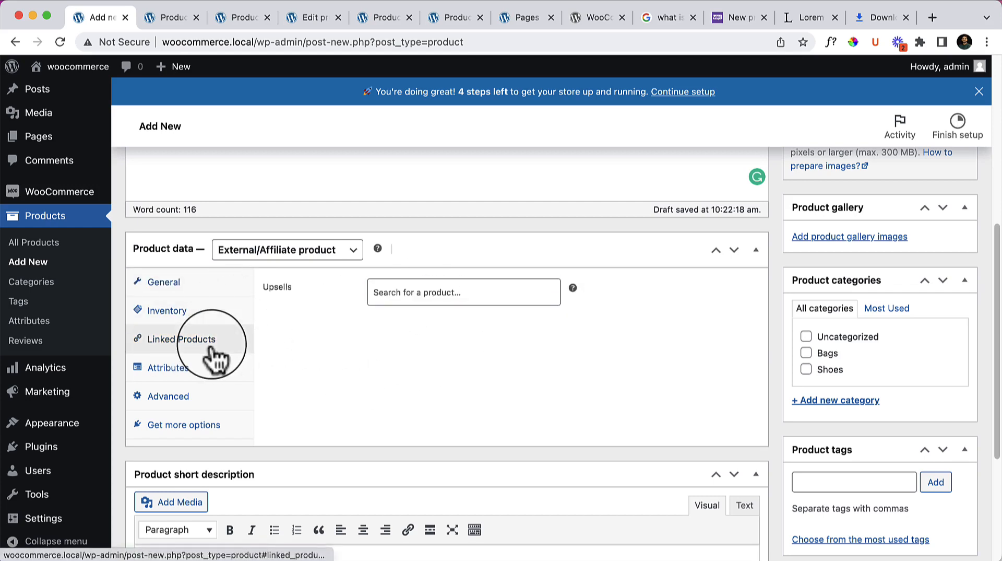
{"action": "left_click", "coordinate": [470, 301]}
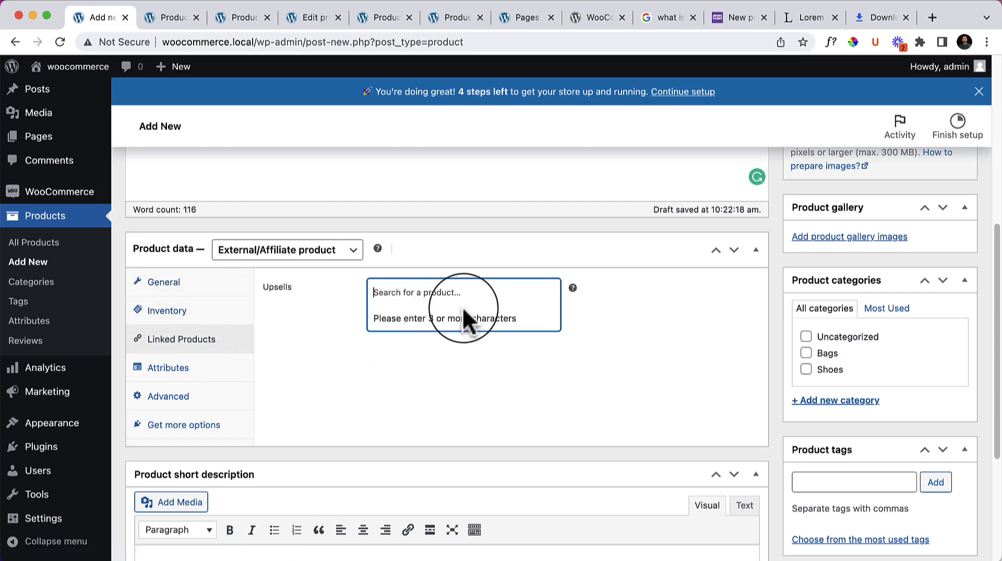
{"action": "type", "text": "test"}
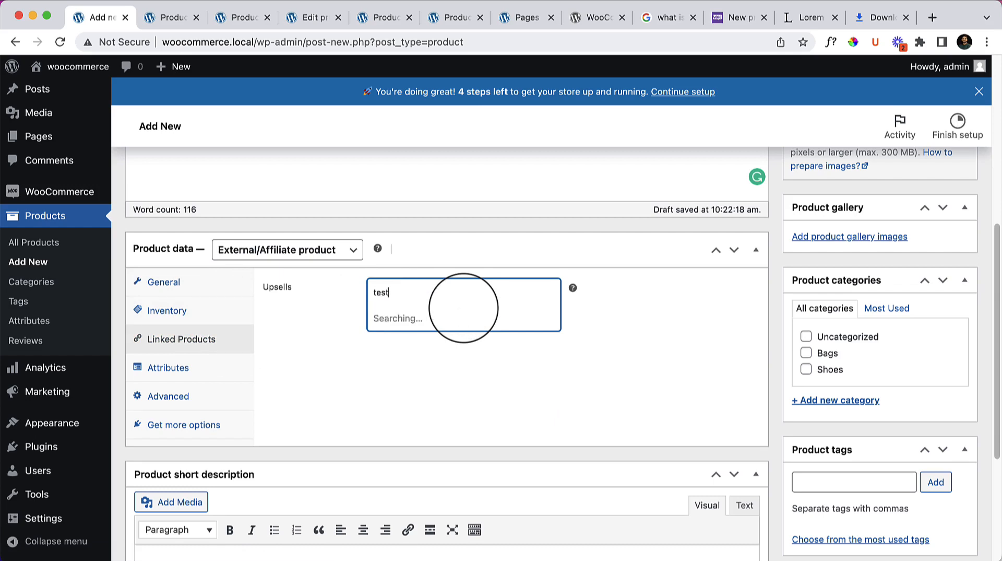
{"action": "left_click", "coordinate": [437, 318]}
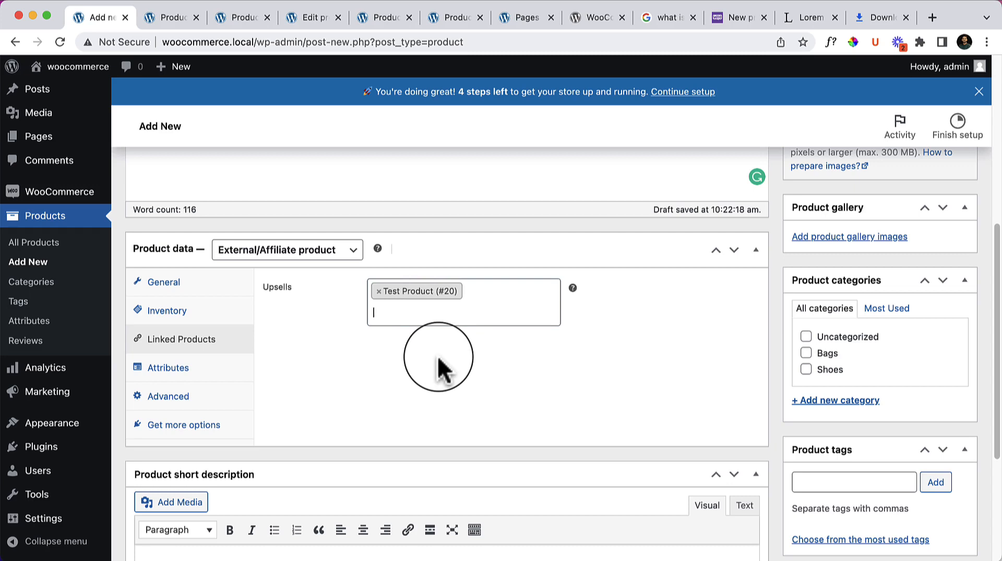
Restore Test Product and add Product 1 - Simple Product as upsells, then view Attributes and Advanced
{"action": "type", "text": "vari"}
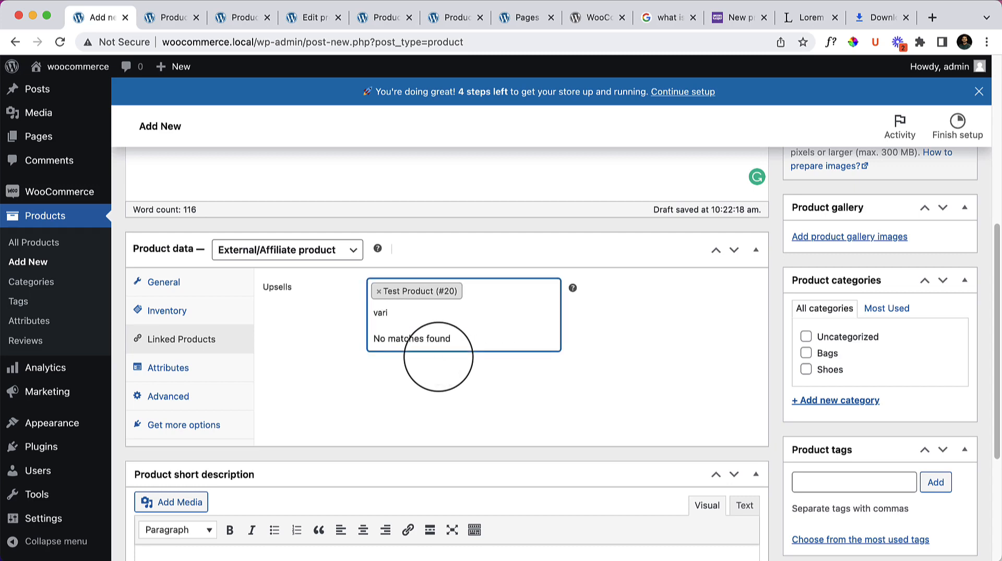
{"action": "key", "text": "BackSpace"}
{"action": "key", "text": "BackSpace"}
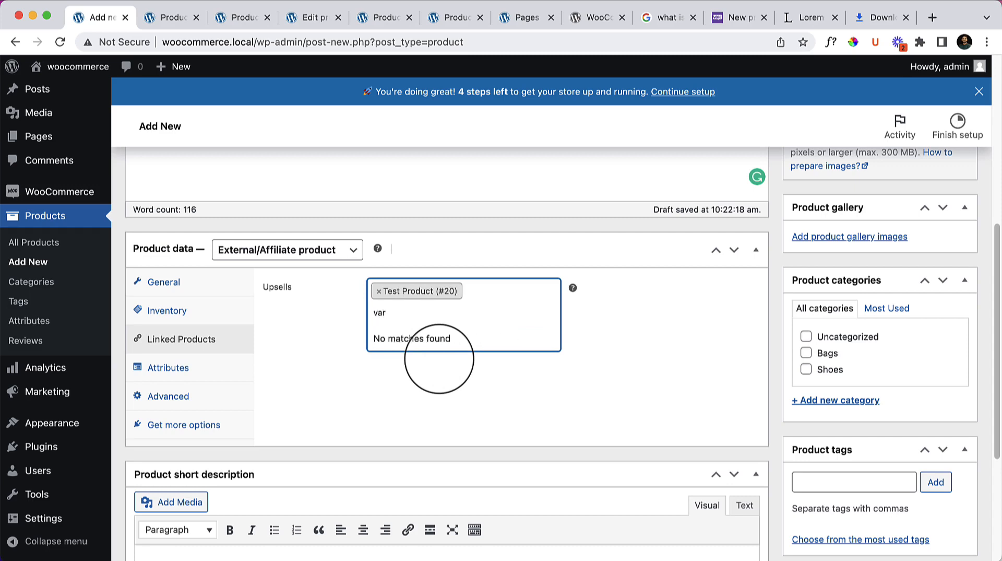
{"action": "type", "text": "ar"}
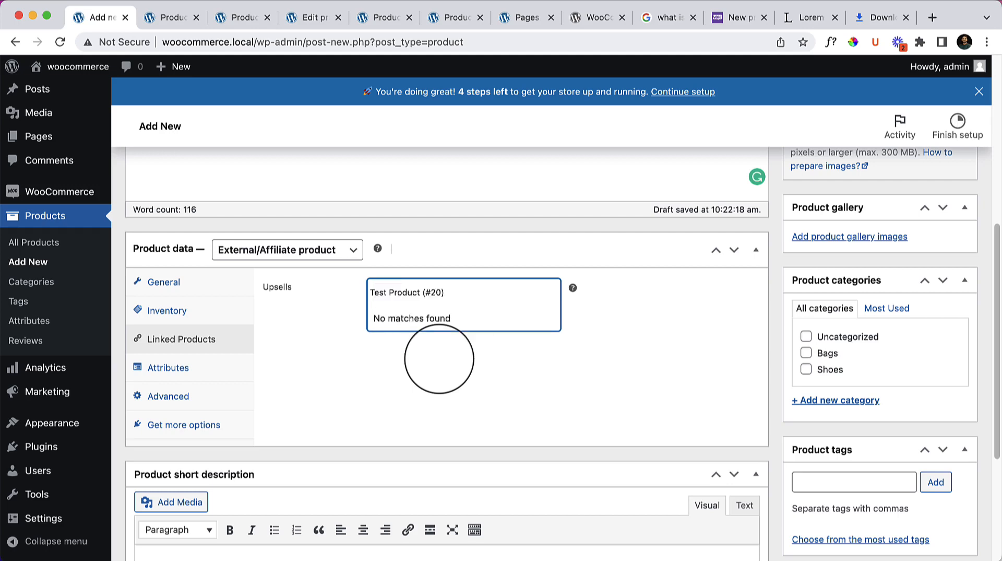
{"action": "key", "text": "super+a"}
{"action": "key", "text": "BackSpace"}
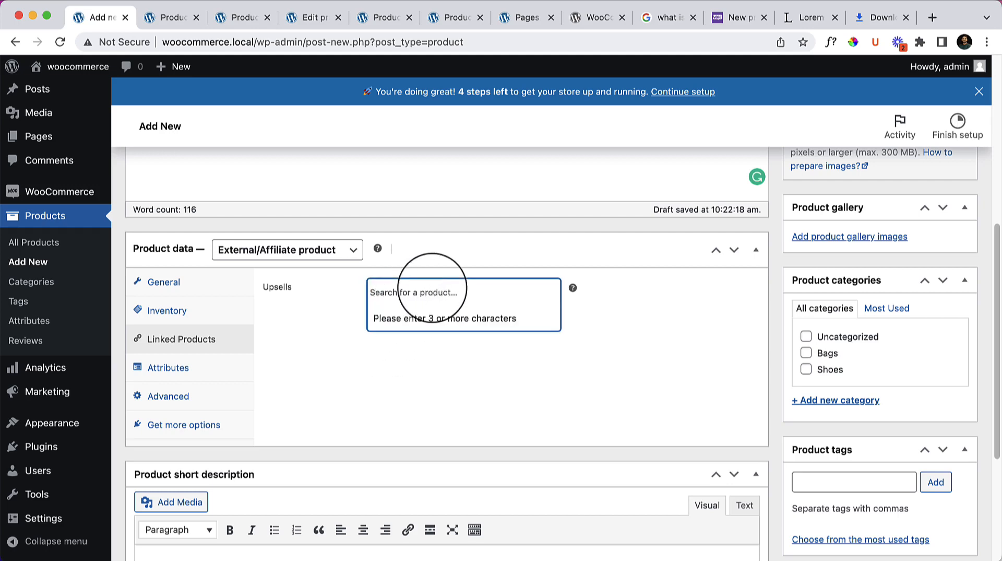
{"action": "left_click", "coordinate": [422, 313]}
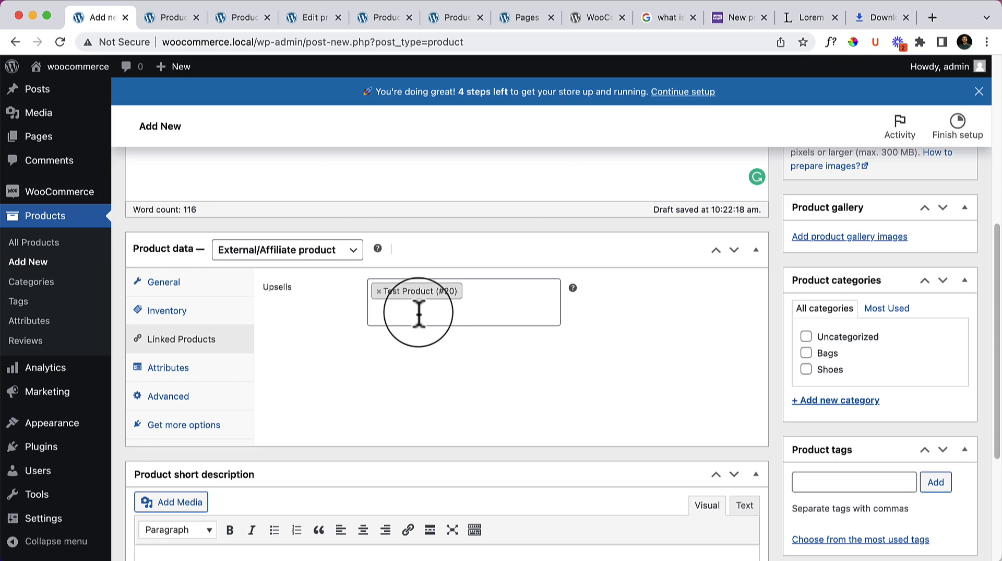
{"action": "type", "text": "simple"}
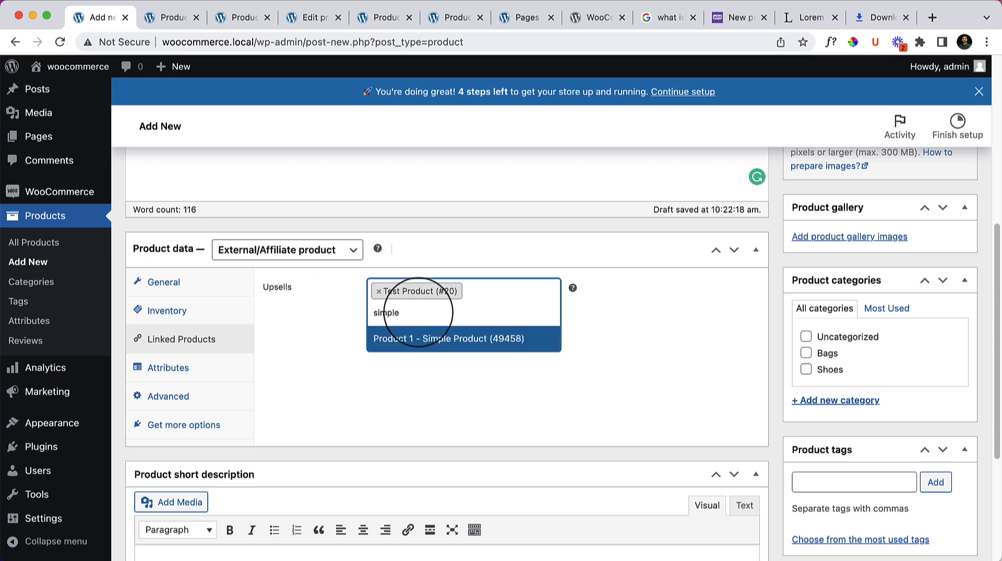
{"action": "left_click", "coordinate": [447, 339]}
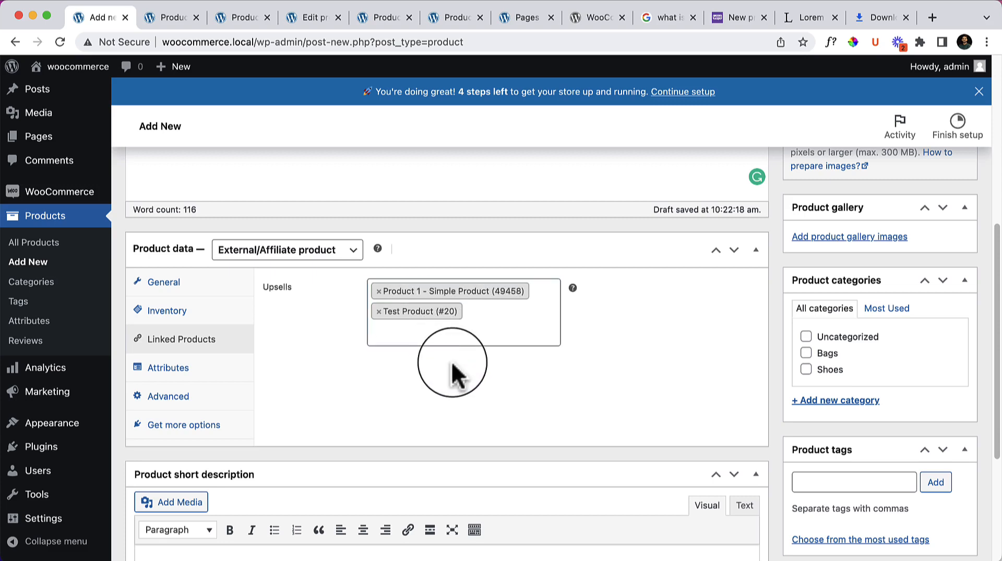
{"action": "left_click", "coordinate": [206, 370]}
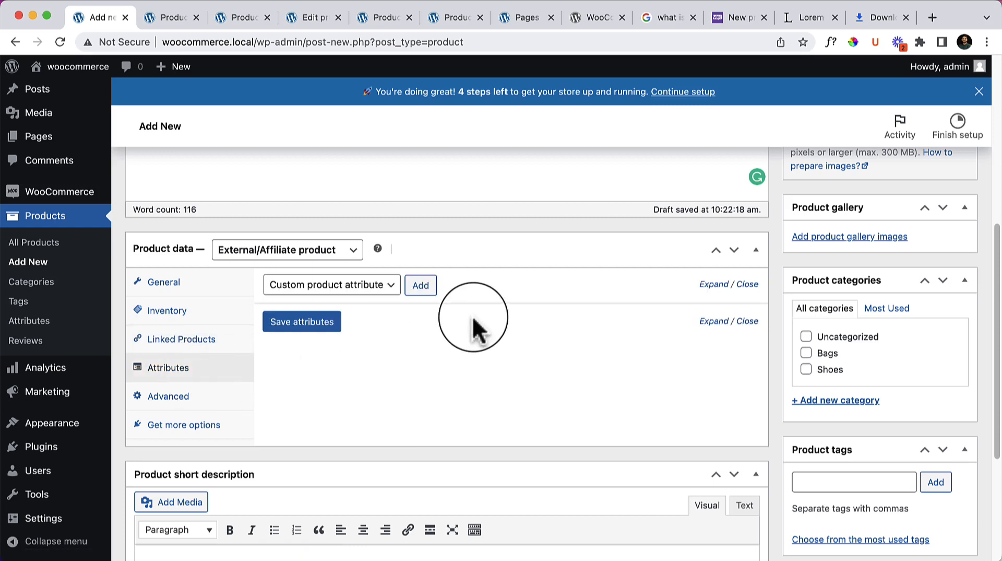
{"action": "left_click", "coordinate": [202, 409]}
Set the red bag picture as the product image
{"action": "scroll", "coordinate": [622, 397], "scroll_direction": "up", "scroll_amount": 7}
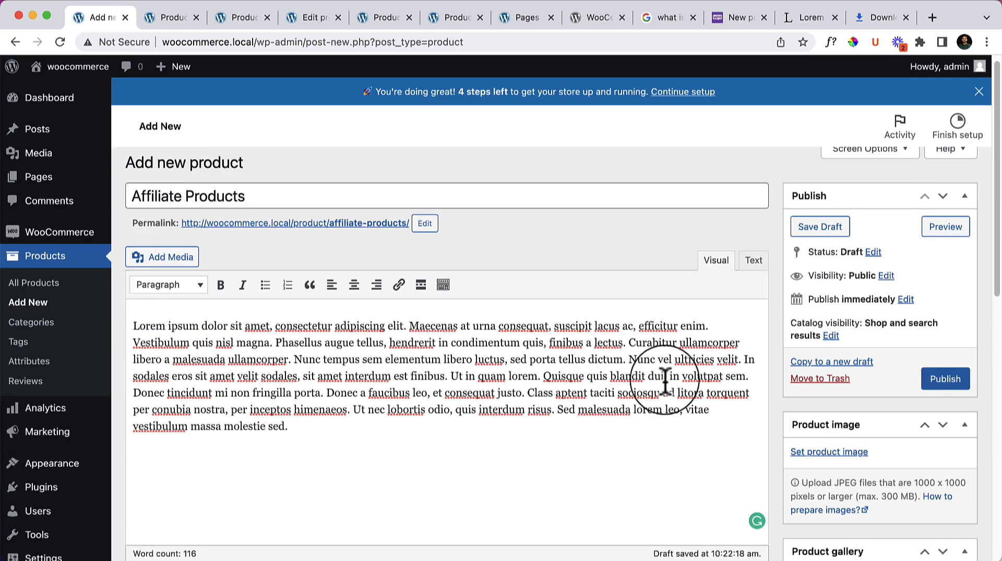
{"action": "scroll", "coordinate": [731, 381], "scroll_direction": "down", "scroll_amount": 3}
{"action": "left_click", "coordinate": [793, 293]}
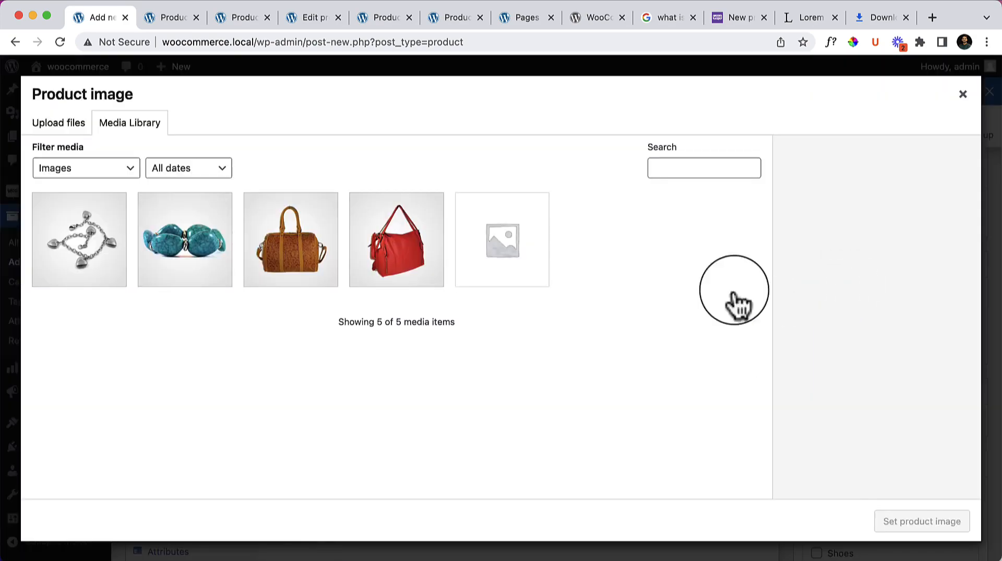
{"action": "left_click", "coordinate": [412, 256]}
{"action": "left_click", "coordinate": [955, 517]}
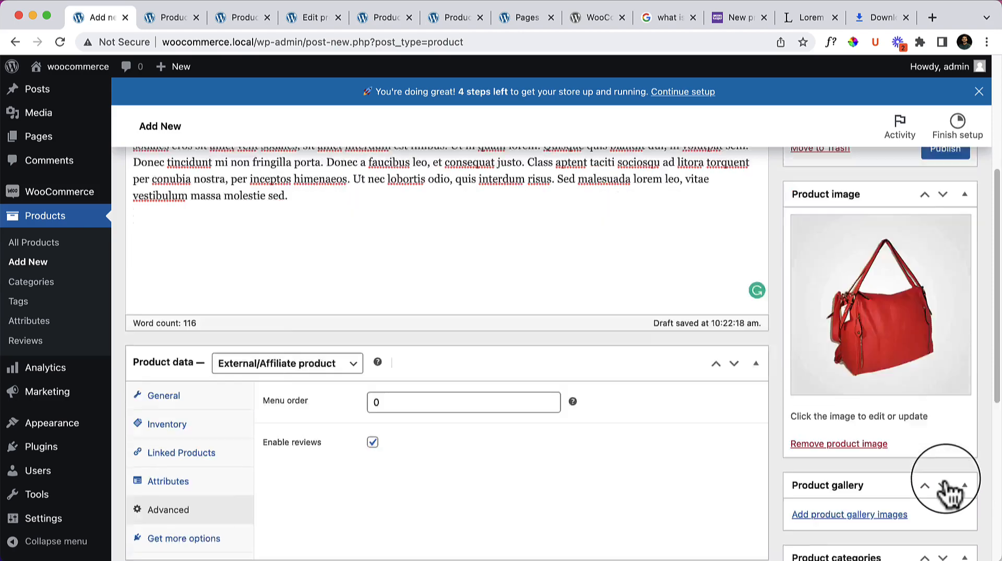
Add the turquoise and chain bracelet pictures to the product gallery
{"action": "scroll", "coordinate": [949, 490], "scroll_direction": "down", "scroll_amount": 5}
{"action": "left_click", "coordinate": [859, 330]}
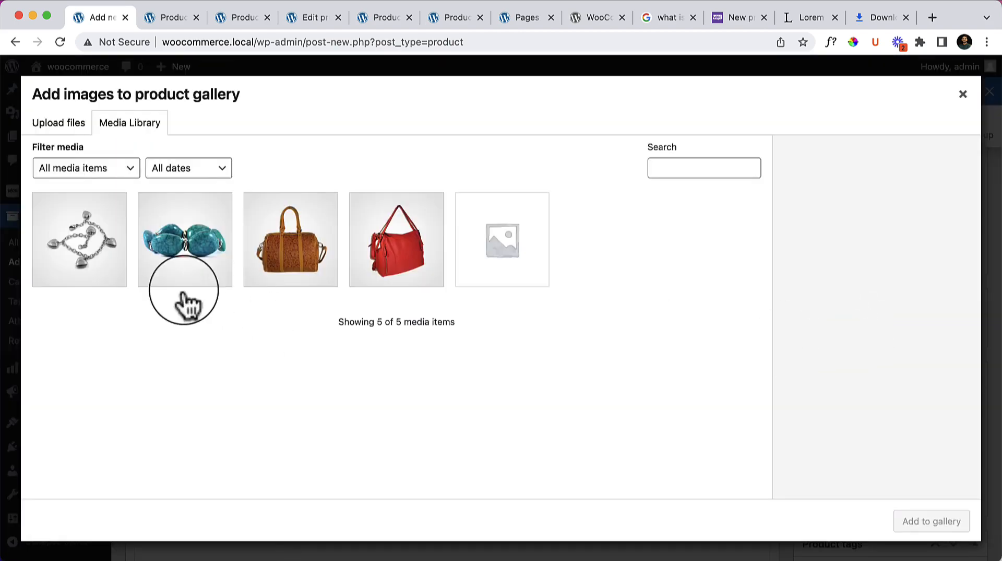
{"action": "left_click", "coordinate": [183, 282]}
{"action": "left_click", "coordinate": [93, 282]}
{"action": "left_click", "coordinate": [159, 282]}
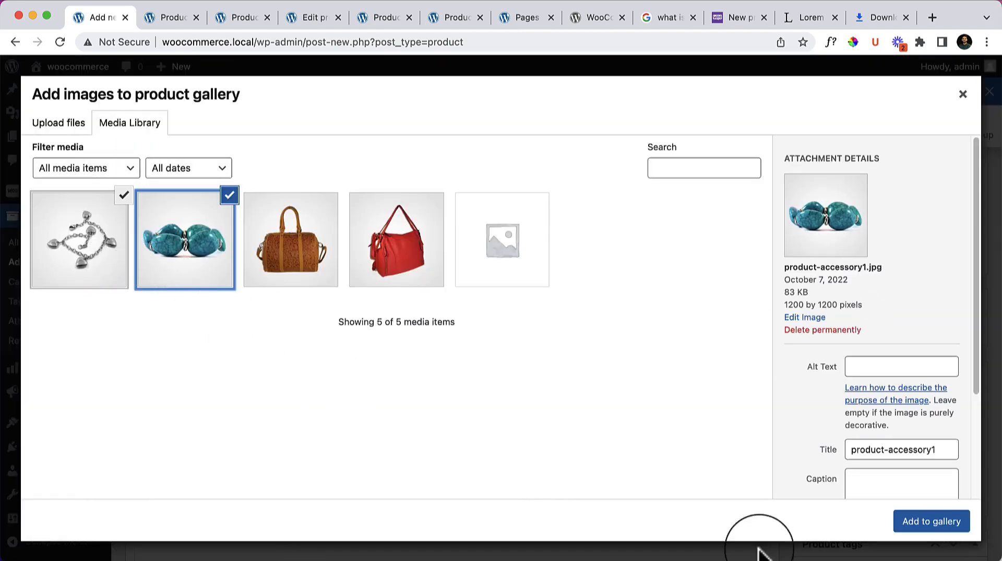
{"action": "left_click", "coordinate": [937, 525]}
File the product under Bags and Shoes and publish Affiliate Products
{"action": "scroll", "coordinate": [939, 536], "scroll_direction": "down", "scroll_amount": 5}
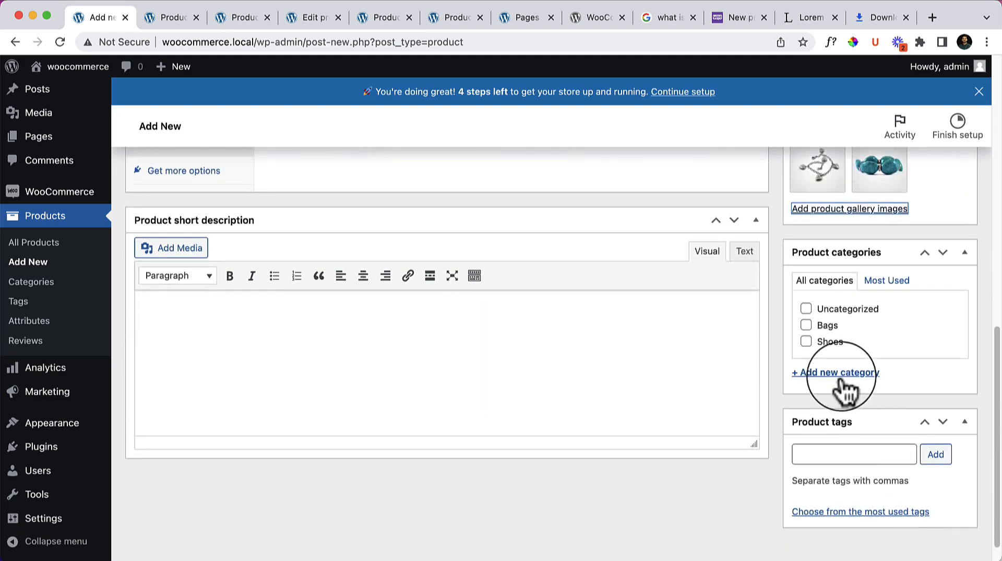
{"action": "left_click", "coordinate": [827, 325]}
{"action": "left_click", "coordinate": [830, 341]}
{"action": "scroll", "coordinate": [917, 454], "scroll_direction": "up", "scroll_amount": 15}
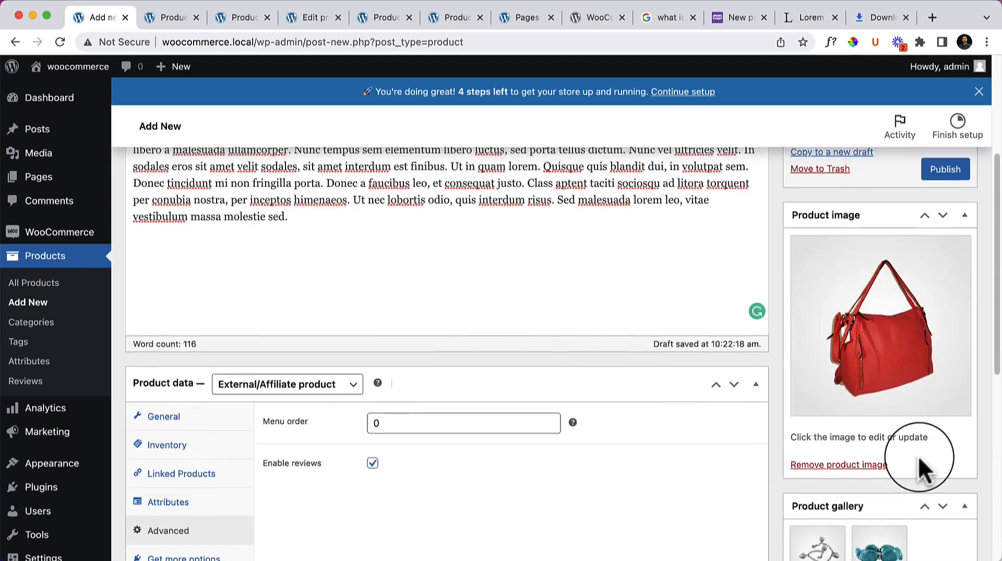
{"action": "scroll", "coordinate": [250, 522], "scroll_direction": "down", "scroll_amount": 3}
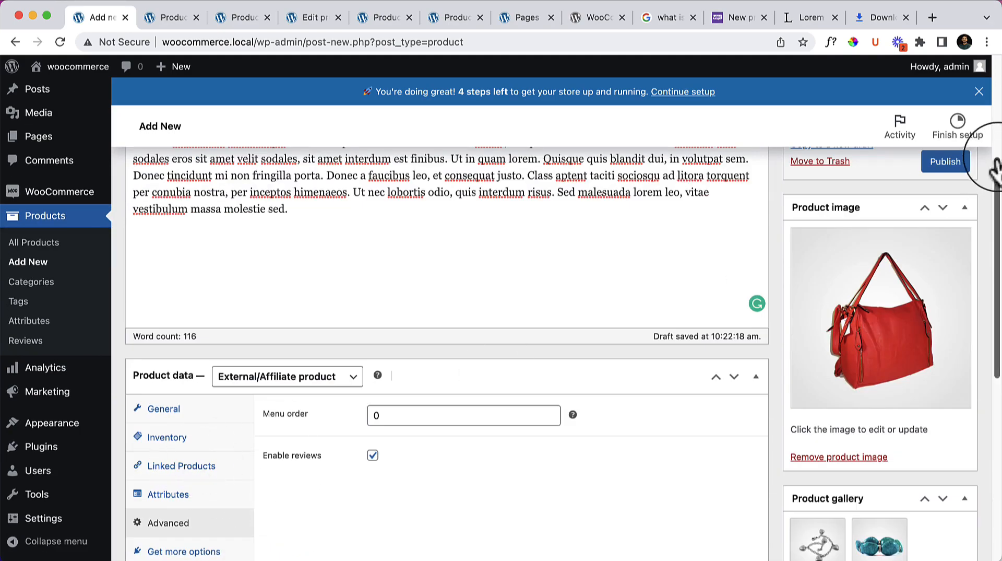
{"action": "left_click", "coordinate": [939, 165]}
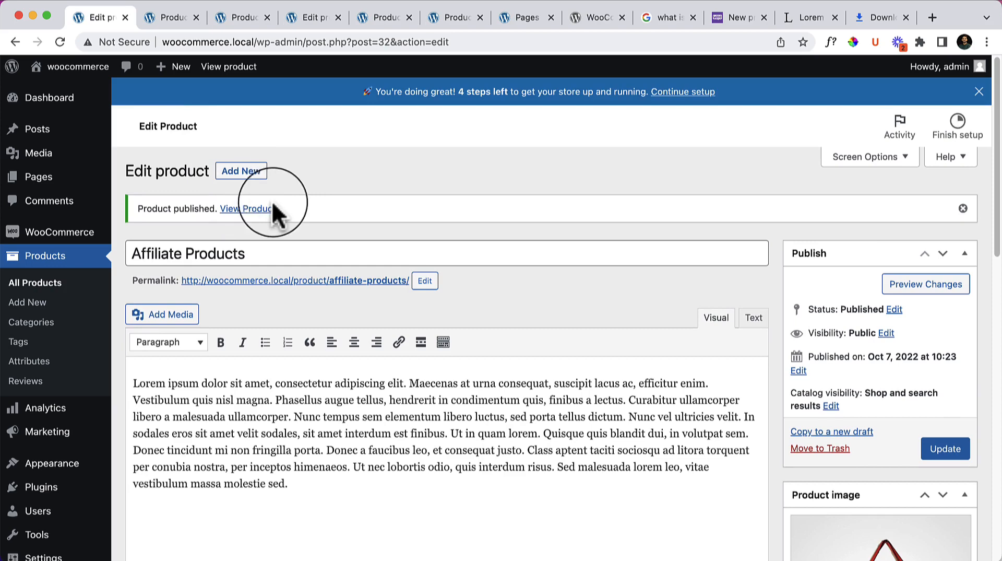
Open the Affiliate Products storefront page in a new tab and view its title
{"action": "right_click", "coordinate": [260, 207]}
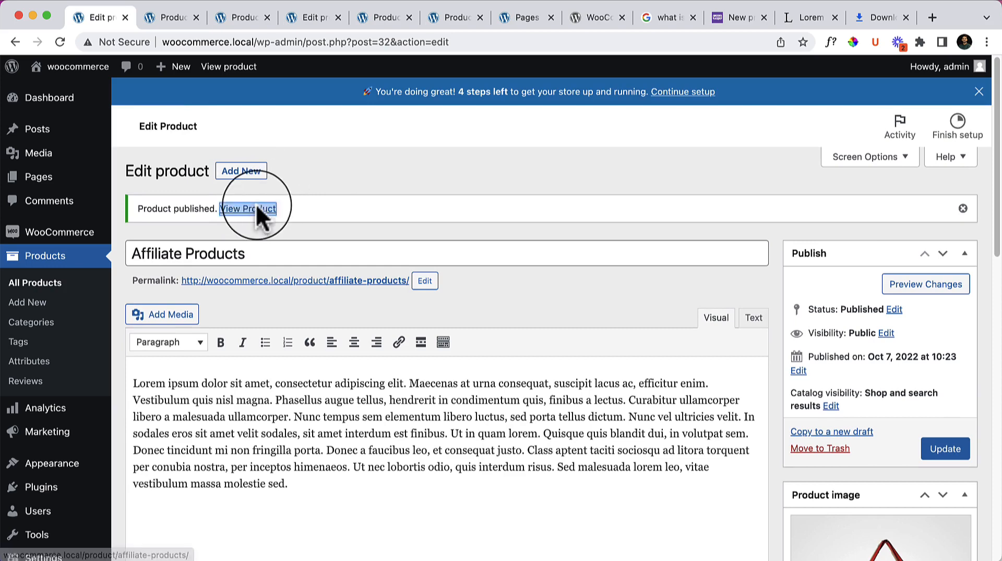
{"action": "left_click", "coordinate": [278, 213]}
{"action": "left_click", "coordinate": [225, 17]}
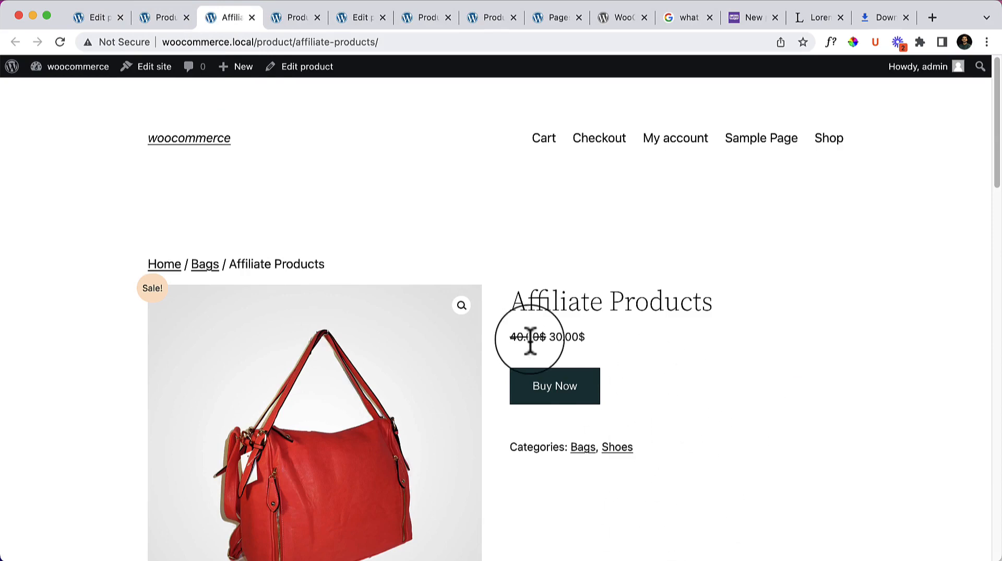
{"action": "left_click_drag", "start_coordinate": [529, 307], "coordinate": [678, 306]}
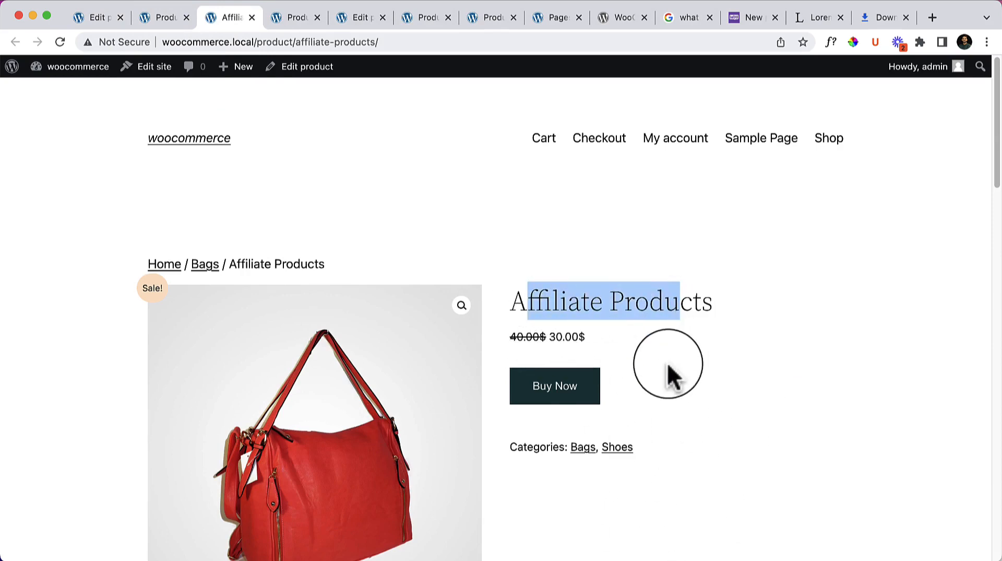
{"action": "left_click", "coordinate": [668, 372]}
Browse the gallery, showing the silver and turquoise bracelet images as the main image
{"action": "scroll", "coordinate": [758, 426], "scroll_direction": "down", "scroll_amount": 5}
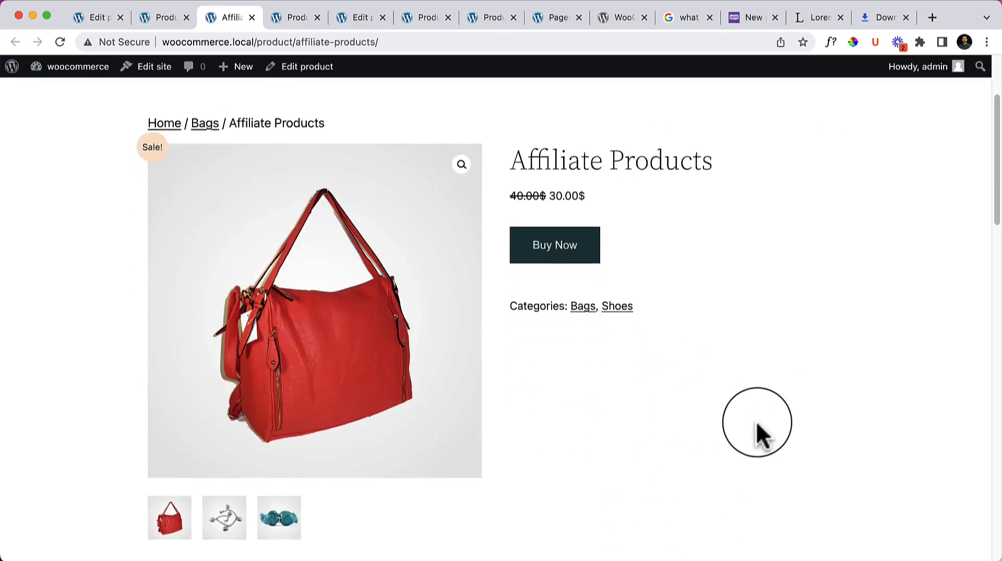
{"action": "left_click", "coordinate": [241, 402]}
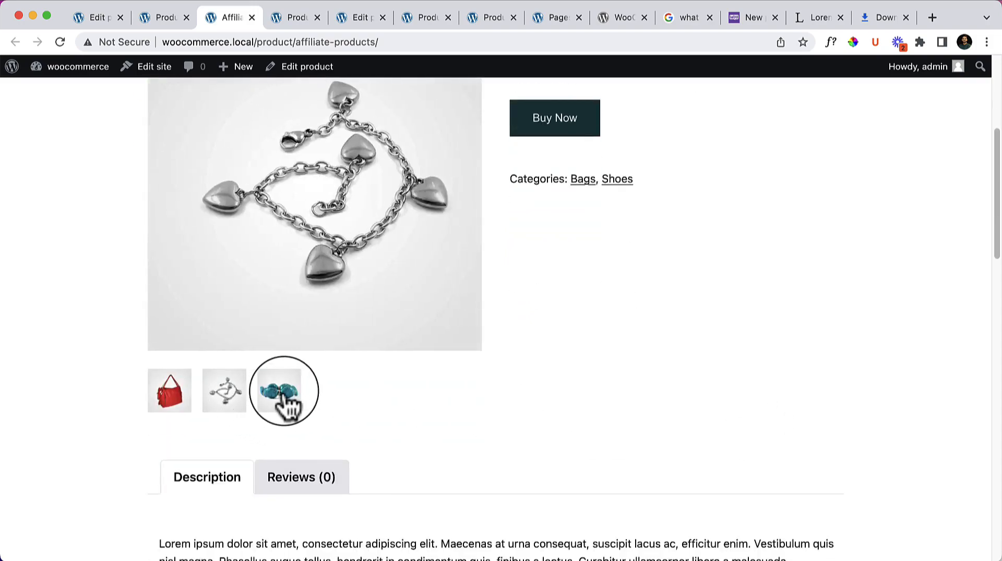
{"action": "left_click", "coordinate": [282, 395]}
{"action": "scroll", "coordinate": [568, 452], "scroll_direction": "down", "scroll_amount": 14}
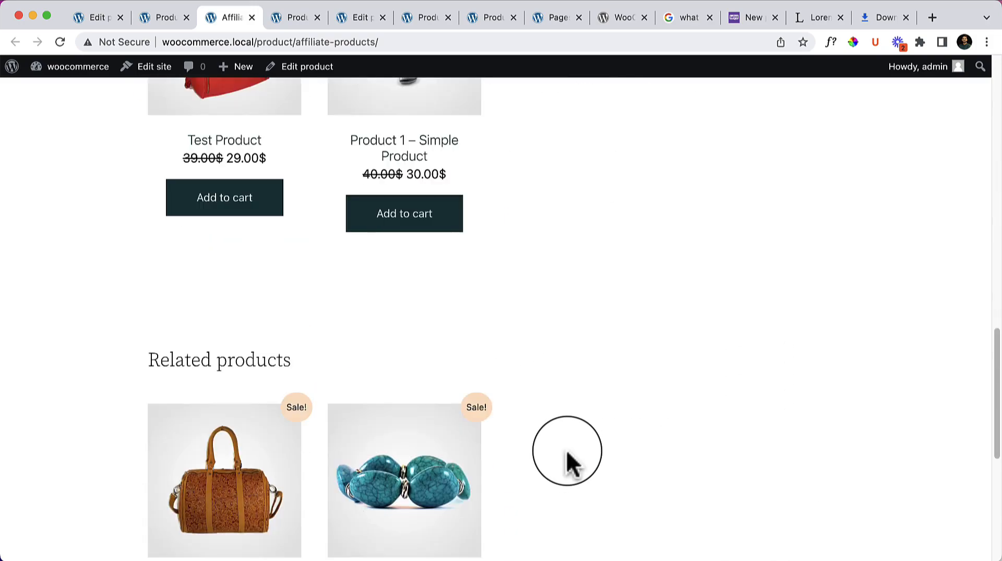
{"action": "scroll", "coordinate": [567, 452], "scroll_direction": "up", "scroll_amount": 10}
{"action": "scroll", "coordinate": [567, 452], "scroll_direction": "down", "scroll_amount": 3}
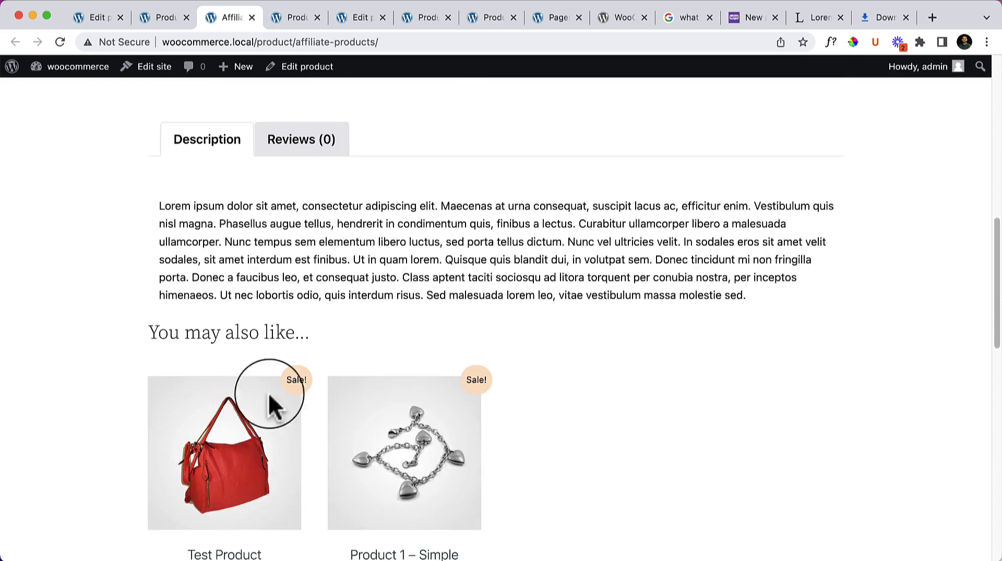
{"action": "left_click_drag", "start_coordinate": [159, 338], "coordinate": [288, 339]}
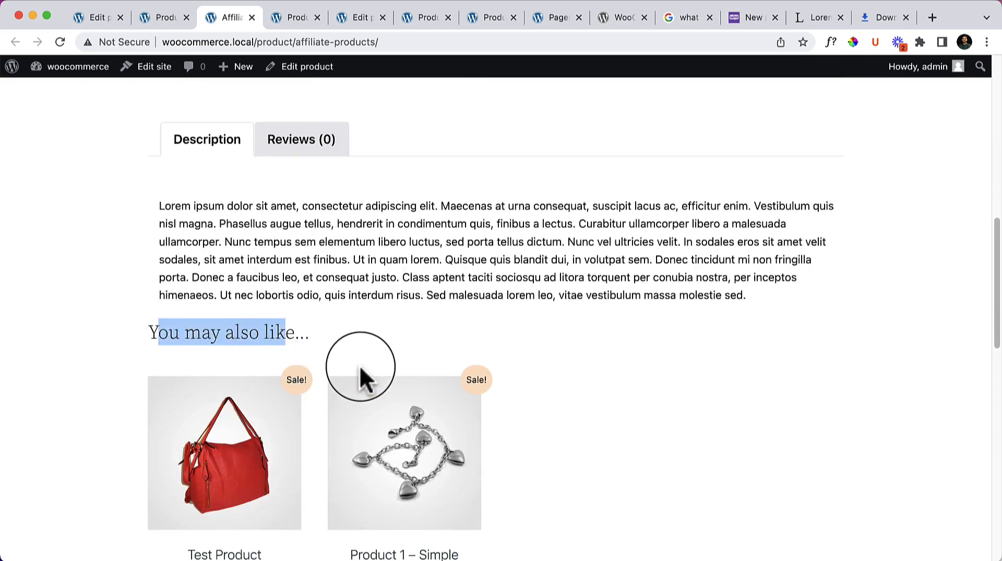
{"action": "left_click", "coordinate": [391, 347]}
{"action": "scroll", "coordinate": [230, 318], "scroll_direction": "down", "scroll_amount": 3}
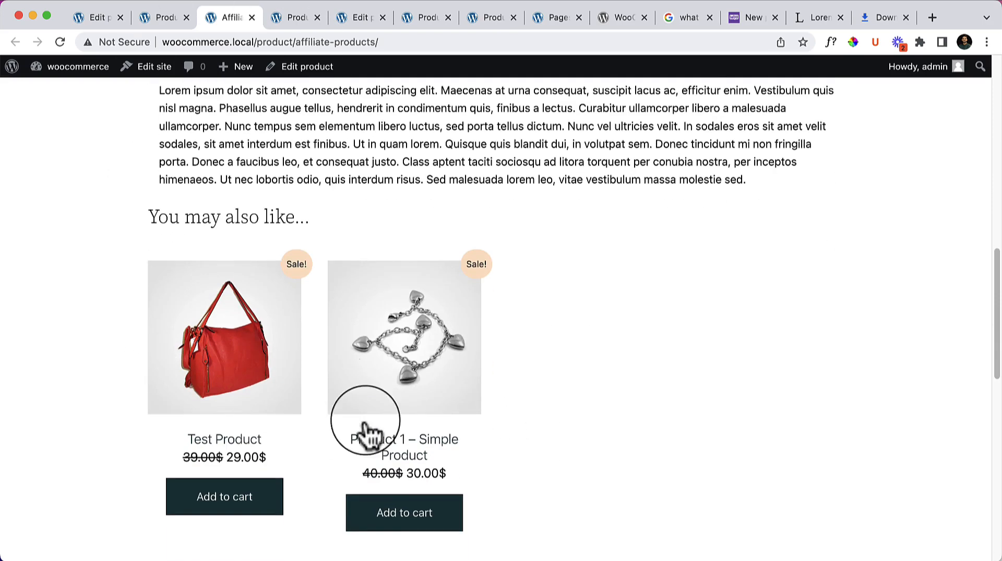
Check the product's linked upsells in the admin editor, then return to the storefront
{"action": "left_click", "coordinate": [98, 17]}
{"action": "scroll", "coordinate": [356, 397], "scroll_direction": "down", "scroll_amount": 8}
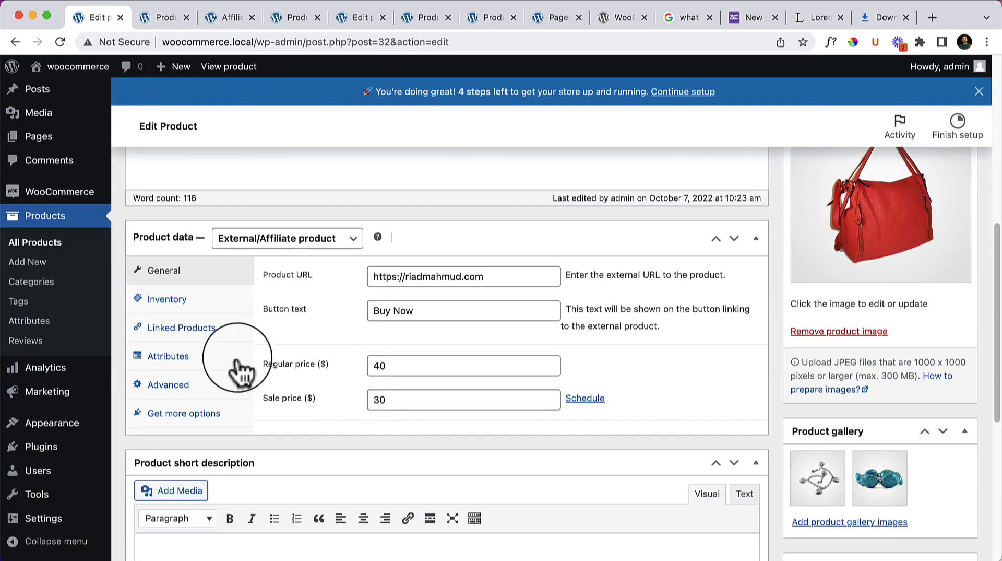
{"action": "left_click", "coordinate": [185, 333]}
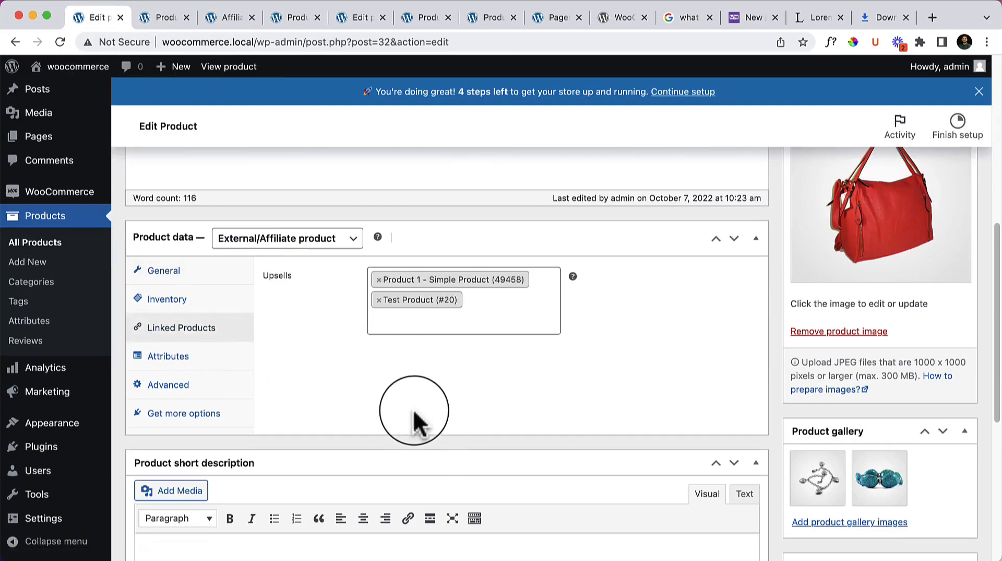
{"action": "left_click", "coordinate": [214, 18]}
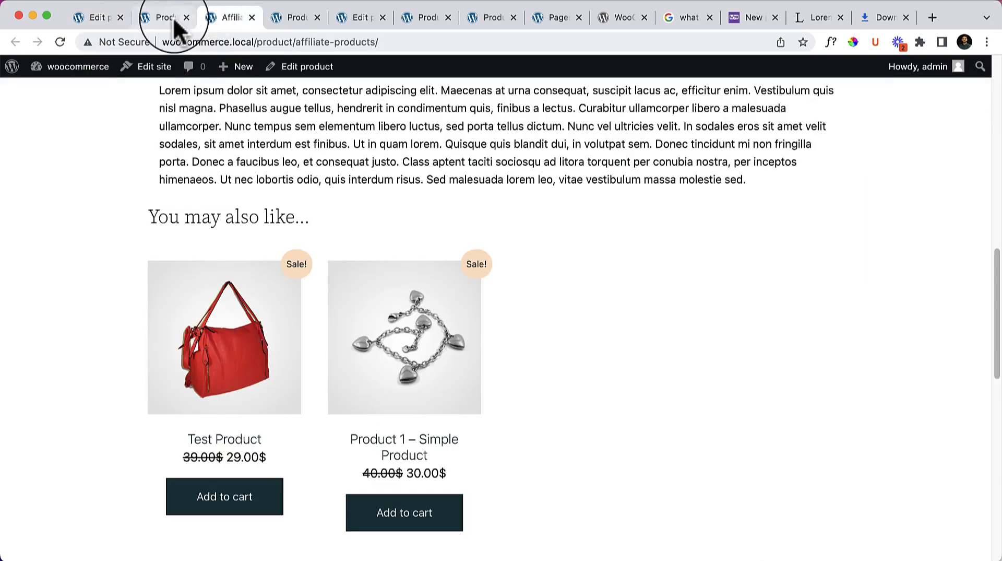
Review the upsells and Related products sections on the storefront product page
{"action": "scroll", "coordinate": [187, 162], "scroll_direction": "up", "scroll_amount": 3}
{"action": "scroll", "coordinate": [268, 206], "scroll_direction": "down", "scroll_amount": 4}
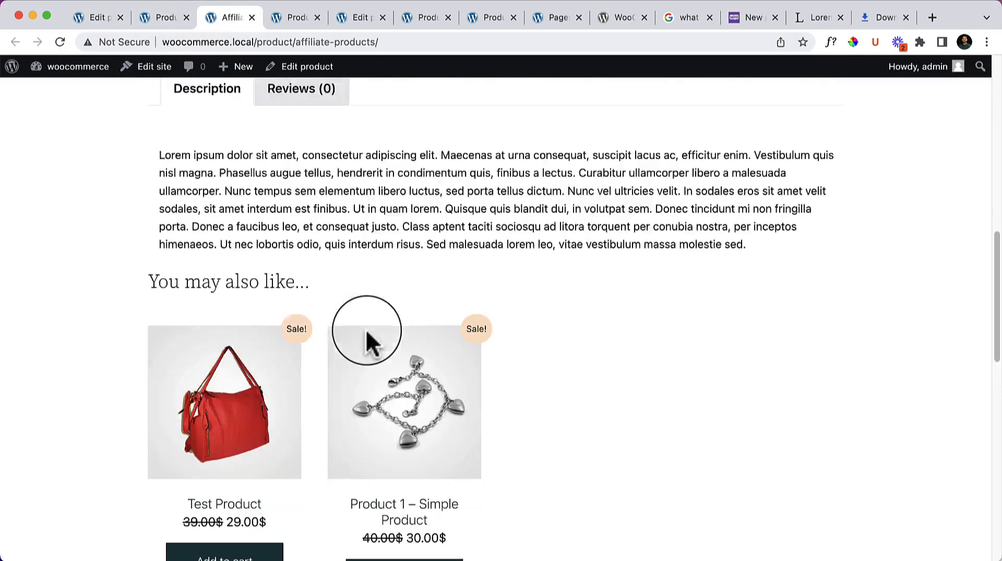
{"action": "scroll", "coordinate": [348, 208], "scroll_direction": "down", "scroll_amount": 10}
{"action": "scroll", "coordinate": [212, 201], "scroll_direction": "up", "scroll_amount": 1}
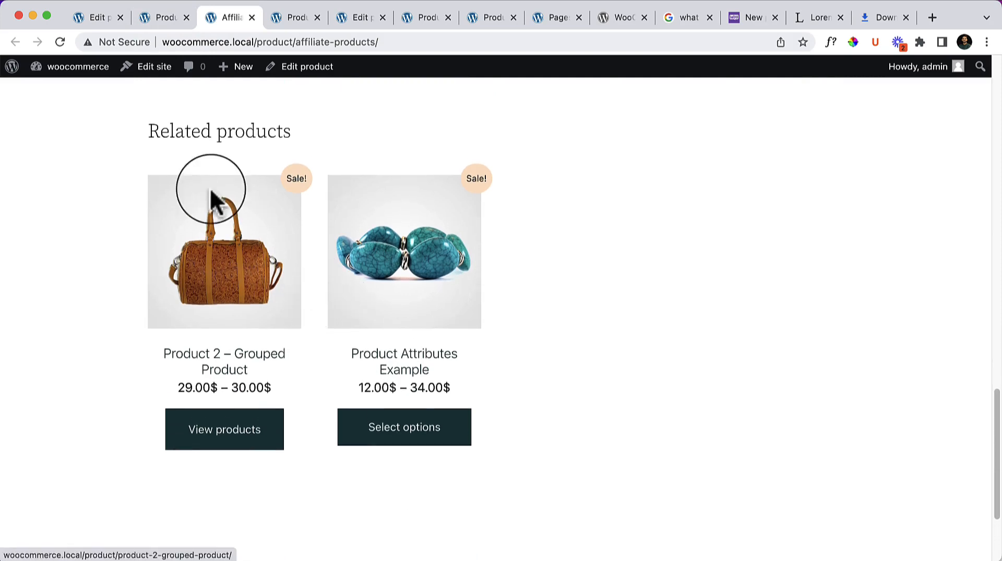
{"action": "left_click_drag", "start_coordinate": [185, 127], "coordinate": [342, 172]}
{"action": "scroll", "coordinate": [569, 369], "scroll_direction": "up", "scroll_amount": 7}
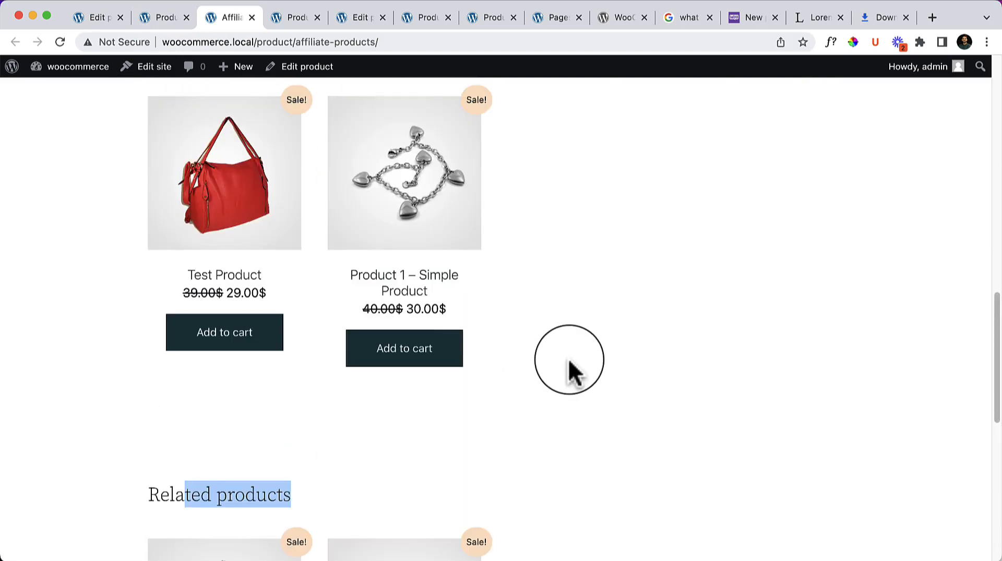
{"action": "scroll", "coordinate": [574, 372], "scroll_direction": "down", "scroll_amount": 5}
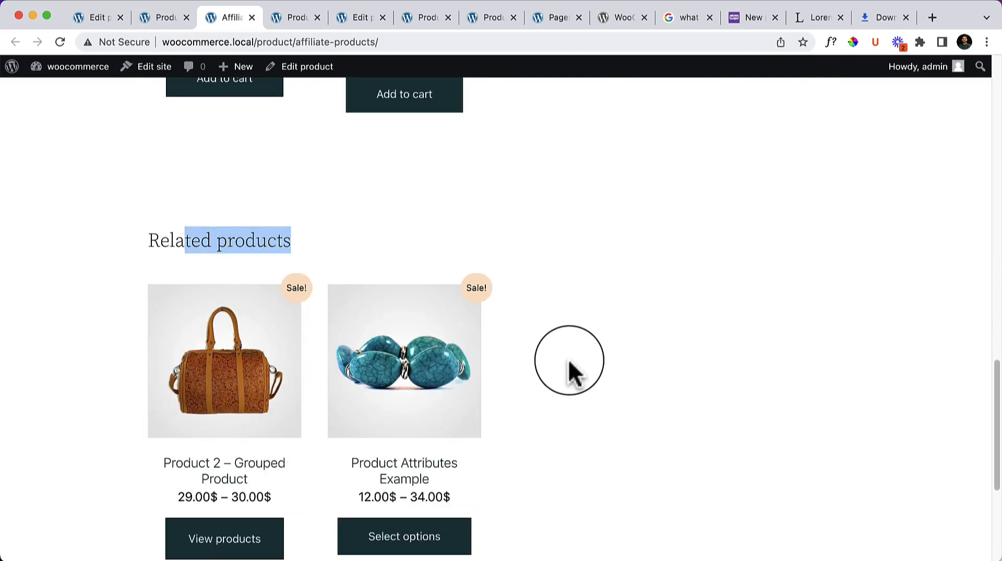
{"action": "scroll", "coordinate": [571, 369], "scroll_direction": "down", "scroll_amount": 2}
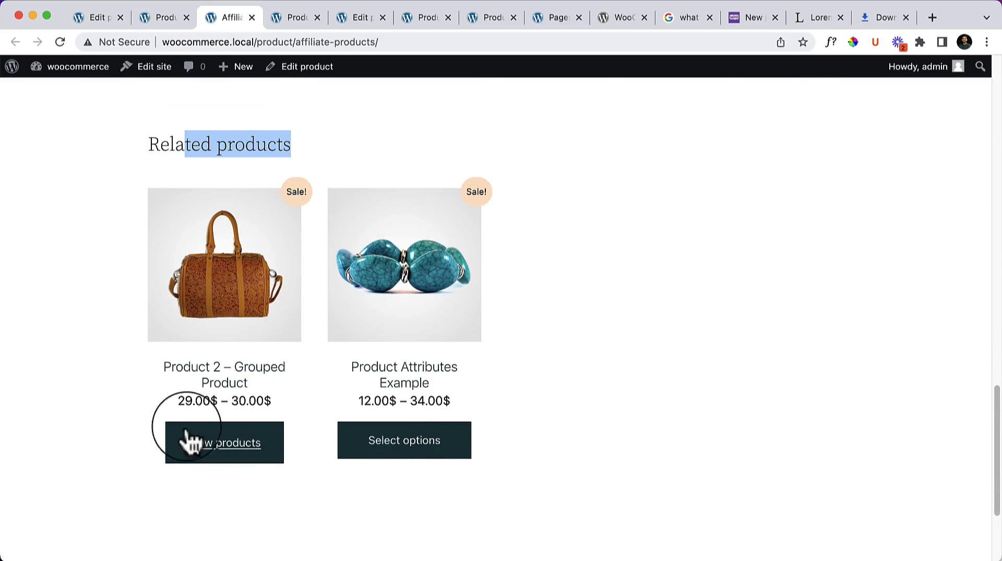
{"action": "left_click", "coordinate": [217, 141]}
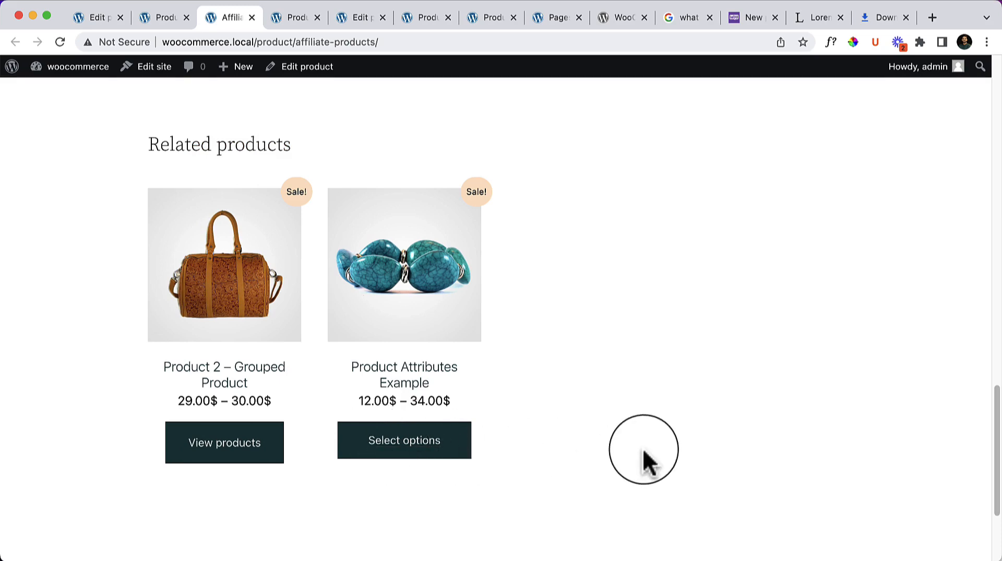
{"action": "scroll", "coordinate": [649, 463], "scroll_direction": "up", "scroll_amount": 3}
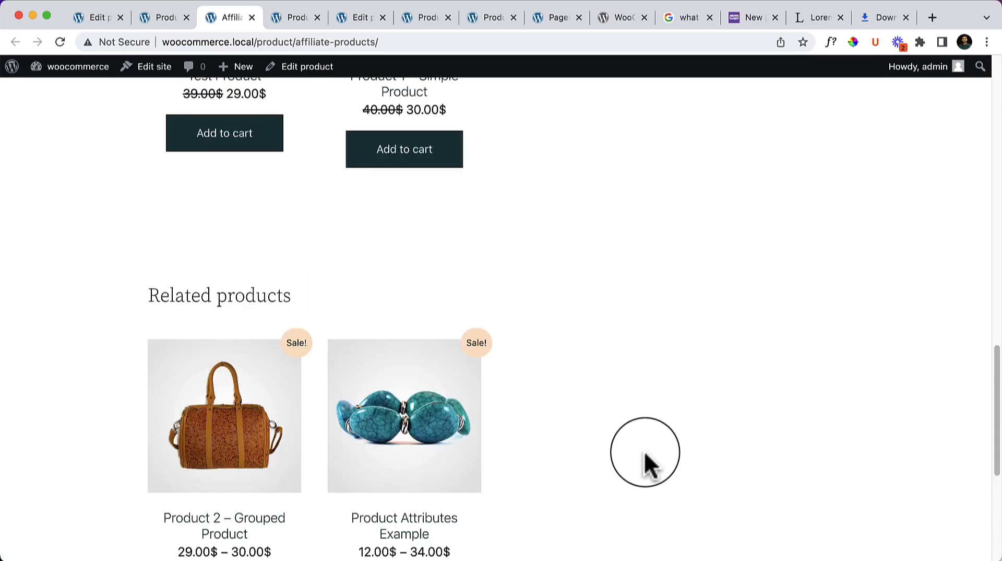
{"action": "scroll", "coordinate": [416, 178], "scroll_direction": "up", "scroll_amount": 9}
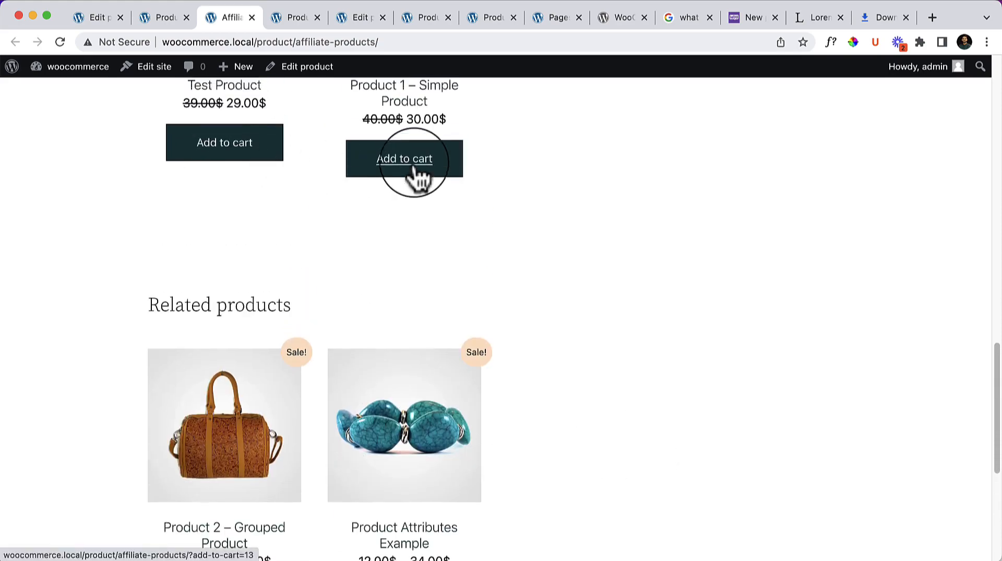
{"action": "scroll", "coordinate": [412, 161], "scroll_direction": "up", "scroll_amount": 10}
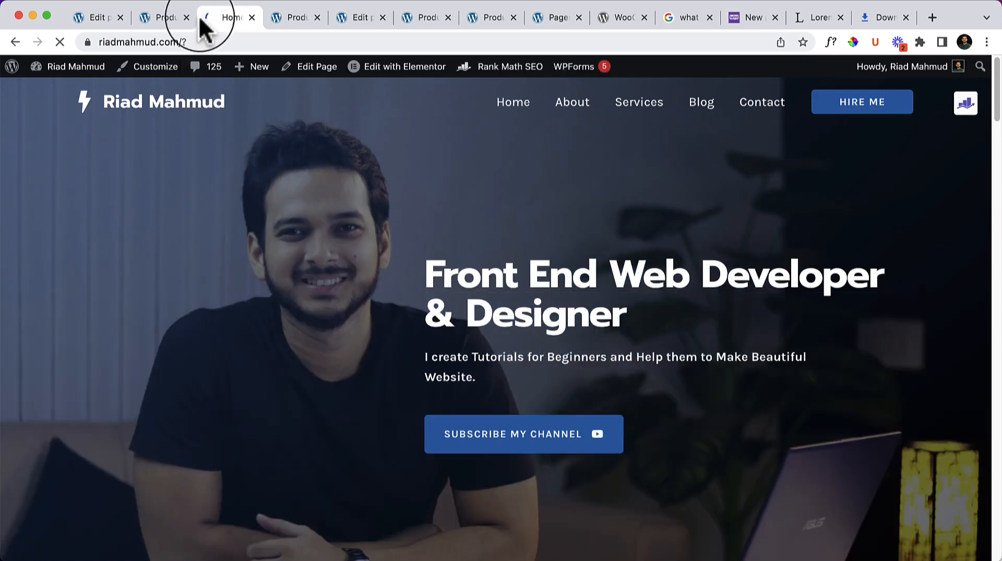
Back on Edit Product, check the product type list, leaving it as External/Affiliate product
{"action": "left_click", "coordinate": [162, 21]}
{"action": "left_click", "coordinate": [95, 18]}
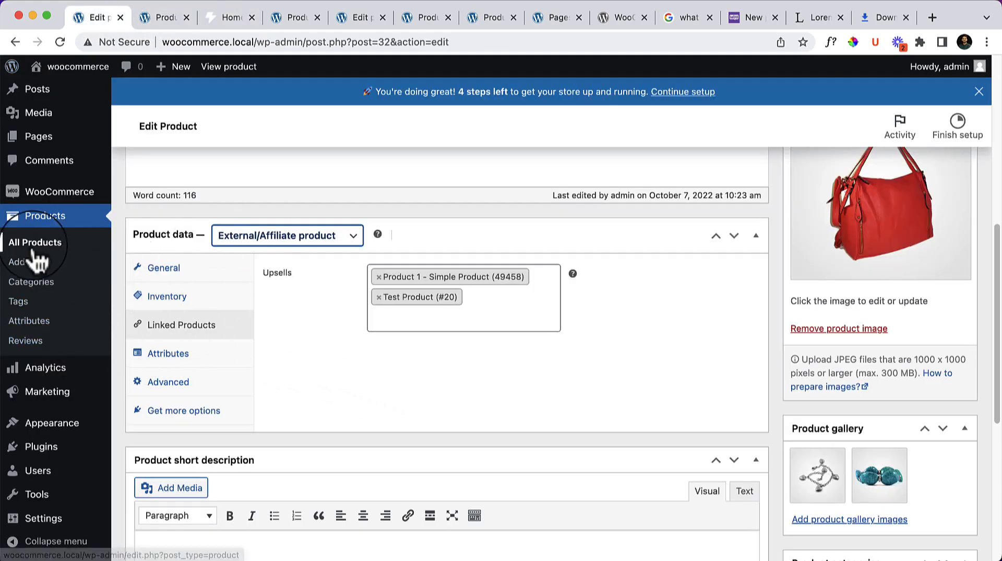
{"action": "left_click", "coordinate": [275, 236]}
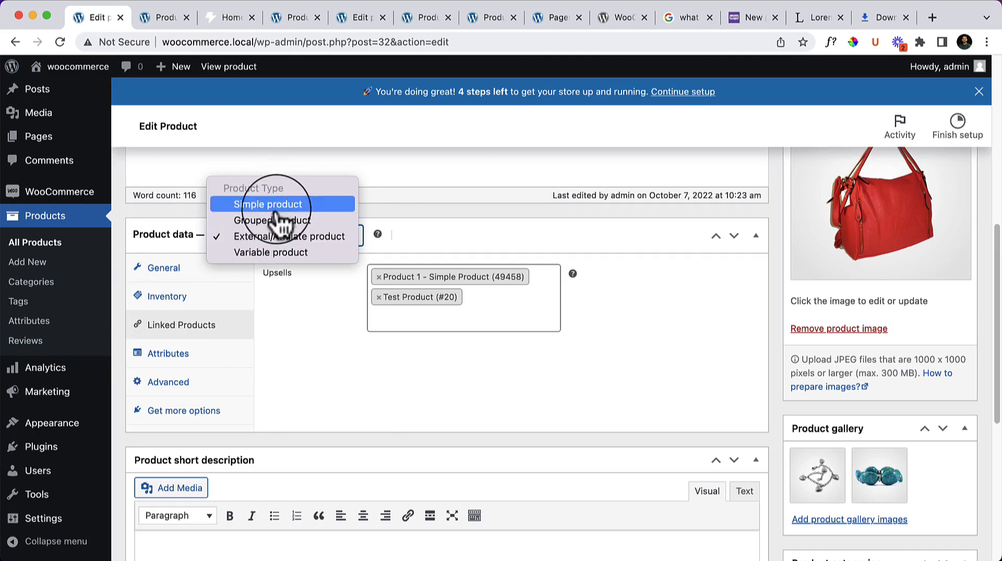
{"action": "left_click", "coordinate": [342, 381]}
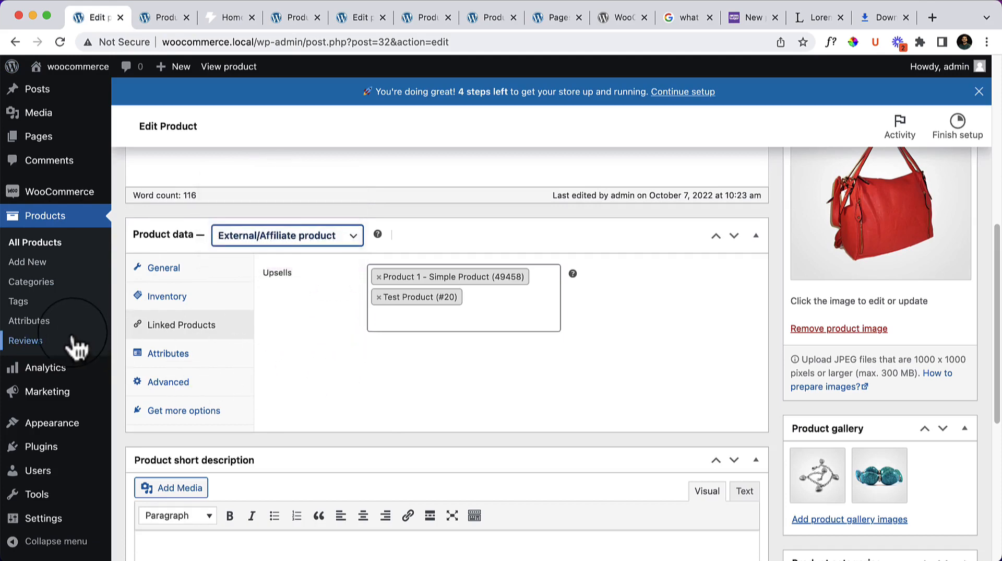
{"action": "mouse_move", "coordinate": [46, 375]}
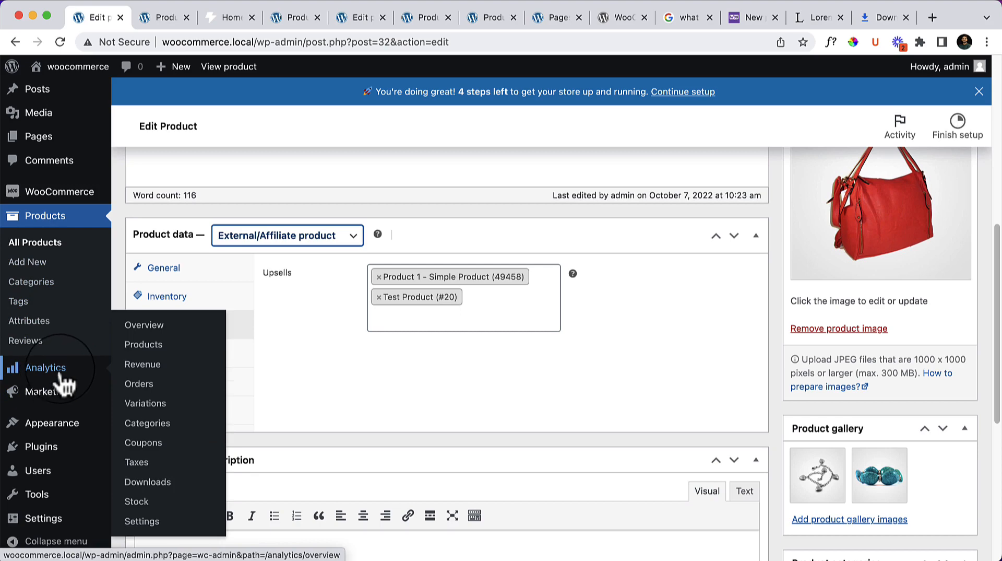
Open the Analytics overview and look through it
{"action": "left_click", "coordinate": [63, 376]}
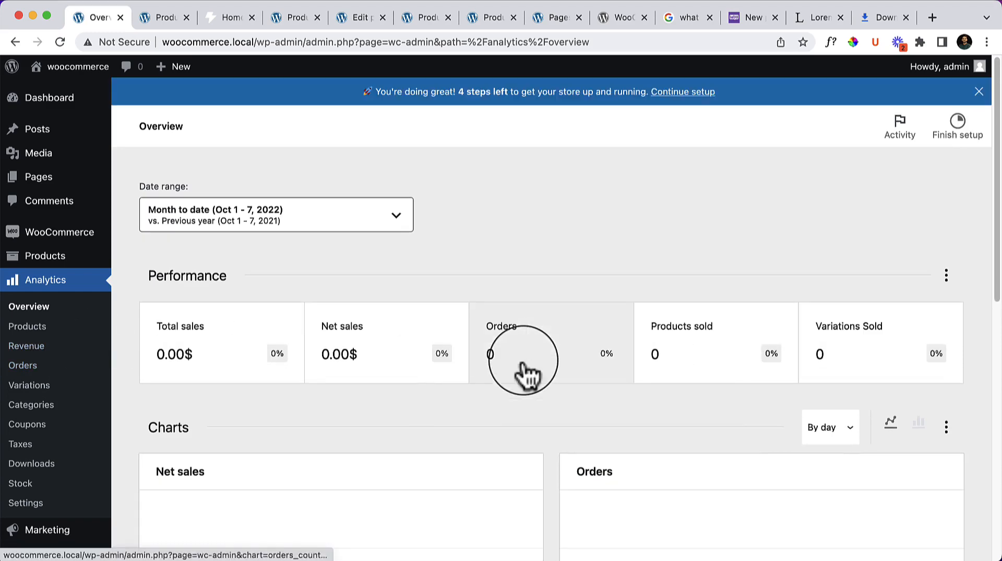
{"action": "scroll", "coordinate": [527, 372], "scroll_direction": "down", "scroll_amount": 10}
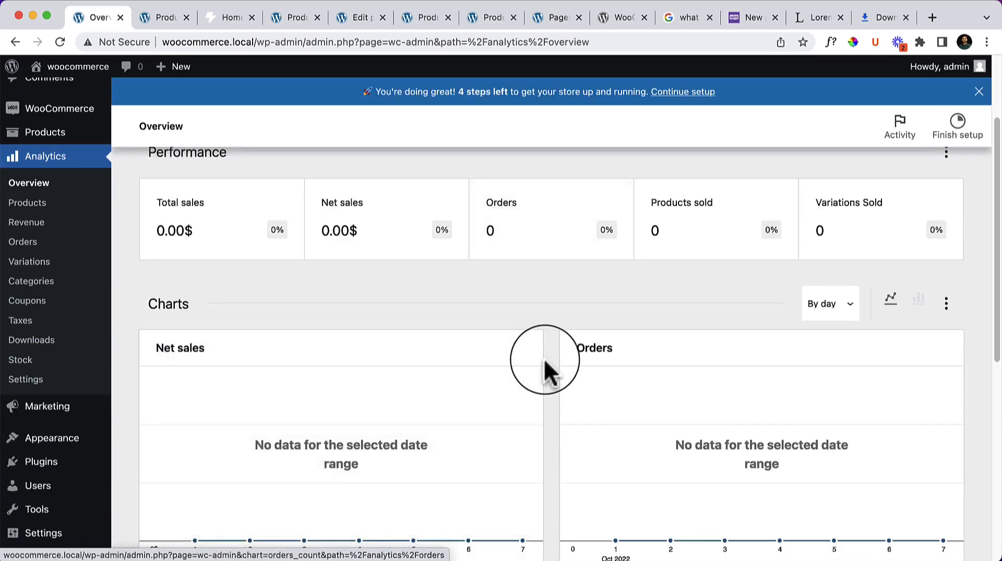
{"action": "scroll", "coordinate": [126, 197], "scroll_direction": "up", "scroll_amount": 3}
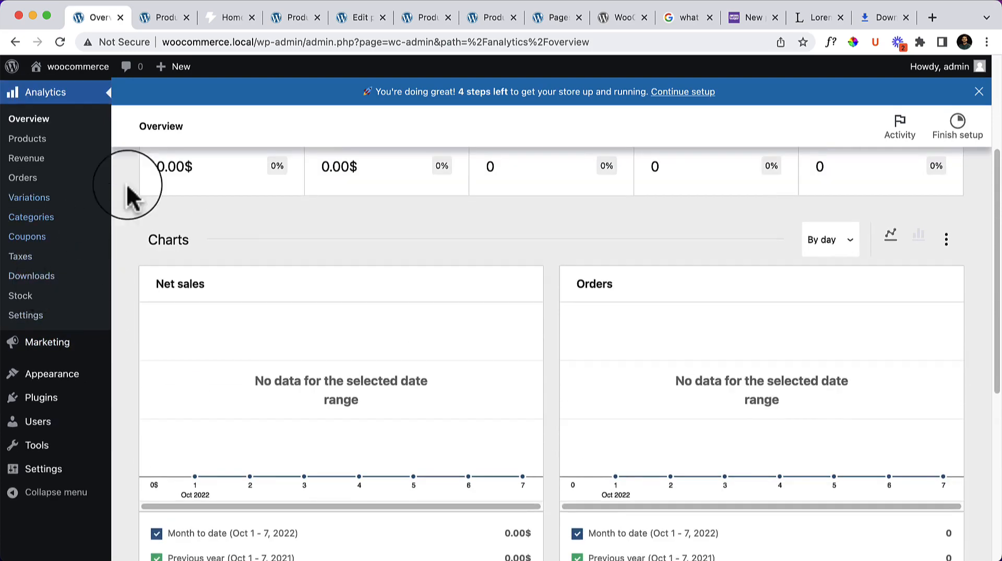
{"action": "scroll", "coordinate": [139, 276], "scroll_direction": "up", "scroll_amount": 1}
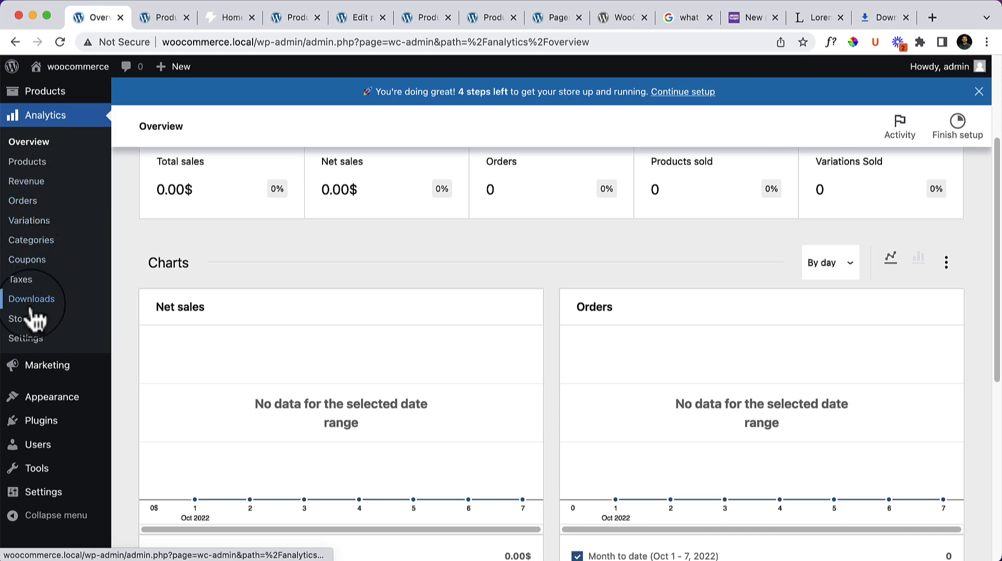
{"action": "scroll", "coordinate": [102, 318], "scroll_direction": "down", "scroll_amount": 1}
{"action": "scroll", "coordinate": [100, 313], "scroll_direction": "up", "scroll_amount": 3}
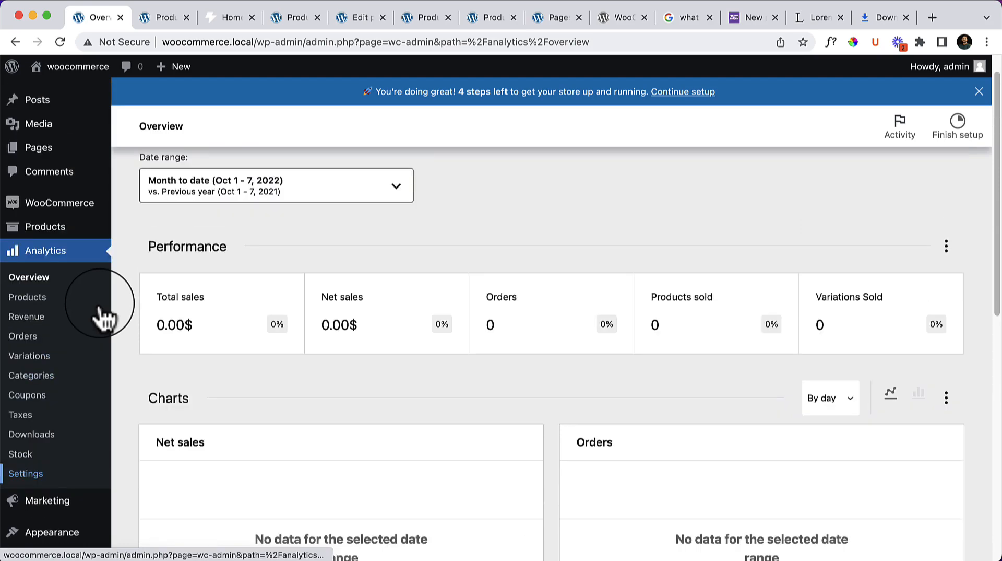
View the Products, Revenue, Orders, Variations and Categories analytics reports
{"action": "left_click", "coordinate": [28, 300]}
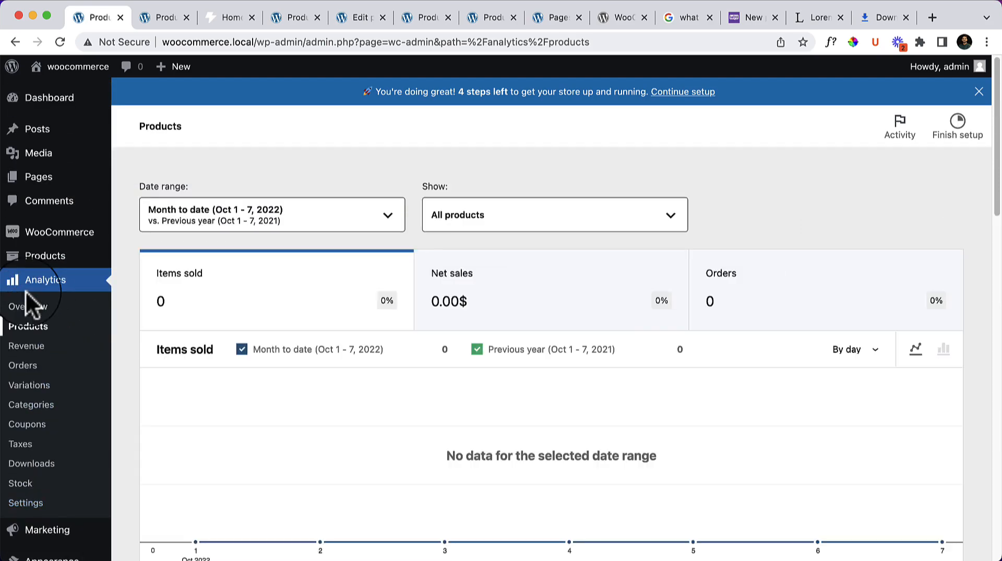
{"action": "left_click", "coordinate": [23, 348]}
{"action": "scroll", "coordinate": [590, 380], "scroll_direction": "down", "scroll_amount": 5}
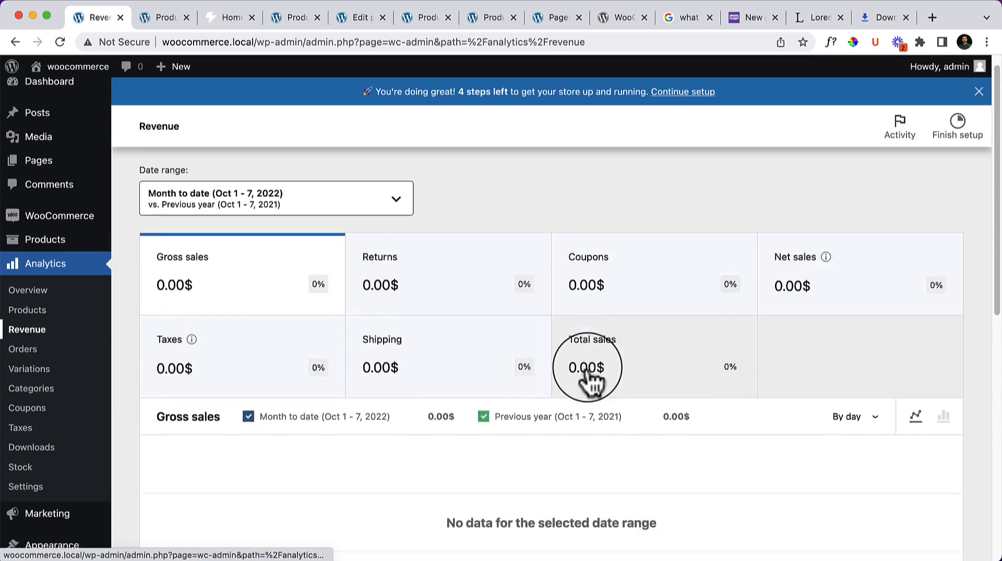
{"action": "left_click", "coordinate": [26, 241]}
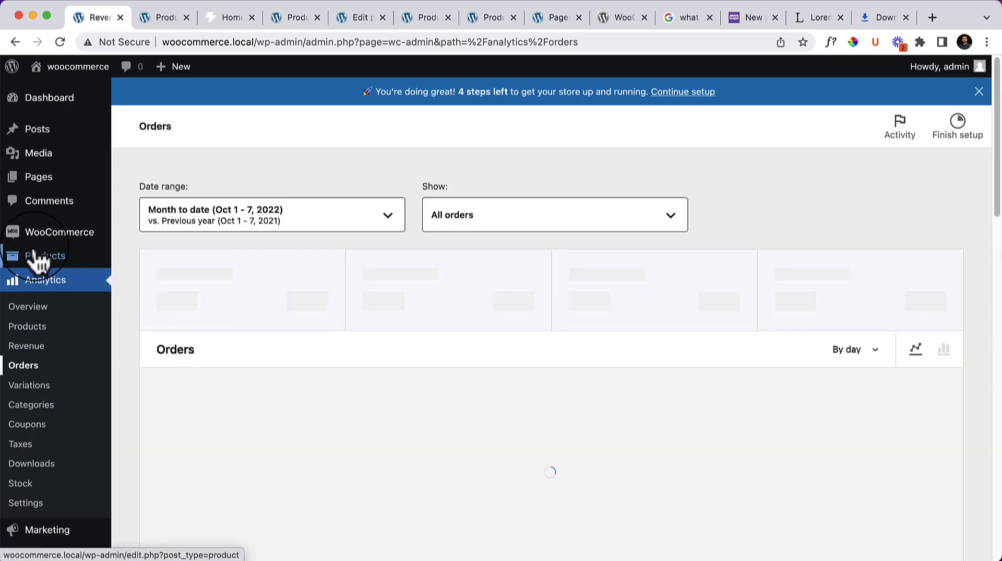
{"action": "mouse_move", "coordinate": [36, 264]}
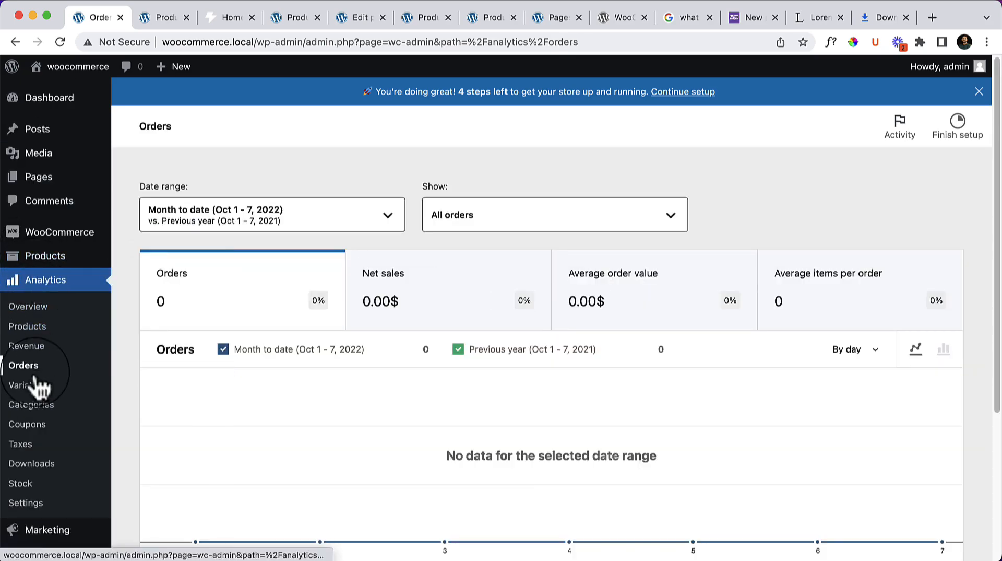
{"action": "left_click", "coordinate": [34, 387]}
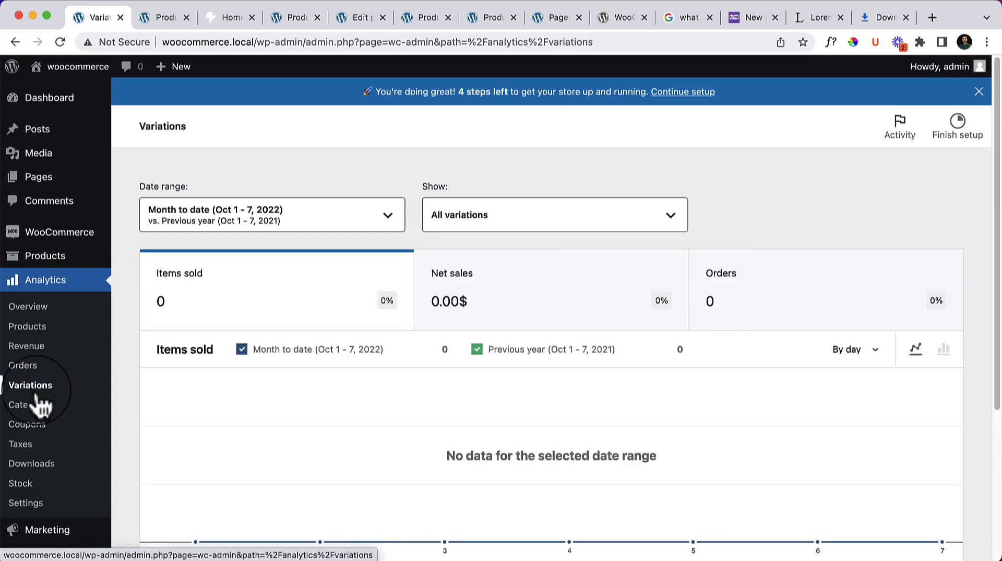
{"action": "left_click", "coordinate": [39, 406]}
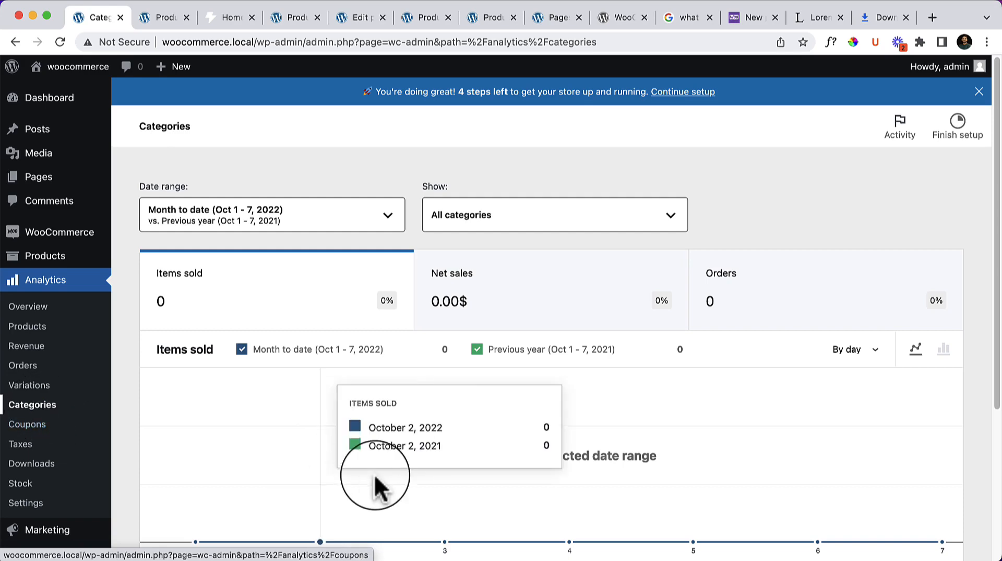
View the Coupons, Taxes, Downloads and Stock analytics reports
{"action": "scroll", "coordinate": [376, 485], "scroll_direction": "down", "scroll_amount": 5}
{"action": "scroll", "coordinate": [427, 457], "scroll_direction": "down", "scroll_amount": 1}
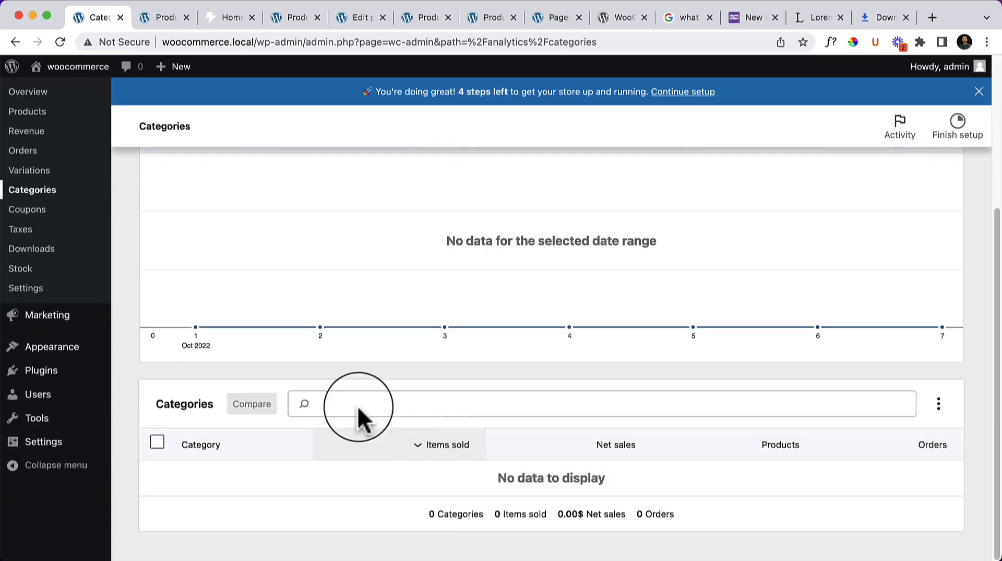
{"action": "left_click", "coordinate": [32, 210]}
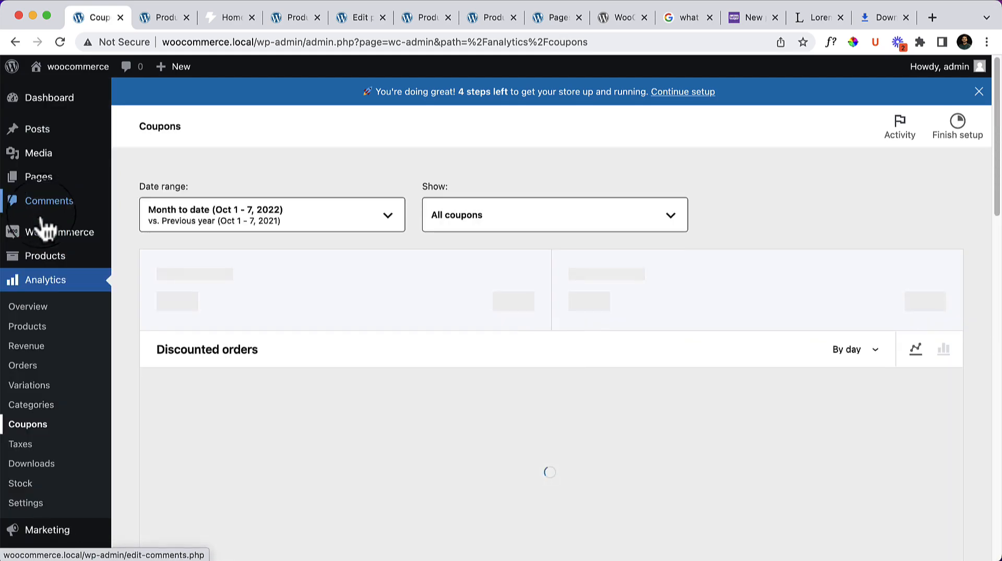
{"action": "scroll", "coordinate": [33, 363], "scroll_direction": "down", "scroll_amount": 3}
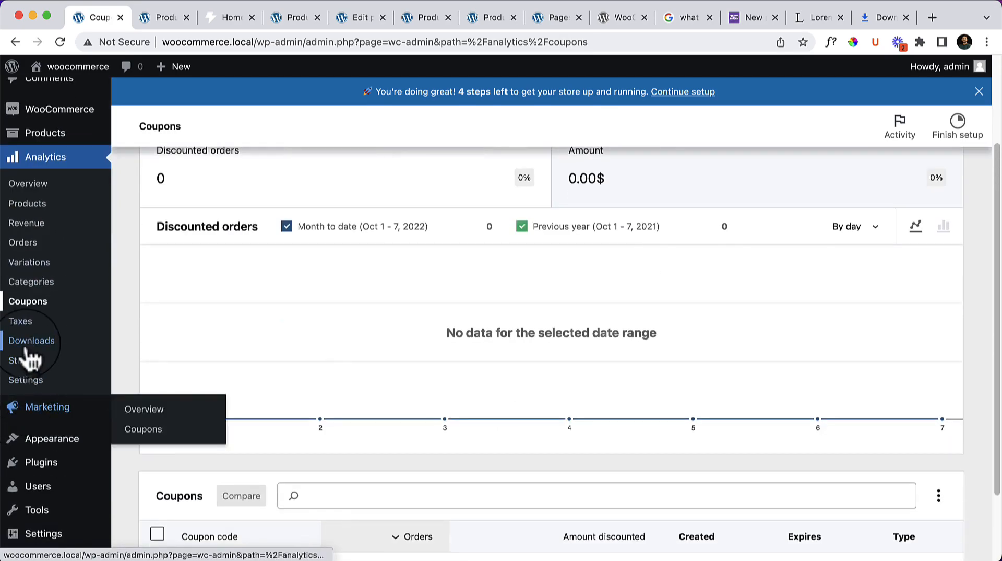
{"action": "left_click", "coordinate": [21, 320]}
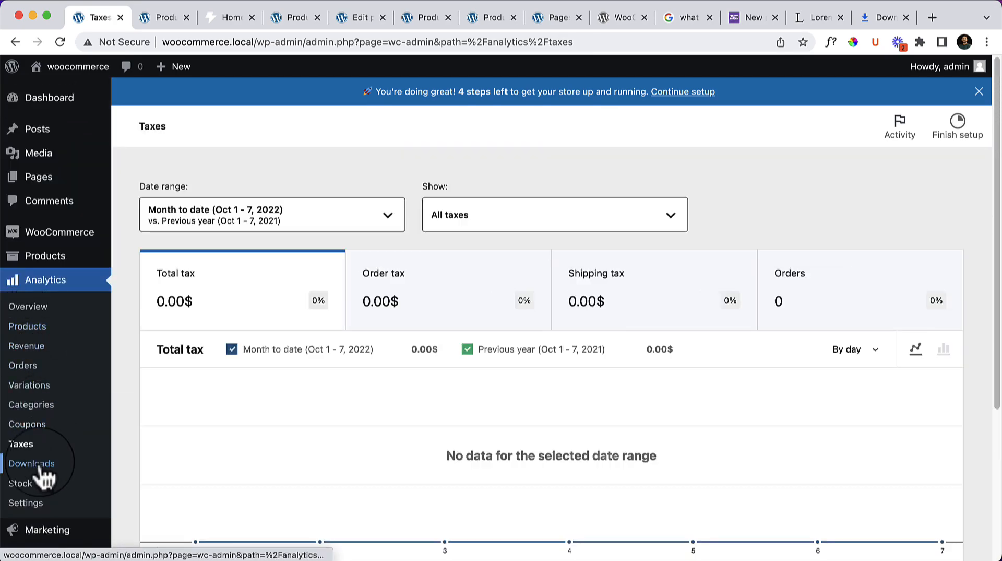
{"action": "left_click", "coordinate": [32, 463]}
{"action": "scroll", "coordinate": [50, 478], "scroll_direction": "down", "scroll_amount": 1}
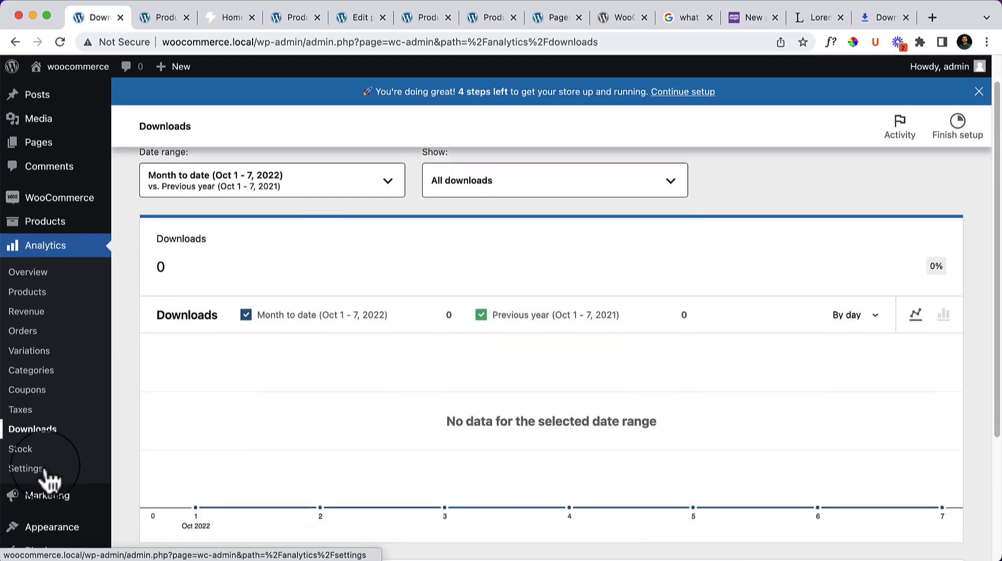
{"action": "left_click", "coordinate": [42, 449]}
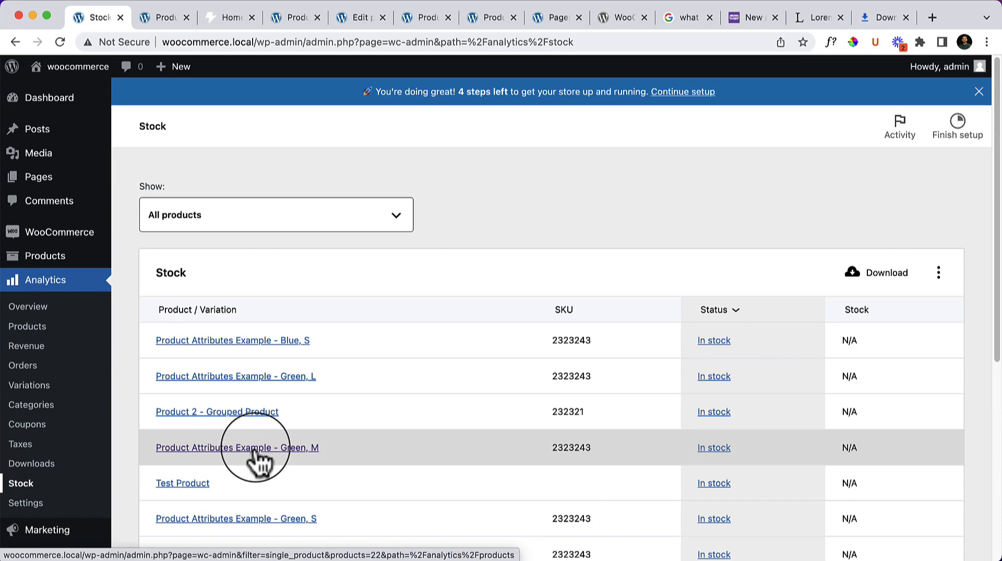
Open Analytics > Settings to see the excluded and actionable order statuses
{"action": "scroll", "coordinate": [513, 423], "scroll_direction": "down", "scroll_amount": 5}
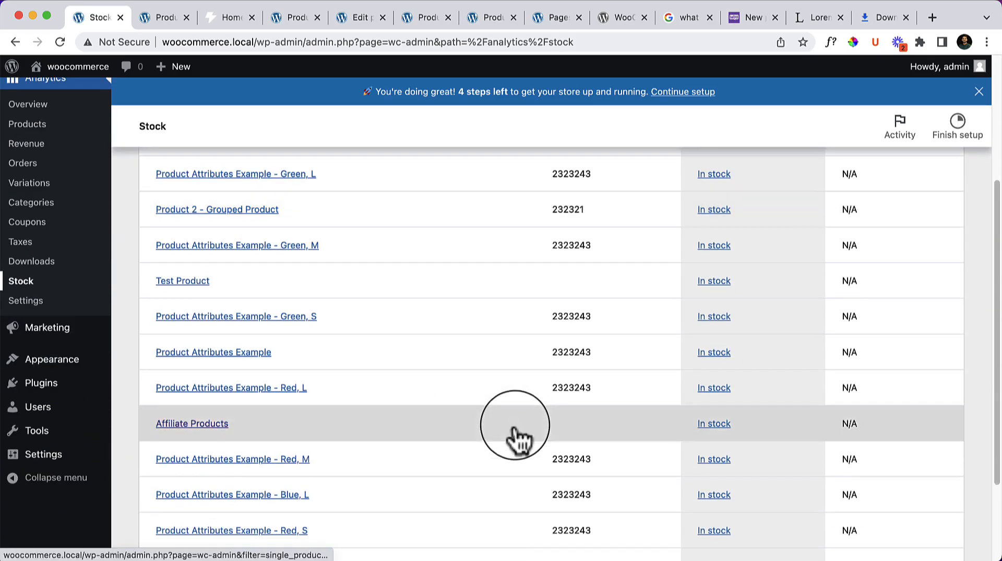
{"action": "left_click", "coordinate": [27, 303]}
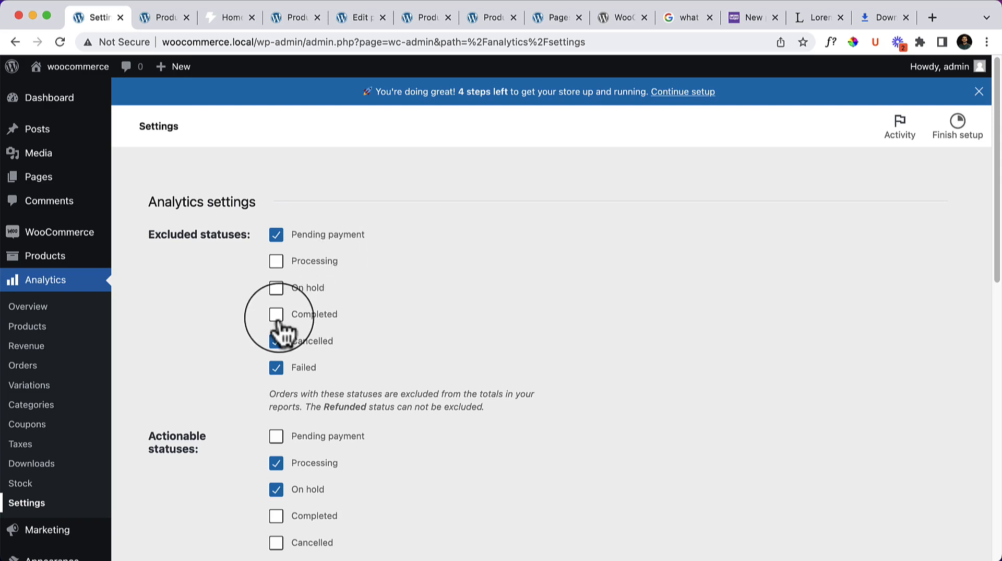
{"action": "left_click", "coordinate": [319, 263]}
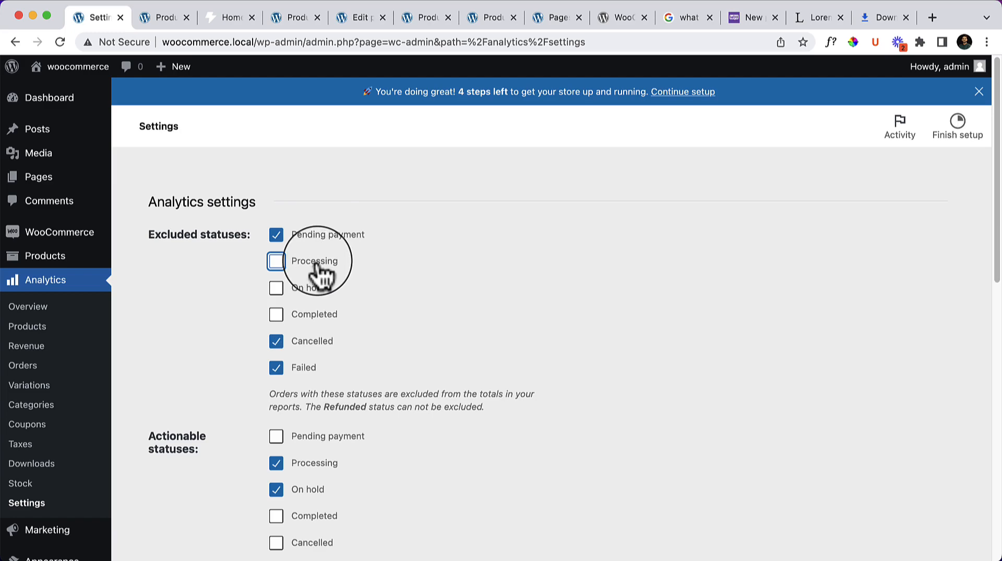
{"action": "scroll", "coordinate": [488, 351], "scroll_direction": "down", "scroll_amount": 3}
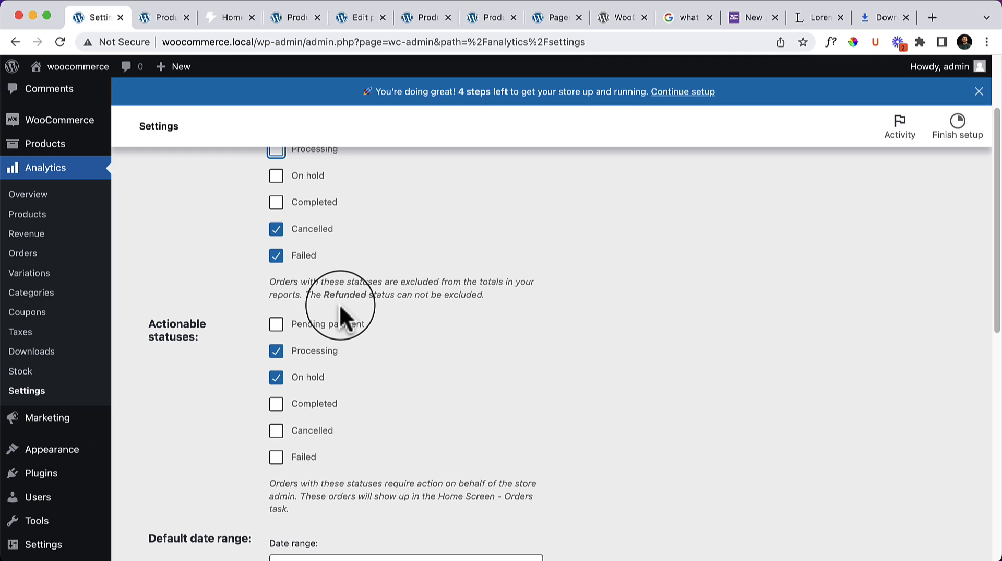
{"action": "scroll", "coordinate": [341, 313], "scroll_direction": "up", "scroll_amount": 3}
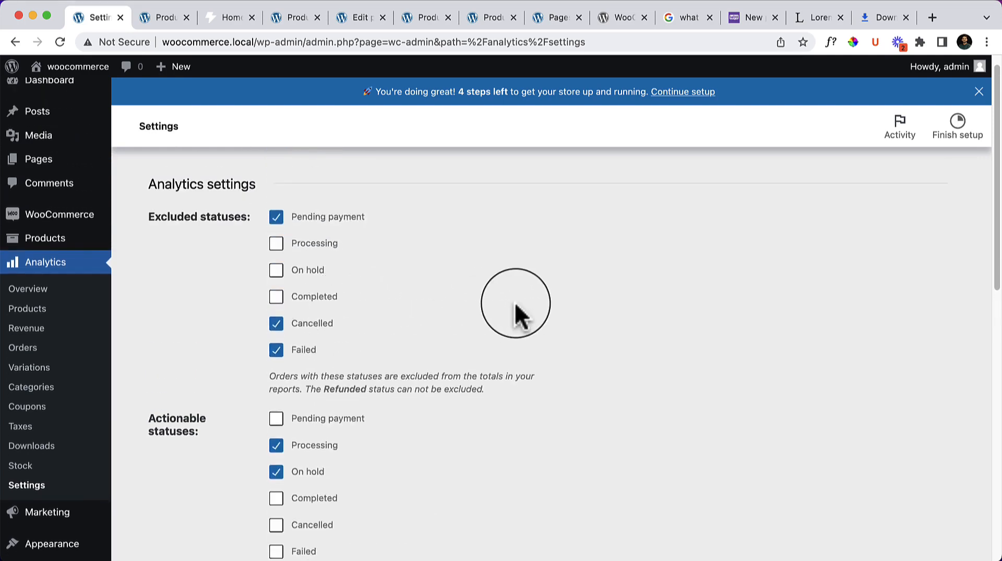
{"action": "scroll", "coordinate": [334, 350], "scroll_direction": "down", "scroll_amount": 1}
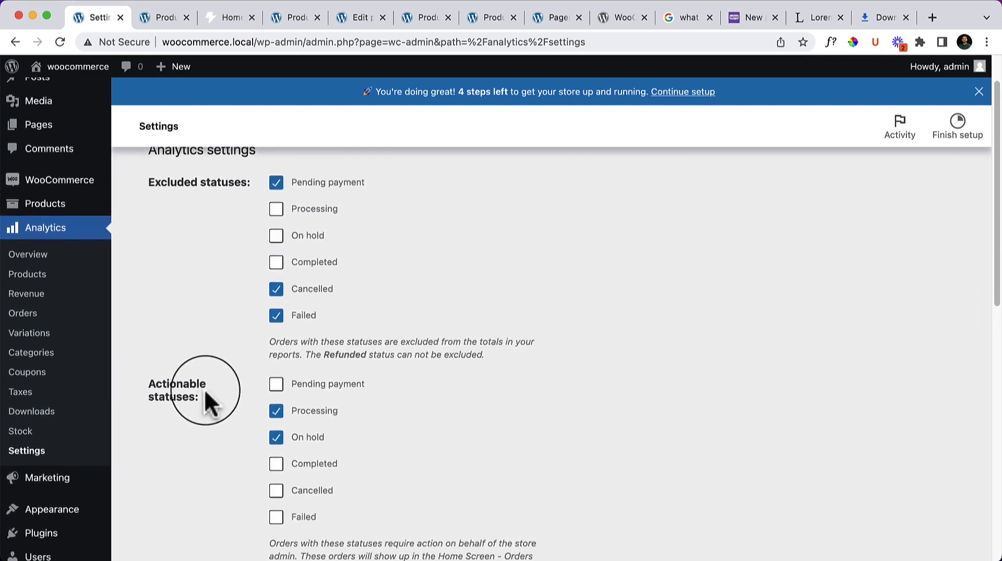
{"action": "scroll", "coordinate": [448, 402], "scroll_direction": "down", "scroll_amount": 3}
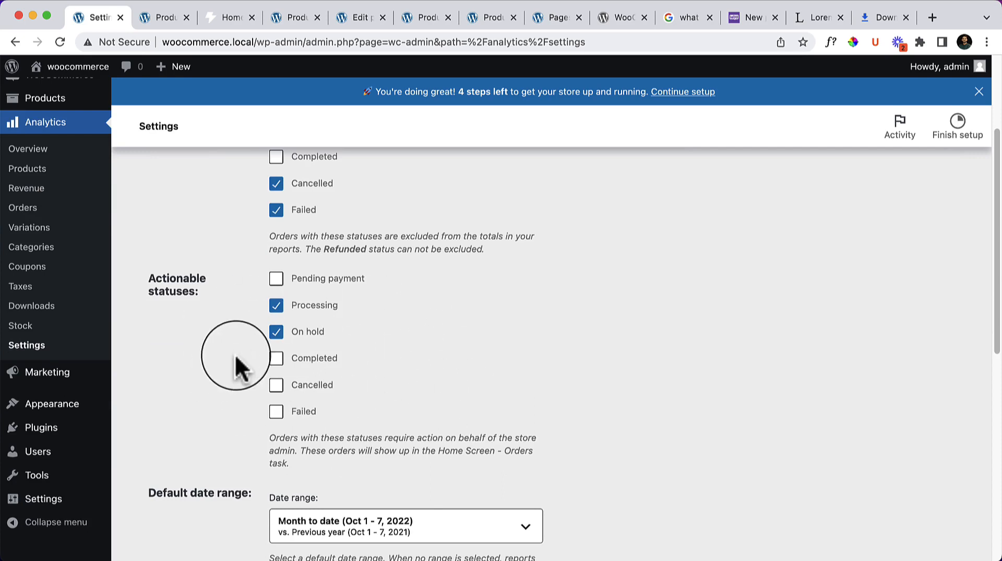
{"action": "scroll", "coordinate": [418, 417], "scroll_direction": "down", "scroll_amount": 1}
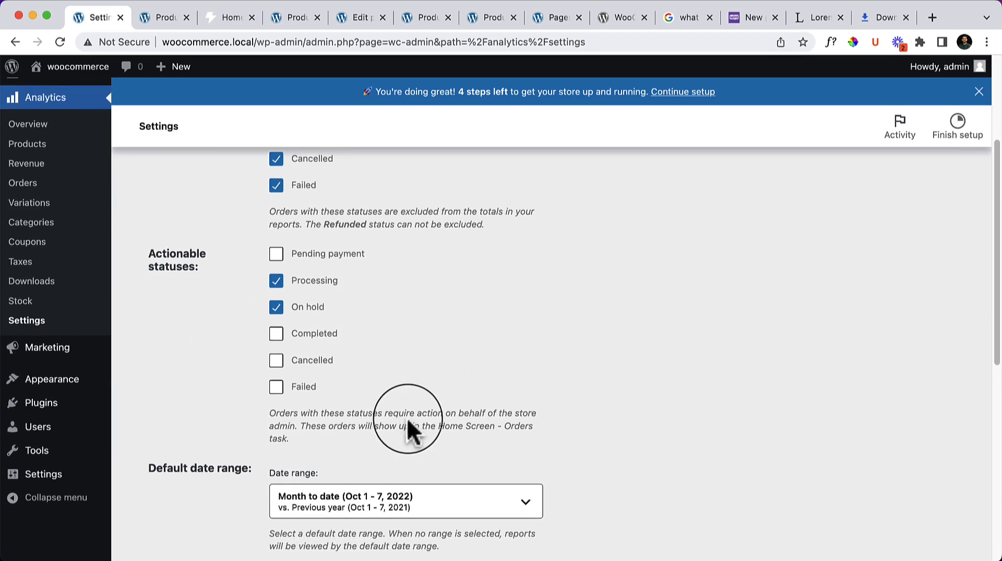
{"action": "scroll", "coordinate": [397, 429], "scroll_direction": "down", "scroll_amount": 5}
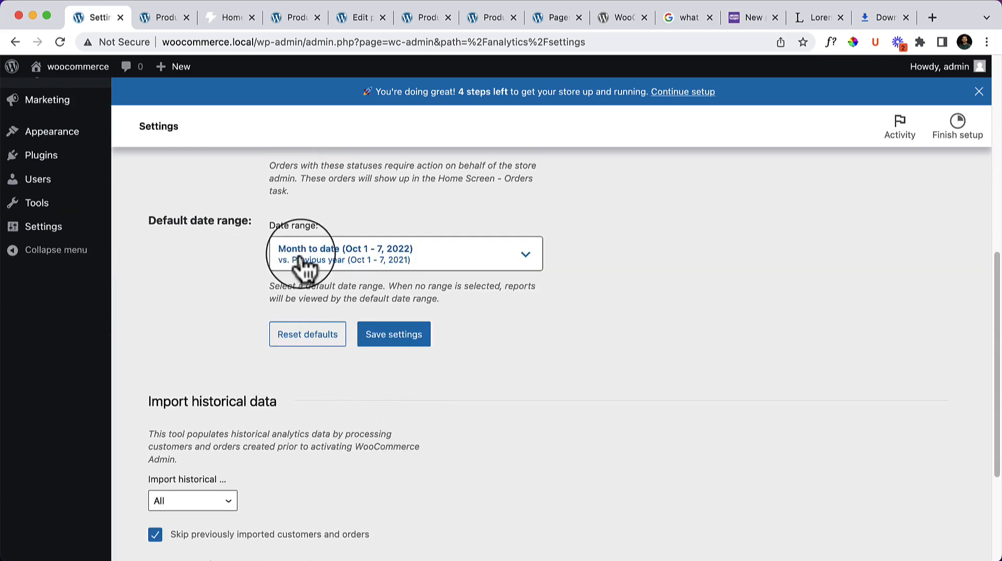
Check the default date range and import period (kept at All), then go to Marketing
{"action": "left_click", "coordinate": [328, 261]}
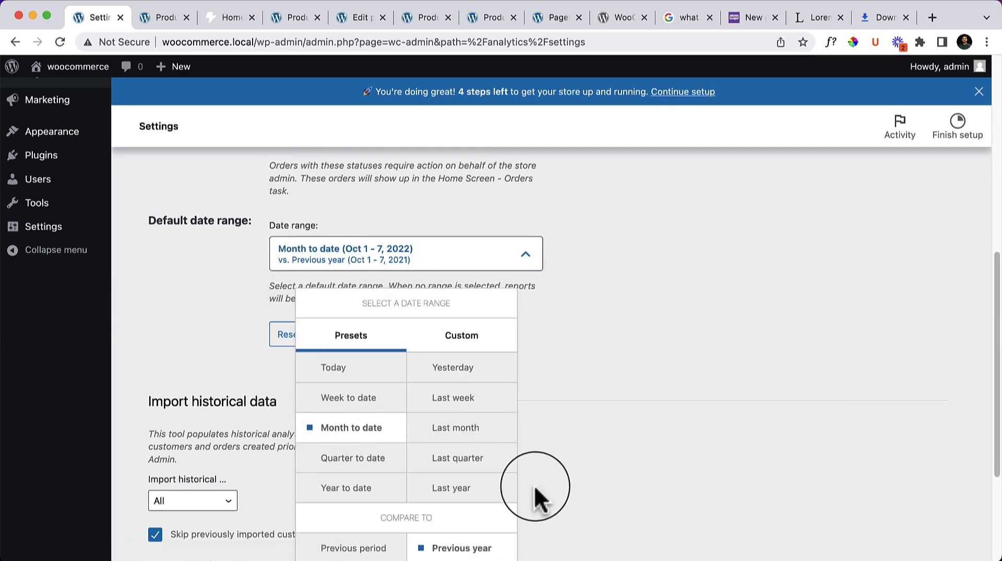
{"action": "scroll", "coordinate": [522, 410], "scroll_direction": "down", "scroll_amount": 3}
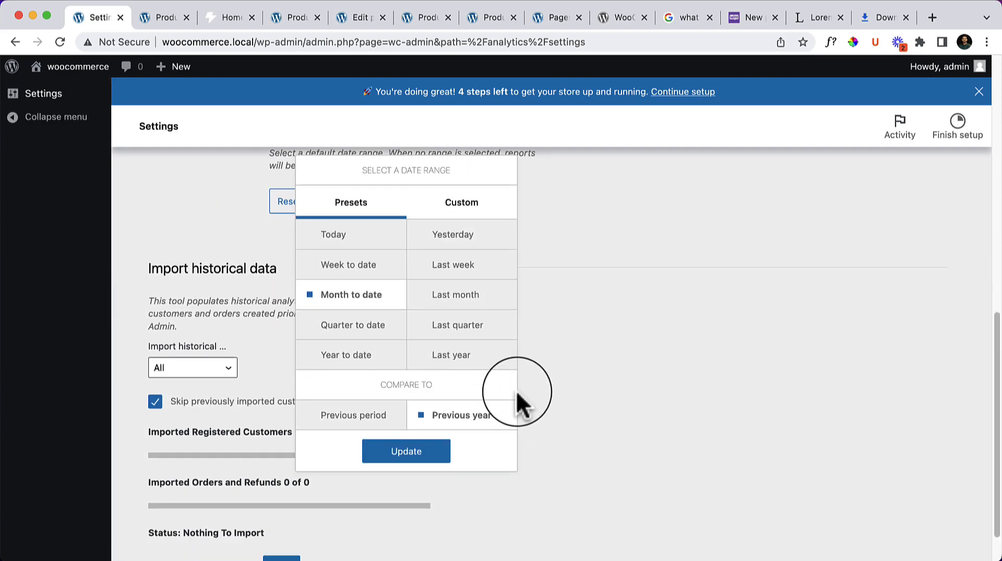
{"action": "left_click", "coordinate": [560, 395]}
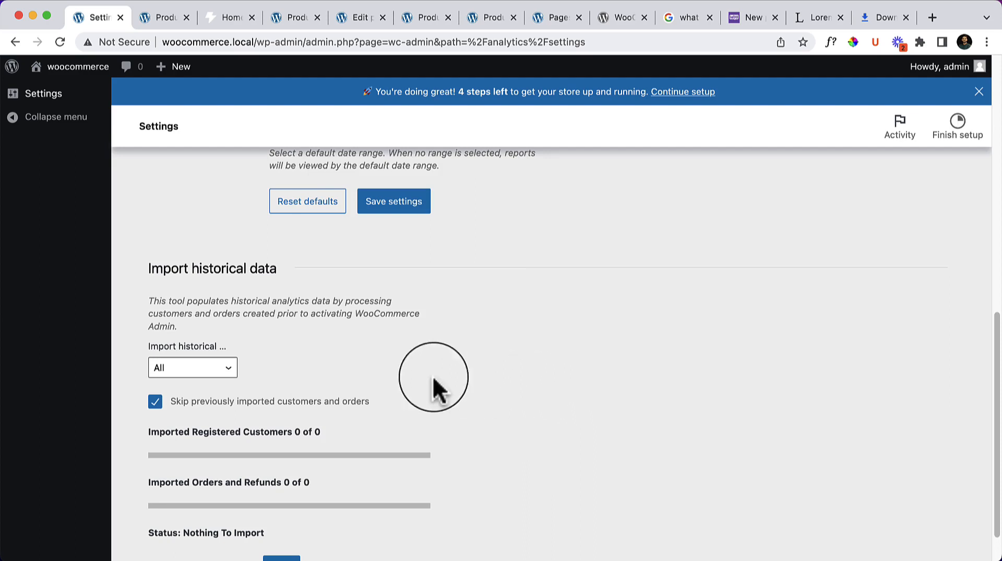
{"action": "left_click", "coordinate": [209, 368]}
{"action": "left_click", "coordinate": [415, 336]}
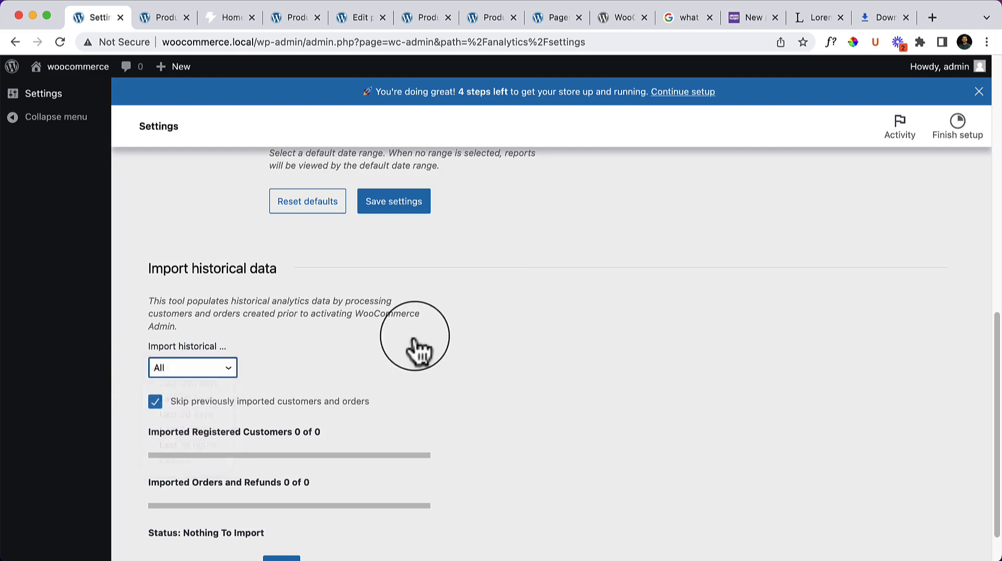
{"action": "scroll", "coordinate": [415, 340], "scroll_direction": "down", "scroll_amount": 2}
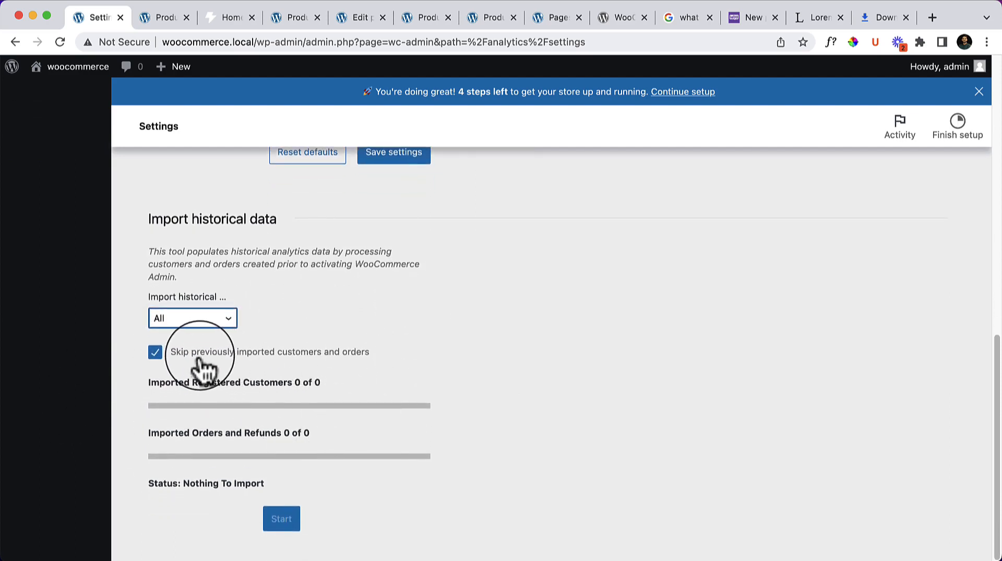
{"action": "scroll", "coordinate": [201, 369], "scroll_direction": "up", "scroll_amount": 15}
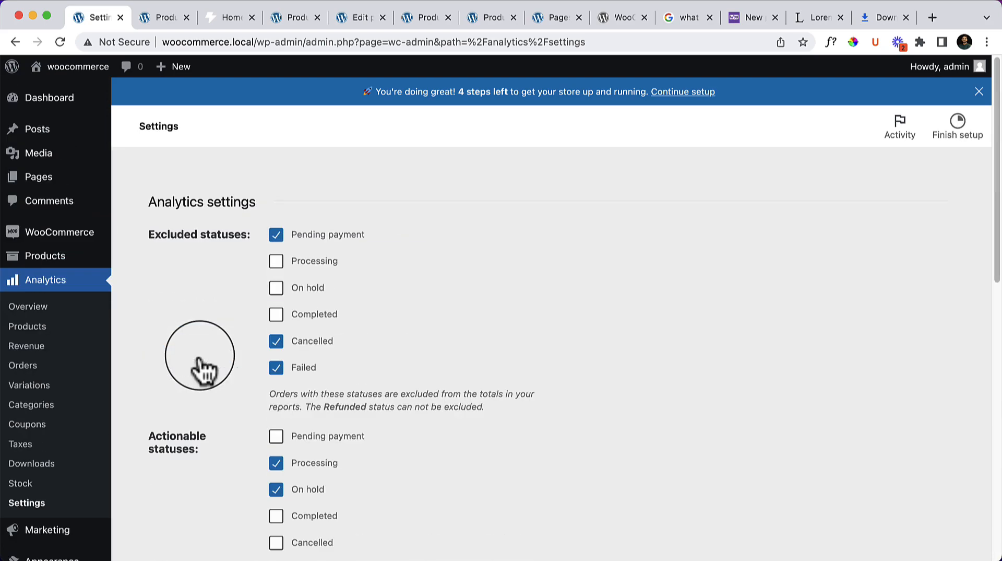
{"action": "scroll", "coordinate": [219, 373], "scroll_direction": "down", "scroll_amount": 5}
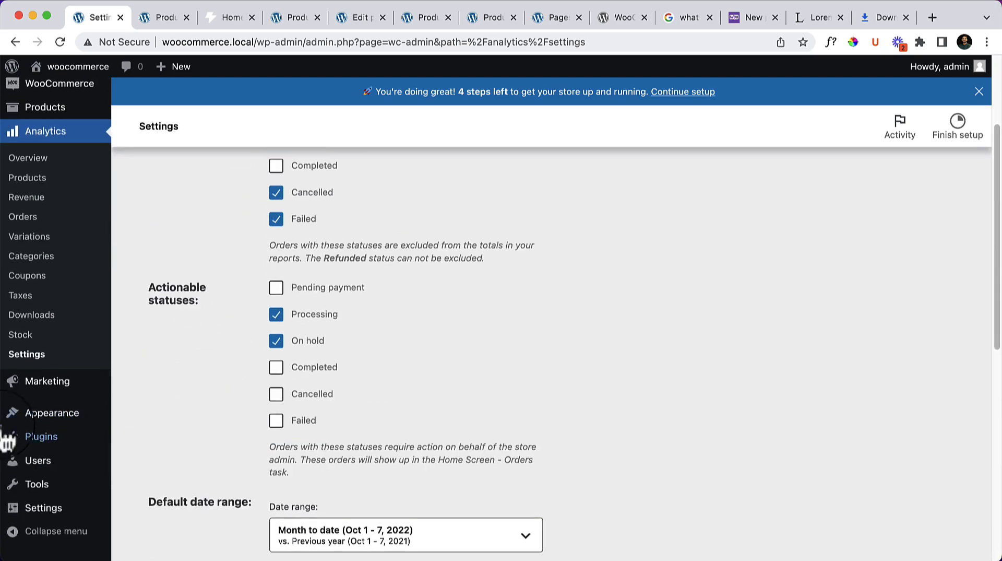
{"action": "left_click", "coordinate": [64, 388]}
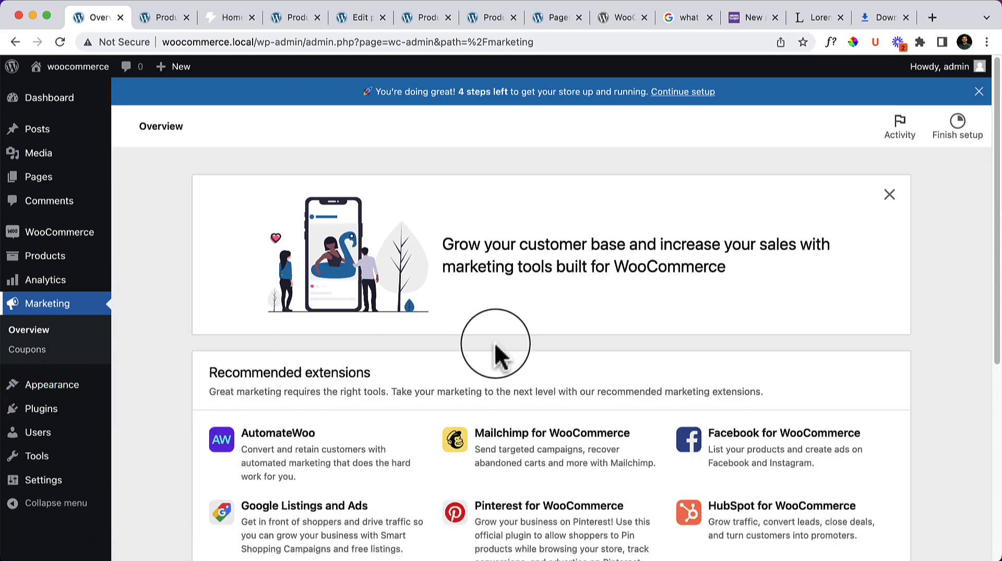
{"action": "scroll", "coordinate": [495, 345], "scroll_direction": "down", "scroll_amount": 6}
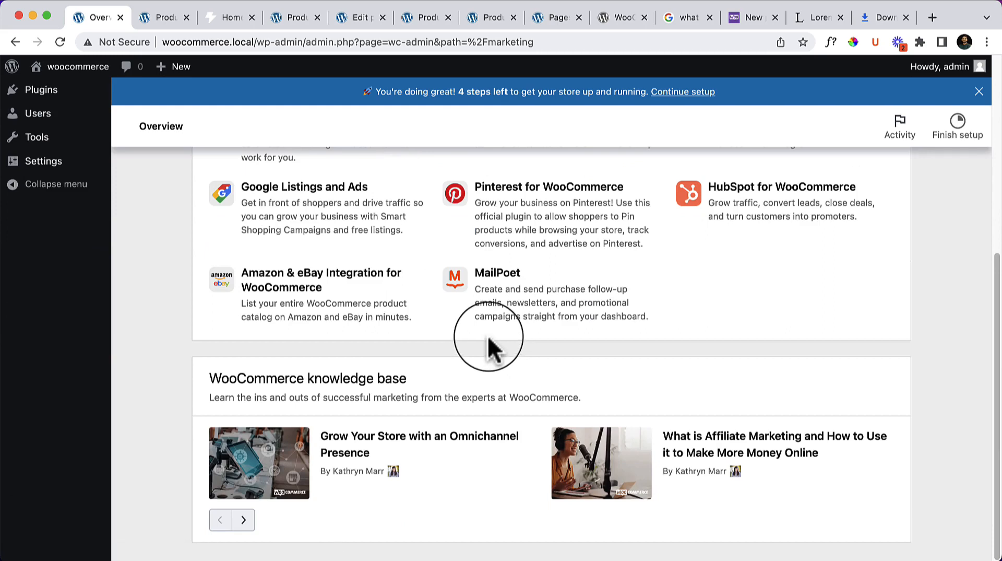
{"action": "scroll", "coordinate": [489, 339], "scroll_direction": "up", "scroll_amount": 2}
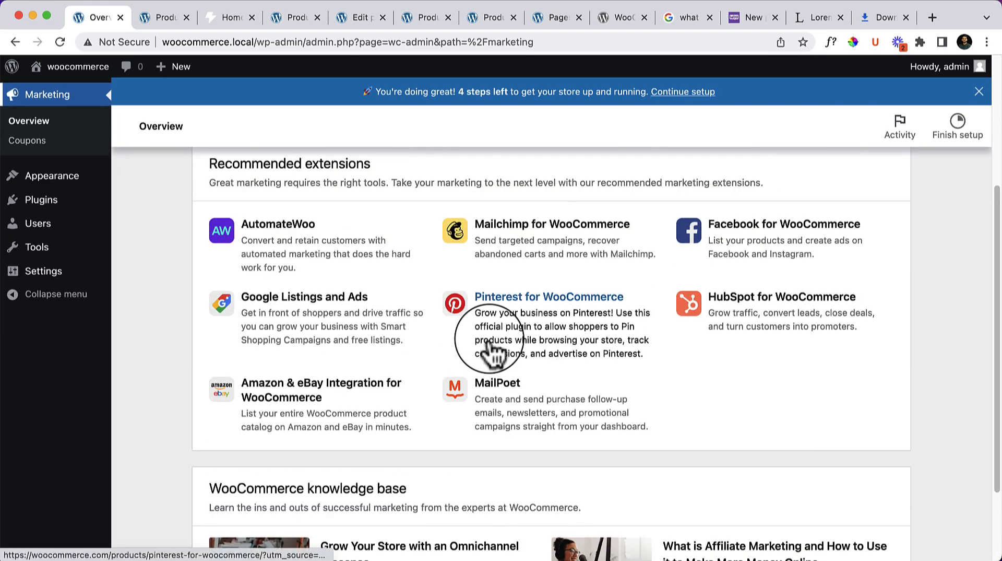
{"action": "scroll", "coordinate": [470, 347], "scroll_direction": "up", "scroll_amount": 4}
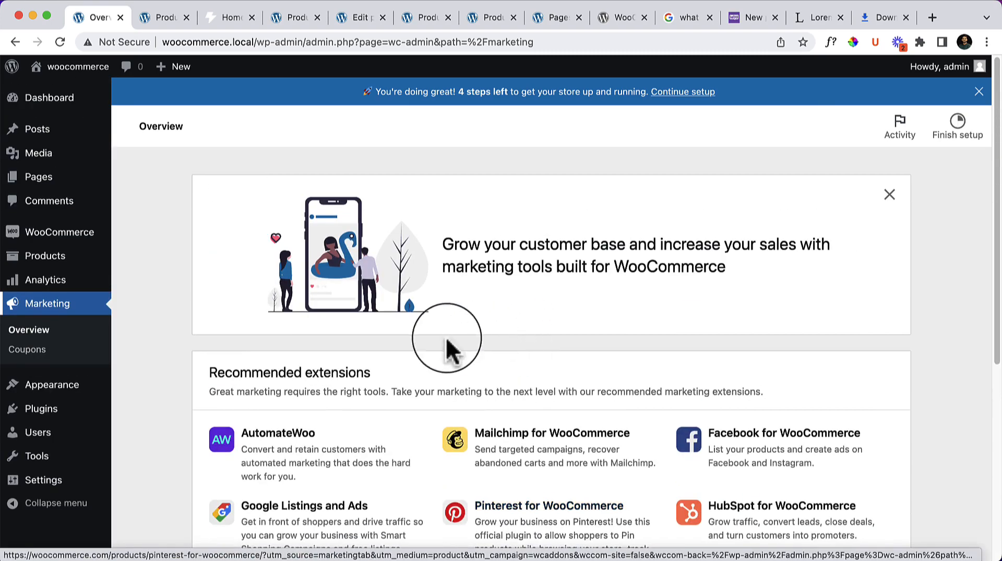
Browse Marketing > Coupons and its extensions, then return to the Product Attributes Example tab
{"action": "left_click", "coordinate": [26, 358]}
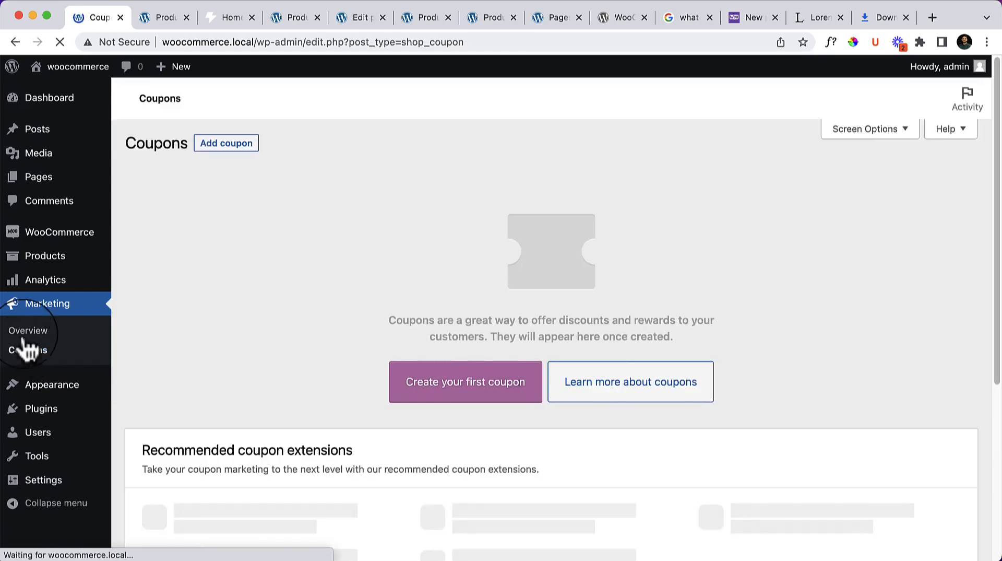
{"action": "mouse_move", "coordinate": [86, 243]}
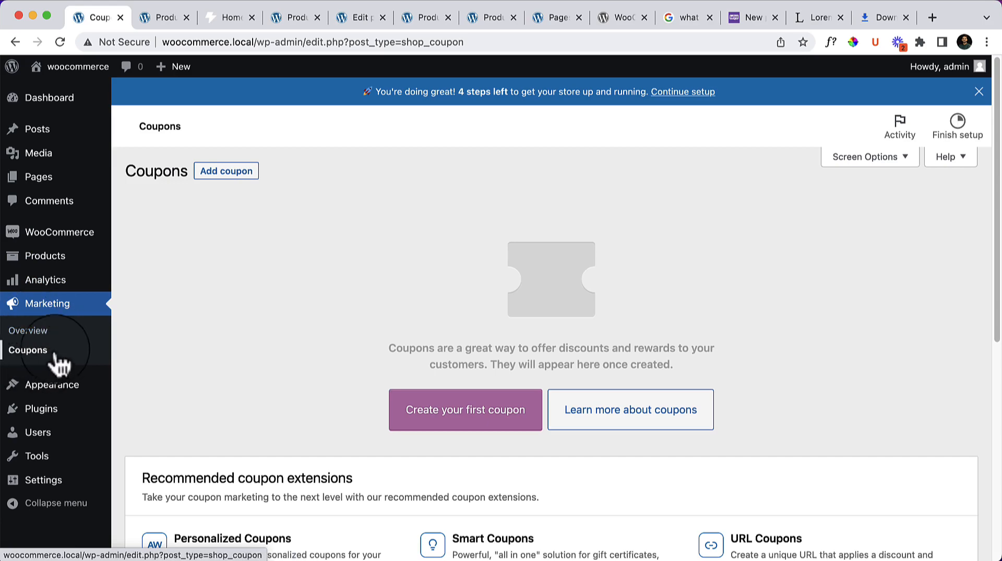
{"action": "scroll", "coordinate": [327, 376], "scroll_direction": "down", "scroll_amount": 5}
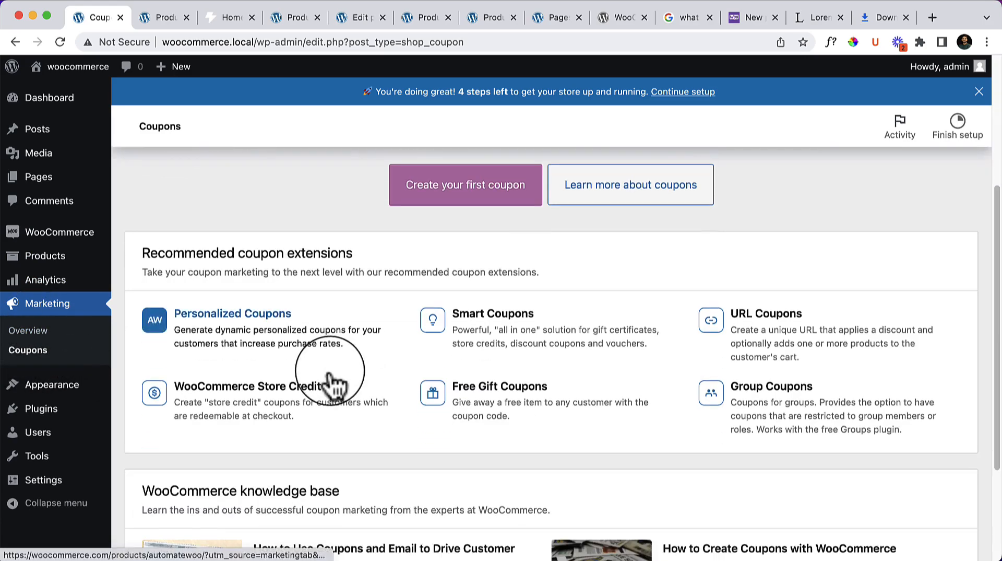
{"action": "scroll", "coordinate": [330, 373], "scroll_direction": "down", "scroll_amount": 3}
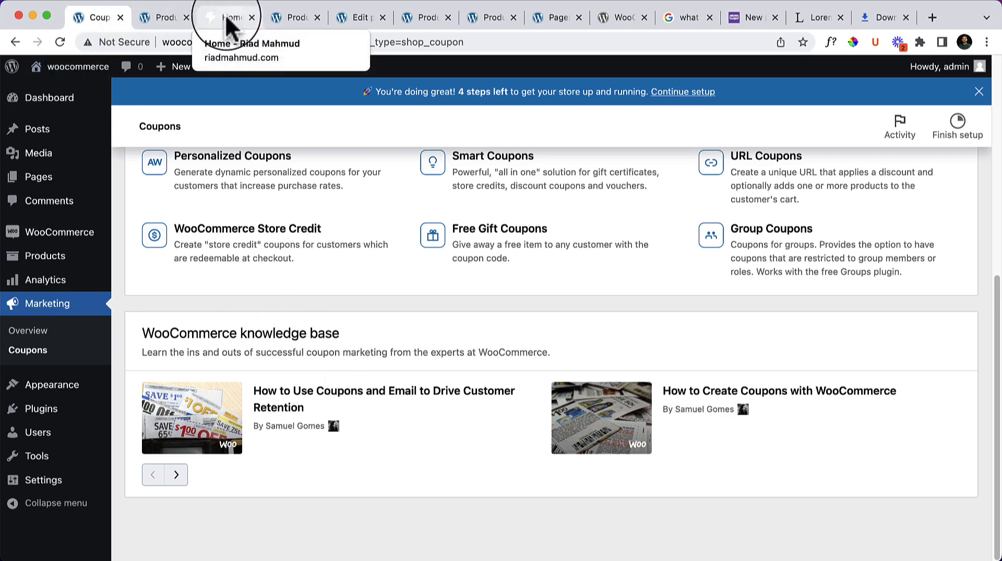
{"action": "left_click", "coordinate": [165, 18]}
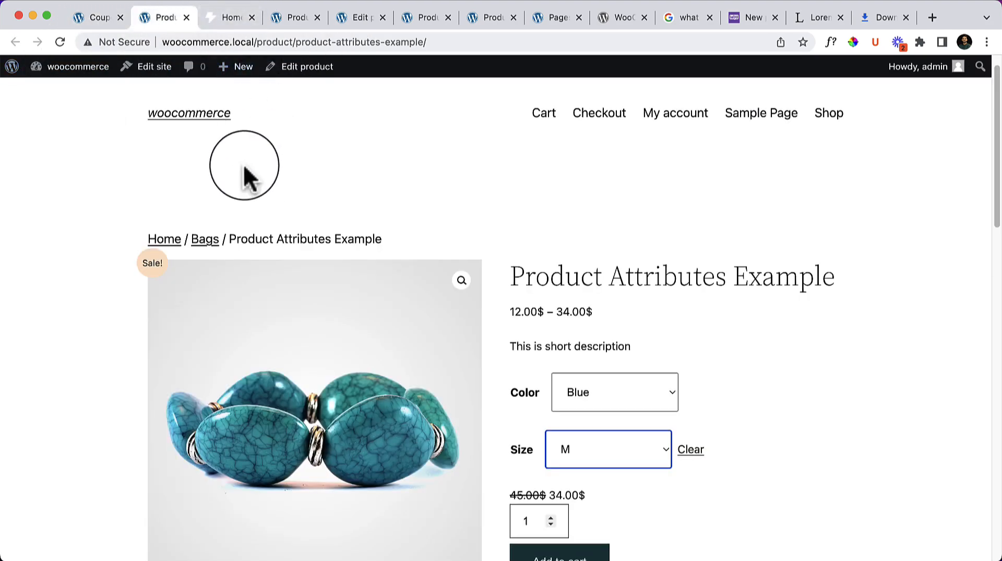
Go to the store home page, copy its URL, and open a new Incognito window
{"action": "left_click", "coordinate": [201, 118]}
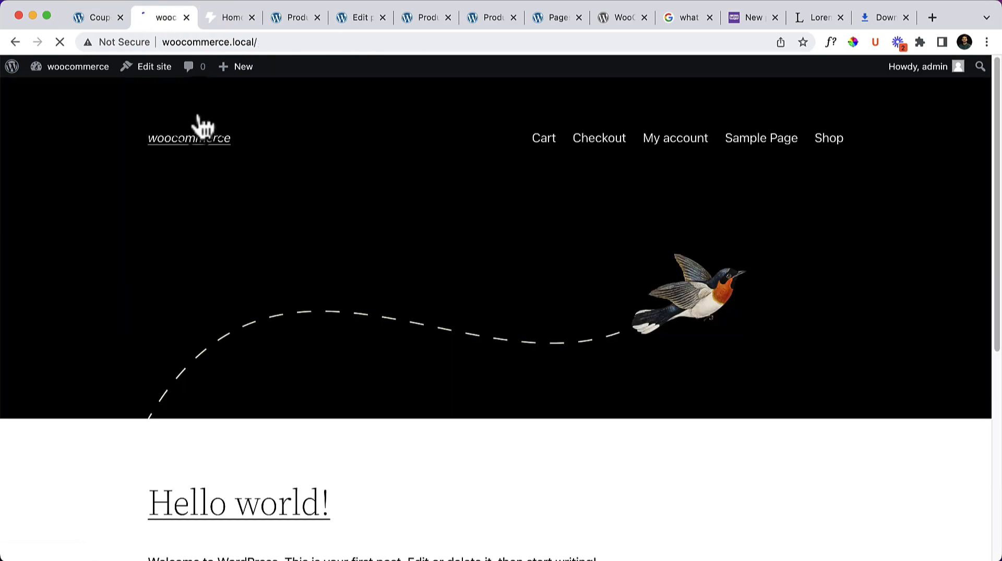
{"action": "scroll", "coordinate": [431, 273], "scroll_direction": "down", "scroll_amount": 7}
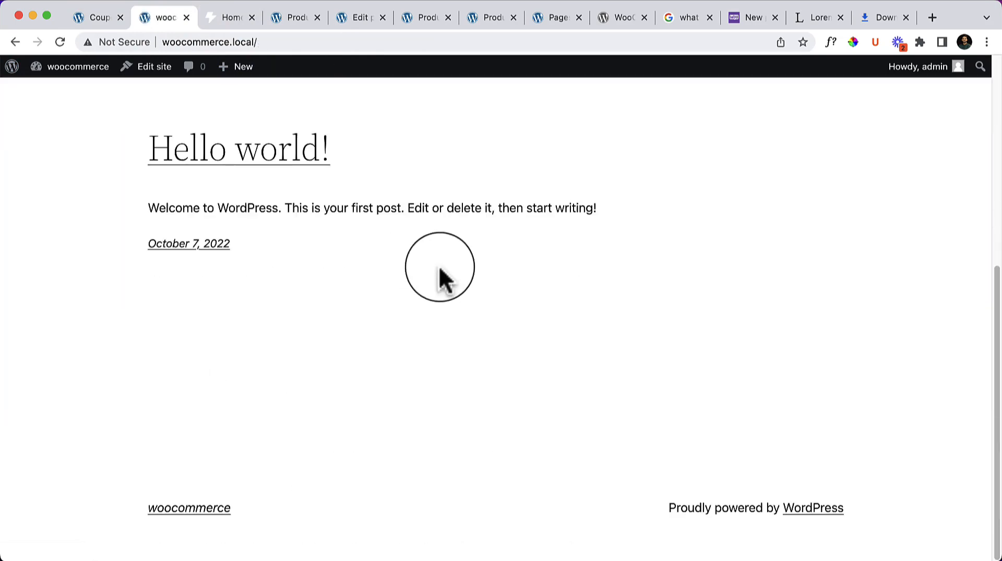
{"action": "scroll", "coordinate": [438, 277], "scroll_direction": "up", "scroll_amount": 7}
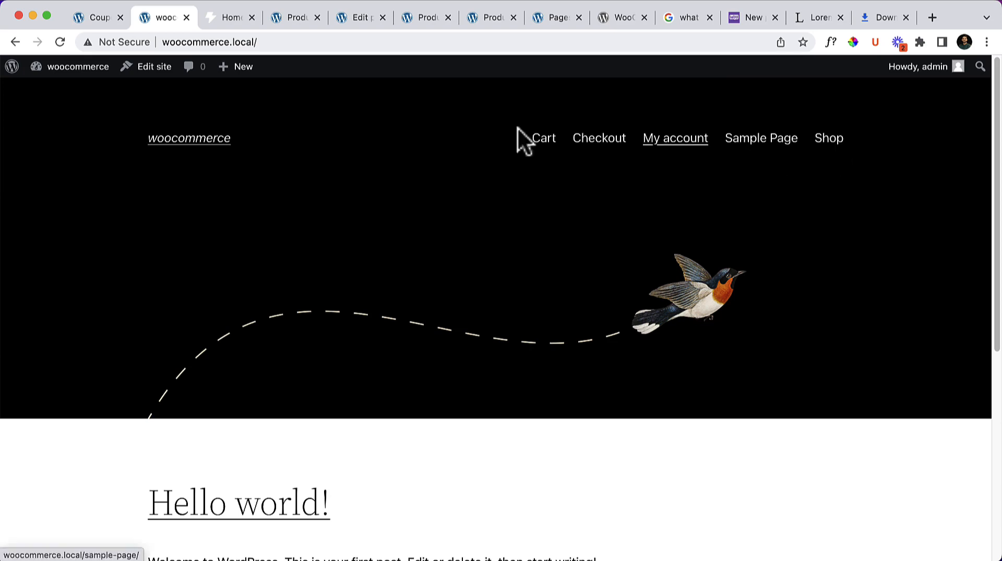
{"action": "left_click", "coordinate": [428, 42]}
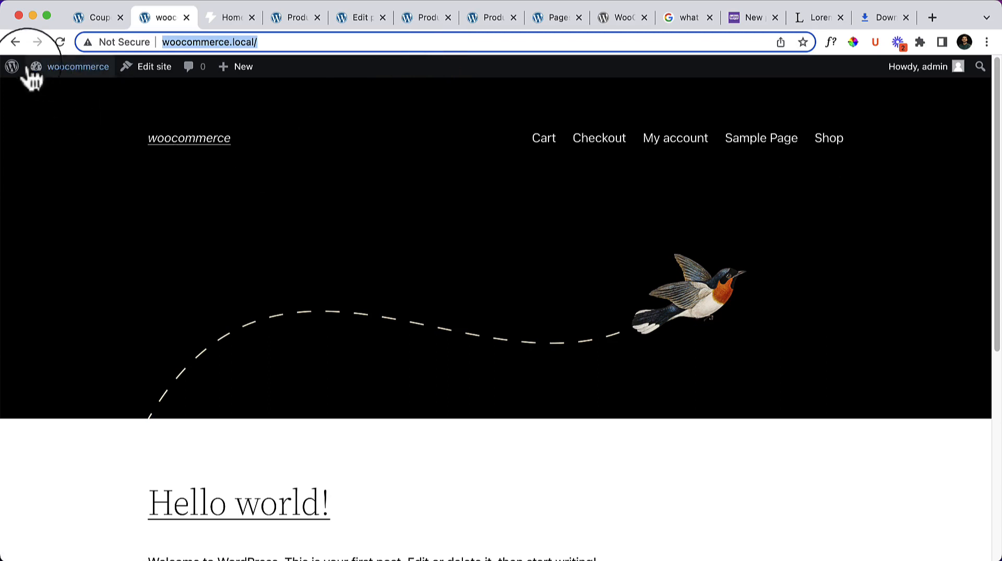
{"action": "right_click", "coordinate": [328, 47]}
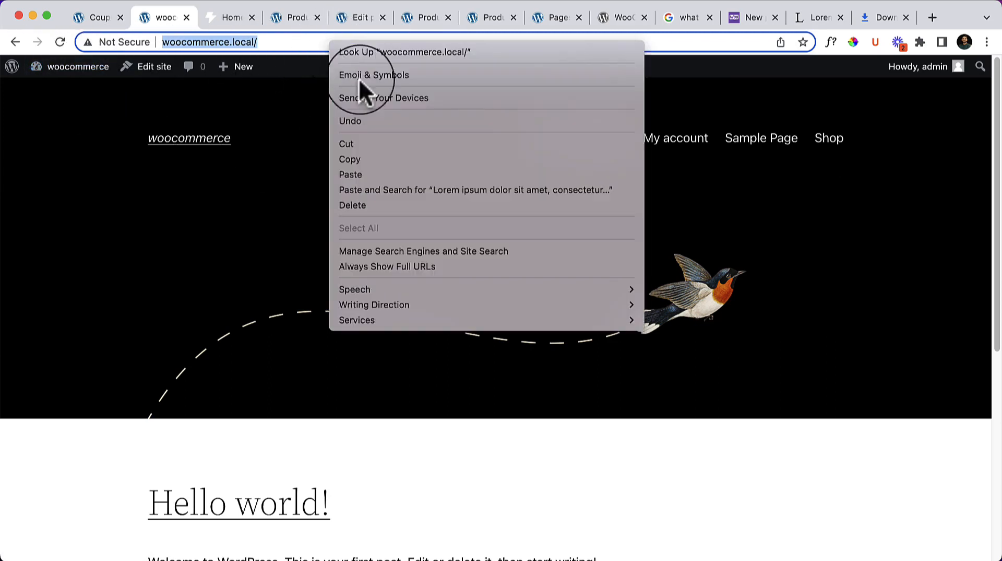
{"action": "left_click", "coordinate": [394, 160]}
{"action": "left_click", "coordinate": [985, 43]}
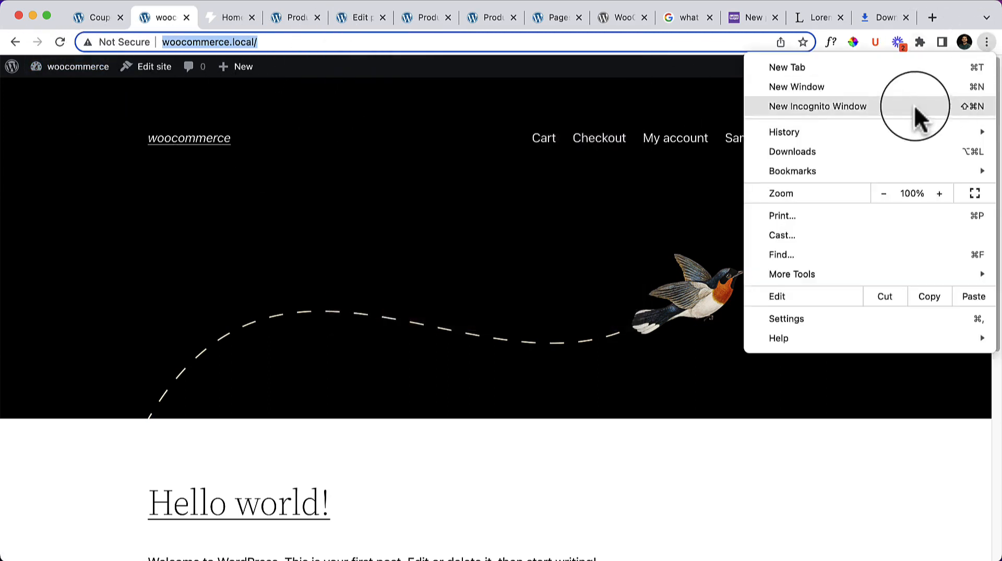
{"action": "left_click", "coordinate": [890, 106]}
Paste and load the store URL in Incognito, then browse the Shop's five products
{"action": "right_click", "coordinate": [285, 50]}
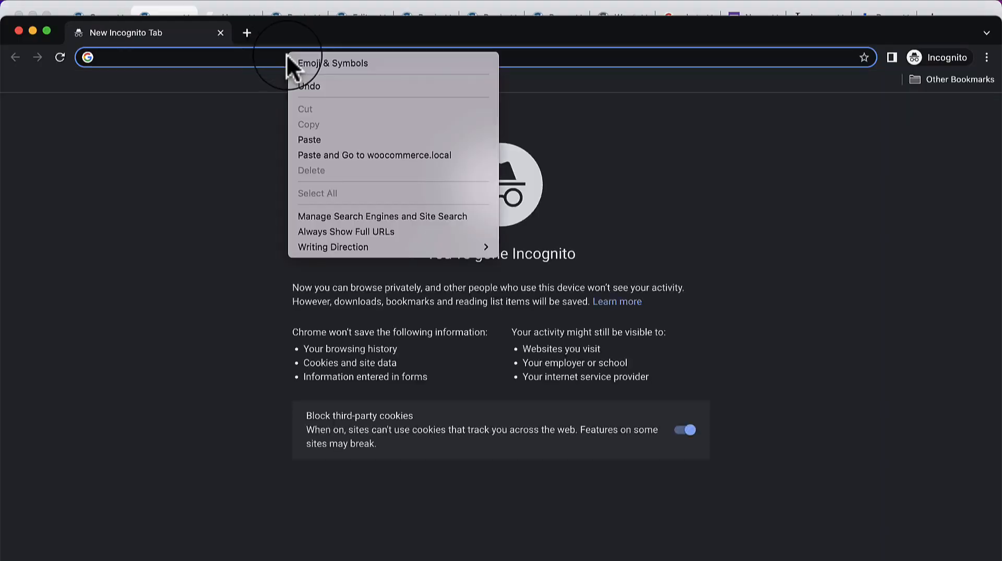
{"action": "left_click", "coordinate": [357, 155]}
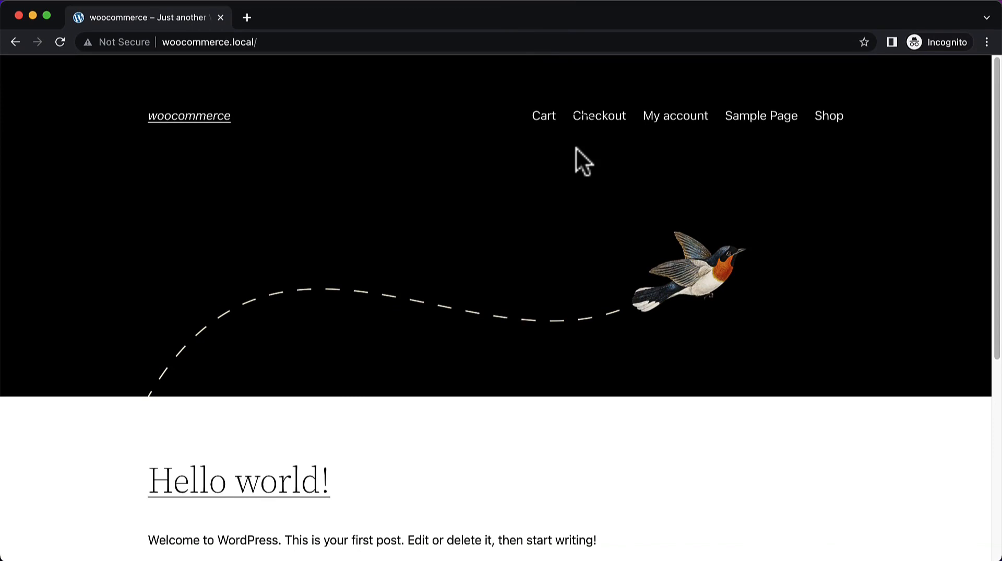
{"action": "left_click", "coordinate": [834, 119]}
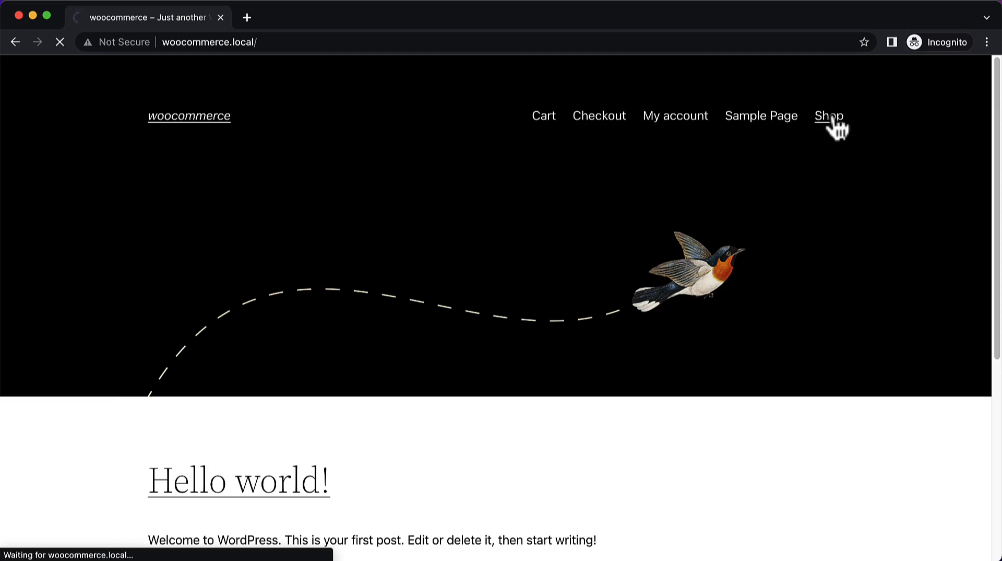
{"action": "scroll", "coordinate": [554, 230], "scroll_direction": "down", "scroll_amount": 3}
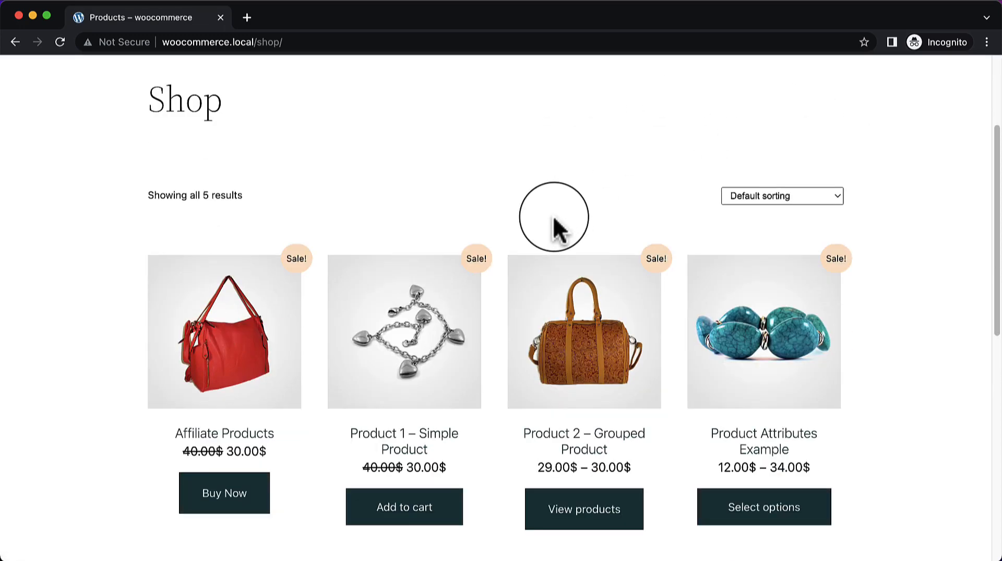
{"action": "scroll", "coordinate": [554, 229], "scroll_direction": "down", "scroll_amount": 3}
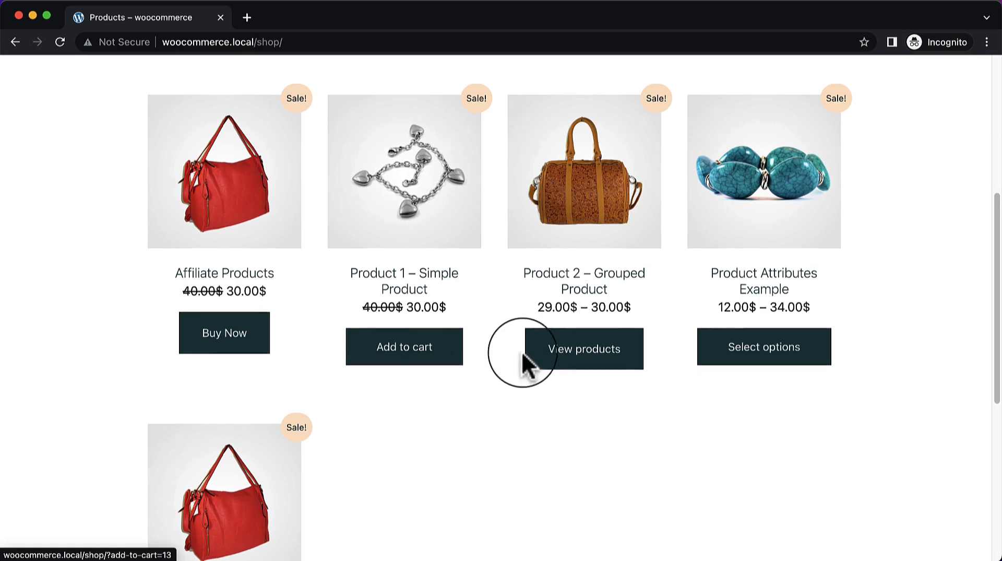
{"action": "scroll", "coordinate": [521, 355], "scroll_direction": "down", "scroll_amount": 5}
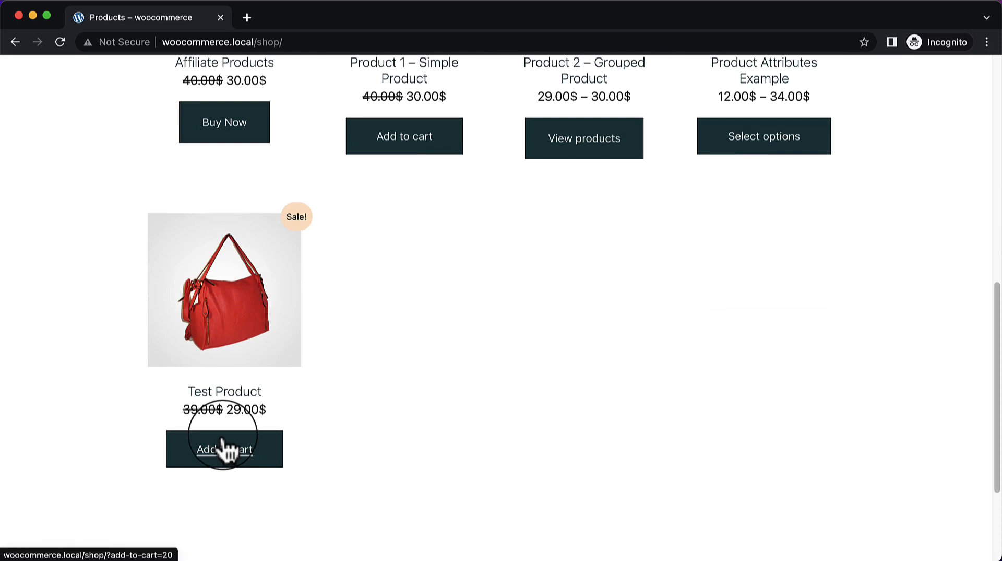
{"action": "scroll", "coordinate": [655, 214], "scroll_direction": "up", "scroll_amount": 3}
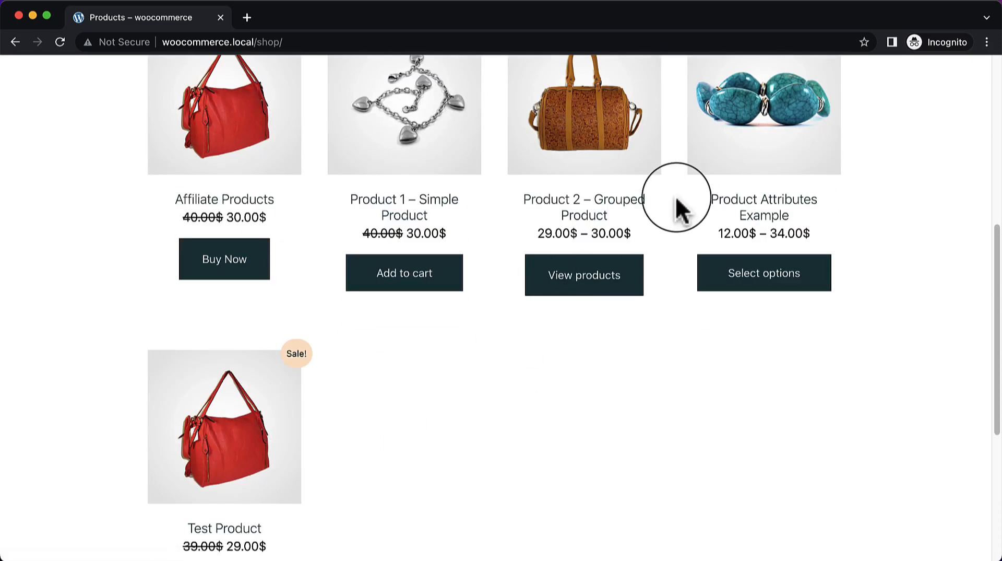
{"action": "scroll", "coordinate": [678, 209], "scroll_direction": "down", "scroll_amount": 2}
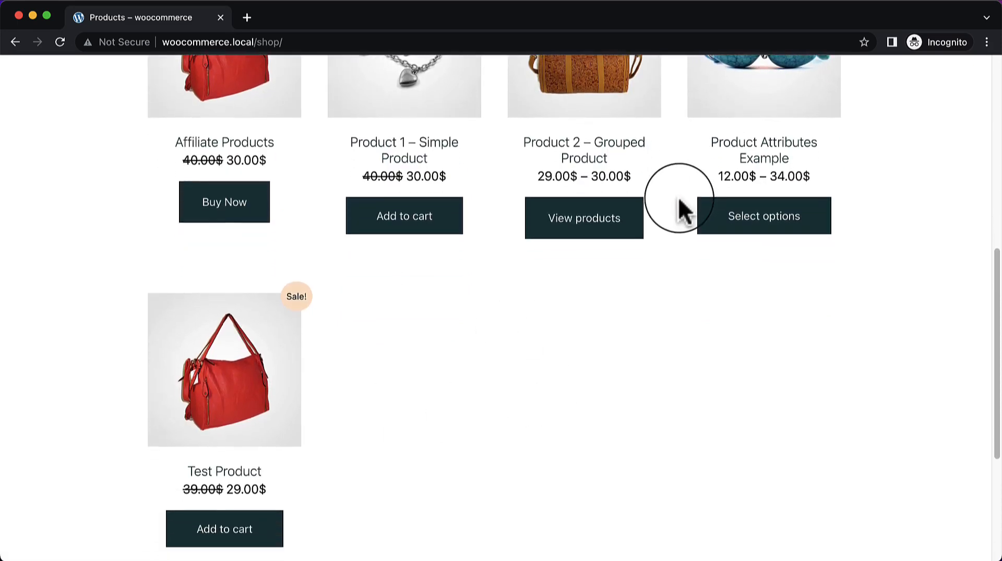
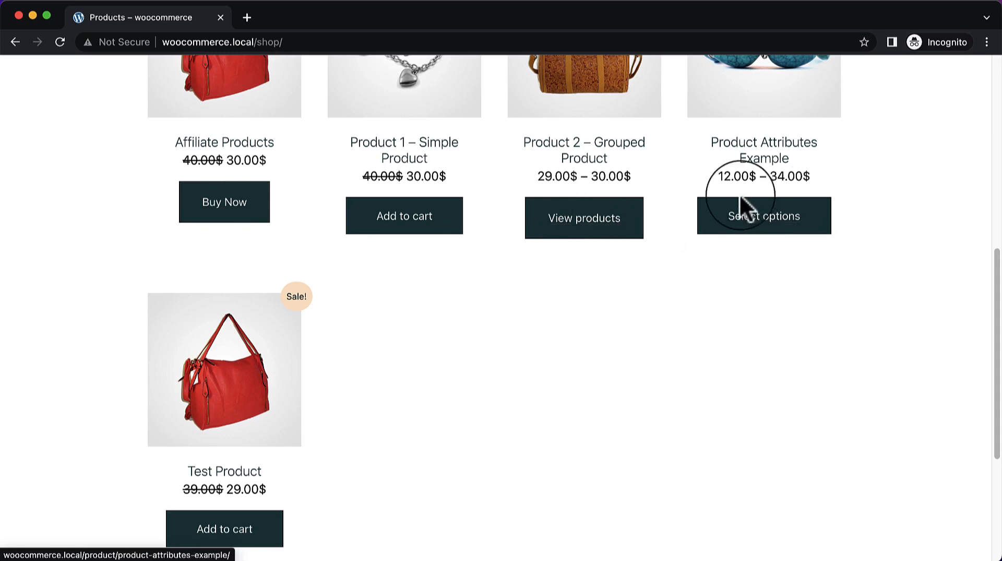
Open the Product Attributes Example product page from the Shop listing
{"action": "scroll", "coordinate": [436, 342], "scroll_direction": "down", "scroll_amount": 3}
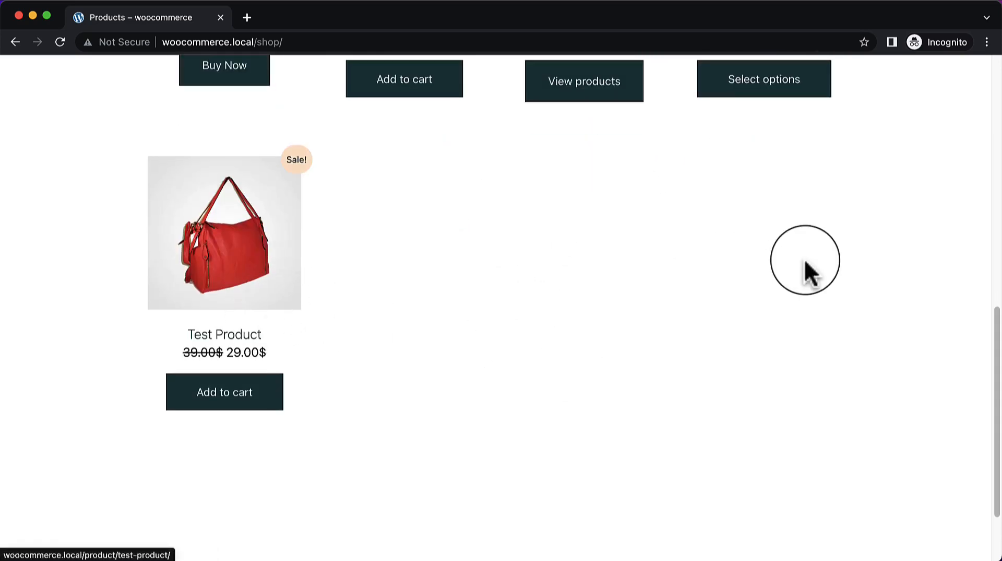
{"action": "scroll", "coordinate": [806, 274], "scroll_direction": "up", "scroll_amount": 3}
{"action": "left_click", "coordinate": [776, 173]}
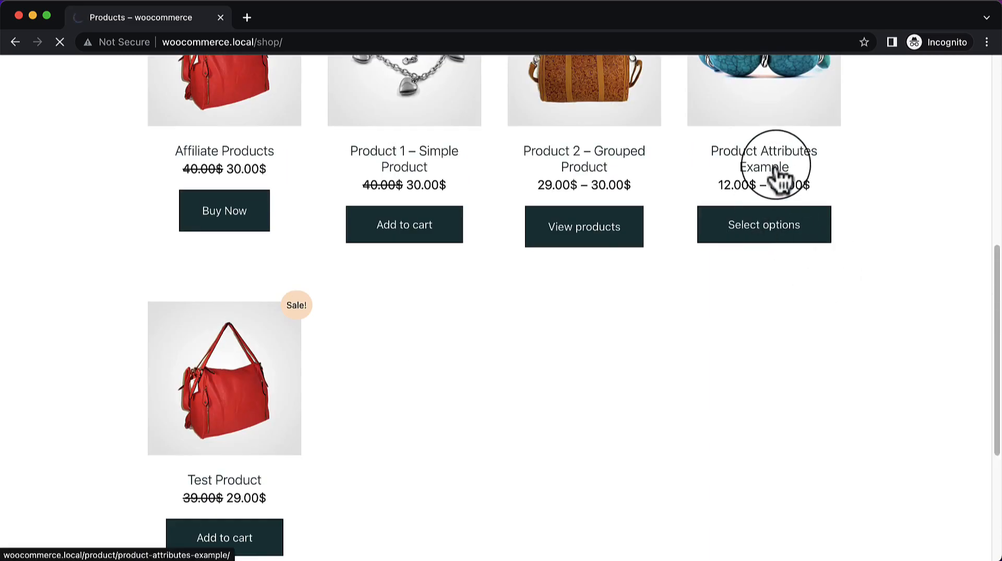
Add Product Attributes Example in Color Blue and Size M to the cart
{"action": "scroll", "coordinate": [779, 174], "scroll_direction": "down", "scroll_amount": 3}
{"action": "left_click", "coordinate": [632, 234]}
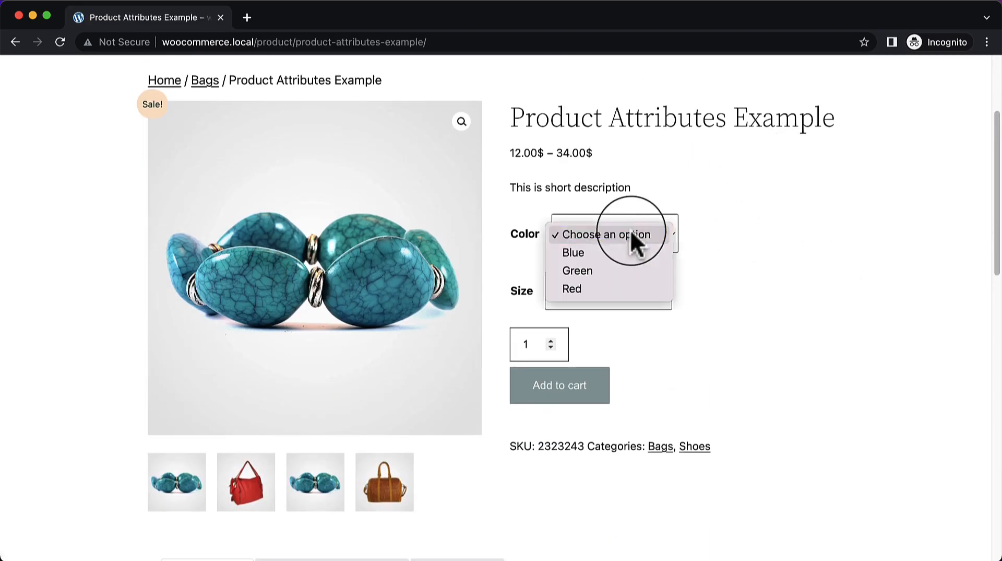
{"action": "left_click", "coordinate": [619, 253]}
{"action": "left_click", "coordinate": [632, 288]}
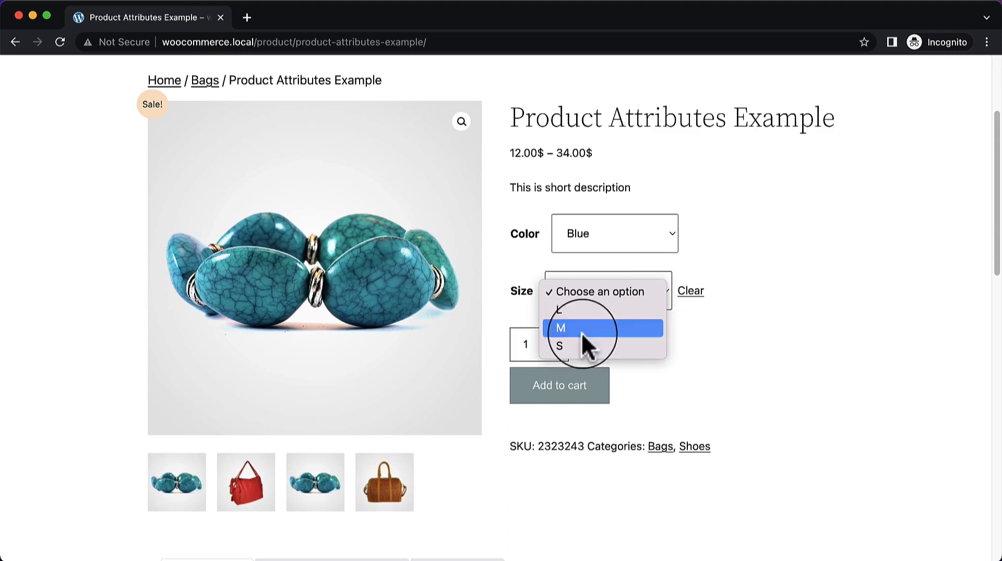
{"action": "left_click", "coordinate": [609, 329]}
{"action": "left_click", "coordinate": [568, 413]}
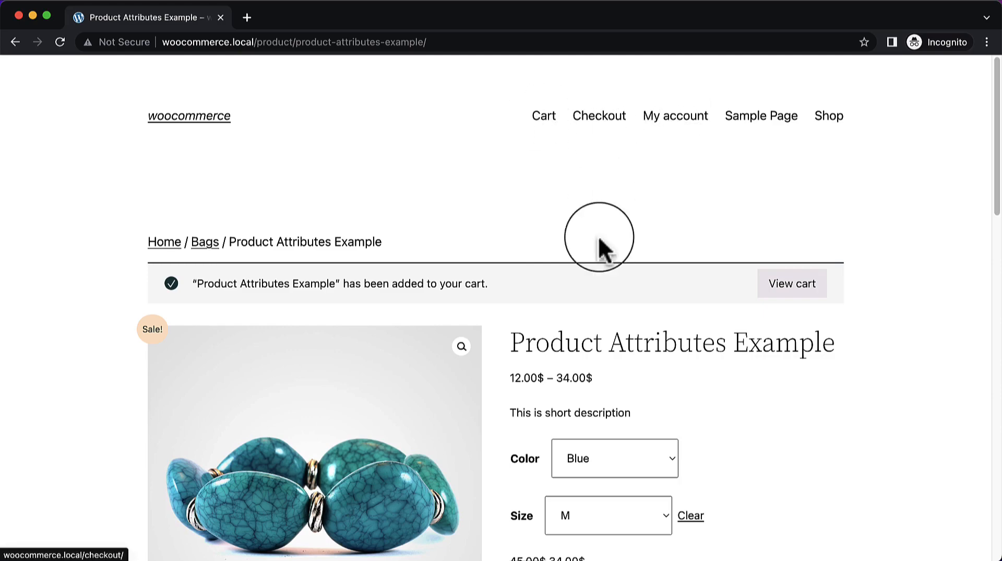
Go to the cart from the added-to-cart notice
{"action": "scroll", "coordinate": [593, 305], "scroll_direction": "down", "scroll_amount": 2}
{"action": "scroll", "coordinate": [593, 308], "scroll_direction": "down", "scroll_amount": 8}
{"action": "scroll", "coordinate": [595, 306], "scroll_direction": "up", "scroll_amount": 8}
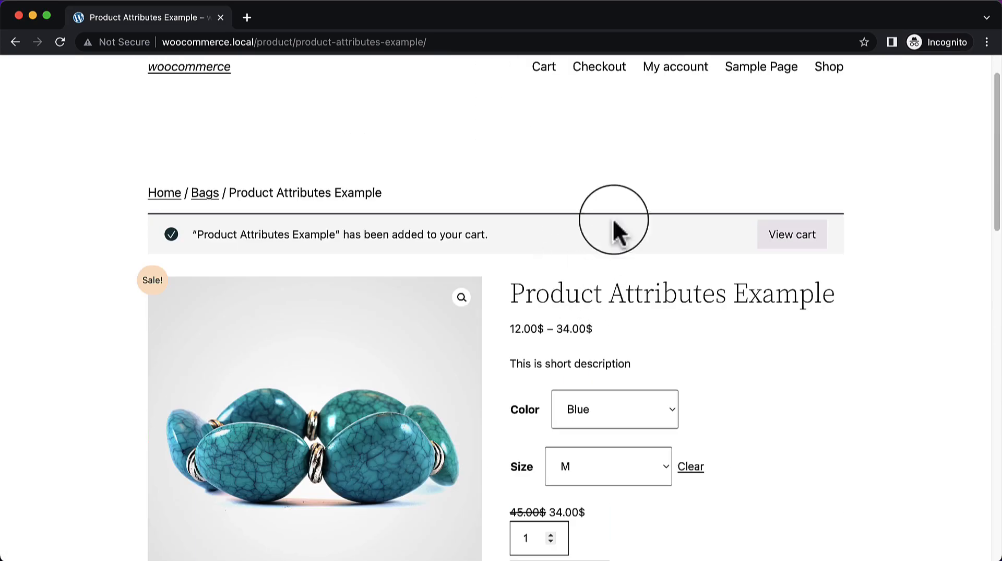
{"action": "scroll", "coordinate": [730, 284], "scroll_direction": "up", "scroll_amount": 2}
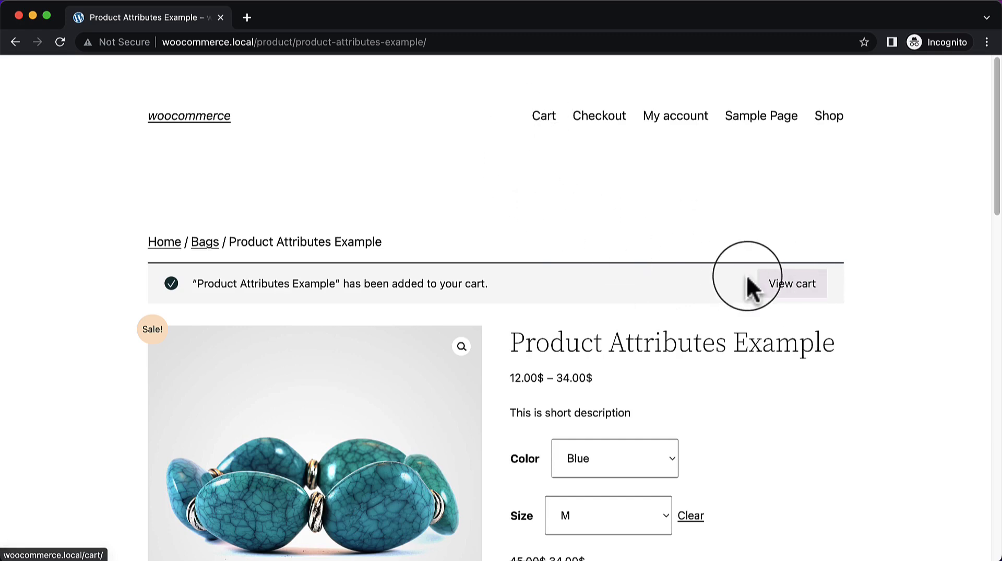
{"action": "left_click", "coordinate": [777, 292]}
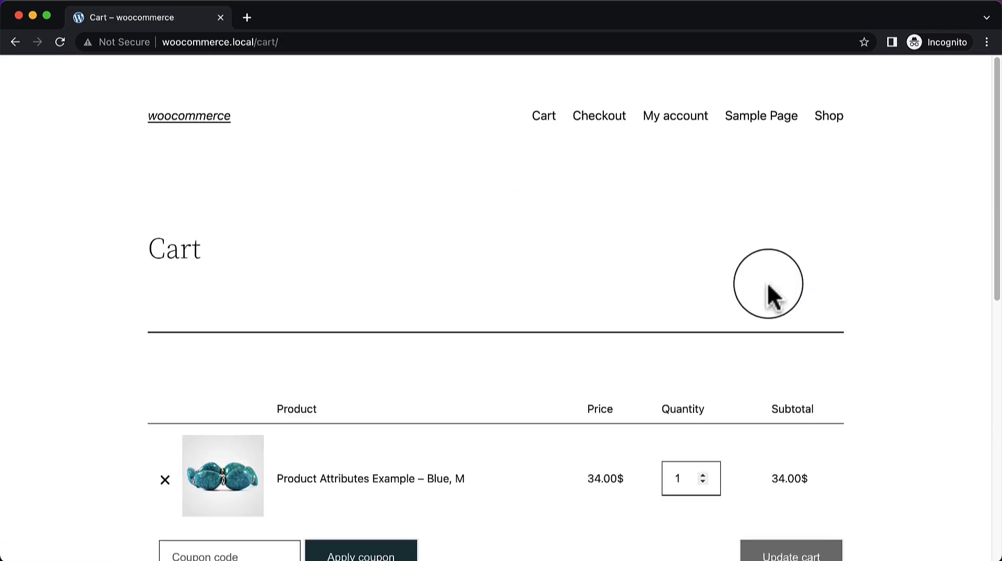
Check the cart totals of 34.00$ with free shipping, then move the incognito window aside
{"action": "left_click_drag", "start_coordinate": [255, 42], "coordinate": [277, 42]}
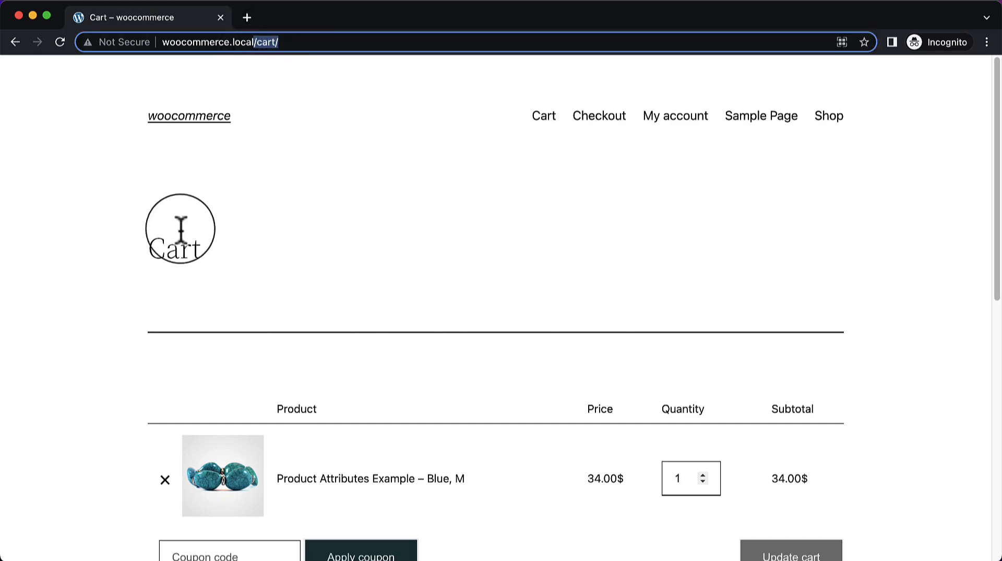
{"action": "left_click", "coordinate": [174, 242]}
{"action": "scroll", "coordinate": [509, 334], "scroll_direction": "down", "scroll_amount": 1}
{"action": "scroll", "coordinate": [605, 389], "scroll_direction": "down", "scroll_amount": 3}
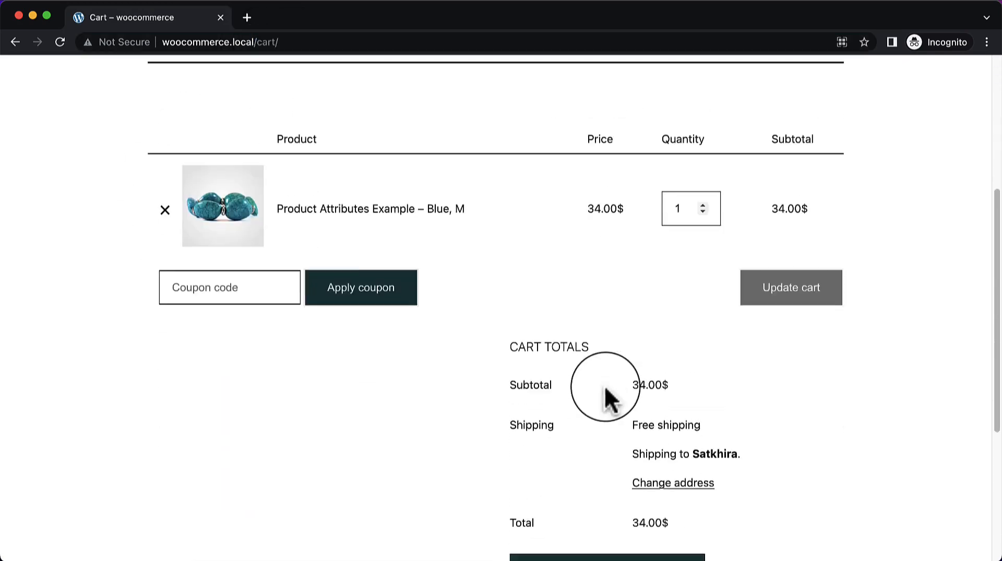
{"action": "scroll", "coordinate": [605, 389], "scroll_direction": "down", "scroll_amount": 3}
{"action": "scroll", "coordinate": [477, 252], "scroll_direction": "up", "scroll_amount": 3}
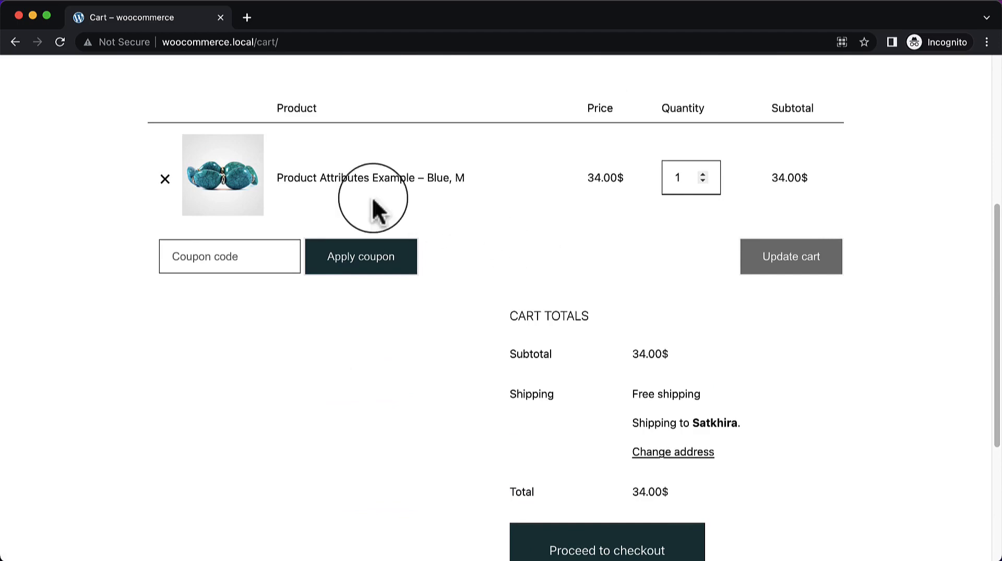
{"action": "scroll", "coordinate": [285, 118], "scroll_direction": "down", "scroll_amount": 1}
{"action": "left_click_drag", "start_coordinate": [304, 17], "coordinate": [762, 189]}
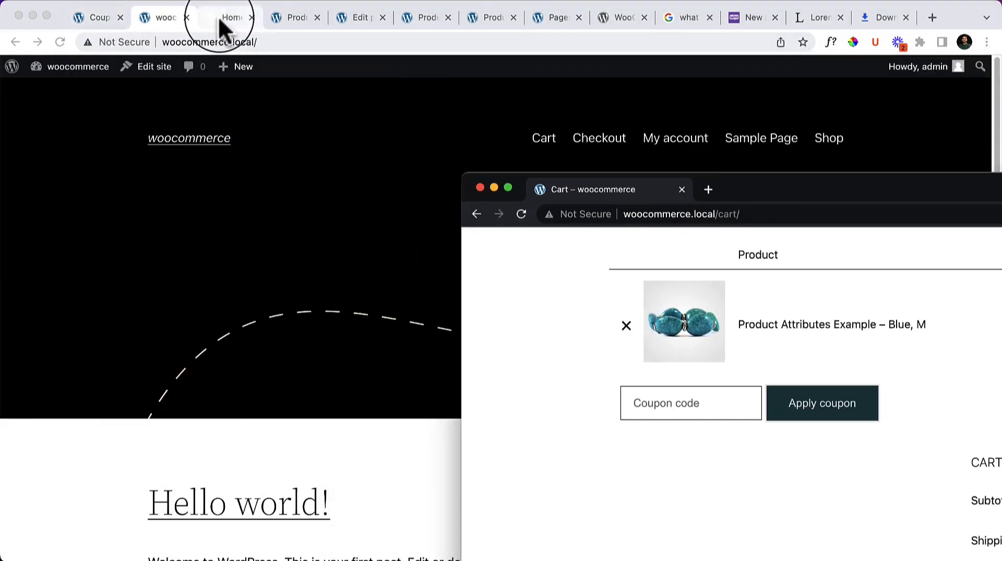
In the admin window, go to All Products and edit Product Attributes Example
{"action": "left_click", "coordinate": [293, 17]}
{"action": "left_click", "coordinate": [343, 16]}
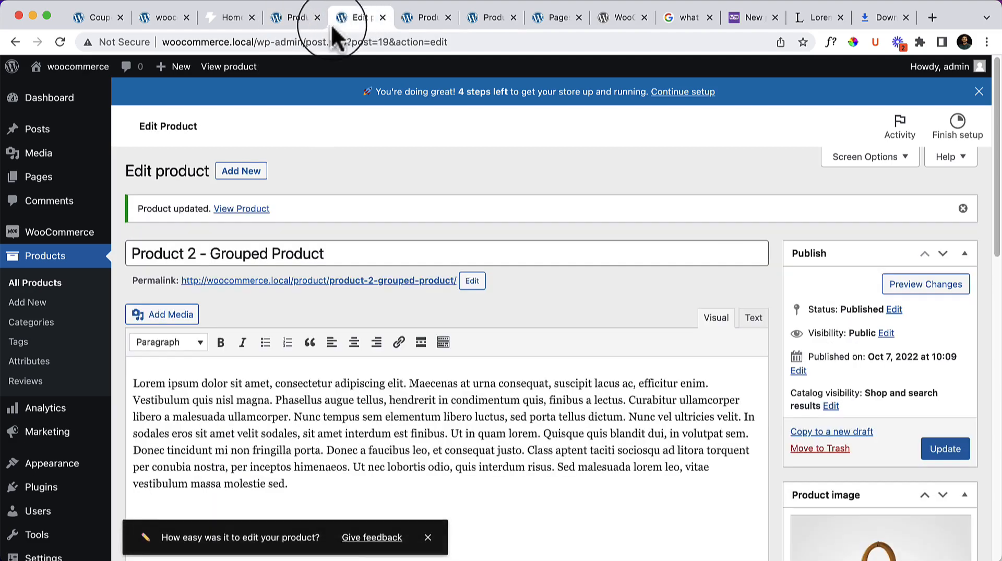
{"action": "left_click", "coordinate": [58, 42]}
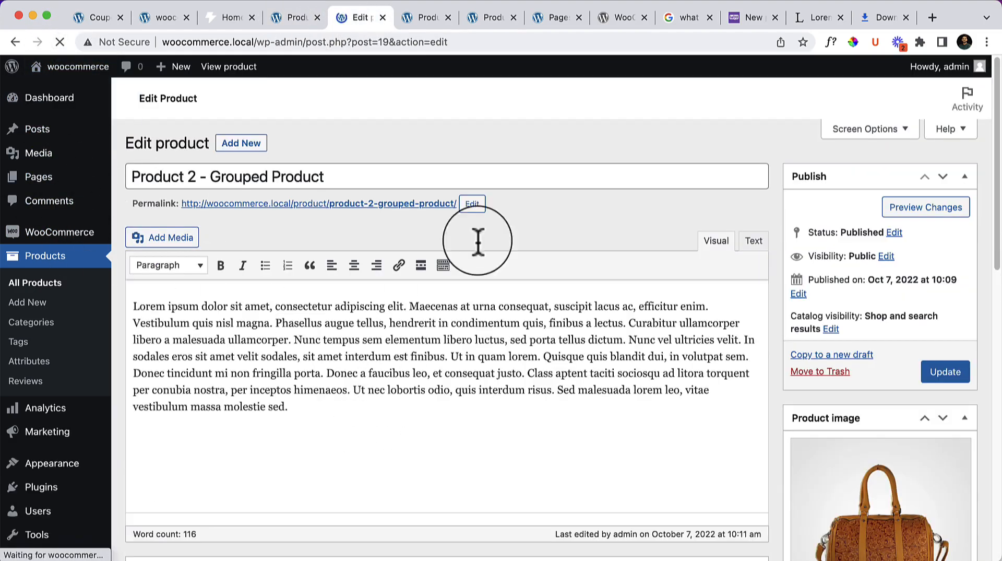
{"action": "left_click", "coordinate": [730, 559]}
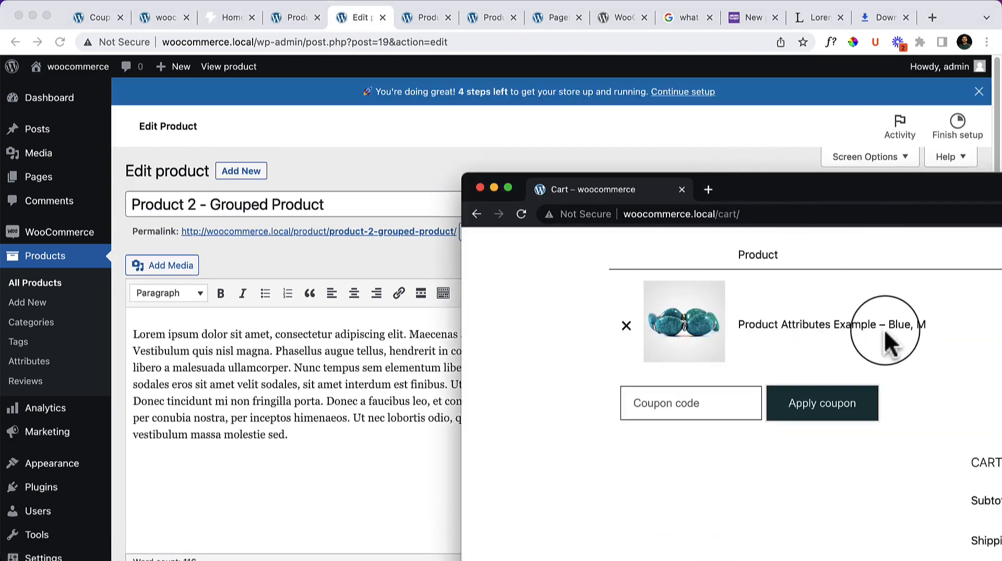
{"action": "left_click", "coordinate": [31, 276]}
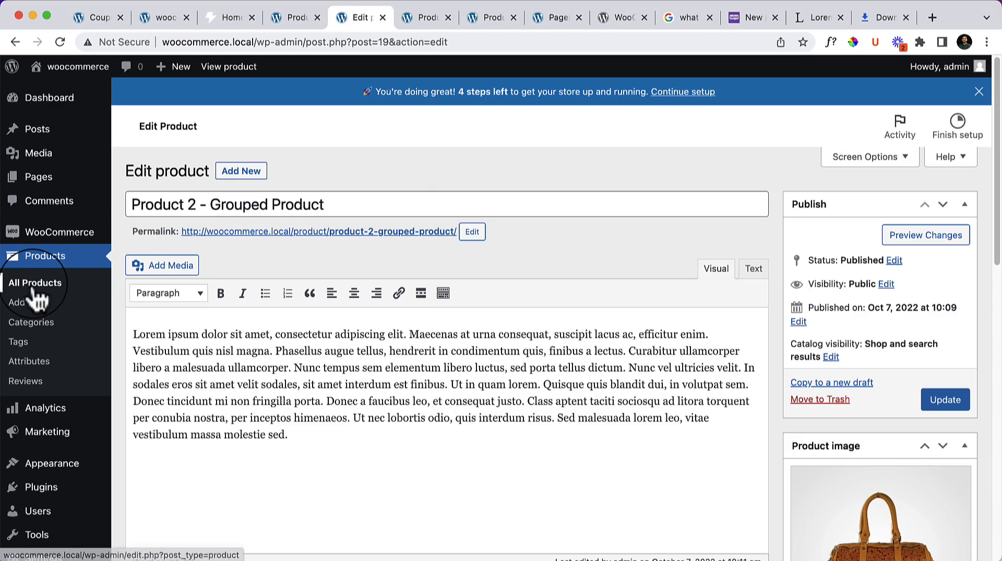
{"action": "left_click", "coordinate": [33, 291]}
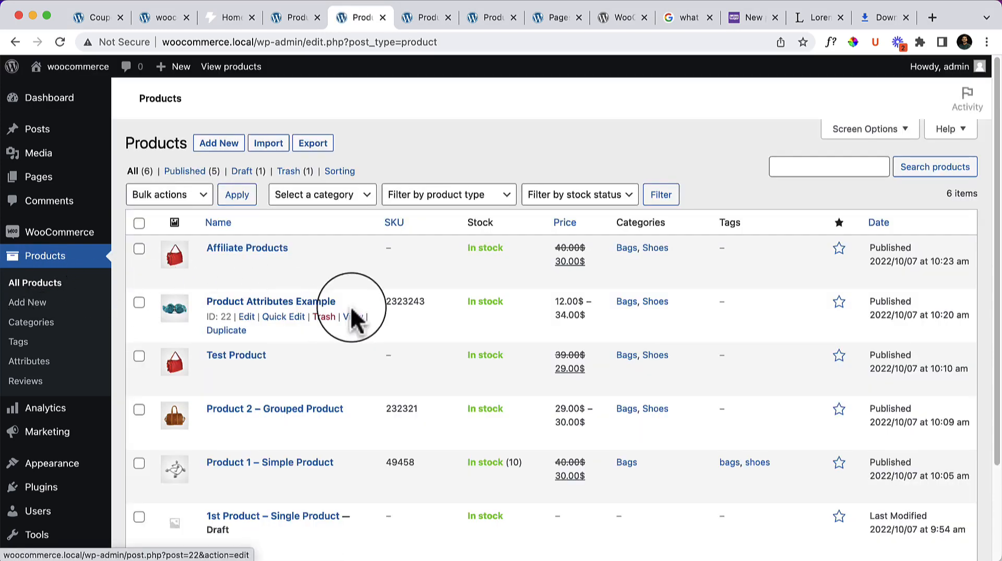
{"action": "scroll", "coordinate": [359, 309], "scroll_direction": "down", "scroll_amount": 1}
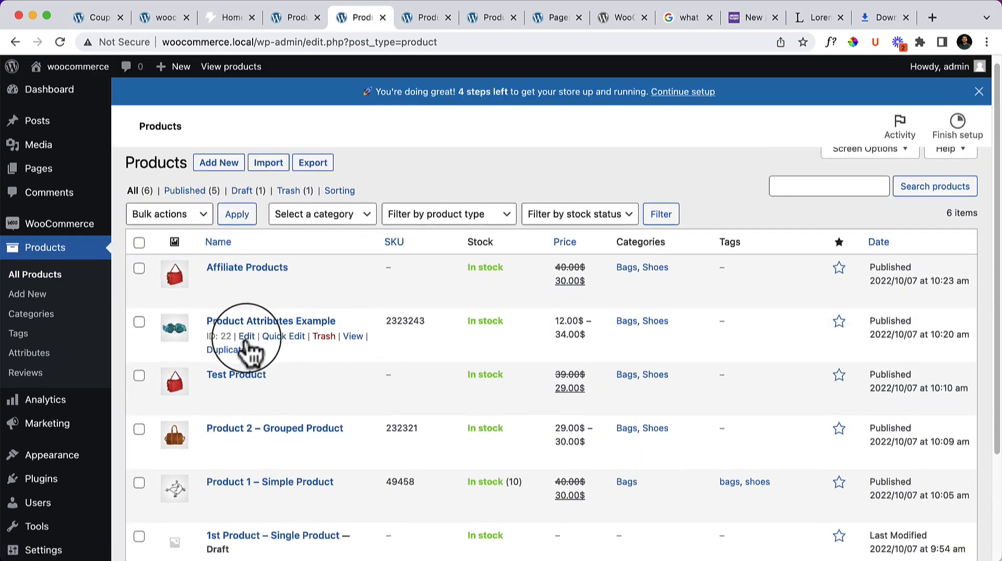
{"action": "left_click", "coordinate": [246, 337]}
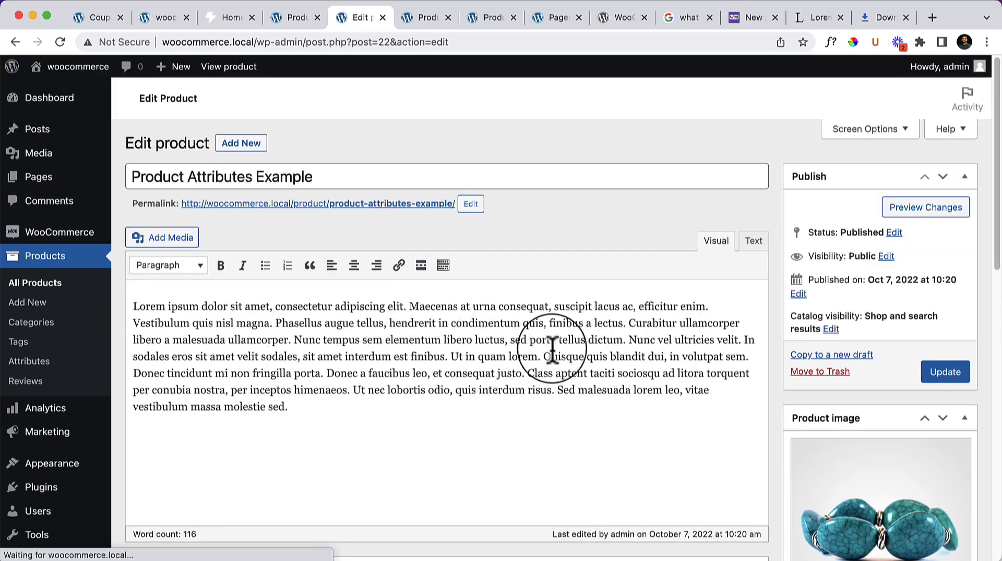
Browse the Advanced, Shipping, Inventory, Attributes, Variations and Linked Products sections of Product data
{"action": "scroll", "coordinate": [553, 360], "scroll_direction": "down", "scroll_amount": 5}
{"action": "scroll", "coordinate": [217, 488], "scroll_direction": "down", "scroll_amount": 3}
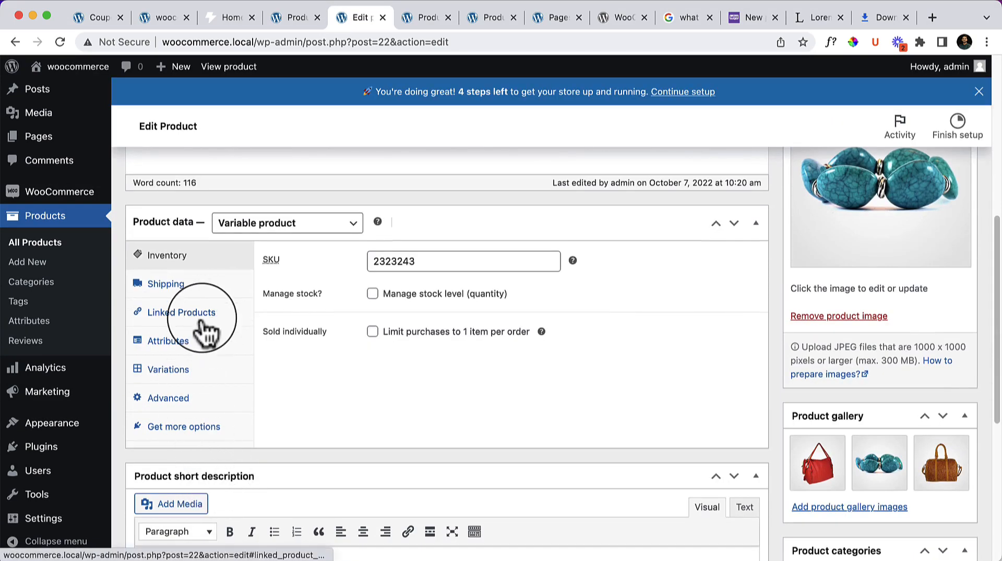
{"action": "left_click", "coordinate": [189, 403]}
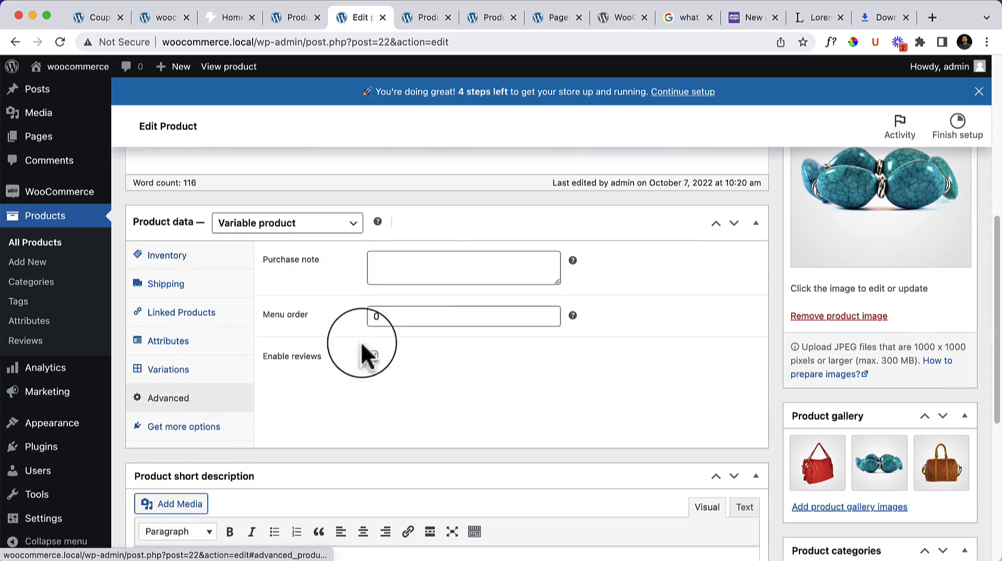
{"action": "left_click", "coordinate": [202, 284]}
{"action": "left_click", "coordinate": [201, 258]}
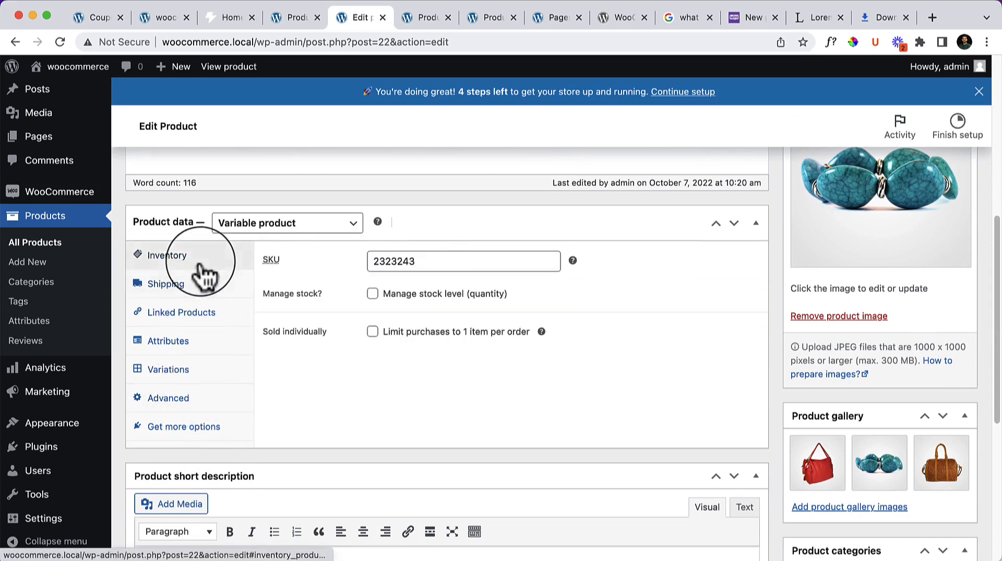
{"action": "left_click", "coordinate": [198, 347]}
{"action": "left_click", "coordinate": [196, 376]}
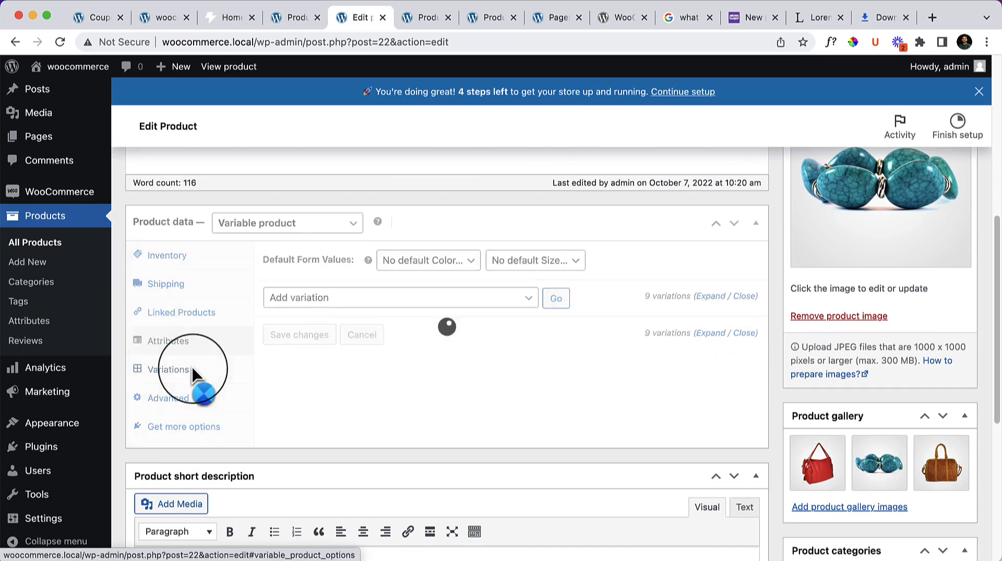
{"action": "left_click", "coordinate": [195, 402]}
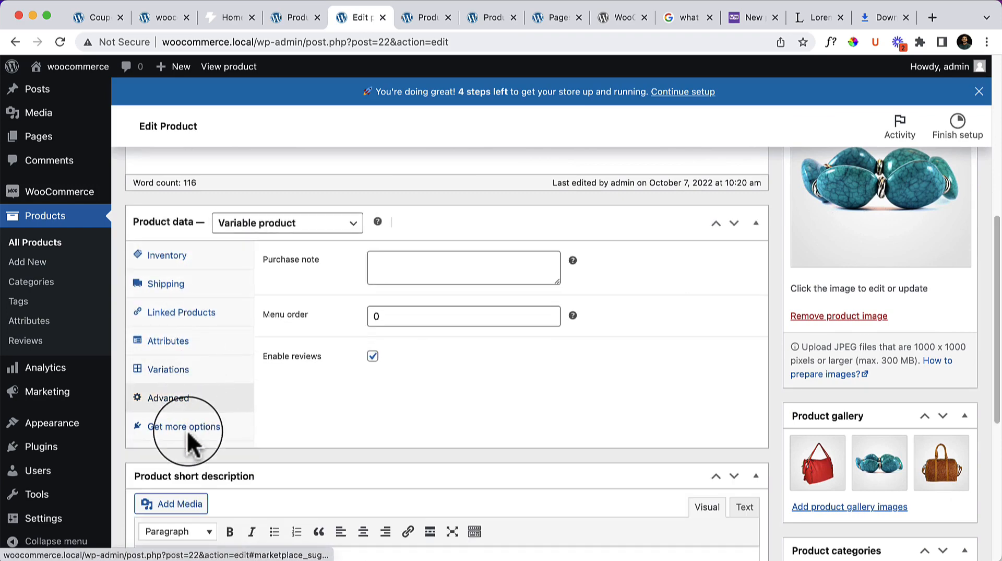
{"action": "left_click", "coordinate": [194, 313]}
{"action": "left_click", "coordinate": [198, 346]}
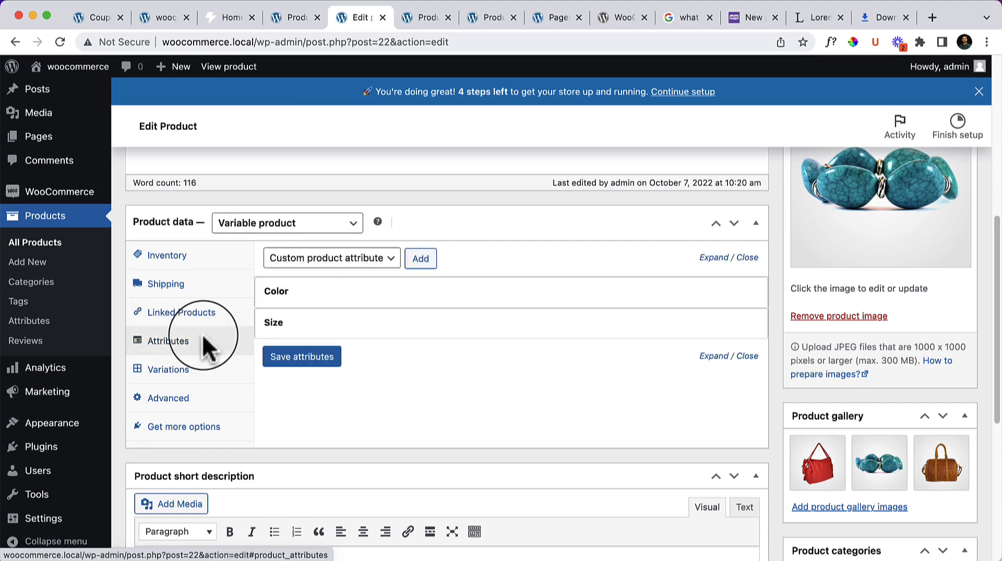
{"action": "left_click", "coordinate": [212, 314]}
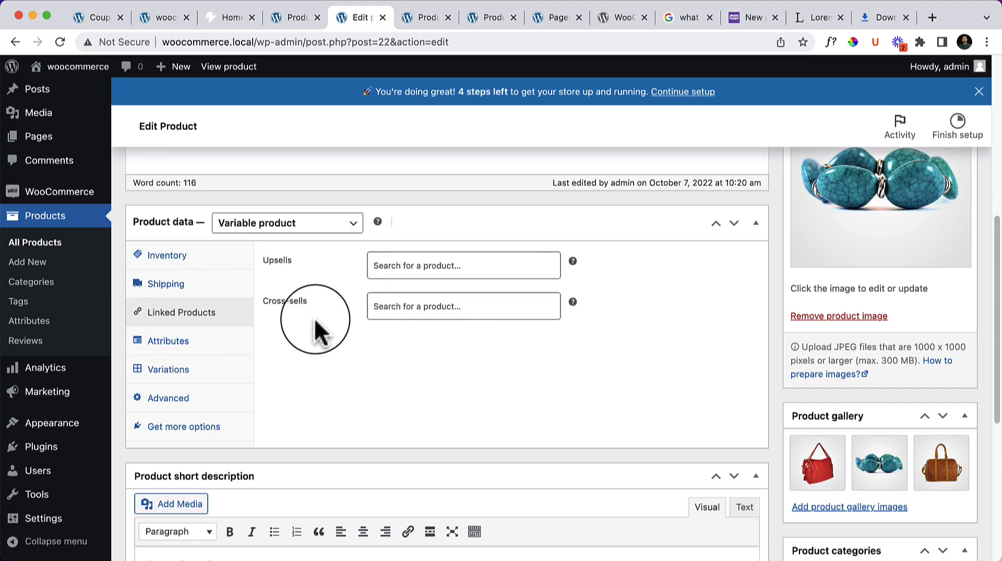
Add Test Product to the Cross-sells field under Linked Products
{"action": "mouse_move", "coordinate": [573, 301]}
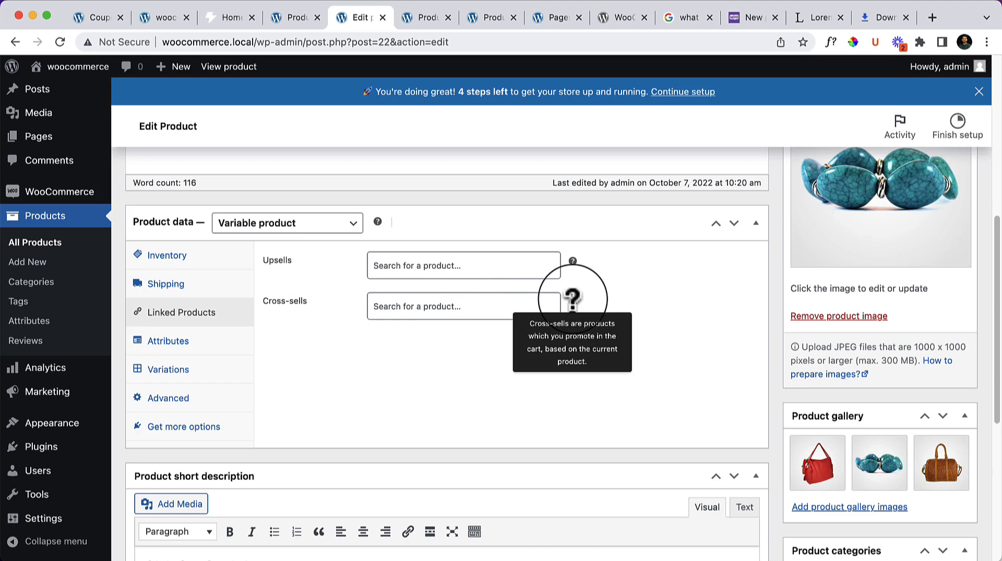
{"action": "left_click", "coordinate": [464, 306]}
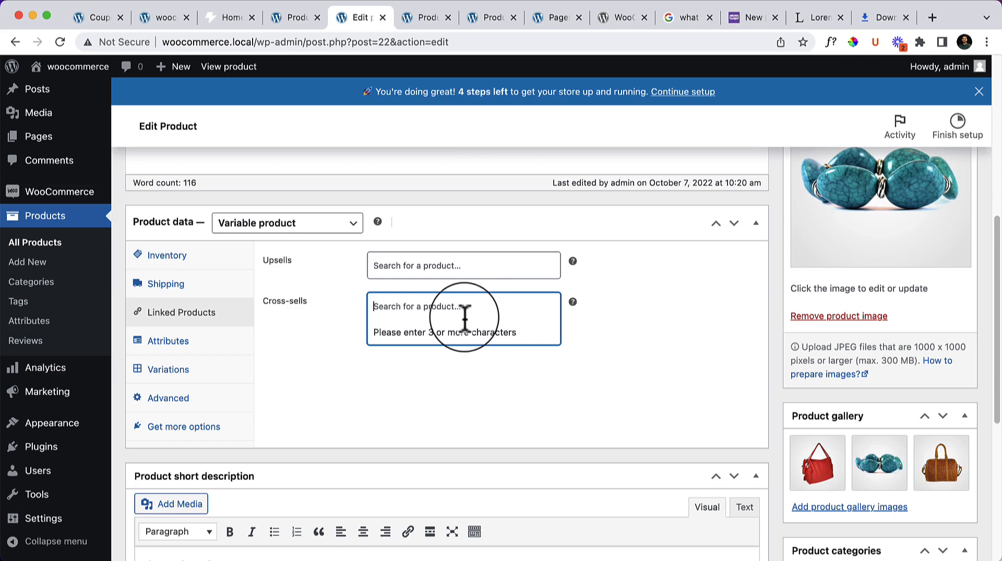
{"action": "left_click", "coordinate": [459, 334]}
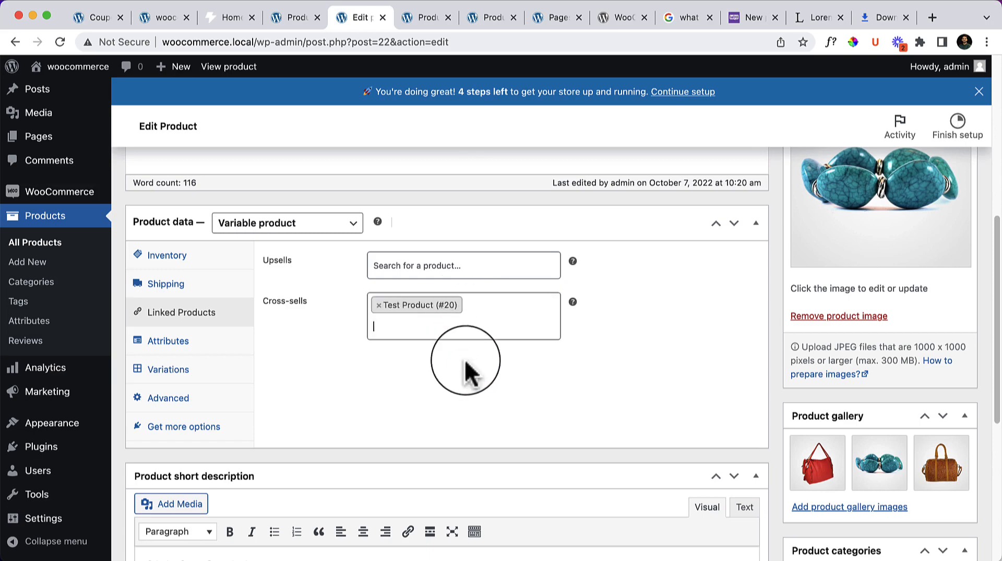
{"action": "scroll", "coordinate": [475, 365], "scroll_direction": "up", "scroll_amount": 3}
{"action": "scroll", "coordinate": [347, 324], "scroll_direction": "up", "scroll_amount": 4}
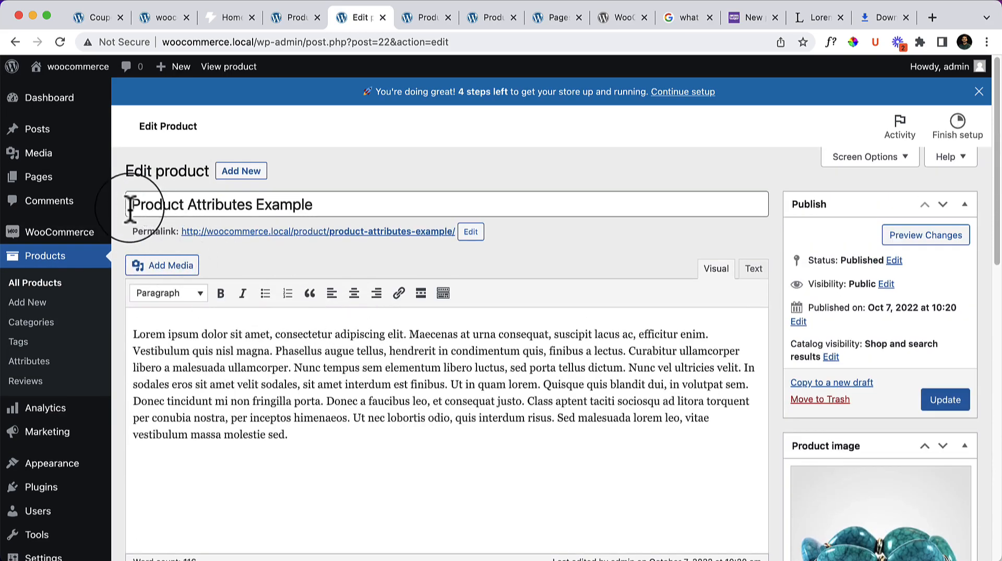
{"action": "scroll", "coordinate": [496, 384], "scroll_direction": "down", "scroll_amount": 6}
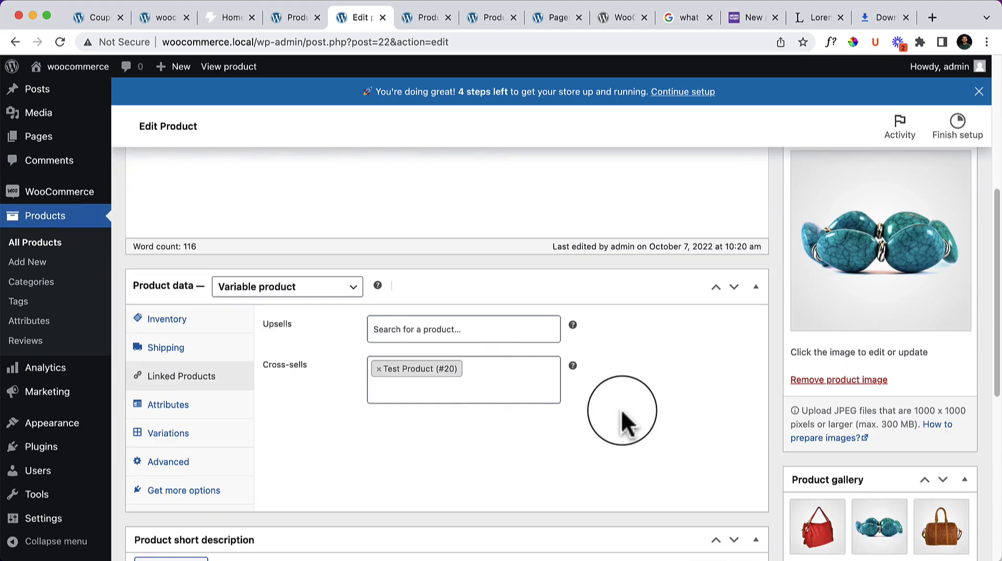
{"action": "scroll", "coordinate": [647, 420], "scroll_direction": "up", "scroll_amount": 1}
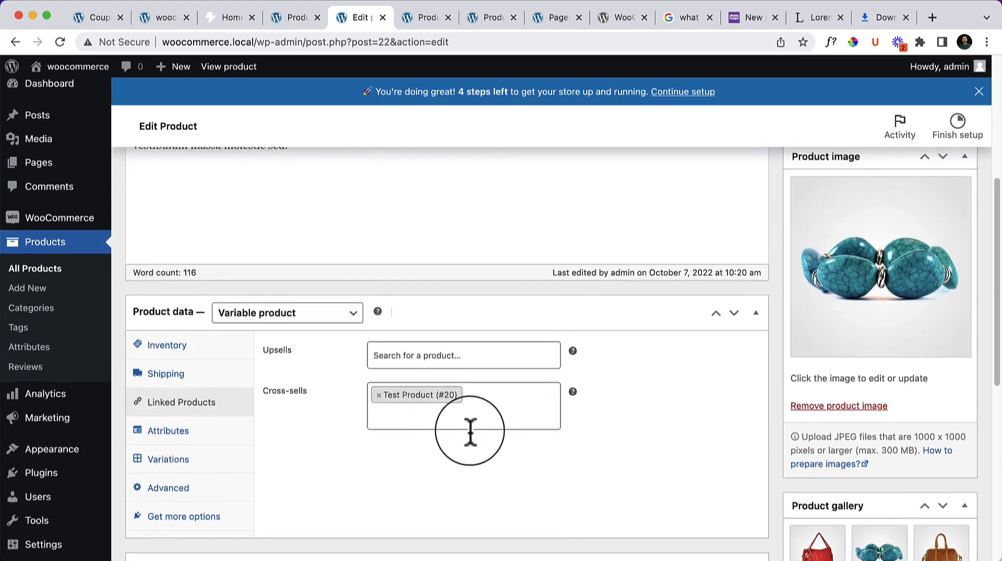
Add Affiliate Products as a second cross-sell and update the product
{"action": "left_click", "coordinate": [452, 418]}
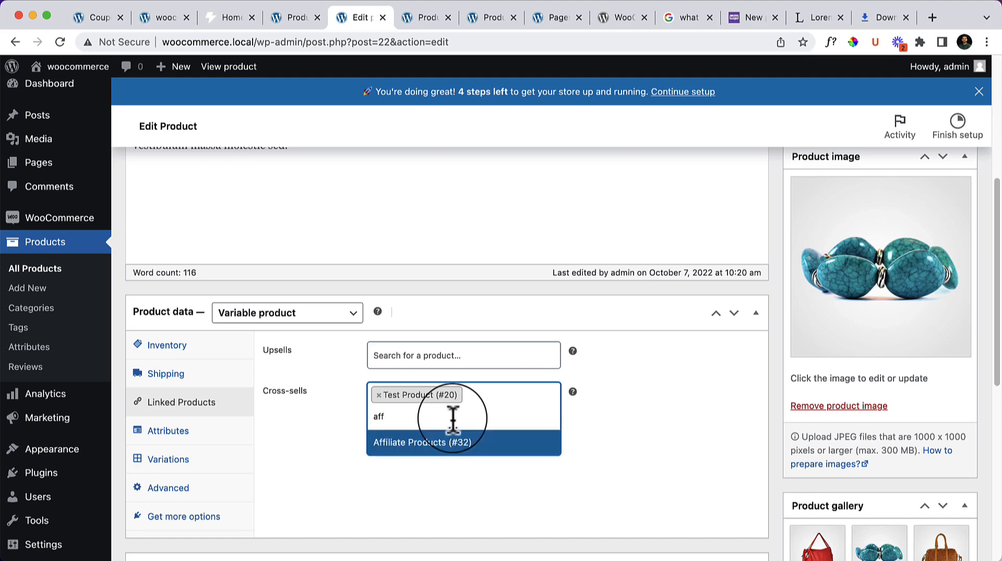
{"action": "left_click", "coordinate": [453, 440]}
{"action": "scroll", "coordinate": [679, 460], "scroll_direction": "up", "scroll_amount": 10}
{"action": "left_click", "coordinate": [945, 399]}
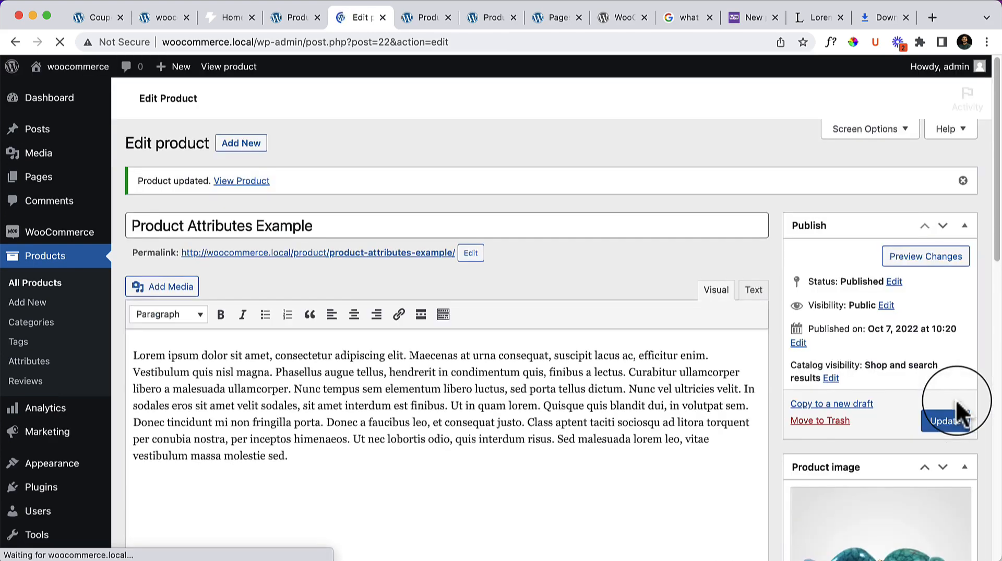
Maximise the incognito cart window and reload it to show the cross-sell suggestions
{"action": "left_click", "coordinate": [623, 560]}
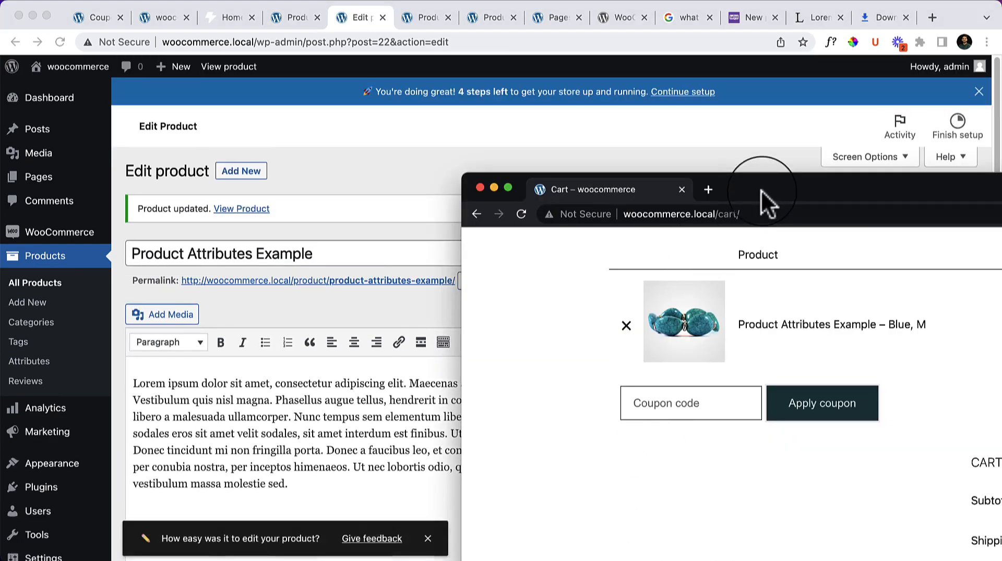
{"action": "left_click_drag", "start_coordinate": [761, 190], "coordinate": [340, 46]}
{"action": "left_click", "coordinate": [60, 42]}
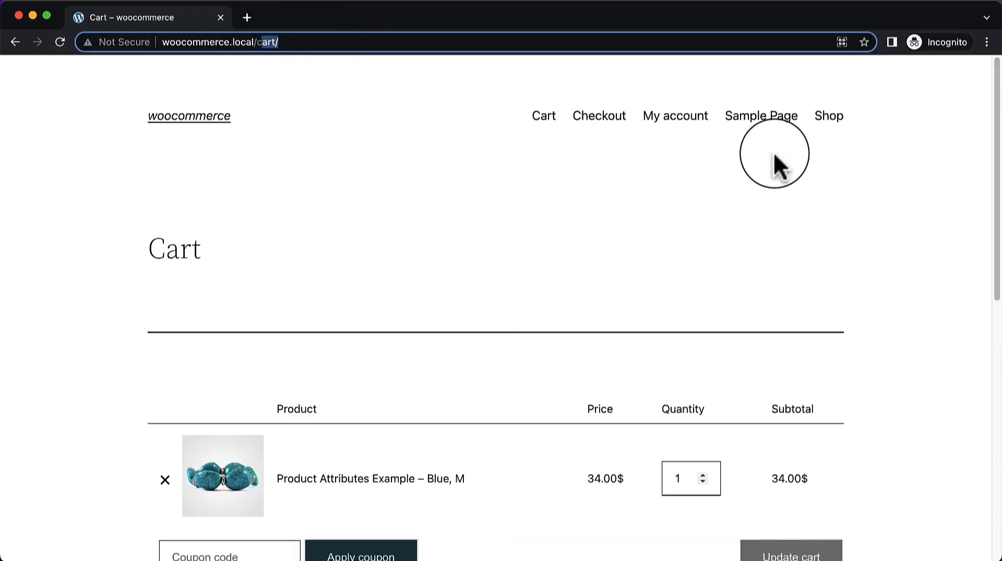
{"action": "mouse_move", "coordinate": [452, 33]}
{"action": "left_mouse_down"}
{"action": "mouse_move", "coordinate": [526, 117]}
{"action": "mouse_move", "coordinate": [496, 42]}
{"action": "mouse_move", "coordinate": [461, 22]}
{"action": "left_mouse_up"}
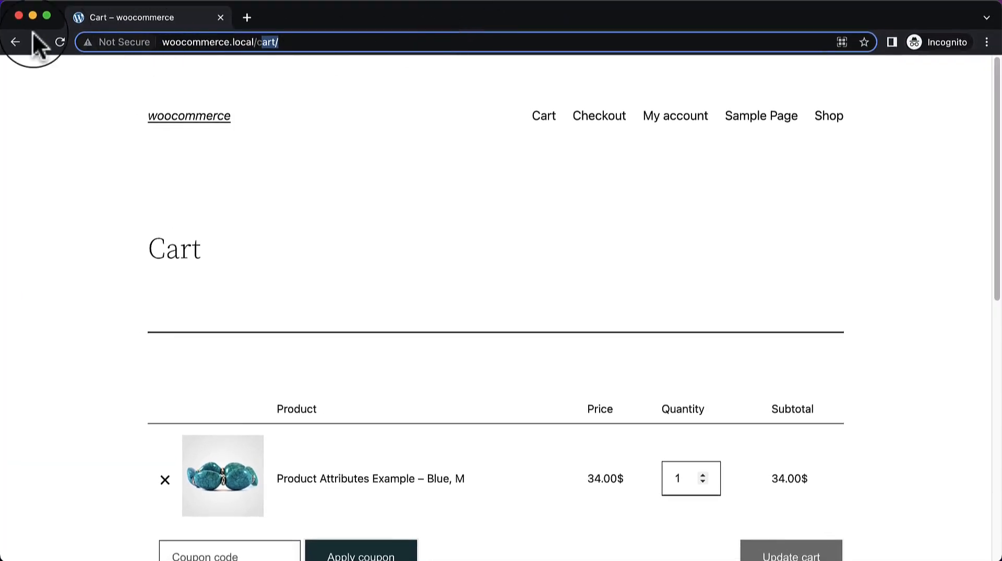
{"action": "left_click", "coordinate": [60, 42]}
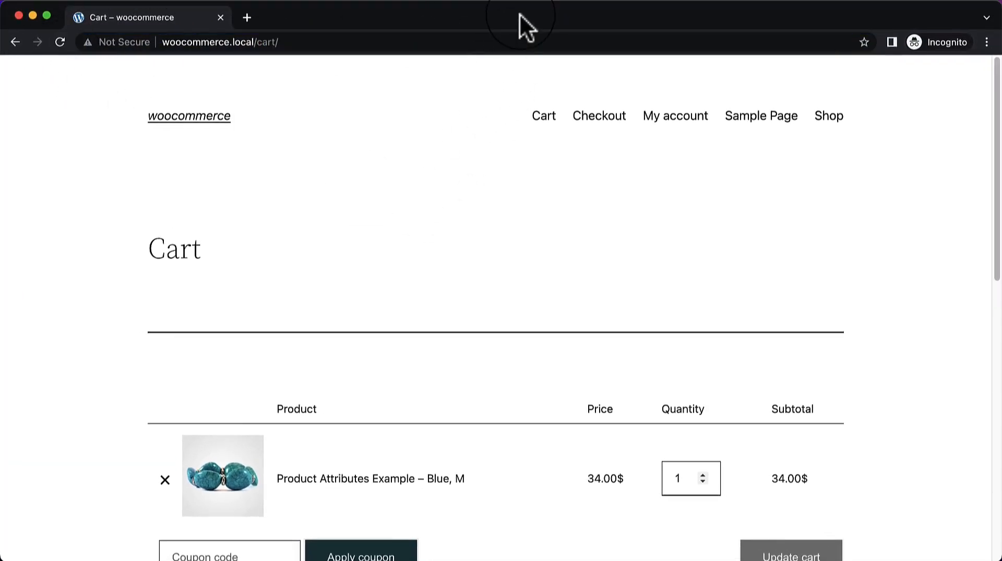
Add the suggested Test Product (29.00$) to the cart, bringing the total to 63.00$
{"action": "scroll", "coordinate": [477, 325], "scroll_direction": "down", "scroll_amount": 8}
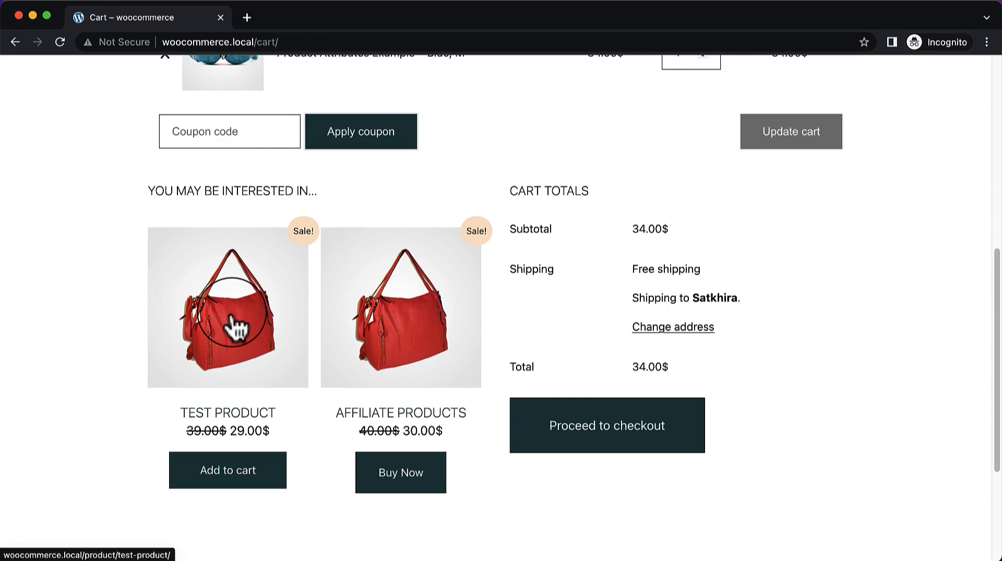
{"action": "left_click", "coordinate": [218, 472]}
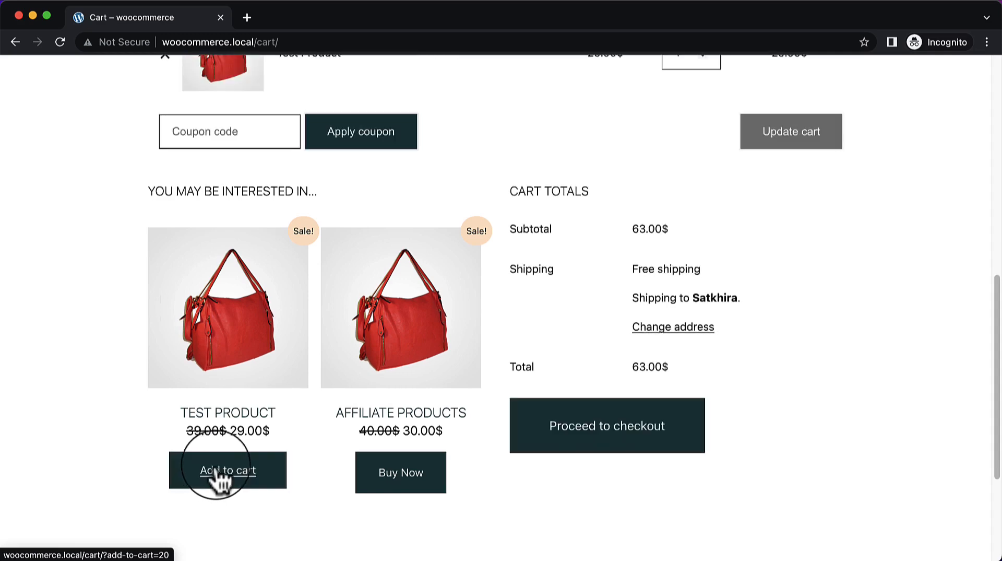
{"action": "scroll", "coordinate": [250, 444], "scroll_direction": "up", "scroll_amount": 5}
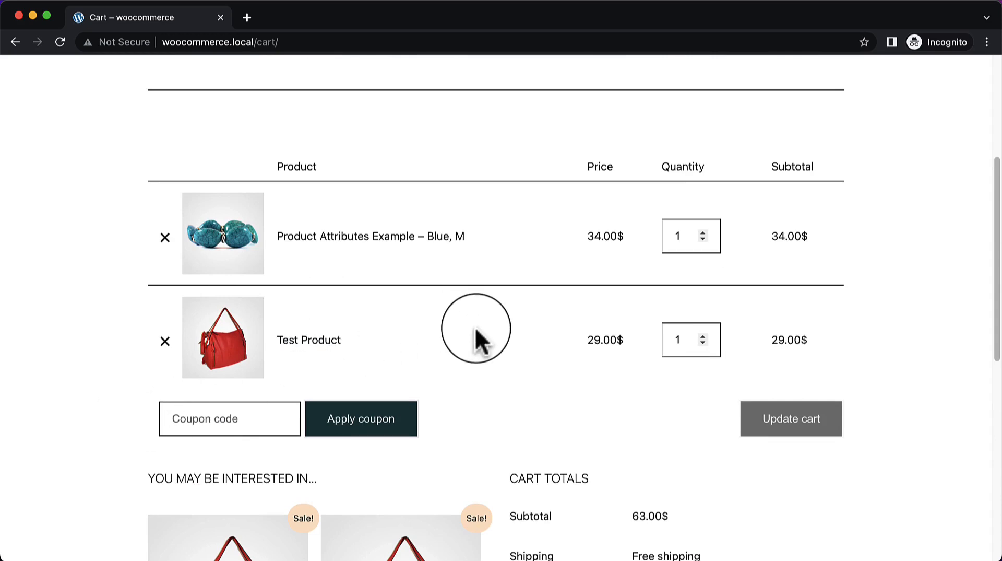
{"action": "scroll", "coordinate": [493, 335], "scroll_direction": "down", "scroll_amount": 7}
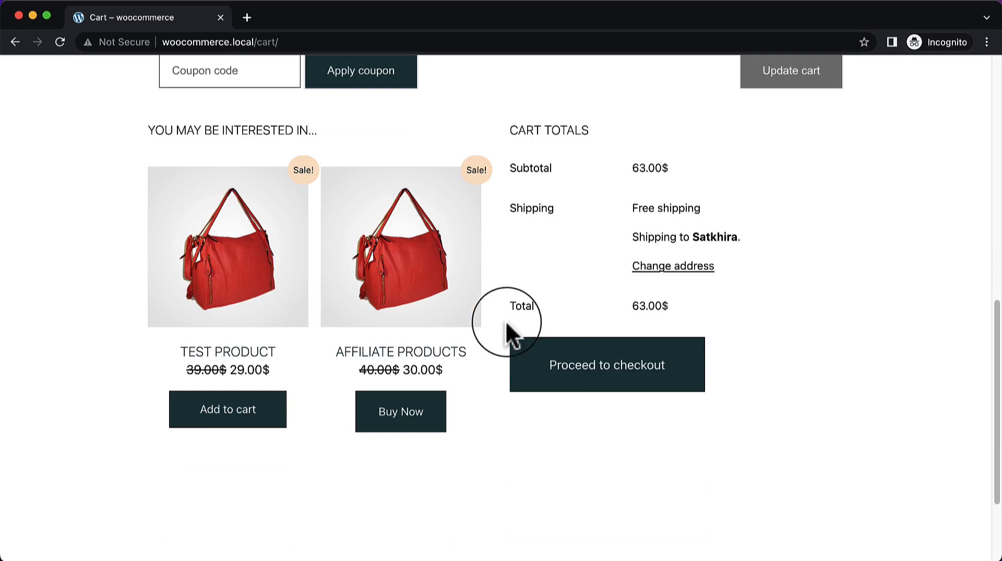
Proceed to checkout and toggle the coupon code entry field open and closed
{"action": "left_click", "coordinate": [640, 378]}
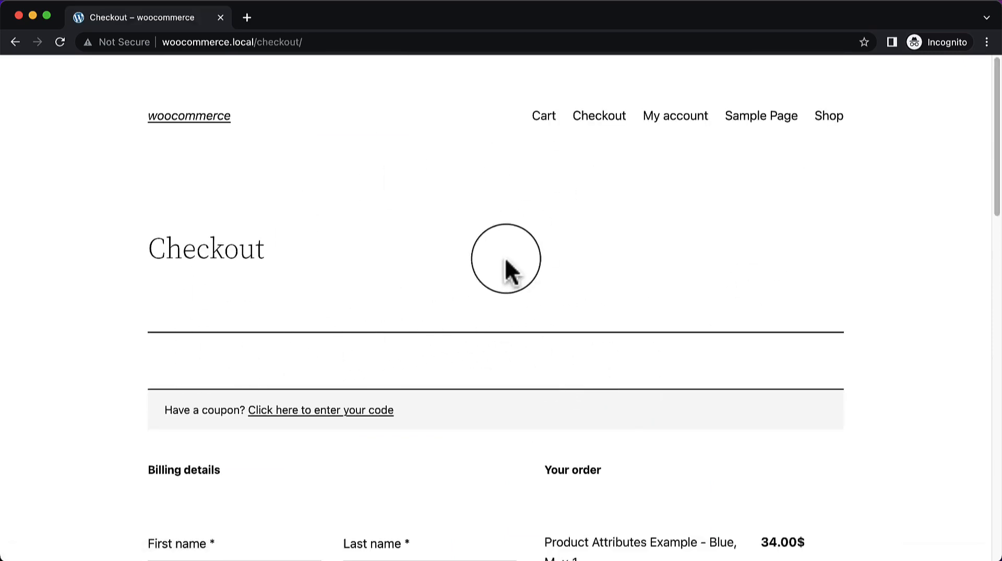
{"action": "left_click_drag", "start_coordinate": [150, 249], "coordinate": [264, 256]}
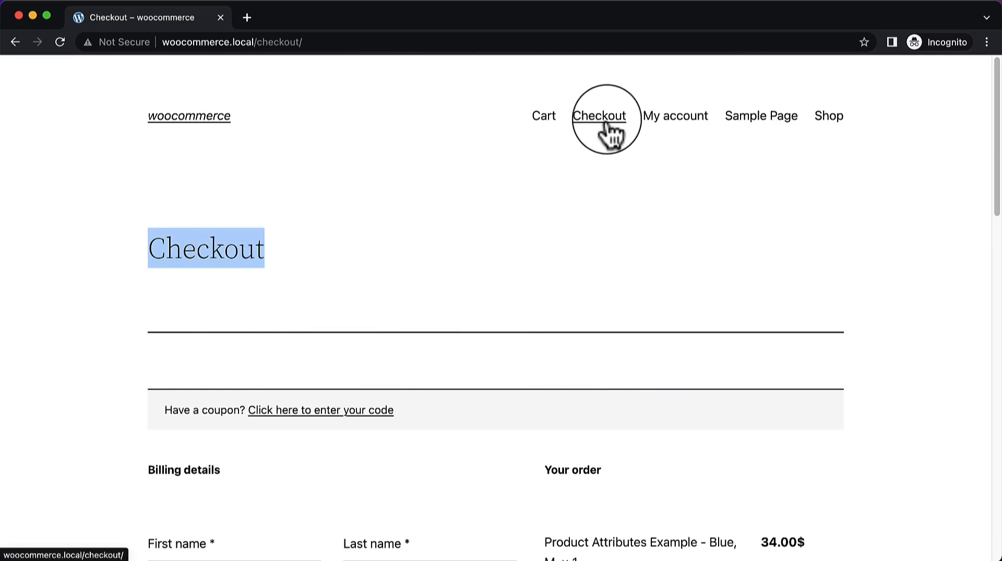
{"action": "scroll", "coordinate": [588, 214], "scroll_direction": "down", "scroll_amount": 5}
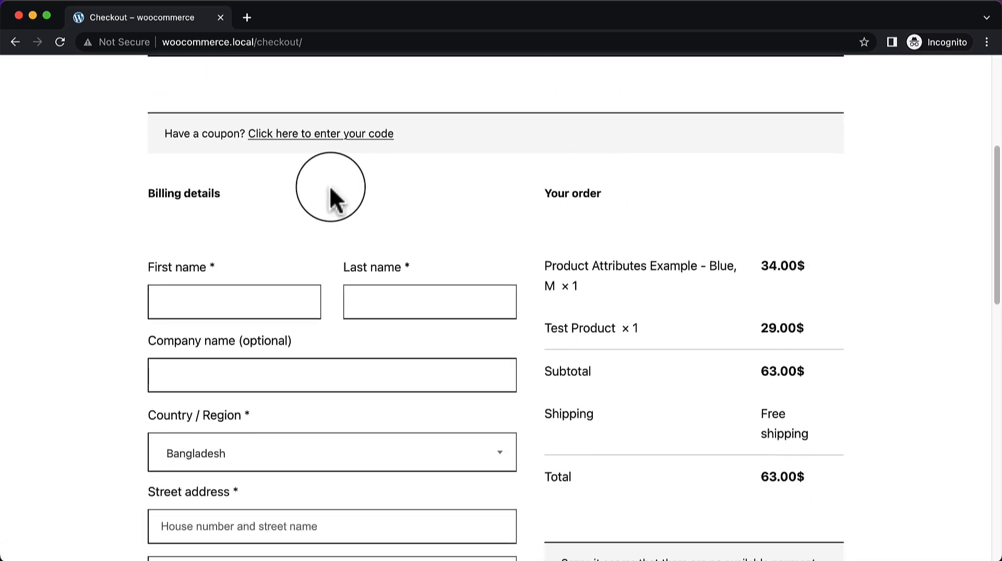
{"action": "left_click", "coordinate": [305, 135]}
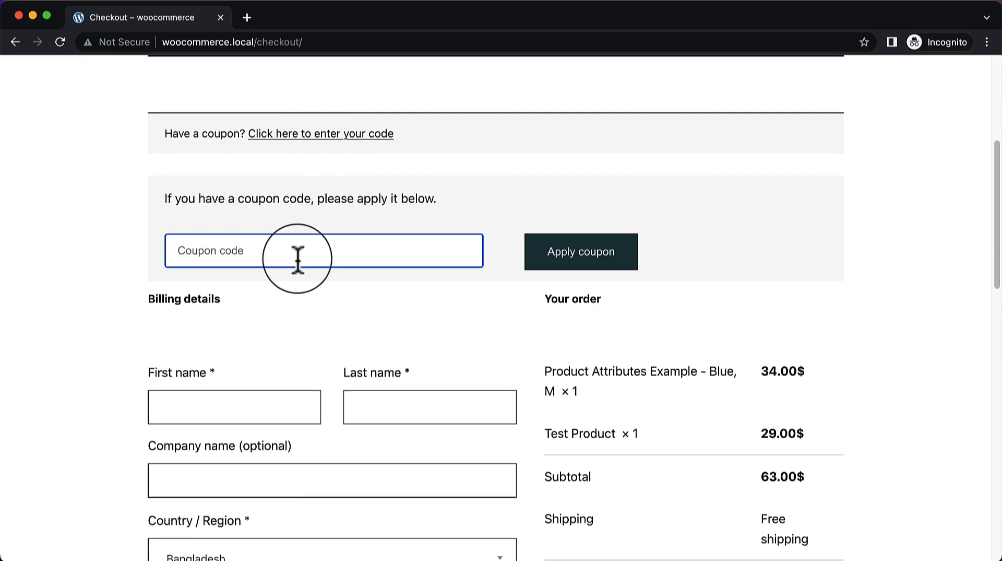
{"action": "left_click", "coordinate": [311, 137]}
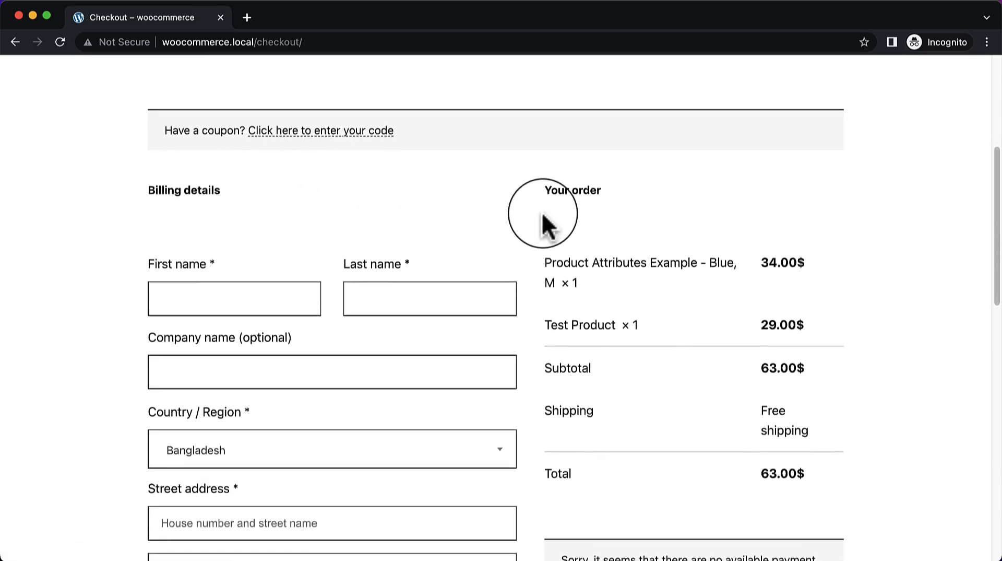
Review the checkout's 63.00$ total and no-payment-methods notice, then move the window aside
{"action": "scroll", "coordinate": [543, 229], "scroll_direction": "down", "scroll_amount": 2}
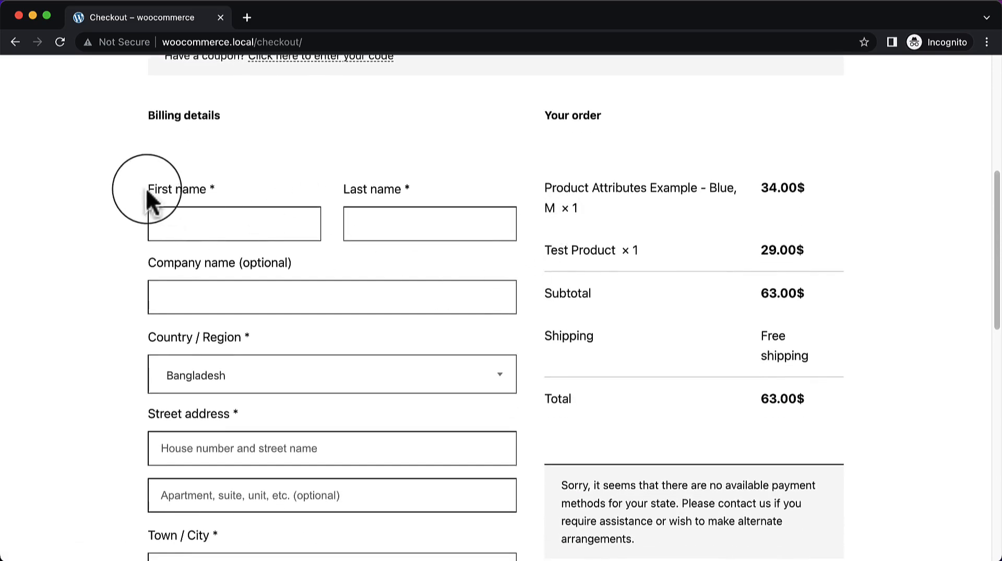
{"action": "left_click_drag", "start_coordinate": [149, 190], "coordinate": [329, 196]}
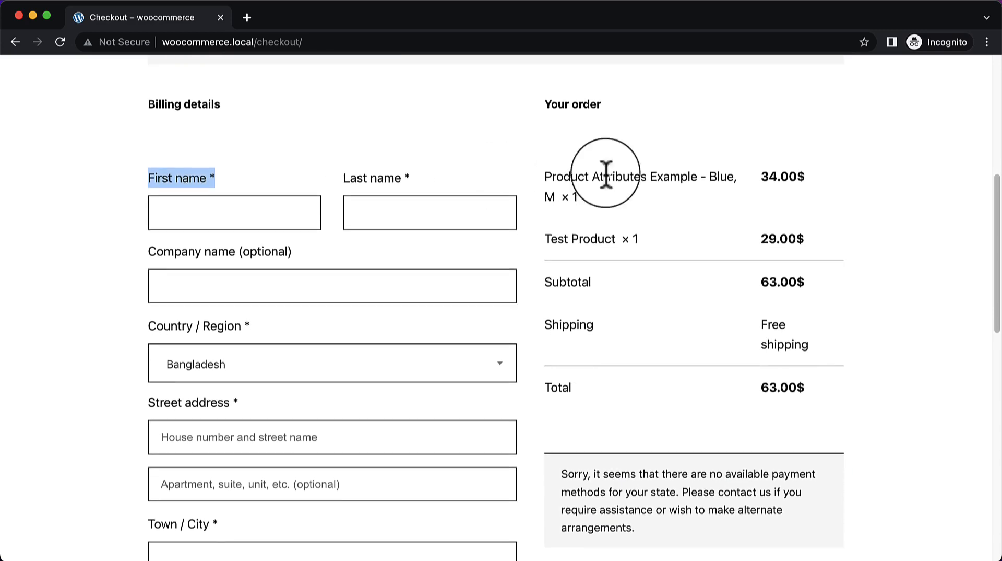
{"action": "scroll", "coordinate": [678, 297], "scroll_direction": "down", "scroll_amount": 5}
{"action": "left_click_drag", "start_coordinate": [588, 255], "coordinate": [638, 312]}
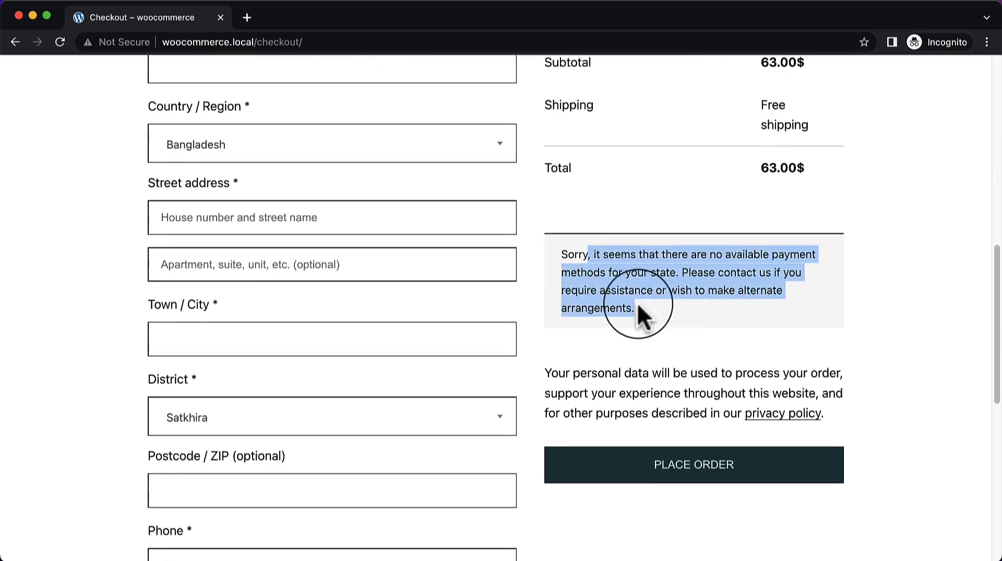
{"action": "scroll", "coordinate": [639, 316], "scroll_direction": "down", "scroll_amount": 1}
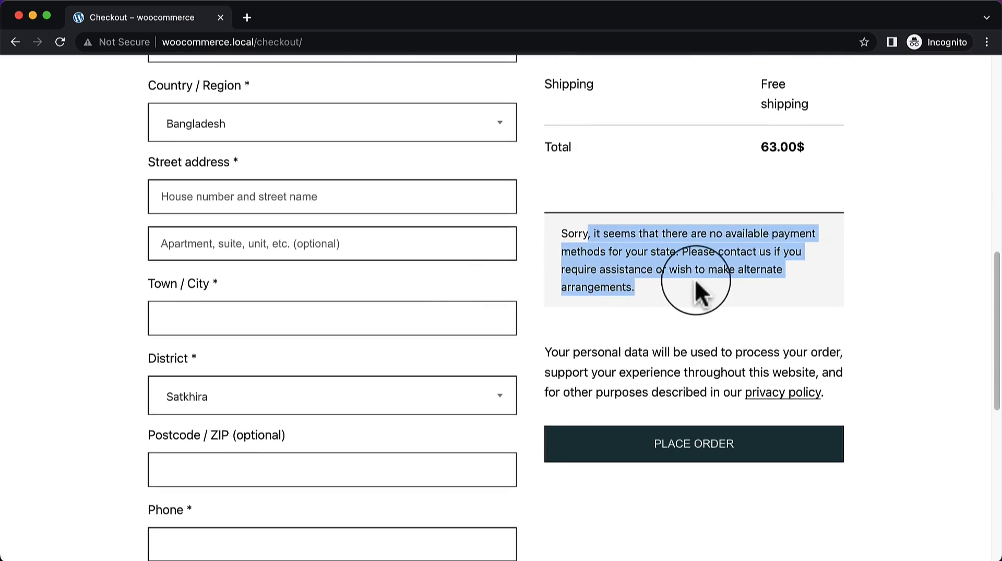
{"action": "scroll", "coordinate": [480, 290], "scroll_direction": "down", "scroll_amount": 4}
{"action": "scroll", "coordinate": [355, 388], "scroll_direction": "down", "scroll_amount": 5}
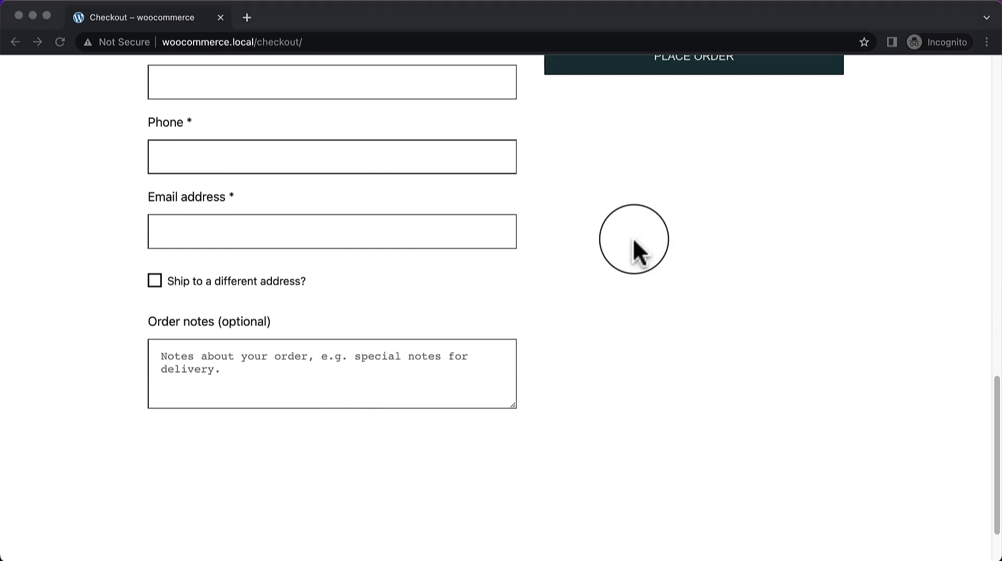
{"action": "scroll", "coordinate": [636, 251], "scroll_direction": "up", "scroll_amount": 10}
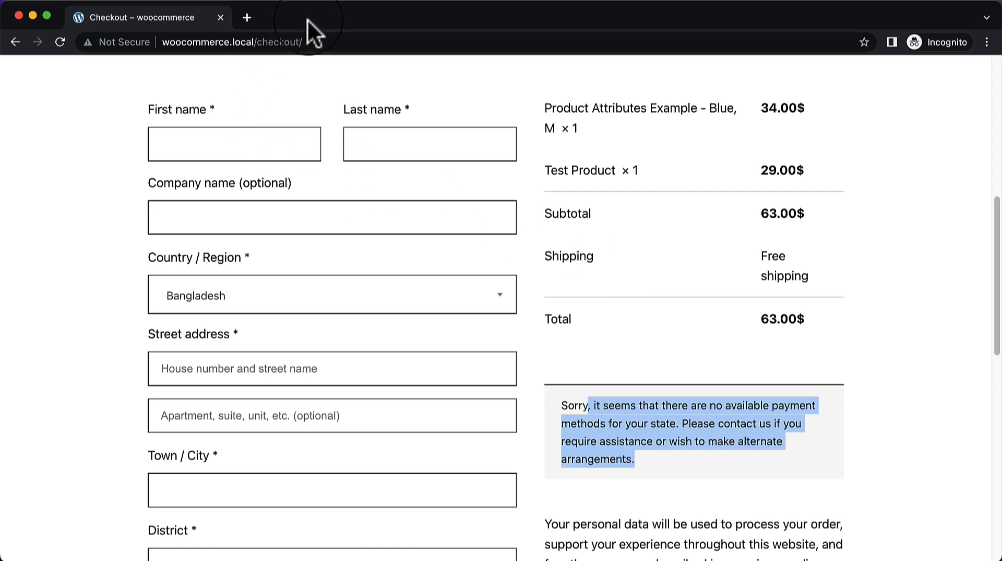
{"action": "left_click_drag", "start_coordinate": [307, 18], "coordinate": [773, 307]}
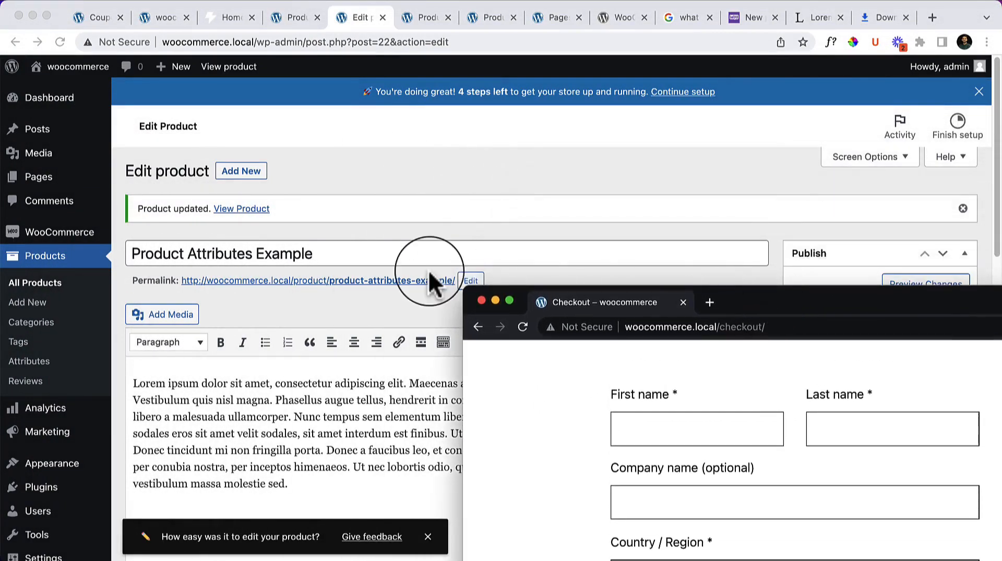
Go to Marketing > Coupons, create the first coupon and title it 'TEst'
{"action": "left_click", "coordinate": [443, 184]}
{"action": "scroll", "coordinate": [89, 396], "scroll_direction": "down", "scroll_amount": 3}
{"action": "left_click", "coordinate": [45, 367]}
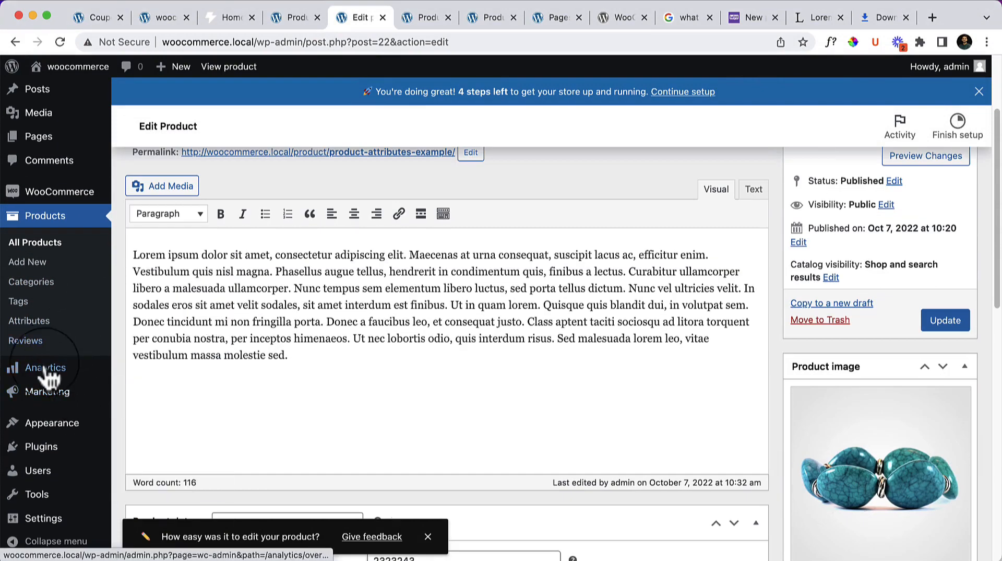
{"action": "mouse_move", "coordinate": [28, 395]}
{"action": "left_click", "coordinate": [146, 416]}
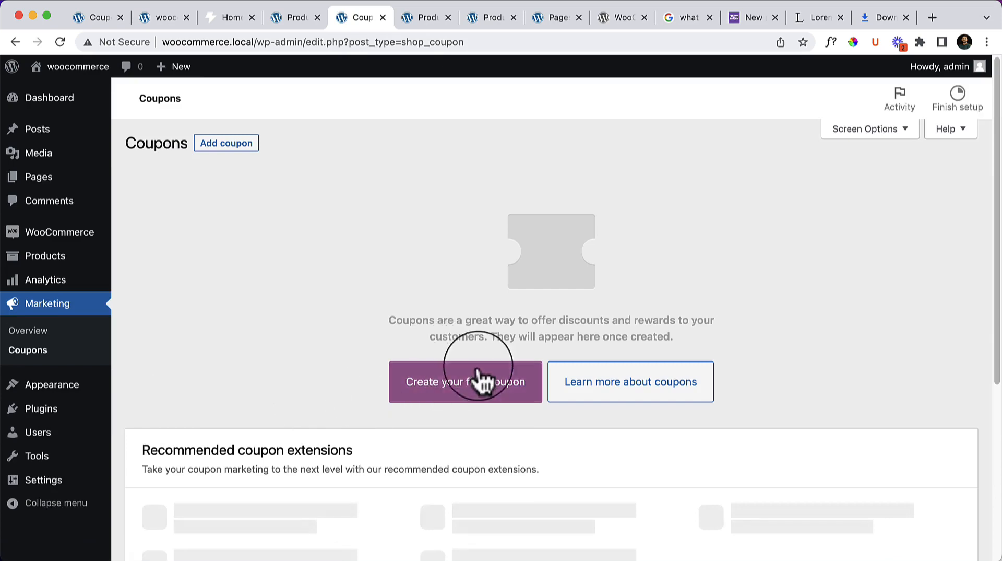
{"action": "left_click", "coordinate": [475, 386]}
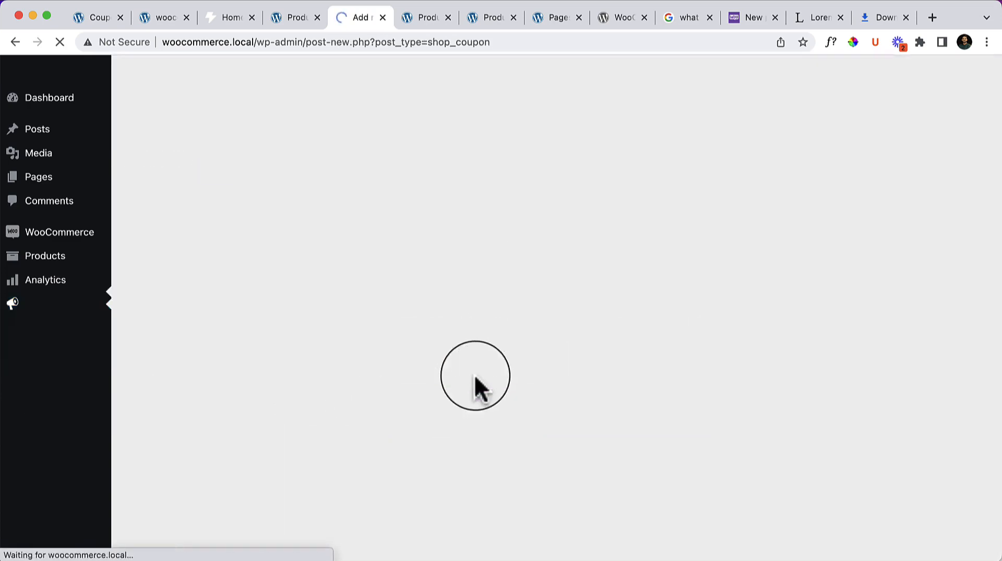
{"action": "type", "text": "TEst"}
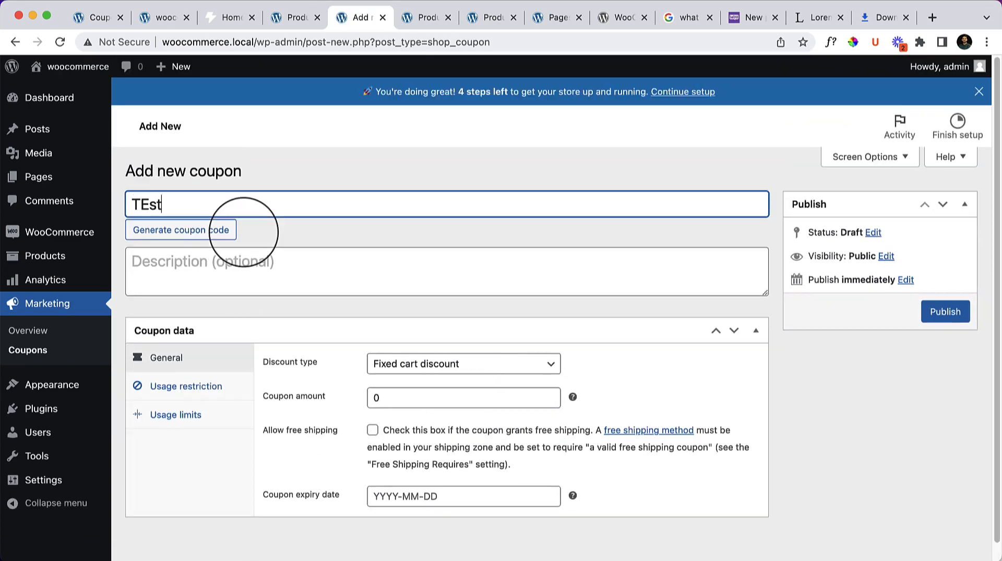
Generate a random coupon code, regenerating it several times
{"action": "scroll", "coordinate": [244, 232], "scroll_direction": "down", "scroll_amount": 1}
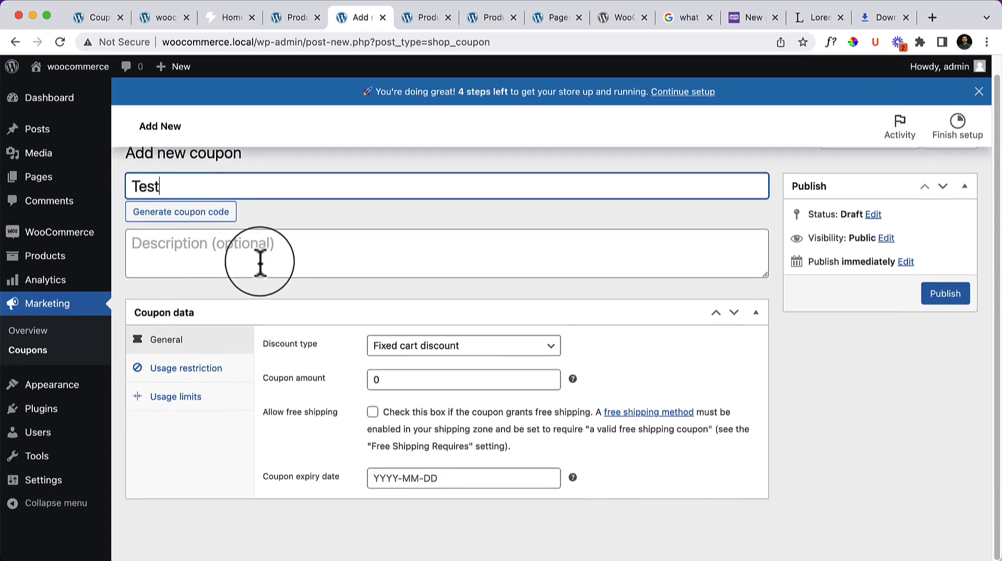
{"action": "left_click", "coordinate": [188, 253]}
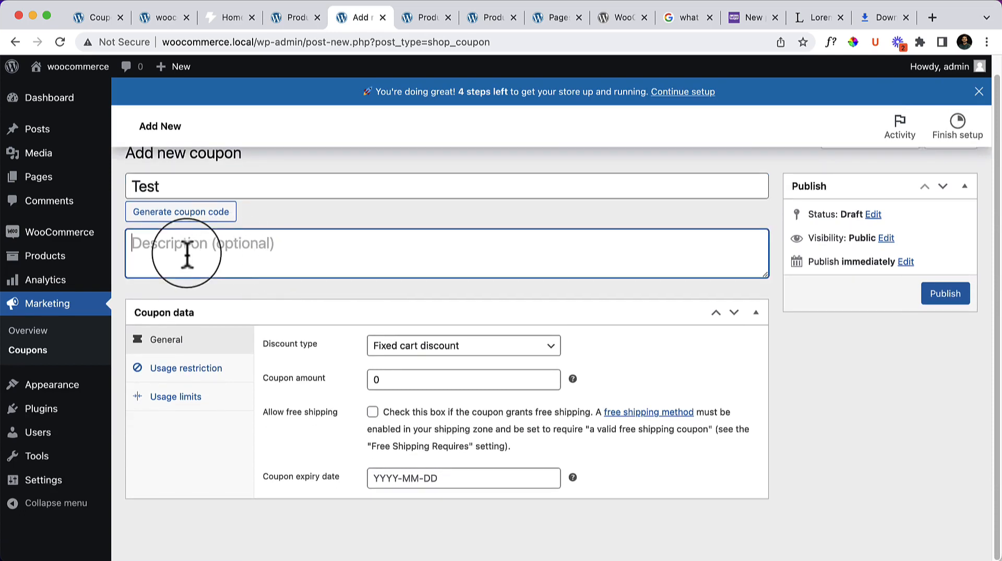
{"action": "left_click", "coordinate": [191, 216]}
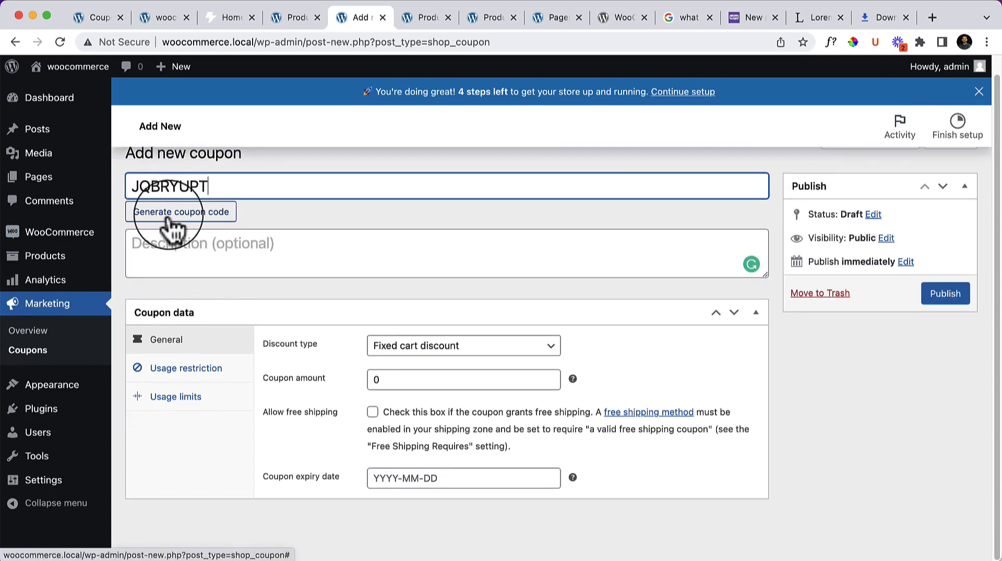
{"action": "left_click", "coordinate": [182, 215]}
{"action": "left_click", "coordinate": [183, 219]}
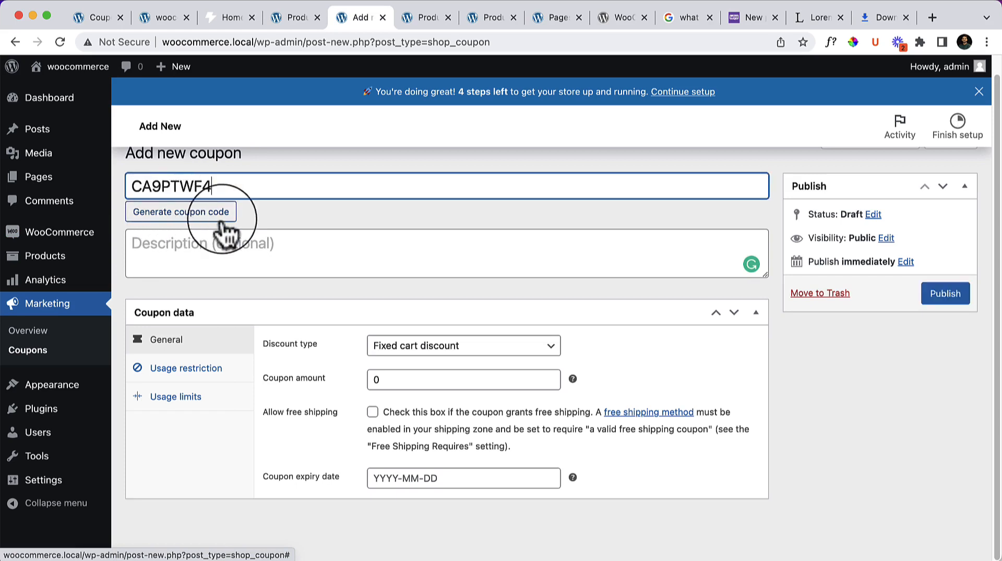
{"action": "left_click", "coordinate": [201, 219]}
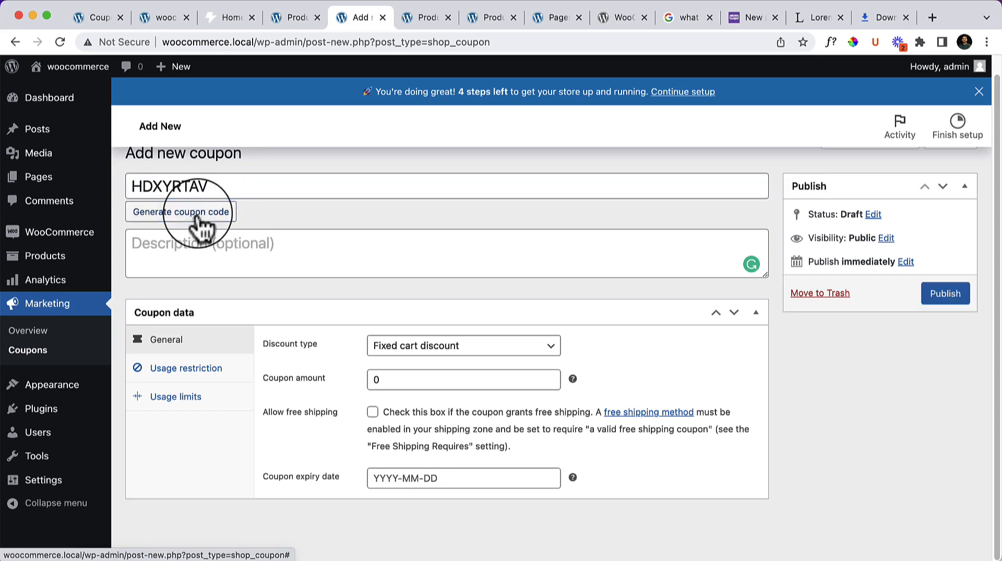
{"action": "left_click", "coordinate": [198, 223]}
{"action": "left_click", "coordinate": [201, 222]}
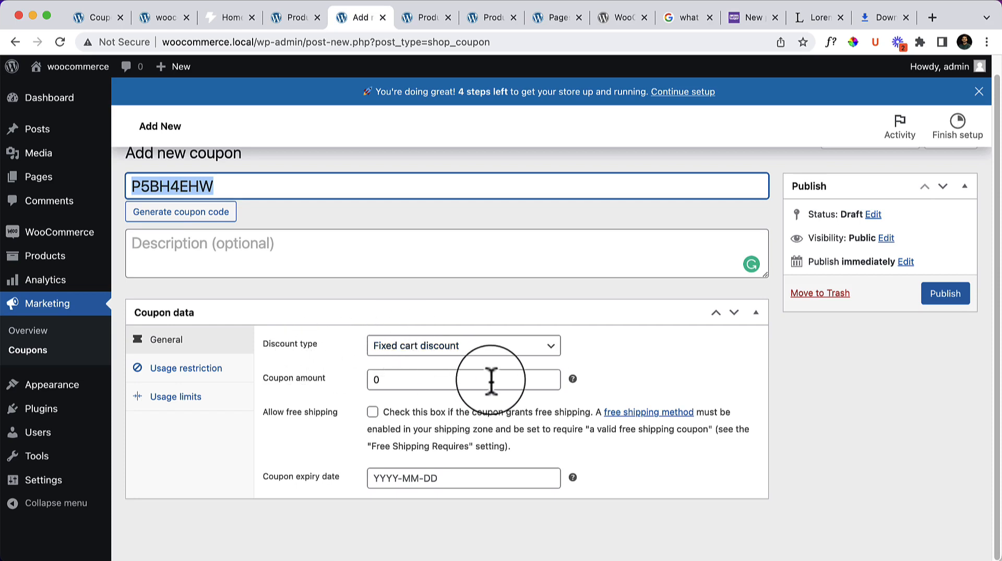
Set Discount type to Percentage discount and Coupon amount to 10, leaving the expiry date empty
{"action": "left_click", "coordinate": [486, 348]}
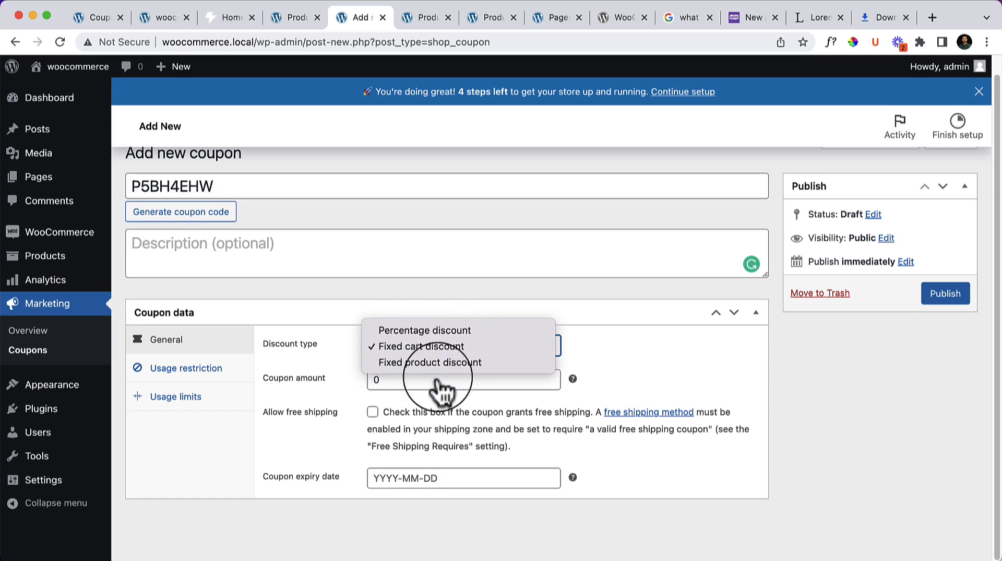
{"action": "left_click", "coordinate": [441, 332]}
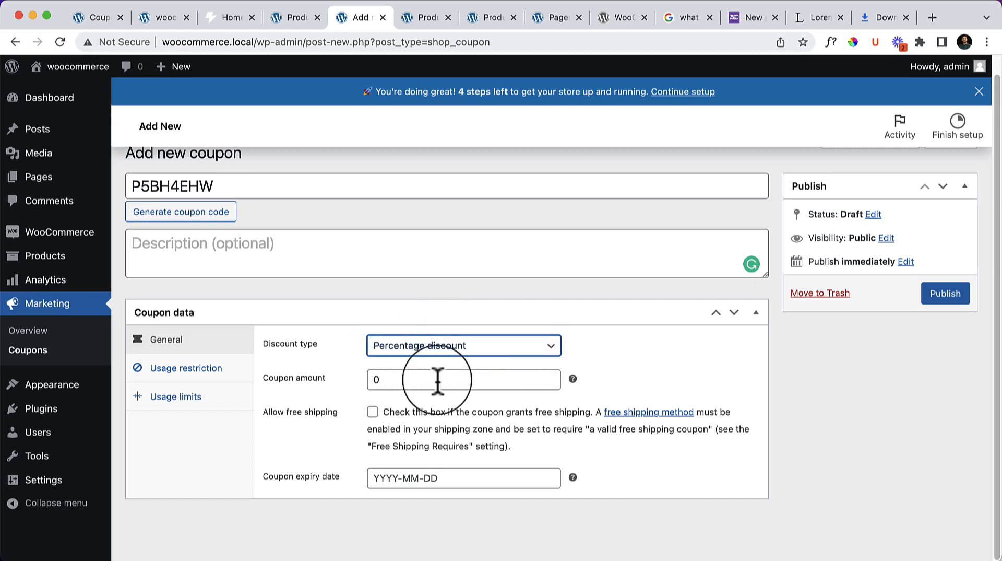
{"action": "mouse_move", "coordinate": [572, 378]}
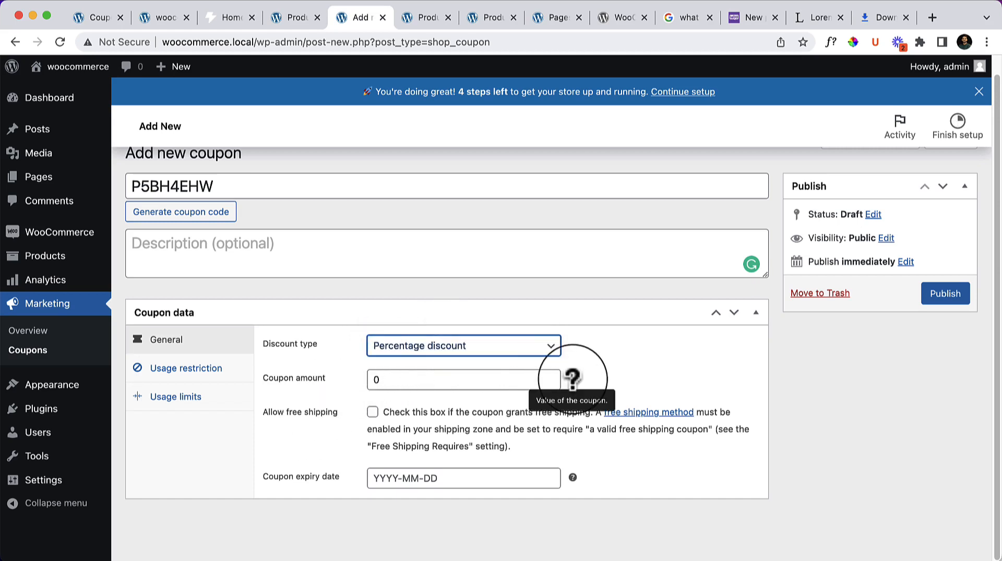
{"action": "left_click", "coordinate": [373, 381]}
{"action": "type", "text": "10"}
{"action": "left_click", "coordinate": [686, 381]}
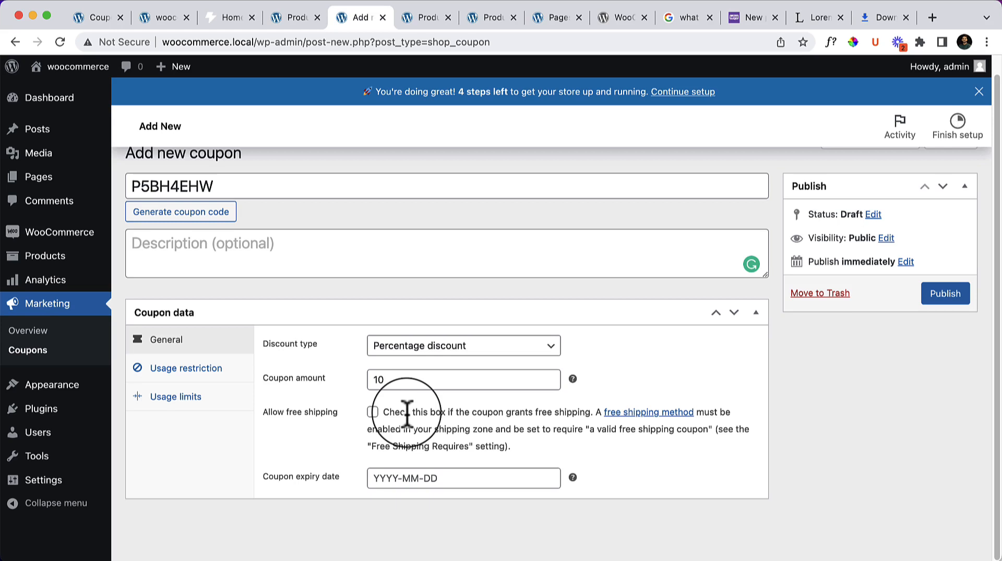
{"action": "left_click", "coordinate": [422, 479]}
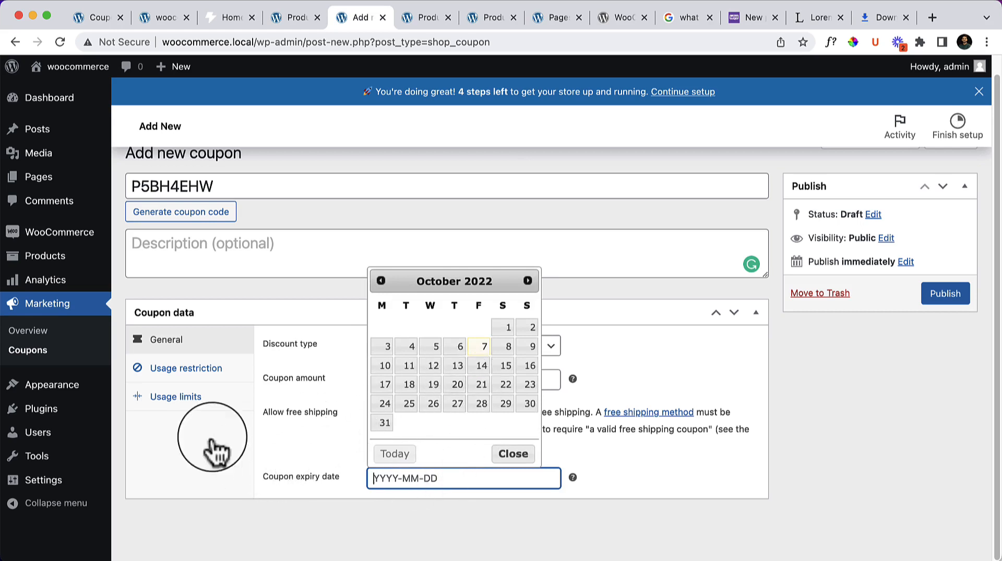
{"action": "left_click", "coordinate": [219, 459]}
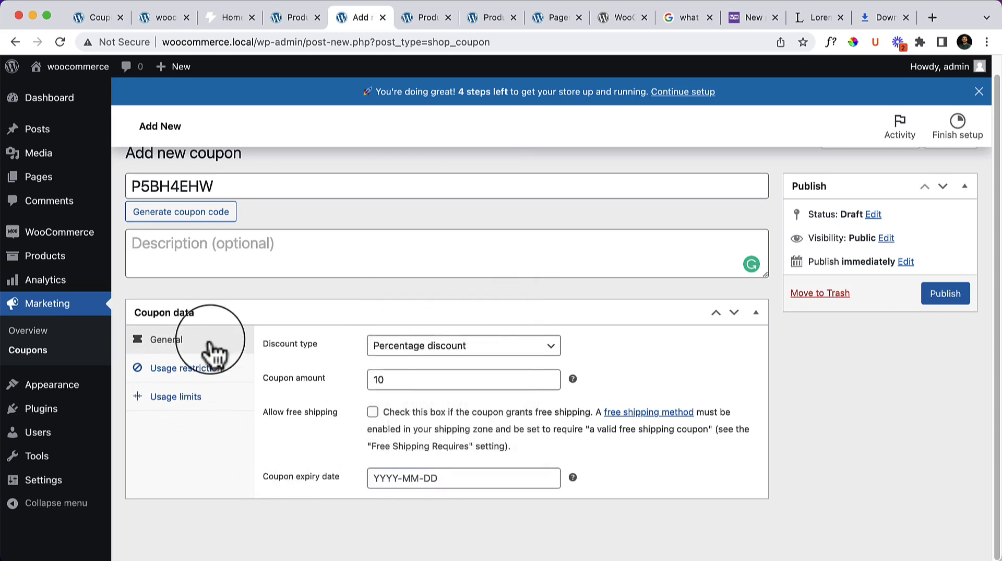
Review the coupon's usage restrictions, leaving minimum/maximum spend and product limits empty
{"action": "left_click", "coordinate": [170, 374]}
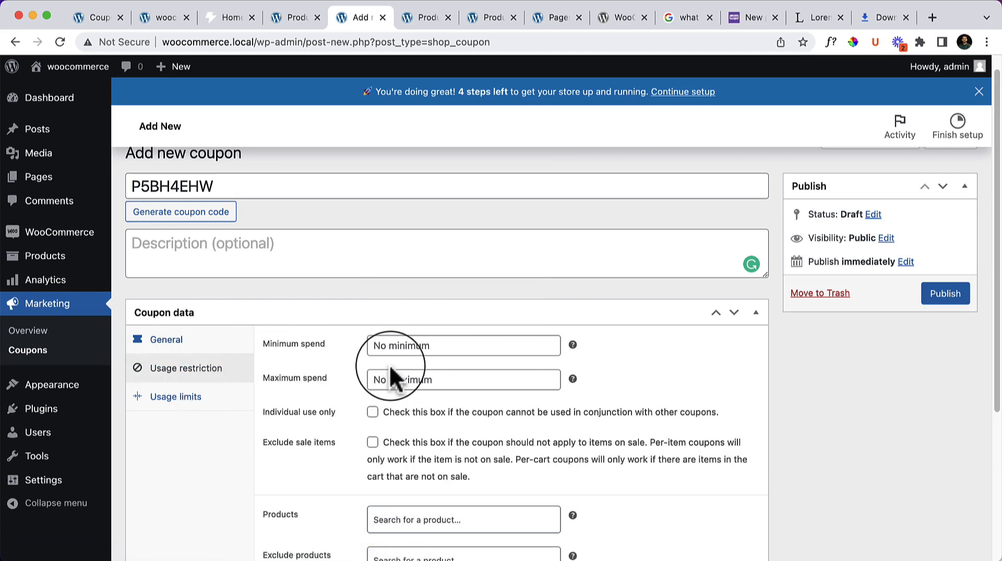
{"action": "left_click", "coordinate": [444, 381]}
{"action": "left_click", "coordinate": [452, 347]}
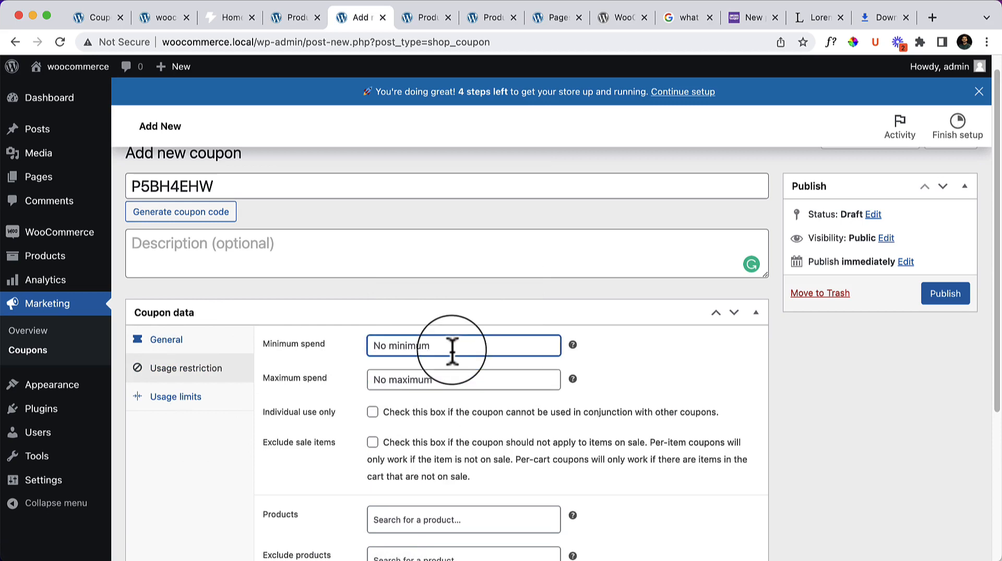
{"action": "mouse_move", "coordinate": [574, 345]}
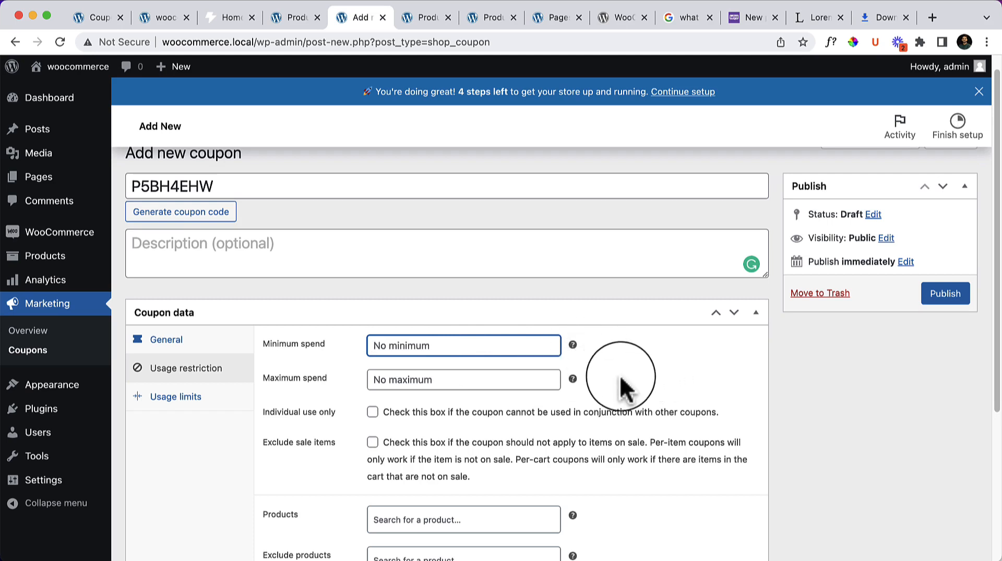
{"action": "scroll", "coordinate": [577, 397], "scroll_direction": "down", "scroll_amount": 2}
{"action": "scroll", "coordinate": [577, 397], "scroll_direction": "down", "scroll_amount": 2}
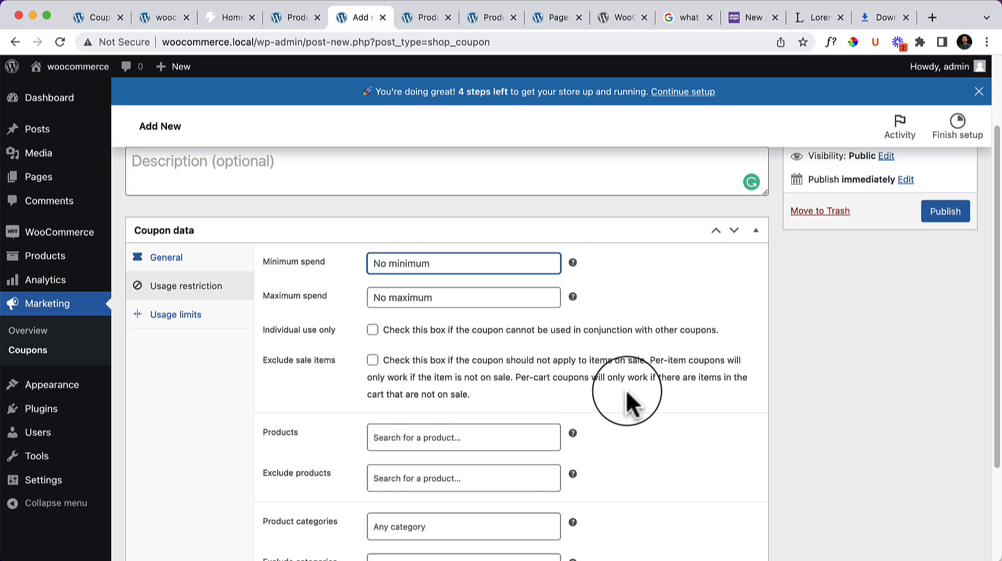
{"action": "scroll", "coordinate": [626, 402], "scroll_direction": "down", "scroll_amount": 5}
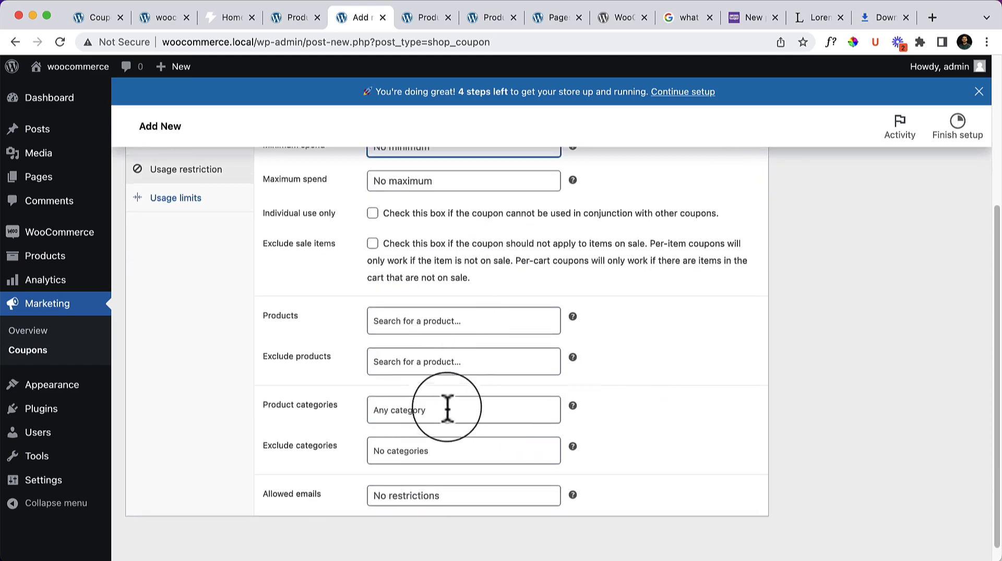
{"action": "left_click", "coordinate": [496, 316]}
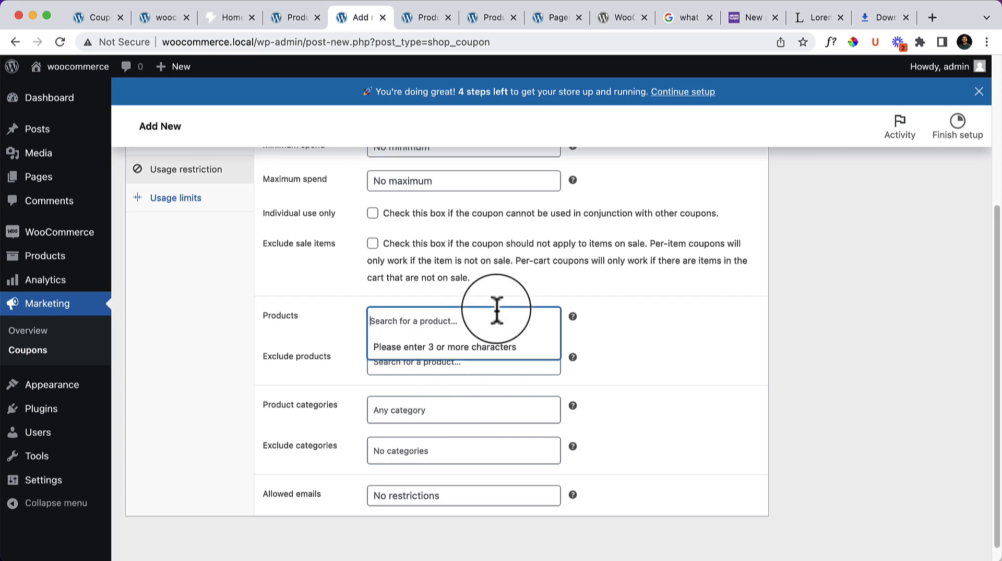
{"action": "left_click", "coordinate": [537, 386]}
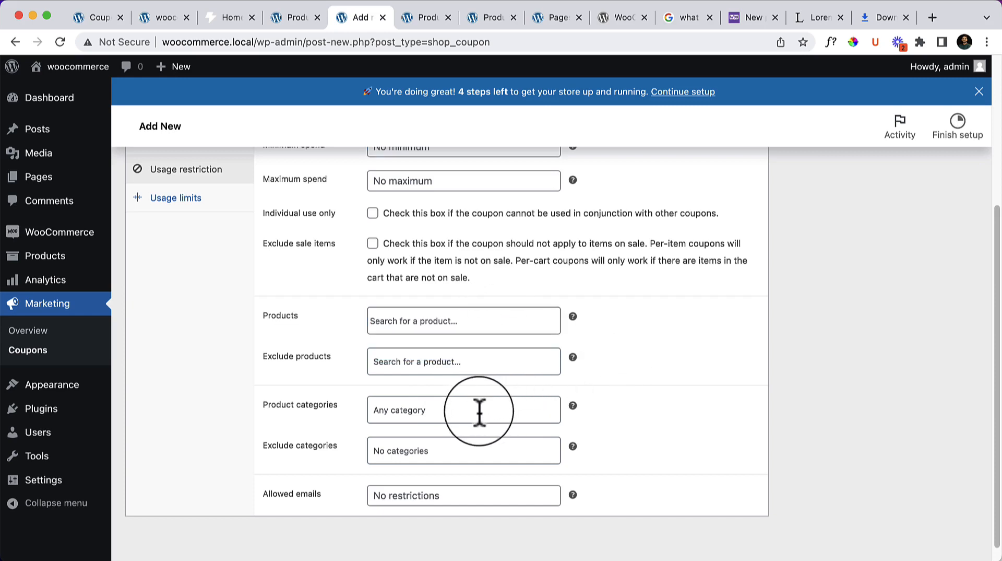
{"action": "scroll", "coordinate": [678, 450], "scroll_direction": "up", "scroll_amount": 3}
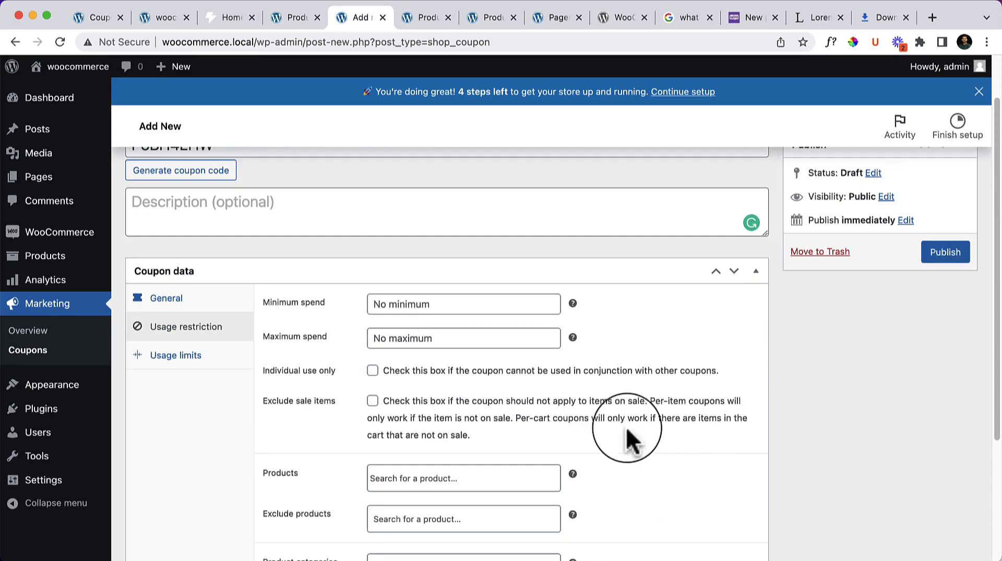
Leave usage limits unlimited, copy the code P5BH4EHW, and publish the coupon
{"action": "left_click", "coordinate": [176, 357]}
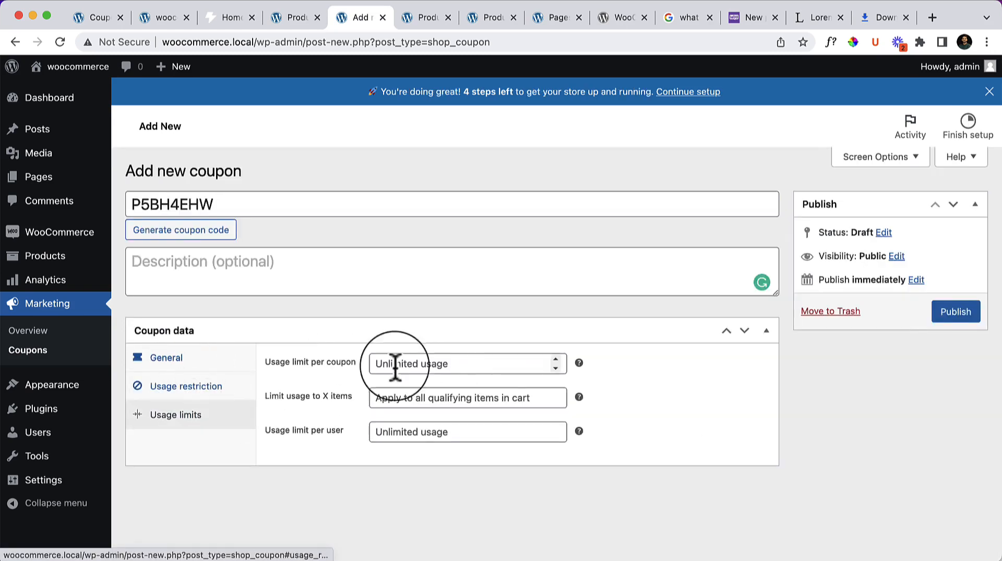
{"action": "left_click", "coordinate": [448, 366]}
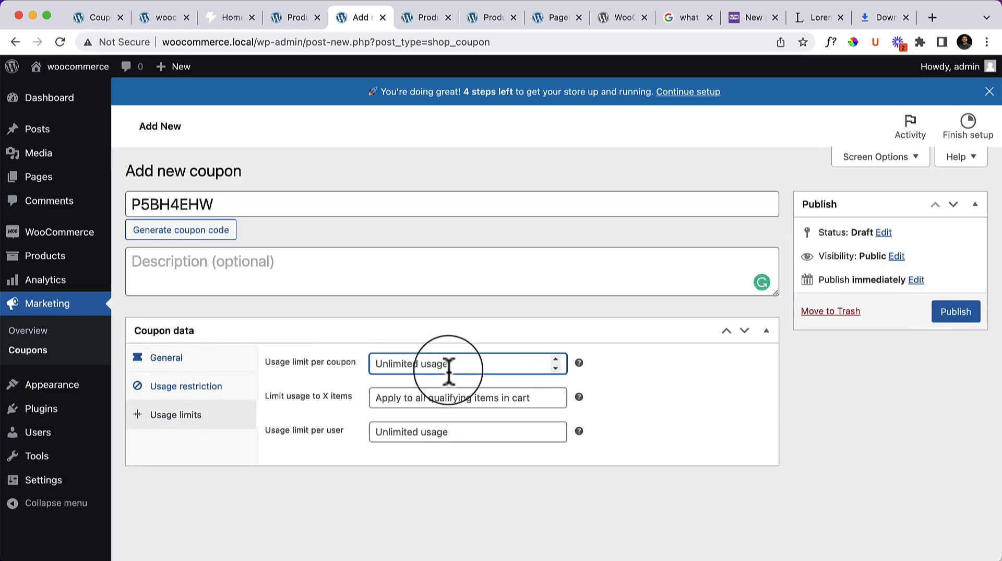
{"action": "left_click", "coordinate": [267, 201]}
{"action": "double_click", "coordinate": [267, 201]}
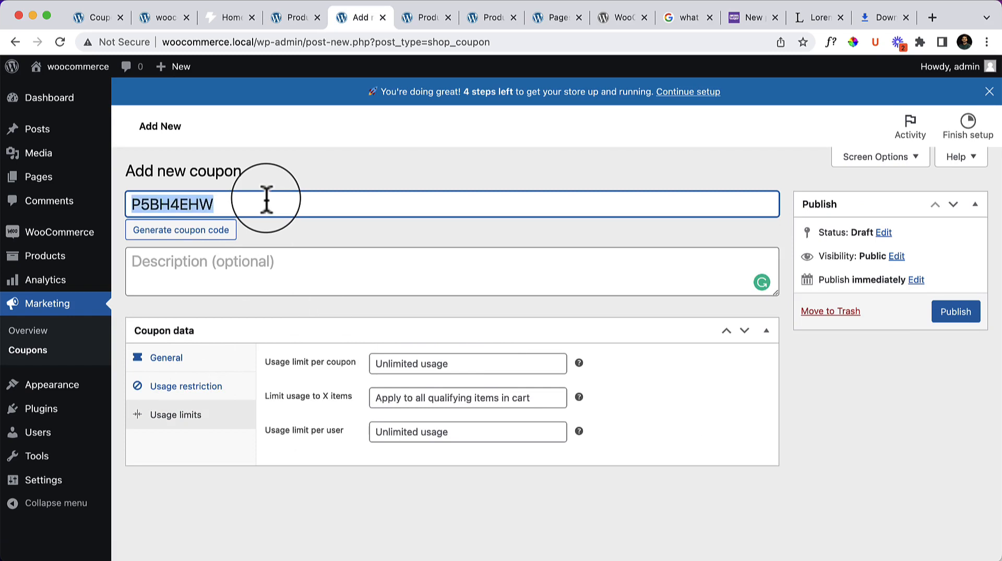
{"action": "left_click", "coordinate": [940, 311]}
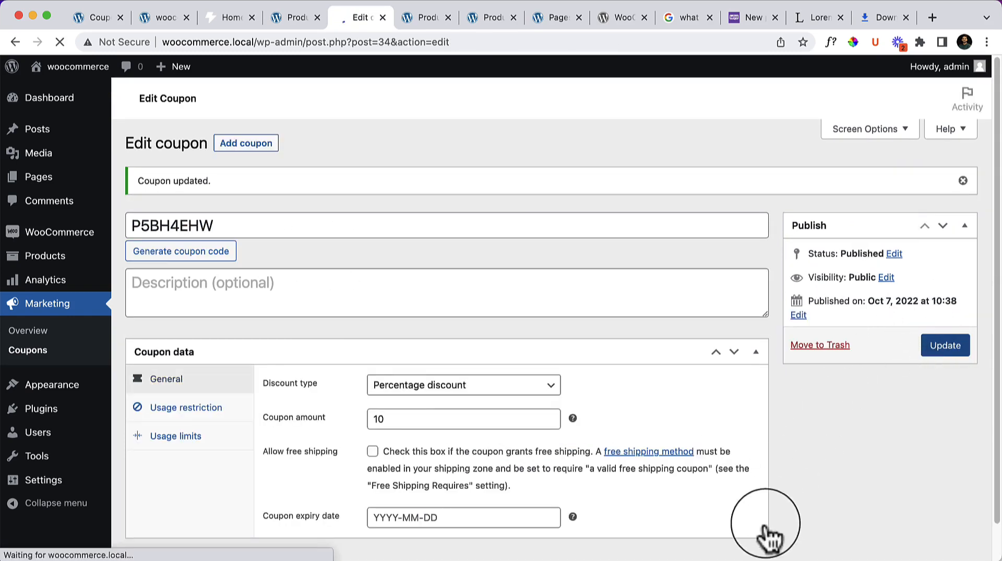
{"action": "left_click", "coordinate": [767, 558]}
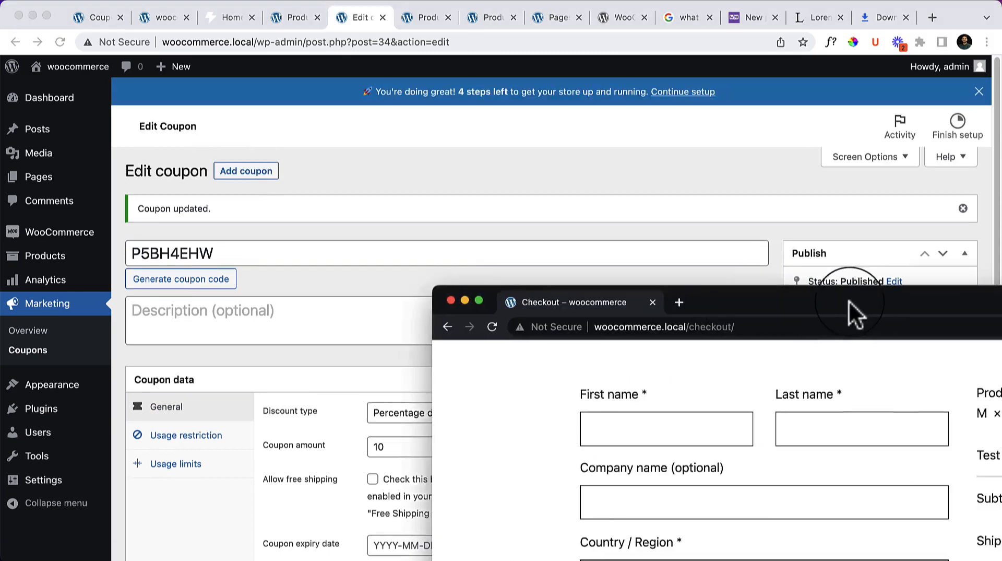
Maximize and reload the storefront checkout, noting the 63.00$ order total
{"action": "double_click", "coordinate": [848, 301]}
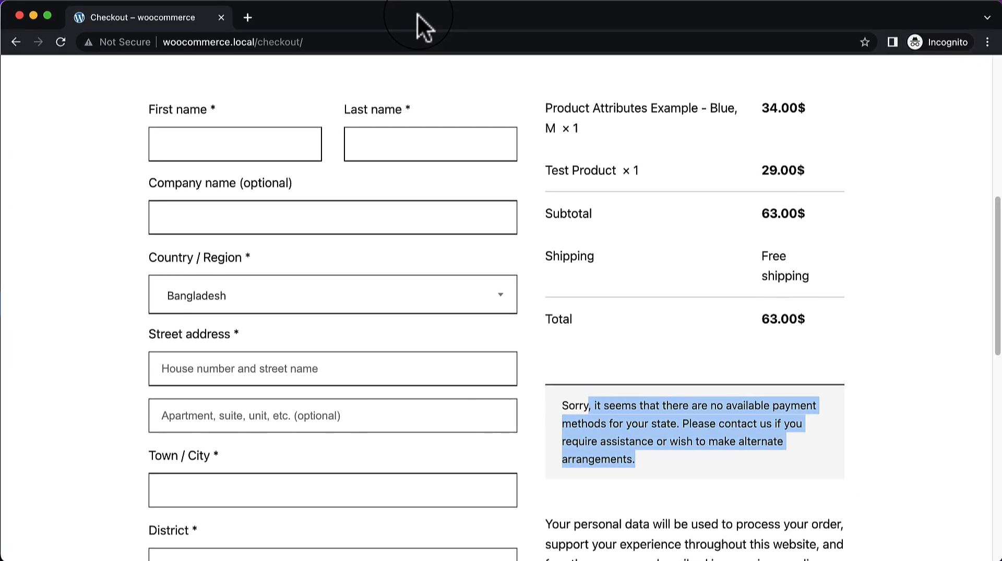
{"action": "left_click", "coordinate": [61, 42]}
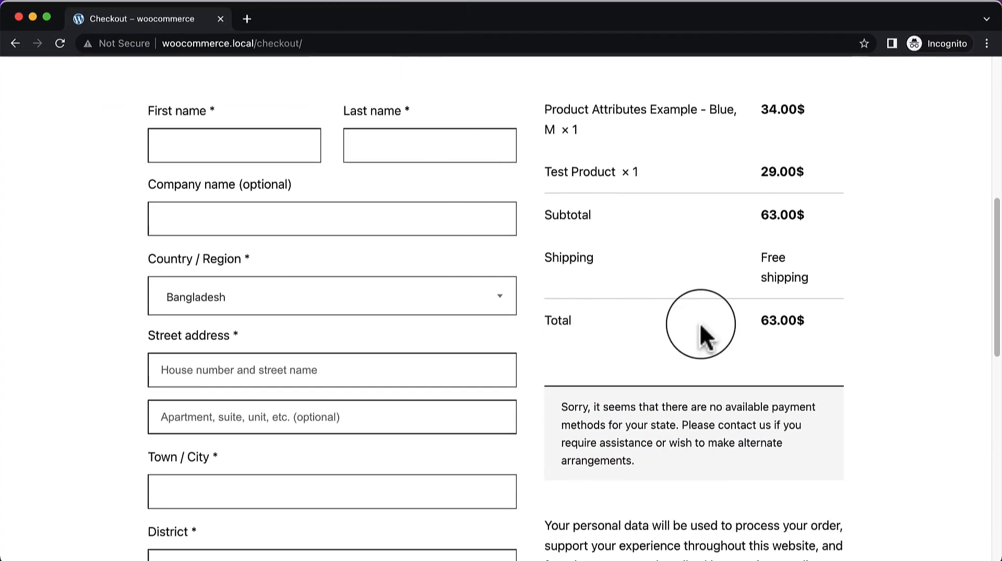
{"action": "scroll", "coordinate": [699, 322], "scroll_direction": "up", "scroll_amount": 1}
{"action": "left_click_drag", "start_coordinate": [762, 337], "coordinate": [776, 337]}
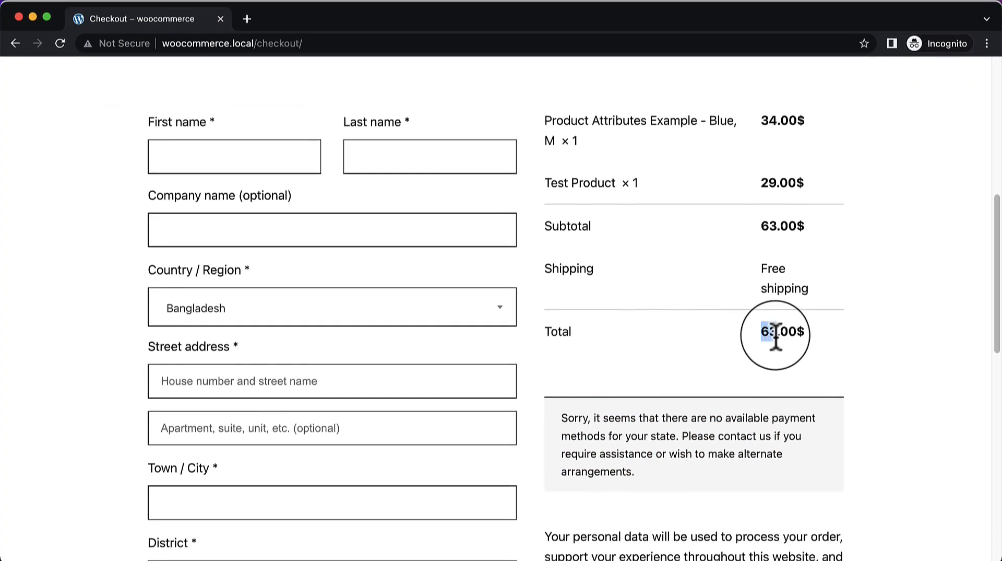
{"action": "scroll", "coordinate": [218, 347], "scroll_direction": "up", "scroll_amount": 5}
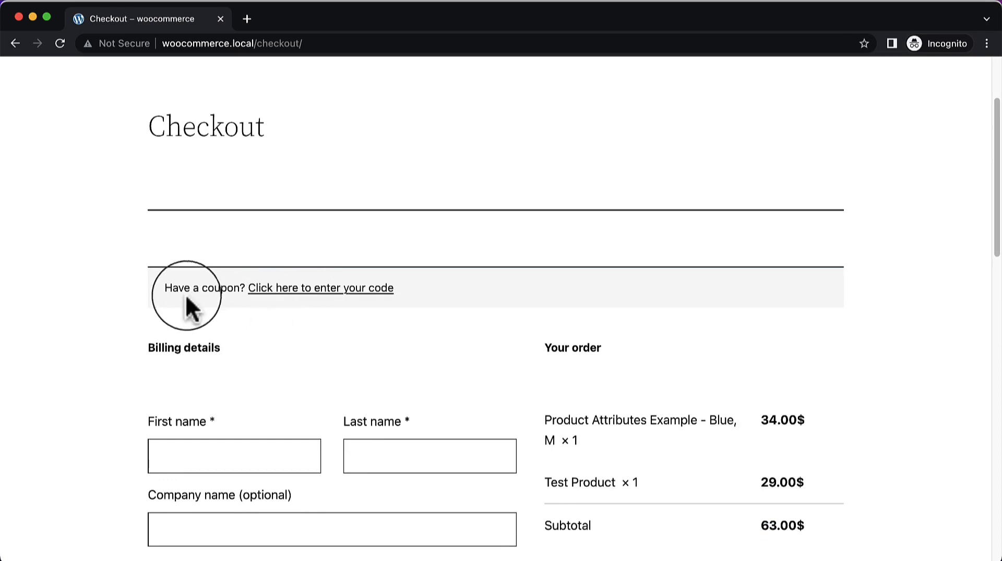
Paste coupon code p5bh4ehw into the checkout coupon form and apply it
{"action": "left_click", "coordinate": [347, 296]}
{"action": "left_click", "coordinate": [278, 405]}
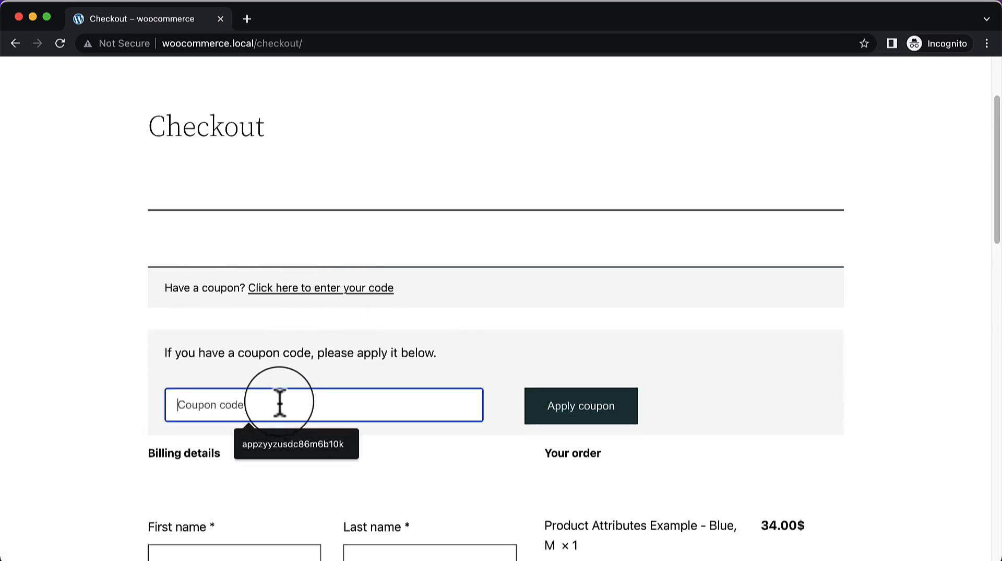
{"action": "type", "text": "P5BH4EHW"}
{"action": "left_click", "coordinate": [592, 408]}
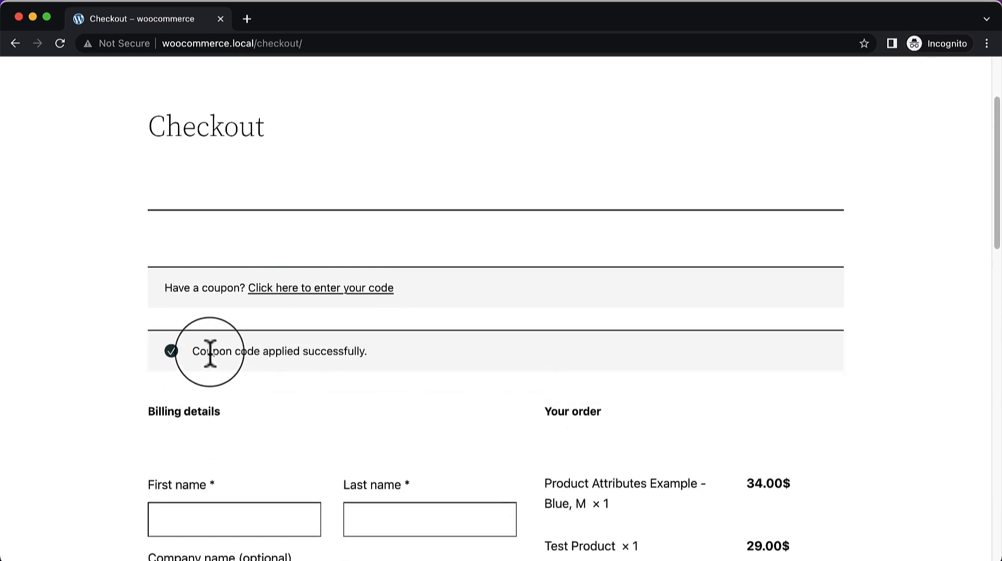
Check the applied coupon's -6.30$ discount and the new 56.70$ total
{"action": "scroll", "coordinate": [511, 365], "scroll_direction": "down", "scroll_amount": 3}
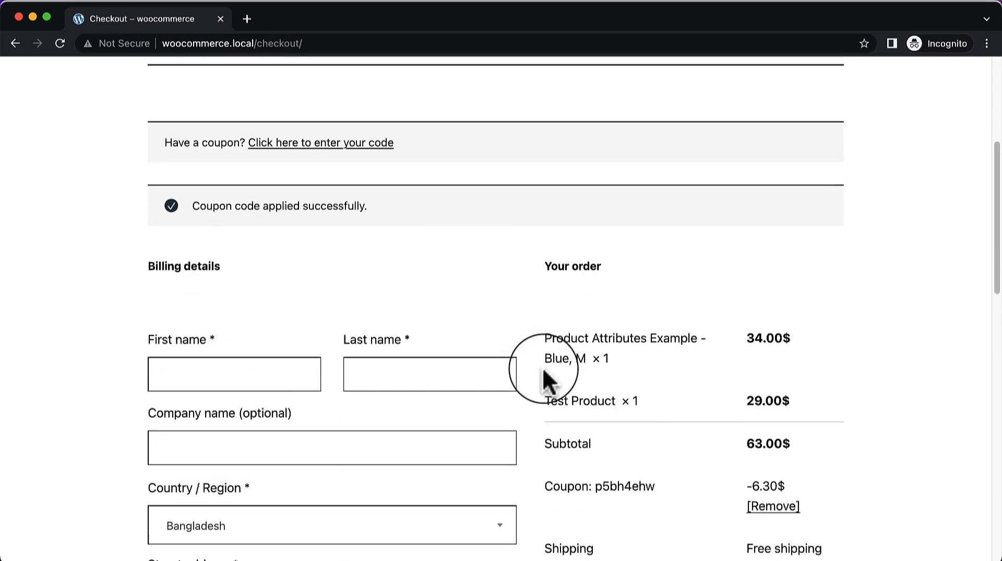
{"action": "scroll", "coordinate": [638, 381], "scroll_direction": "down", "scroll_amount": 2}
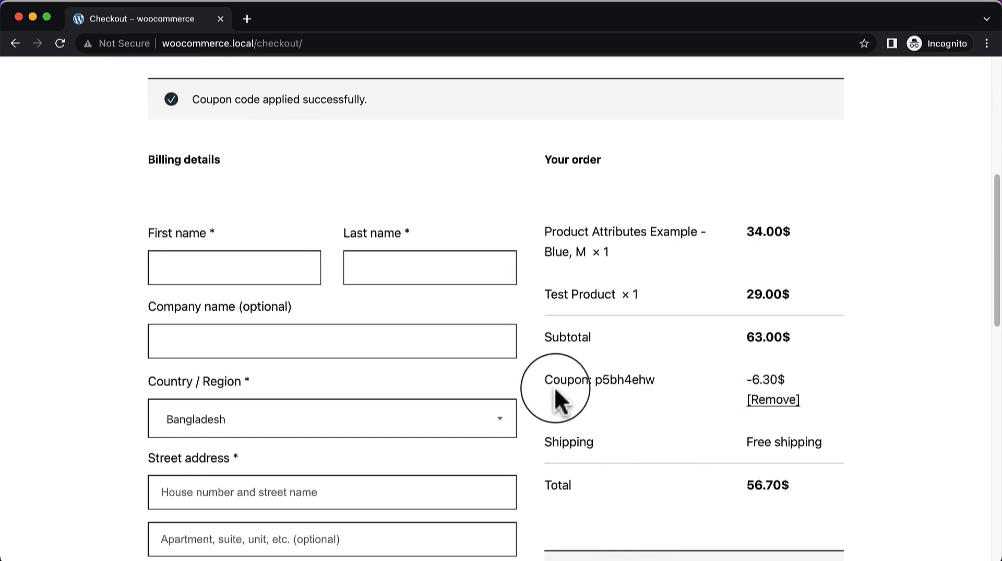
{"action": "left_click_drag", "start_coordinate": [601, 381], "coordinate": [693, 393]}
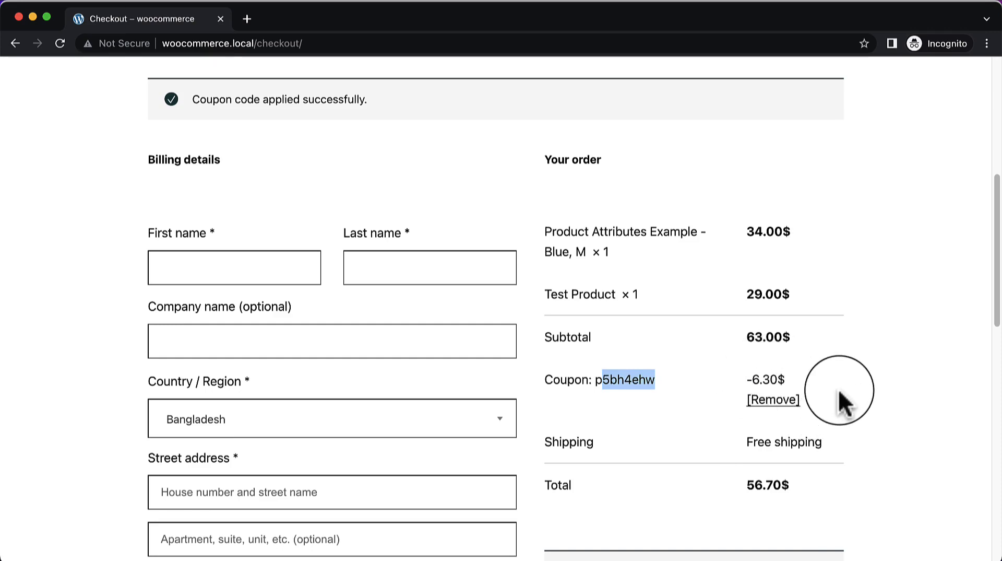
{"action": "scroll", "coordinate": [840, 402], "scroll_direction": "down", "scroll_amount": 3}
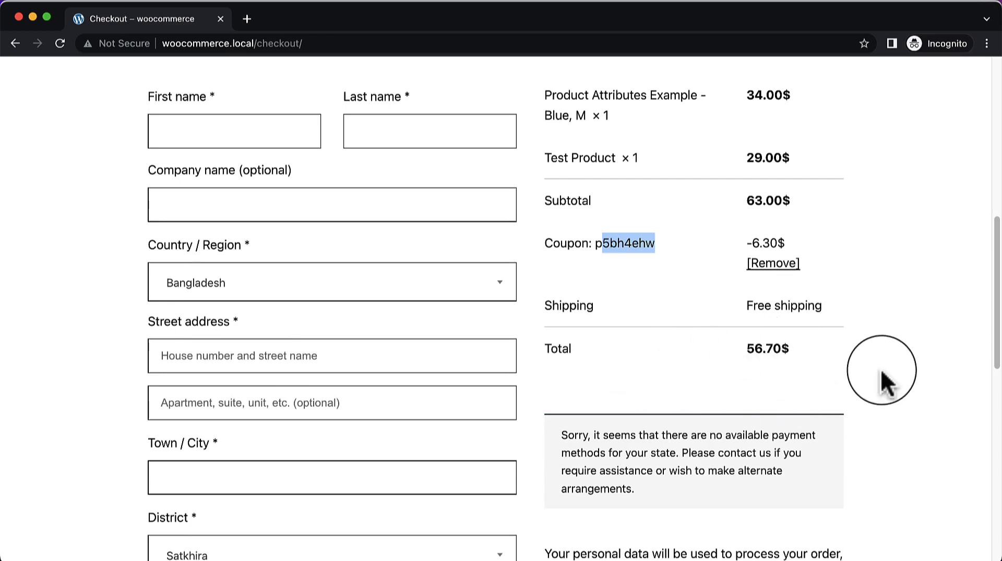
{"action": "scroll", "coordinate": [887, 381], "scroll_direction": "down", "scroll_amount": 6}
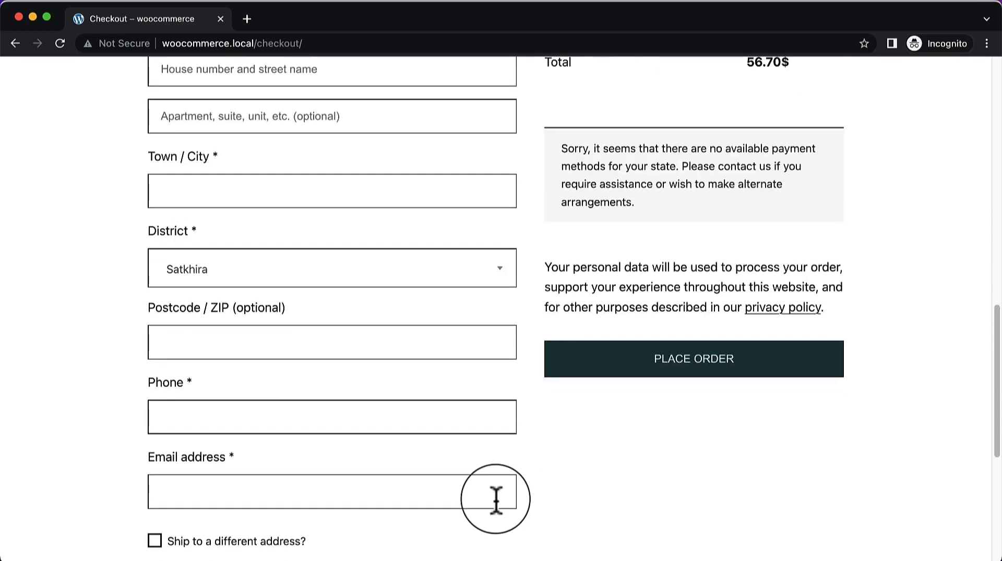
{"action": "key", "text": "Home"}
{"action": "scroll", "coordinate": [499, 509], "scroll_direction": "down", "scroll_amount": 15}
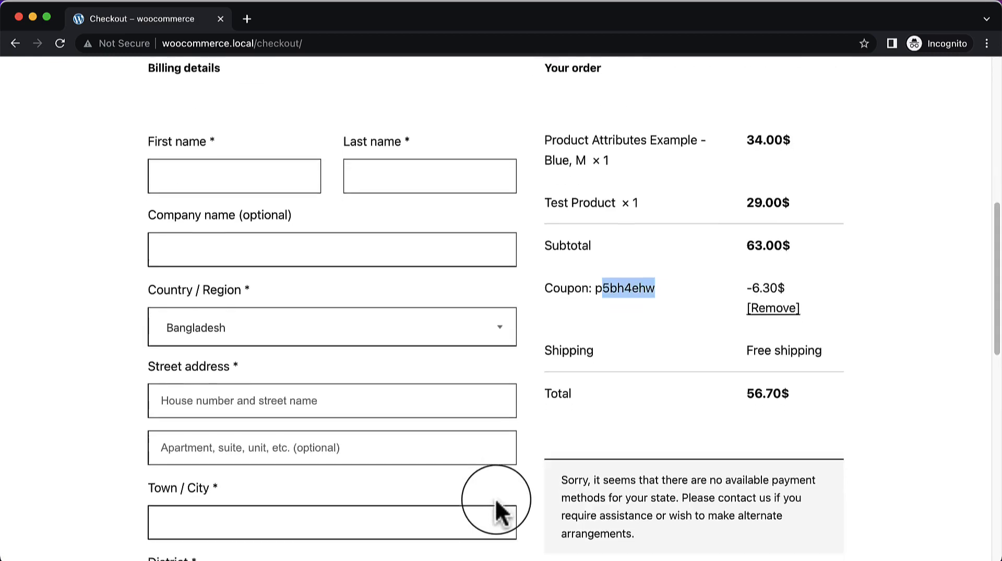
{"action": "scroll", "coordinate": [496, 500], "scroll_direction": "up", "scroll_amount": 15}
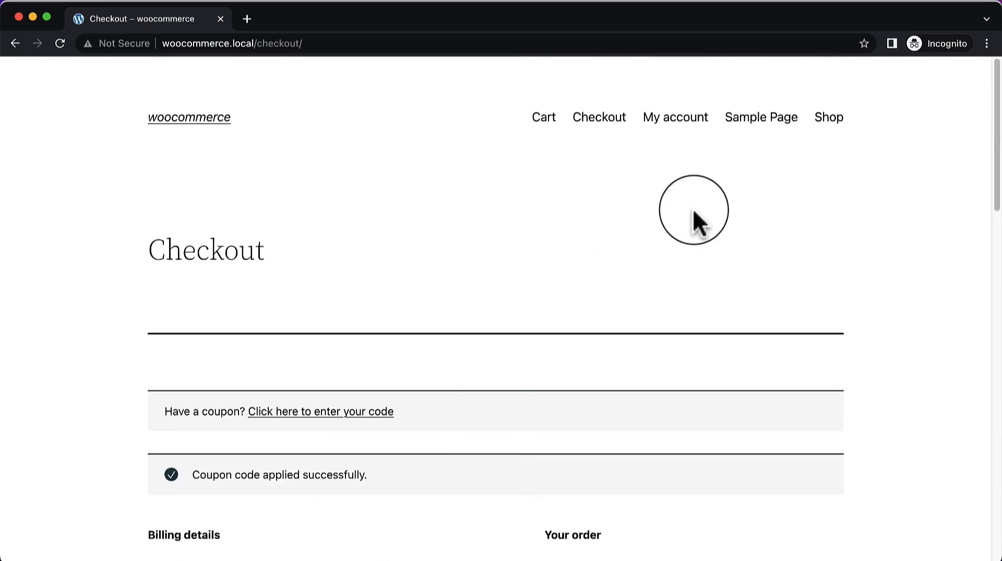
Open the storefront's My account login page, then close the incognito storefront window
{"action": "left_click", "coordinate": [674, 137]}
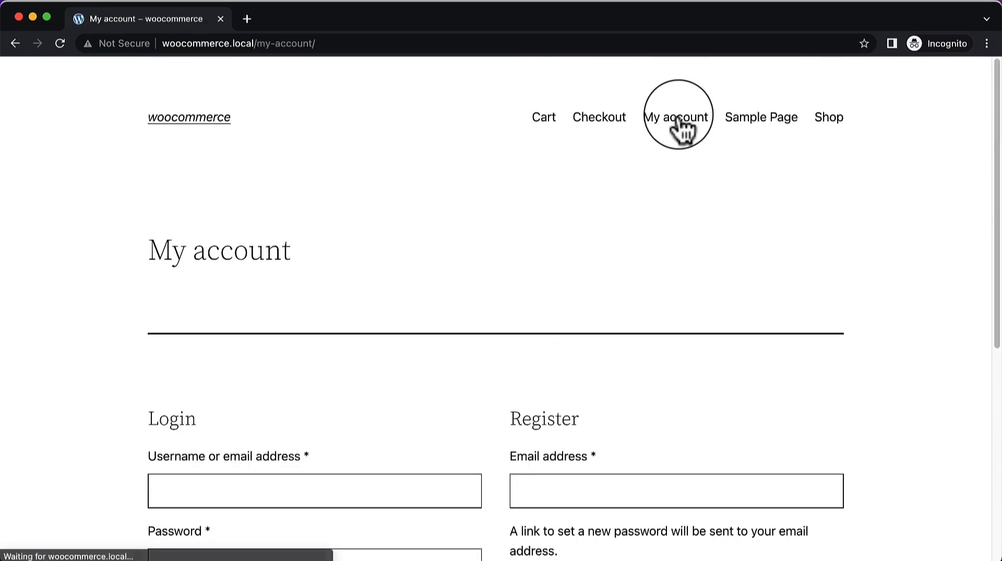
{"action": "scroll", "coordinate": [179, 302], "scroll_direction": "down", "scroll_amount": 3}
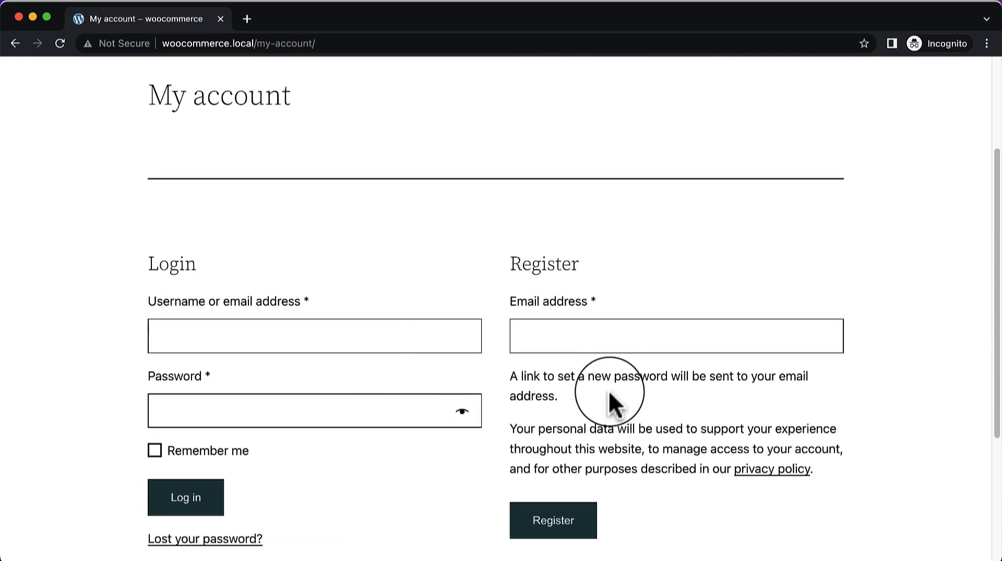
{"action": "scroll", "coordinate": [615, 402], "scroll_direction": "up", "scroll_amount": 3}
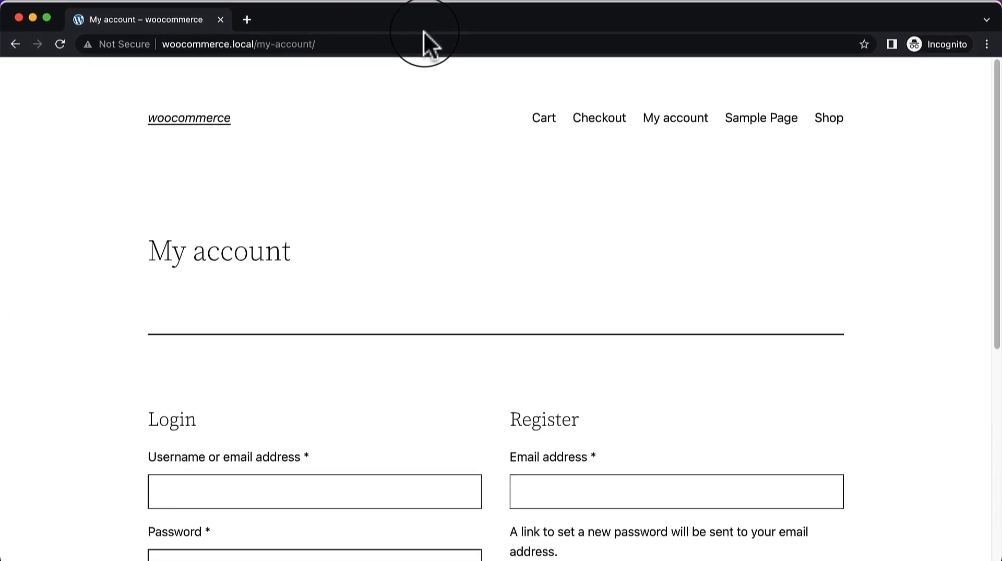
{"action": "mouse_move", "coordinate": [377, 15]}
{"action": "left_mouse_down"}
{"action": "mouse_move", "coordinate": [653, 103]}
{"action": "mouse_move", "coordinate": [503, 133]}
{"action": "mouse_move", "coordinate": [286, 14]}
{"action": "mouse_move", "coordinate": [383, 4]}
{"action": "left_mouse_up"}
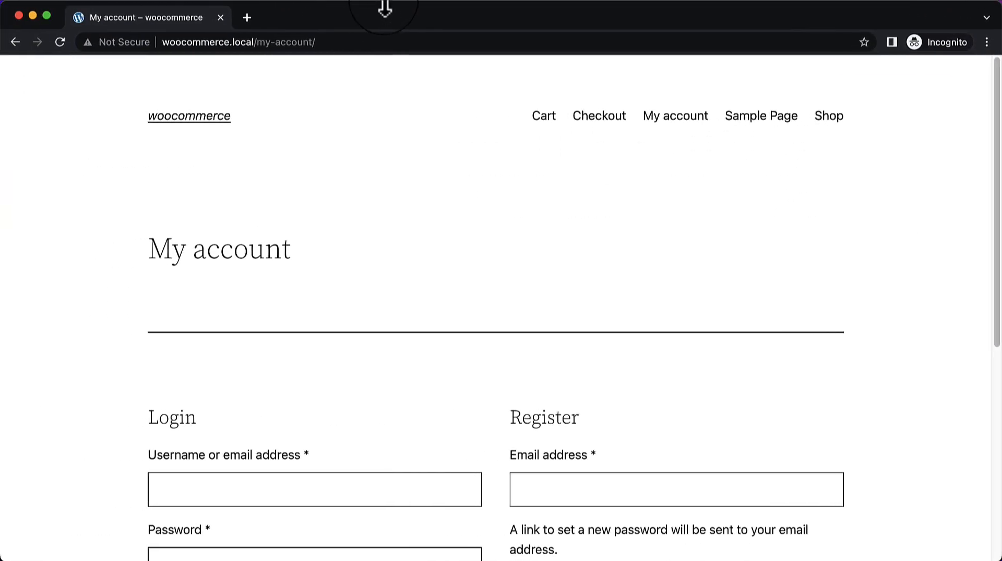
{"action": "left_click", "coordinate": [19, 15]}
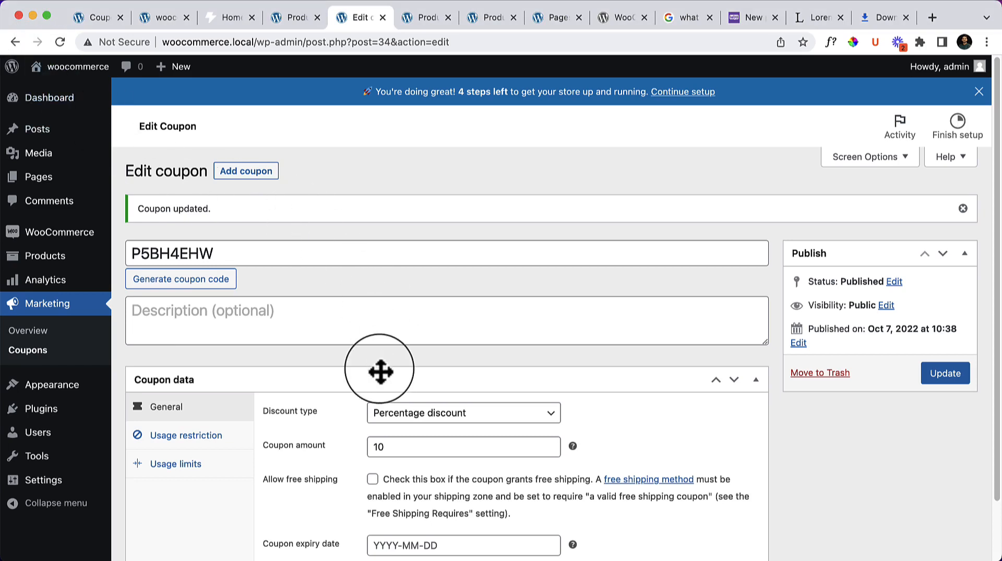
Go from the P5BH4EHW coupon editor to the WordPress Dashboard home
{"action": "scroll", "coordinate": [380, 371], "scroll_direction": "down", "scroll_amount": 2}
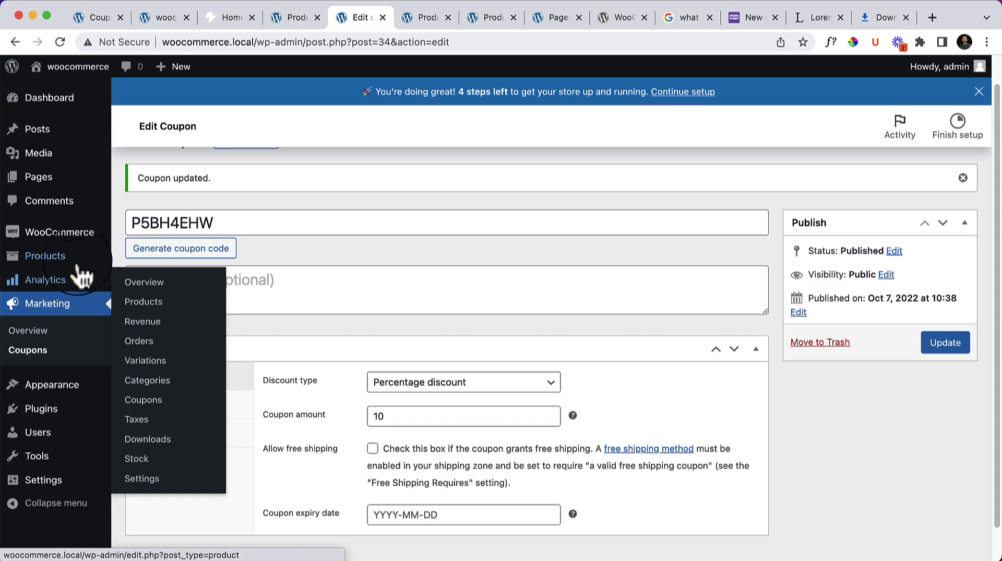
{"action": "left_click", "coordinate": [93, 121]}
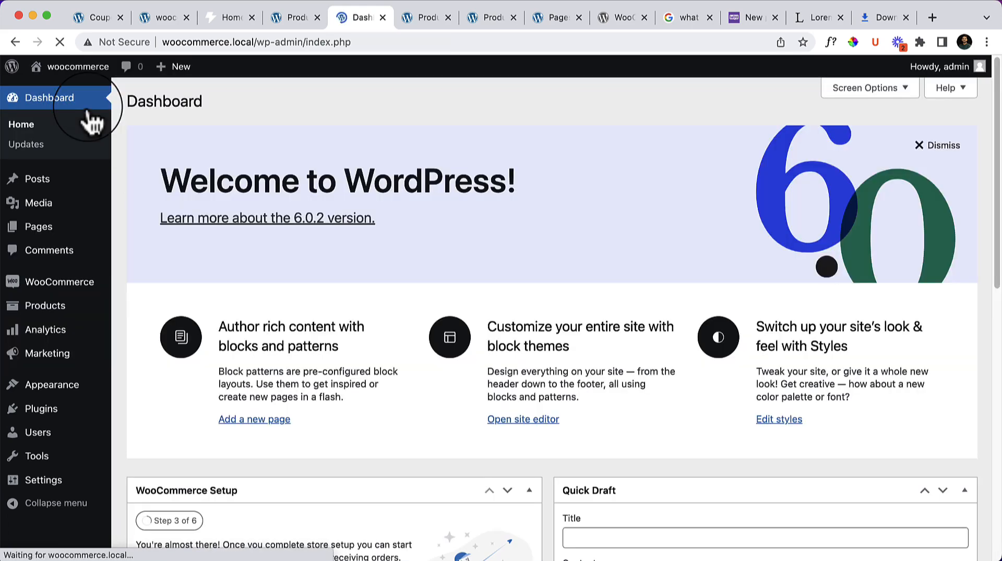